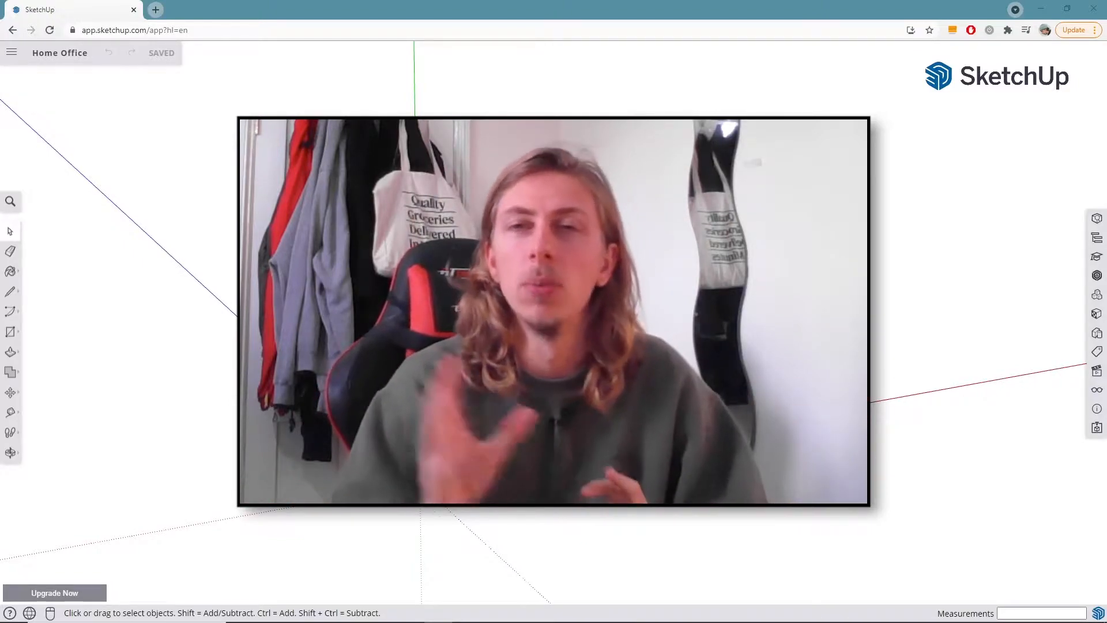
- Create a blank model and look around the empty workspace with the scale figure
{"action": "left_click", "coordinate": [202, 106]}
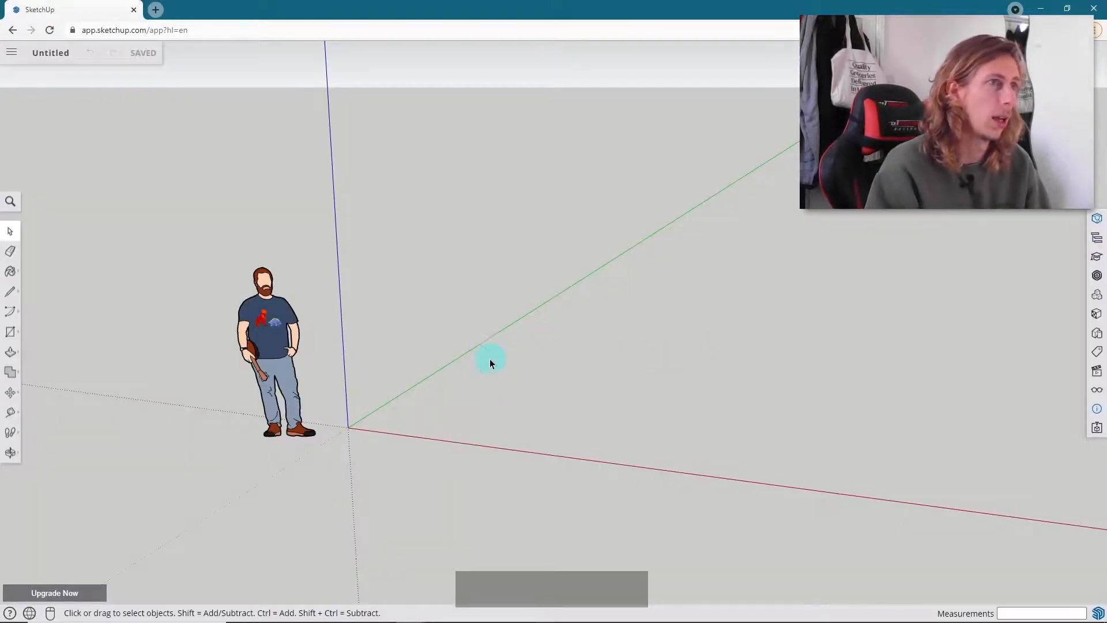
{"action": "middle_click_drag", "start_coordinate": [346, 358], "coordinate": [272, 358]}
{"action": "scroll", "coordinate": [197, 386], "scroll_direction": "up", "scroll_amount": 2}
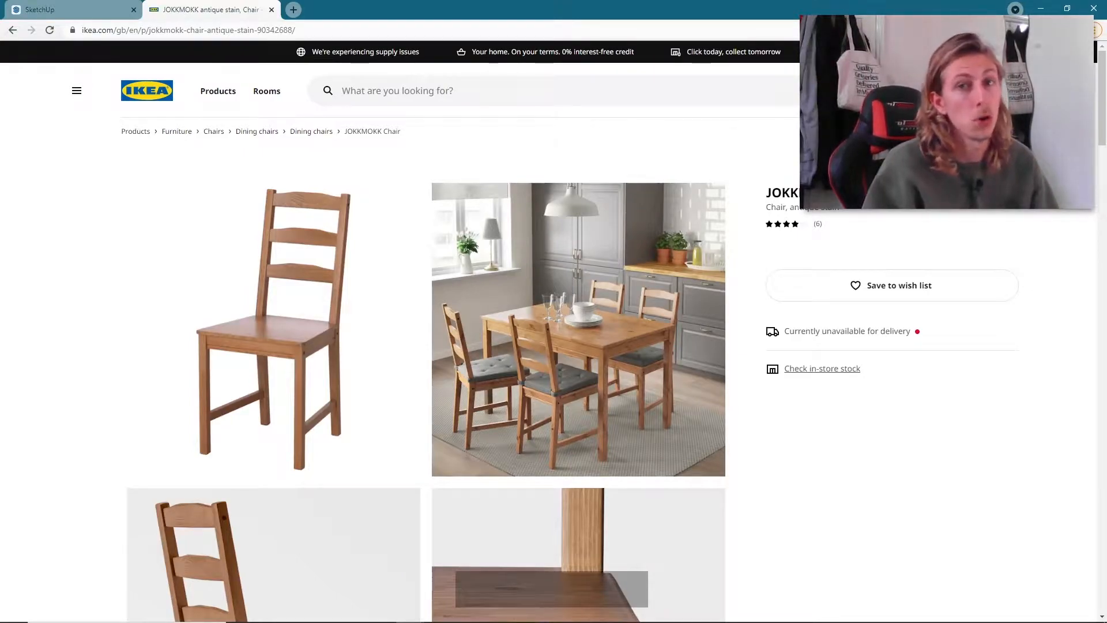
- Look over the IKEA JOKKMOKK chair product page and inspect the finished chair model from several angles
{"action": "scroll", "coordinate": [279, 254], "scroll_direction": "down", "scroll_amount": 3}
{"action": "scroll", "coordinate": [279, 366], "scroll_direction": "up", "scroll_amount": 3}
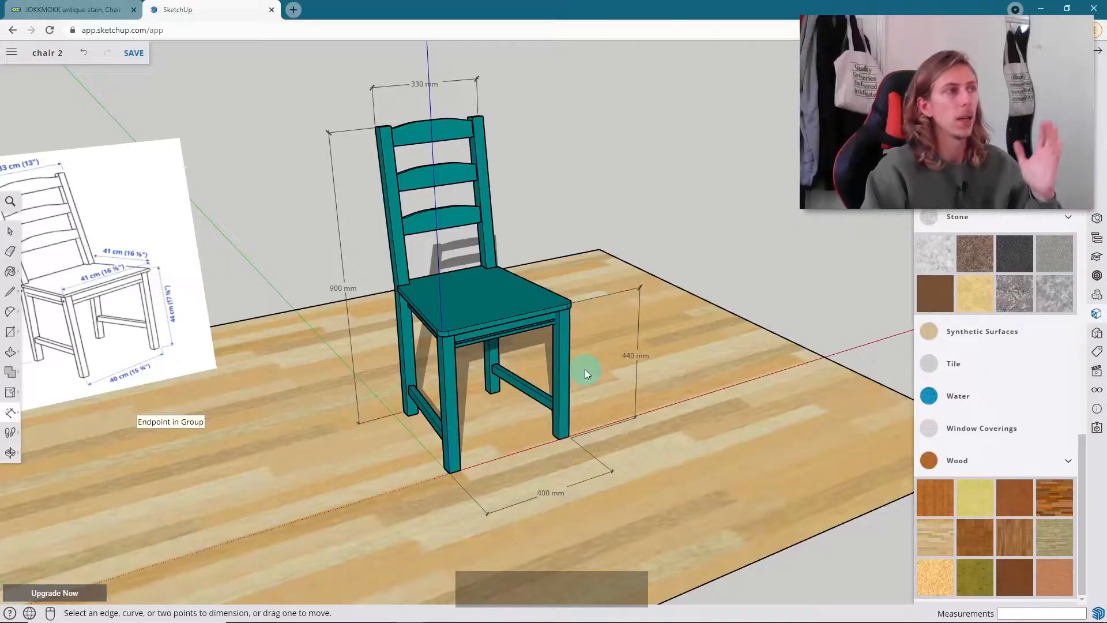
{"action": "scroll", "coordinate": [585, 369], "scroll_direction": "down", "scroll_amount": 4}
{"action": "middle_click_drag", "start_coordinate": [586, 368], "coordinate": [589, 282]}
{"action": "scroll", "coordinate": [534, 297], "scroll_direction": "up", "scroll_amount": 4}
{"action": "middle_click_drag", "start_coordinate": [586, 340], "coordinate": [709, 378]}
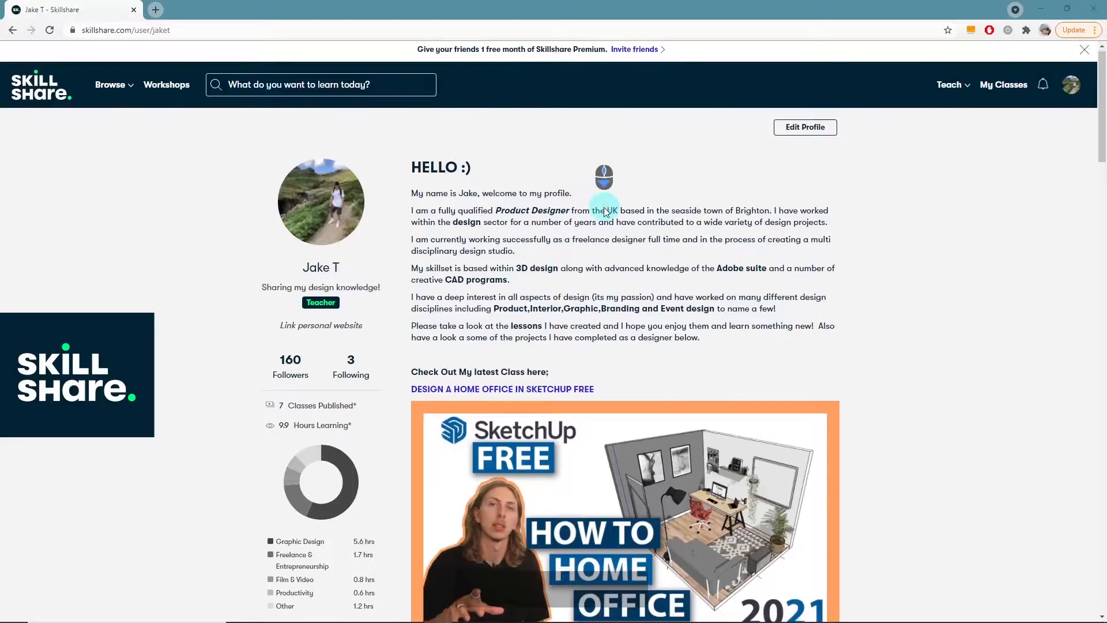
- Browse the classes listed on the Skillshare teacher profile page
{"action": "scroll", "coordinate": [759, 226], "scroll_direction": "down", "scroll_amount": 5}
{"action": "scroll", "coordinate": [759, 229], "scroll_direction": "down", "scroll_amount": 9}
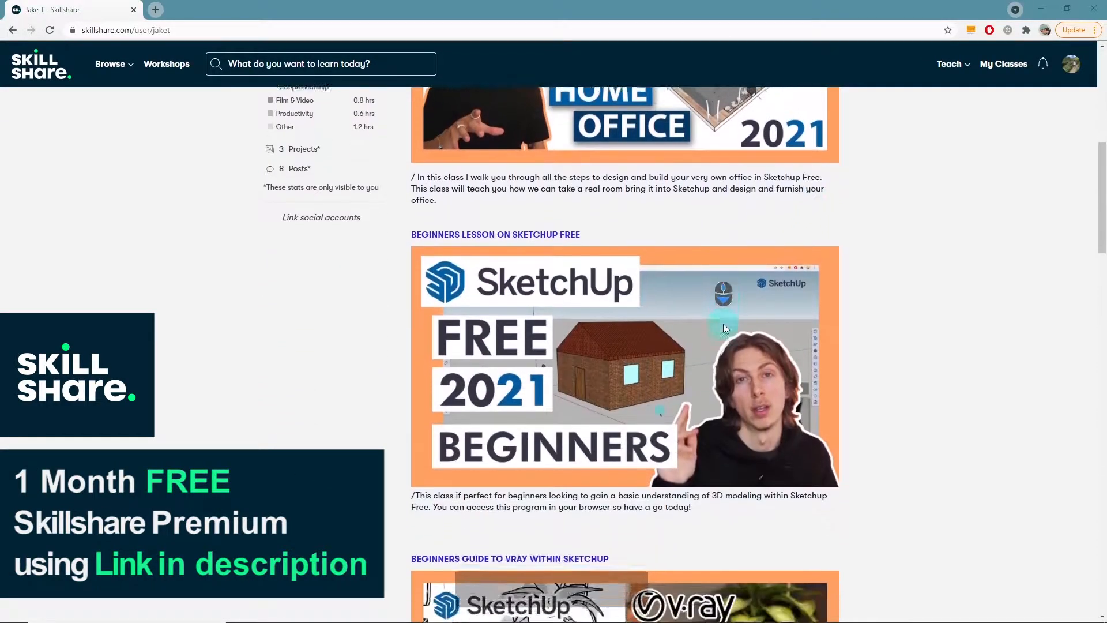
{"action": "scroll", "coordinate": [855, 293], "scroll_direction": "down", "scroll_amount": 12}
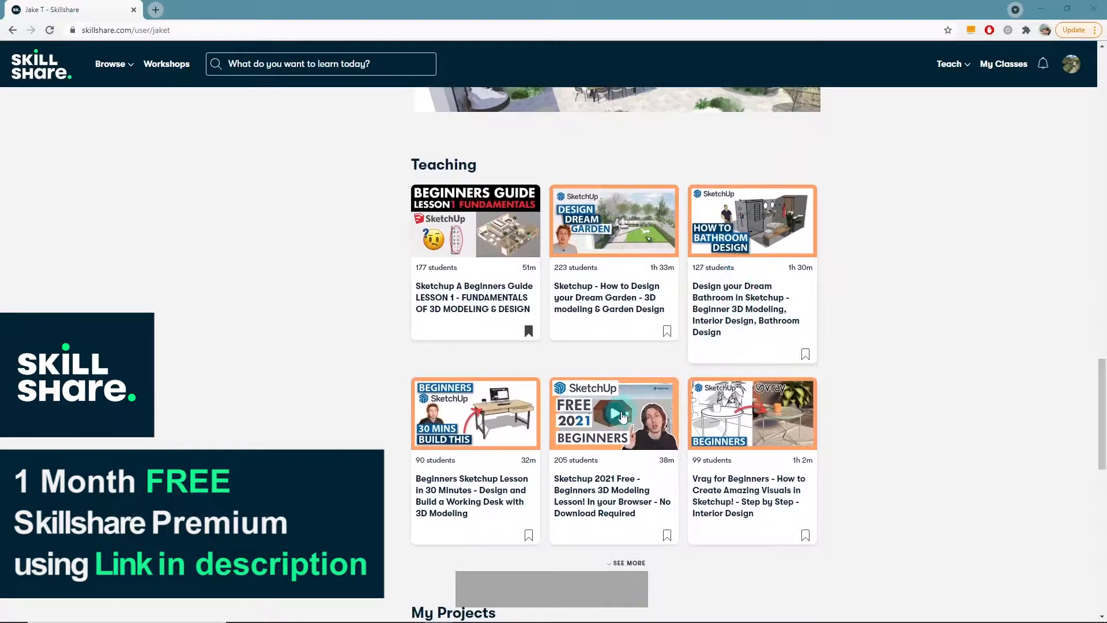
{"action": "scroll", "coordinate": [639, 454], "scroll_direction": "down", "scroll_amount": 2}
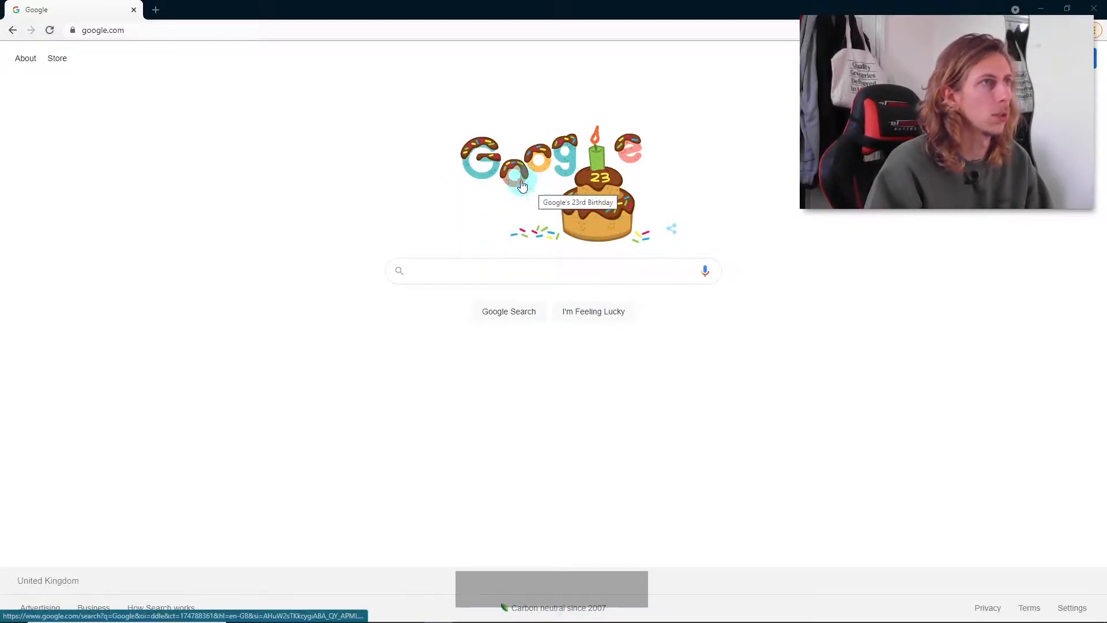
- Search Google for sketchup free and open SketchUp's Free 3D Modeling Software page
{"action": "left_click", "coordinate": [501, 272]}
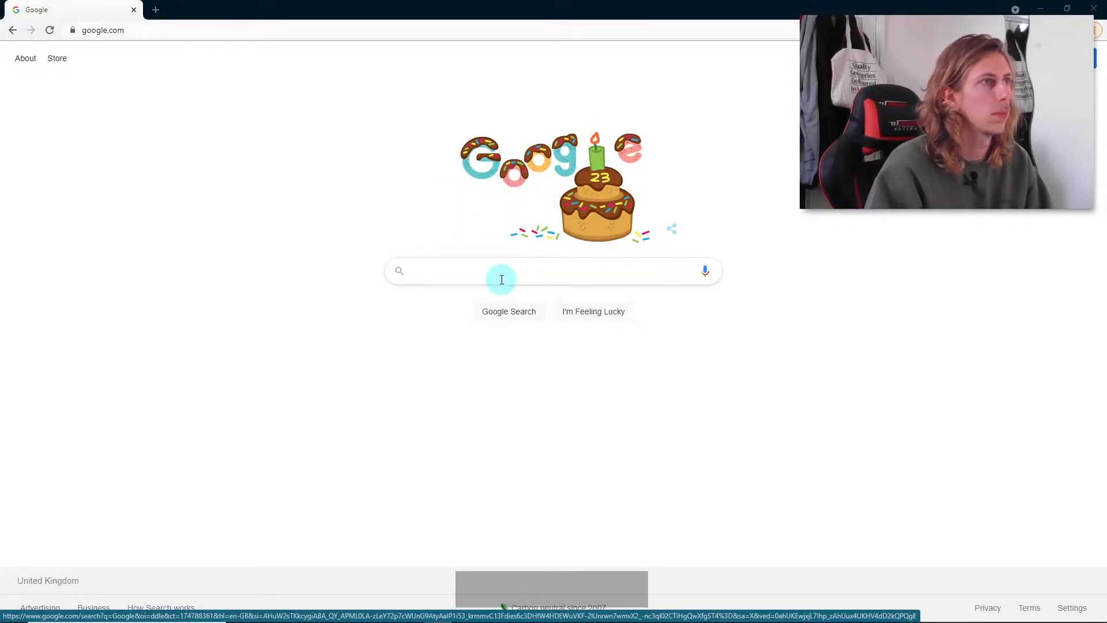
{"action": "type", "text": "skat"}
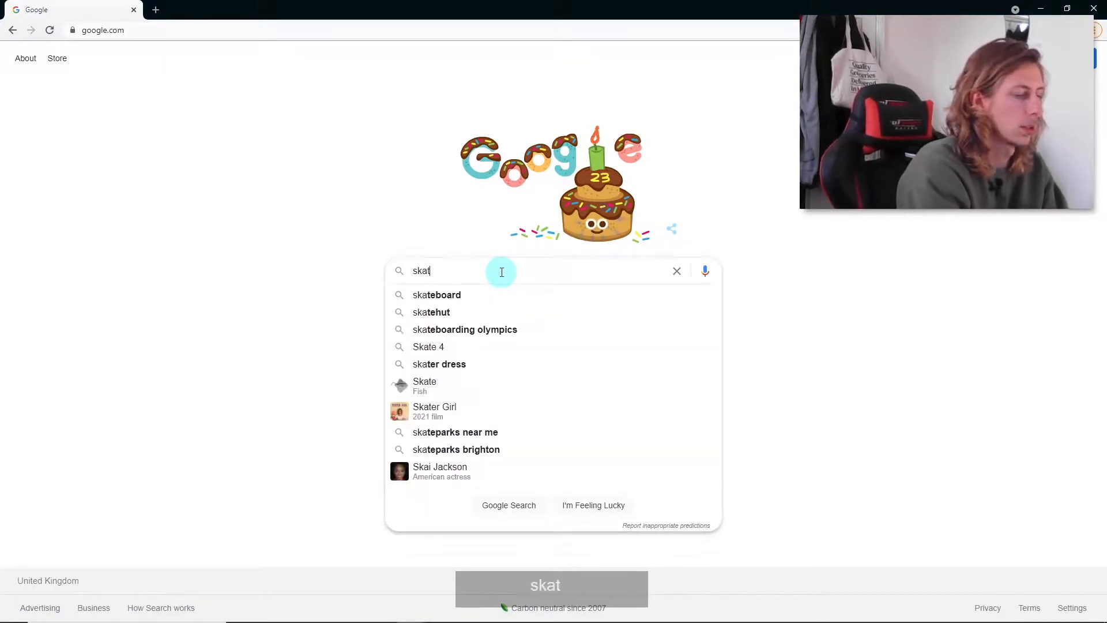
{"action": "type", "text": "chup free"}
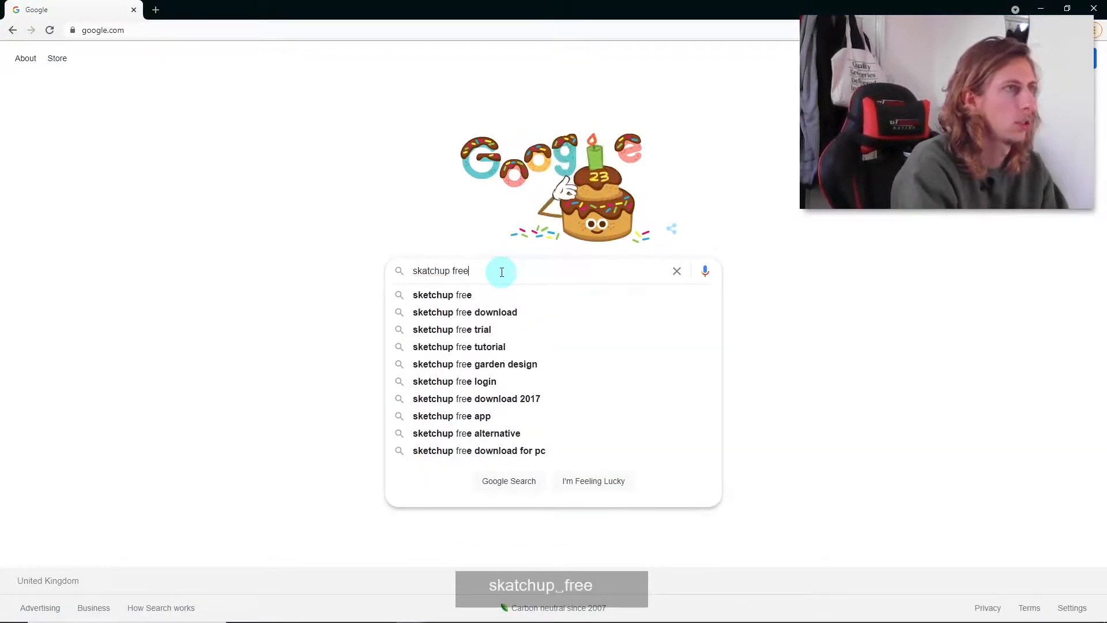
{"action": "key", "text": "Return"}
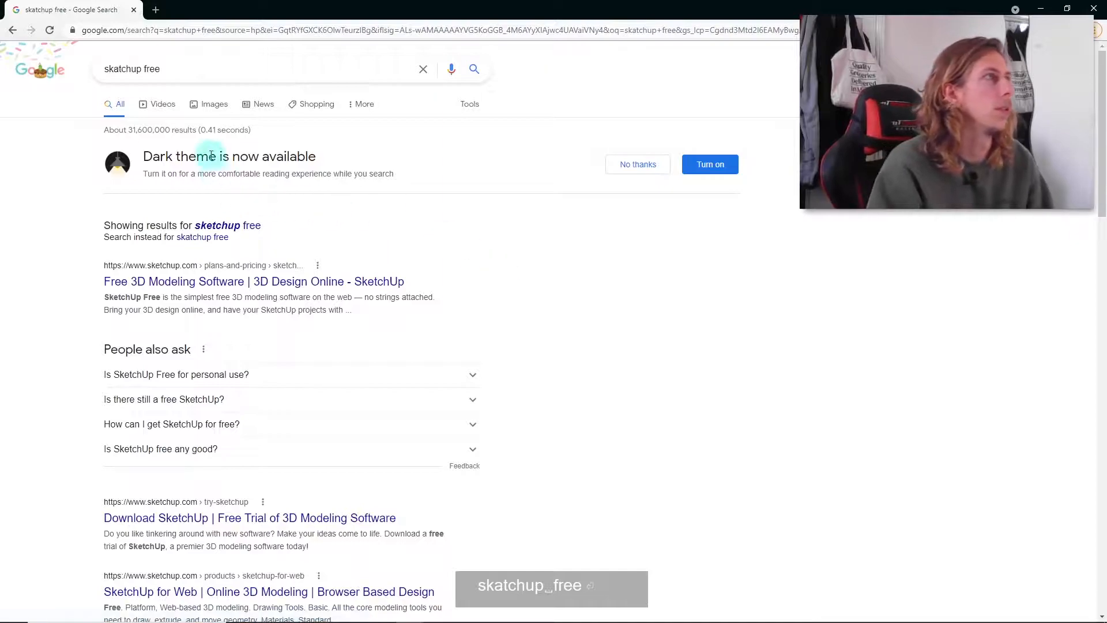
{"action": "left_click", "coordinate": [223, 225]}
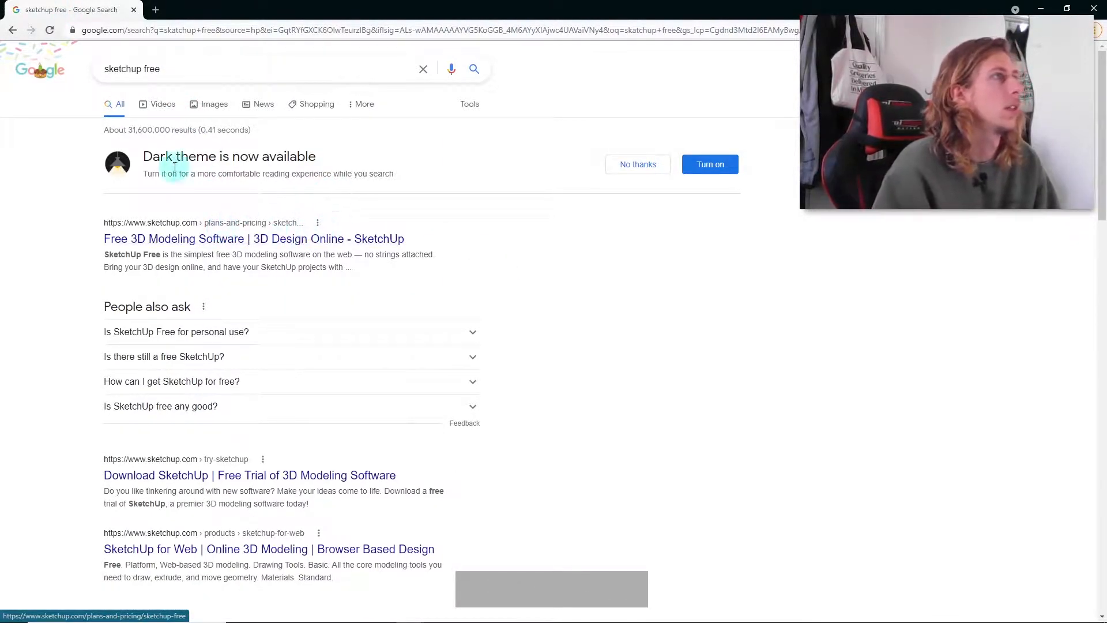
{"action": "left_click", "coordinate": [220, 240]}
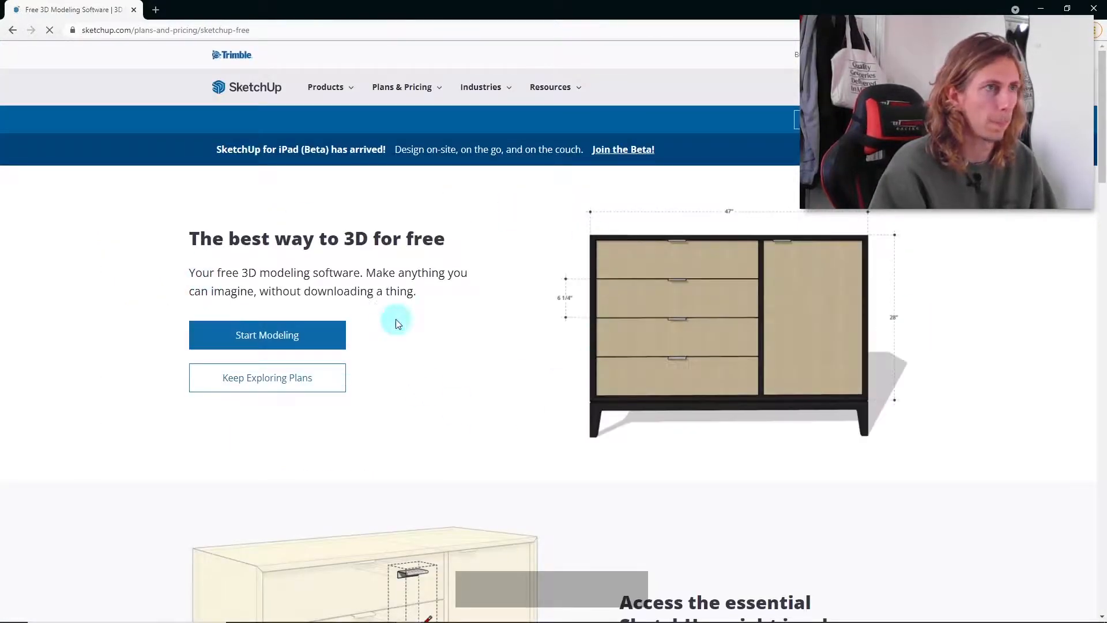
- Review the SketchUp Free feature overview and start modeling in the web app
{"action": "scroll", "coordinate": [478, 282], "scroll_direction": "down", "scroll_amount": 4}
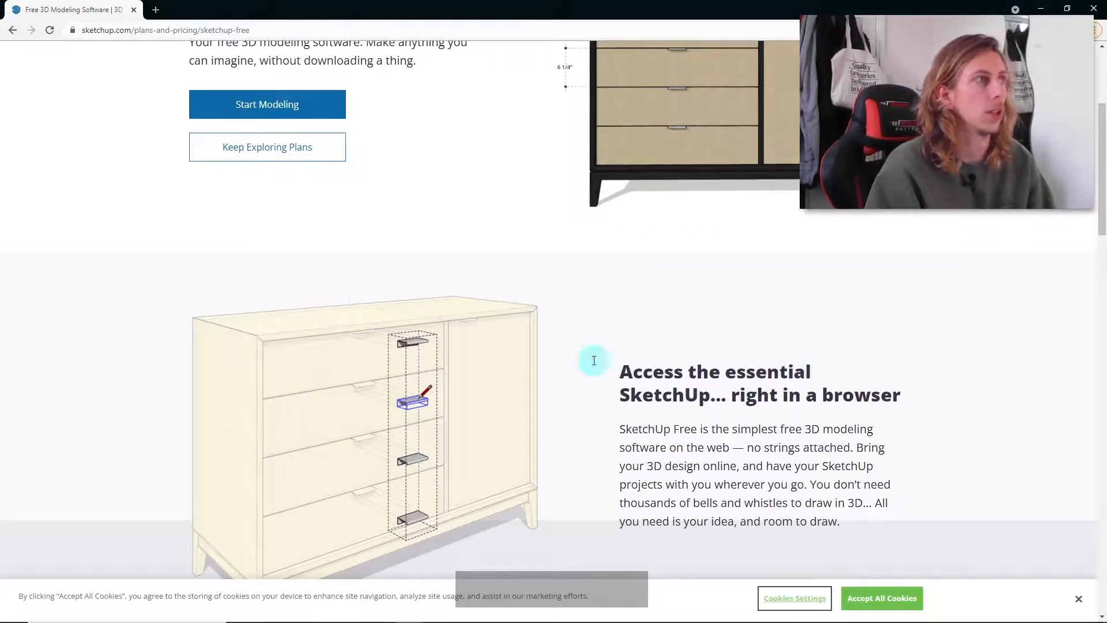
{"action": "scroll", "coordinate": [683, 383], "scroll_direction": "down", "scroll_amount": 4}
{"action": "scroll", "coordinate": [555, 306], "scroll_direction": "down", "scroll_amount": 6}
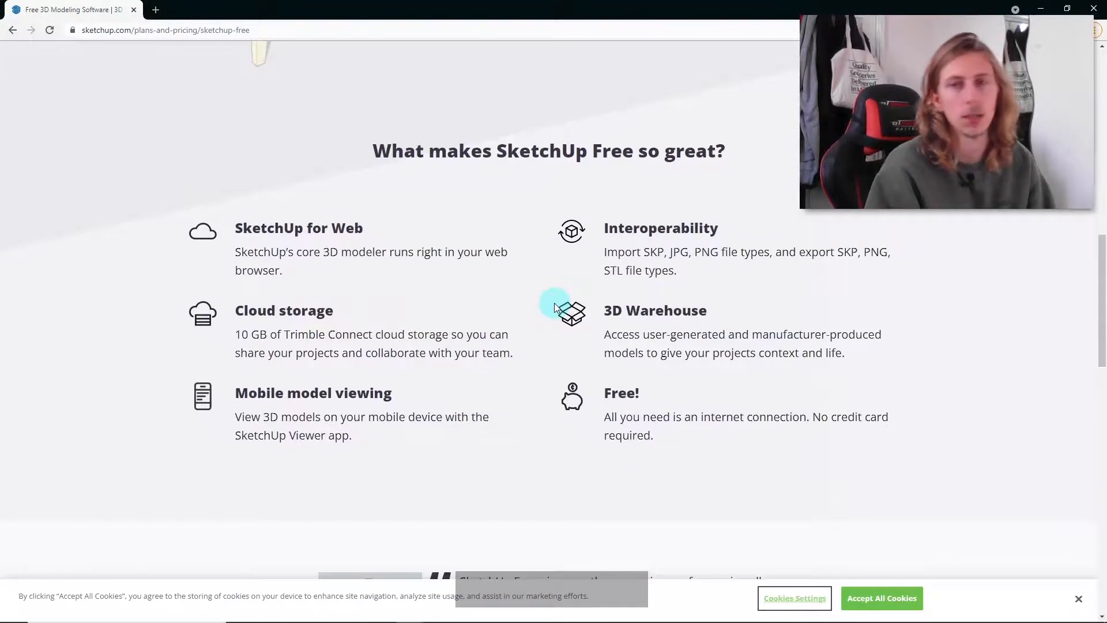
{"action": "scroll", "coordinate": [555, 304], "scroll_direction": "up", "scroll_amount": 15}
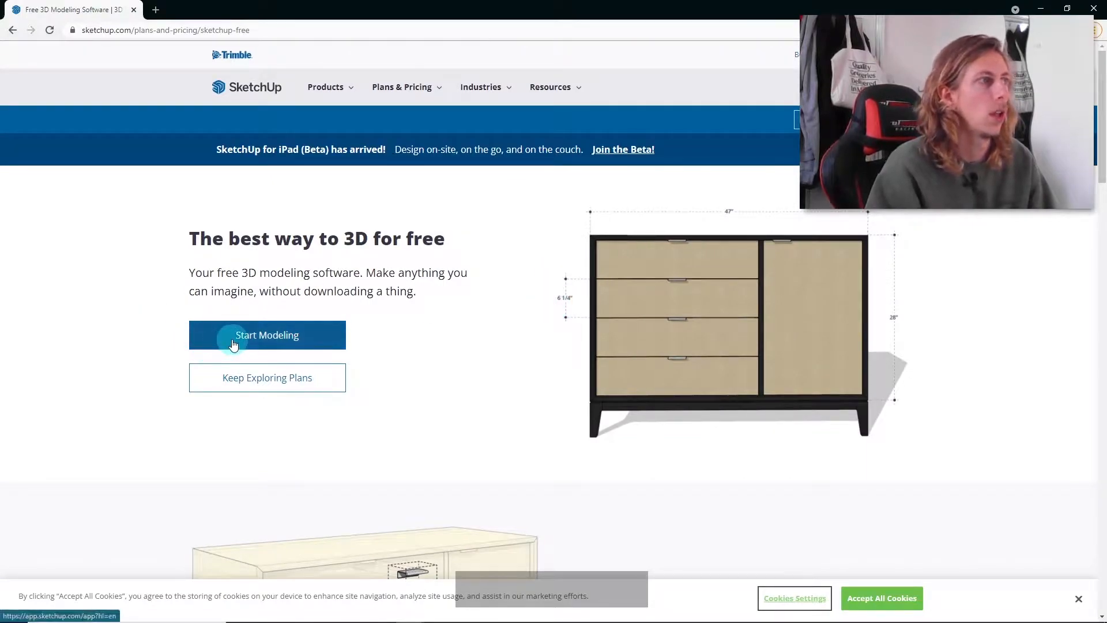
{"action": "left_click", "coordinate": [234, 349]}
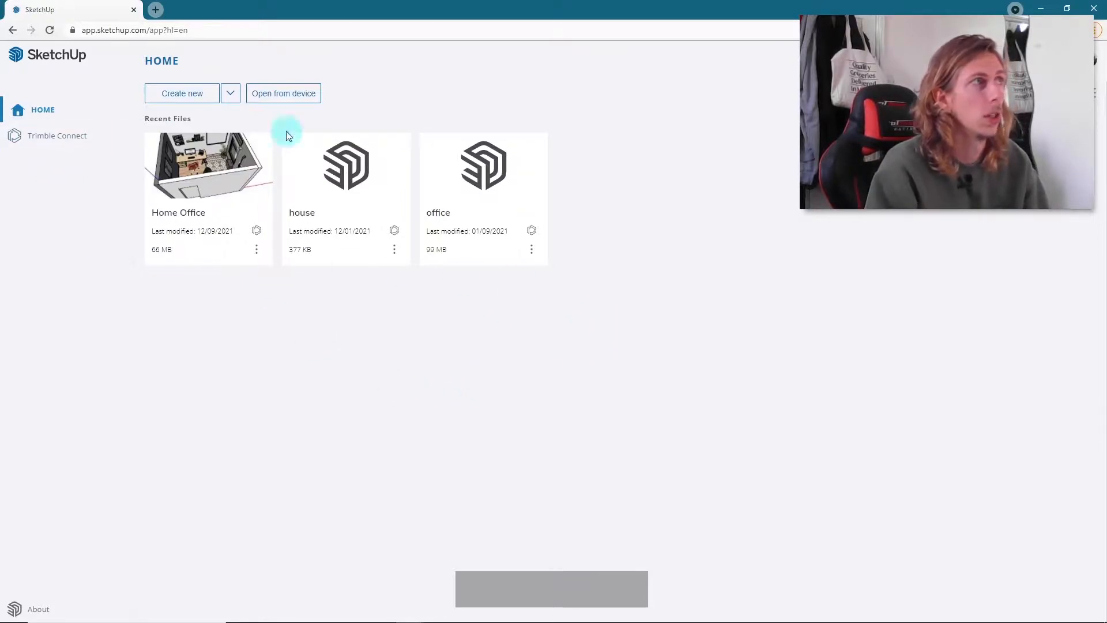
- Create a new untitled model from the home page and view the empty workspace
{"action": "left_click", "coordinate": [202, 104]}
{"action": "left_click", "coordinate": [702, 361]}
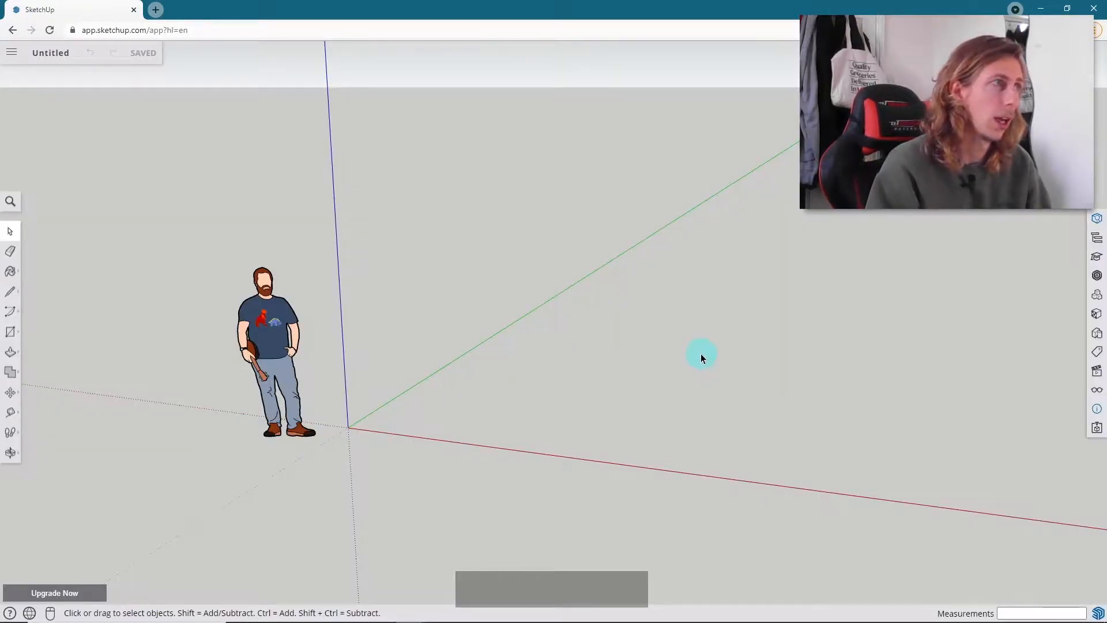
{"action": "middle_click_drag", "start_coordinate": [390, 366], "coordinate": [294, 339]}
{"action": "scroll", "coordinate": [196, 382], "scroll_direction": "up", "scroll_amount": 2}
{"action": "scroll", "coordinate": [482, 359], "scroll_direction": "down", "scroll_amount": 2}
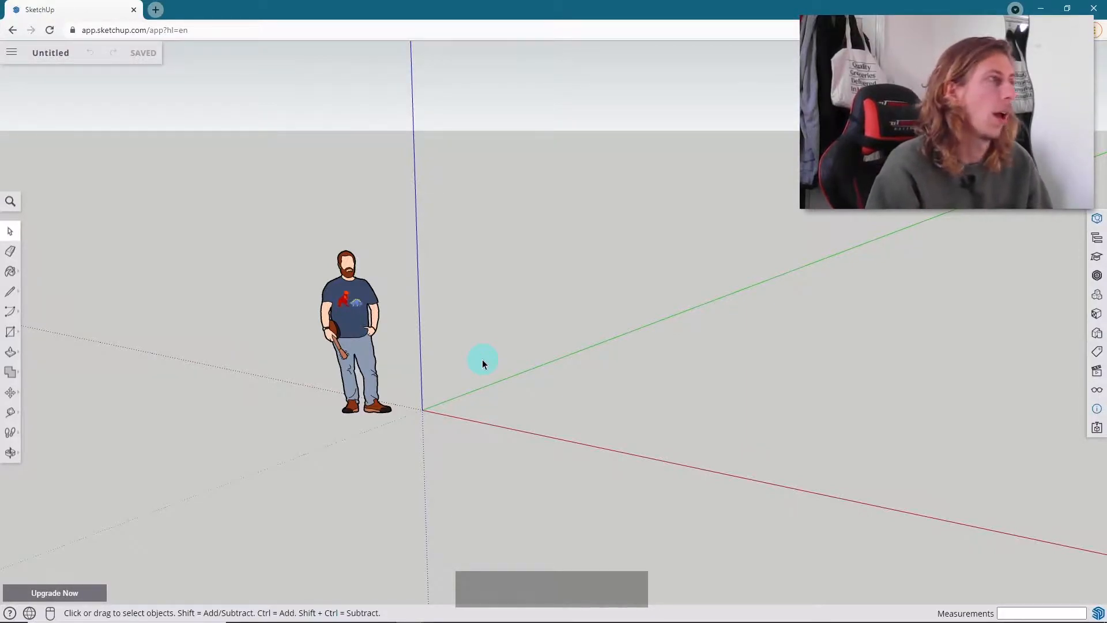
- Review the general app settings, including autosave and the unit choices for the default template, and close them
{"action": "left_click", "coordinate": [7, 56]}
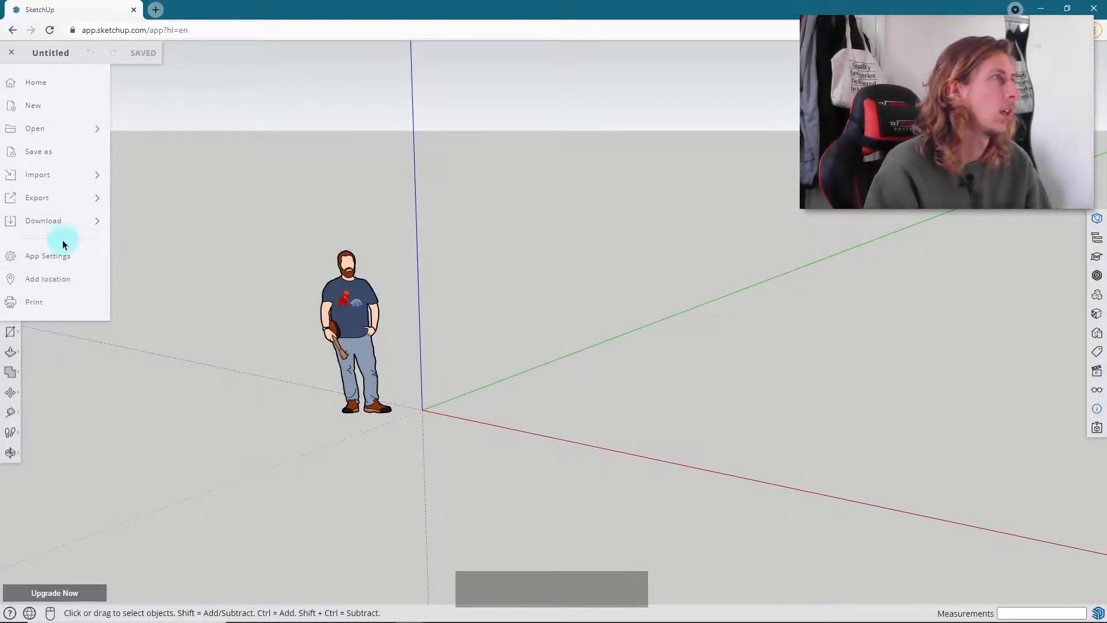
{"action": "mouse_move", "coordinate": [60, 140]}
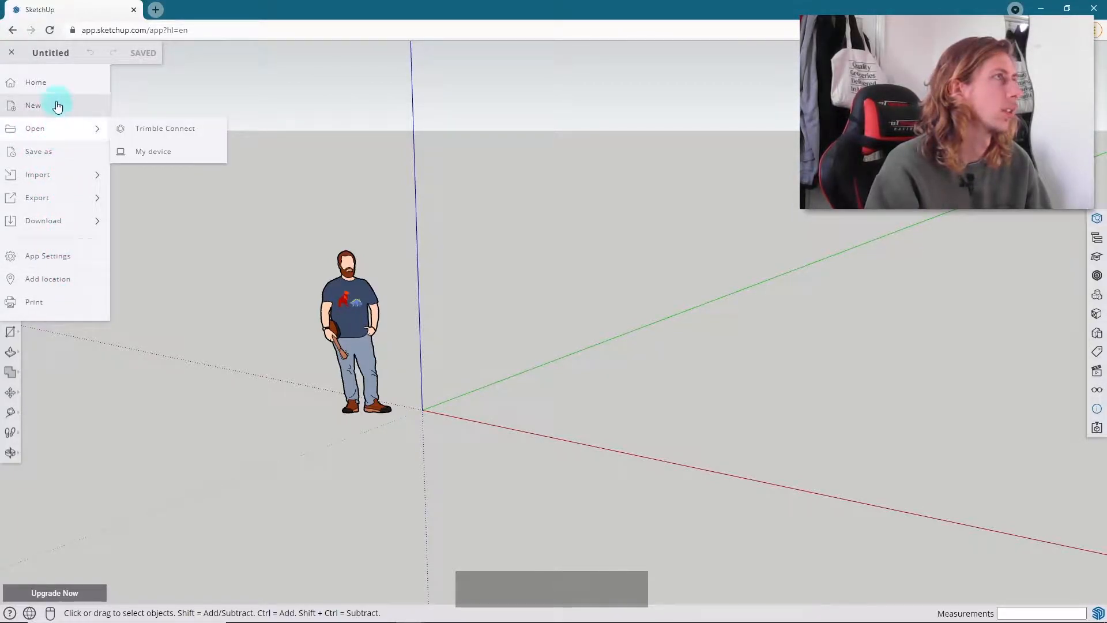
{"action": "left_click", "coordinate": [67, 255]}
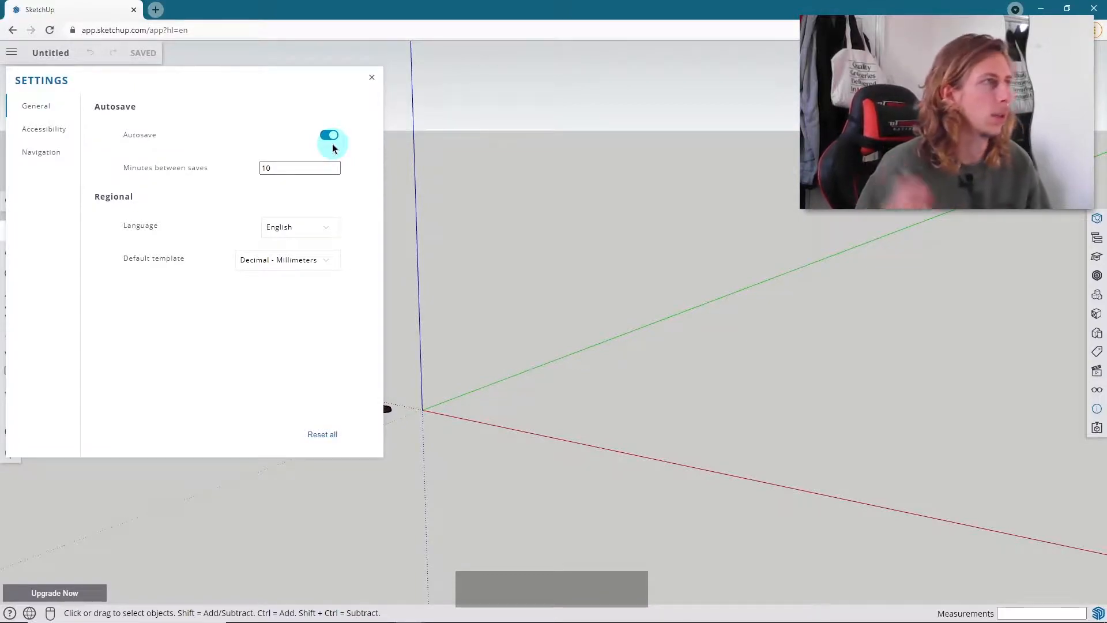
{"action": "left_click", "coordinate": [298, 265]}
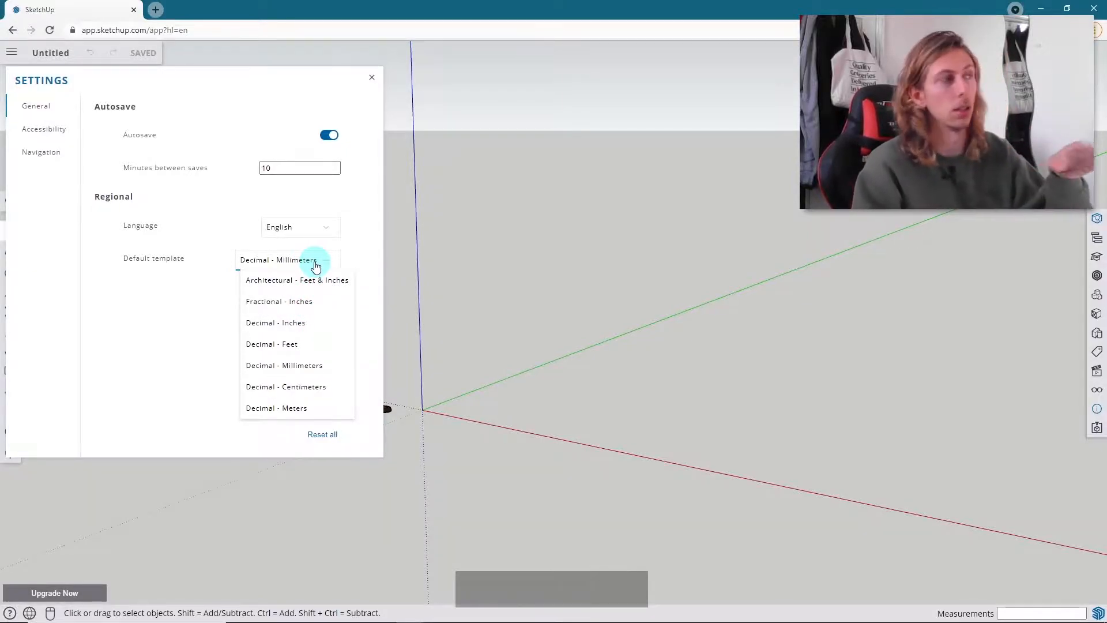
{"action": "left_click", "coordinate": [168, 329]}
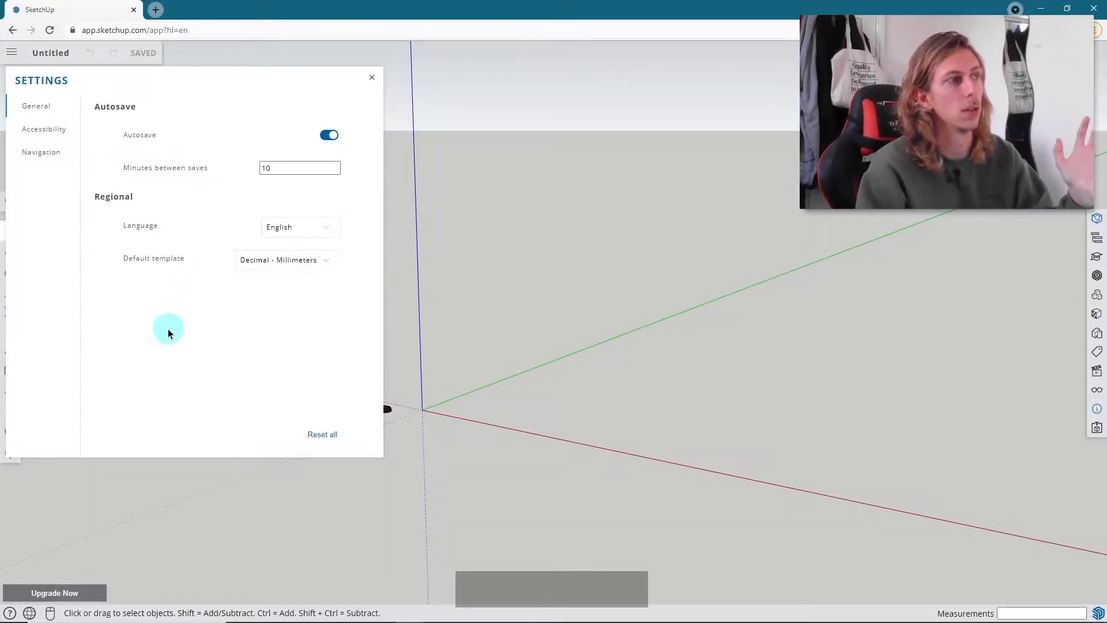
{"action": "left_click", "coordinate": [374, 77]}
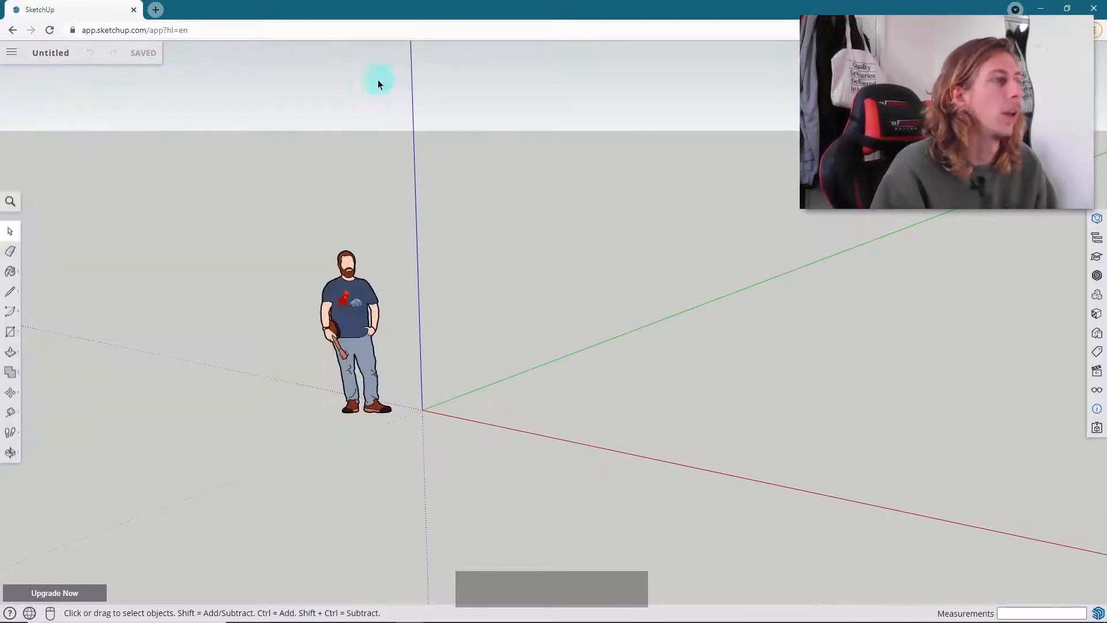
- Go through the whole introductory interface tour, covering home, toolbars, panels, status bar and measurements, and finish it
{"action": "left_click", "coordinate": [12, 613]}
{"action": "left_click", "coordinate": [141, 577]}
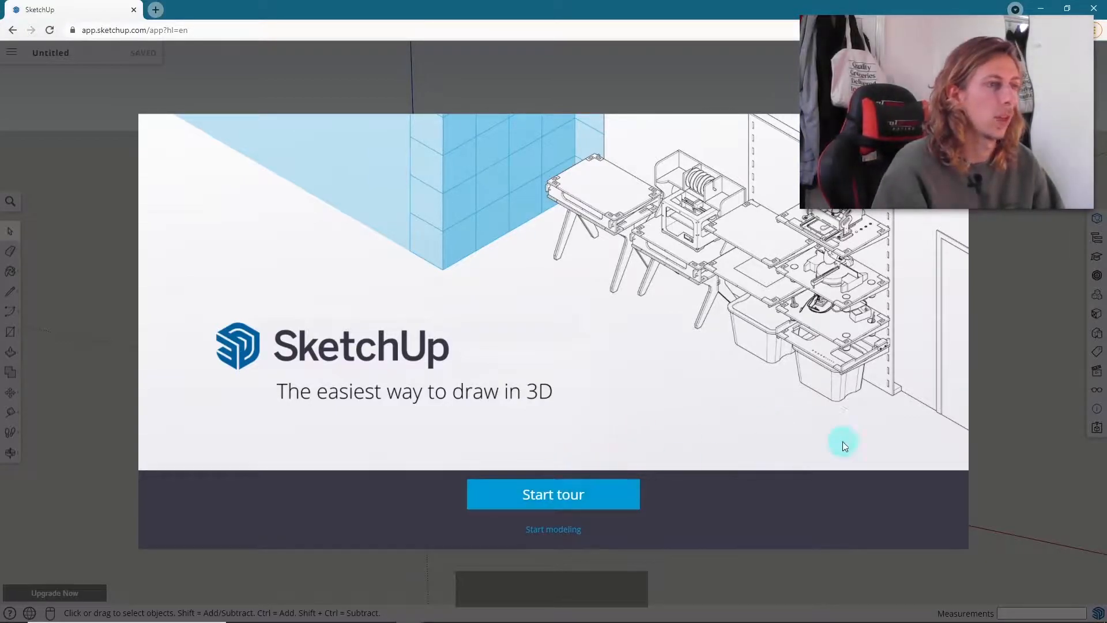
{"action": "left_click", "coordinate": [483, 490]}
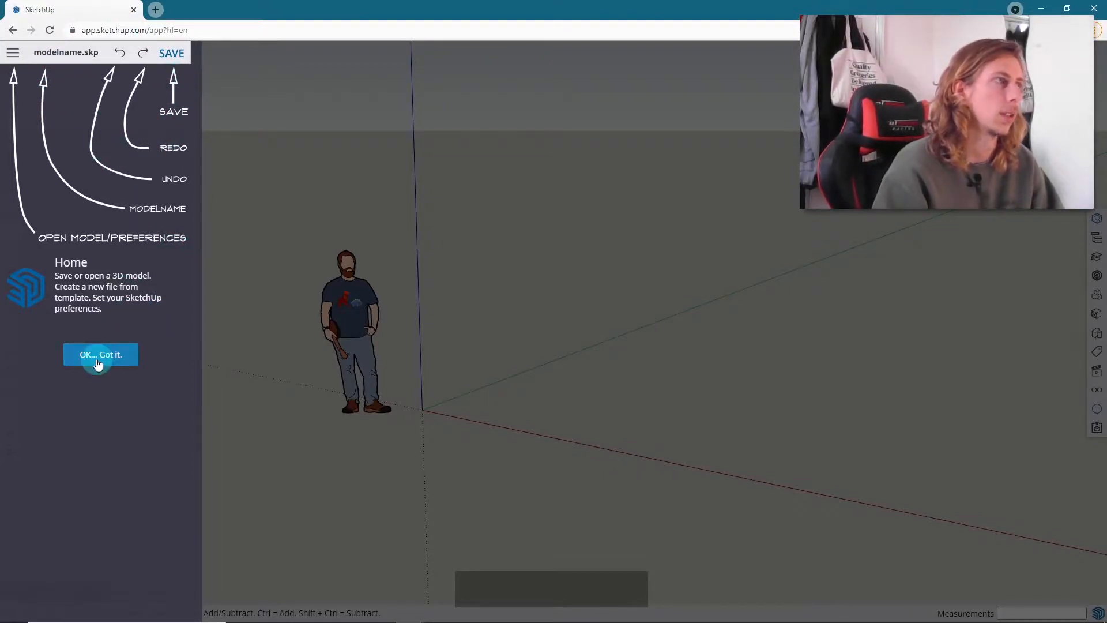
{"action": "left_click", "coordinate": [100, 359]}
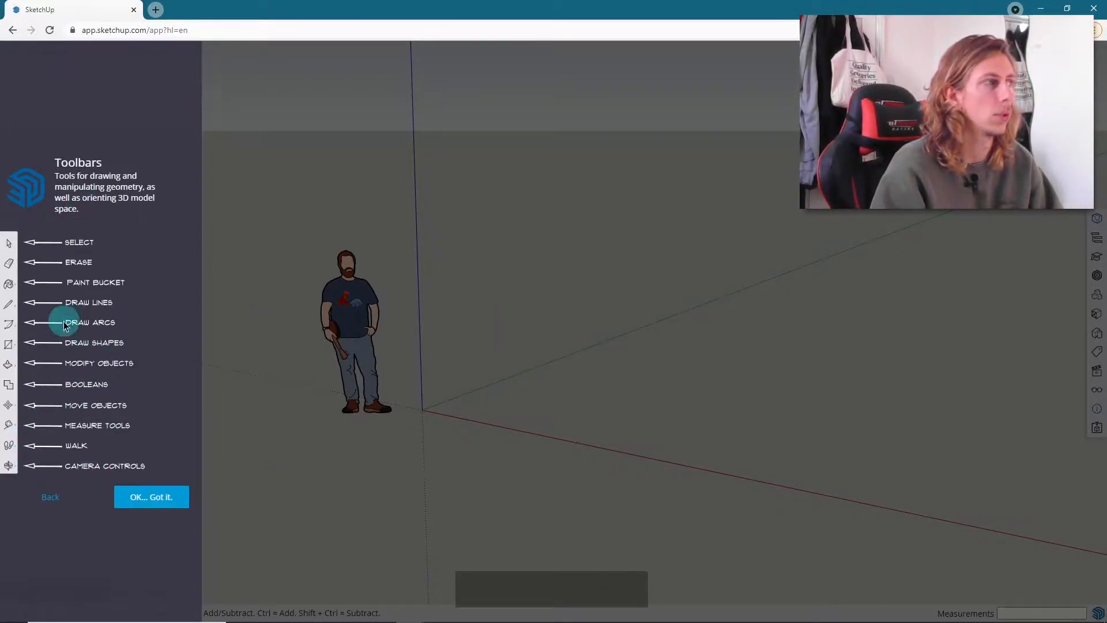
{"action": "left_click", "coordinate": [143, 494]}
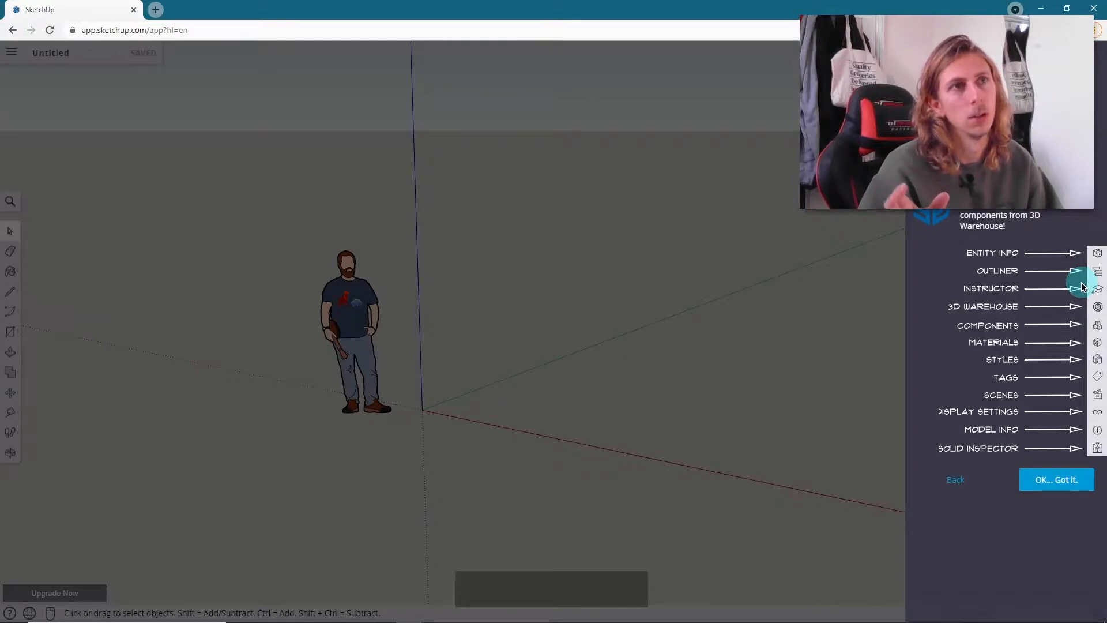
{"action": "left_click", "coordinate": [1036, 484]}
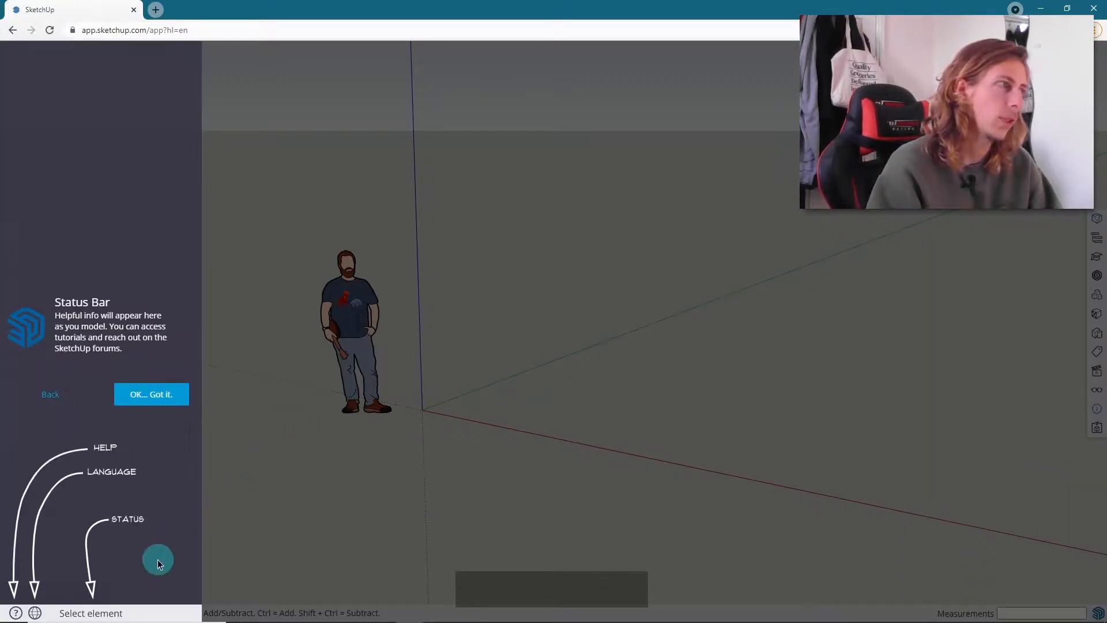
{"action": "left_click", "coordinate": [165, 401]}
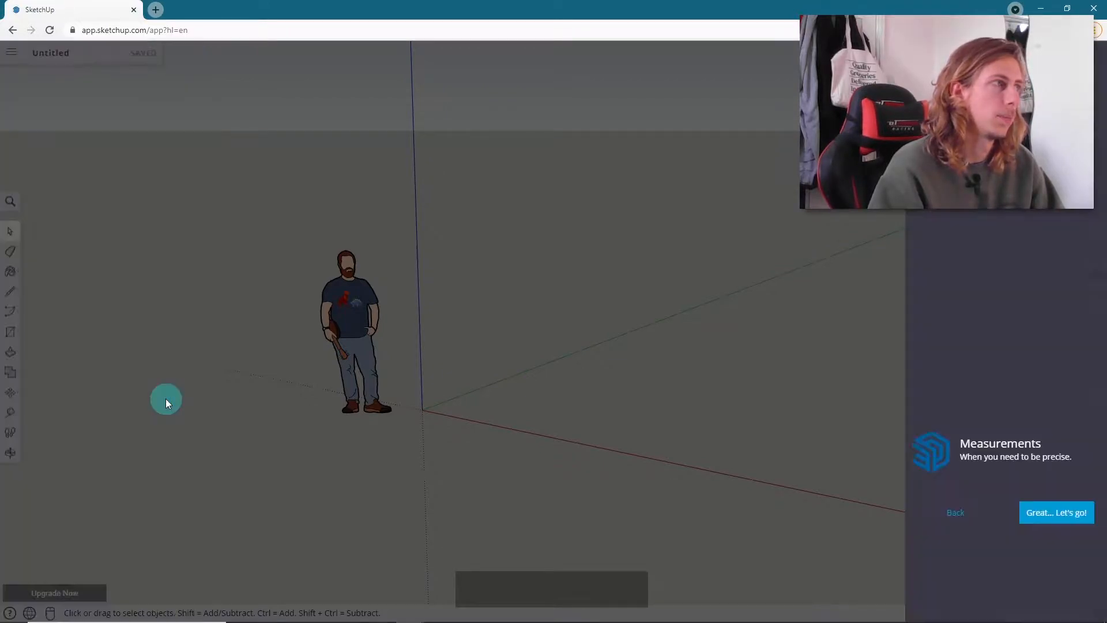
{"action": "left_click", "coordinate": [1039, 519]}
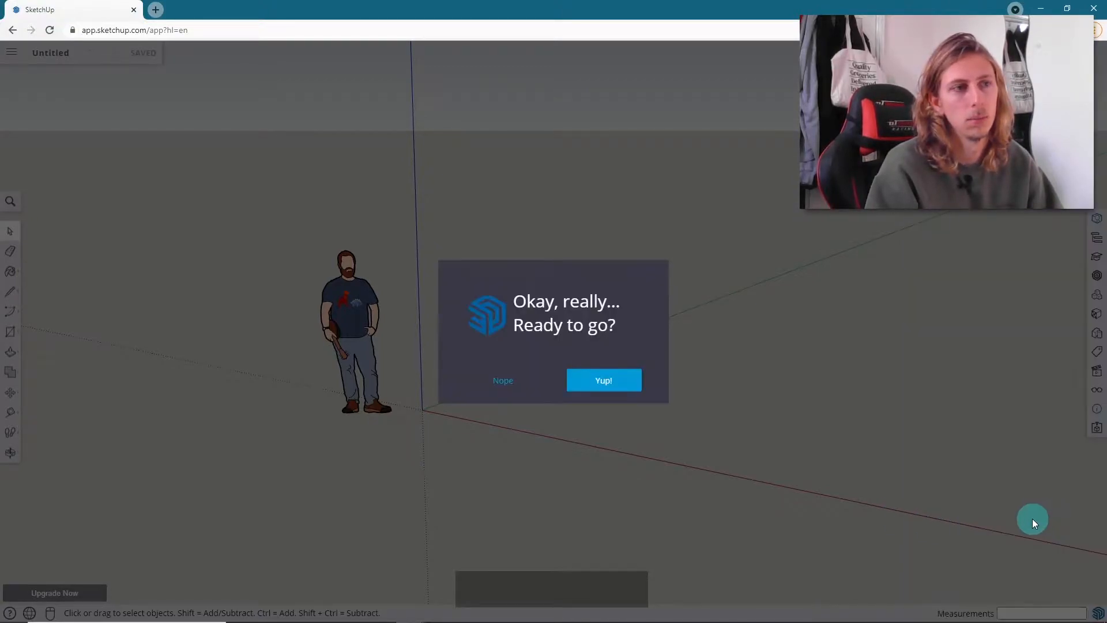
{"action": "left_click", "coordinate": [604, 378]}
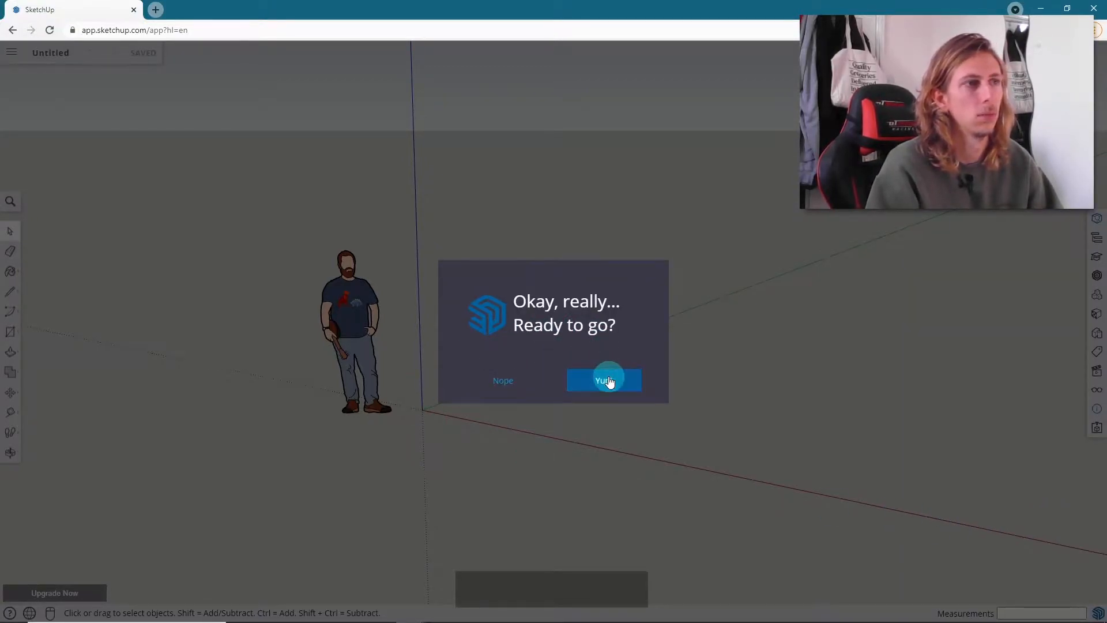
{"action": "middle_click_drag", "start_coordinate": [421, 331], "coordinate": [347, 316]}
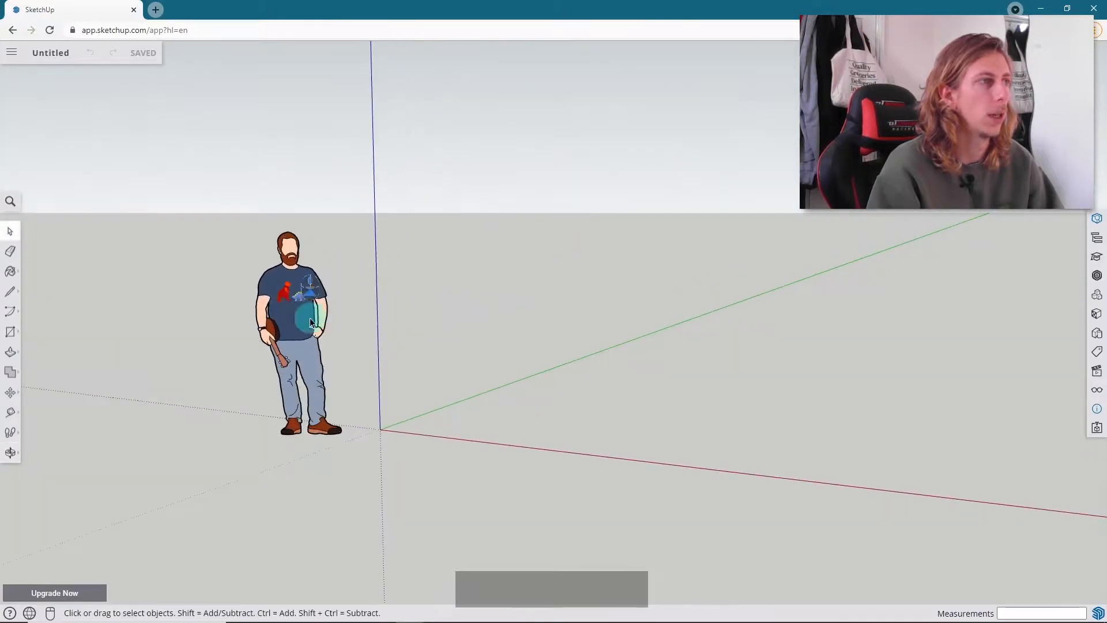
{"action": "scroll", "coordinate": [348, 317], "scroll_direction": "up", "scroll_amount": 5}
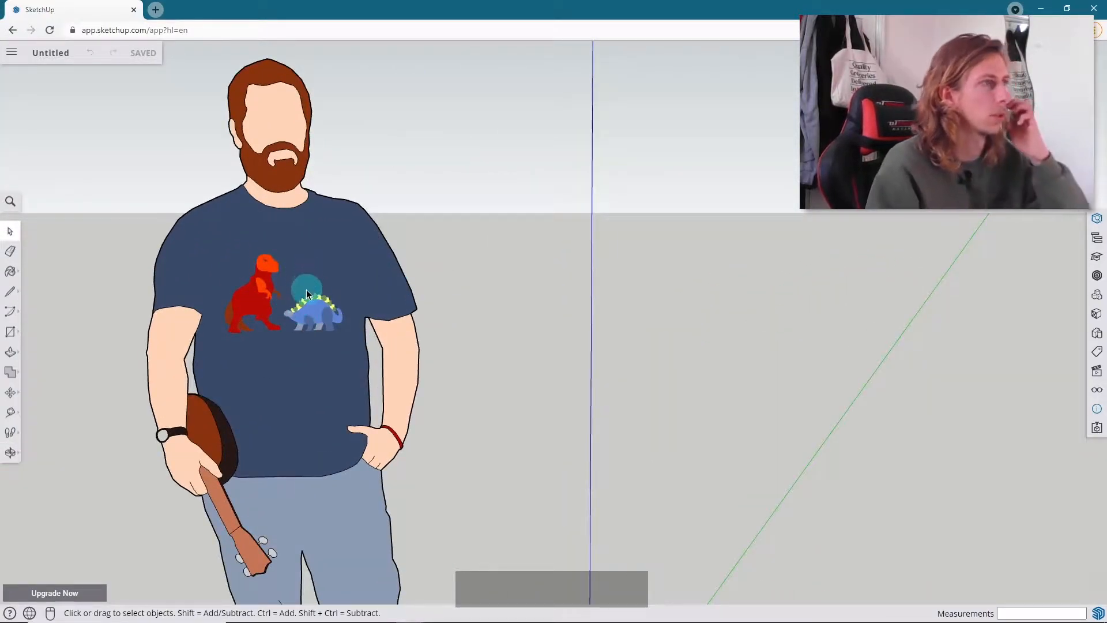
- Select the standing scale figure, view it from farther away and from different angles, and clear the selection
{"action": "middle_click_drag", "start_coordinate": [257, 313], "coordinate": [168, 392]}
{"action": "scroll", "coordinate": [336, 179], "scroll_direction": "down", "scroll_amount": 4}
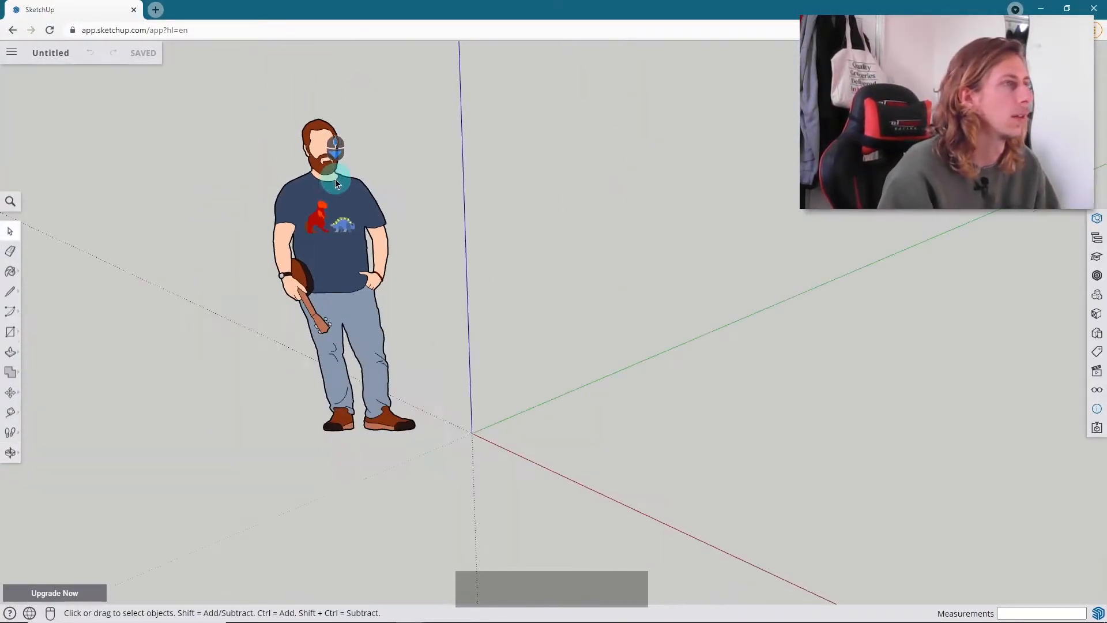
{"action": "left_click", "coordinate": [301, 234]}
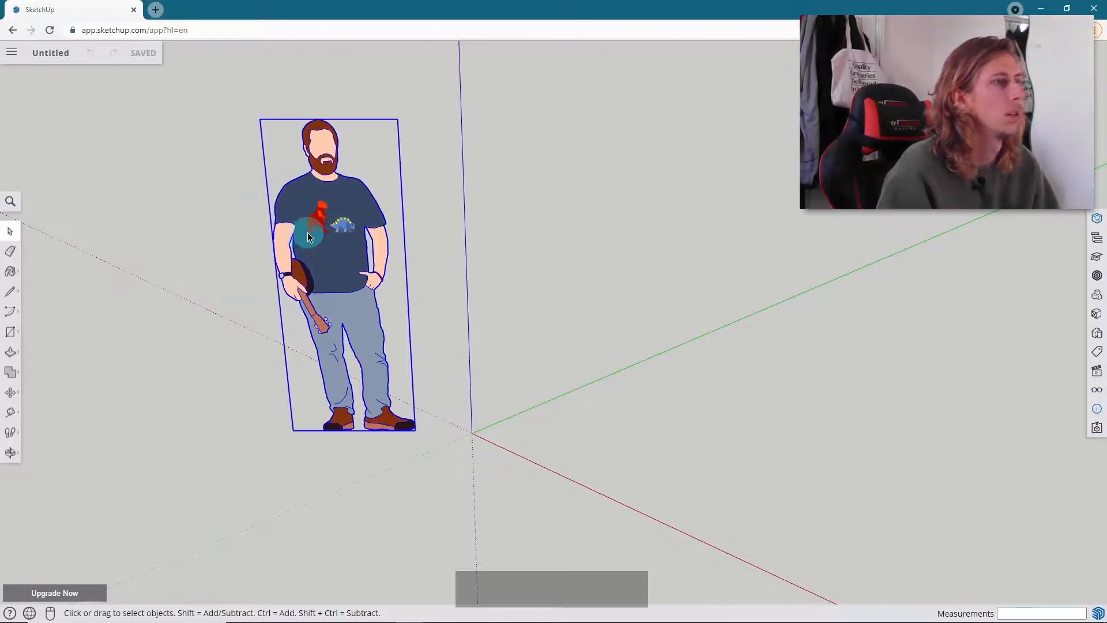
{"action": "middle_click_drag", "start_coordinate": [592, 309], "coordinate": [560, 266]}
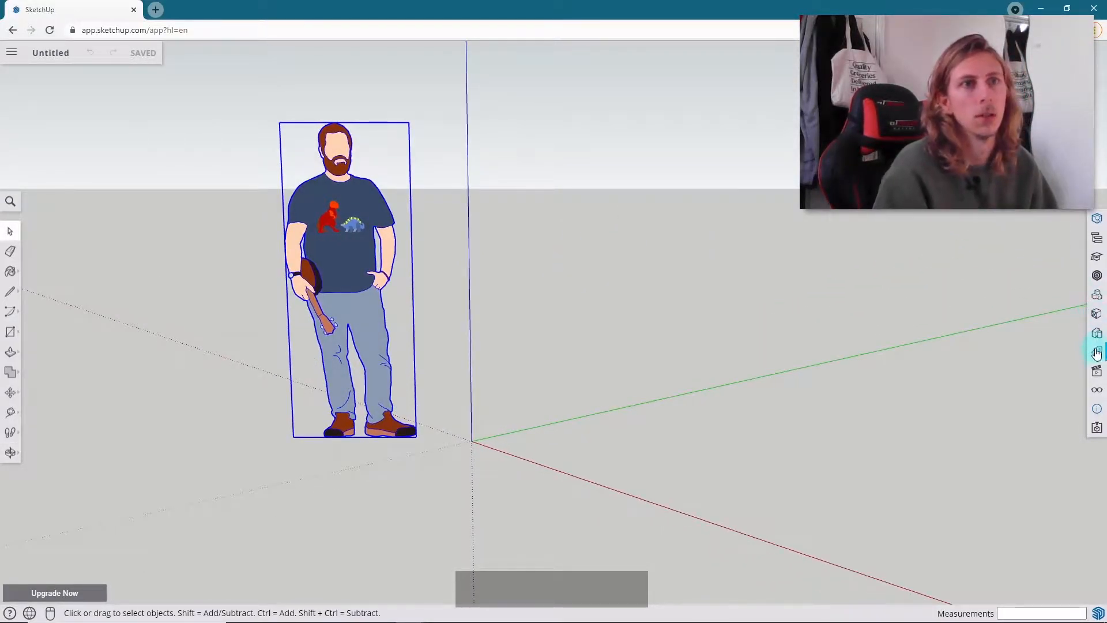
{"action": "scroll", "coordinate": [518, 312], "scroll_direction": "down", "scroll_amount": 3}
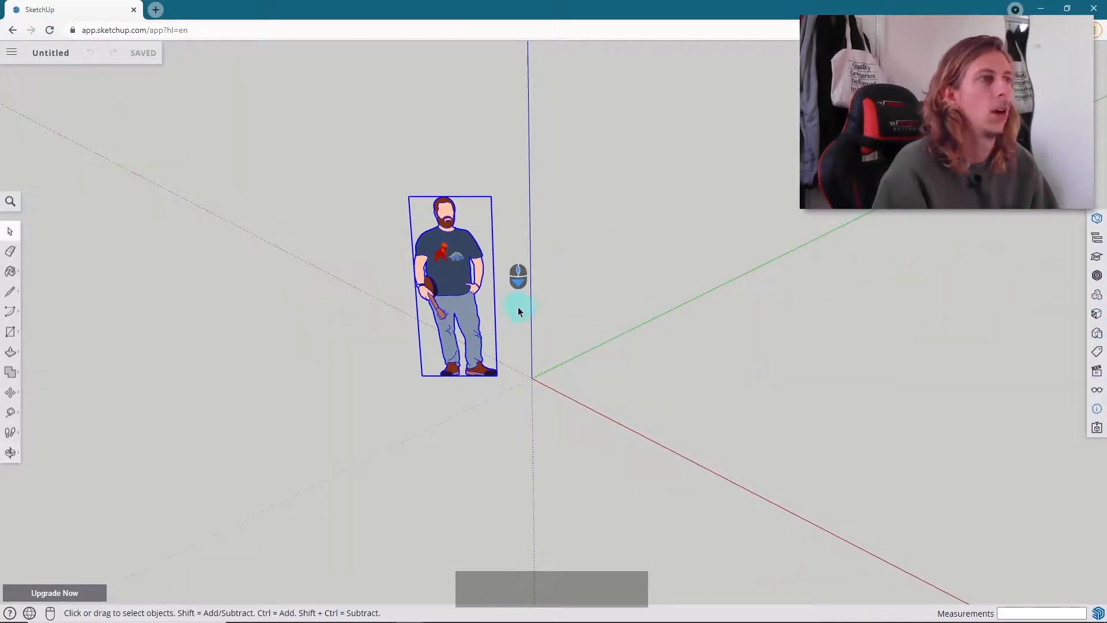
{"action": "left_click", "coordinate": [572, 250]}
{"action": "middle_click_drag", "start_coordinate": [572, 250], "coordinate": [687, 336]}
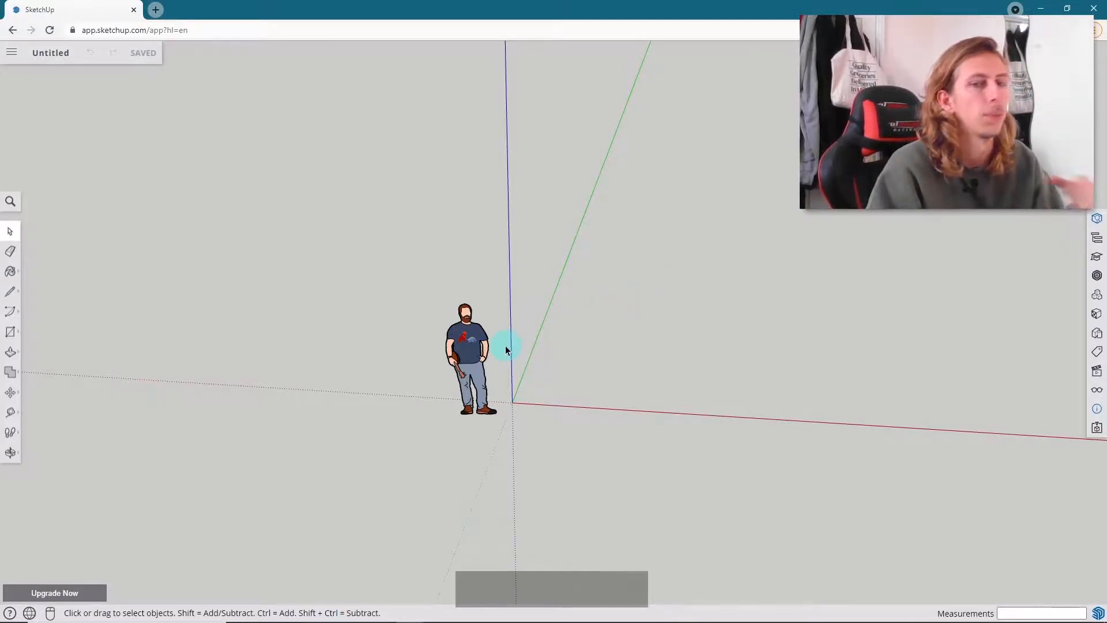
- Check the input device choice between mouse and trackpad and close it without changing it
{"action": "left_click", "coordinate": [51, 613]}
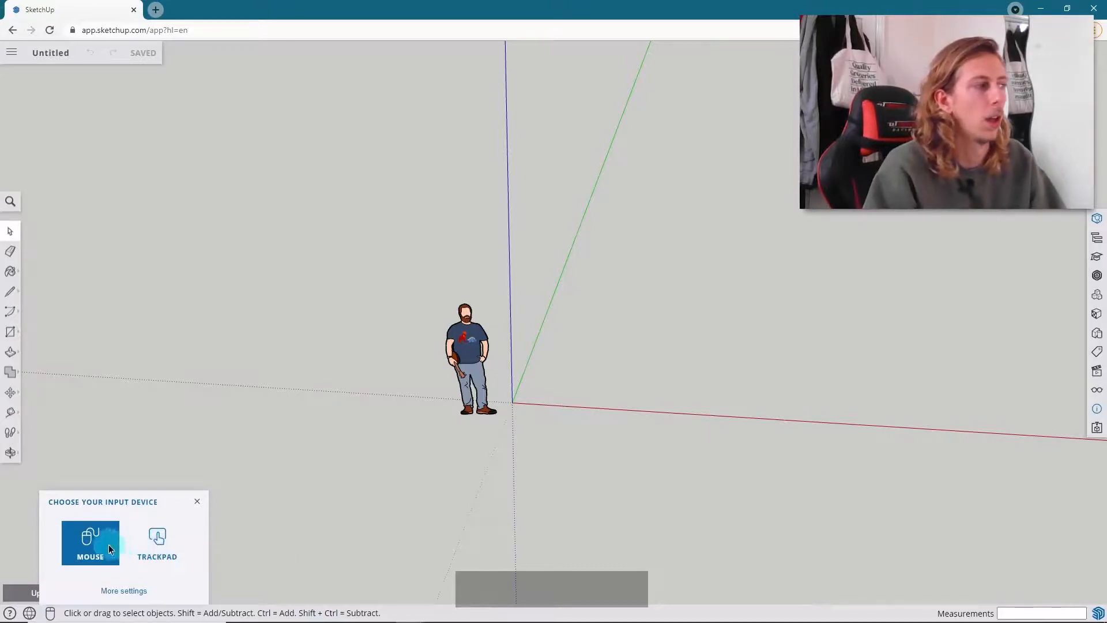
{"action": "left_click", "coordinate": [529, 306]}
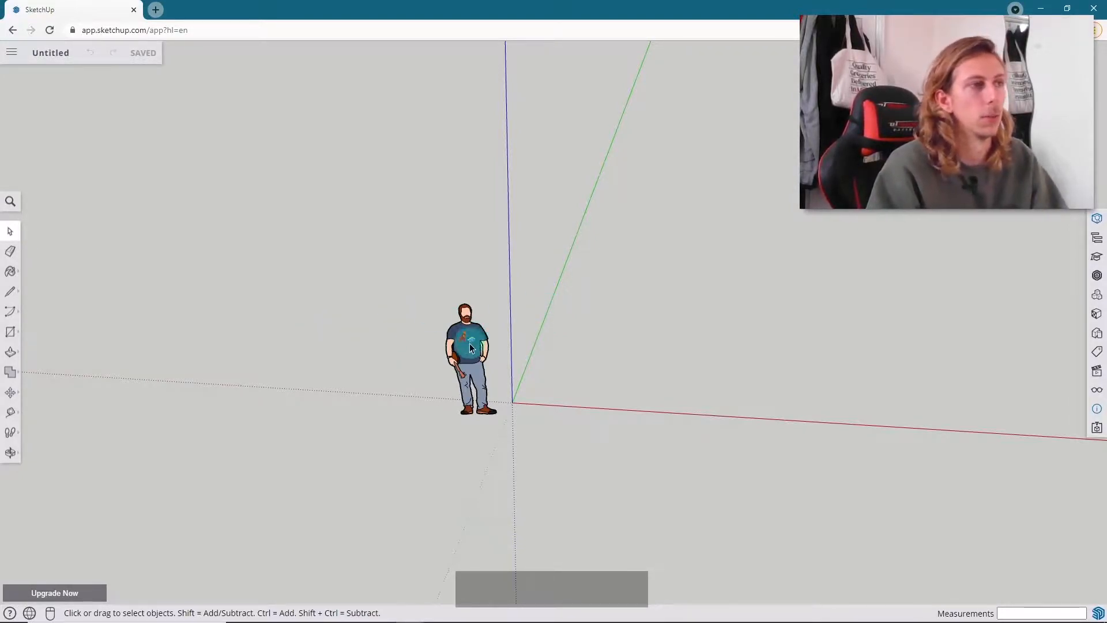
- Examine the scale figure at close and far range while orbiting around it from several sides
{"action": "middle_click_drag", "start_coordinate": [615, 421], "coordinate": [43, 387]}
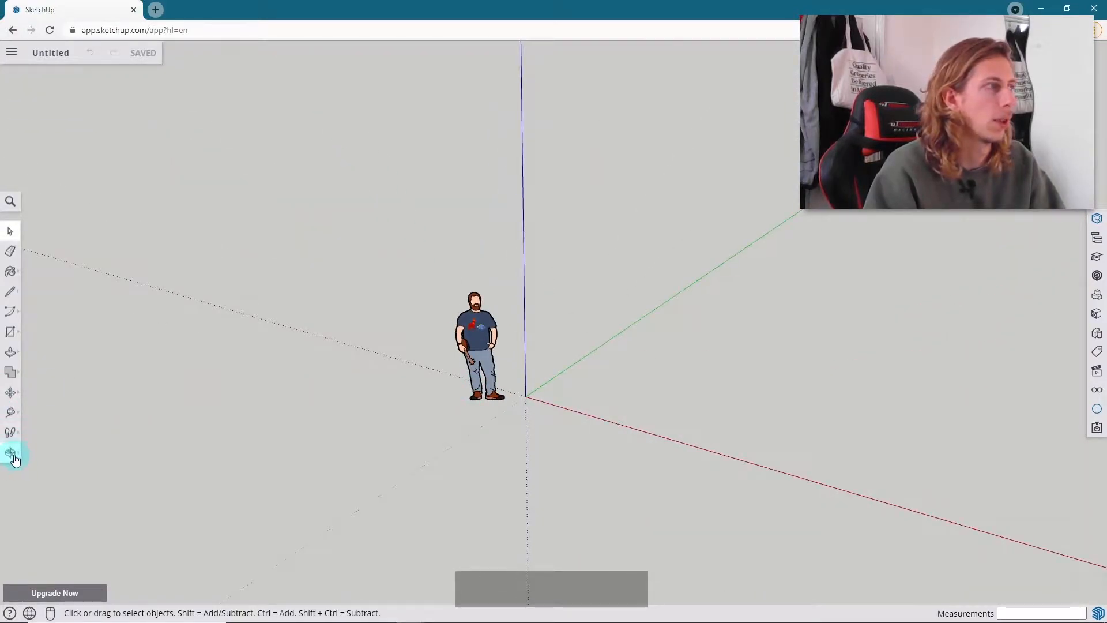
{"action": "middle_click_drag", "start_coordinate": [439, 338], "coordinate": [669, 339]}
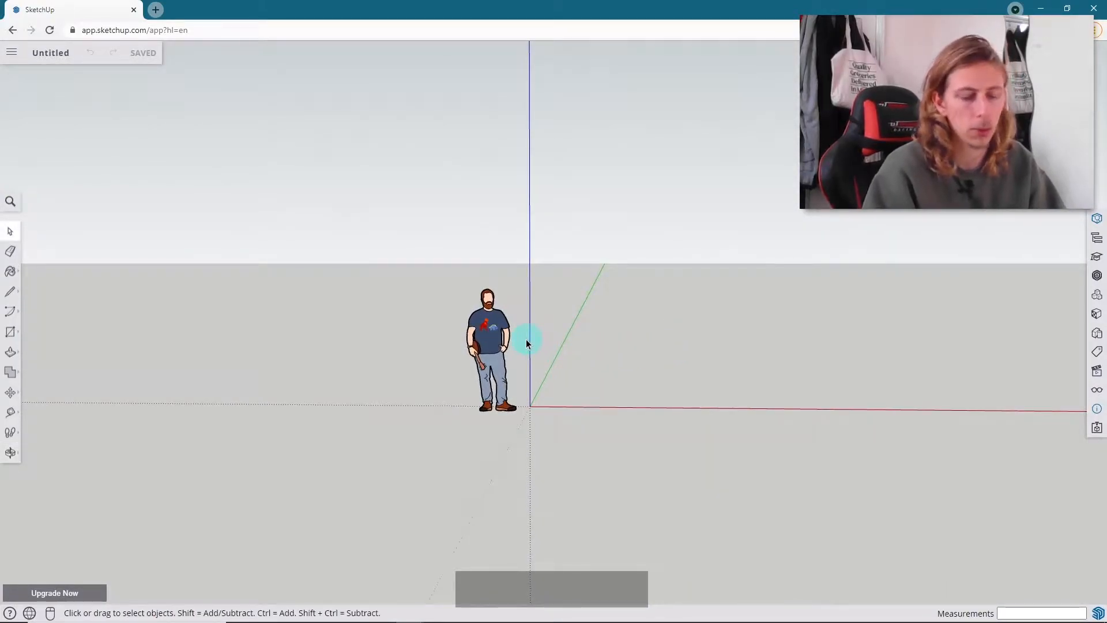
{"action": "scroll", "coordinate": [519, 338], "scroll_direction": "up", "scroll_amount": 5}
{"action": "scroll", "coordinate": [458, 334], "scroll_direction": "down", "scroll_amount": 6}
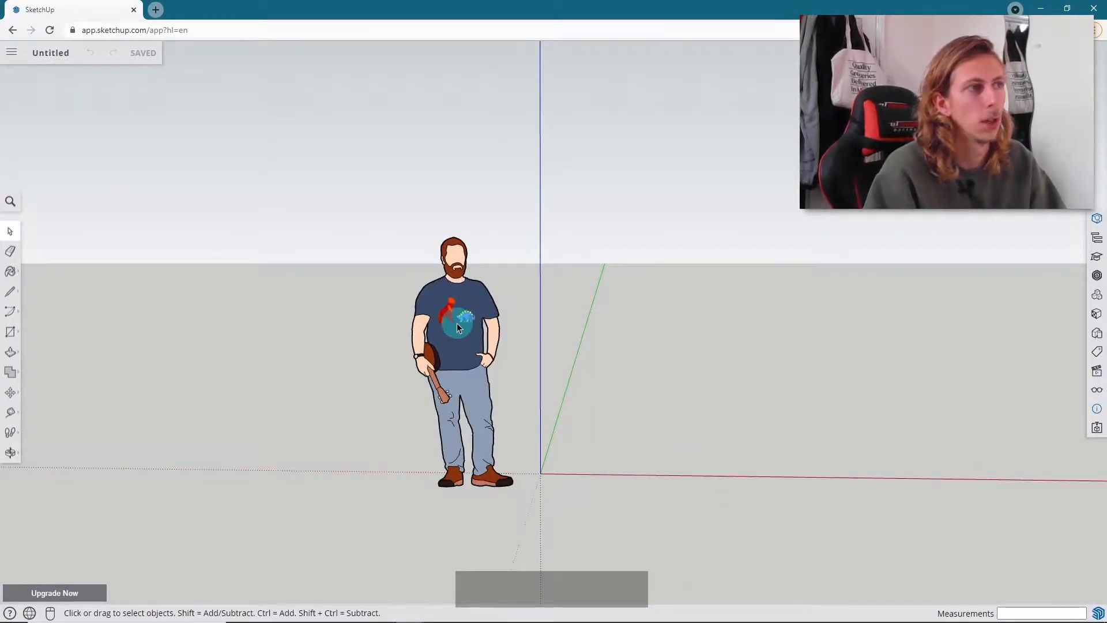
{"action": "middle_click_drag", "start_coordinate": [484, 297], "coordinate": [850, 348]}
{"action": "scroll", "coordinate": [483, 334], "scroll_direction": "up", "scroll_amount": 4}
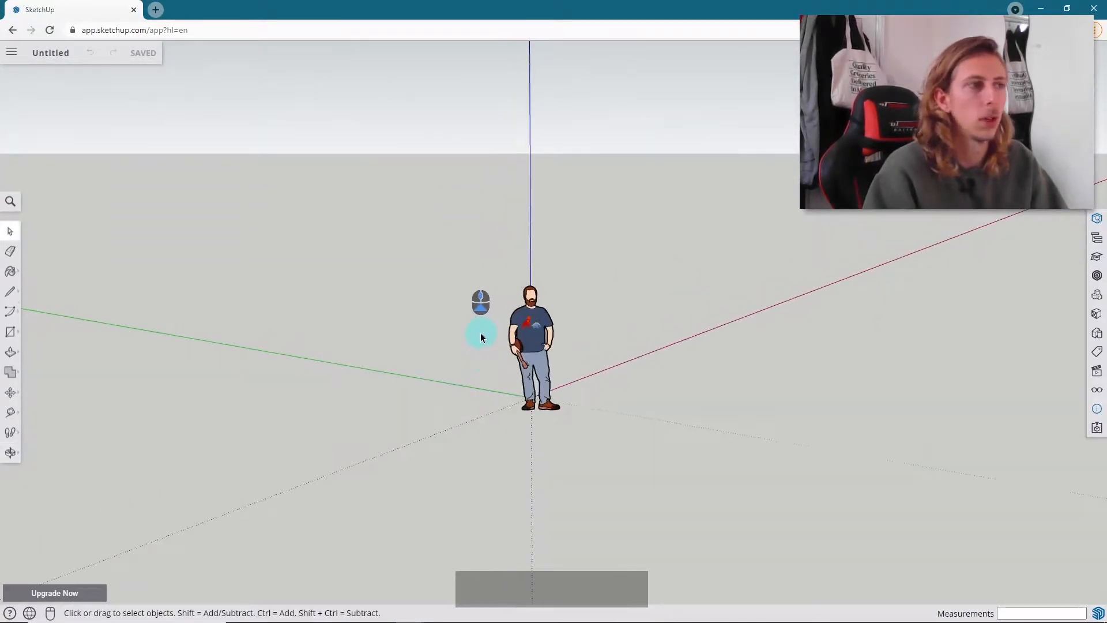
{"action": "middle_click_drag", "start_coordinate": [482, 334], "coordinate": [865, 326]}
{"action": "scroll", "coordinate": [404, 403], "scroll_direction": "up", "scroll_amount": 5}
{"action": "scroll", "coordinate": [525, 331], "scroll_direction": "down", "scroll_amount": 3}
{"action": "middle_click_drag", "start_coordinate": [648, 309], "coordinate": [622, 330]}
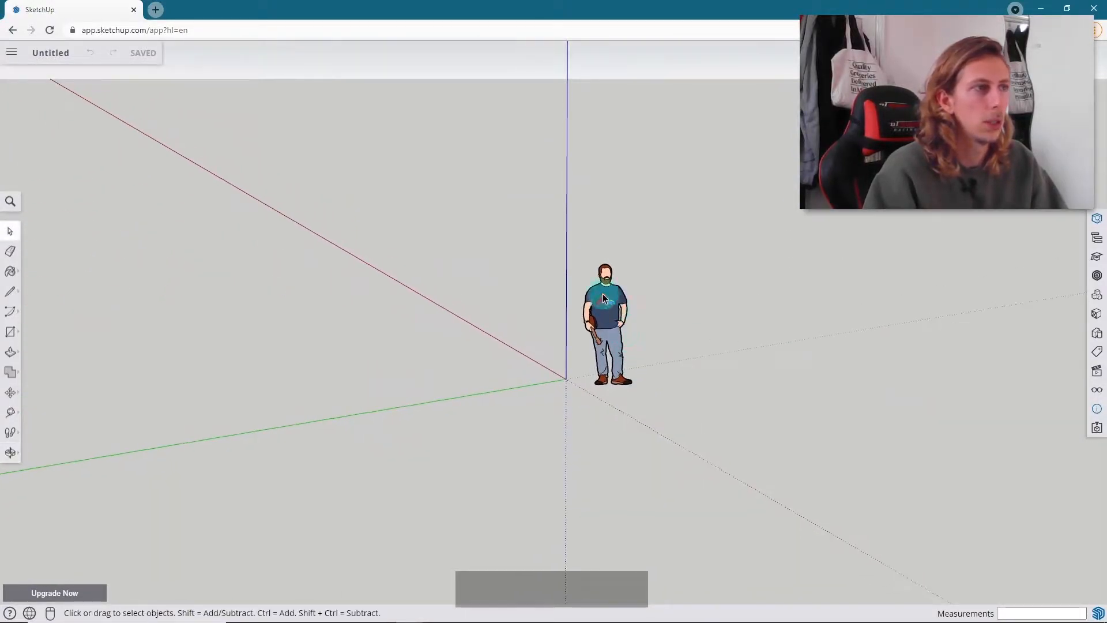
{"action": "scroll", "coordinate": [739, 306], "scroll_direction": "up", "scroll_amount": 3}
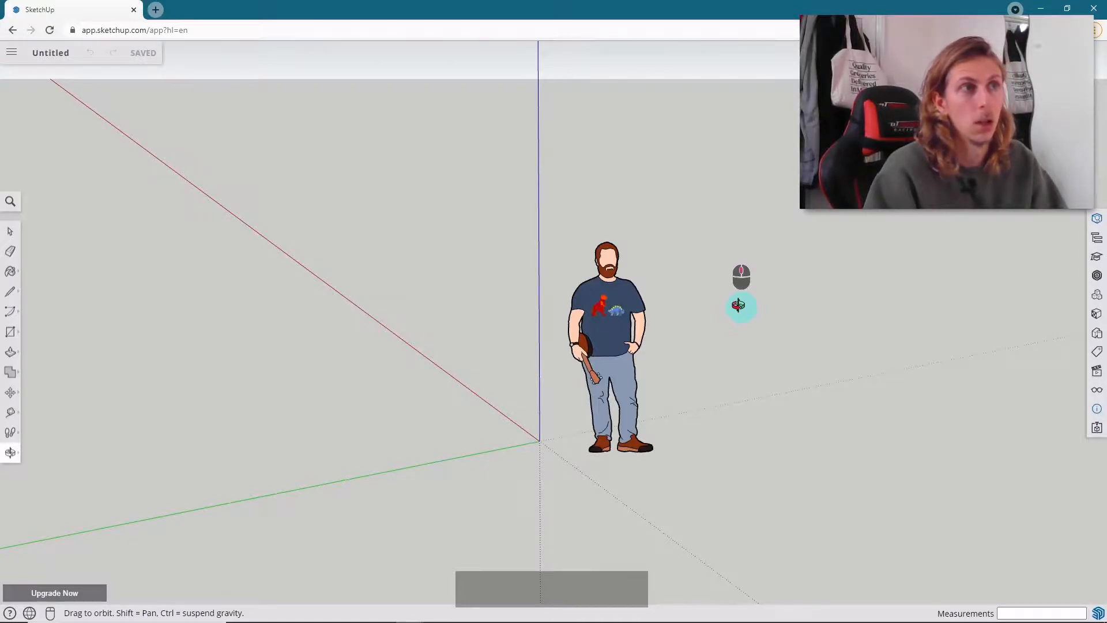
{"action": "middle_click", "coordinate": [739, 305]}
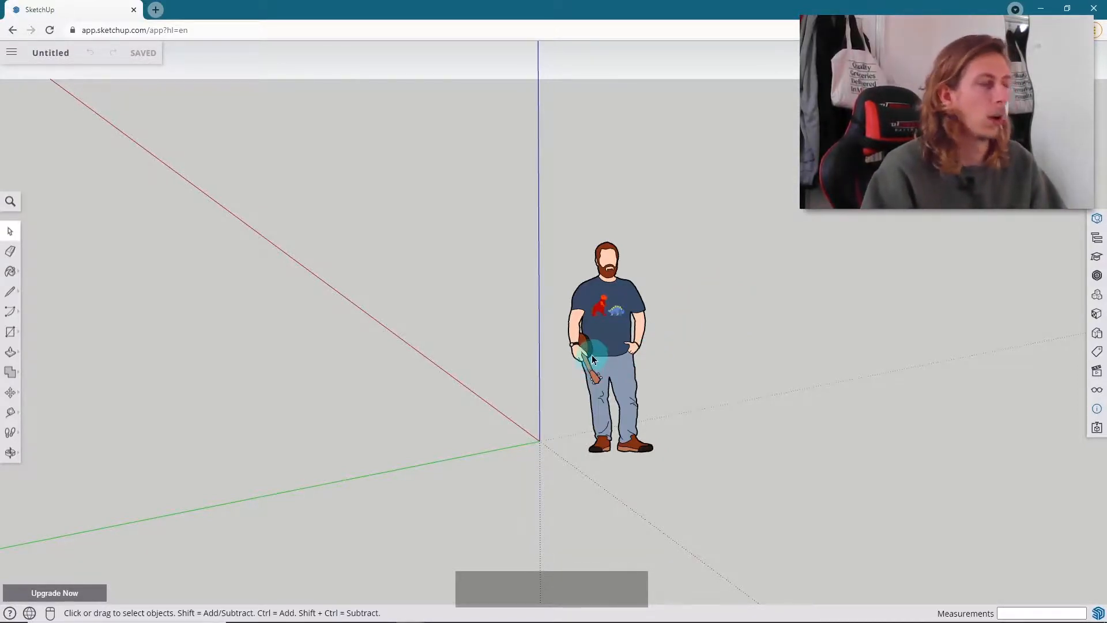
- Examine the origin and the red, green and blue axes from low and high viewpoints all around
{"action": "middle_click_drag", "start_coordinate": [687, 314], "coordinate": [939, 300]}
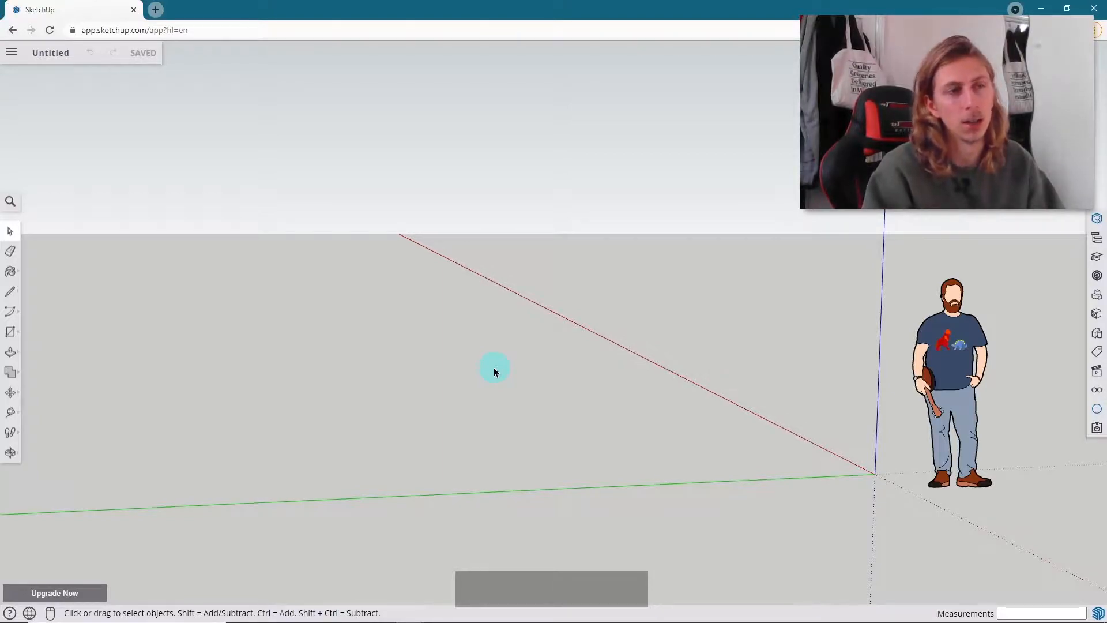
{"action": "middle_click_drag", "start_coordinate": [494, 368], "coordinate": [840, 349]}
{"action": "scroll", "coordinate": [737, 355], "scroll_direction": "down", "scroll_amount": 3}
{"action": "scroll", "coordinate": [737, 355], "scroll_direction": "up", "scroll_amount": 4}
{"action": "middle_click_drag", "start_coordinate": [489, 317], "coordinate": [513, 346]}
{"action": "middle_click_drag", "start_coordinate": [509, 296], "coordinate": [518, 260]}
{"action": "scroll", "coordinate": [518, 260], "scroll_direction": "down", "scroll_amount": 3}
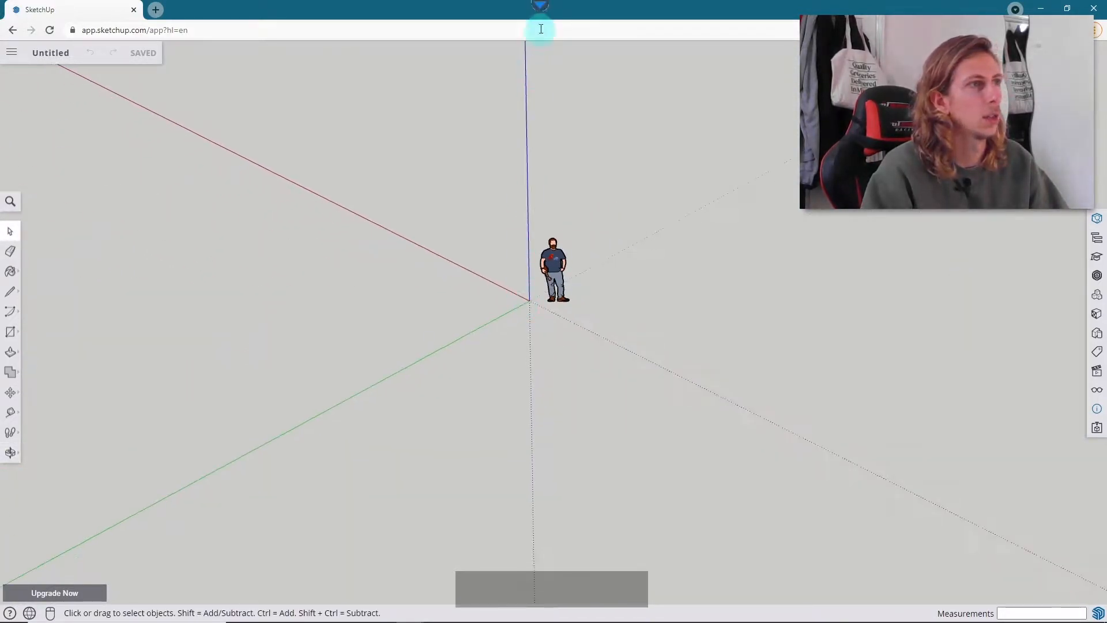
{"action": "middle_click_drag", "start_coordinate": [504, 217], "coordinate": [591, 353]}
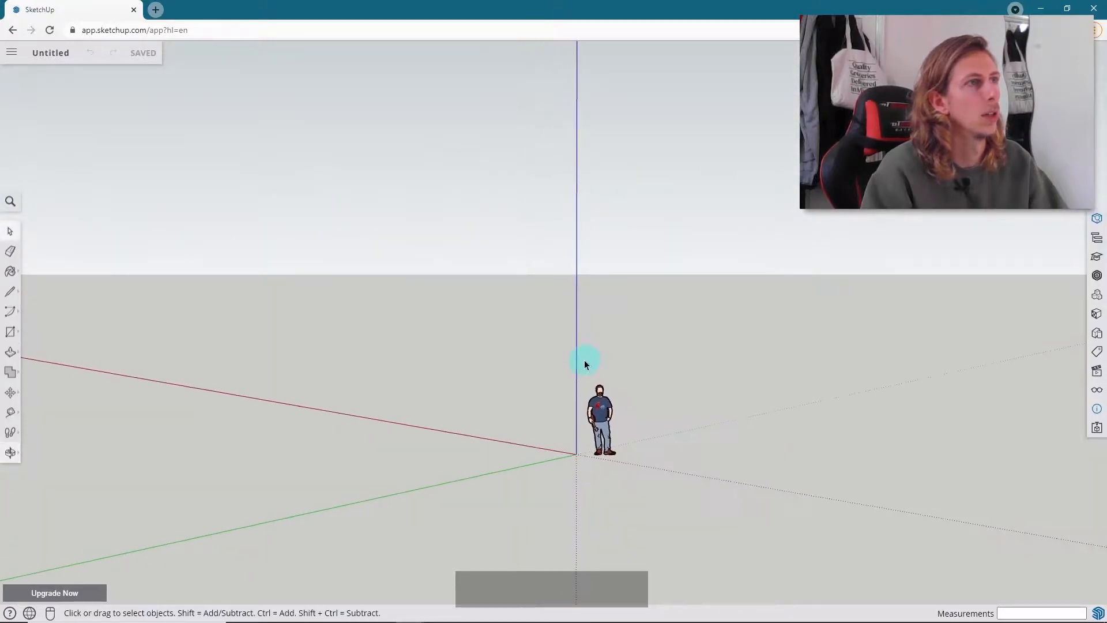
{"action": "middle_click_drag", "start_coordinate": [581, 199], "coordinate": [440, 376]}
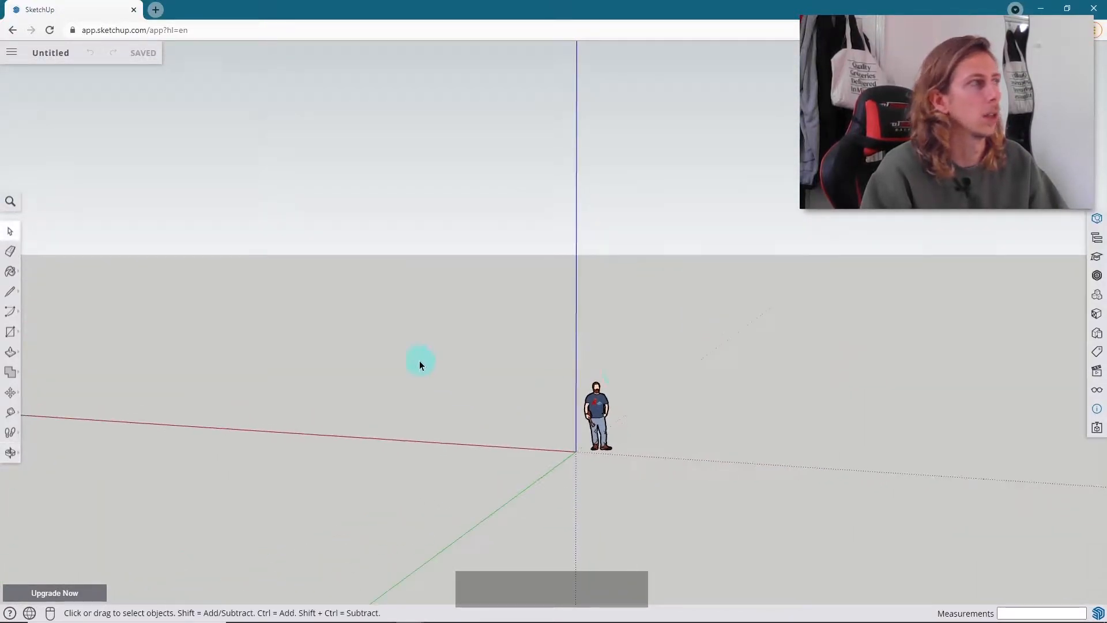
{"action": "middle_click_drag", "start_coordinate": [590, 446], "coordinate": [440, 270]}
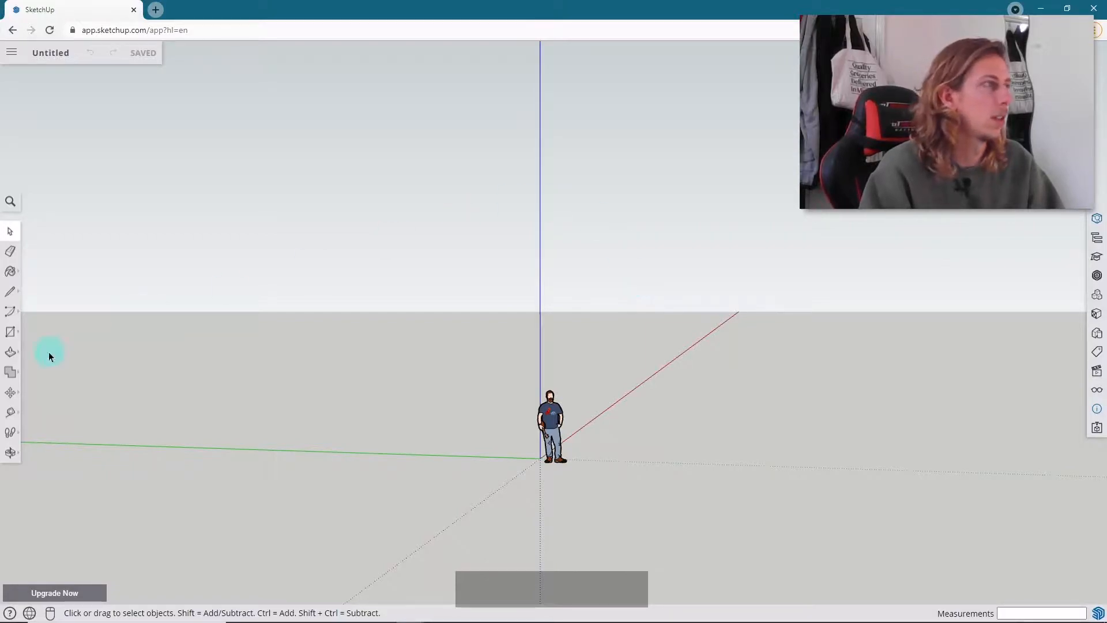
- Fit the whole model in view with Zoom Extents, and orbit until the scale figure is out of sight
{"action": "left_click", "coordinate": [18, 457]}
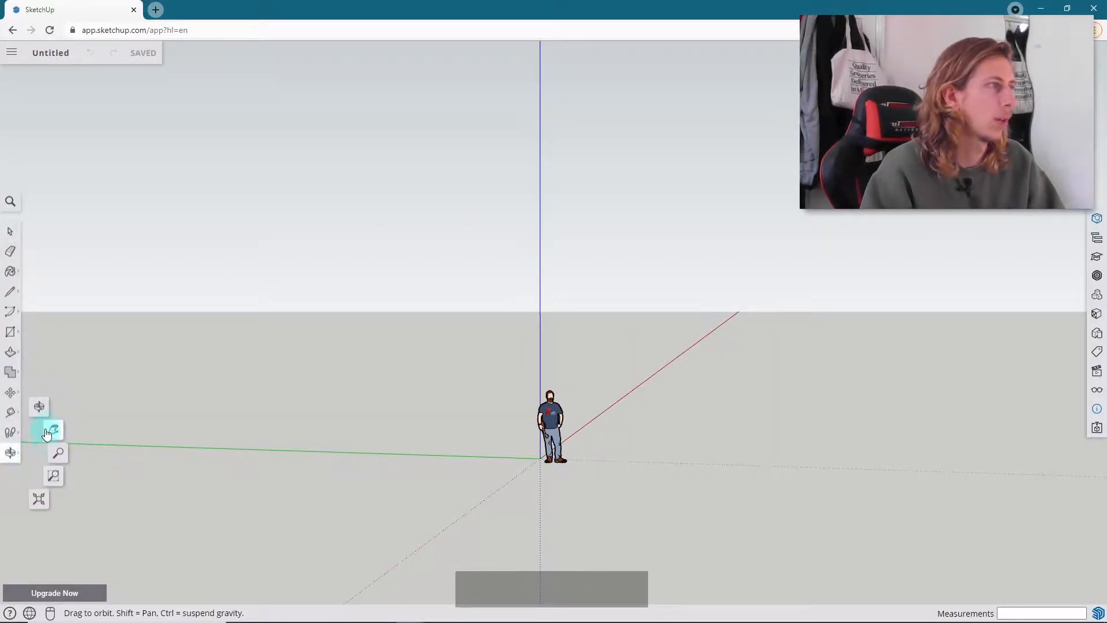
{"action": "left_click", "coordinate": [38, 510]}
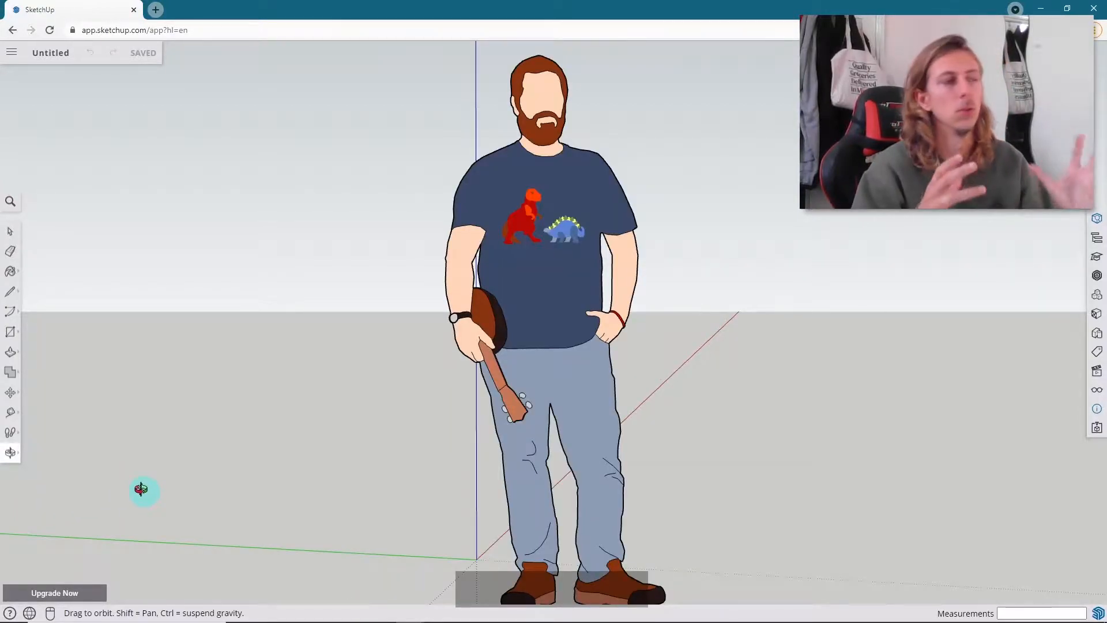
{"action": "left_click", "coordinate": [10, 452]}
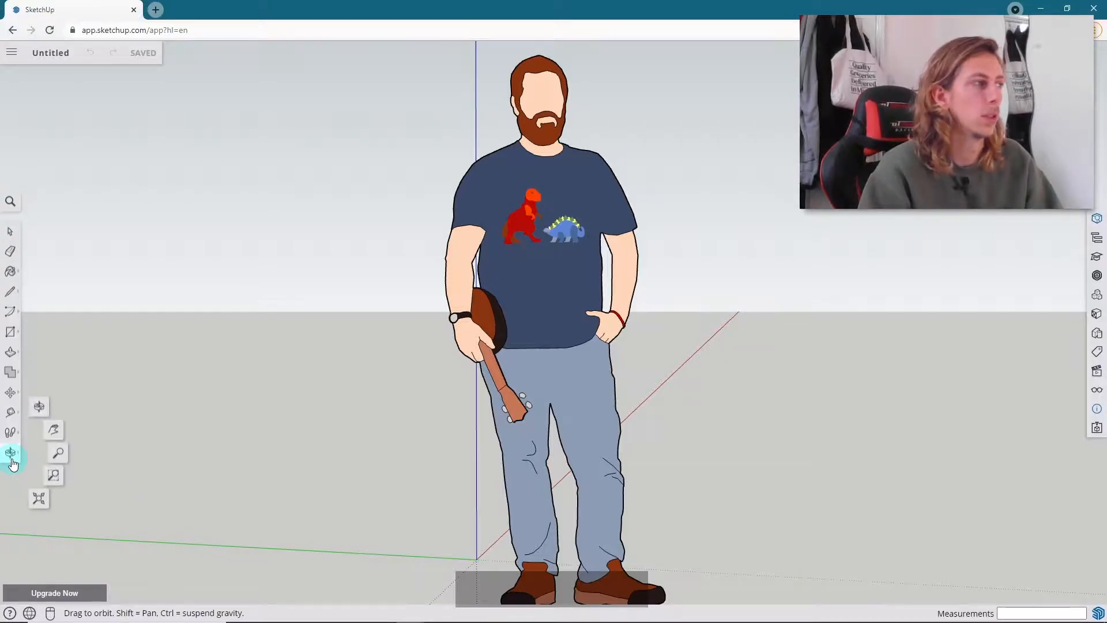
{"action": "mouse_move", "coordinate": [409, 403]}
{"action": "left_mouse_down"}
{"action": "mouse_move", "coordinate": [440, 408]}
{"action": "mouse_move", "coordinate": [440, 459]}
{"action": "mouse_move", "coordinate": [440, 346]}
{"action": "mouse_move", "coordinate": [503, 225]}
{"action": "mouse_move", "coordinate": [534, 499]}
{"action": "mouse_move", "coordinate": [586, 6]}
{"action": "mouse_move", "coordinate": [576, 507]}
{"action": "mouse_move", "coordinate": [591, 86]}
{"action": "mouse_move", "coordinate": [544, 185]}
{"action": "mouse_move", "coordinate": [542, 490]}
{"action": "mouse_move", "coordinate": [657, 254]}
{"action": "mouse_move", "coordinate": [615, 334]}
{"action": "mouse_move", "coordinate": [279, 287]}
{"action": "left_mouse_up"}
{"action": "scroll", "coordinate": [550, 462], "scroll_direction": "down", "scroll_amount": 2}
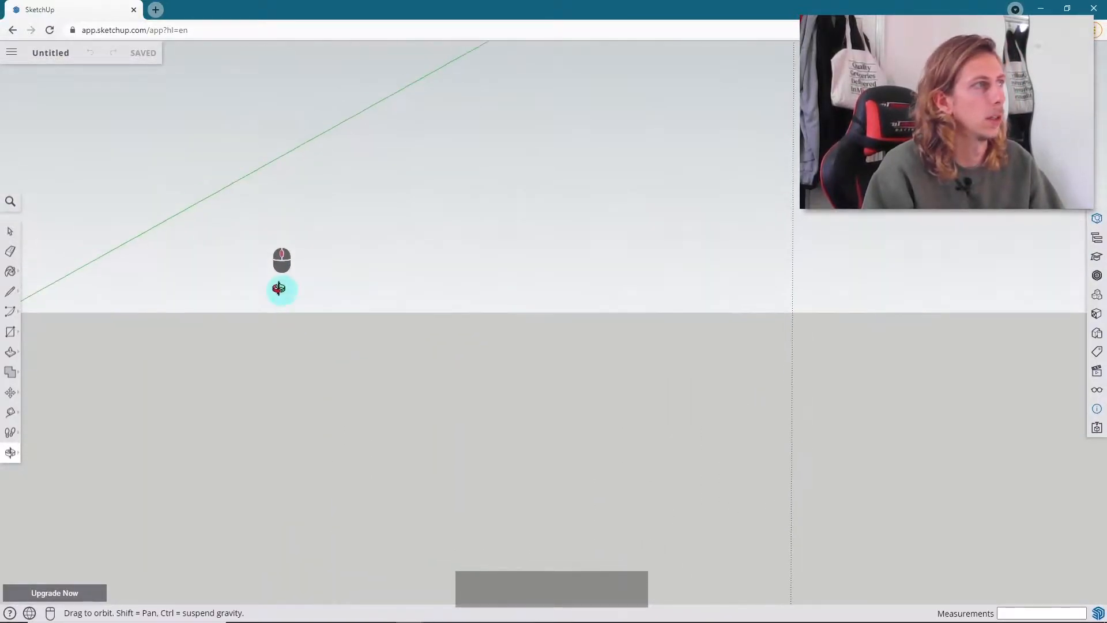
- Bring the scale figure back with Zoom Extents and view it from farther away with the axes around it
{"action": "left_click", "coordinate": [10, 455]}
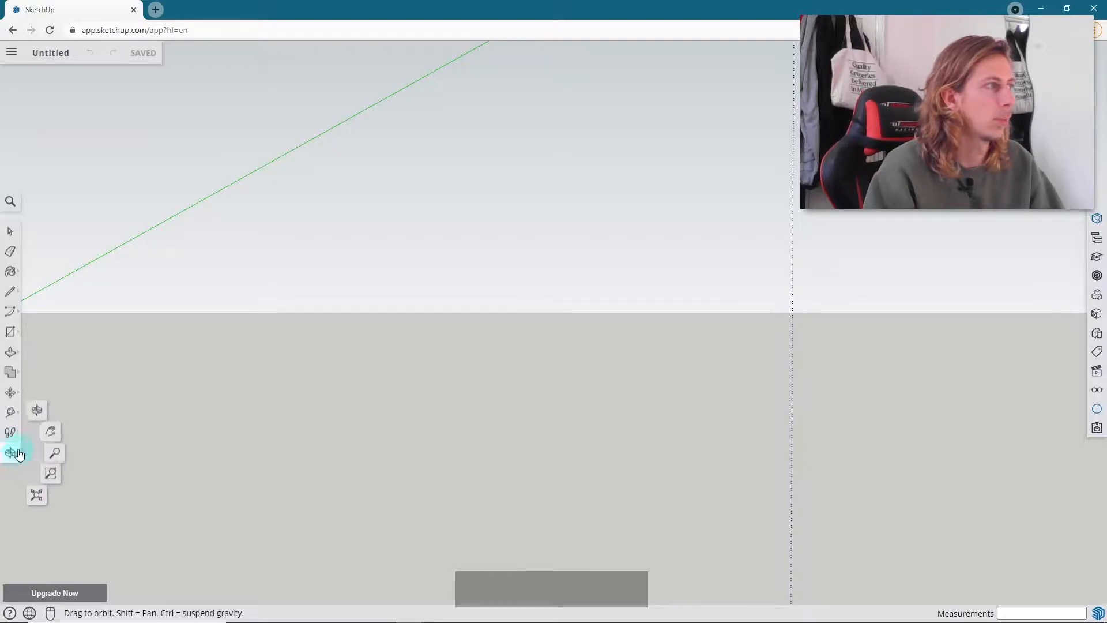
{"action": "left_click", "coordinate": [39, 500]}
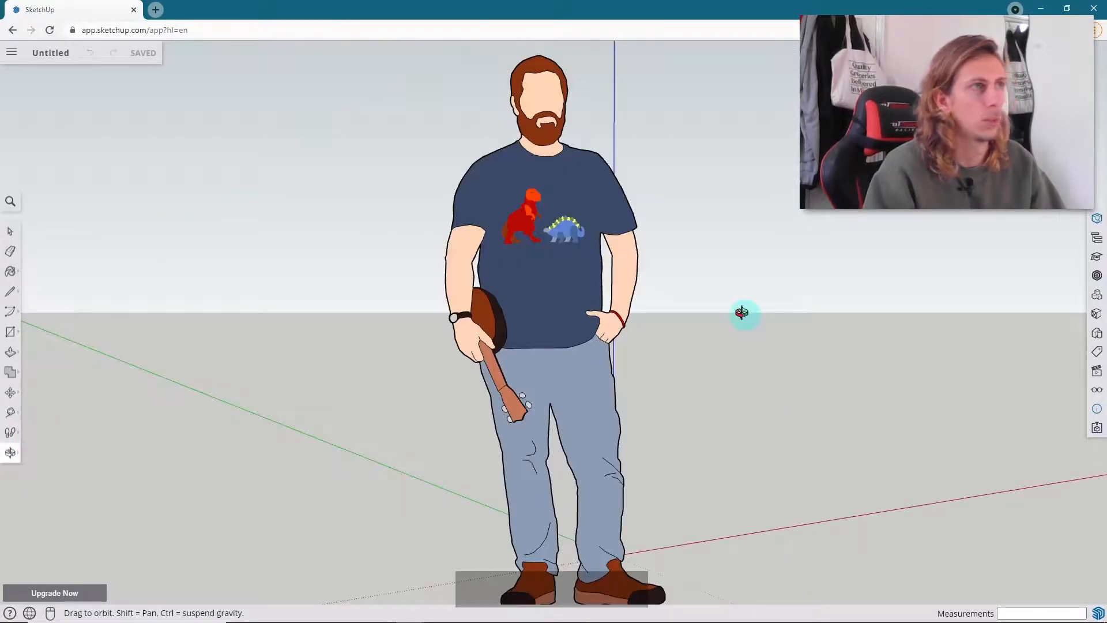
{"action": "scroll", "coordinate": [552, 276], "scroll_direction": "down", "scroll_amount": 5}
{"action": "left_click_drag", "start_coordinate": [551, 291], "coordinate": [521, 362]}
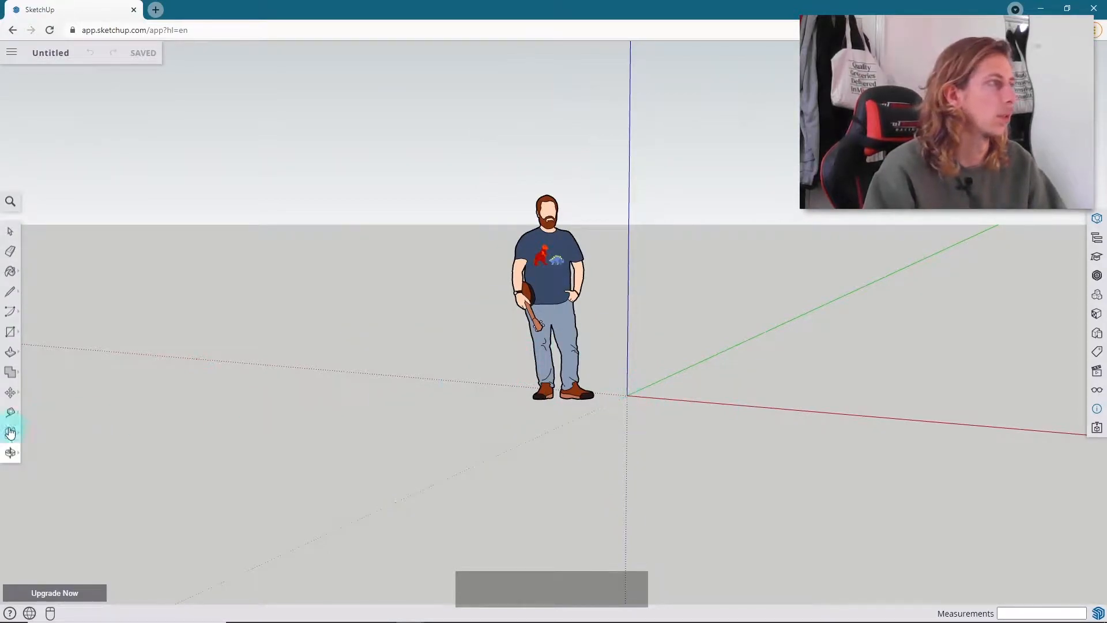
- Zoom in on the scale figure's upper body with Zoom Window, and view it from other distances and angles
{"action": "left_click", "coordinate": [10, 453]}
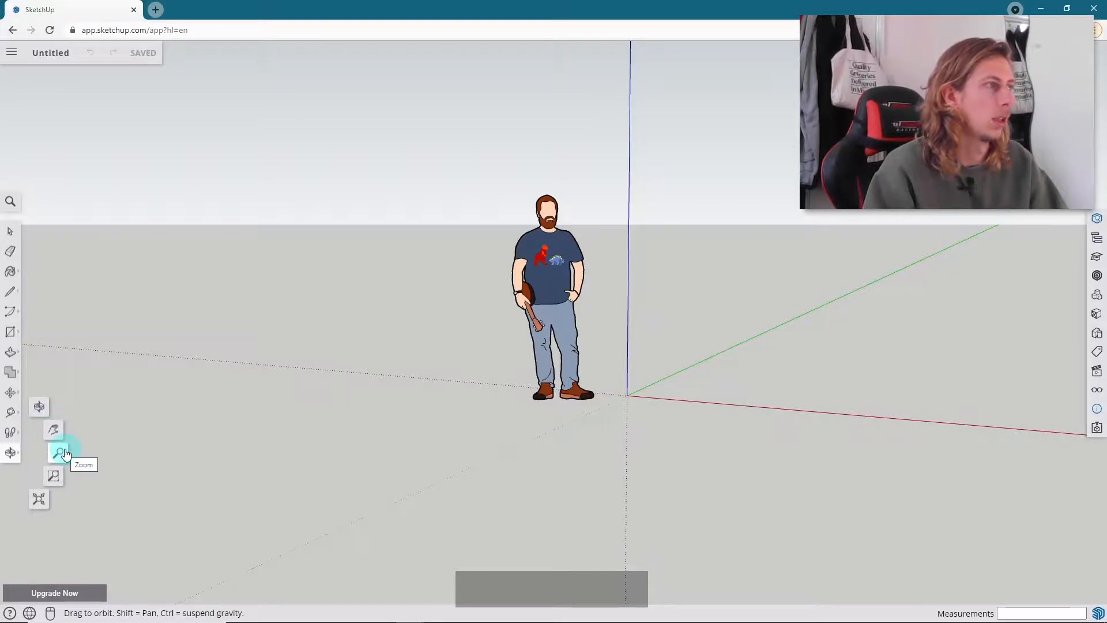
{"action": "left_click", "coordinate": [58, 482]}
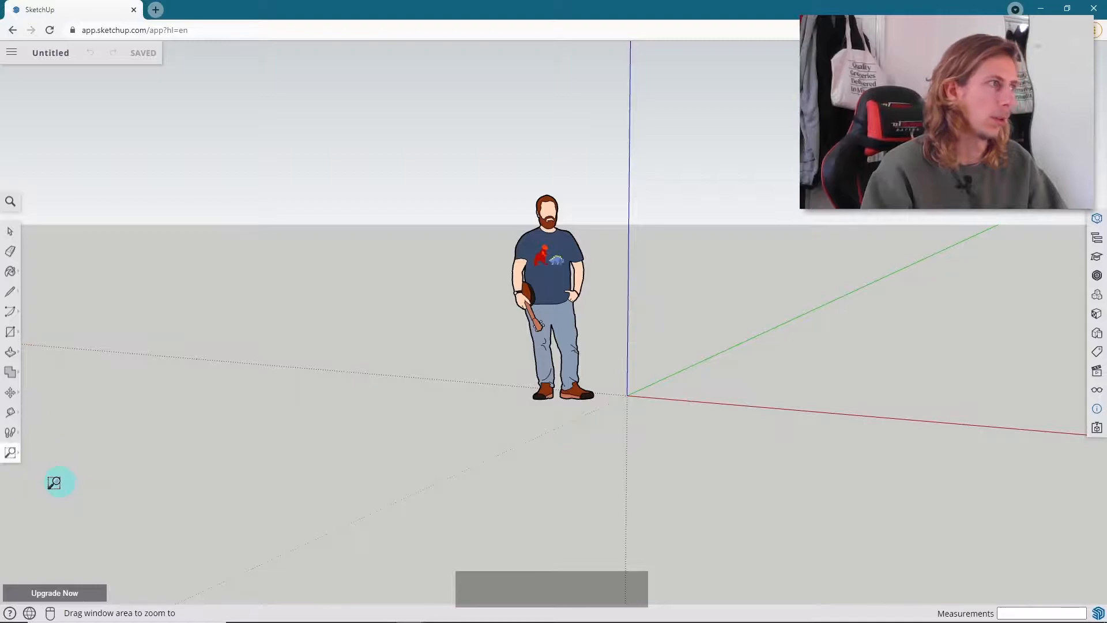
{"action": "left_click_drag", "start_coordinate": [481, 169], "coordinate": [604, 320]}
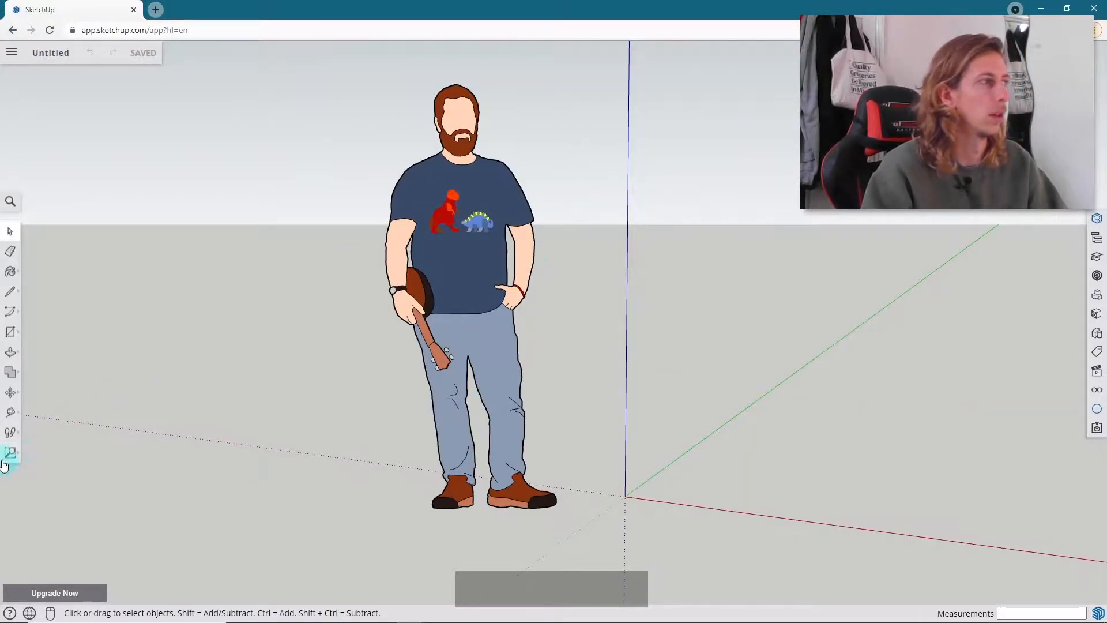
{"action": "scroll", "coordinate": [659, 367], "scroll_direction": "down", "scroll_amount": 2}
{"action": "scroll", "coordinate": [585, 323], "scroll_direction": "up", "scroll_amount": 3}
{"action": "scroll", "coordinate": [490, 259], "scroll_direction": "down", "scroll_amount": 4}
{"action": "middle_click_drag", "start_coordinate": [491, 262], "coordinate": [638, 326]}
{"action": "mouse_move", "coordinate": [657, 291]}
{"action": "middle_mouse_down"}
{"action": "mouse_move", "coordinate": [559, 312]}
{"action": "mouse_move", "coordinate": [831, 265]}
{"action": "mouse_move", "coordinate": [420, 158]}
{"action": "mouse_move", "coordinate": [715, 185]}
{"action": "middle_mouse_up"}
{"action": "scroll", "coordinate": [559, 306], "scroll_direction": "down", "scroll_amount": 3}
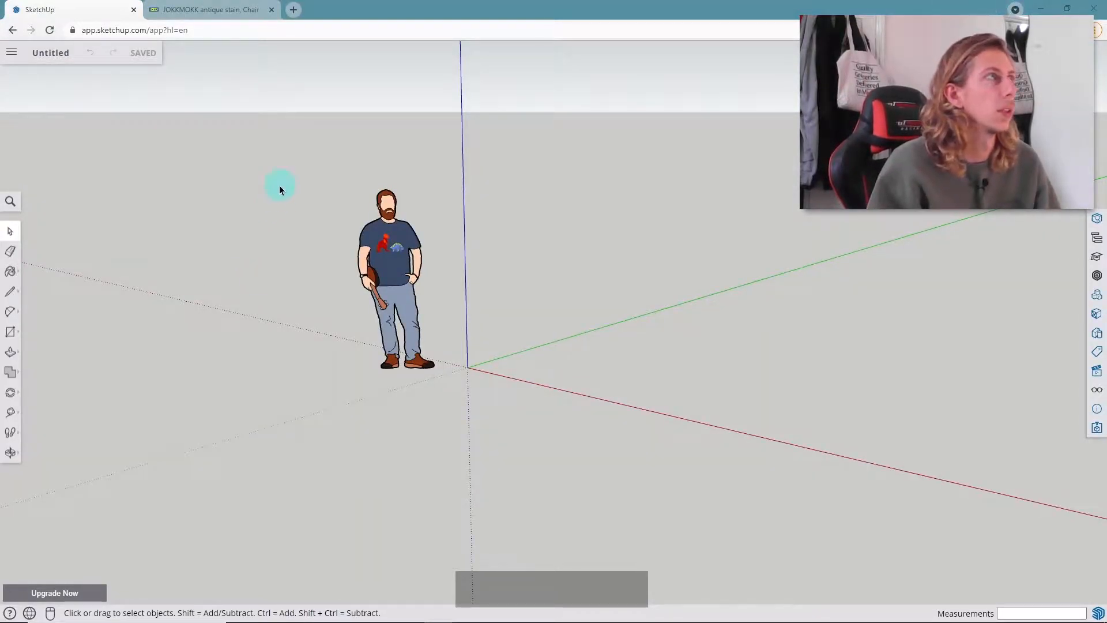
- Switch to the IKEA JOKKMOKK chair product page and look through the product photos
{"action": "left_click", "coordinate": [185, 10]}
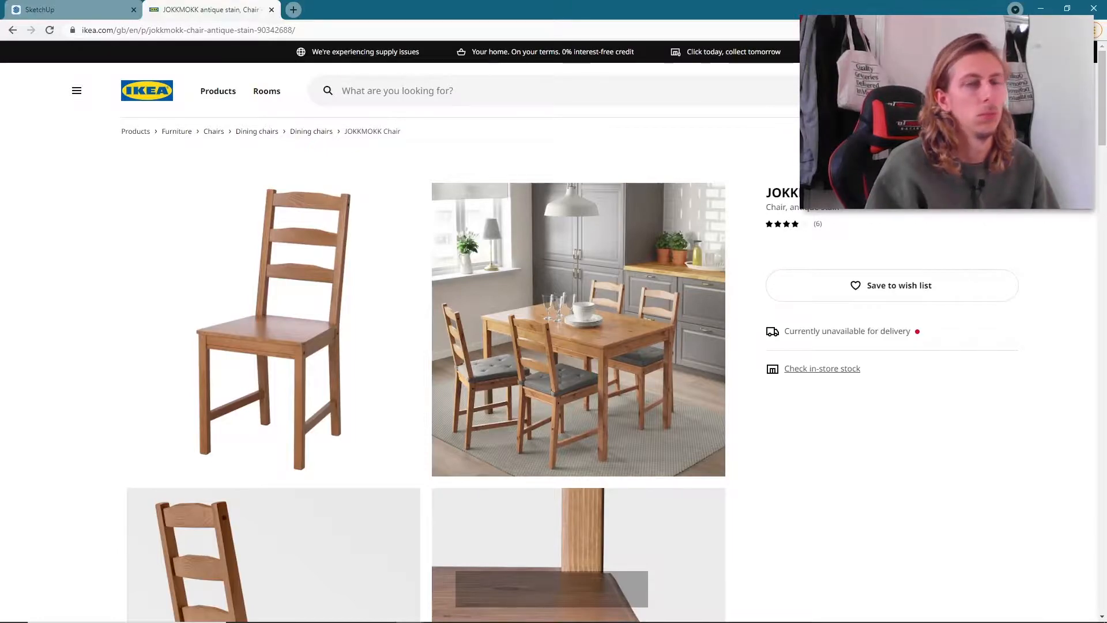
{"action": "scroll", "coordinate": [292, 247], "scroll_direction": "down", "scroll_amount": 4}
{"action": "scroll", "coordinate": [531, 284], "scroll_direction": "up", "scroll_amount": 4}
{"action": "scroll", "coordinate": [490, 289], "scroll_direction": "down", "scroll_amount": 3}
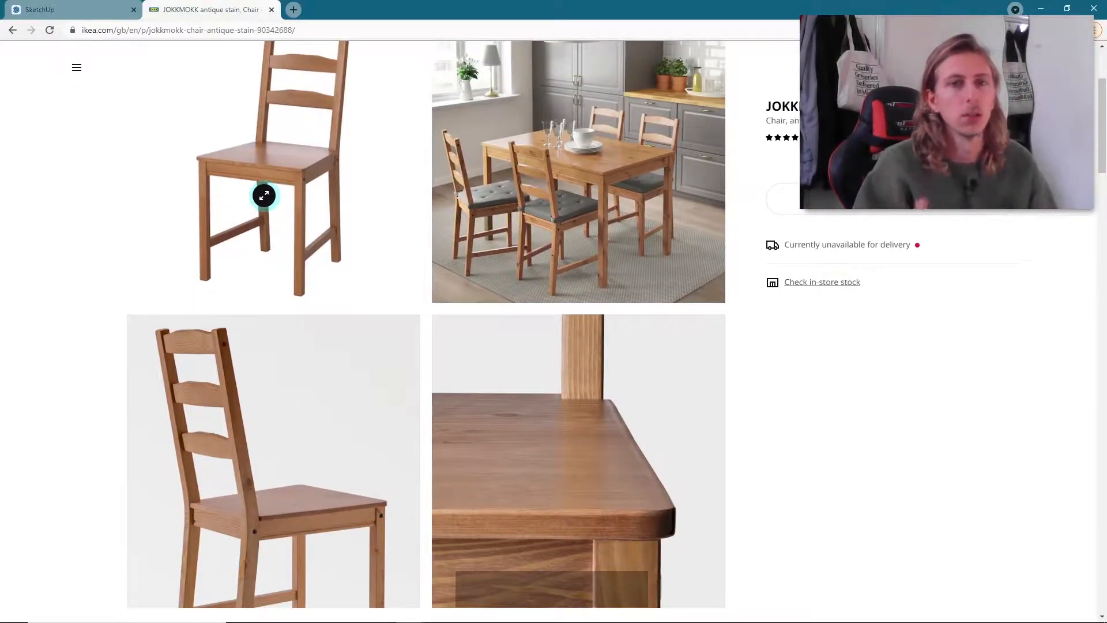
{"action": "scroll", "coordinate": [284, 192], "scroll_direction": "down", "scroll_amount": 2}
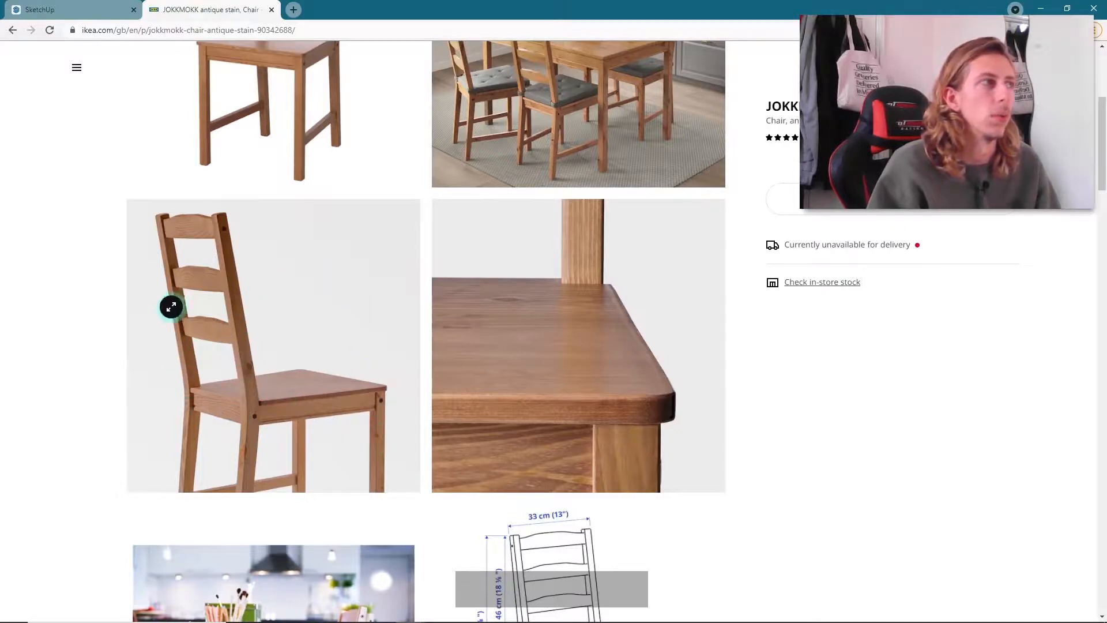
- View the enlarged rear photo of the chair, close it and bring up the drawing with the chair's dimensions
{"action": "left_click", "coordinate": [220, 227]}
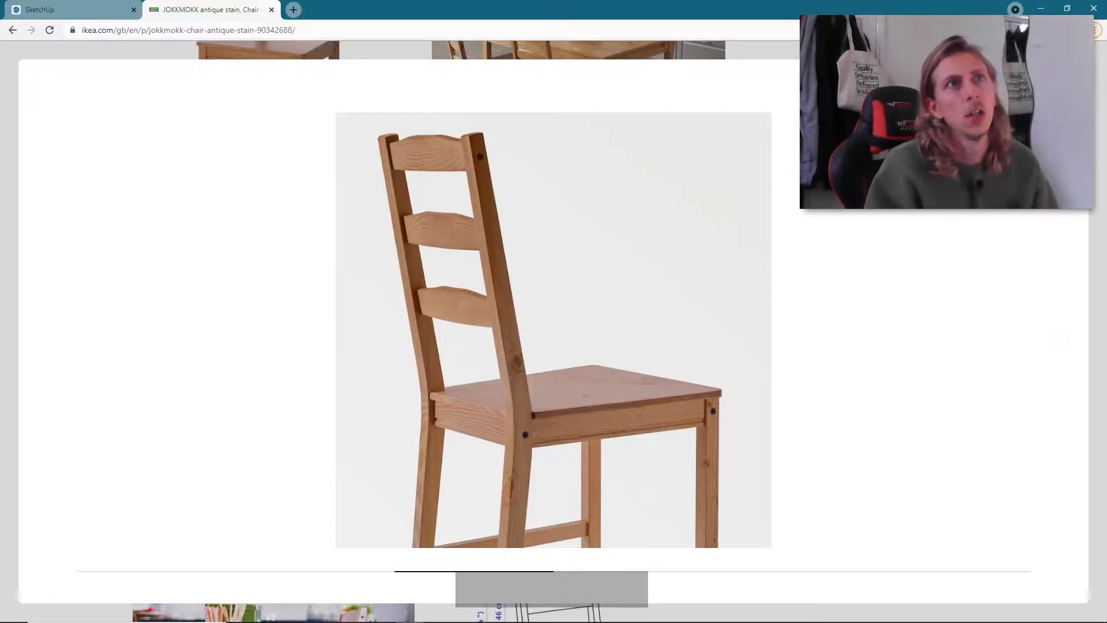
{"action": "left_click", "coordinate": [1059, 89]}
{"action": "scroll", "coordinate": [559, 193], "scroll_direction": "down", "scroll_amount": 5}
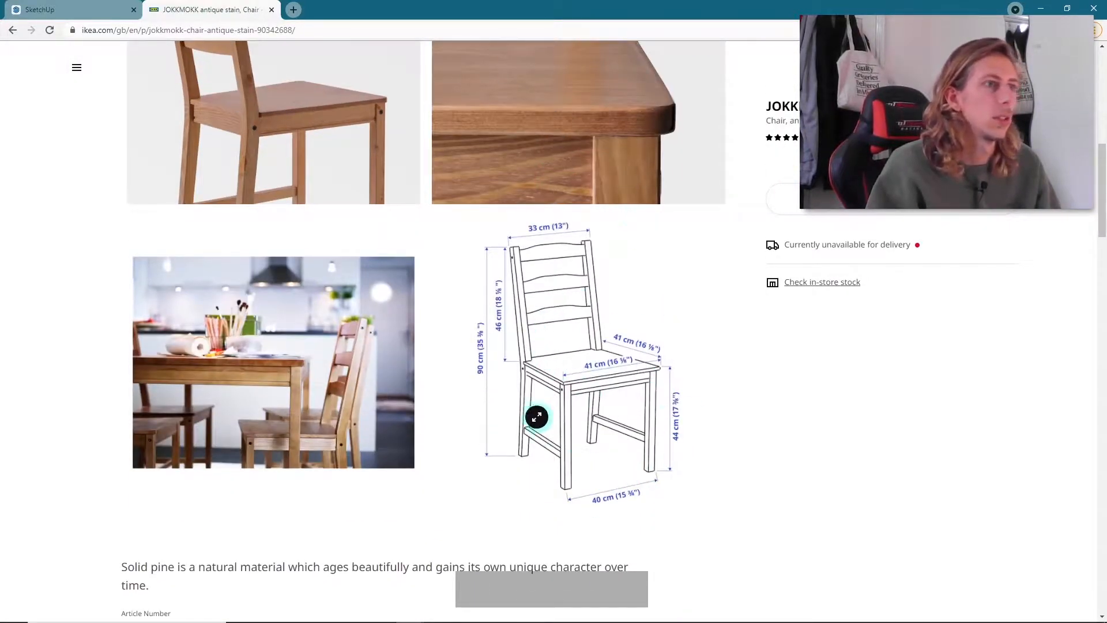
- View the chair's enlarged dimension drawing on the product page, close it and switch back to SketchUp
{"action": "left_click", "coordinate": [574, 391]}
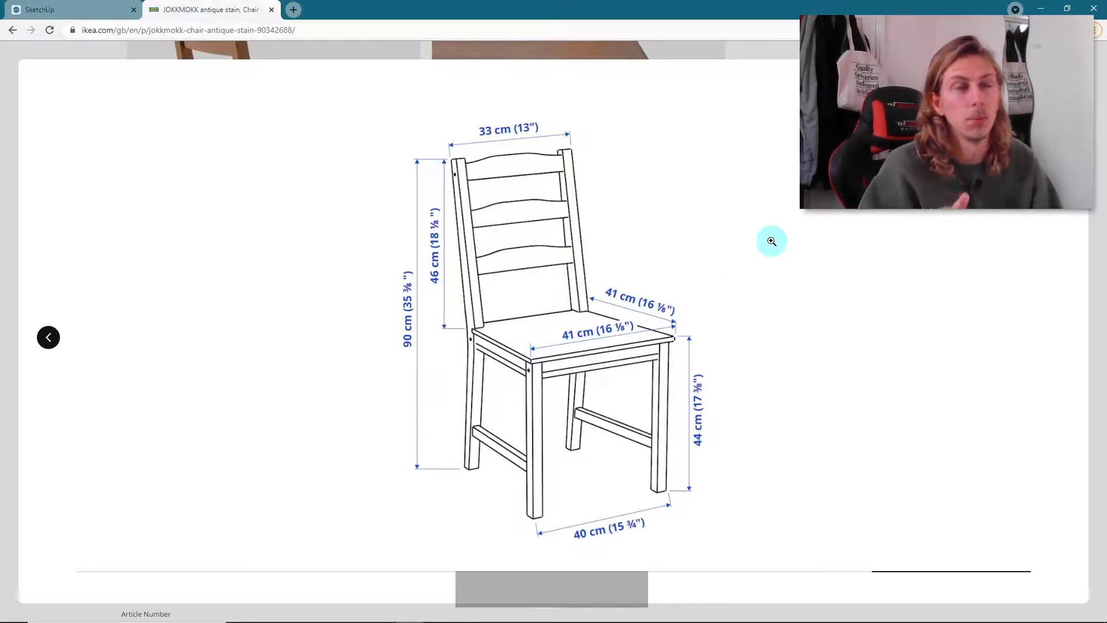
{"action": "key", "text": "Escape"}
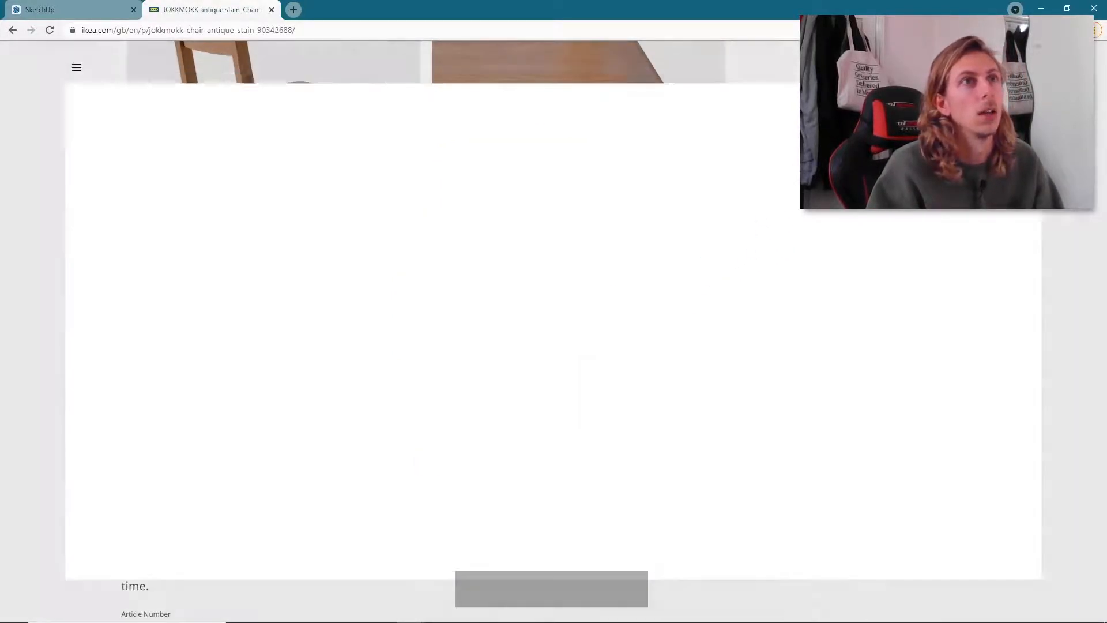
{"action": "left_click", "coordinate": [87, 9]}
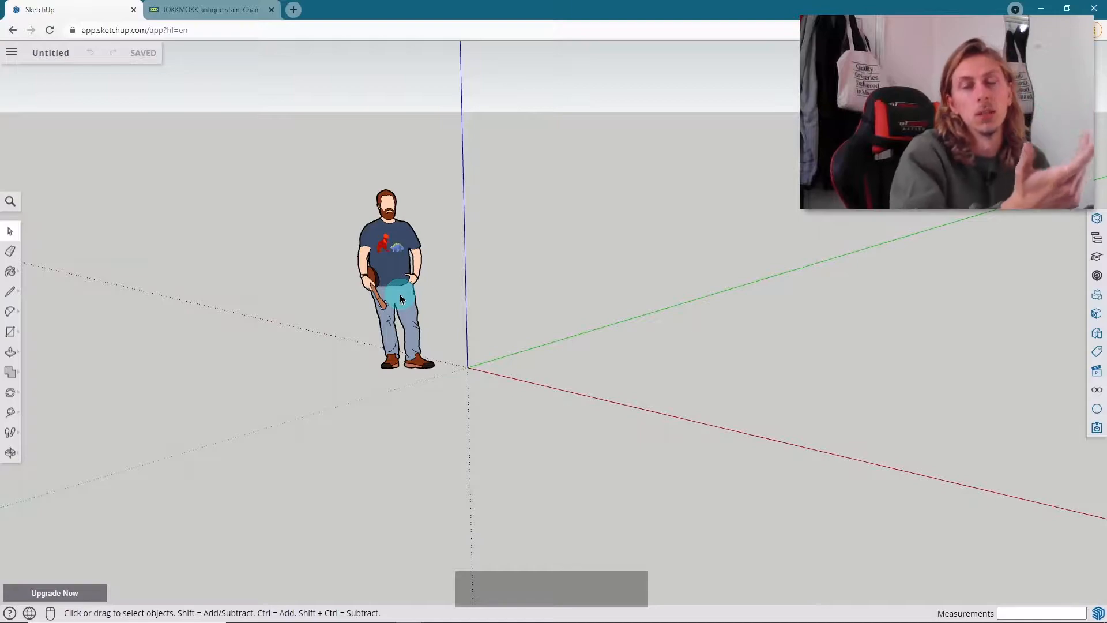
{"action": "left_click", "coordinate": [225, 8]}
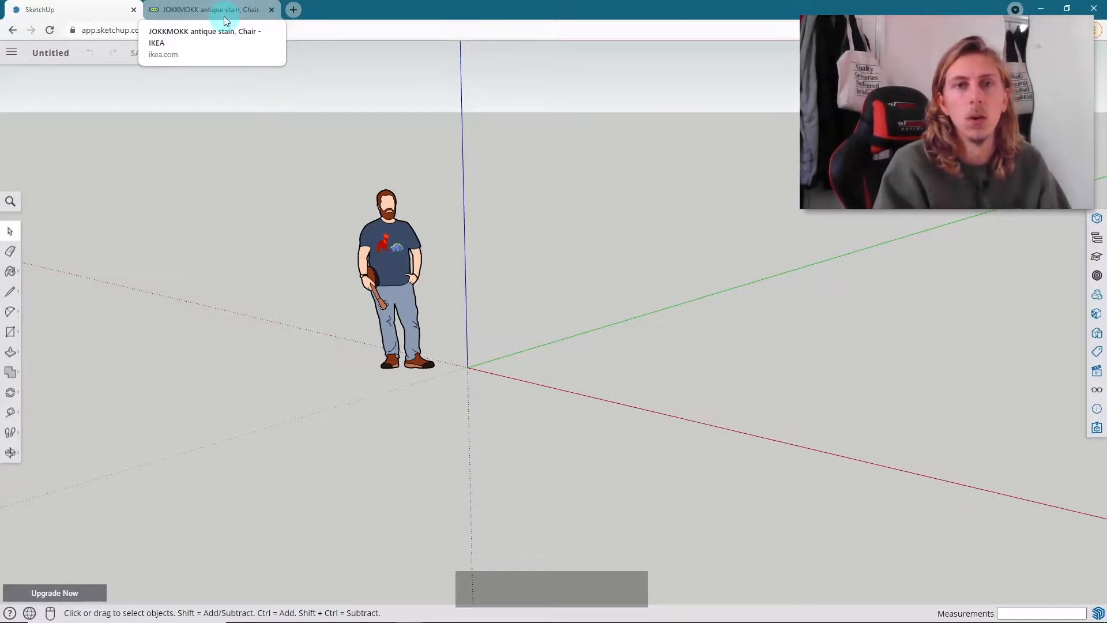
{"action": "left_click", "coordinate": [225, 16]}
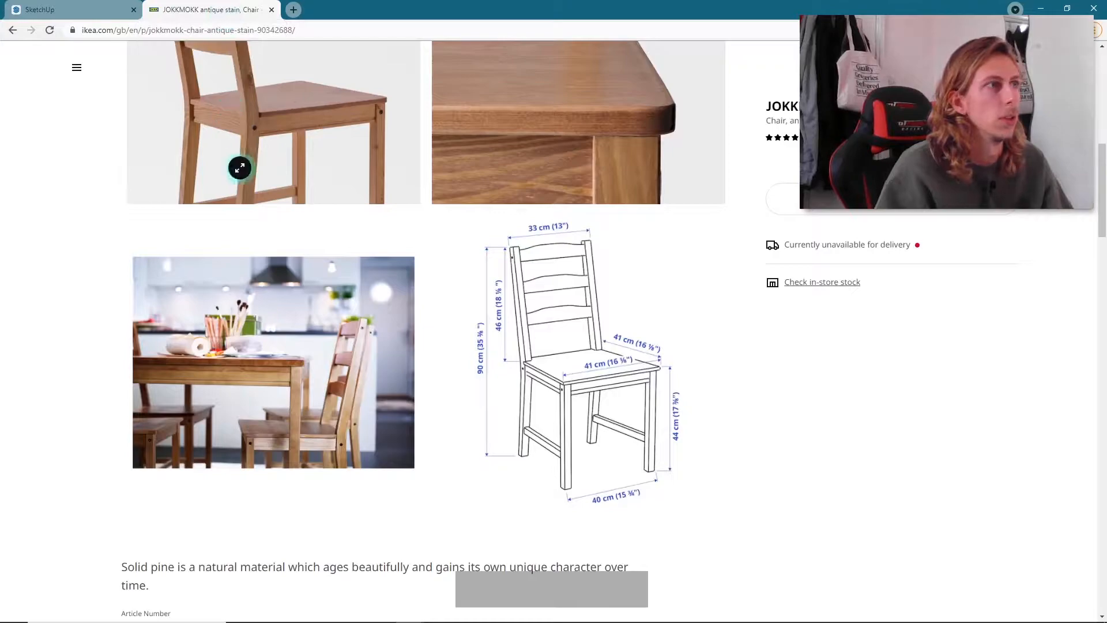
{"action": "left_click", "coordinate": [554, 383]}
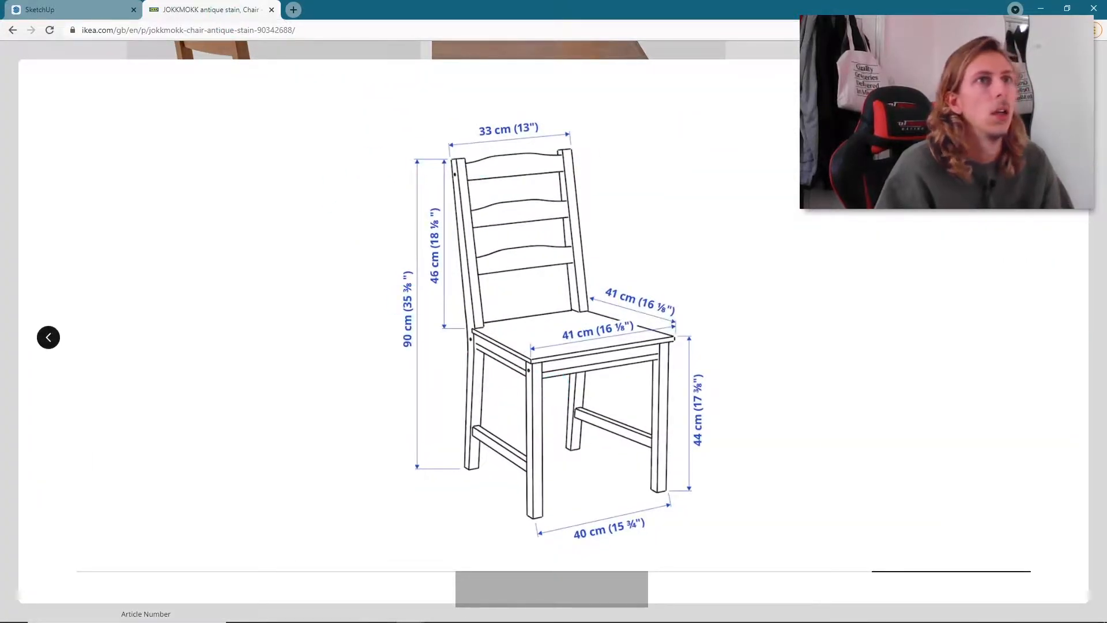
{"action": "key", "text": "Escape"}
{"action": "left_click", "coordinate": [70, 9]}
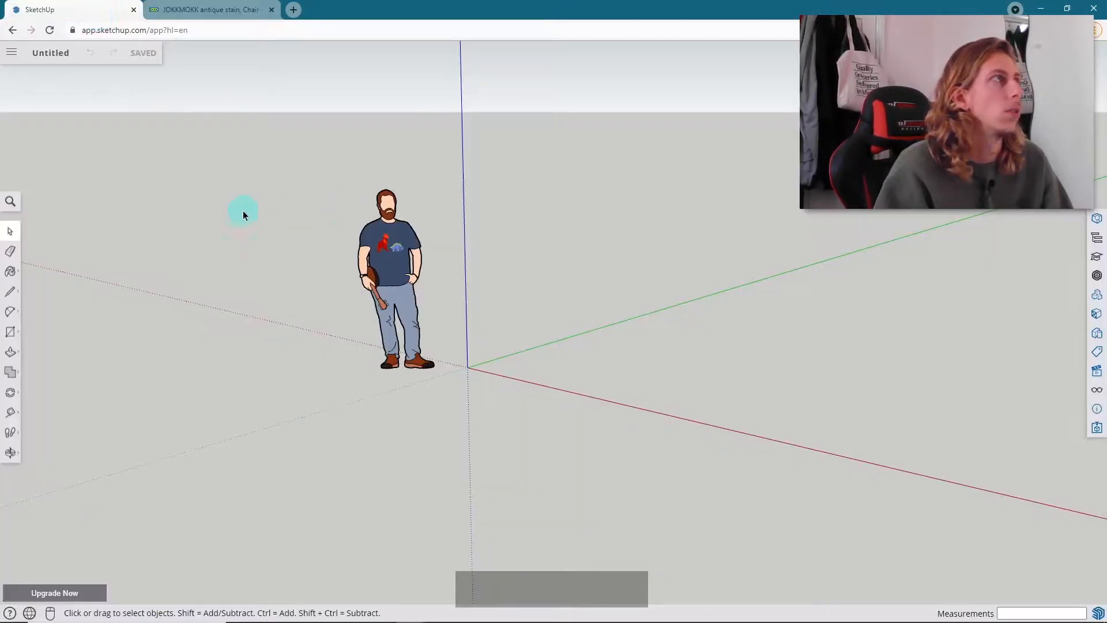
- Import chair.PNG from the device's youtube project folder as an image
{"action": "left_click", "coordinate": [10, 60]}
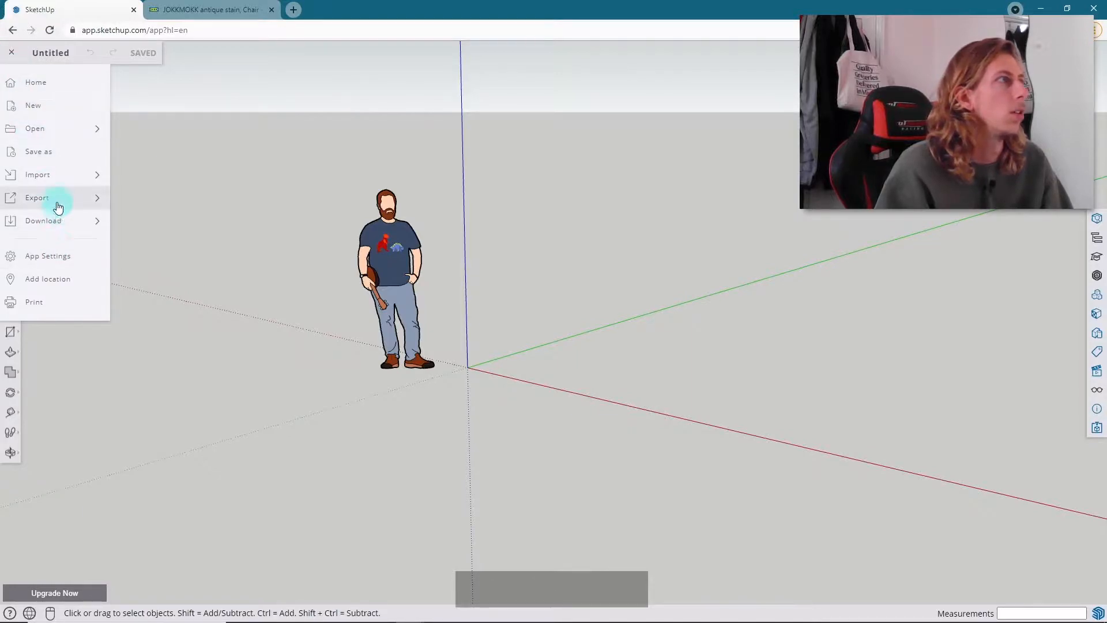
{"action": "left_click", "coordinate": [64, 184]}
{"action": "left_click", "coordinate": [155, 180]}
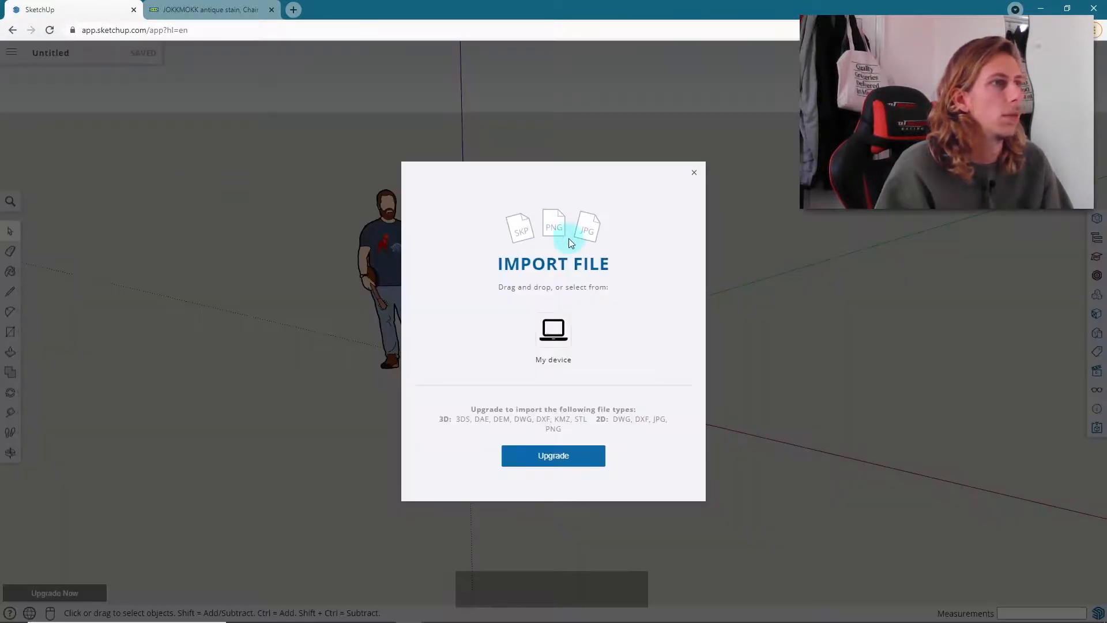
{"action": "left_click", "coordinate": [558, 341]}
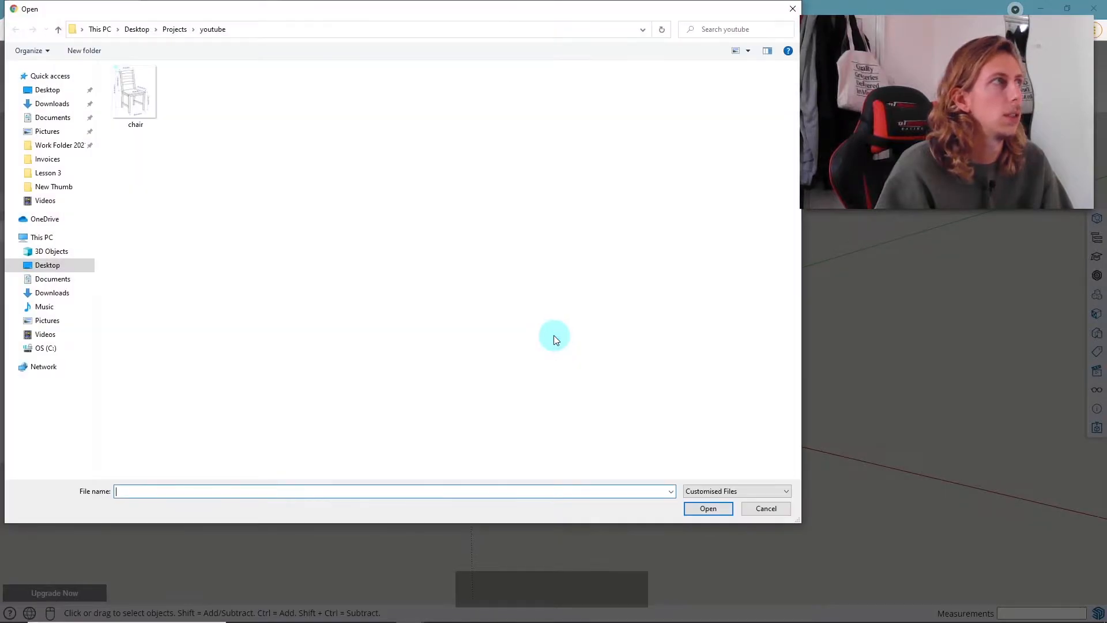
{"action": "left_click", "coordinate": [141, 95]}
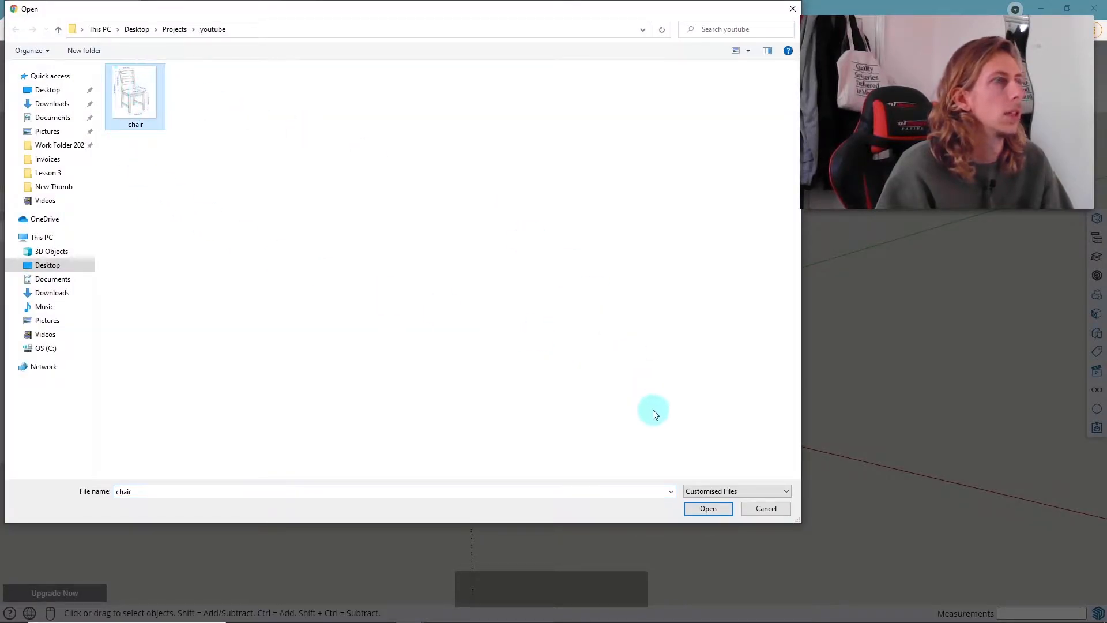
{"action": "left_click", "coordinate": [723, 511]}
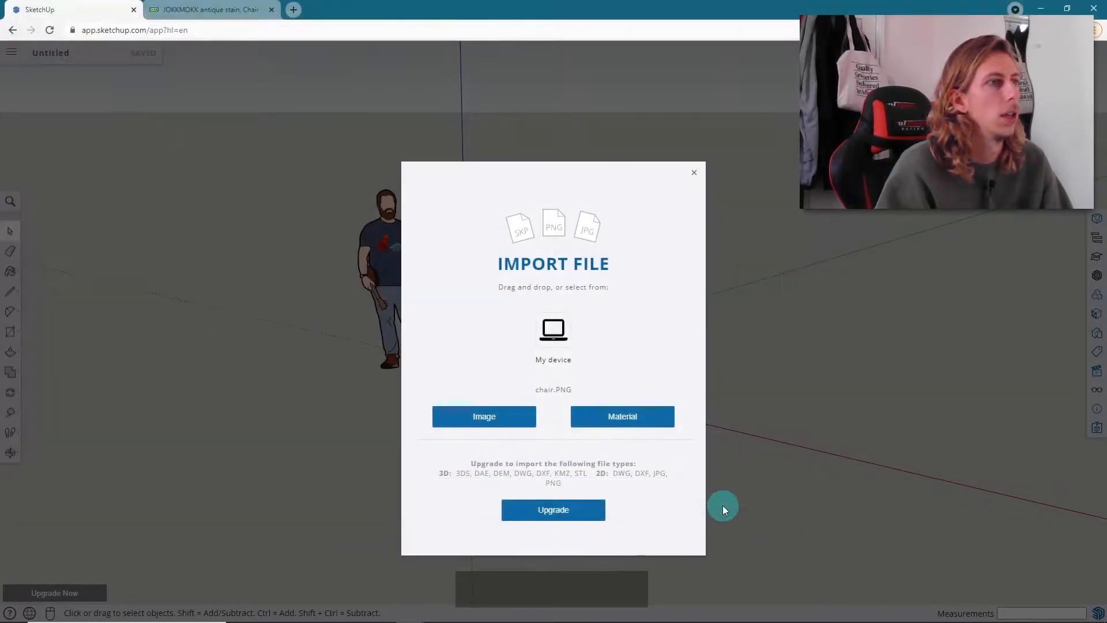
{"action": "left_click", "coordinate": [500, 419]}
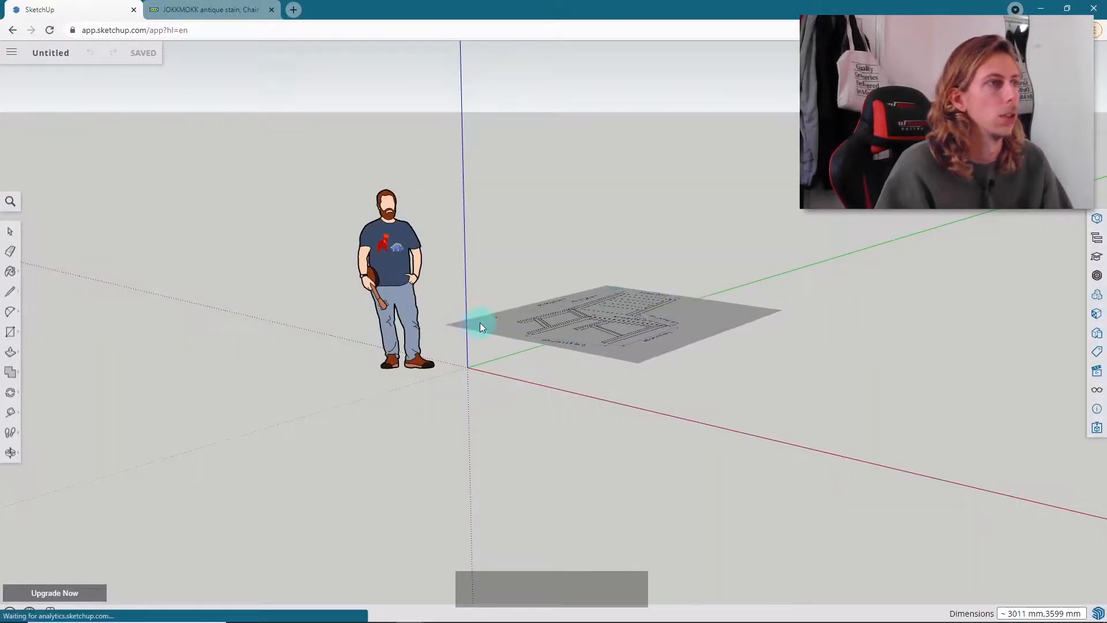
- Place the chair image flat on the ground with its corner at the origin, about 5355 mm high
{"action": "left_click", "coordinate": [467, 367]}
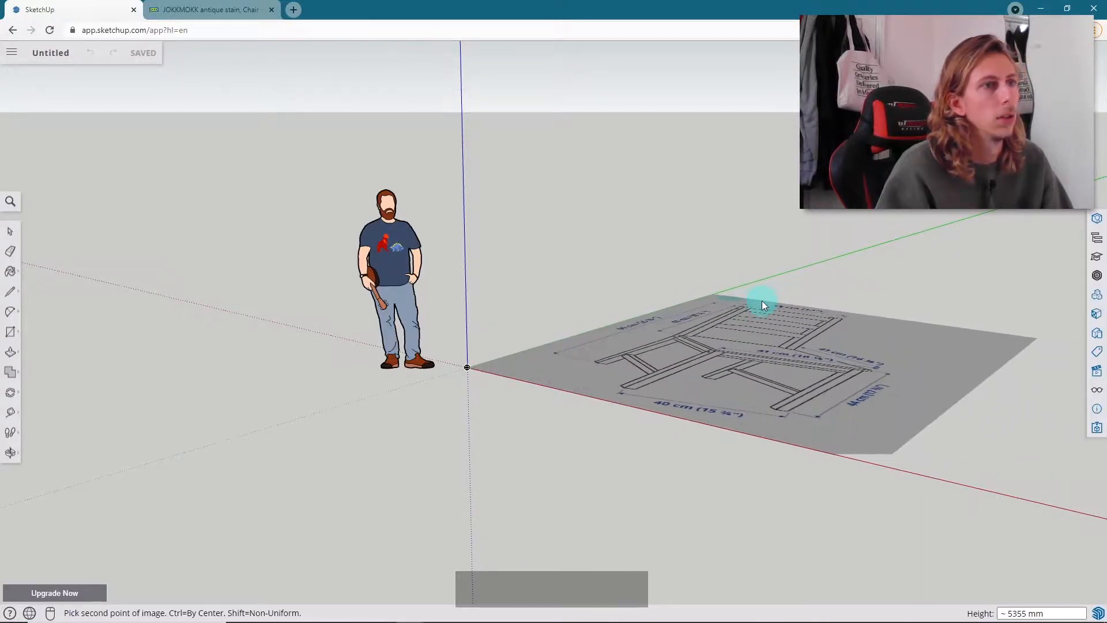
{"action": "left_click", "coordinate": [762, 300]}
{"action": "middle_click_drag", "start_coordinate": [685, 304], "coordinate": [741, 407]}
{"action": "scroll", "coordinate": [615, 288], "scroll_direction": "down", "scroll_amount": 3}
{"action": "middle_click_drag", "start_coordinate": [623, 289], "coordinate": [568, 299]}
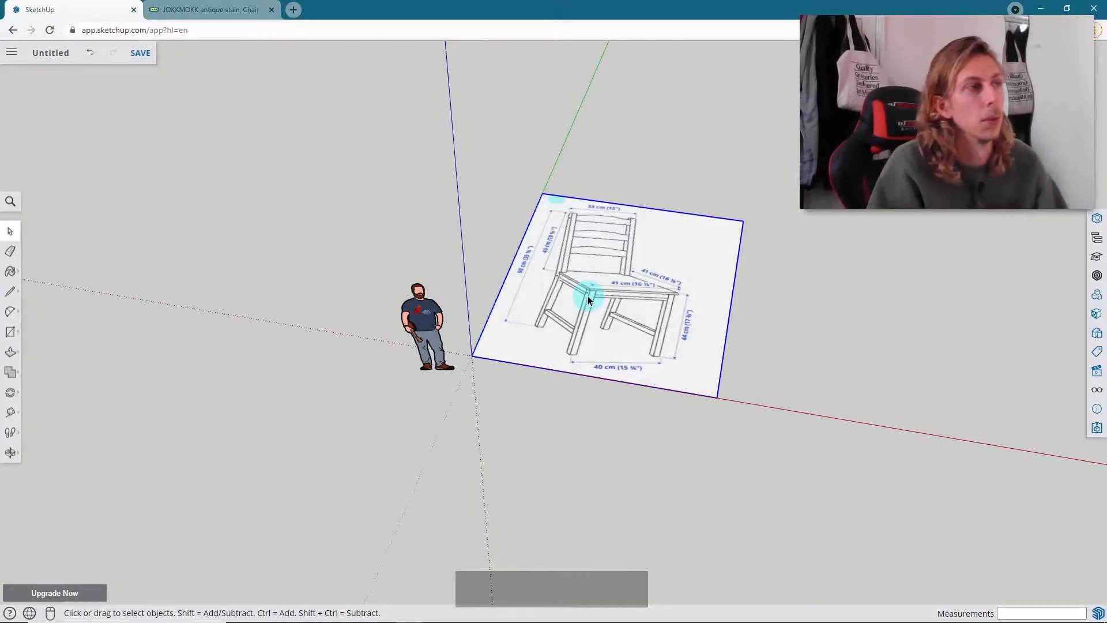
{"action": "scroll", "coordinate": [709, 315], "scroll_direction": "up", "scroll_amount": 3}
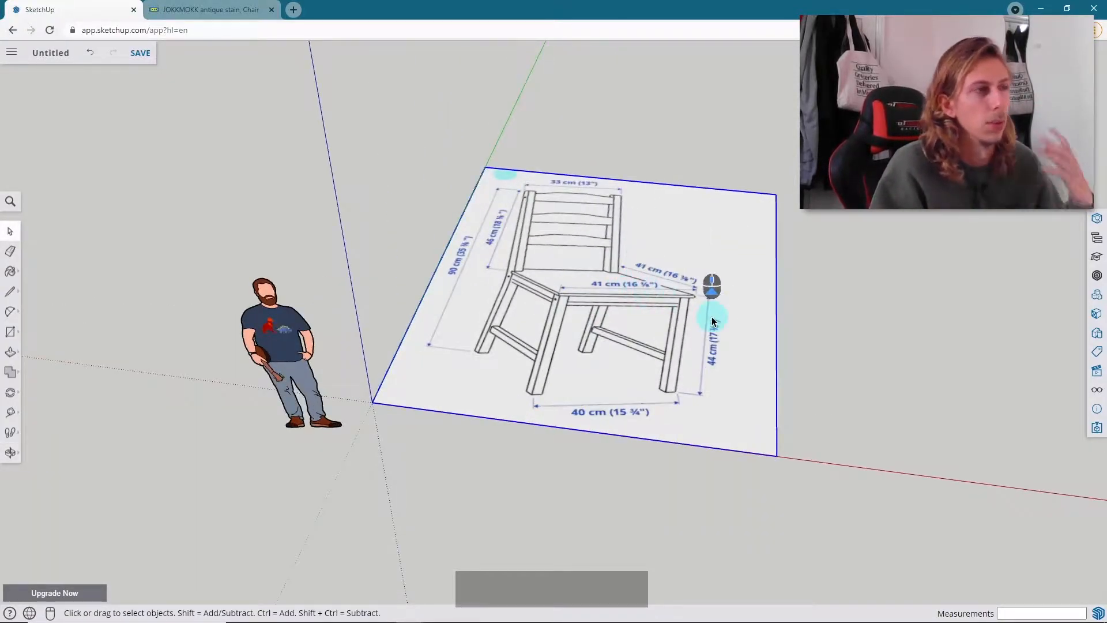
- Move the chair image about 2672 mm along the green axis, away from the origin
{"action": "middle_click_drag", "start_coordinate": [767, 301], "coordinate": [669, 380]}
{"action": "key", "text": "m"}
{"action": "left_click", "coordinate": [672, 393]}
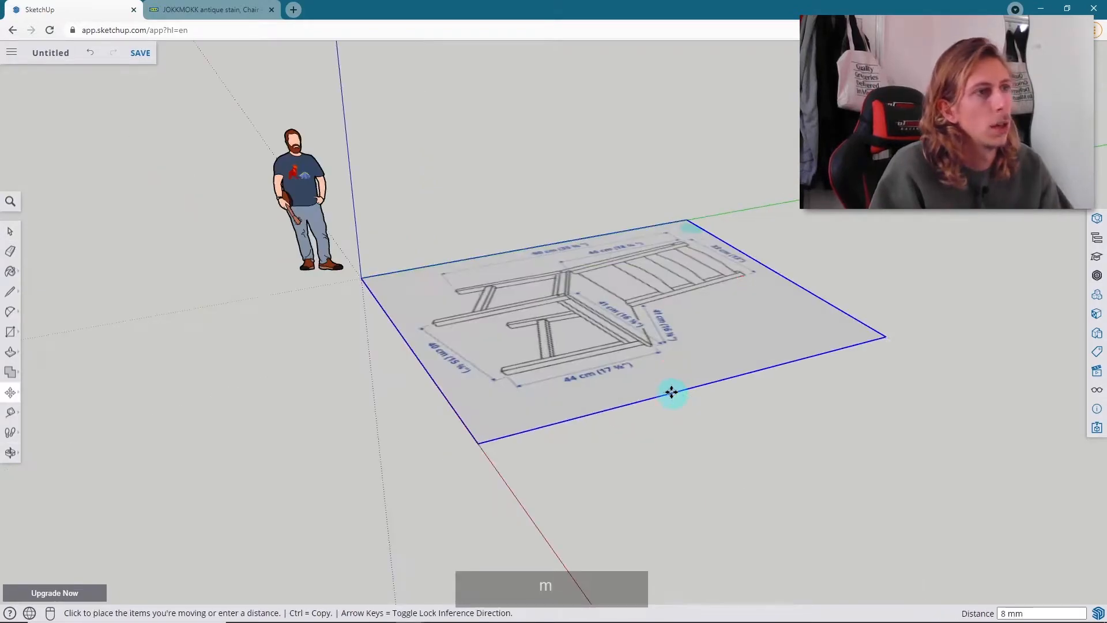
{"action": "left_click", "coordinate": [872, 340]}
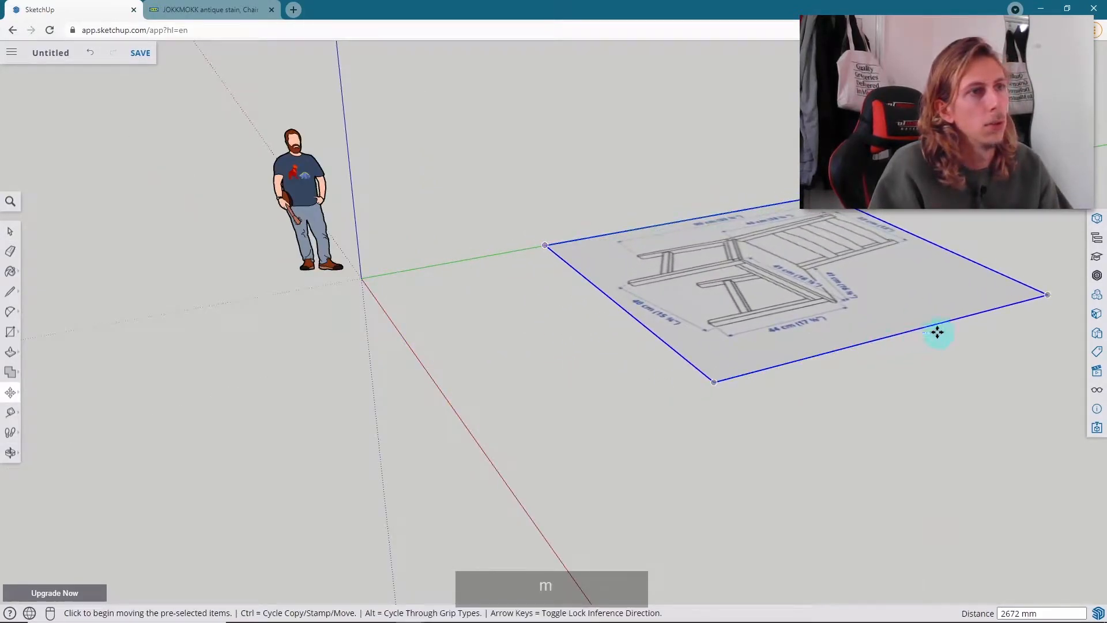
- Rotate the chair image about its side edge with the Move tool's rotation grip so that it stands upright, facing front
{"action": "left_click", "coordinate": [1015, 304]}
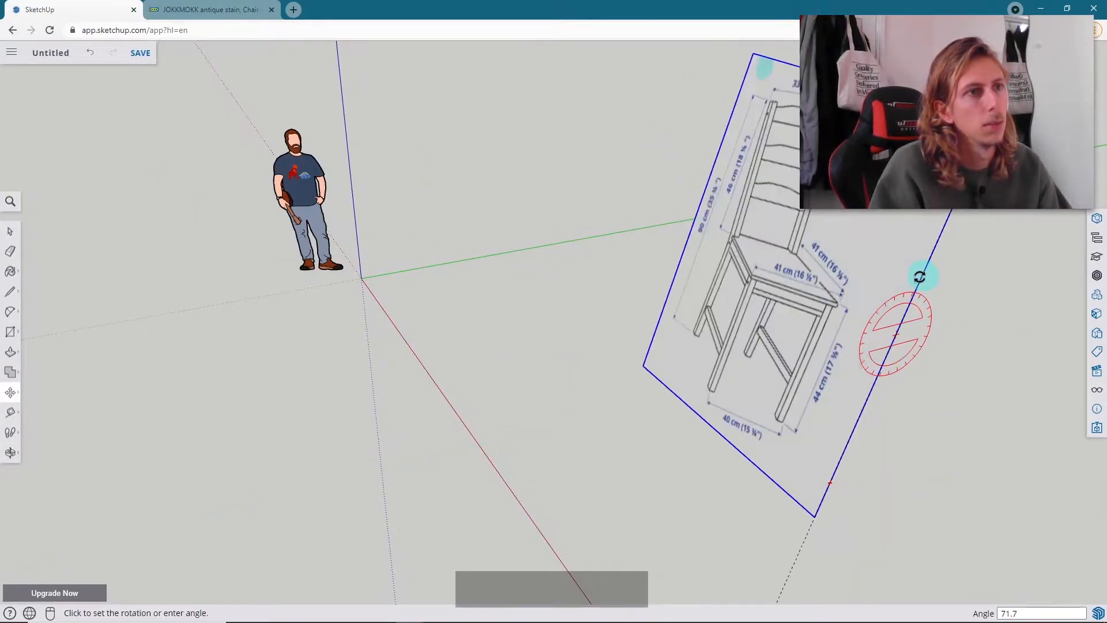
{"action": "left_click", "coordinate": [902, 287]}
{"action": "mouse_move", "coordinate": [430, 276]}
{"action": "middle_mouse_down"}
{"action": "mouse_move", "coordinate": [801, 266]}
{"action": "mouse_move", "coordinate": [791, 276]}
{"action": "mouse_move", "coordinate": [779, 235]}
{"action": "mouse_move", "coordinate": [718, 252]}
{"action": "middle_mouse_up"}
{"action": "key", "text": "space"}
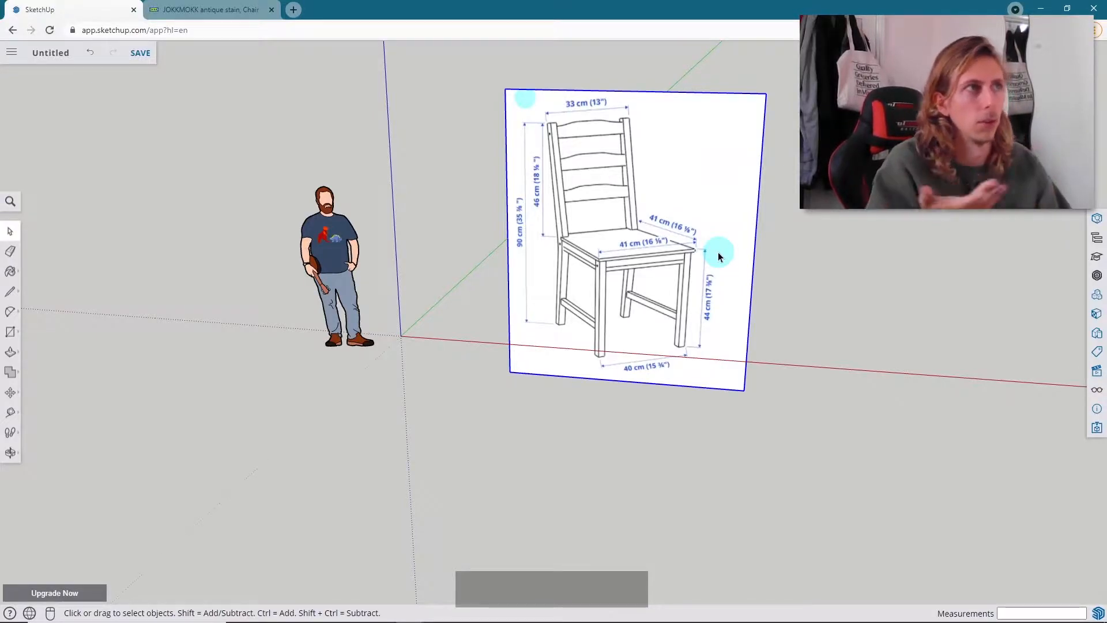
- Examine the upright chair drawing and its dimensions from several angles and distances next to the scale figure
{"action": "middle_click_drag", "start_coordinate": [685, 154], "coordinate": [548, 303]}
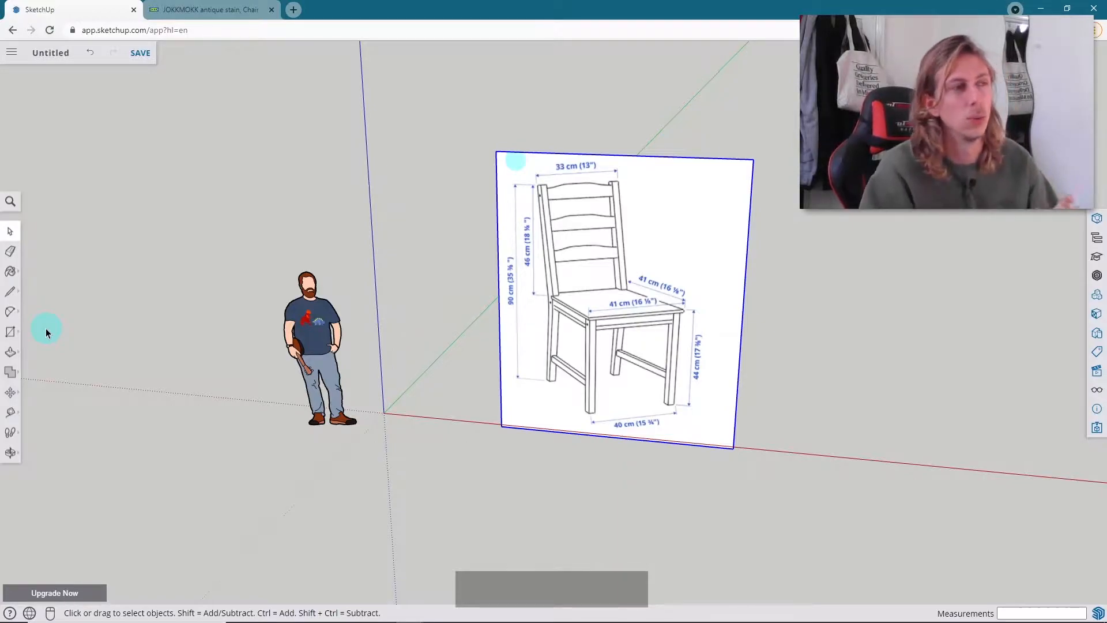
{"action": "middle_click_drag", "start_coordinate": [420, 343], "coordinate": [301, 374]}
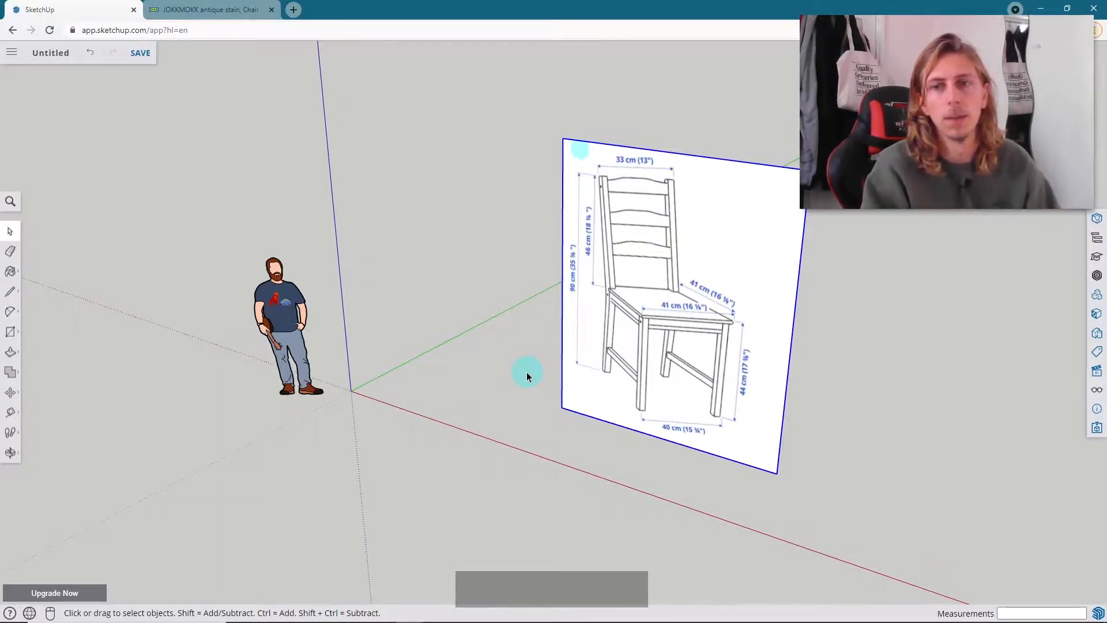
{"action": "middle_click_drag", "start_coordinate": [527, 372], "coordinate": [404, 314]}
{"action": "scroll", "coordinate": [583, 321], "scroll_direction": "up", "scroll_amount": 5}
{"action": "mouse_move", "coordinate": [583, 322]}
{"action": "middle_mouse_down"}
{"action": "mouse_move", "coordinate": [454, 285]}
{"action": "mouse_move", "coordinate": [543, 292]}
{"action": "mouse_move", "coordinate": [537, 358]}
{"action": "middle_mouse_up"}
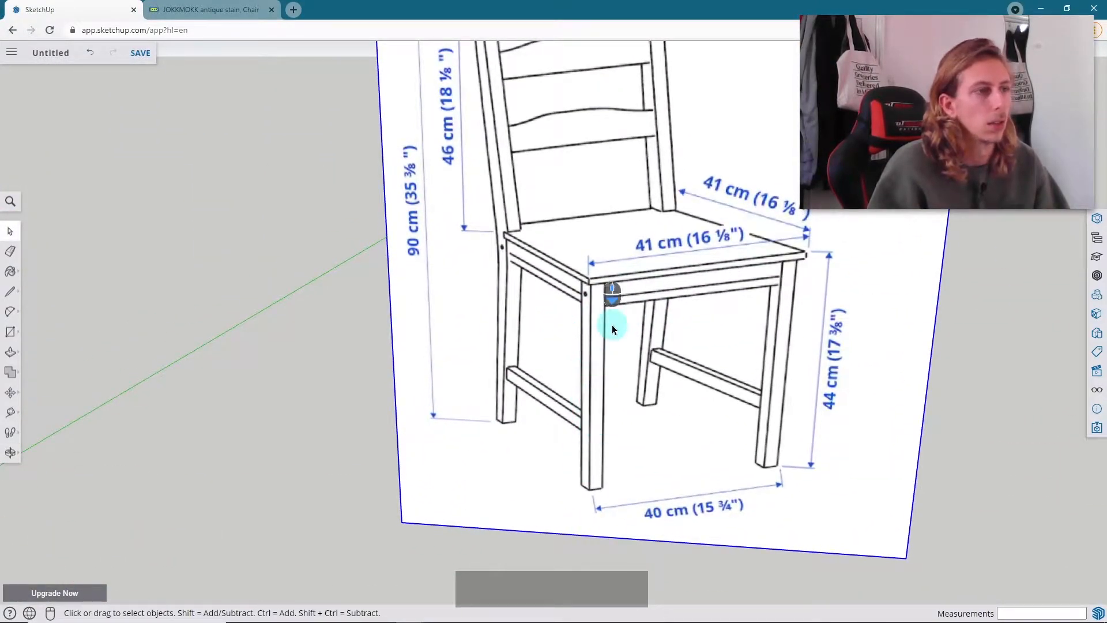
{"action": "scroll", "coordinate": [611, 329], "scroll_direction": "down", "scroll_amount": 5}
{"action": "middle_click_drag", "start_coordinate": [643, 378], "coordinate": [669, 355]}
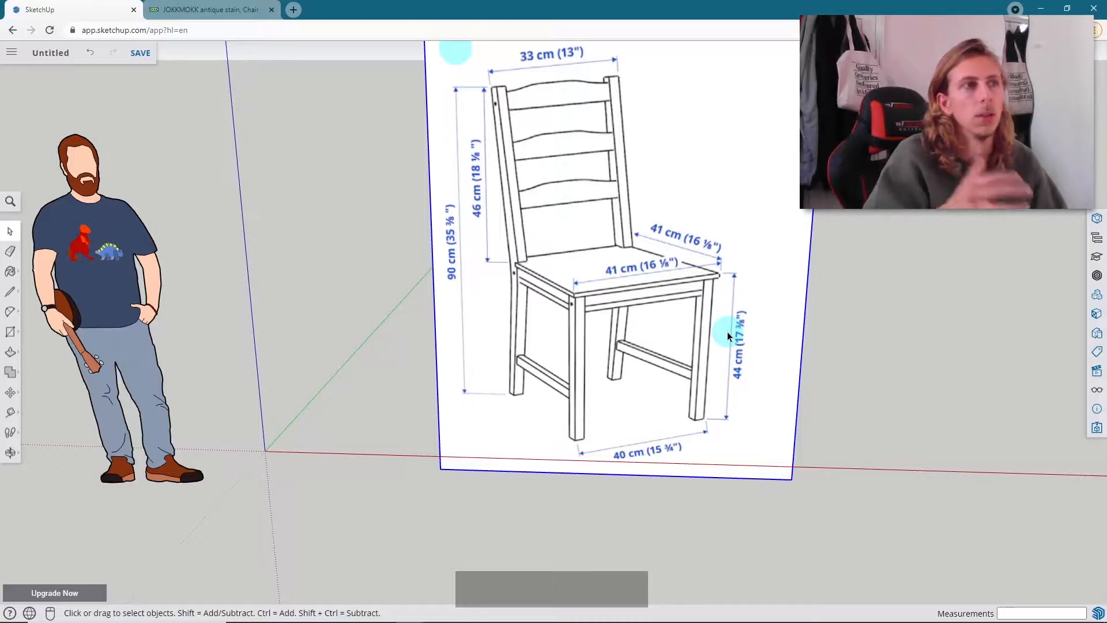
{"action": "scroll", "coordinate": [728, 331], "scroll_direction": "down", "scroll_amount": 6}
{"action": "middle_click_drag", "start_coordinate": [662, 267], "coordinate": [396, 284]}
{"action": "scroll", "coordinate": [398, 276], "scroll_direction": "up", "scroll_amount": 3}
- Start a line at the origin and try locking its direction to the blue, green and red axes in turn
{"action": "left_click", "coordinate": [15, 296]}
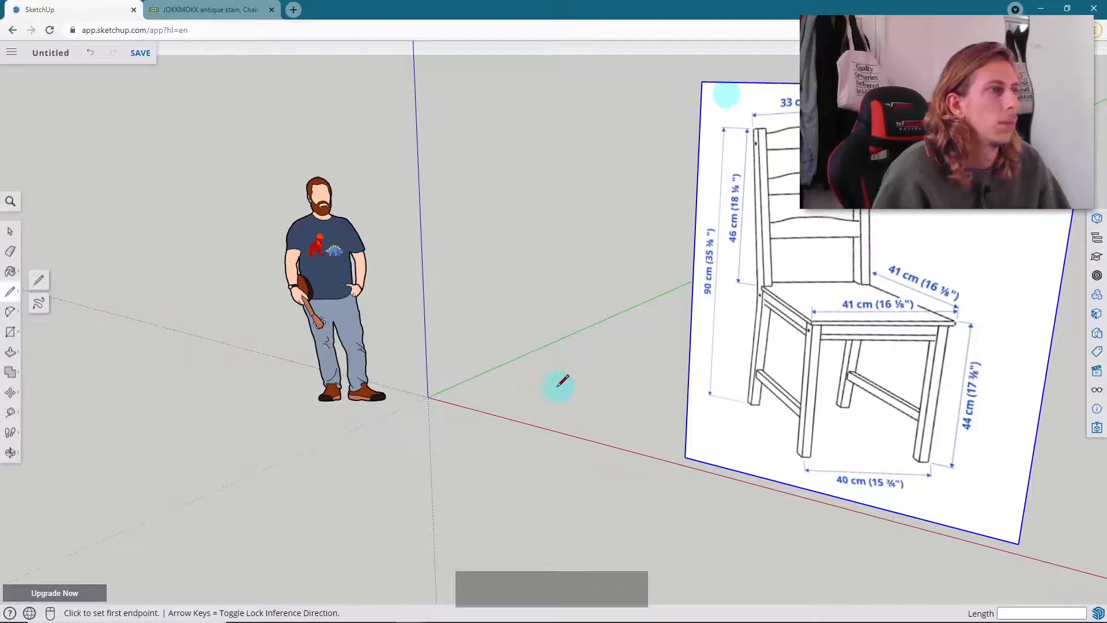
{"action": "left_click", "coordinate": [428, 396]}
{"action": "middle_click_drag", "start_coordinate": [511, 382], "coordinate": [618, 390]}
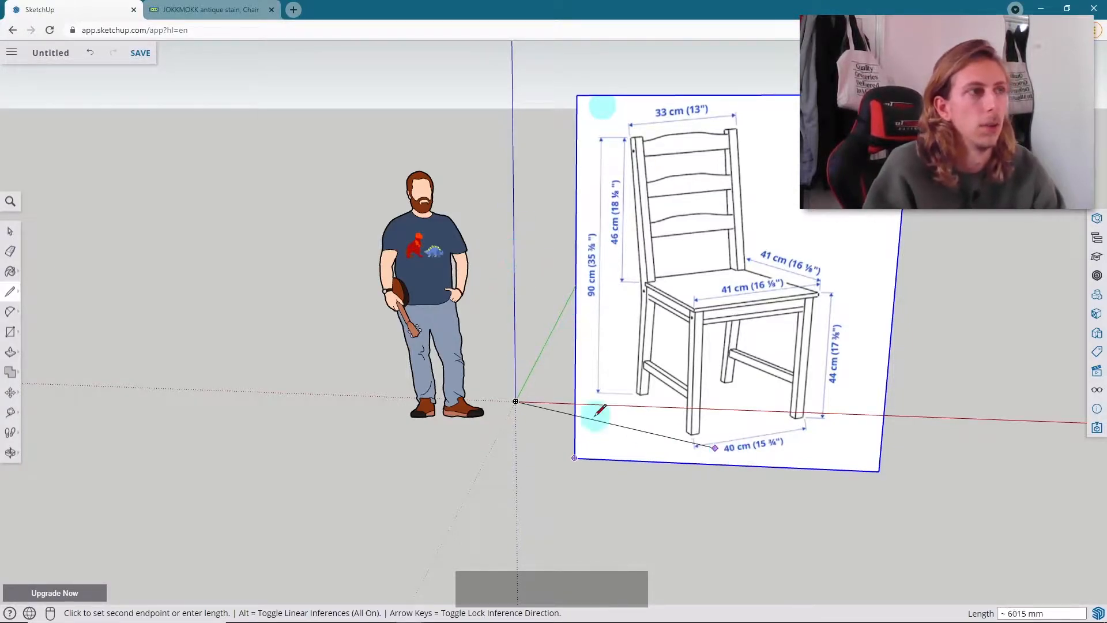
{"action": "key", "text": "Up"}
{"action": "key", "text": "Left"}
{"action": "key", "text": "Right"}
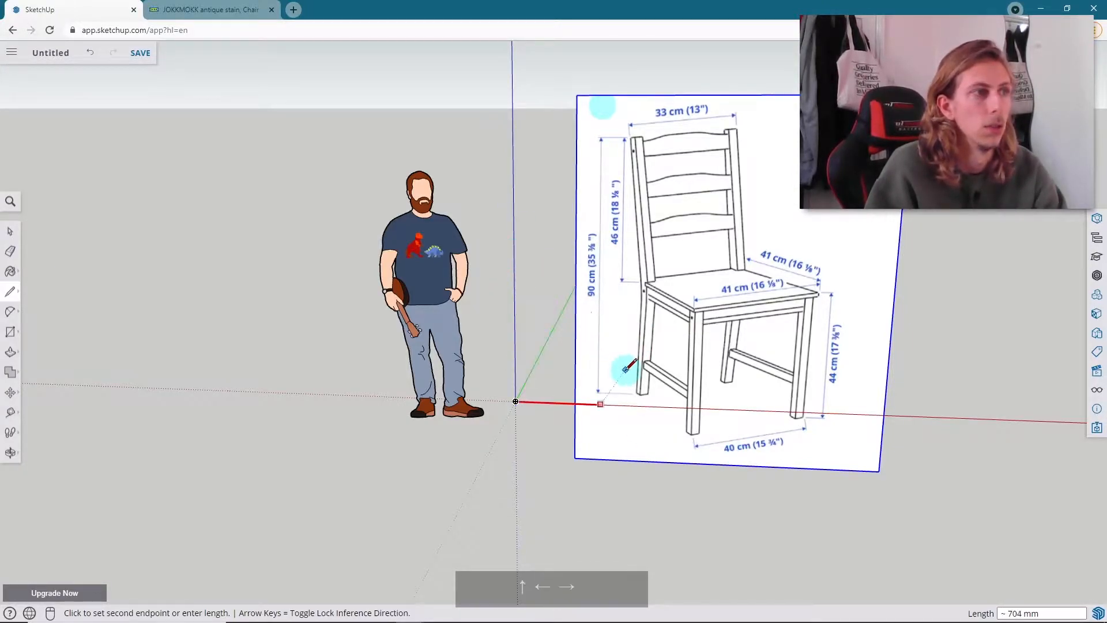
{"action": "key", "text": "Up"}
{"action": "key", "text": "Left"}
{"action": "key", "text": "Right"}
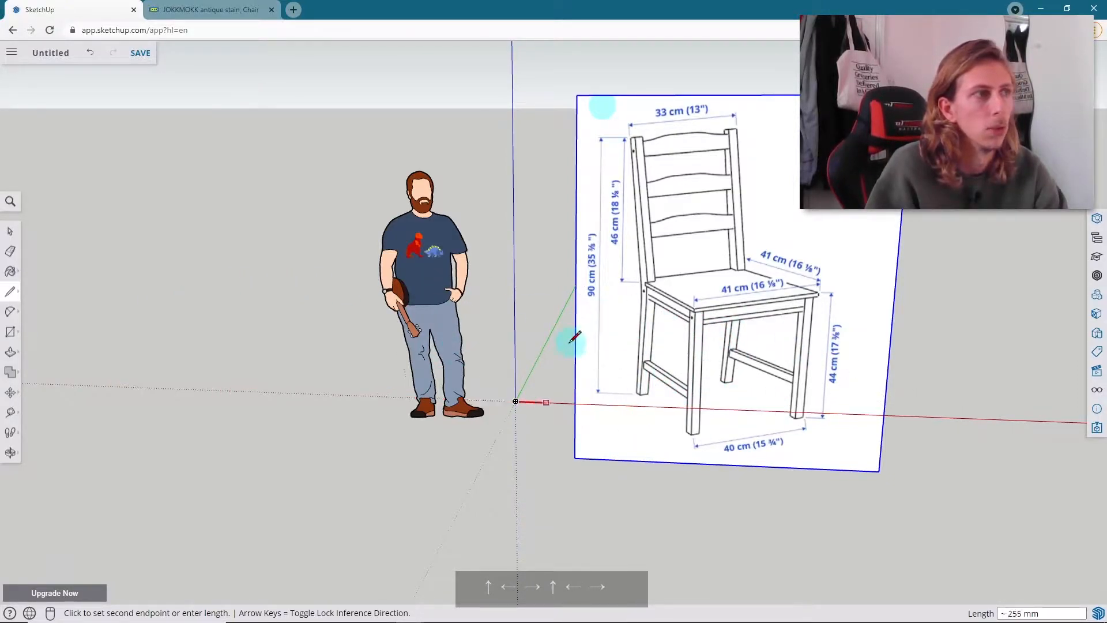
{"action": "key", "text": "Up"}
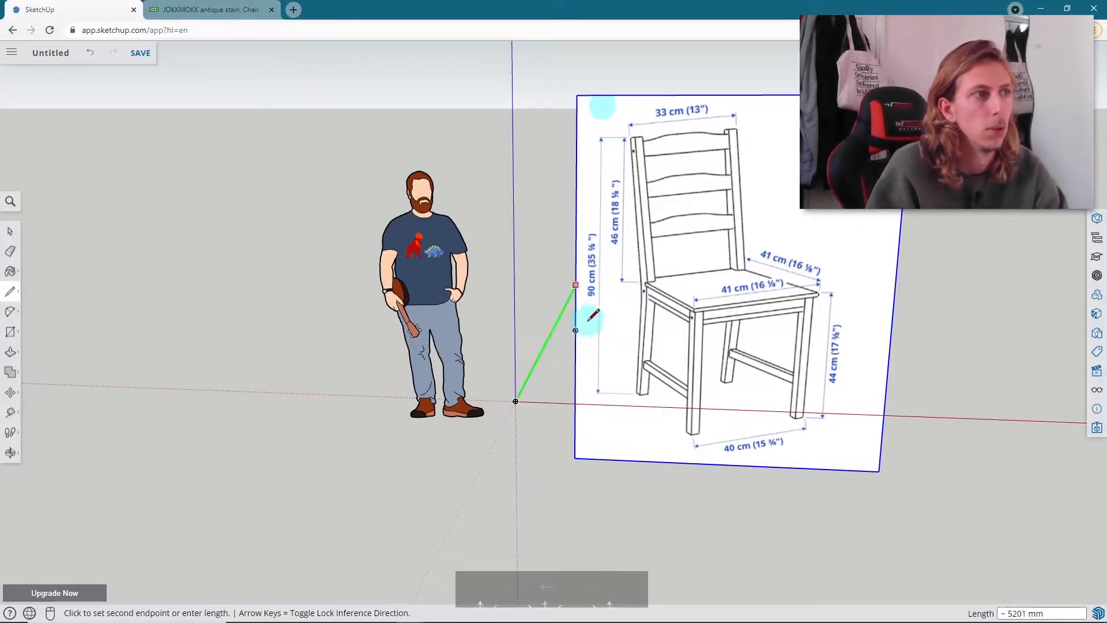
{"action": "key", "text": "Left"}
{"action": "key", "text": "Right"}
- Lock the line to the blue axis and draw it 440 mm straight up from the origin
{"action": "key", "text": "Up"}
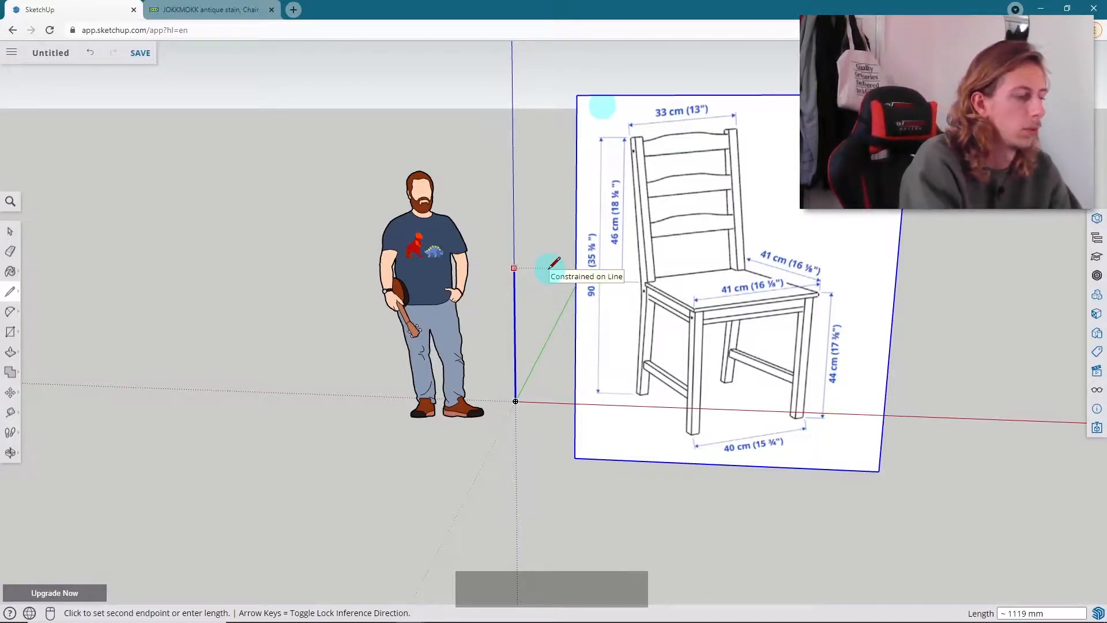
{"action": "type", "text": "440"}
{"action": "key", "text": "Return"}
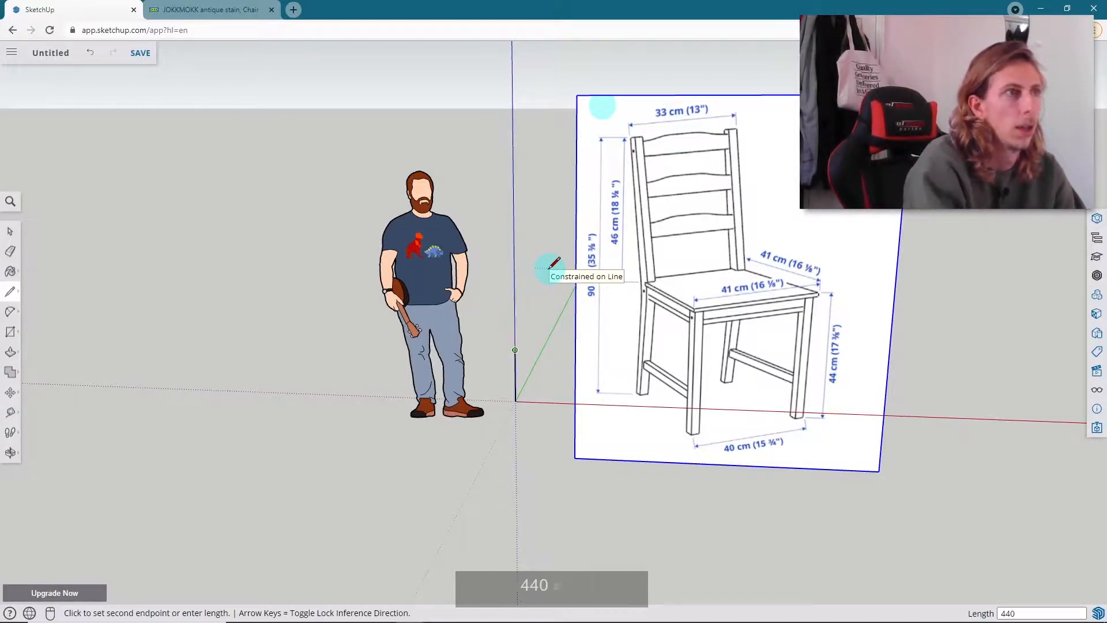
{"action": "key", "text": "Escape"}
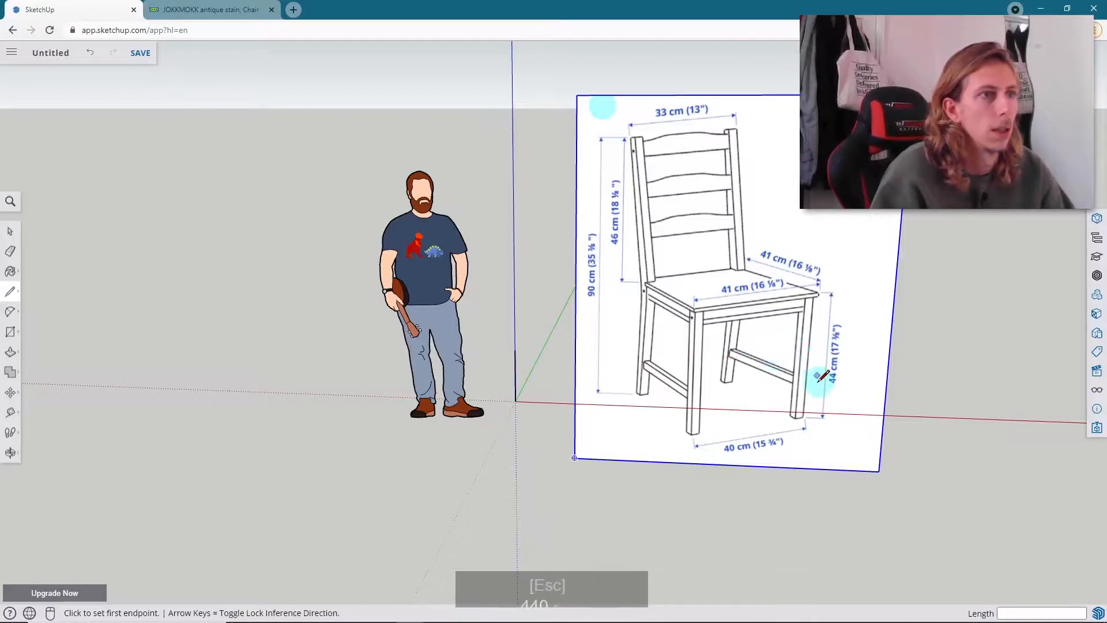
{"action": "scroll", "coordinate": [519, 311], "scroll_direction": "up", "scroll_amount": 6}
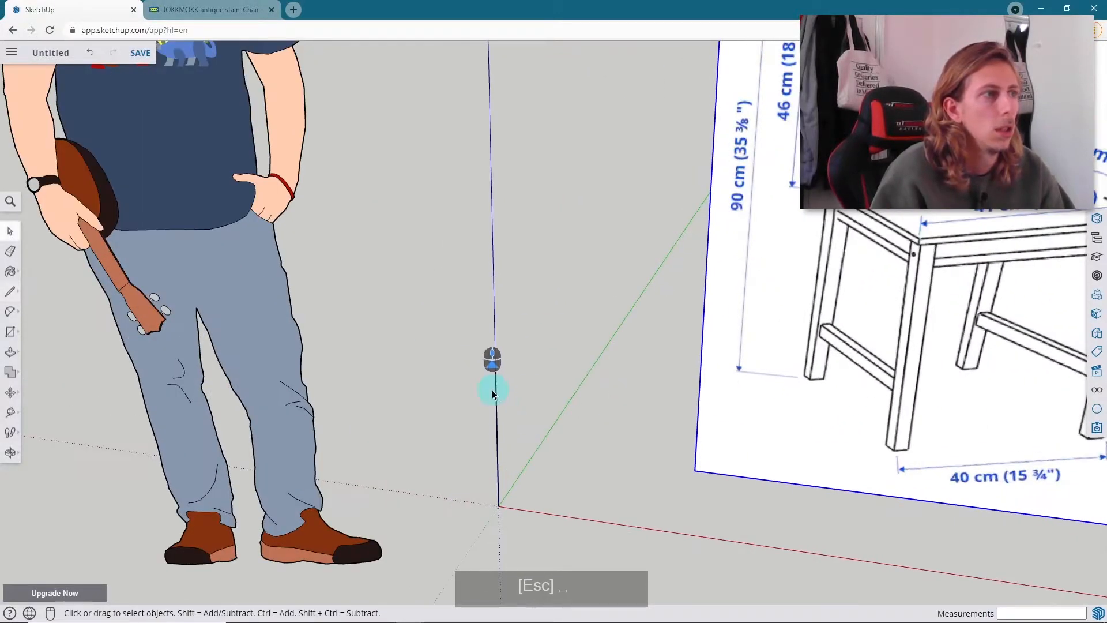
{"action": "scroll", "coordinate": [496, 425], "scroll_direction": "down", "scroll_amount": 5}
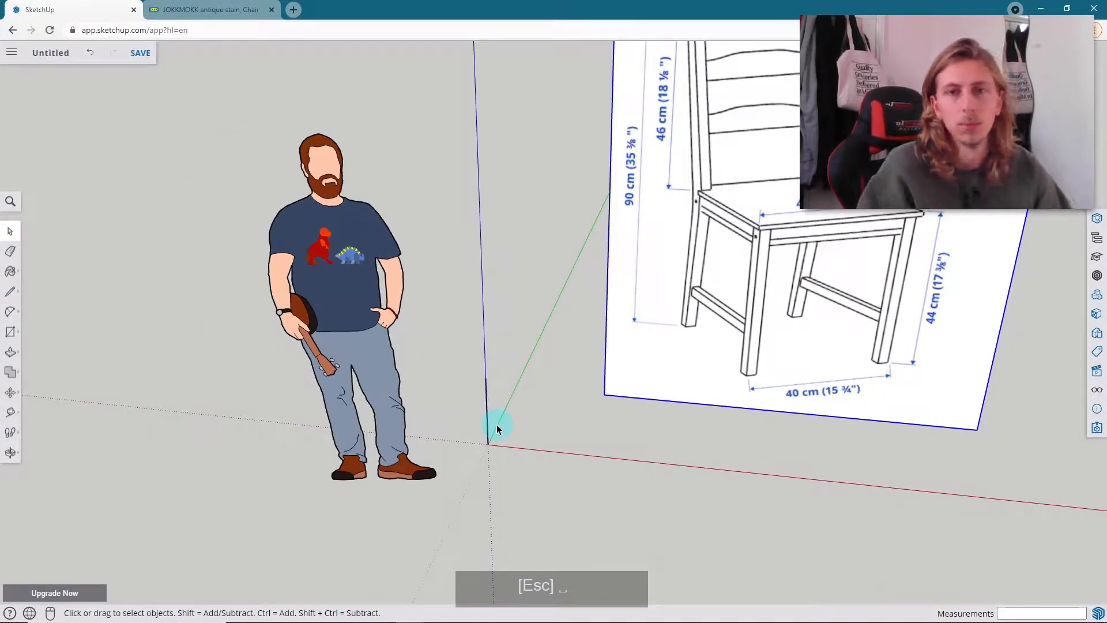
{"action": "middle_click_drag", "start_coordinate": [497, 425], "coordinate": [331, 472]}
{"action": "middle_click_drag", "start_coordinate": [196, 444], "coordinate": [302, 457]}
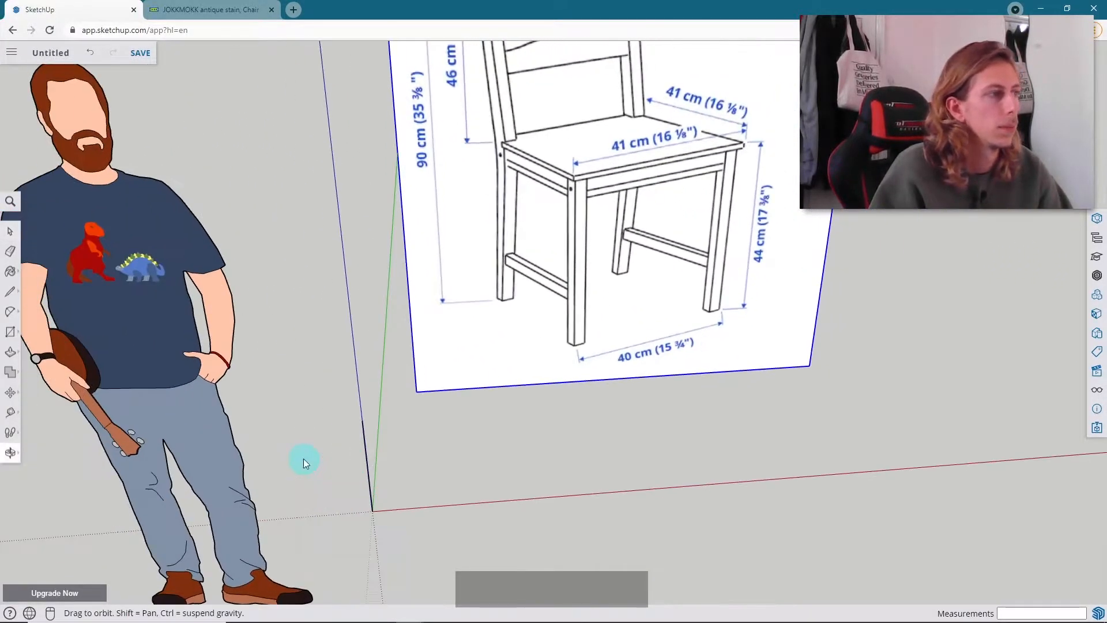
- Draw a 35 by 35 mm square on the ground plane with its first corner at the origin
{"action": "scroll", "coordinate": [354, 403], "scroll_direction": "down", "scroll_amount": 1}
{"action": "scroll", "coordinate": [373, 465], "scroll_direction": "up", "scroll_amount": 3}
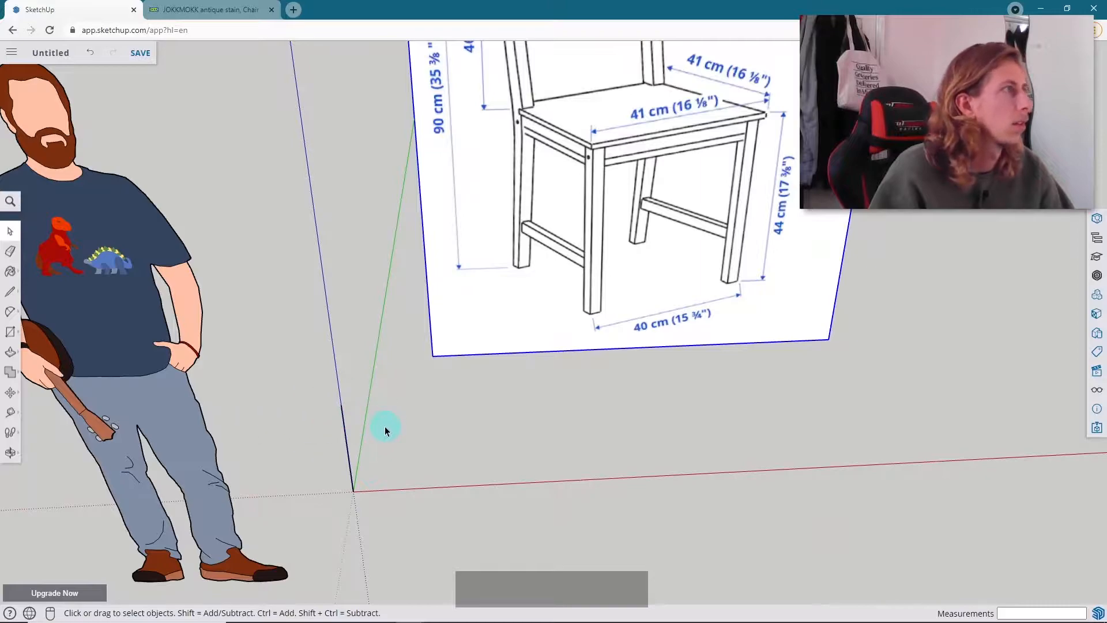
{"action": "key", "text": "r"}
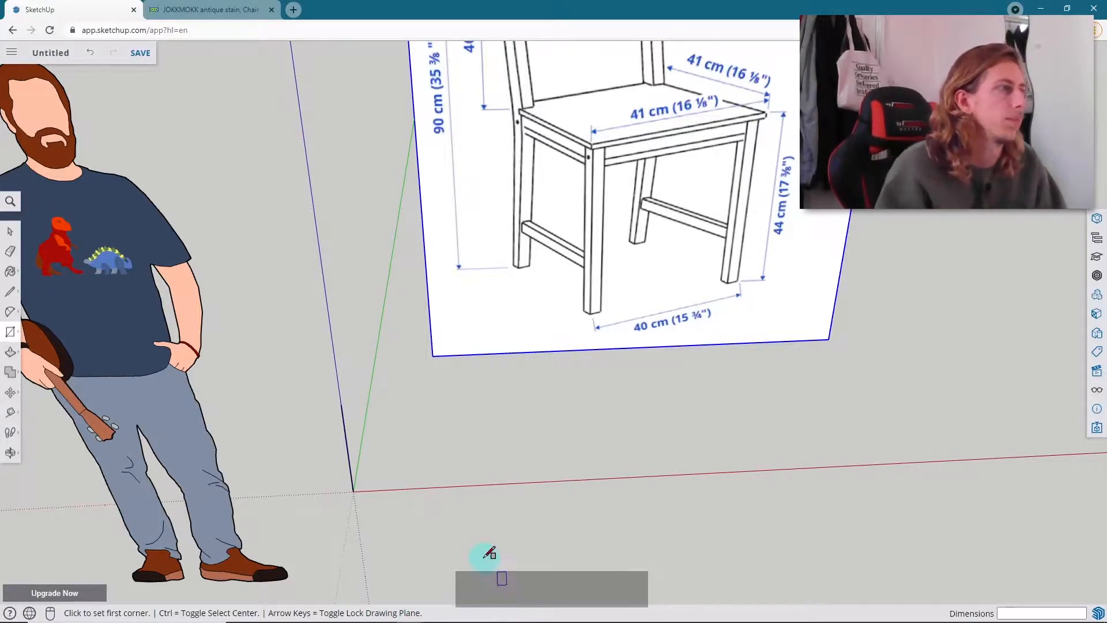
{"action": "scroll", "coordinate": [369, 474], "scroll_direction": "up", "scroll_amount": 3}
{"action": "scroll", "coordinate": [554, 492], "scroll_direction": "up", "scroll_amount": 1}
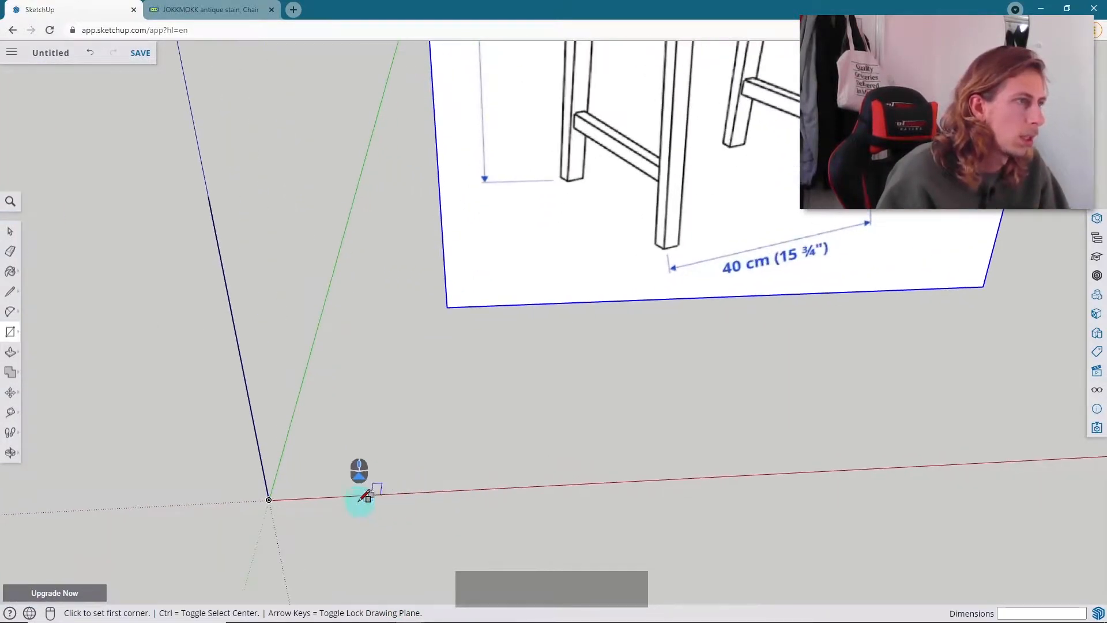
{"action": "left_click", "coordinate": [269, 499]}
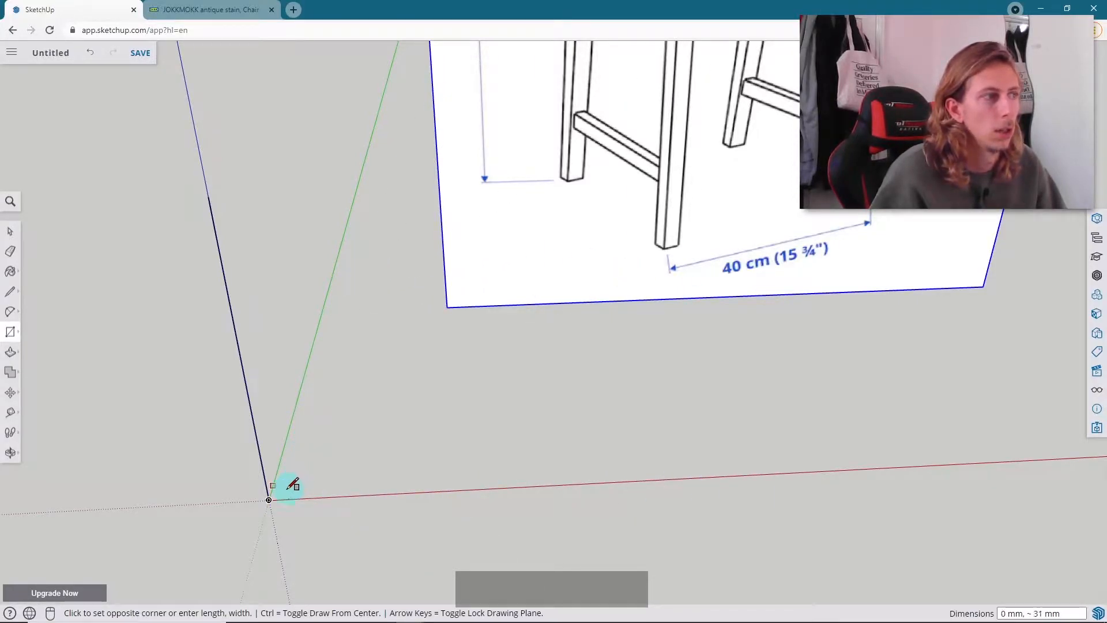
{"action": "scroll", "coordinate": [424, 378], "scroll_direction": "down", "scroll_amount": 10}
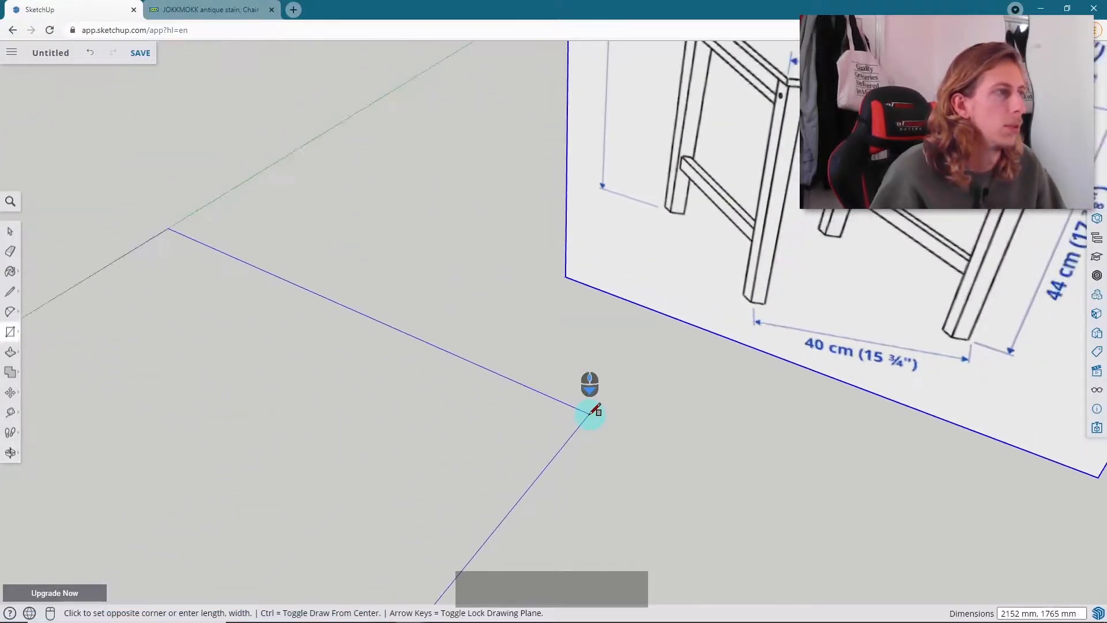
{"action": "scroll", "coordinate": [502, 427], "scroll_direction": "up", "scroll_amount": 4}
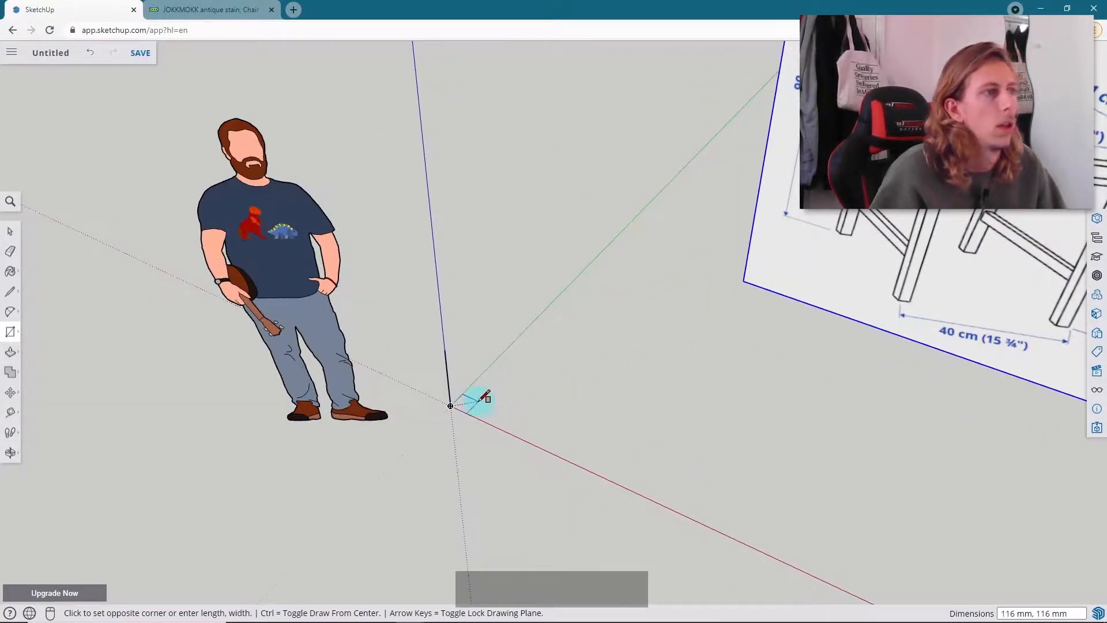
{"action": "scroll", "coordinate": [477, 398], "scroll_direction": "up", "scroll_amount": 3}
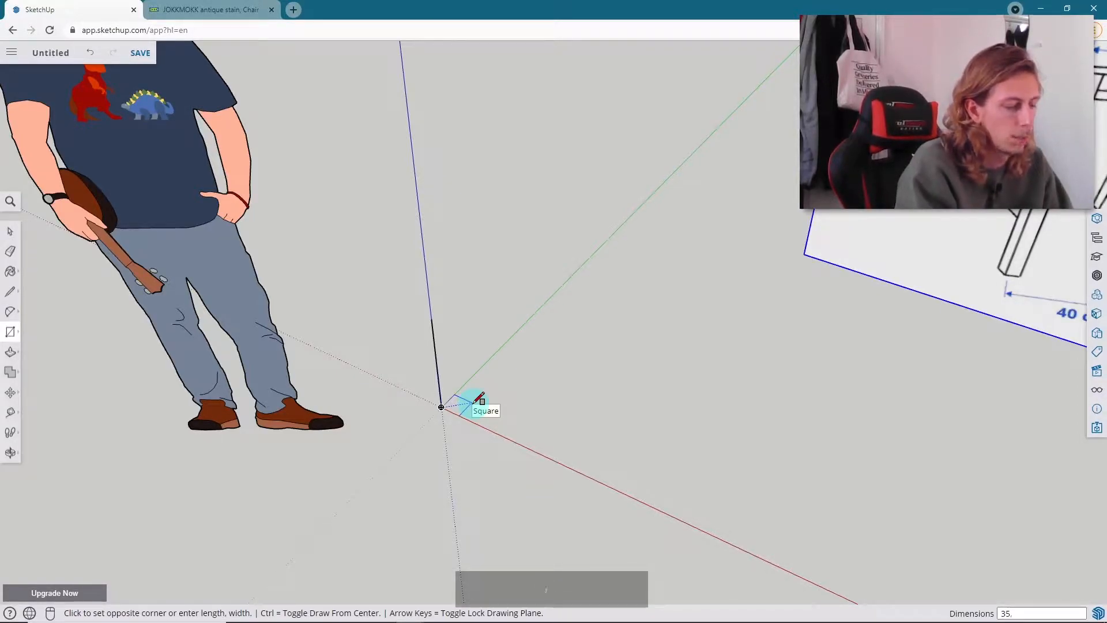
{"action": "type", "text": "35"}
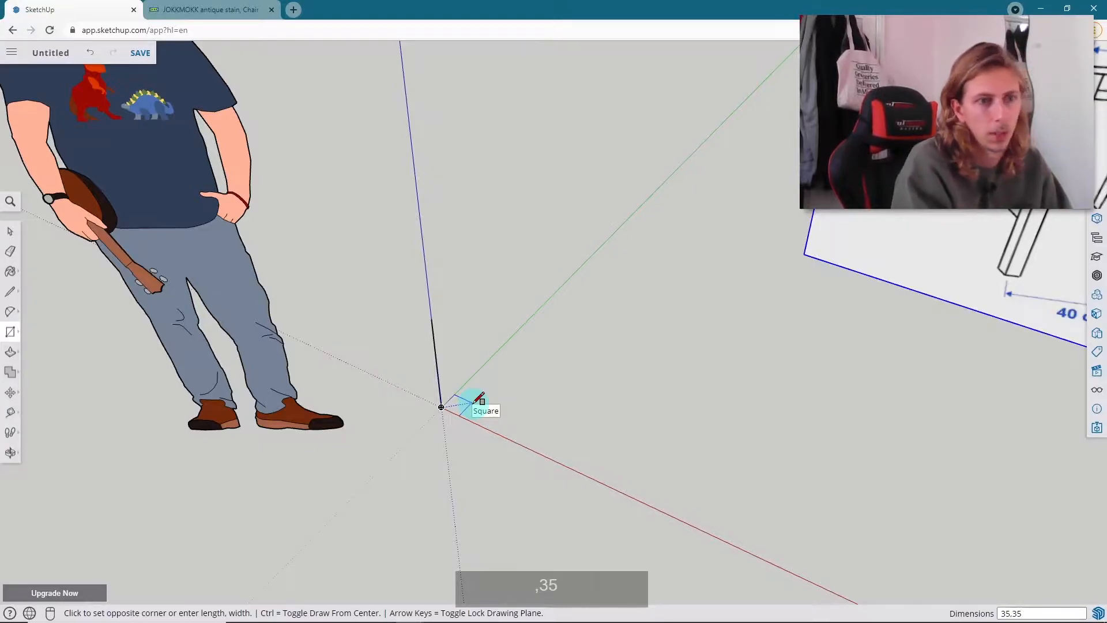
{"action": "key", "text": "Return"}
- Push/Pull the square face up 440 mm to the upper endpoint of the vertical leg-height line
{"action": "middle_click_drag", "start_coordinate": [432, 316], "coordinate": [655, 309]}
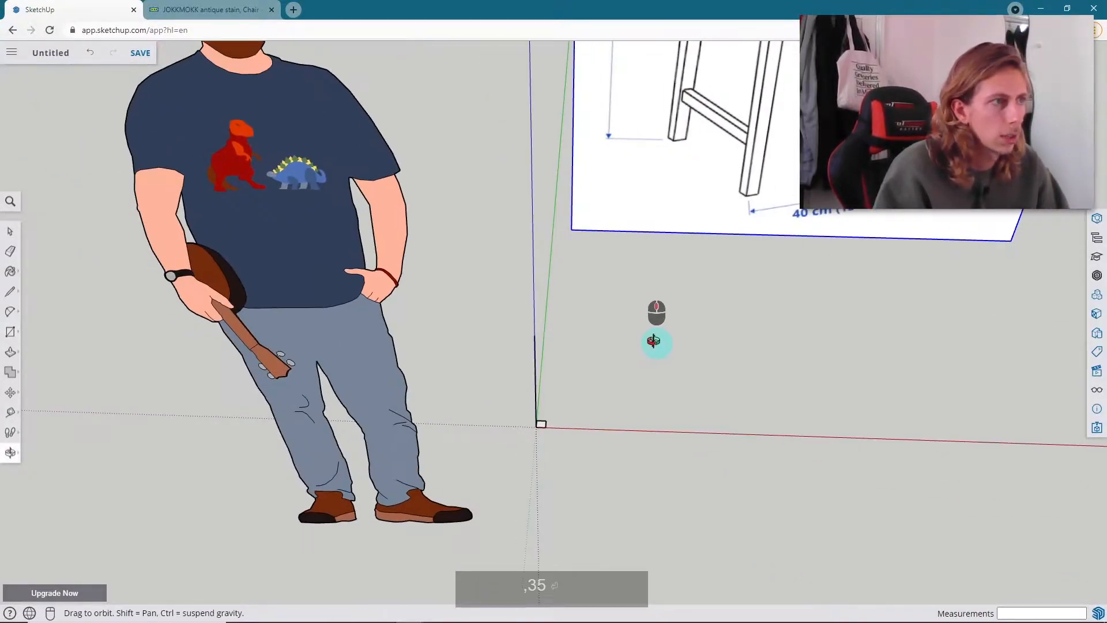
{"action": "scroll", "coordinate": [584, 413], "scroll_direction": "up", "scroll_amount": 5}
{"action": "scroll", "coordinate": [529, 427], "scroll_direction": "down", "scroll_amount": 5}
{"action": "middle_click_drag", "start_coordinate": [528, 427], "coordinate": [289, 449]}
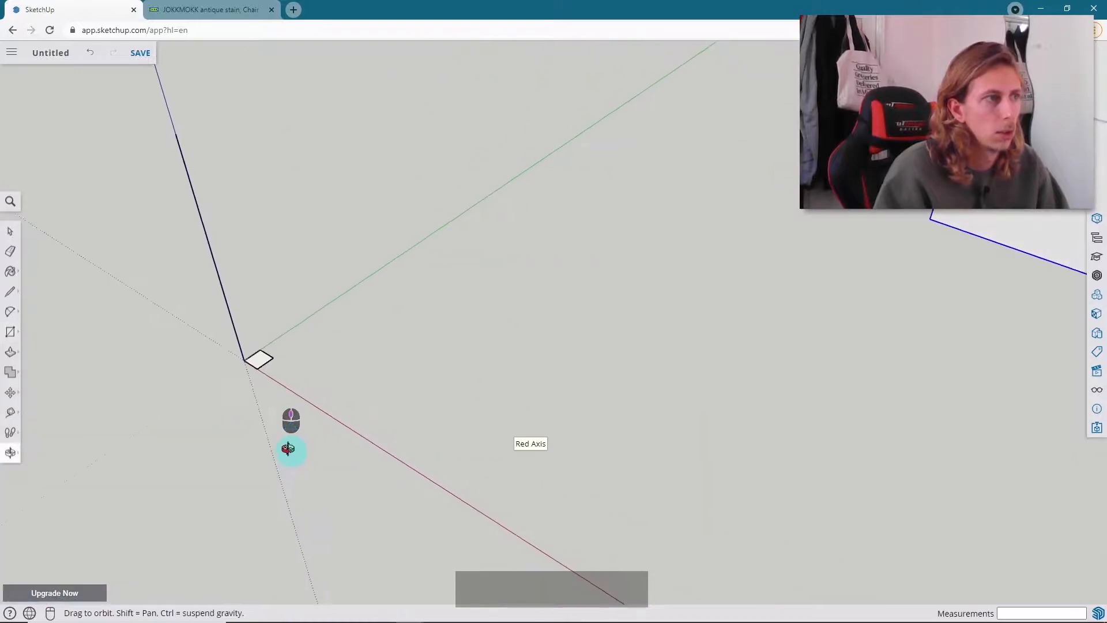
{"action": "left_click", "coordinate": [16, 234]}
{"action": "middle_click_drag", "start_coordinate": [452, 309], "coordinate": [436, 402]}
{"action": "middle_click_drag", "start_coordinate": [414, 72], "coordinate": [483, 328]}
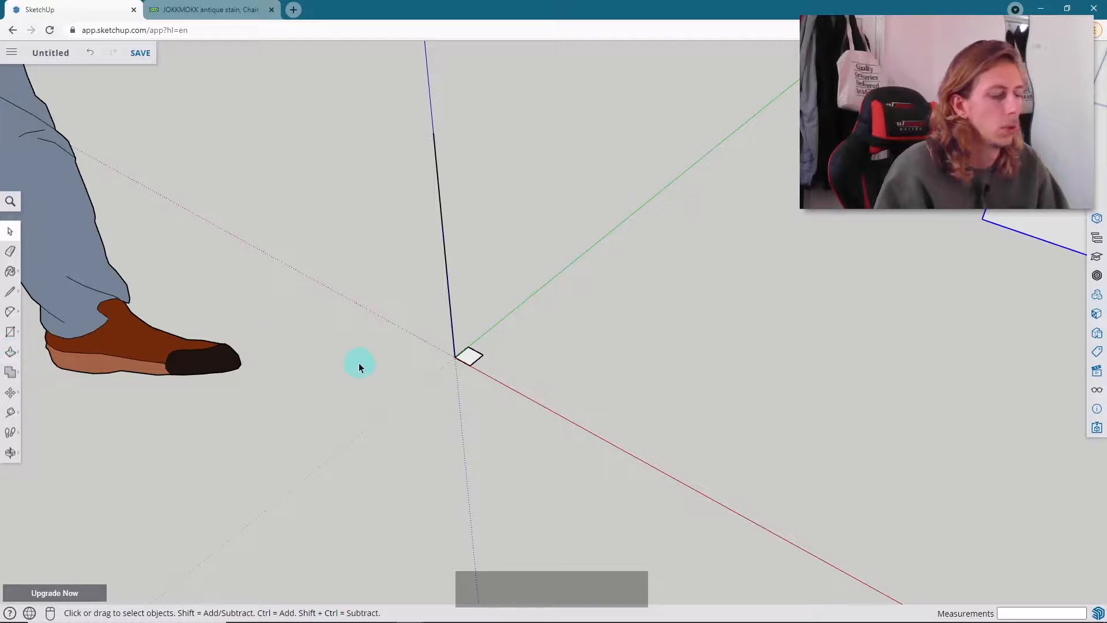
{"action": "key", "text": "p"}
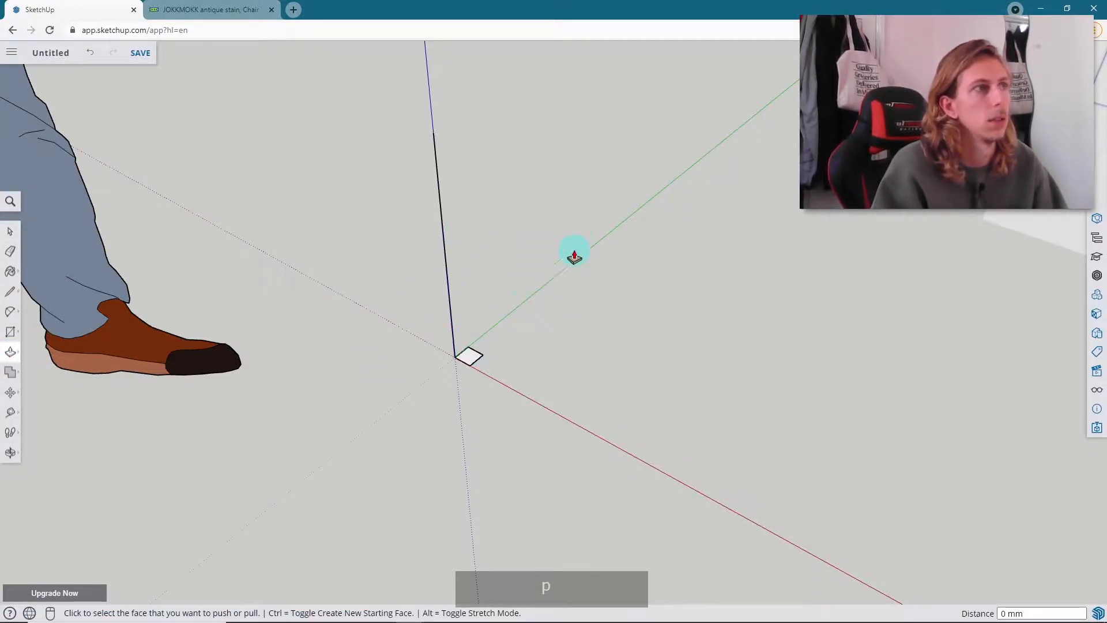
{"action": "left_click", "coordinate": [469, 353]}
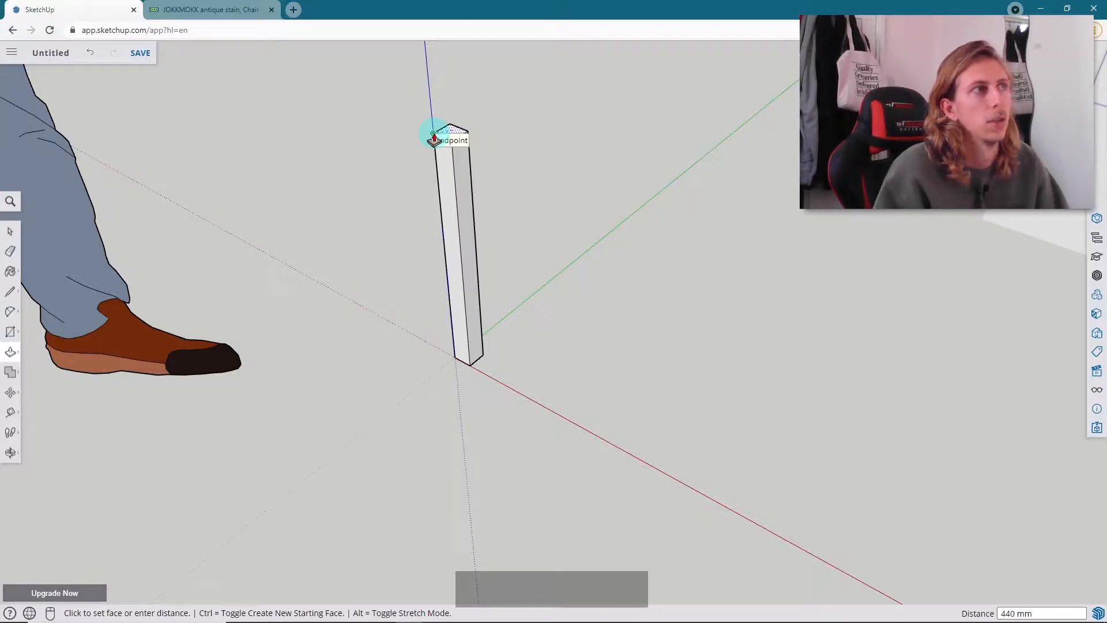
{"action": "left_click", "coordinate": [434, 137]}
- Examine the extruded leg from several angles and compare it with the legs in the chair drawing
{"action": "middle_click_drag", "start_coordinate": [435, 292], "coordinate": [680, 292]}
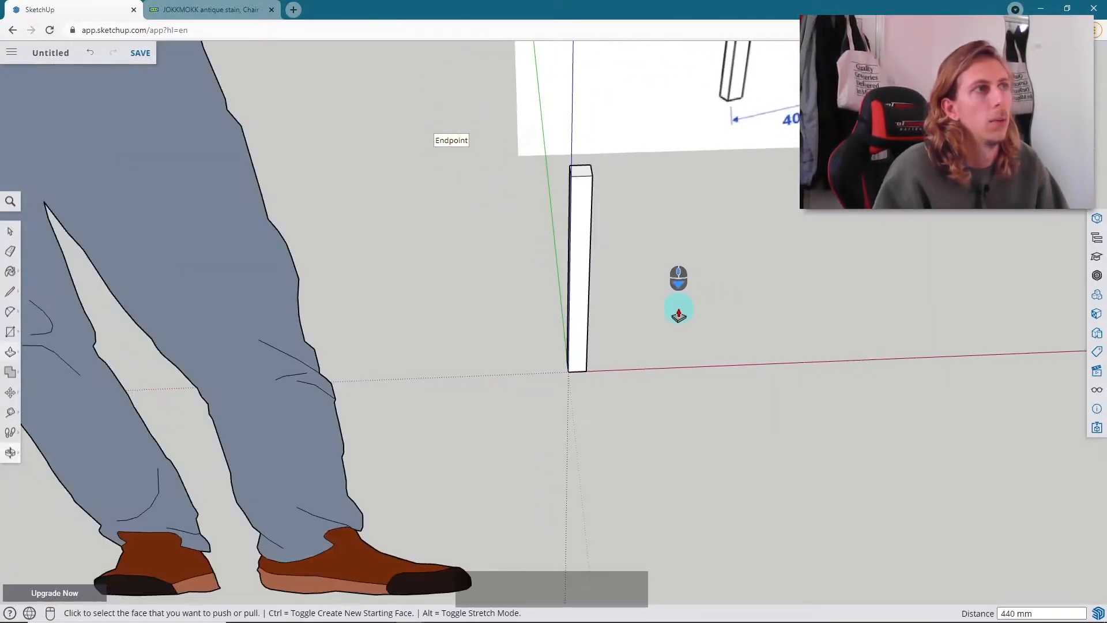
{"action": "left_click", "coordinate": [10, 230]}
{"action": "middle_click_drag", "start_coordinate": [593, 247], "coordinate": [525, 277]}
{"action": "left_click", "coordinate": [622, 221]}
{"action": "left_click", "coordinate": [17, 299]}
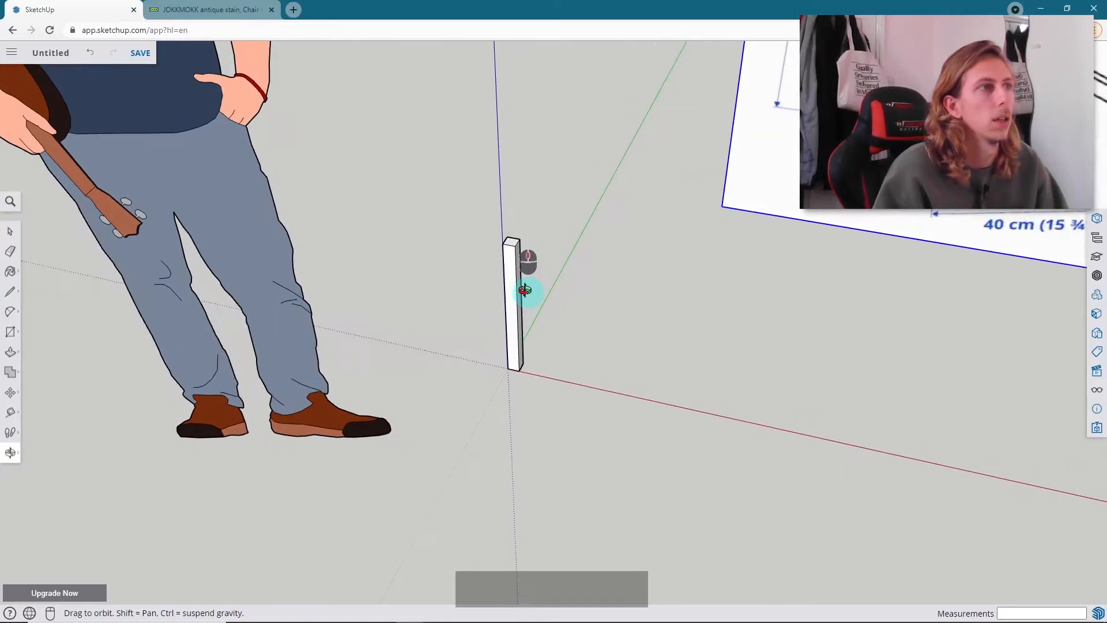
{"action": "scroll", "coordinate": [525, 274], "scroll_direction": "up", "scroll_amount": 3}
{"action": "left_click", "coordinate": [10, 231]}
{"action": "middle_click_drag", "start_coordinate": [481, 245], "coordinate": [509, 223]}
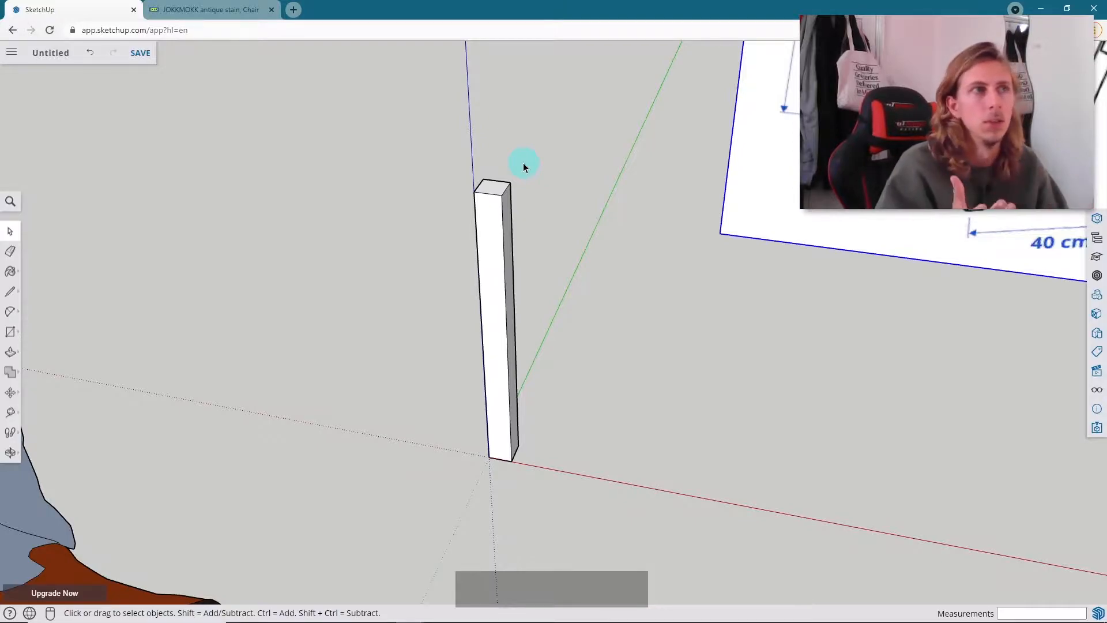
{"action": "middle_click_drag", "start_coordinate": [523, 162], "coordinate": [638, 321]}
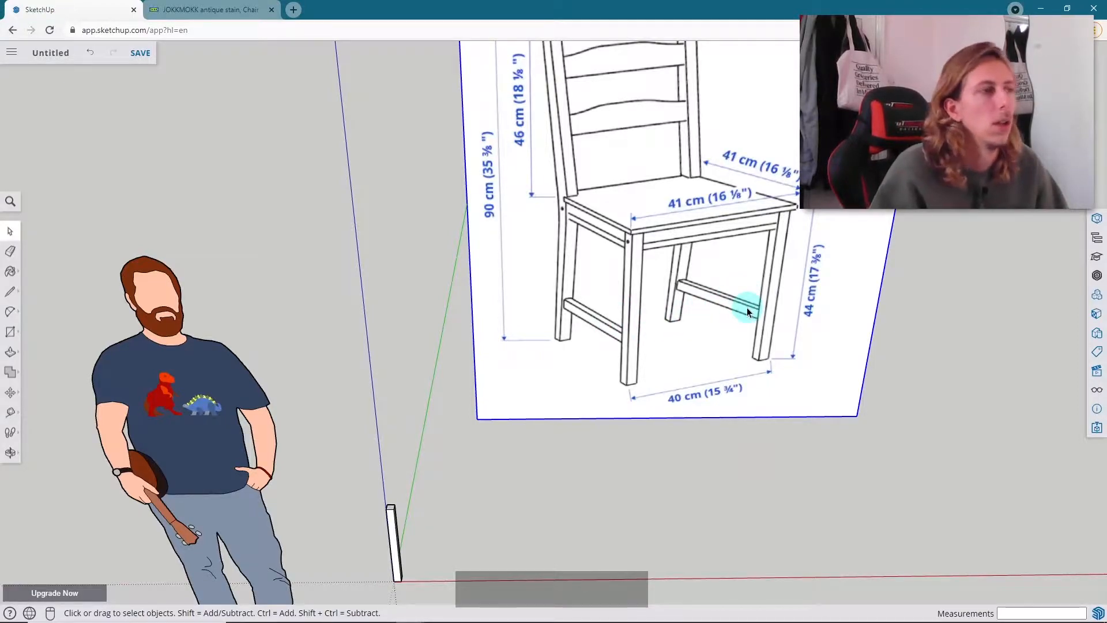
{"action": "scroll", "coordinate": [613, 354], "scroll_direction": "down", "scroll_amount": 3}
{"action": "middle_click_drag", "start_coordinate": [613, 355], "coordinate": [447, 518]}
{"action": "scroll", "coordinate": [500, 441], "scroll_direction": "up", "scroll_amount": 3}
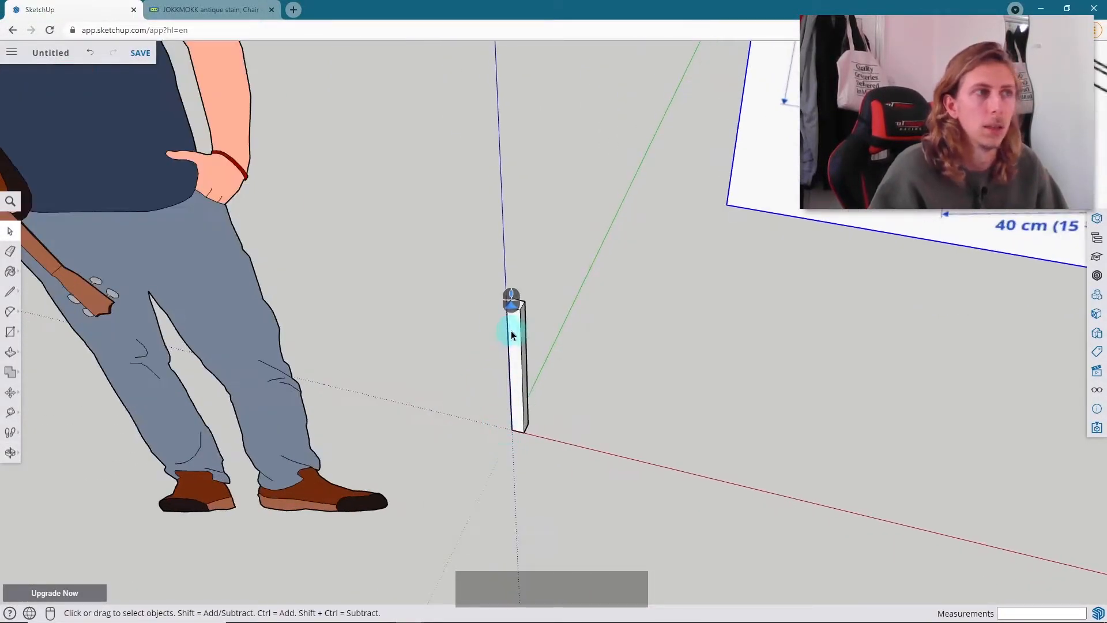
- Select the whole leg and make it a component named "Leg front"
{"action": "left_click_drag", "start_coordinate": [452, 251], "coordinate": [649, 486]}
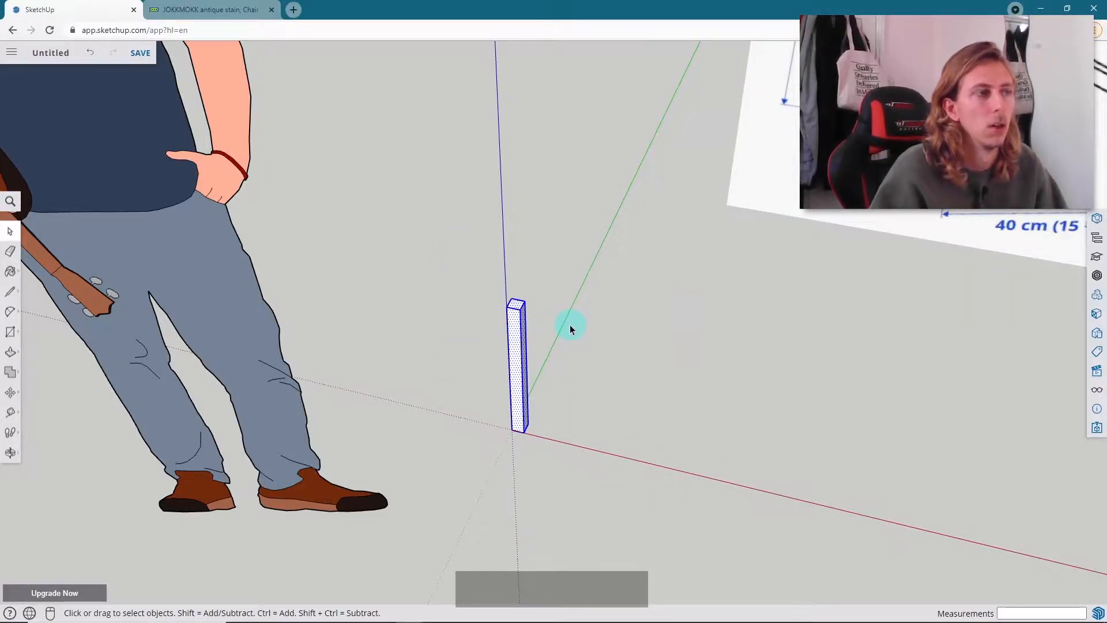
{"action": "right_click", "coordinate": [508, 301]}
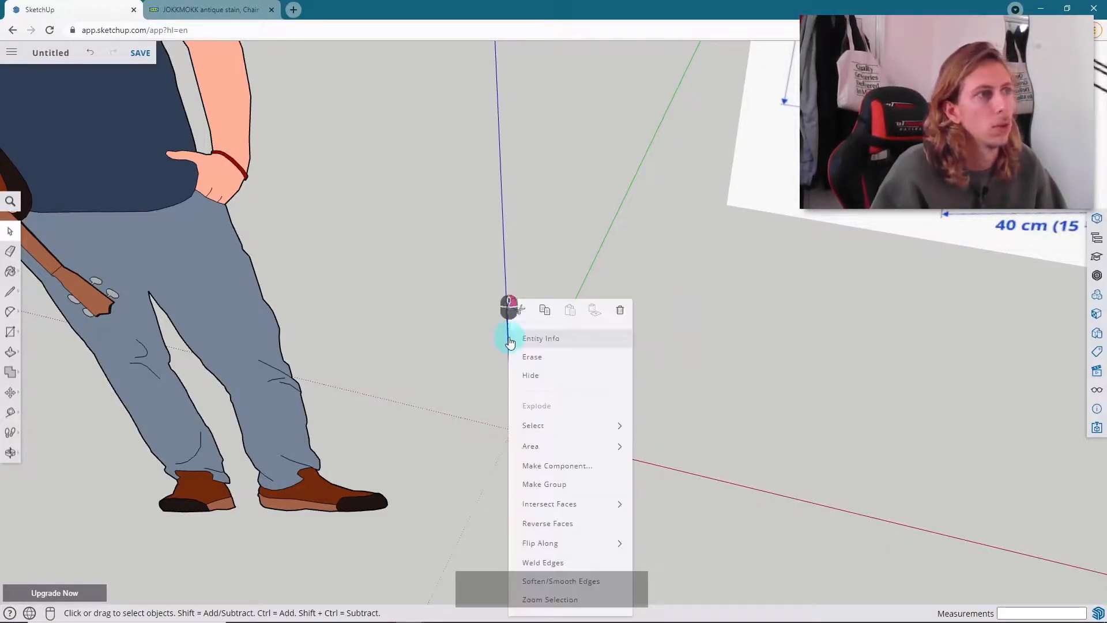
{"action": "left_click", "coordinate": [553, 467]}
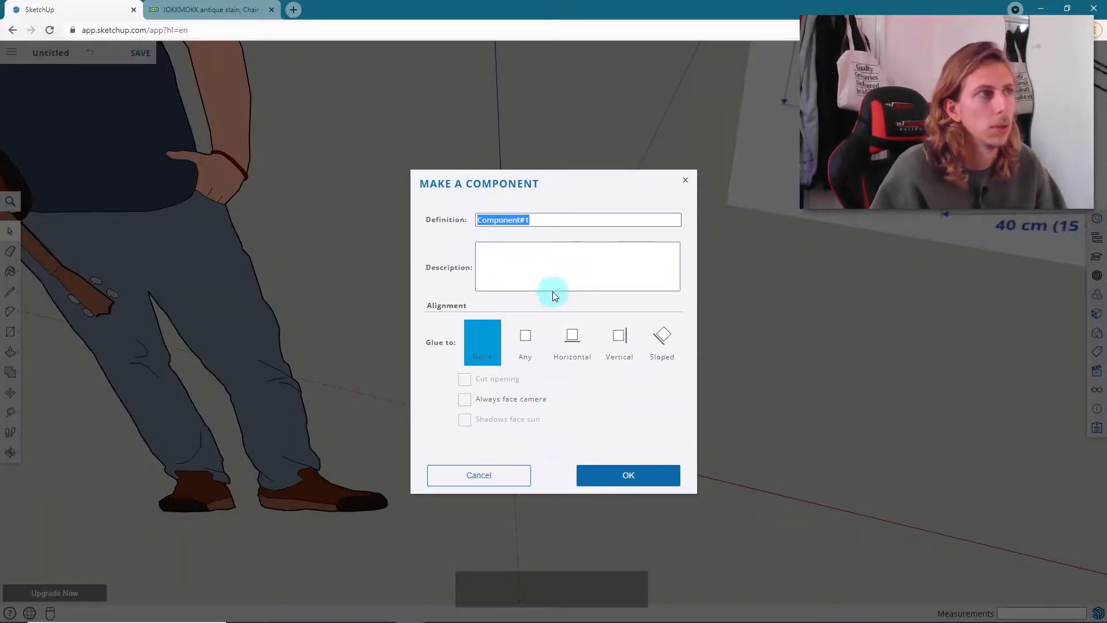
{"action": "type", "text": "L"}
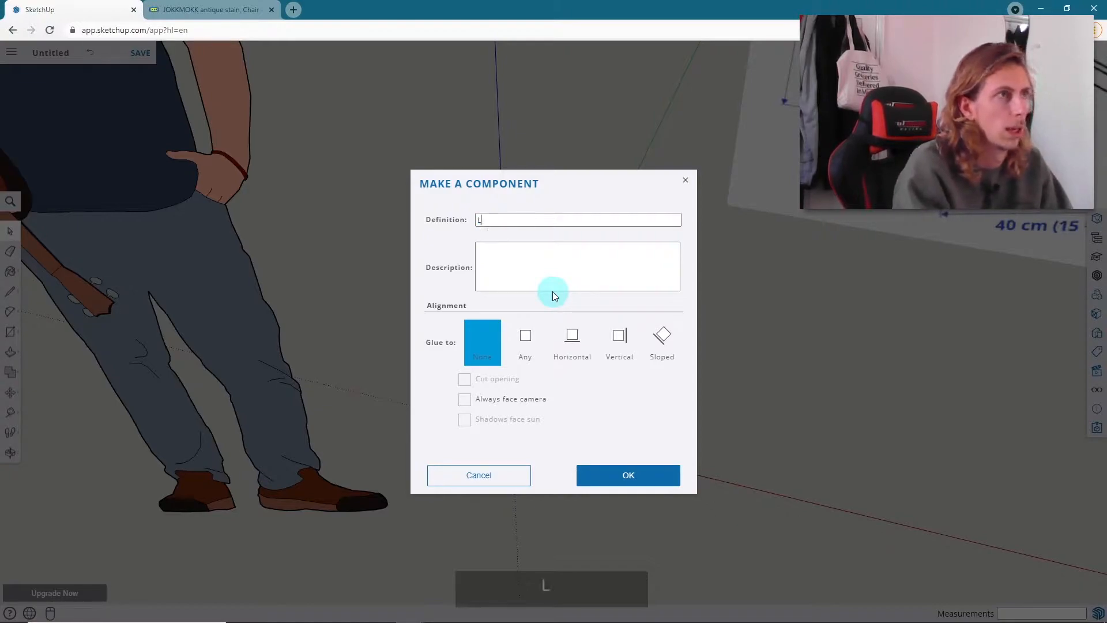
{"action": "type", "text": "eg front"}
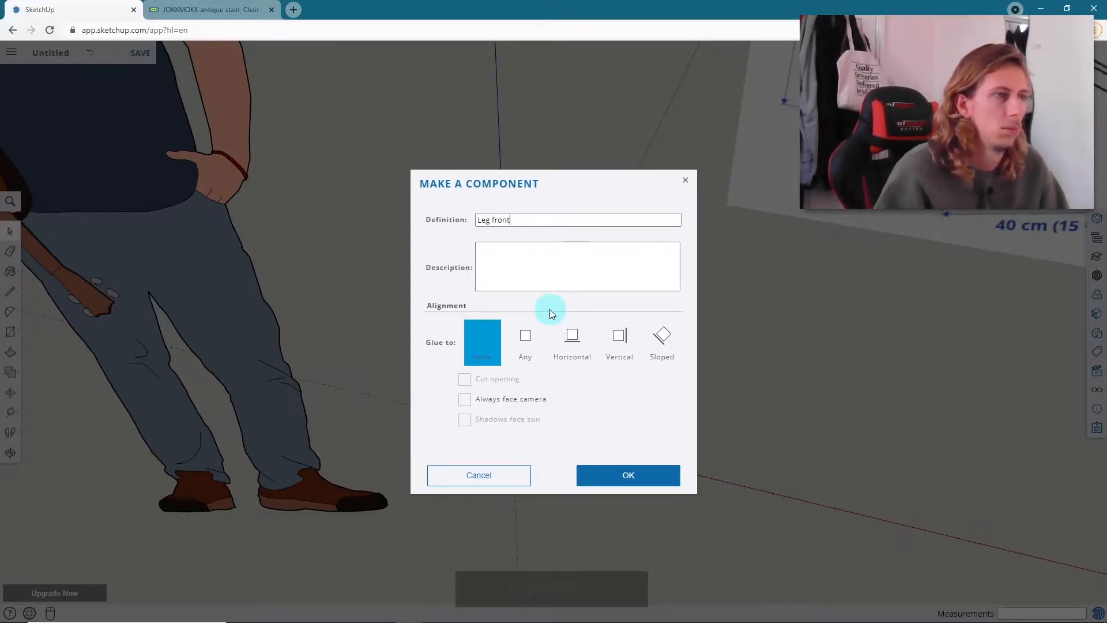
{"action": "left_click", "coordinate": [592, 486]}
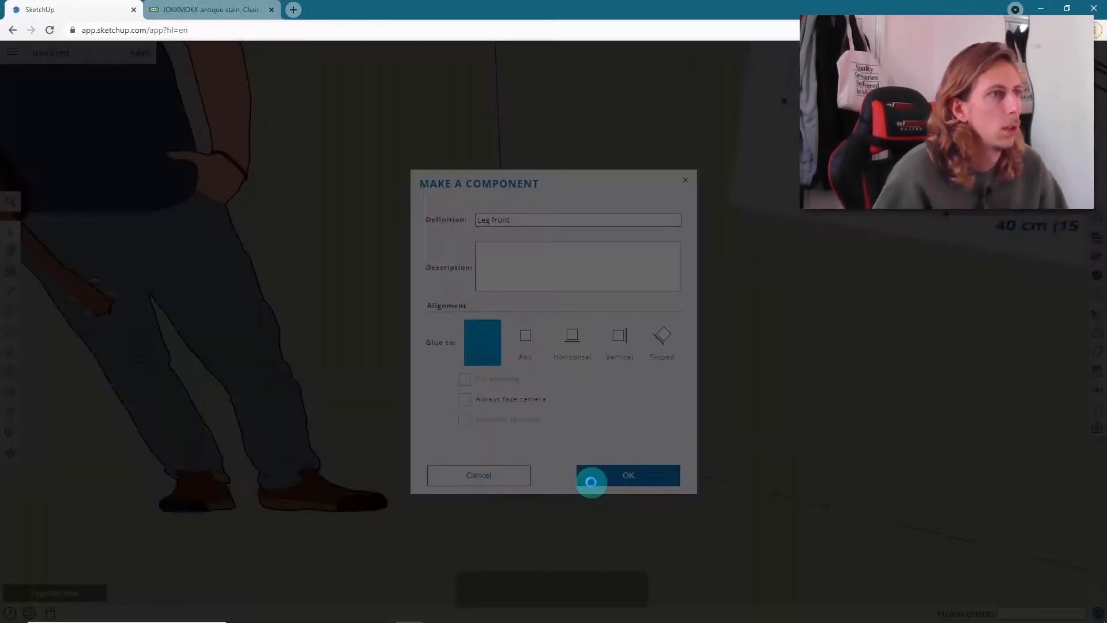
- Open the Leg front component for editing
{"action": "middle_click_drag", "start_coordinate": [462, 360], "coordinate": [567, 296]}
{"action": "scroll", "coordinate": [568, 306], "scroll_direction": "up", "scroll_amount": 3}
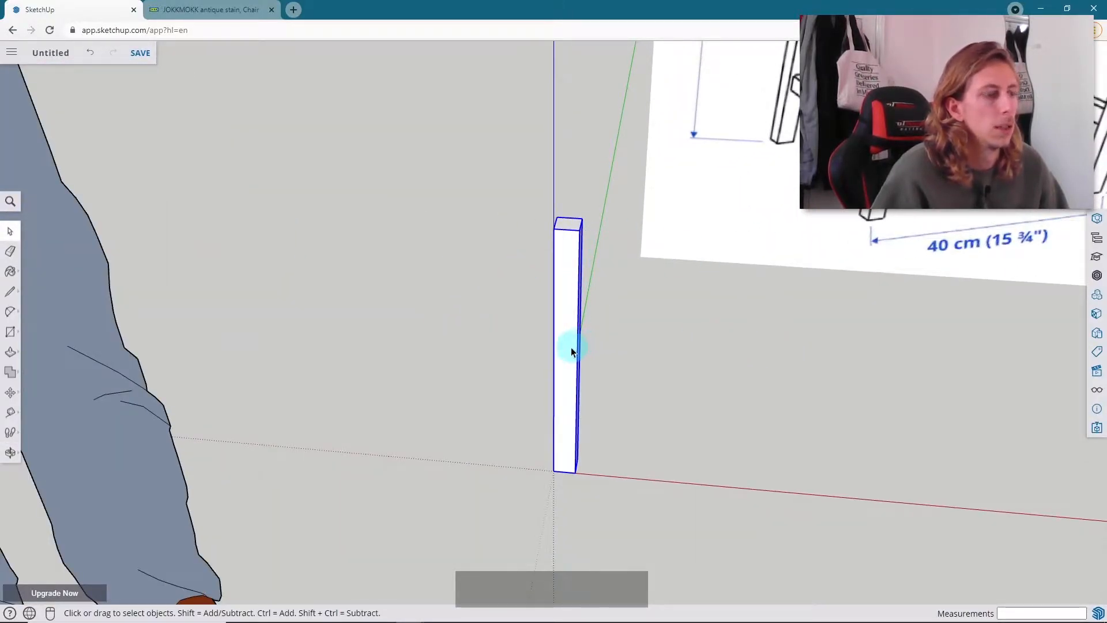
{"action": "middle_click_drag", "start_coordinate": [571, 347], "coordinate": [588, 291]}
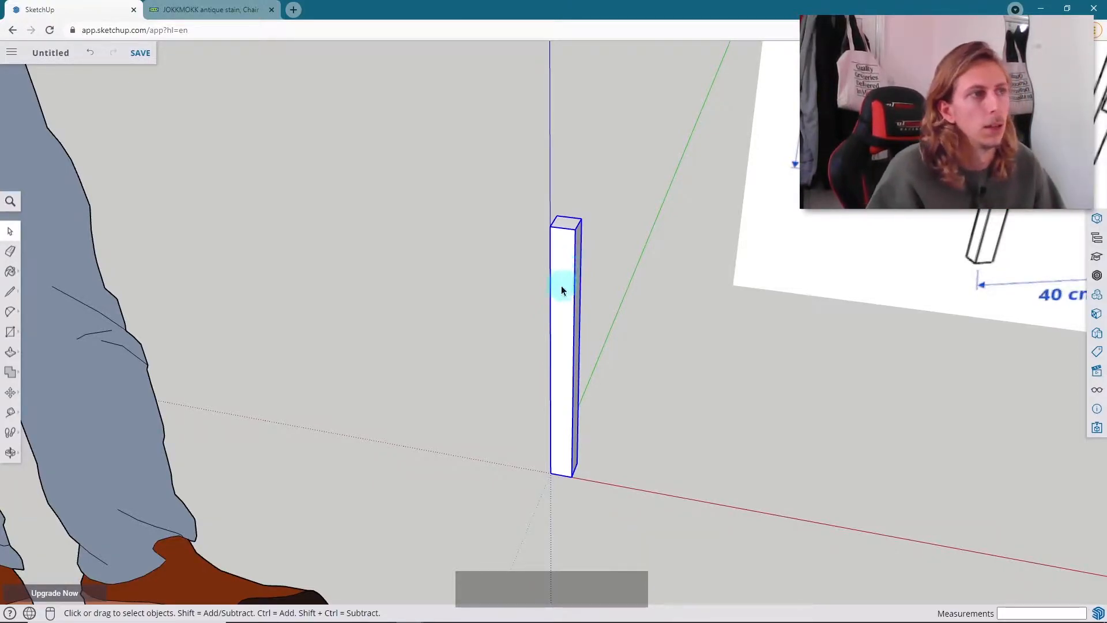
{"action": "double_click", "coordinate": [562, 286]}
{"action": "scroll", "coordinate": [566, 331], "scroll_direction": "down", "scroll_amount": 3}
{"action": "middle_click_drag", "start_coordinate": [600, 346], "coordinate": [582, 329]}
{"action": "middle_click_drag", "start_coordinate": [483, 296], "coordinate": [549, 245]}
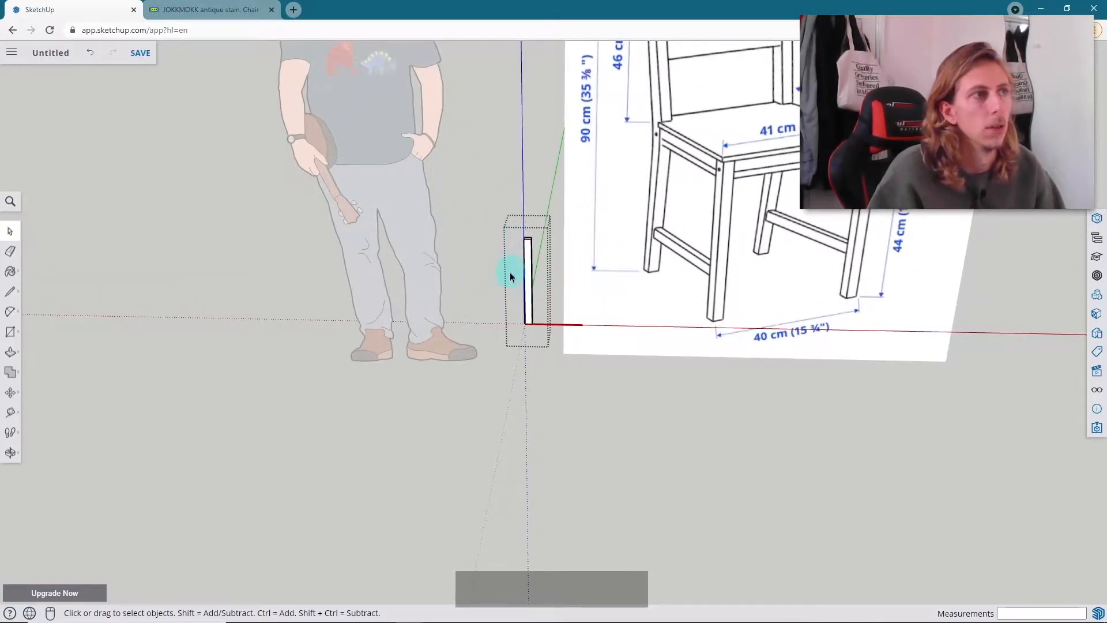
{"action": "scroll", "coordinate": [522, 278], "scroll_direction": "up", "scroll_amount": 5}
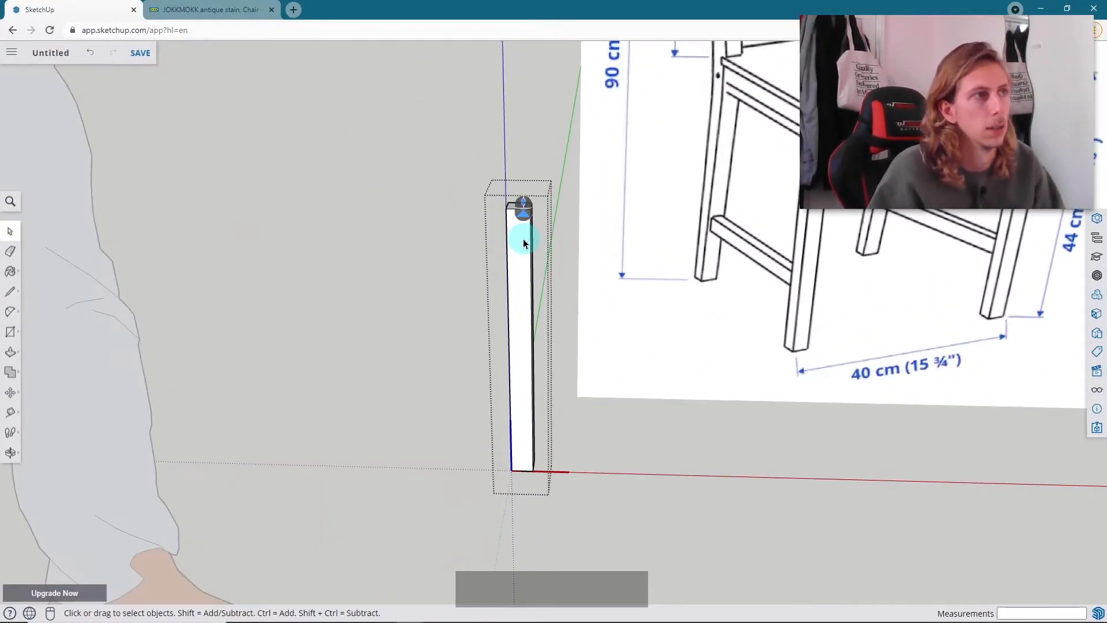
- Try Push/Pull on the leg's front face, cancel the operation and close the component
{"action": "key", "text": "p"}
{"action": "left_click", "coordinate": [521, 236]}
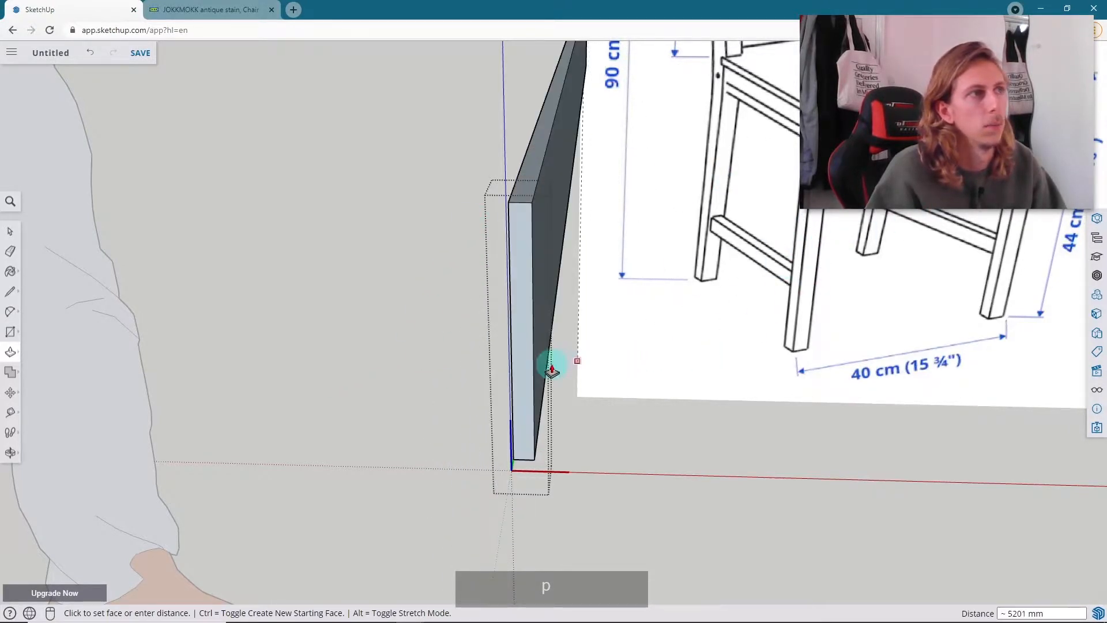
{"action": "key", "text": "Escape"}
{"action": "middle_click_drag", "start_coordinate": [662, 289], "coordinate": [622, 280]}
{"action": "key", "text": "Escape"}
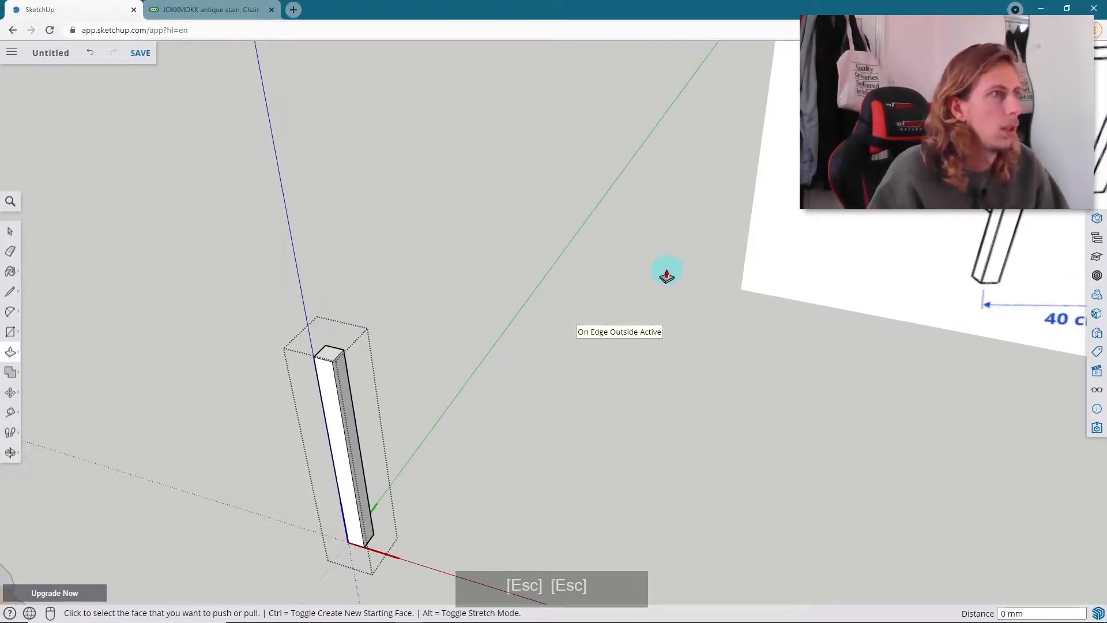
{"action": "scroll", "coordinate": [669, 271], "scroll_direction": "down", "scroll_amount": 2}
{"action": "key", "text": "Escape"}
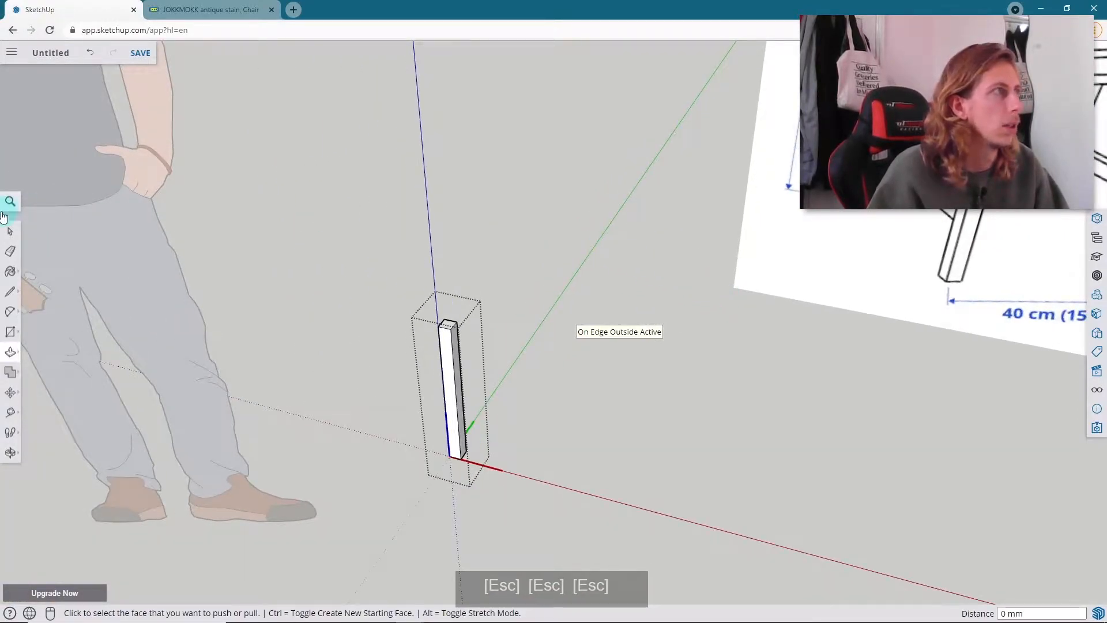
{"action": "key", "text": "space"}
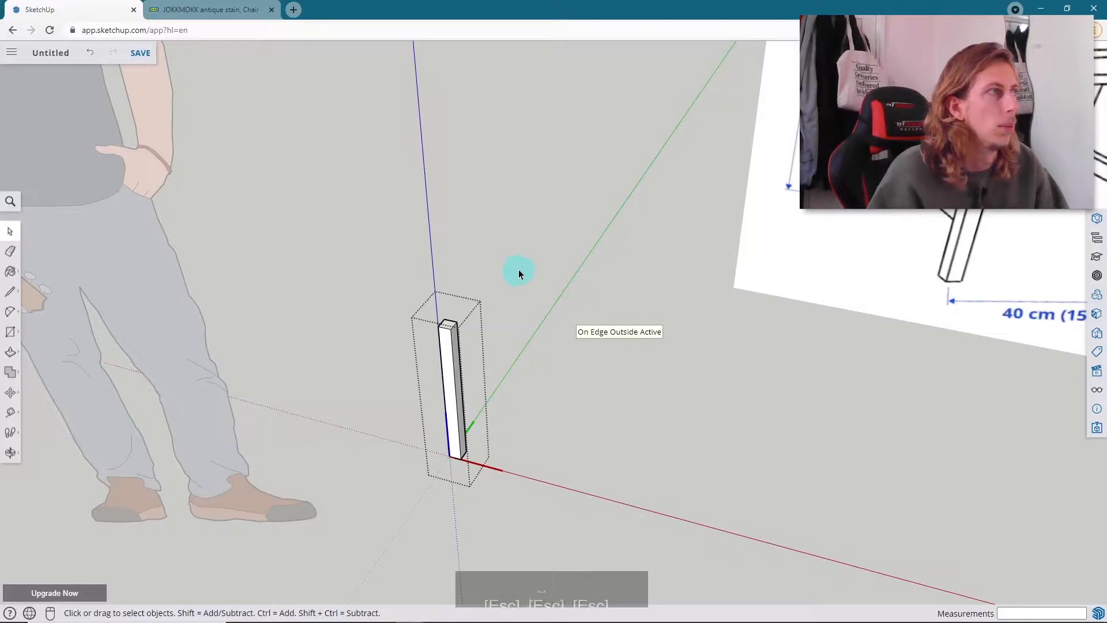
{"action": "left_click", "coordinate": [434, 263]}
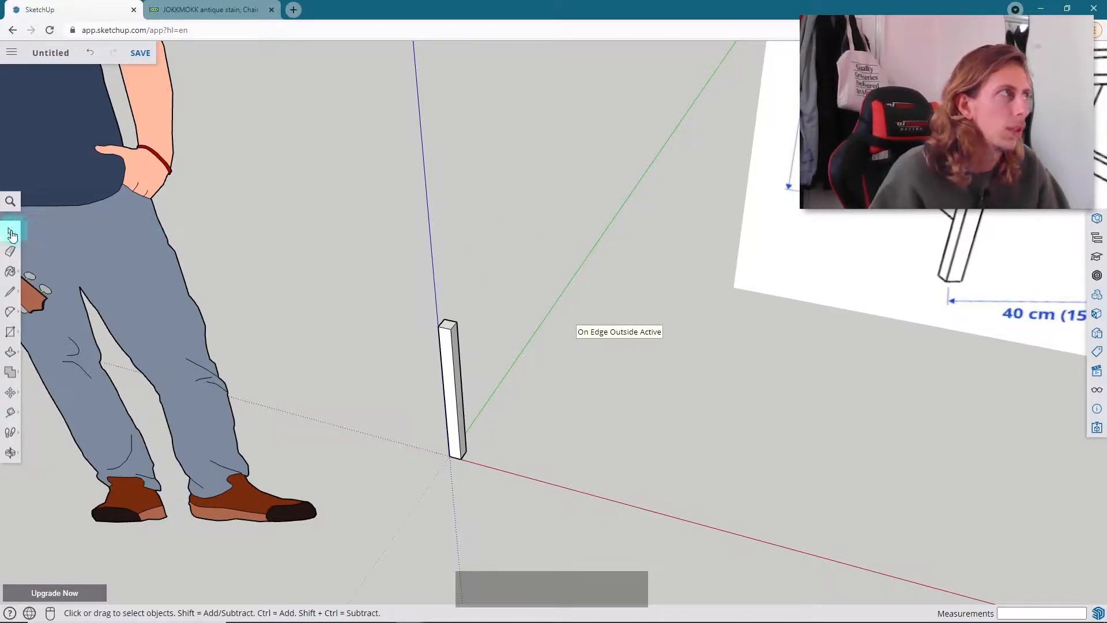
- Select the Leg front component and check the spacing between the front legs in the chair drawing
{"action": "scroll", "coordinate": [472, 291], "scroll_direction": "up", "scroll_amount": 5}
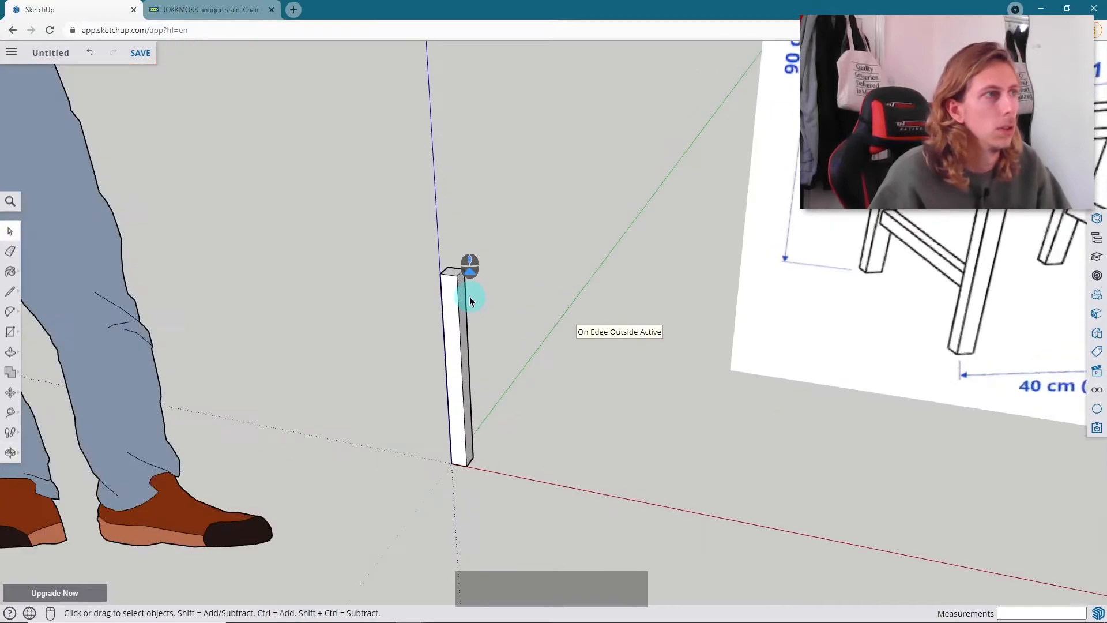
{"action": "left_click", "coordinate": [445, 342]}
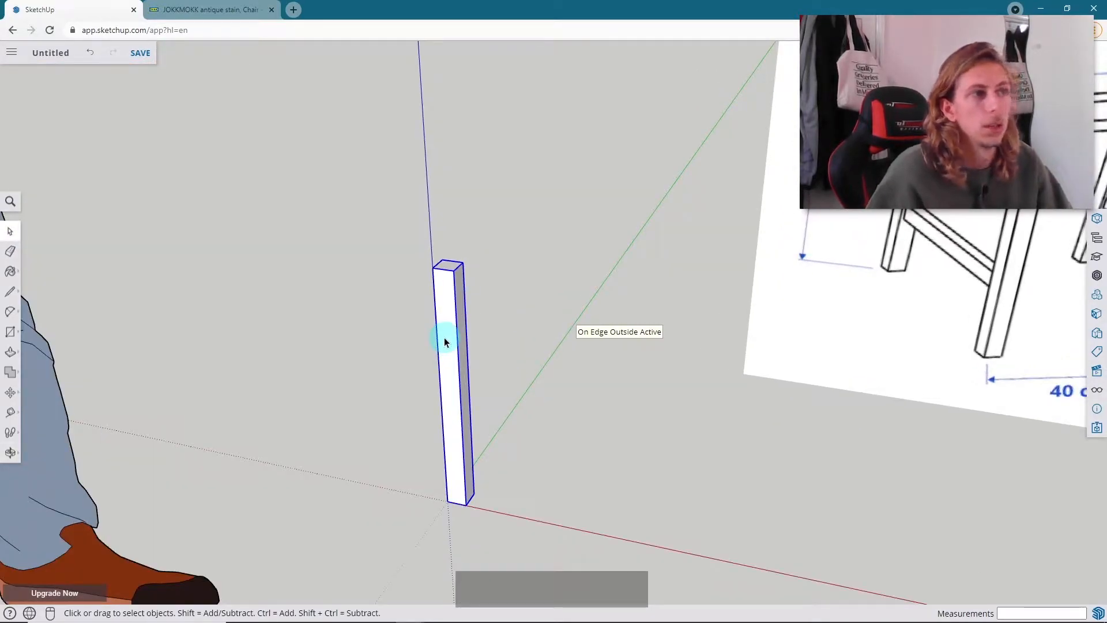
{"action": "scroll", "coordinate": [444, 342], "scroll_direction": "down", "scroll_amount": 5}
{"action": "middle_click_drag", "start_coordinate": [432, 291], "coordinate": [618, 317]}
{"action": "scroll", "coordinate": [558, 293], "scroll_direction": "up", "scroll_amount": 5}
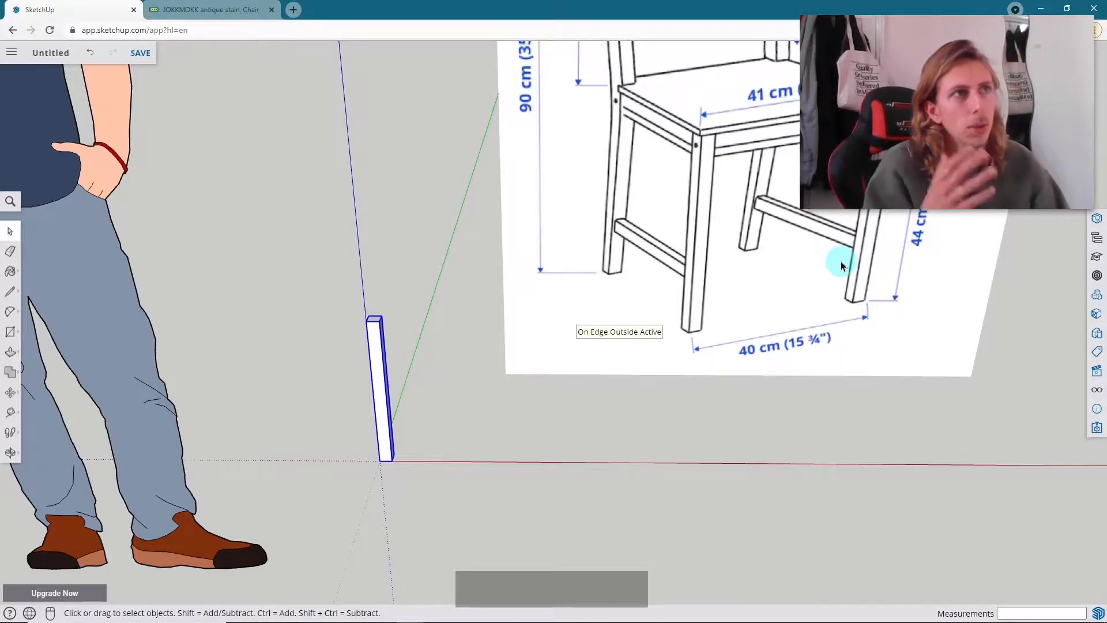
{"action": "scroll", "coordinate": [583, 351], "scroll_direction": "up", "scroll_amount": 3}
{"action": "middle_click_drag", "start_coordinate": [525, 355], "coordinate": [564, 358]}
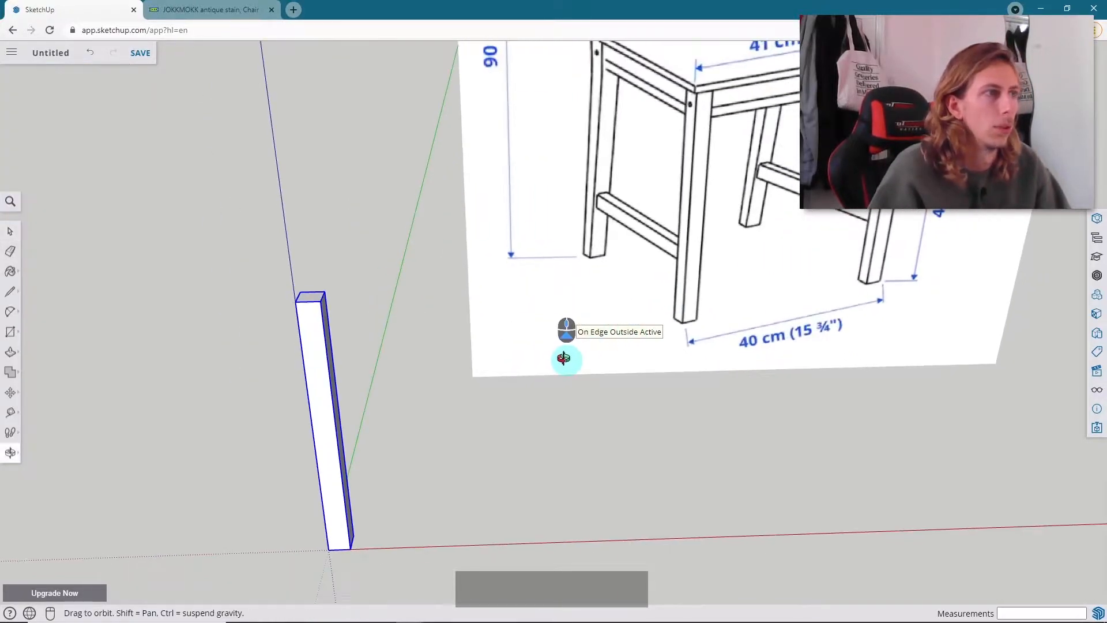
{"action": "scroll", "coordinate": [567, 331], "scroll_direction": "down", "scroll_amount": 4}
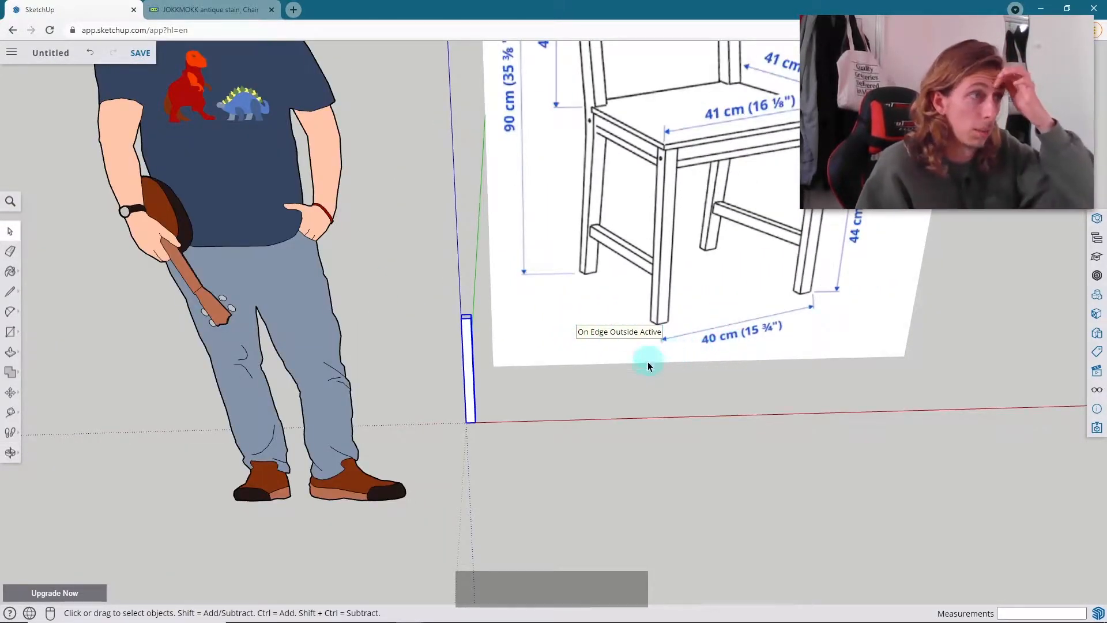
- Draw a 400 mm line from the leg's bottom corner at the origin along the red axis
{"action": "left_click", "coordinate": [12, 294]}
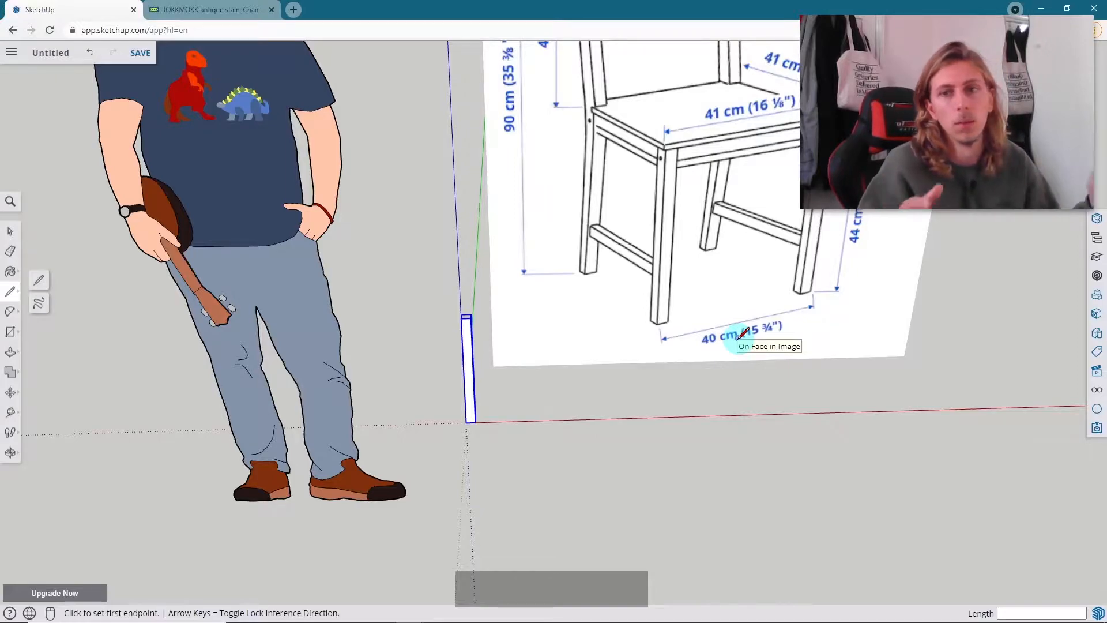
{"action": "scroll", "coordinate": [464, 404], "scroll_direction": "up", "scroll_amount": 2}
{"action": "left_click", "coordinate": [466, 427]}
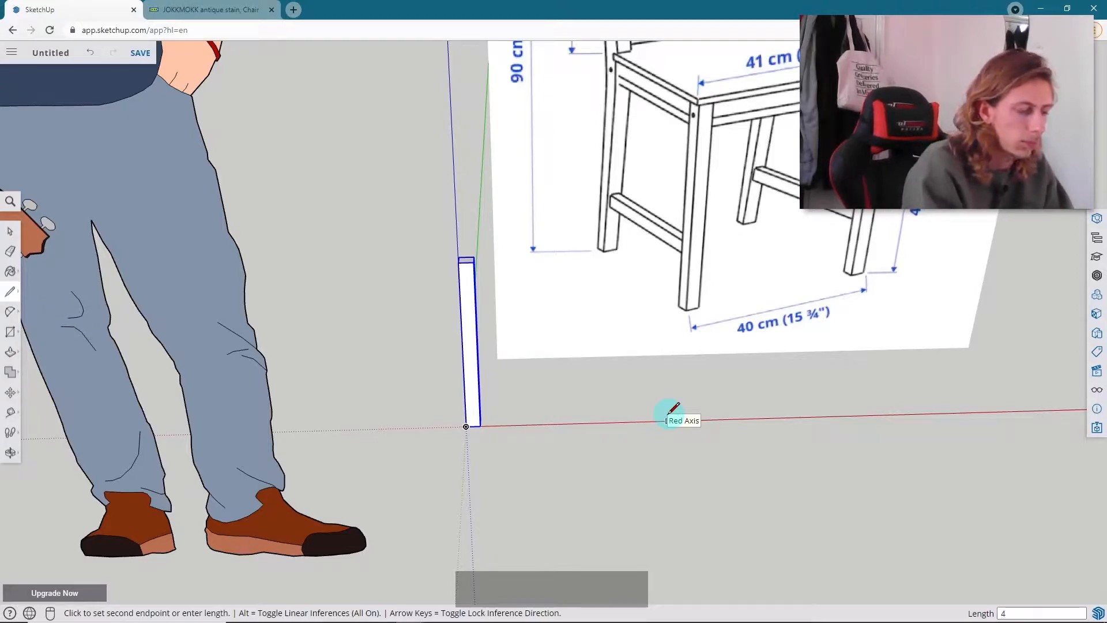
{"action": "key", "text": "Return"}
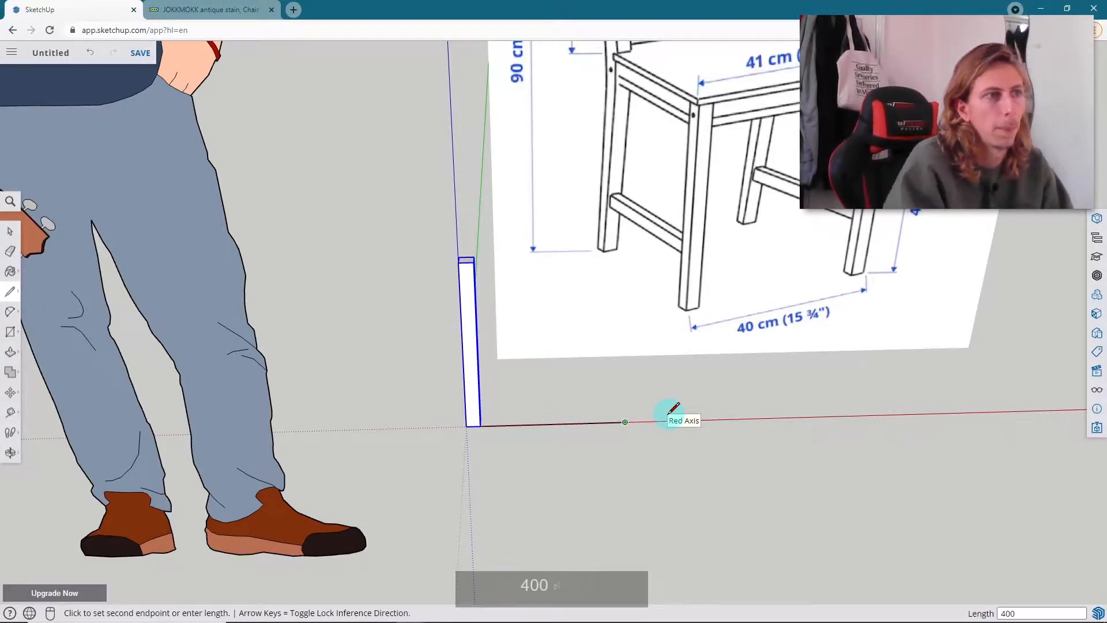
{"action": "key", "text": "Escape"}
{"action": "scroll", "coordinate": [571, 381], "scroll_direction": "up", "scroll_amount": 3}
{"action": "key", "text": "space"}
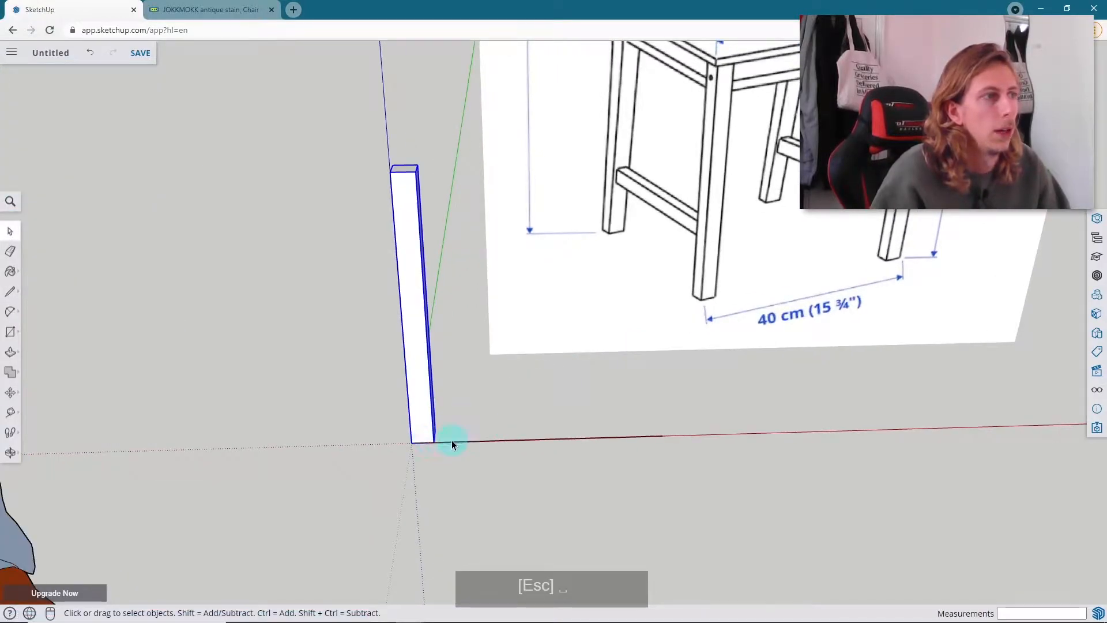
- Copy the front leg by its outer bottom corner to the end of the 400 mm line
{"action": "key", "text": "m"}
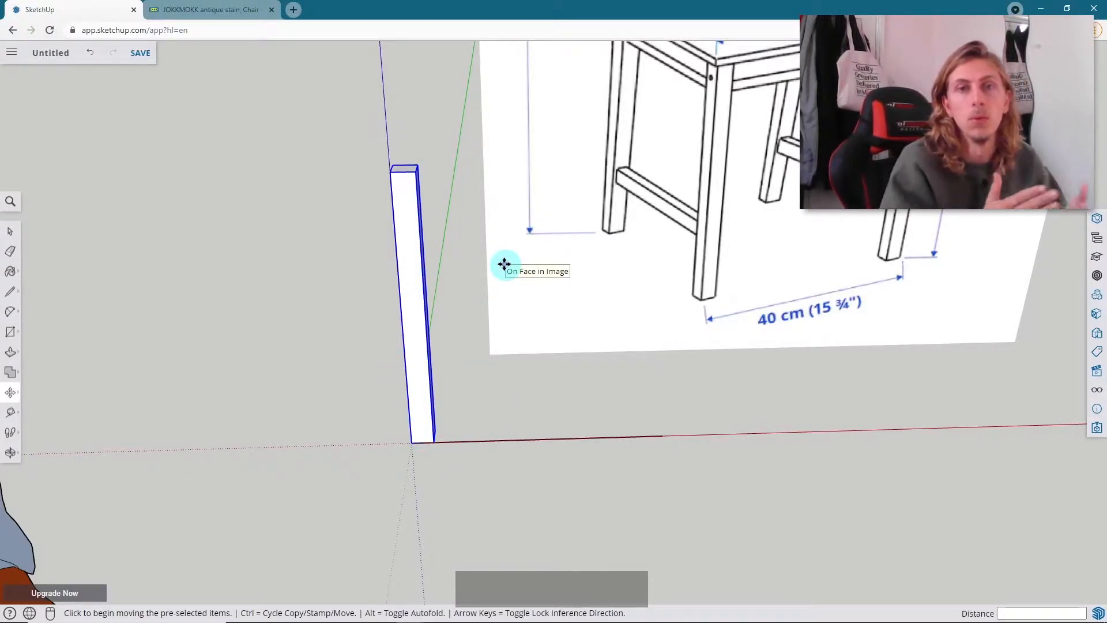
{"action": "middle_click_drag", "start_coordinate": [425, 363], "coordinate": [314, 497]}
{"action": "left_click", "coordinate": [314, 497]}
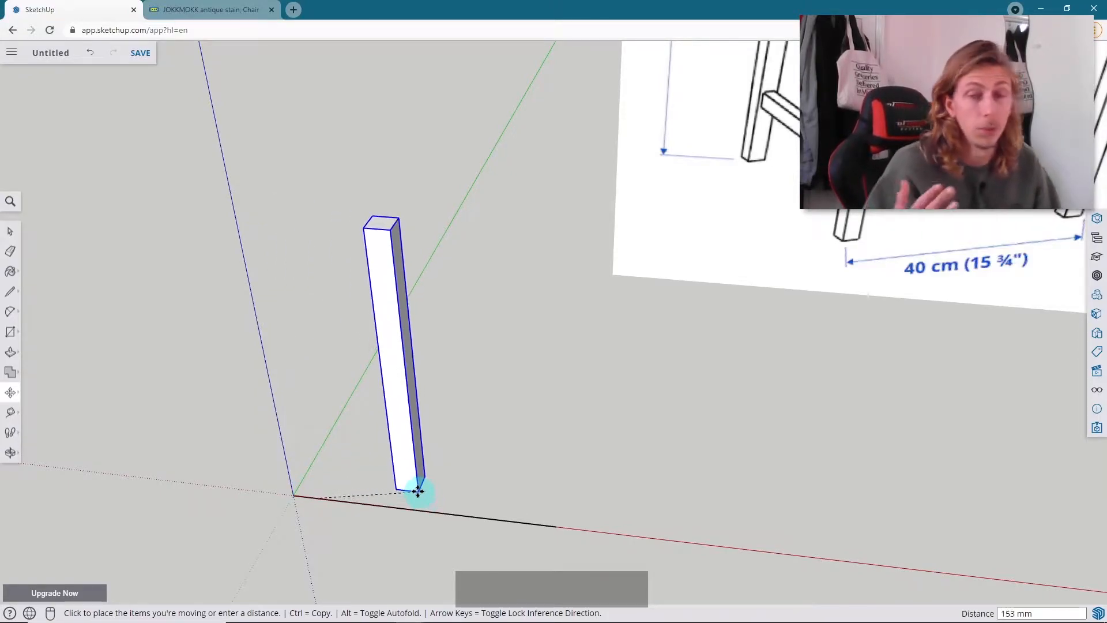
{"action": "key", "text": "ctrl"}
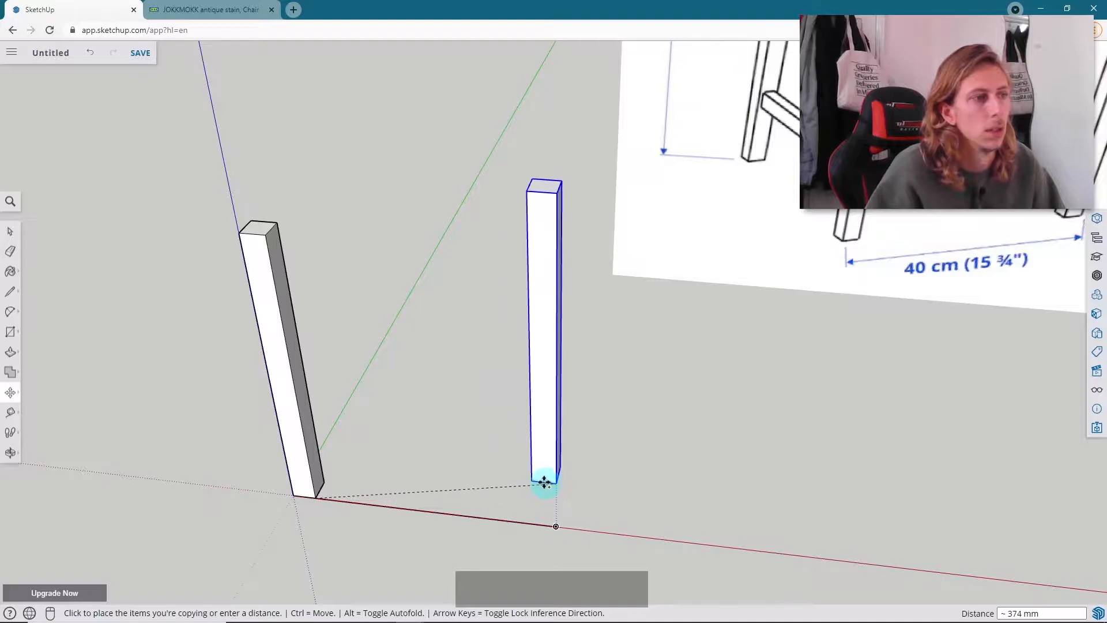
{"action": "left_click", "coordinate": [557, 529]}
- Examine the two front legs from several angles and check the depth and height dimensions in the chair drawing
{"action": "middle_click_drag", "start_coordinate": [734, 477], "coordinate": [487, 295]}
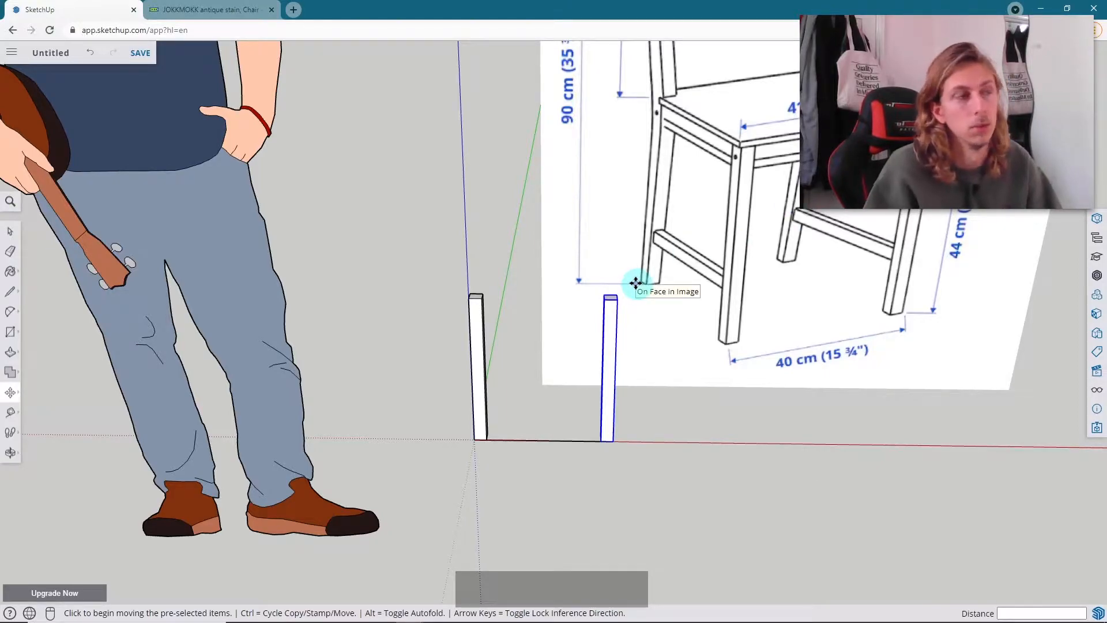
{"action": "middle_click_drag", "start_coordinate": [396, 309], "coordinate": [531, 284]}
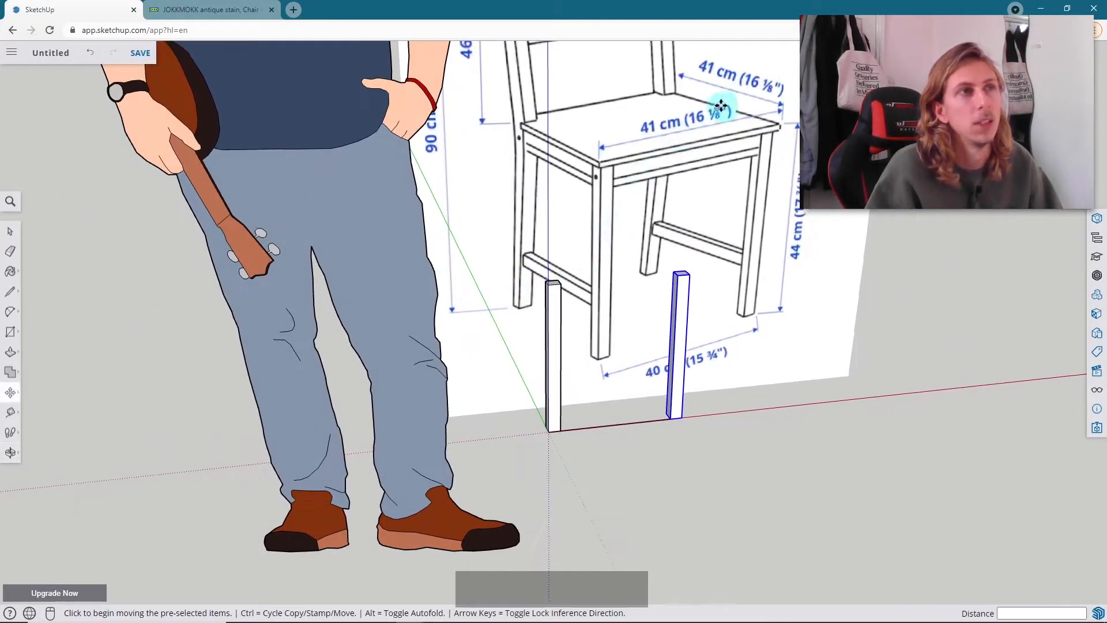
{"action": "scroll", "coordinate": [628, 299], "scroll_direction": "up", "scroll_amount": 3}
{"action": "scroll", "coordinate": [690, 302], "scroll_direction": "down", "scroll_amount": 6}
{"action": "middle_click_drag", "start_coordinate": [679, 297], "coordinate": [501, 280]}
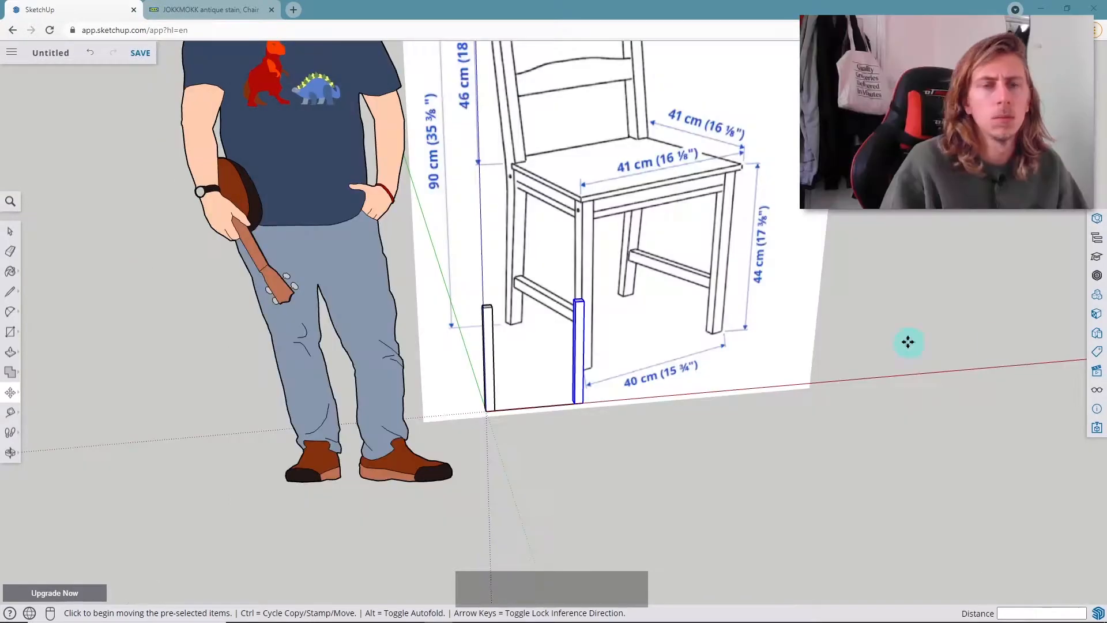
{"action": "mouse_move", "coordinate": [762, 240]}
{"action": "middle_mouse_down"}
{"action": "mouse_move", "coordinate": [581, 216]}
{"action": "mouse_move", "coordinate": [699, 205]}
{"action": "mouse_move", "coordinate": [627, 226]}
{"action": "mouse_move", "coordinate": [737, 247]}
{"action": "middle_mouse_up"}
{"action": "scroll", "coordinate": [672, 243], "scroll_direction": "down", "scroll_amount": 5}
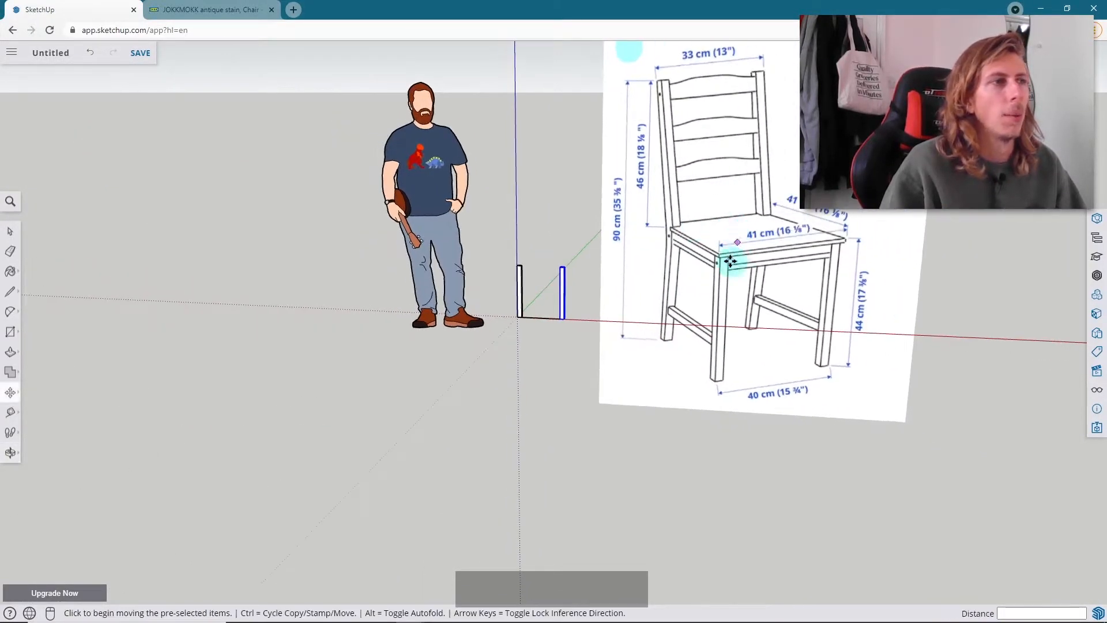
{"action": "scroll", "coordinate": [528, 277], "scroll_direction": "up", "scroll_amount": 3}
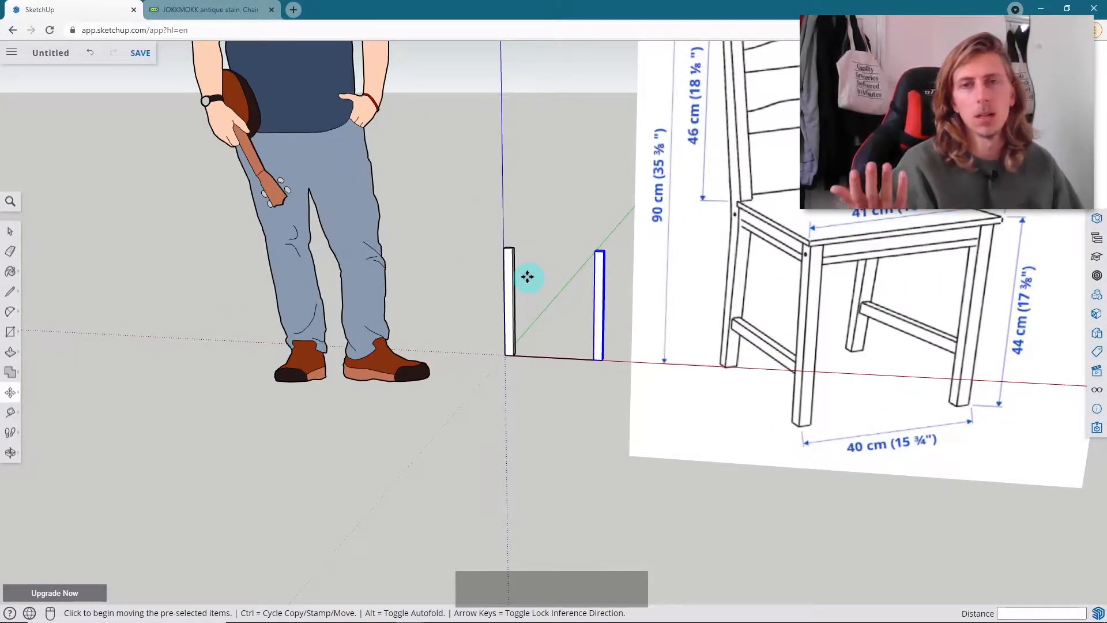
{"action": "middle_click_drag", "start_coordinate": [729, 244], "coordinate": [720, 314]}
{"action": "middle_click_drag", "start_coordinate": [681, 162], "coordinate": [642, 209]}
{"action": "scroll", "coordinate": [641, 209], "scroll_direction": "down", "scroll_amount": 3}
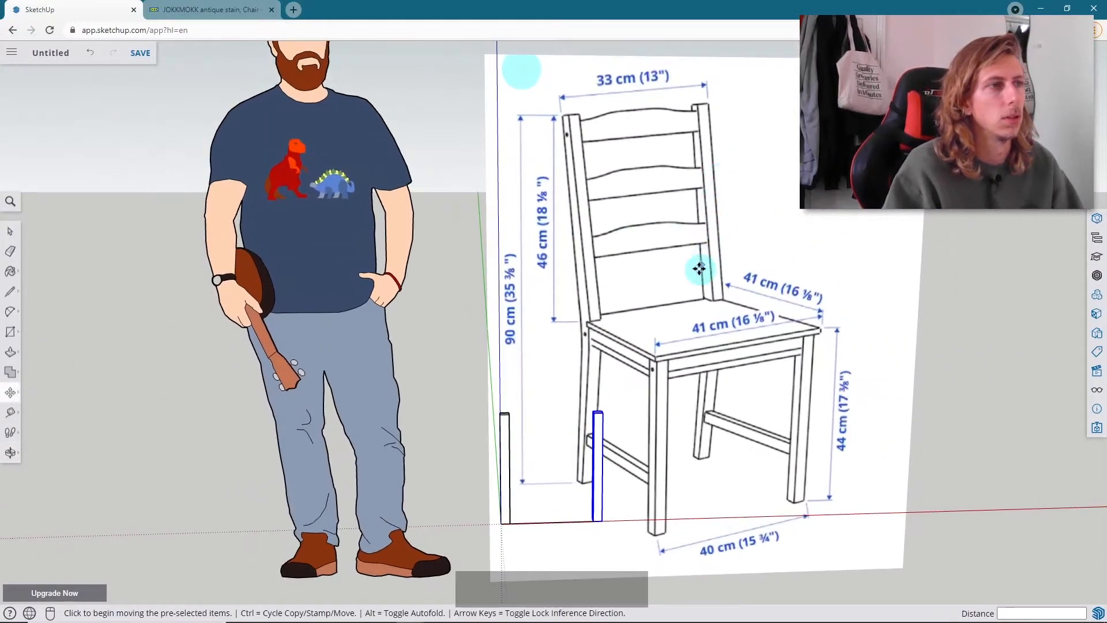
{"action": "key", "text": "space"}
{"action": "scroll", "coordinate": [710, 258], "scroll_direction": "down", "scroll_amount": 3}
{"action": "middle_click_drag", "start_coordinate": [710, 257], "coordinate": [724, 296]}
{"action": "scroll", "coordinate": [725, 297], "scroll_direction": "up", "scroll_amount": 5}
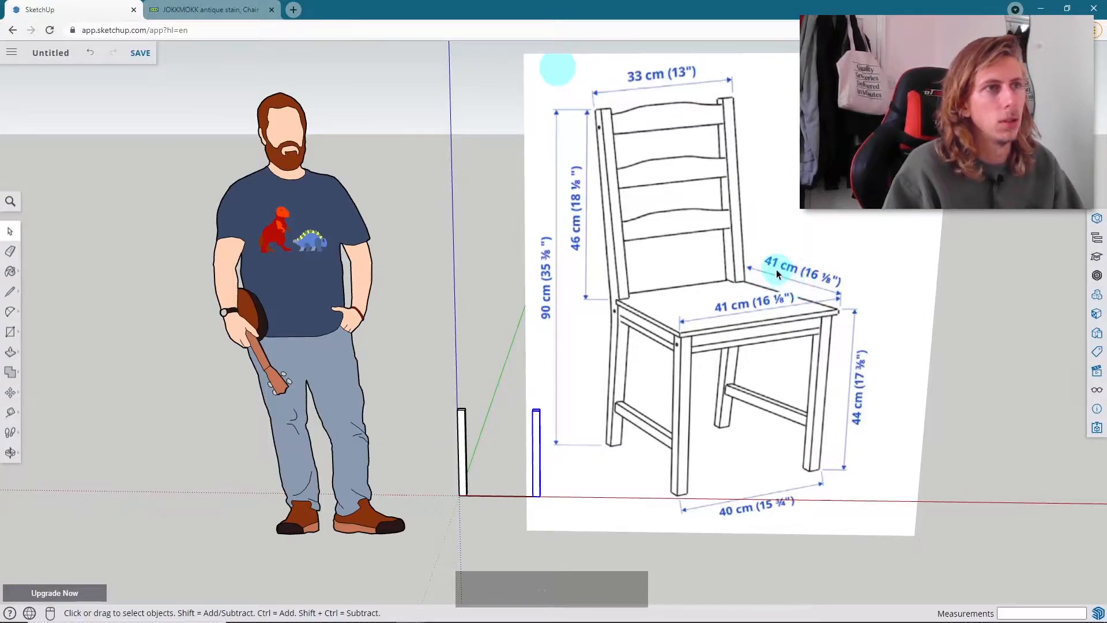
{"action": "scroll", "coordinate": [482, 329], "scroll_direction": "down", "scroll_amount": 3}
{"action": "middle_click_drag", "start_coordinate": [482, 329], "coordinate": [359, 465]}
{"action": "scroll", "coordinate": [220, 459], "scroll_direction": "up", "scroll_amount": 3}
{"action": "middle_click_drag", "start_coordinate": [220, 460], "coordinate": [222, 413]}
- Draw a 410 mm line from the first leg's bottom corner at the origin along the green axis
{"action": "key", "text": "l"}
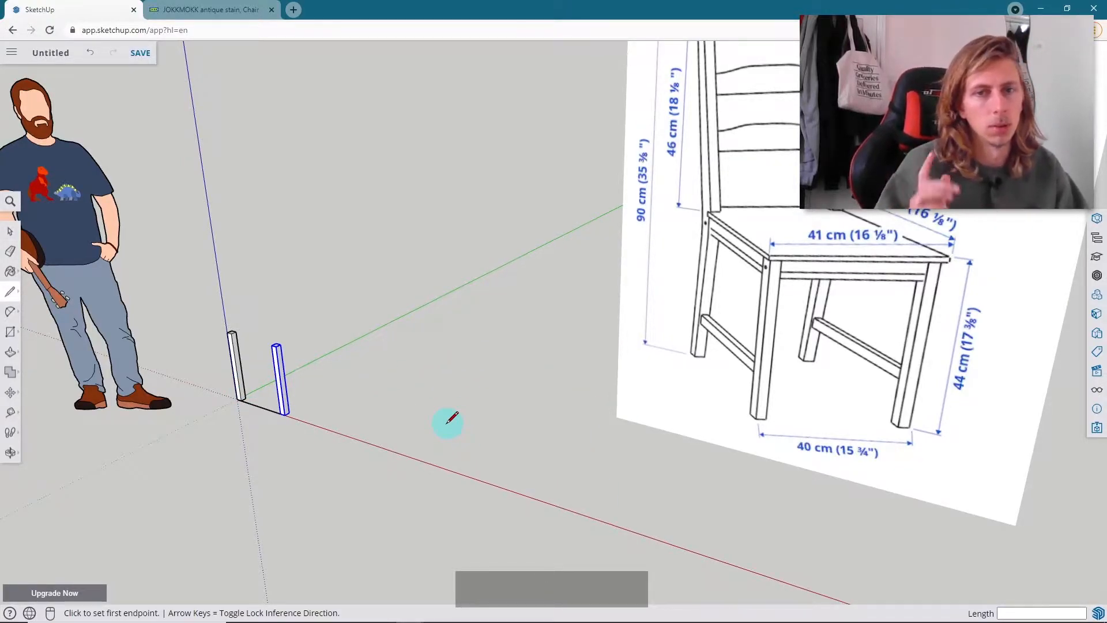
{"action": "middle_click_drag", "start_coordinate": [203, 444], "coordinate": [858, 390]}
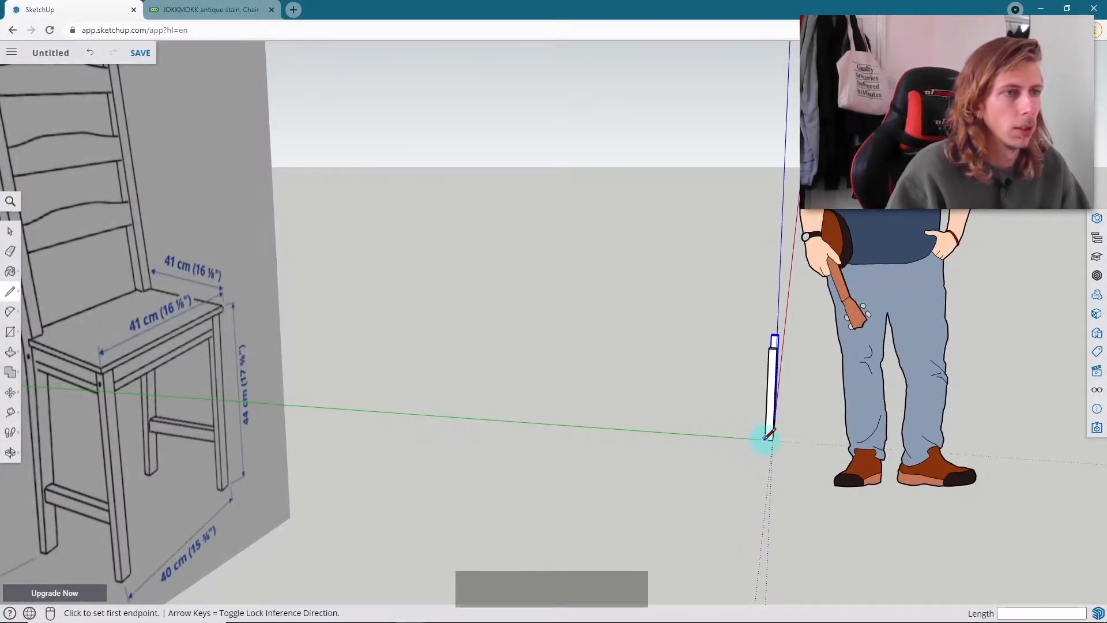
{"action": "left_click", "coordinate": [773, 440]}
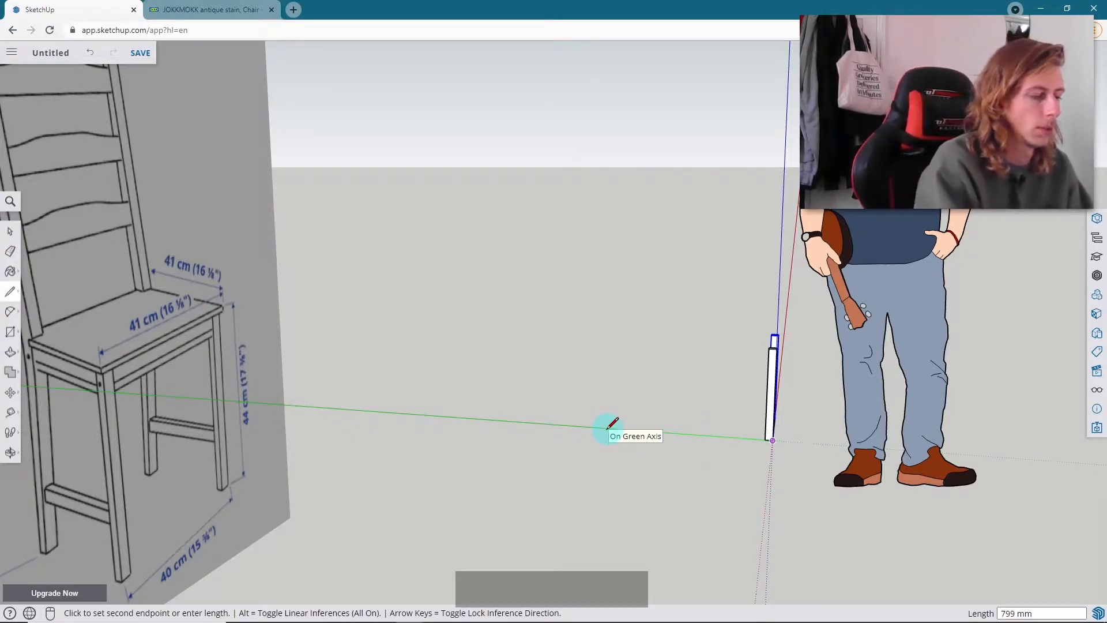
{"action": "key", "text": "Return"}
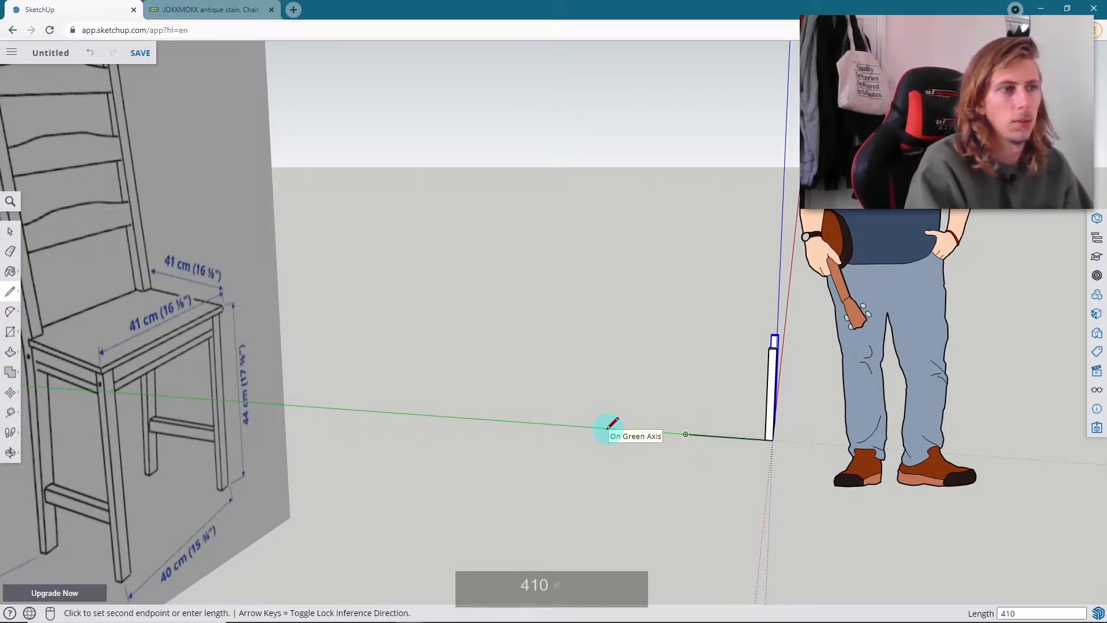
- Select both front legs, copy them by the first leg's rear bottom corner to the end of the 410 mm line, and clear the selection
{"action": "middle_click_drag", "start_coordinate": [684, 397], "coordinate": [358, 427]}
{"action": "middle_click_drag", "start_coordinate": [517, 415], "coordinate": [484, 390]}
{"action": "left_click", "coordinate": [458, 392]}
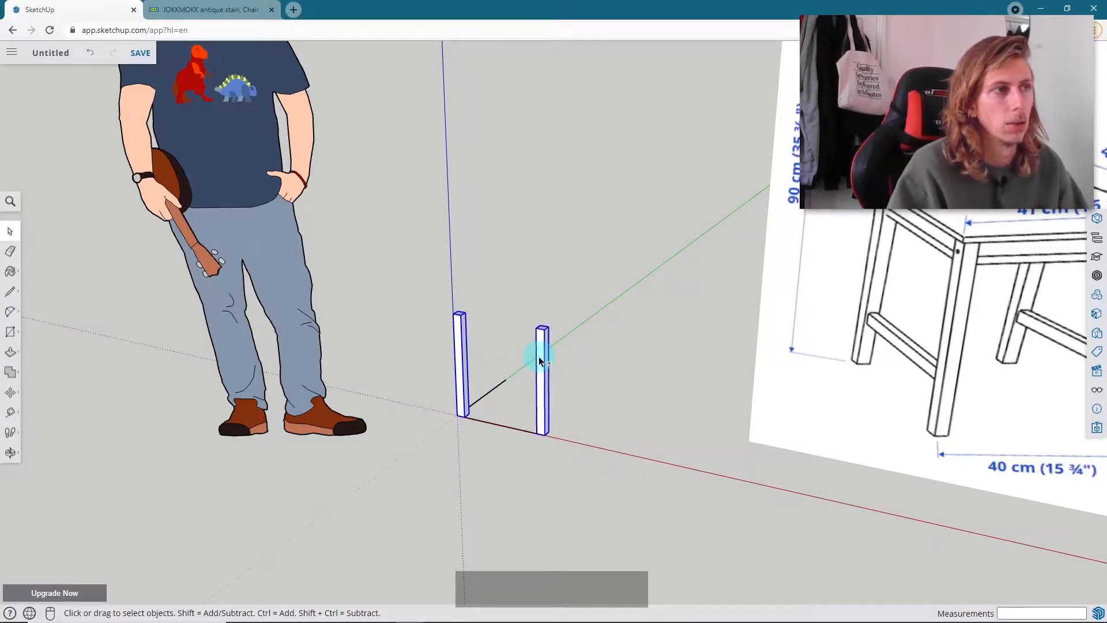
{"action": "left_click", "coordinate": [545, 375], "text": "shift"}
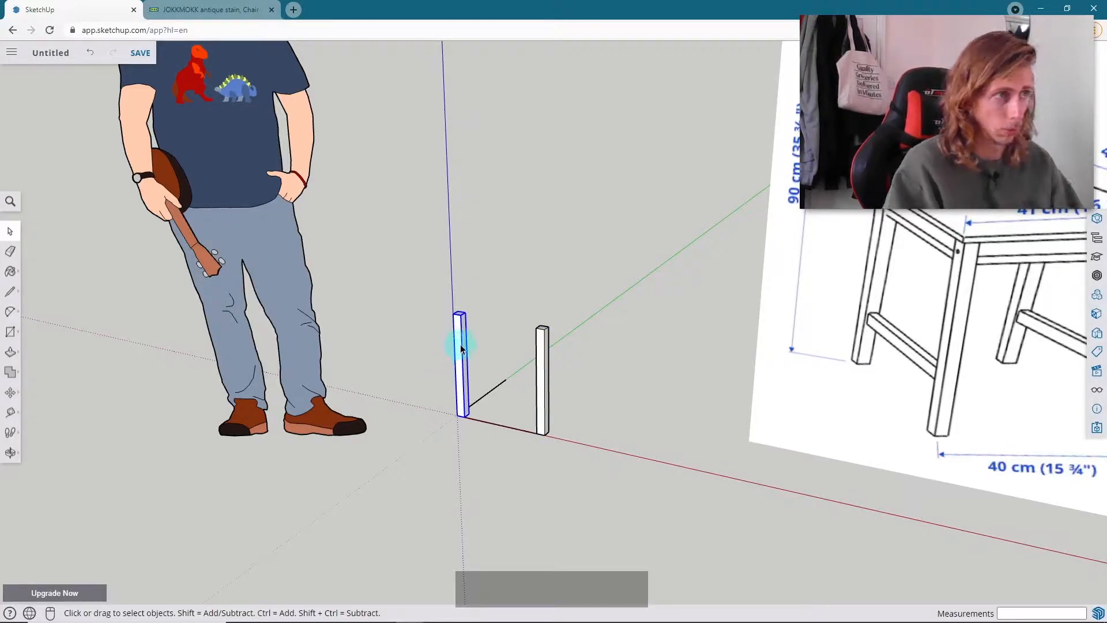
{"action": "left_click", "coordinate": [544, 364], "text": "shift"}
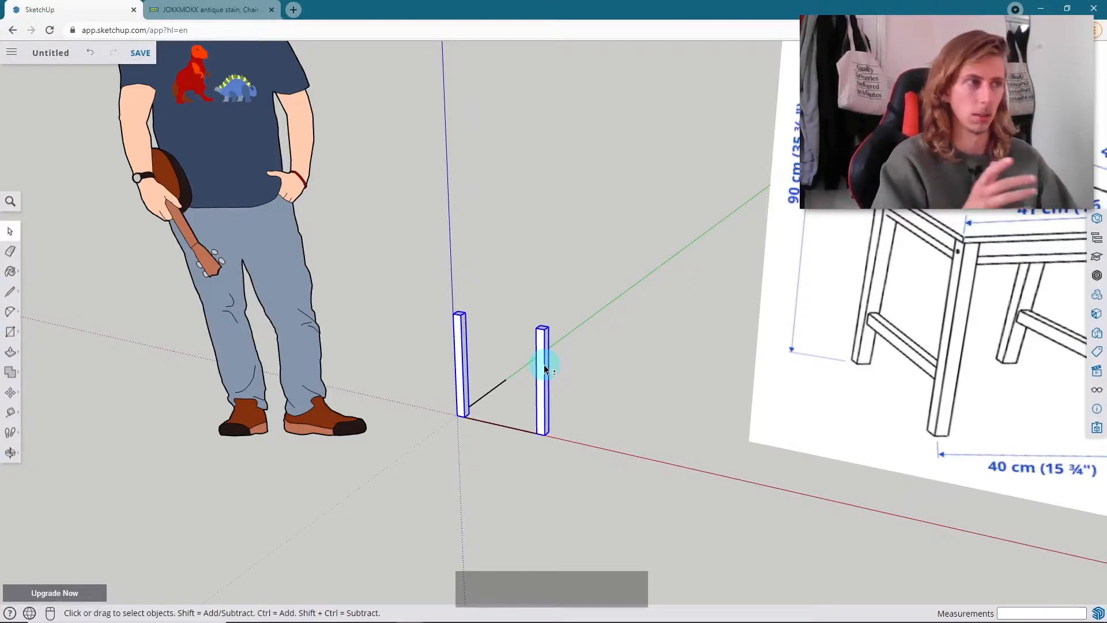
{"action": "middle_click_drag", "start_coordinate": [544, 364], "coordinate": [621, 371]}
{"action": "key", "text": "m"}
{"action": "scroll", "coordinate": [635, 375], "scroll_direction": "up", "scroll_amount": 3}
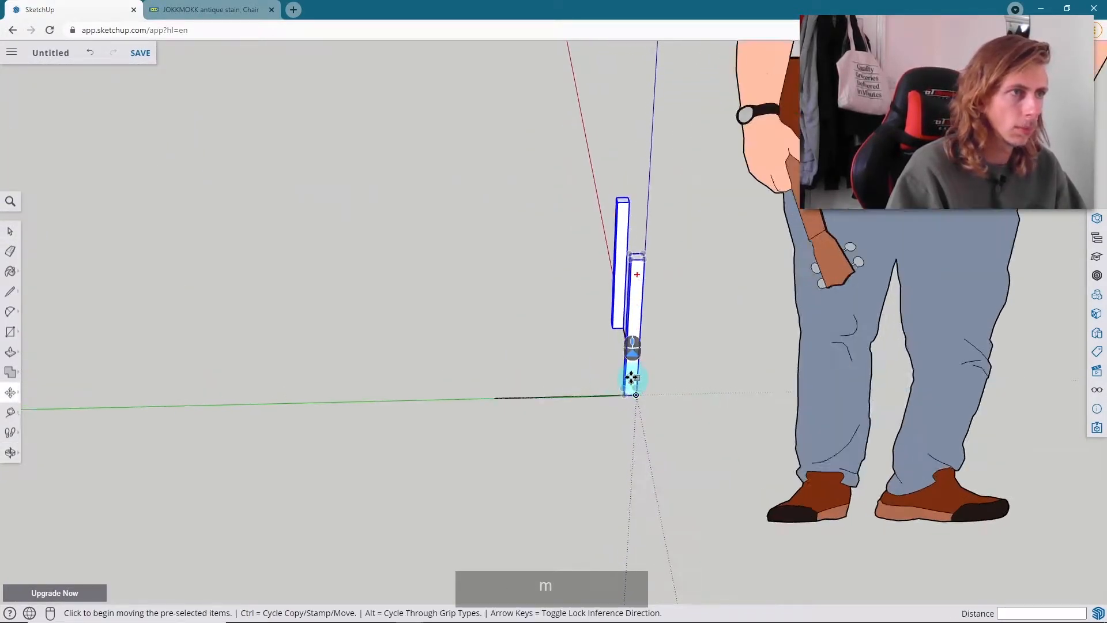
{"action": "scroll", "coordinate": [625, 395], "scroll_direction": "up", "scroll_amount": 4}
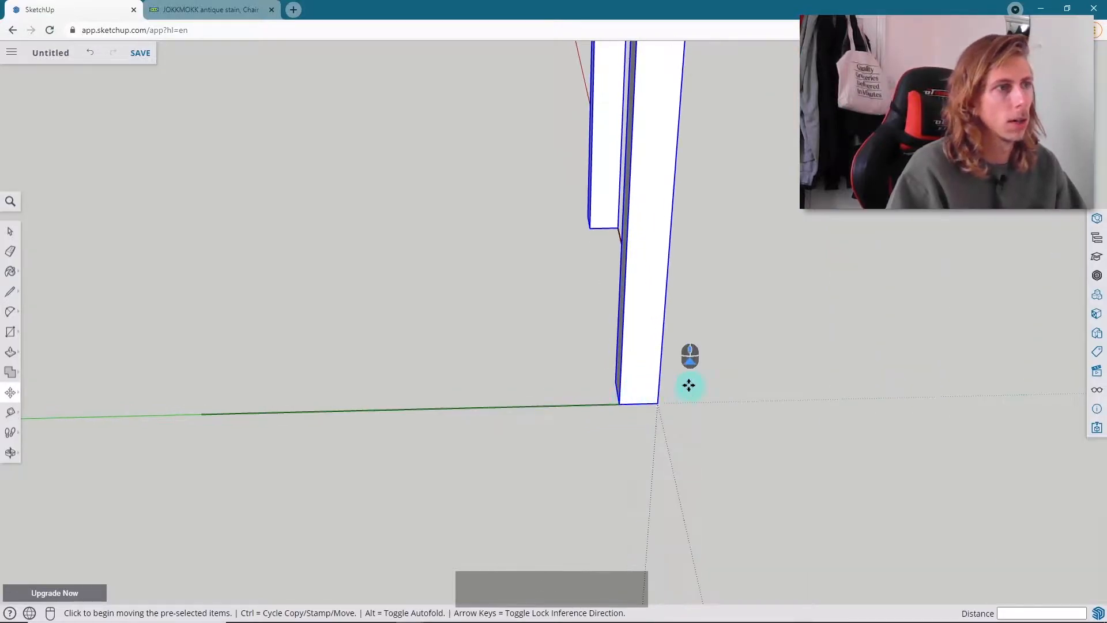
{"action": "left_click", "coordinate": [562, 409]}
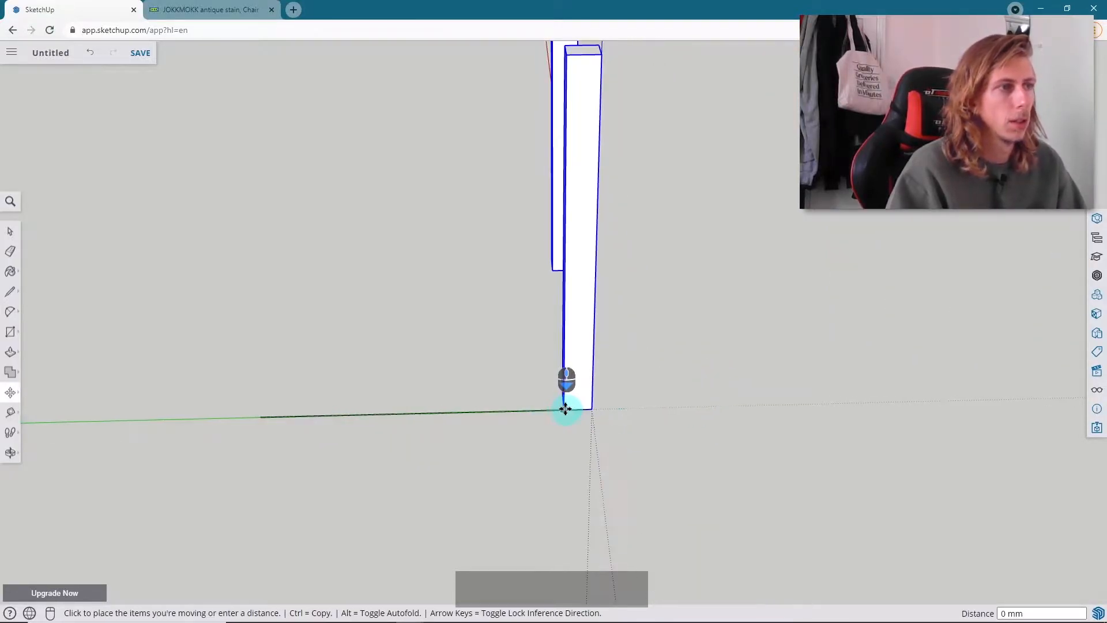
{"action": "scroll", "coordinate": [485, 386], "scroll_direction": "down", "scroll_amount": 4}
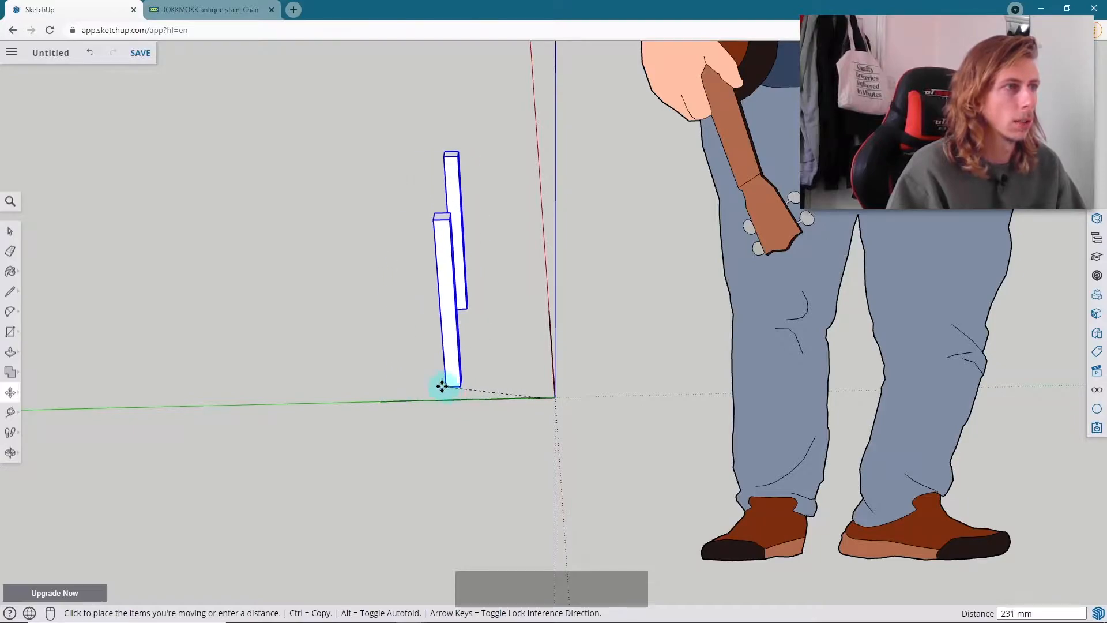
{"action": "key", "text": "ctrl"}
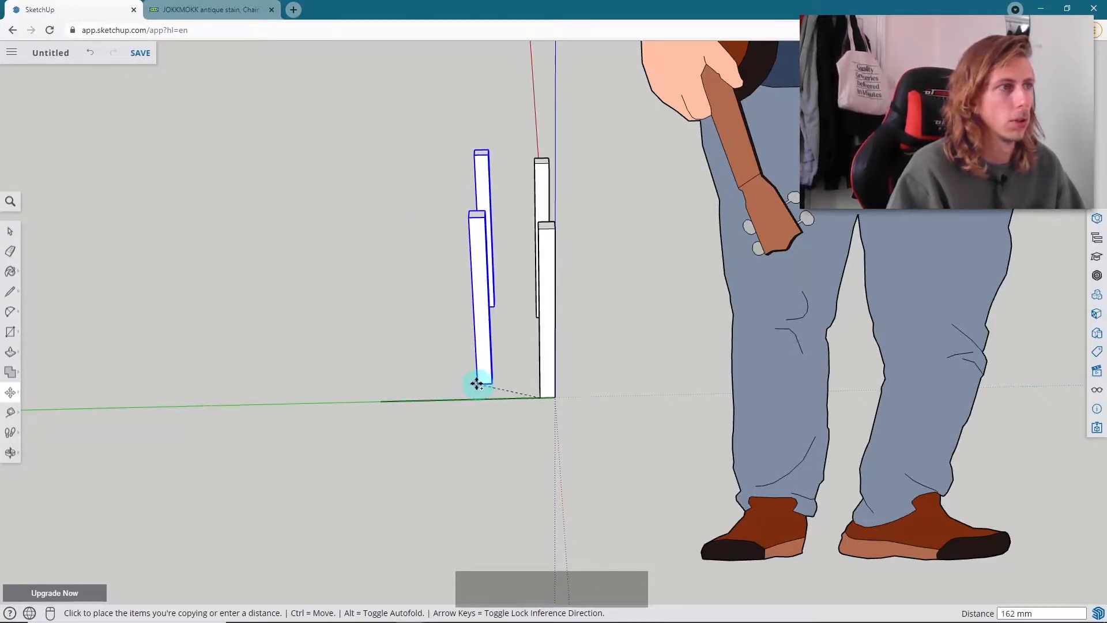
{"action": "left_click", "coordinate": [383, 400]}
{"action": "middle_click_drag", "start_coordinate": [521, 361], "coordinate": [512, 291]}
{"action": "middle_click_drag", "start_coordinate": [628, 264], "coordinate": [570, 327]}
{"action": "left_click", "coordinate": [517, 225]}
- Compare the four legs with the chair drawing and look at the chair photos on the IKEA JOKKMOKK product page
{"action": "scroll", "coordinate": [517, 302], "scroll_direction": "down", "scroll_amount": 3}
{"action": "mouse_move", "coordinate": [517, 301]}
{"action": "middle_mouse_down"}
{"action": "mouse_move", "coordinate": [536, 249]}
{"action": "mouse_move", "coordinate": [531, 304]}
{"action": "middle_mouse_up"}
{"action": "scroll", "coordinate": [565, 184], "scroll_direction": "up", "scroll_amount": 2}
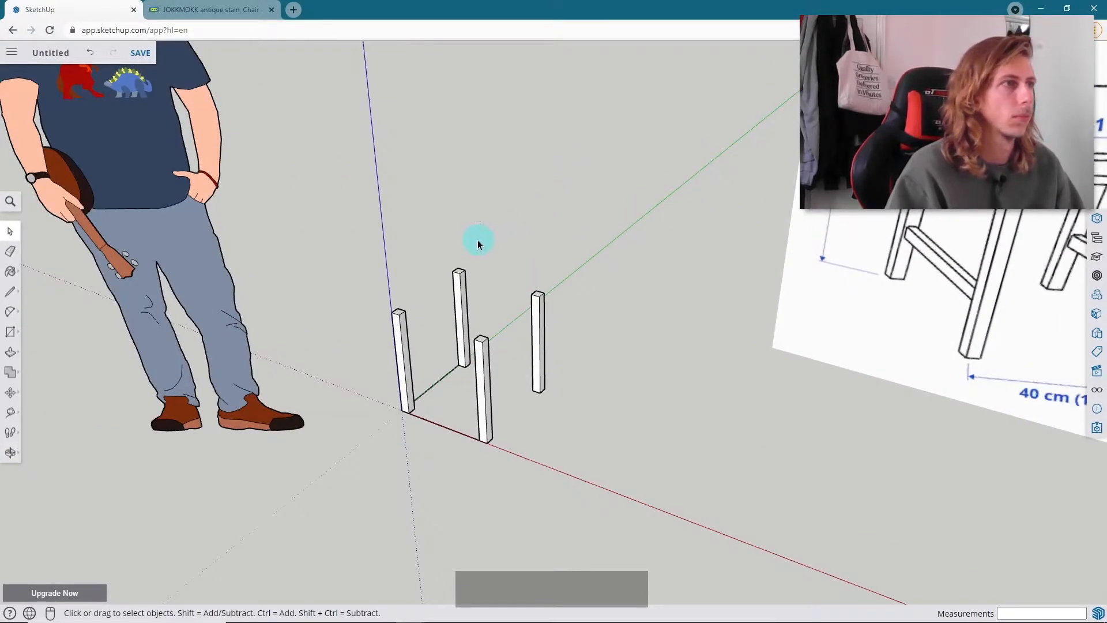
{"action": "scroll", "coordinate": [467, 247], "scroll_direction": "down", "scroll_amount": 3}
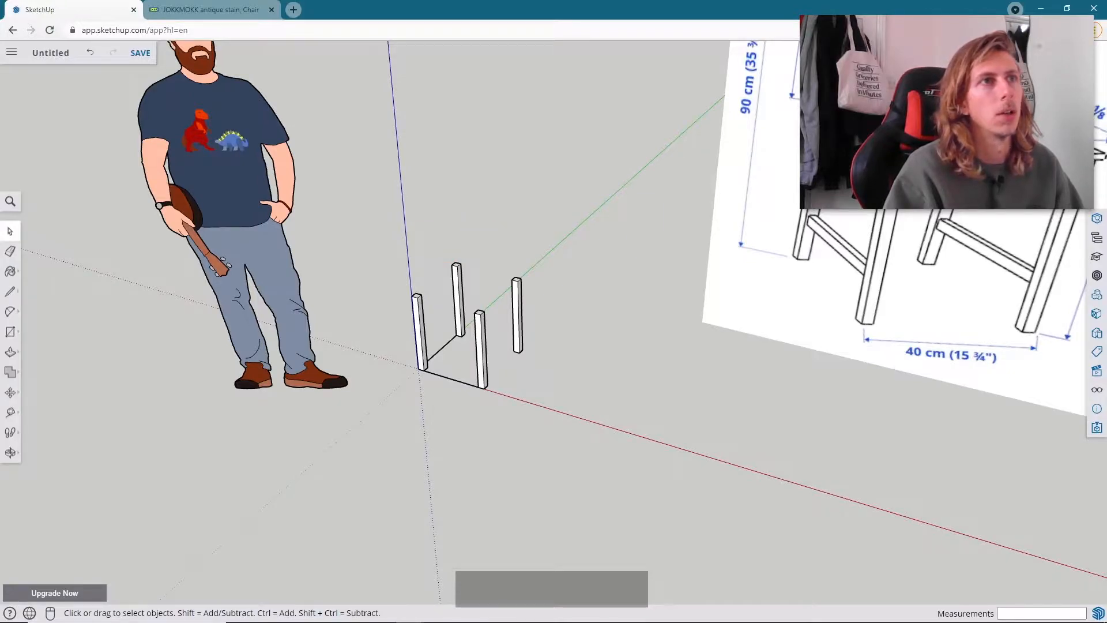
{"action": "mouse_move", "coordinate": [594, 205]}
{"action": "middle_mouse_down"}
{"action": "mouse_move", "coordinate": [677, 218]}
{"action": "mouse_move", "coordinate": [656, 286]}
{"action": "middle_mouse_up"}
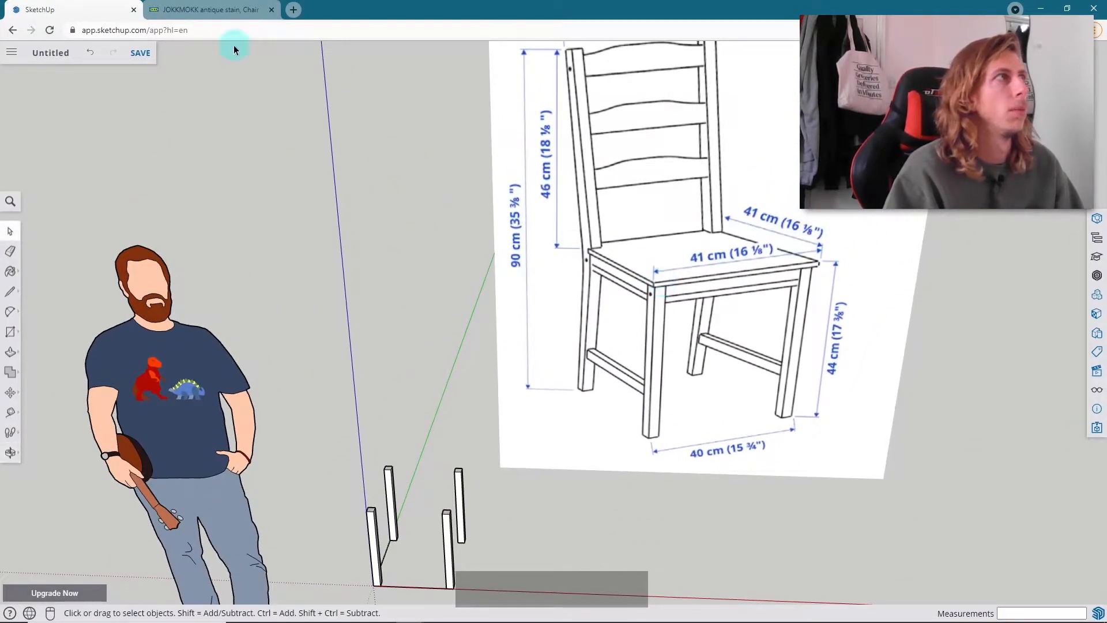
{"action": "left_click", "coordinate": [241, 10]}
{"action": "scroll", "coordinate": [589, 164], "scroll_direction": "up", "scroll_amount": 5}
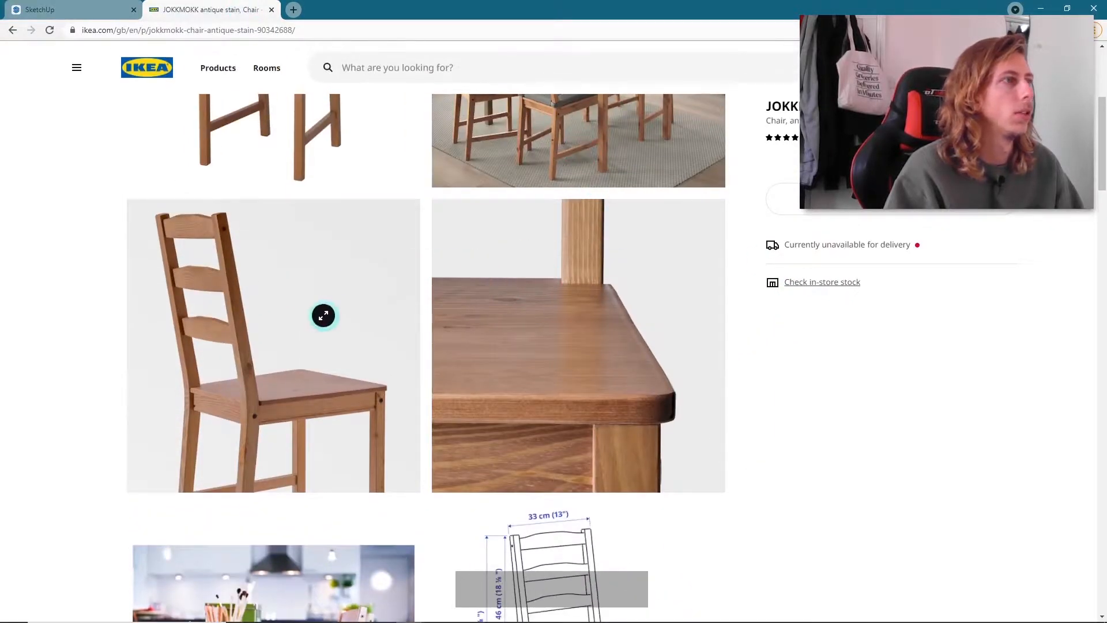
- Review the seat and leg photos and the dimension drawing on the IKEA page, and return to SketchUp
{"action": "scroll", "coordinate": [561, 427], "scroll_direction": "up", "scroll_amount": 4}
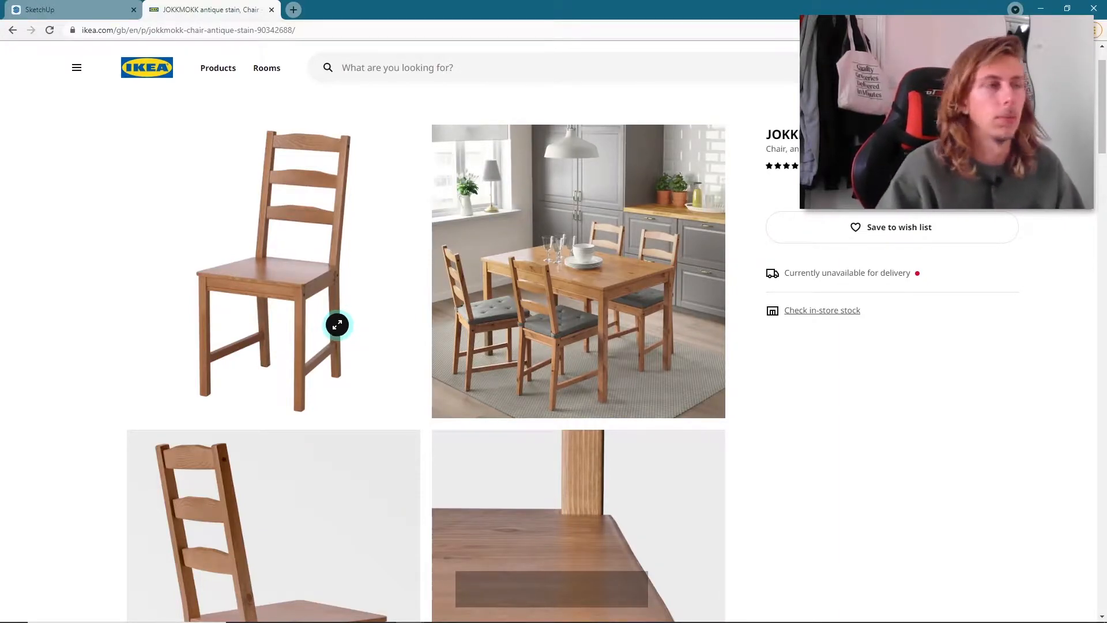
{"action": "scroll", "coordinate": [510, 403], "scroll_direction": "down", "scroll_amount": 9}
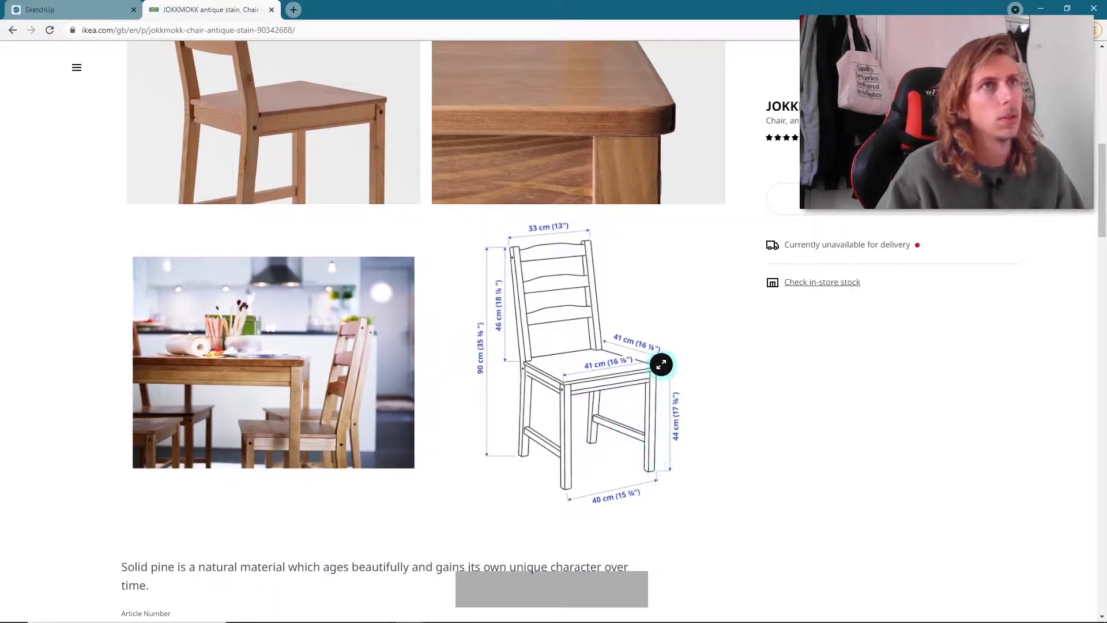
{"action": "left_click", "coordinate": [41, 10]}
- Draw the seat rectangle across the leg tops, from the origin leg's outer front corner to the diagonally opposite rear leg's outer corner
{"action": "scroll", "coordinate": [476, 443], "scroll_direction": "down", "scroll_amount": 2}
{"action": "mouse_move", "coordinate": [433, 498]}
{"action": "middle_mouse_down"}
{"action": "mouse_move", "coordinate": [484, 297]}
{"action": "mouse_move", "coordinate": [490, 363]}
{"action": "mouse_move", "coordinate": [448, 394]}
{"action": "mouse_move", "coordinate": [389, 351]}
{"action": "middle_mouse_up"}
{"action": "scroll", "coordinate": [493, 372], "scroll_direction": "up", "scroll_amount": 4}
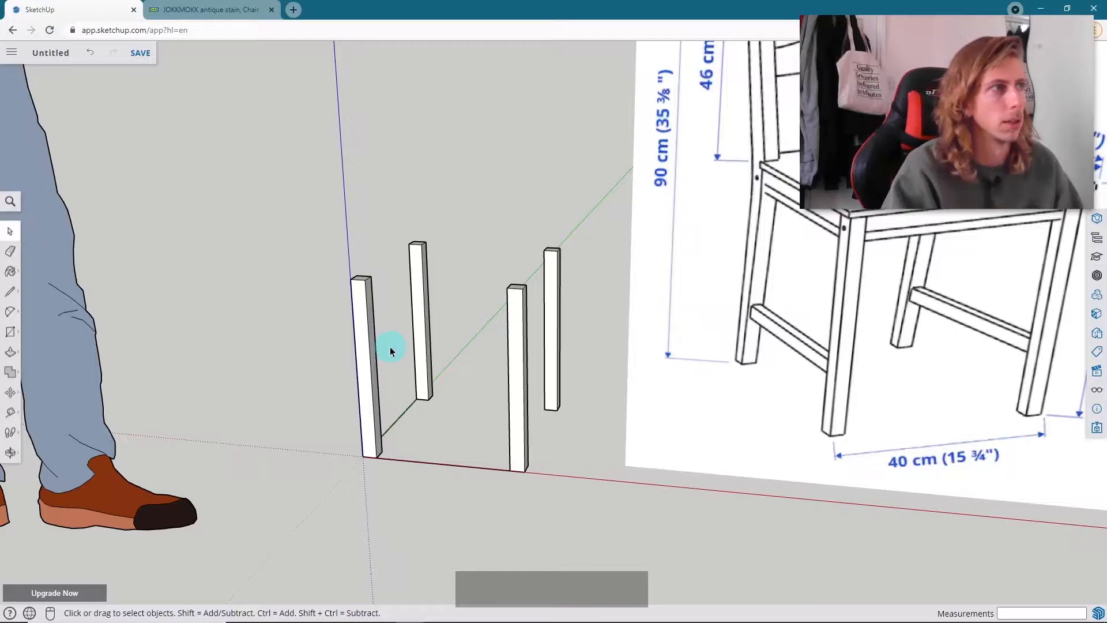
{"action": "middle_click_drag", "start_coordinate": [391, 352], "coordinate": [465, 458]}
{"action": "key", "text": "r"}
{"action": "middle_click_drag", "start_coordinate": [451, 352], "coordinate": [410, 396]}
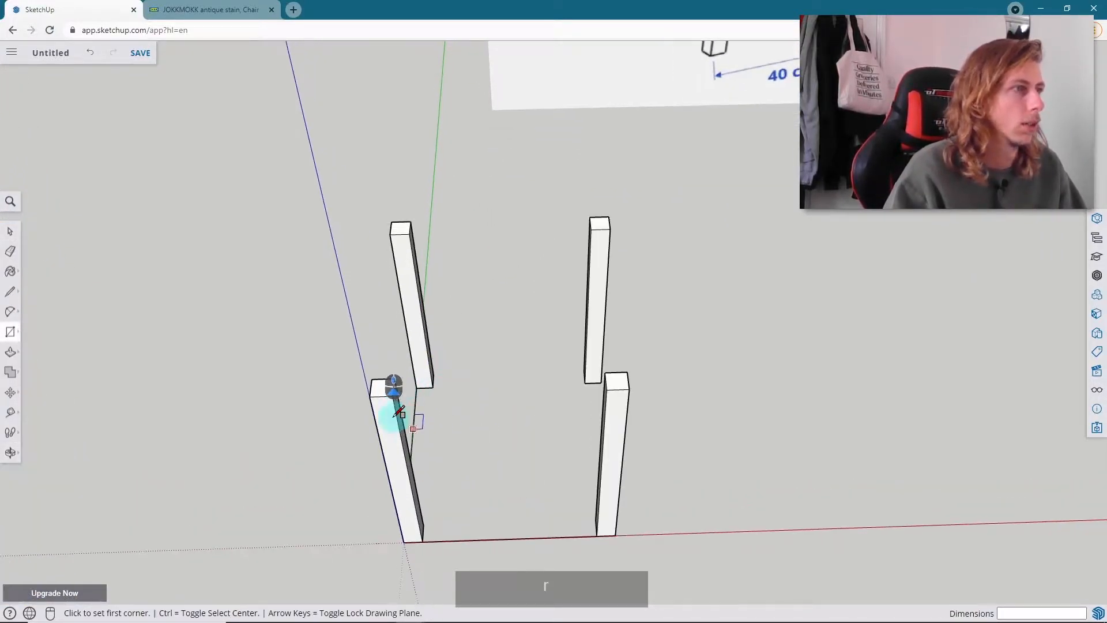
{"action": "left_click", "coordinate": [369, 397]}
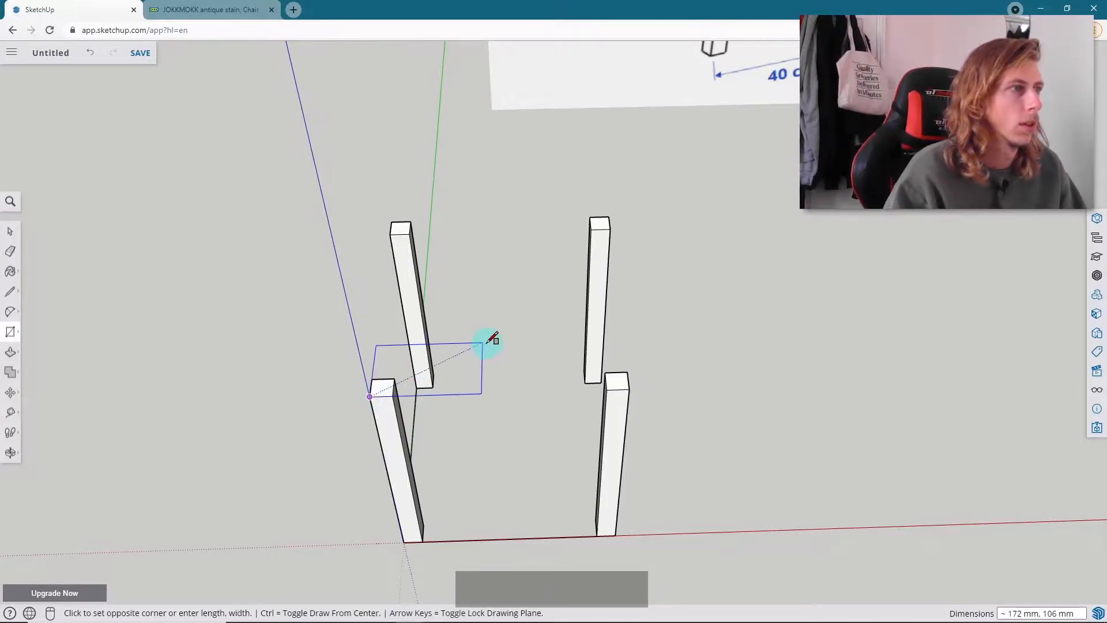
{"action": "left_click", "coordinate": [609, 217]}
{"action": "key", "text": "space"}
- Select the seat rectangle's face with its edges and make it a group
{"action": "middle_click_drag", "start_coordinate": [574, 317], "coordinate": [455, 234]}
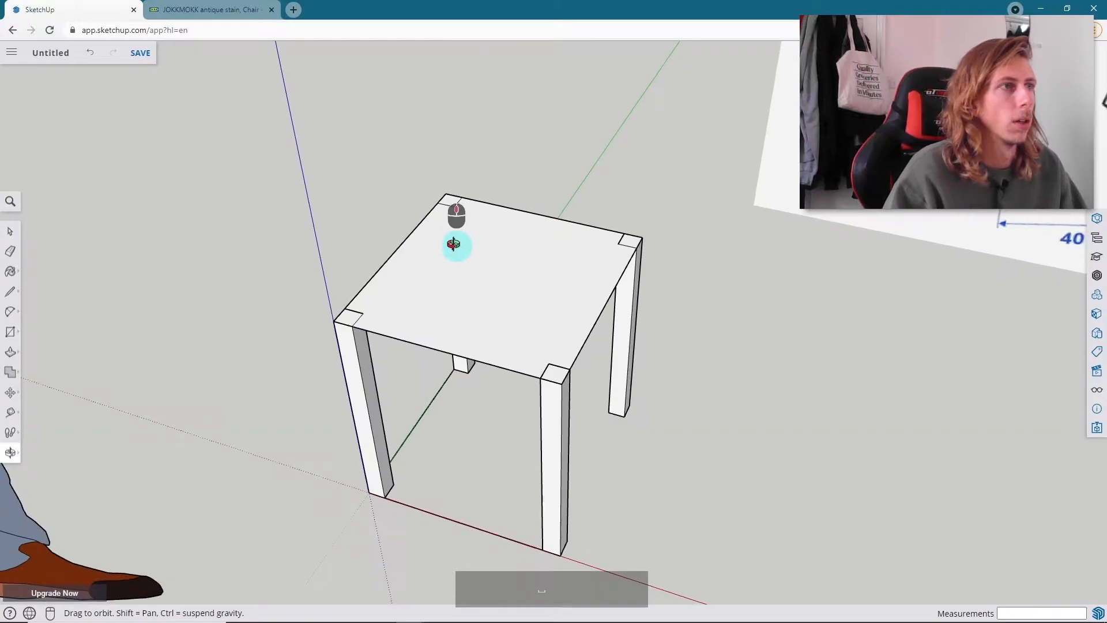
{"action": "double_click", "coordinate": [521, 268]}
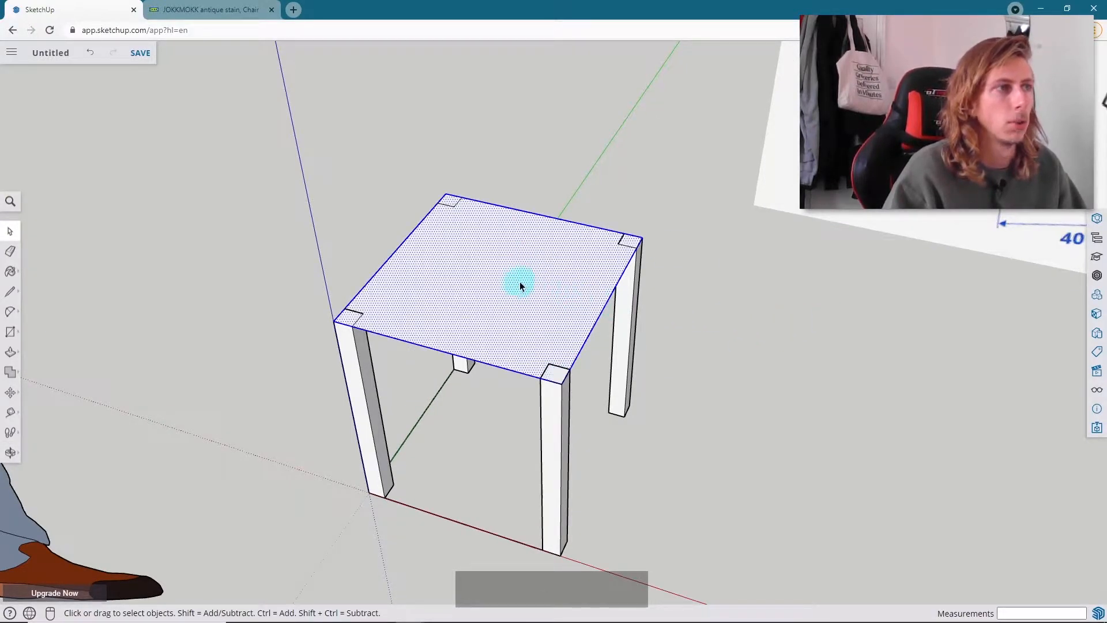
{"action": "right_click", "coordinate": [521, 266]}
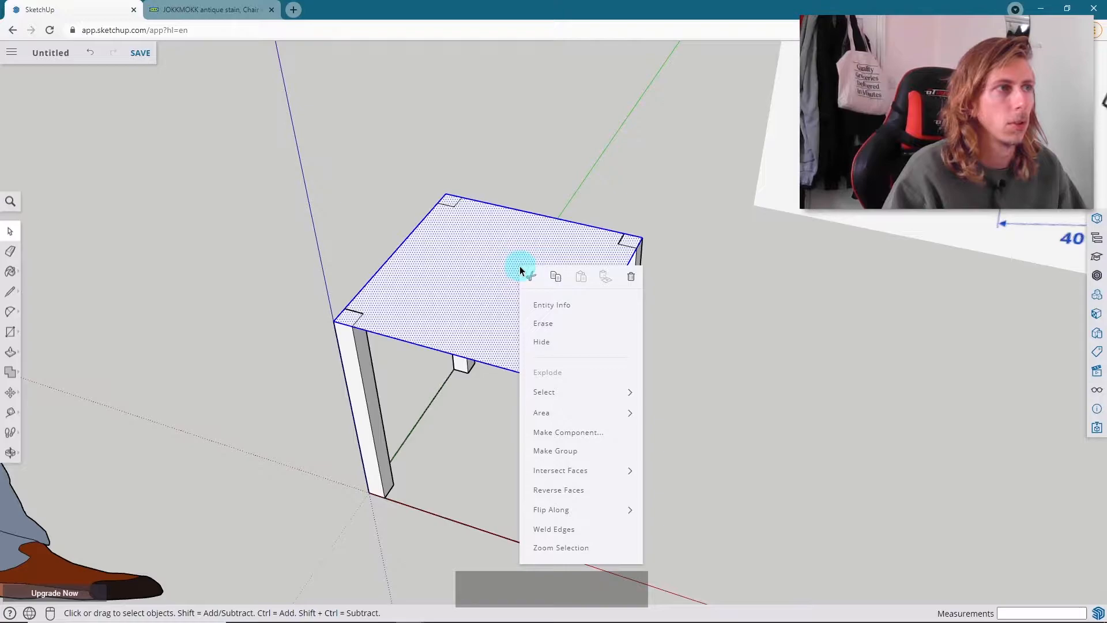
{"action": "left_click", "coordinate": [584, 456]}
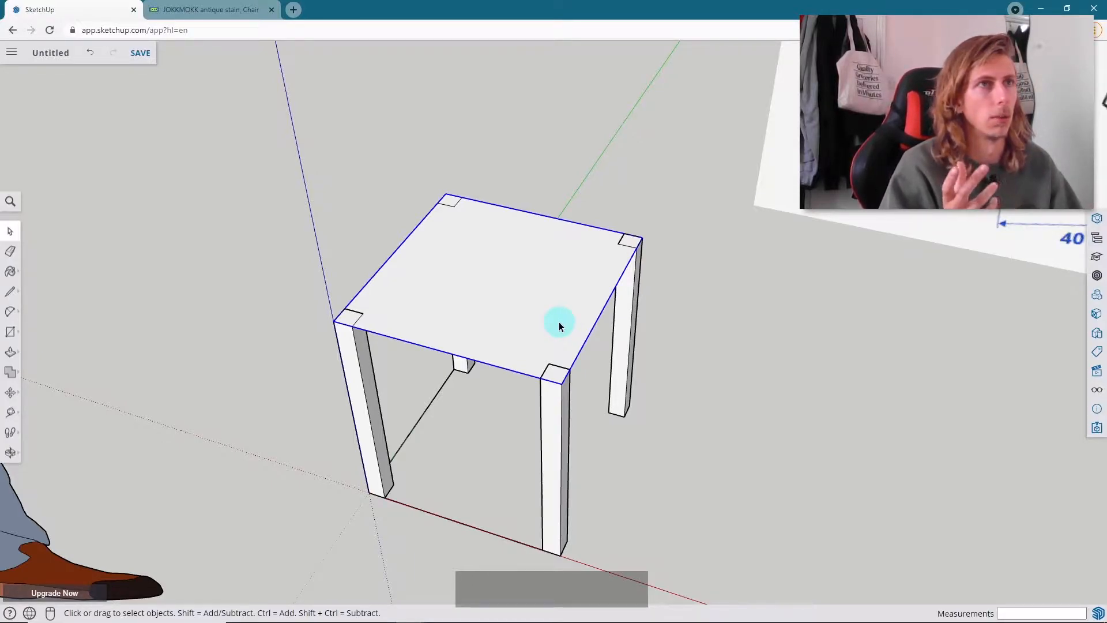
- Open the seat group, extrude its face 15 mm upward with Push/Pull, and close the group
{"action": "scroll", "coordinate": [559, 322], "scroll_direction": "down", "scroll_amount": 5}
{"action": "middle_click_drag", "start_coordinate": [559, 315], "coordinate": [616, 351]}
{"action": "scroll", "coordinate": [530, 462], "scroll_direction": "up", "scroll_amount": 10}
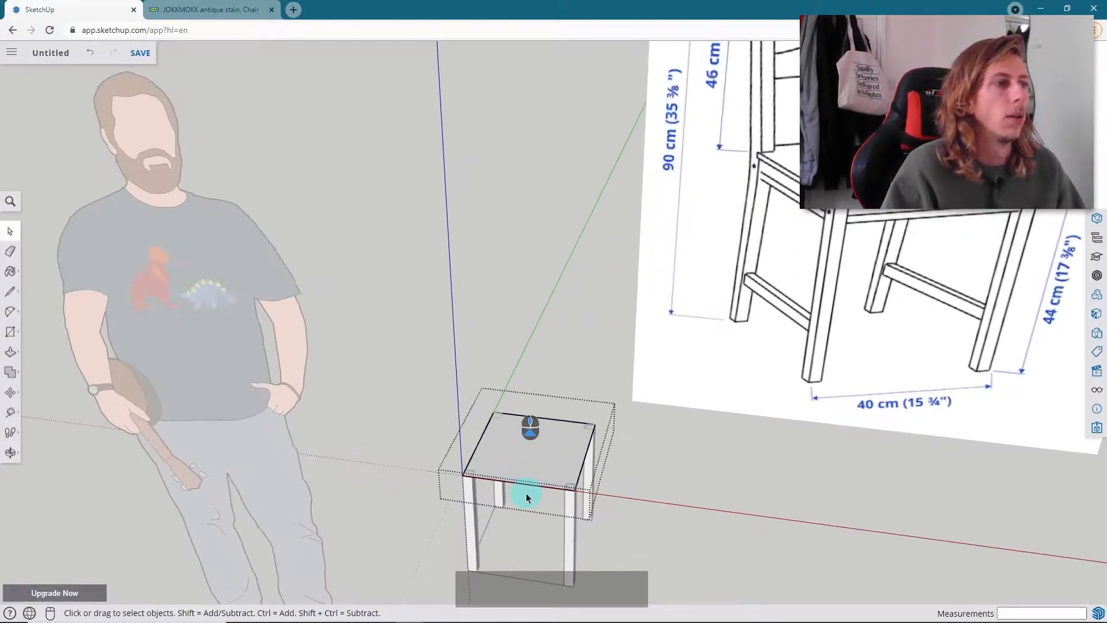
{"action": "key", "text": "p"}
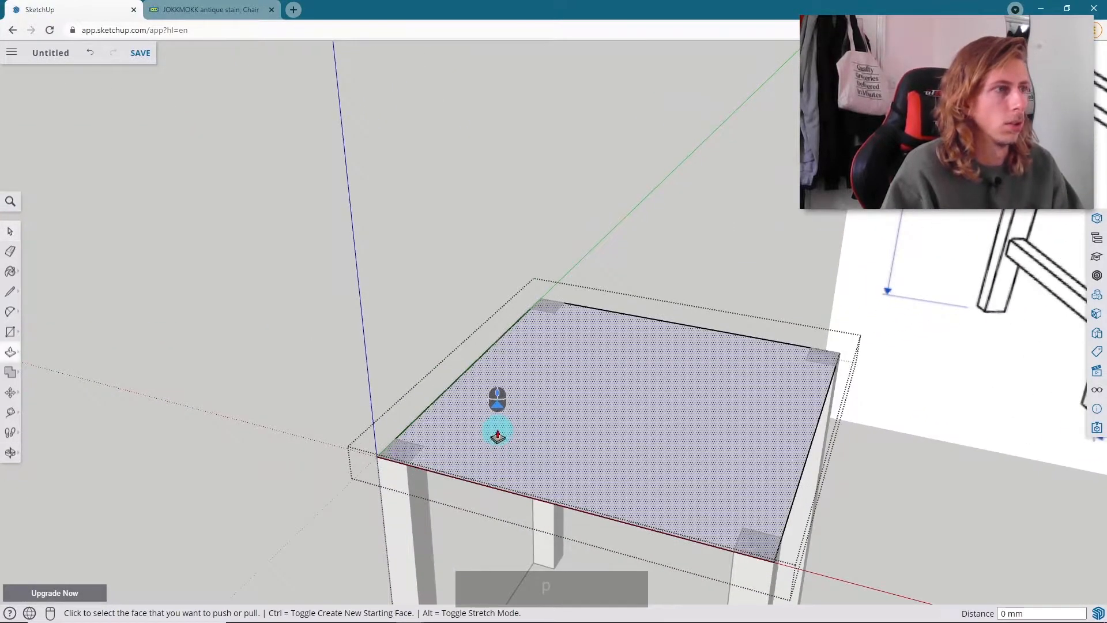
{"action": "left_click", "coordinate": [537, 398]}
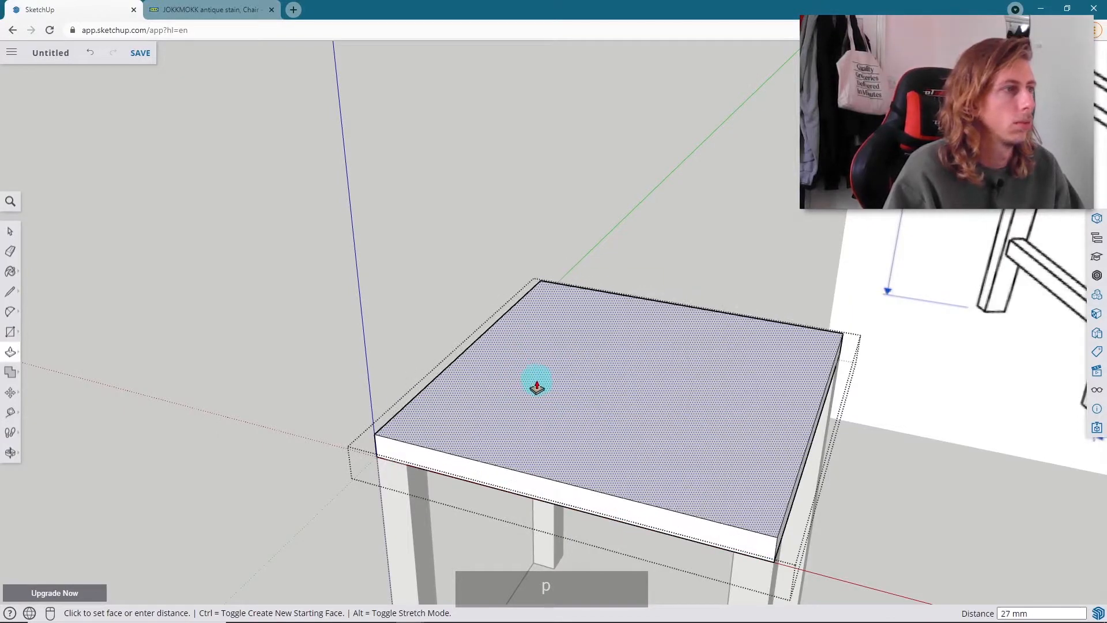
{"action": "type", "text": "15"}
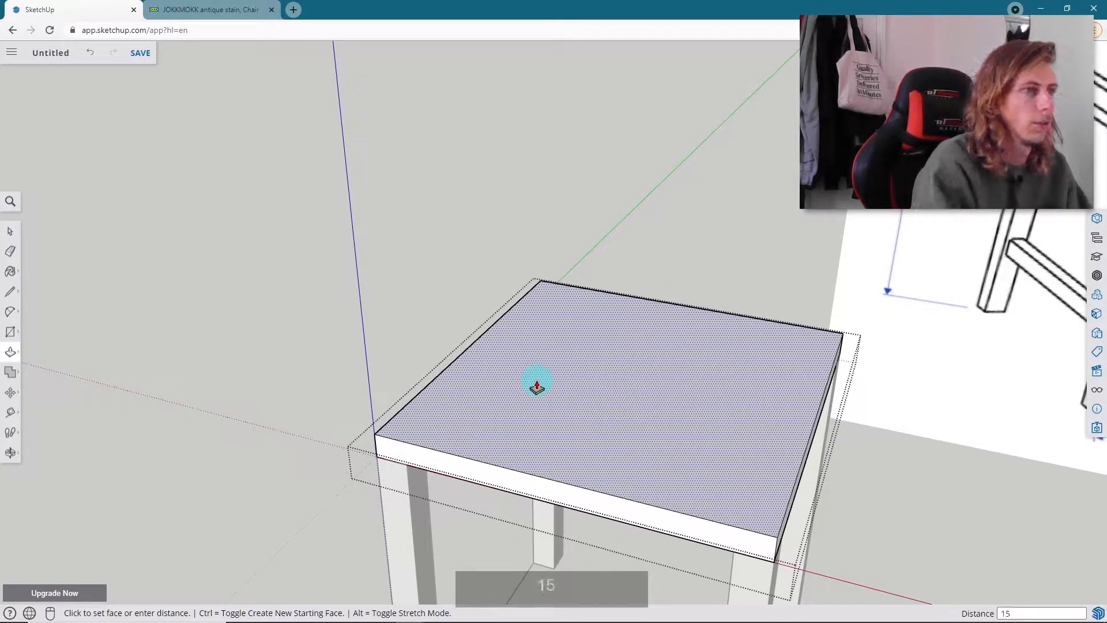
{"action": "key", "text": "Return"}
{"action": "scroll", "coordinate": [626, 326], "scroll_direction": "down", "scroll_amount": 4}
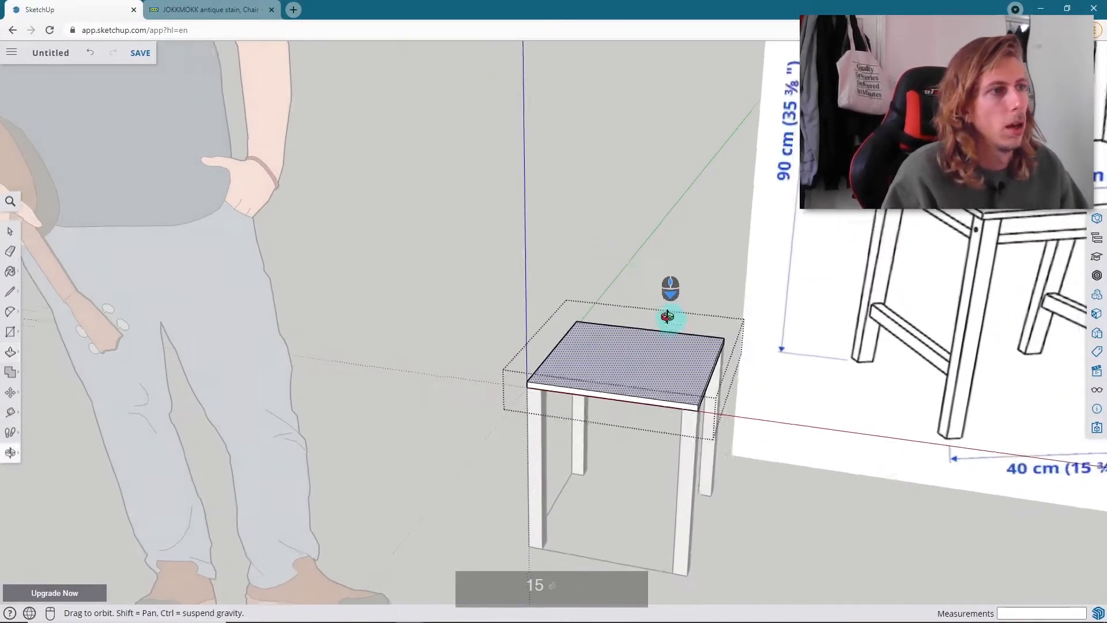
{"action": "scroll", "coordinate": [663, 363], "scroll_direction": "up", "scroll_amount": 3}
{"action": "key", "text": "space"}
{"action": "key", "text": "Escape"}
- Inside the seat group, pull the front edge face out 10 mm beyond the front legs and clear the face selection
{"action": "middle_click_drag", "start_coordinate": [659, 383], "coordinate": [694, 372]}
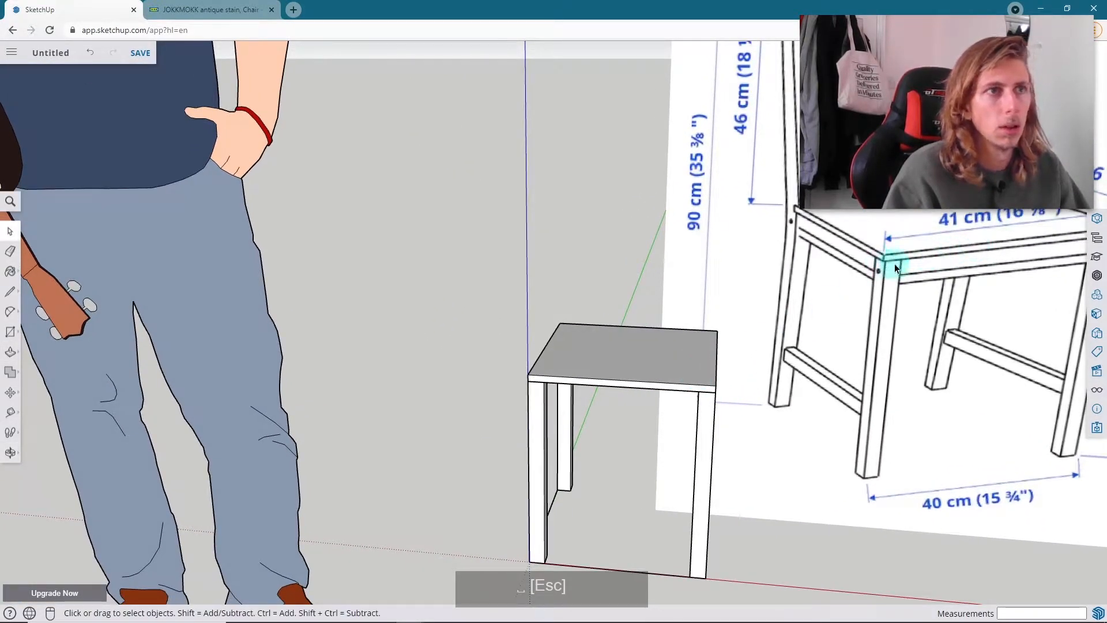
{"action": "scroll", "coordinate": [675, 305], "scroll_direction": "up", "scroll_amount": 6}
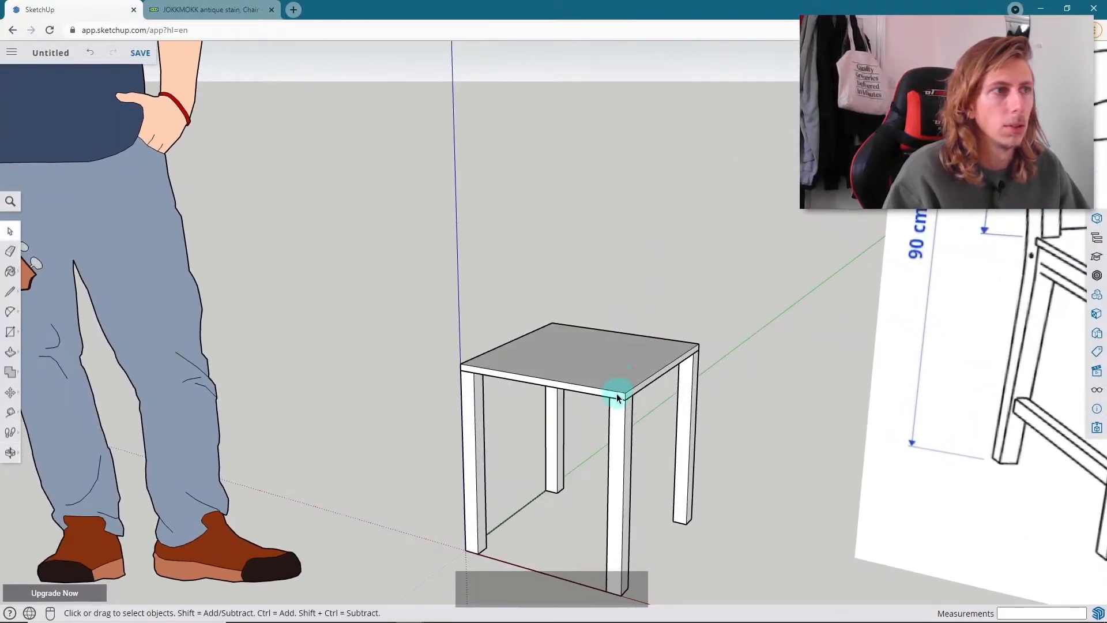
{"action": "middle_click_drag", "start_coordinate": [617, 397], "coordinate": [602, 405]}
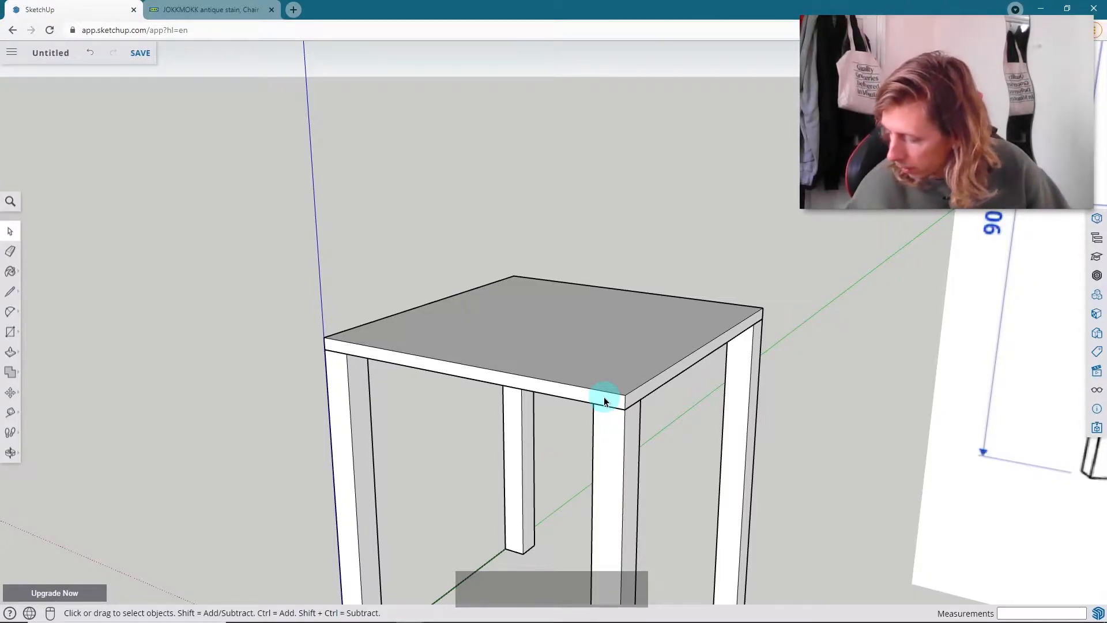
{"action": "left_click", "coordinate": [604, 397]}
{"action": "scroll", "coordinate": [599, 397], "scroll_direction": "up", "scroll_amount": 5}
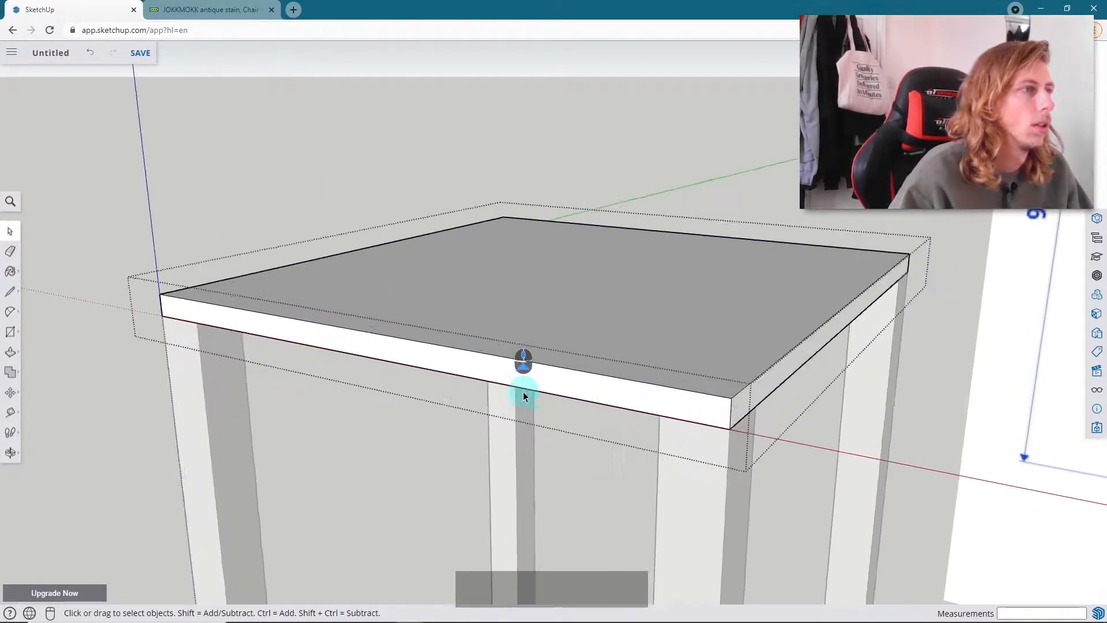
{"action": "key", "text": "p"}
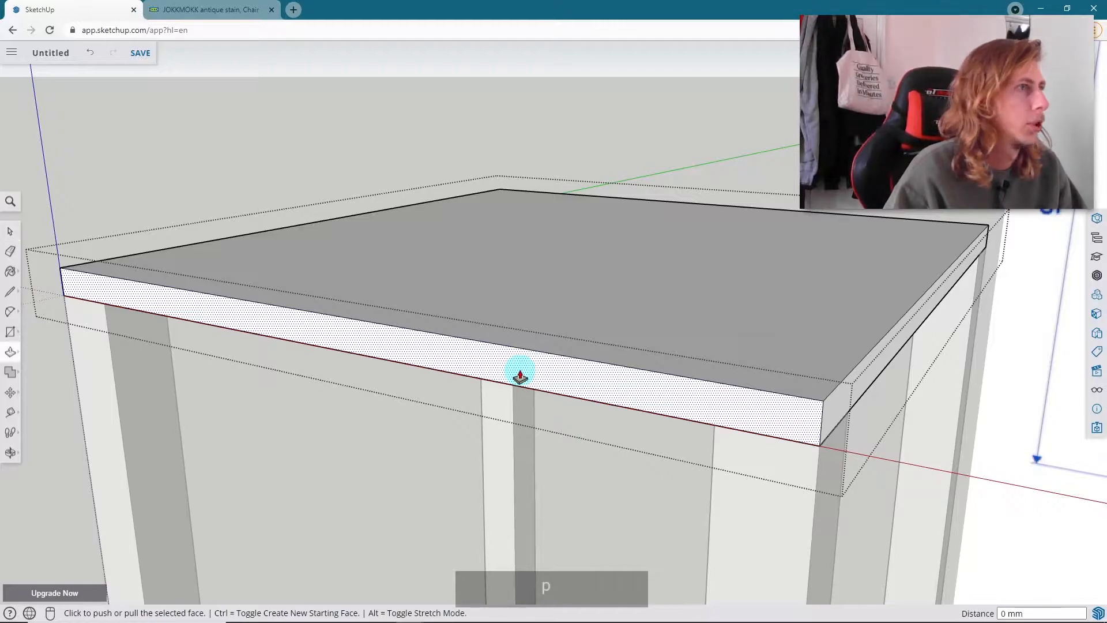
{"action": "left_click", "coordinate": [520, 377]}
{"action": "type", "text": "10"}
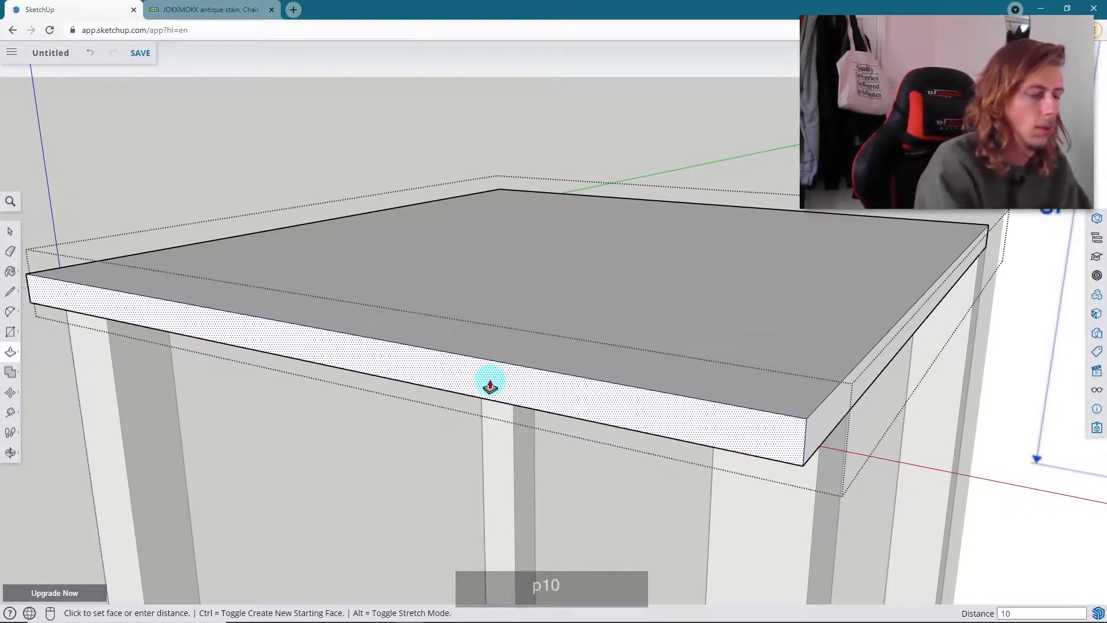
{"action": "key", "text": "Return"}
{"action": "scroll", "coordinate": [554, 276], "scroll_direction": "down", "scroll_amount": 3}
{"action": "key", "text": "space"}
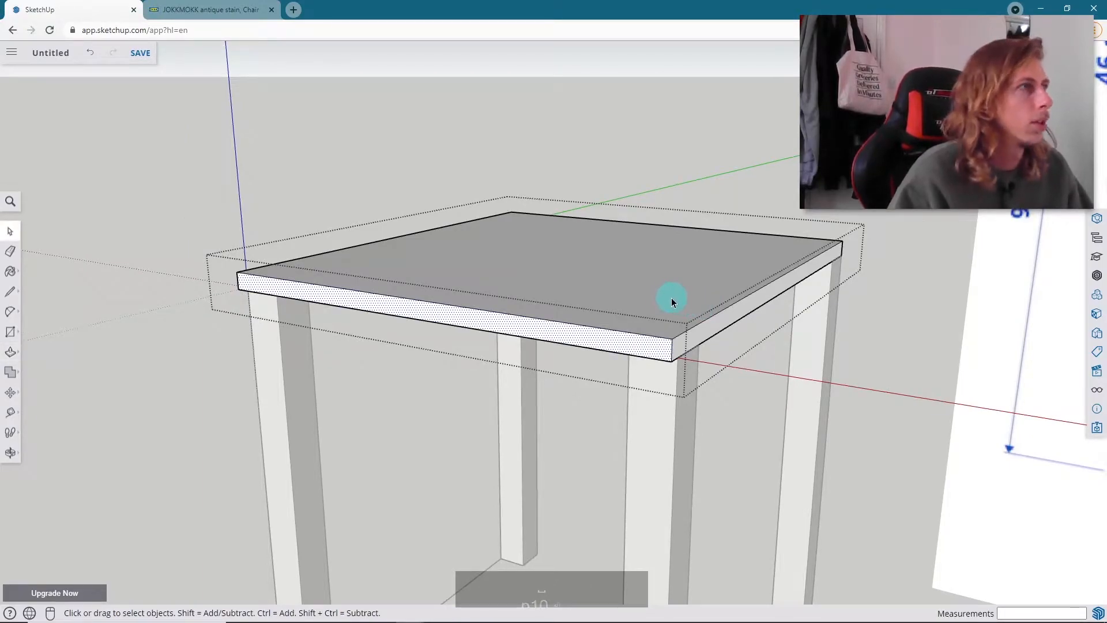
{"action": "key", "text": "Escape"}
{"action": "left_click", "coordinate": [660, 297]}
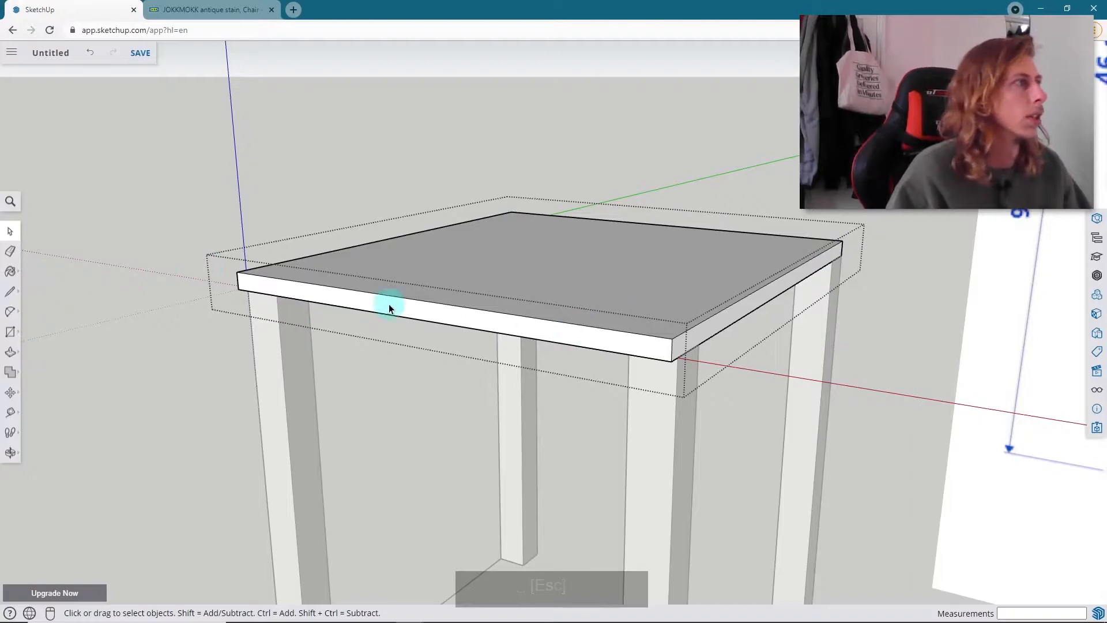
- Pull both side faces of the seat outward by the same 10 mm as the front, and leave the seat group
{"action": "key", "text": "p"}
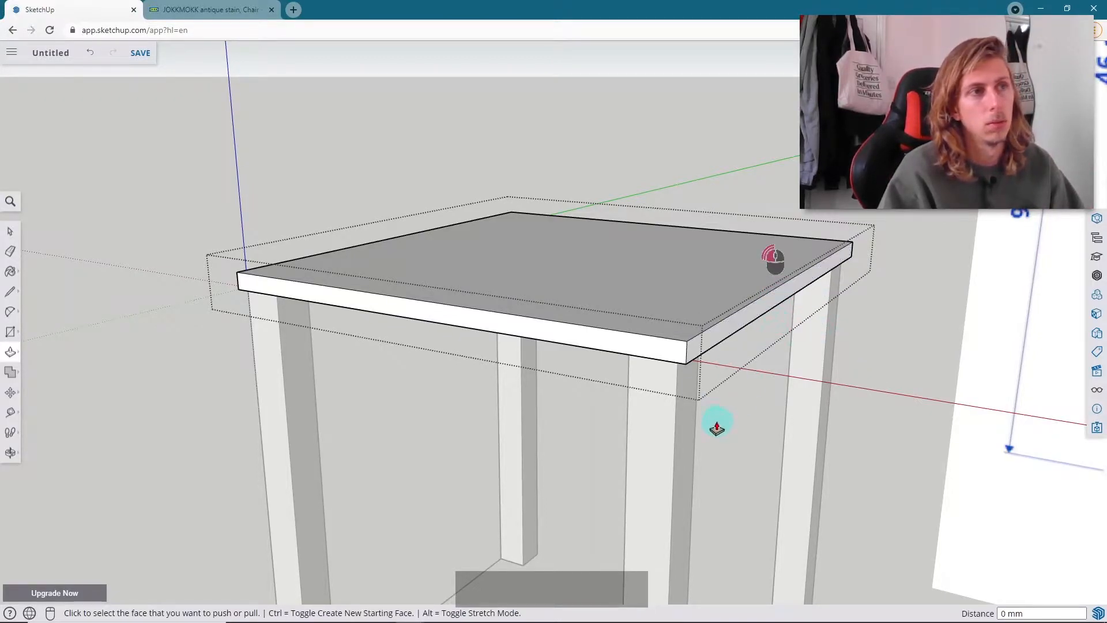
{"action": "middle_click_drag", "start_coordinate": [396, 248], "coordinate": [695, 299]}
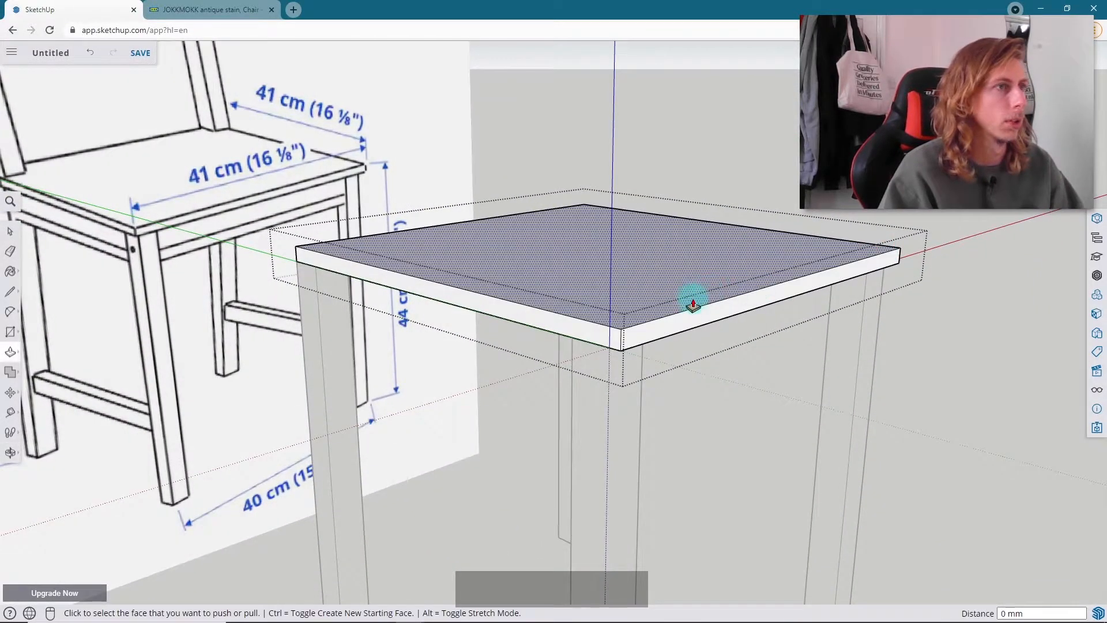
{"action": "left_click", "coordinate": [579, 329]}
{"action": "middle_click_drag", "start_coordinate": [828, 317], "coordinate": [902, 271]}
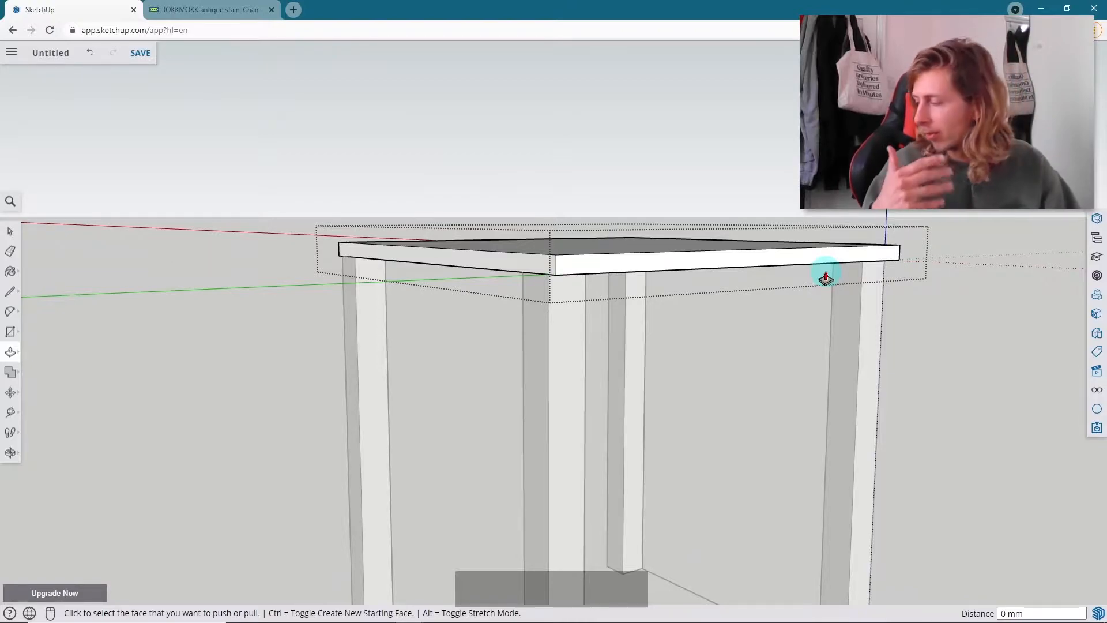
{"action": "middle_click_drag", "start_coordinate": [826, 278], "coordinate": [661, 269]}
{"action": "key", "text": "space"}
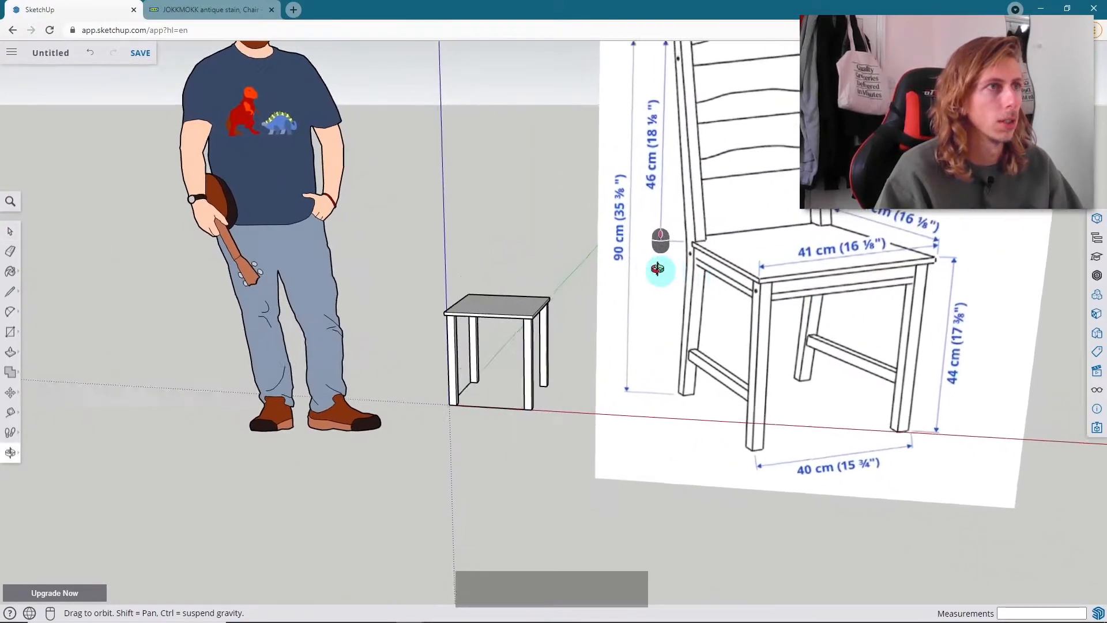
- Compare the seat's overhang and the legs with the chair dimension drawing from several angles, including from below
{"action": "scroll", "coordinate": [625, 281], "scroll_direction": "up", "scroll_amount": 4}
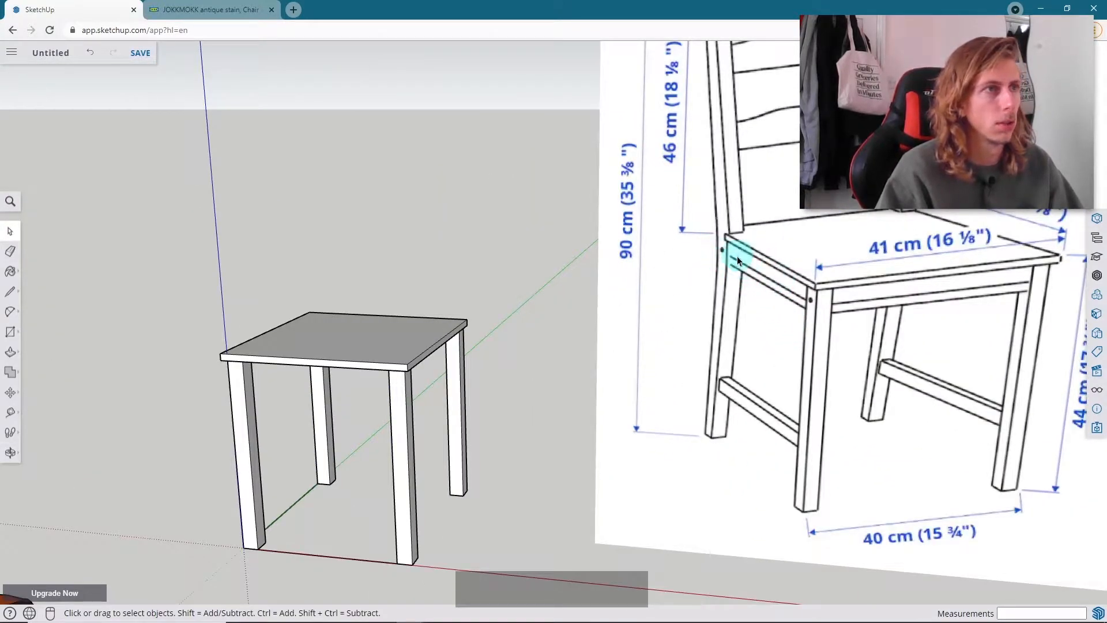
{"action": "scroll", "coordinate": [898, 298], "scroll_direction": "down", "scroll_amount": 5}
{"action": "scroll", "coordinate": [362, 331], "scroll_direction": "up", "scroll_amount": 3}
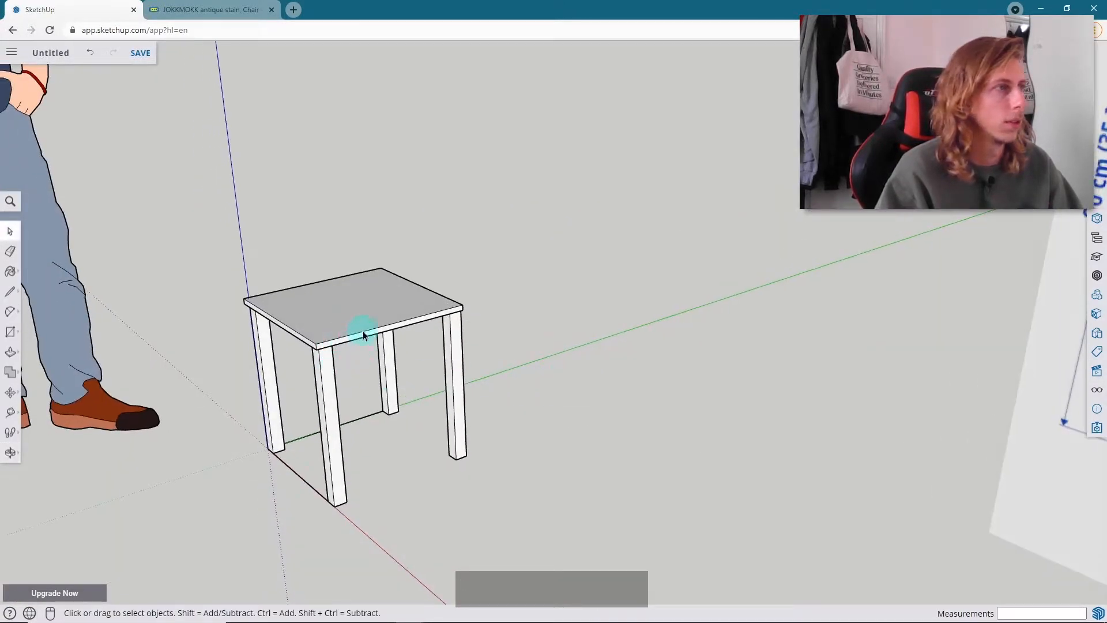
{"action": "middle_click_drag", "start_coordinate": [335, 339], "coordinate": [480, 345], "text": "shift"}
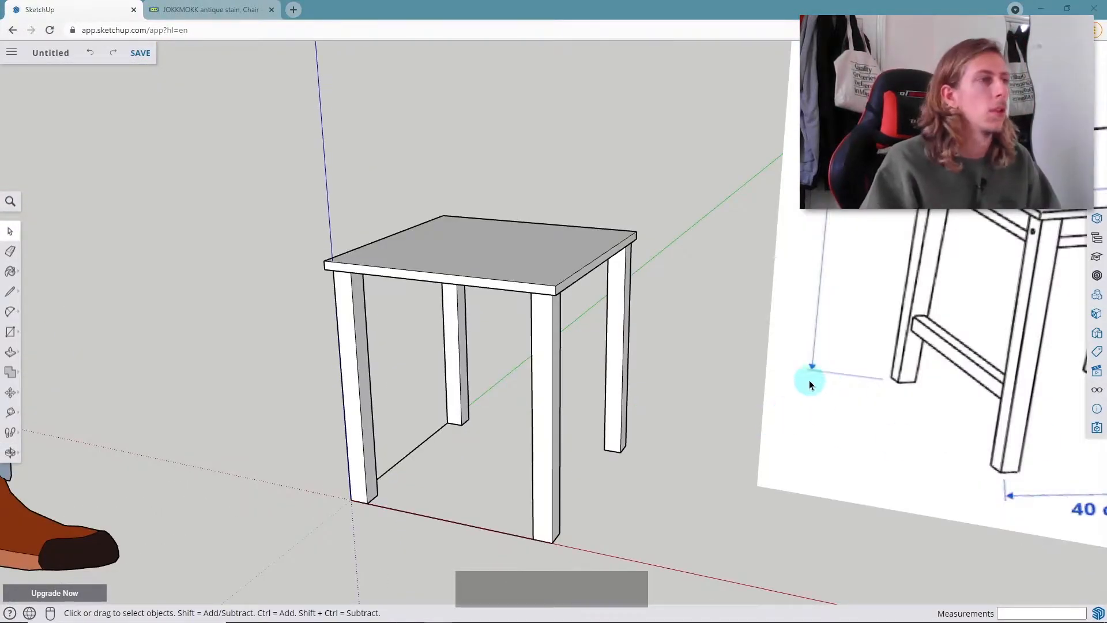
{"action": "scroll", "coordinate": [425, 341], "scroll_direction": "down", "scroll_amount": 3}
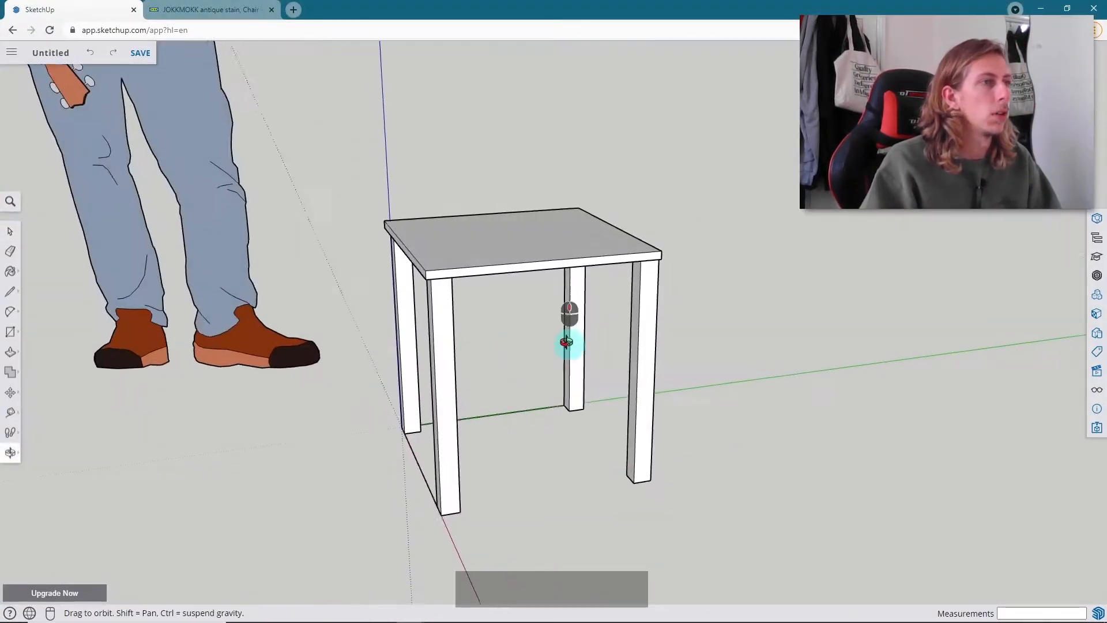
{"action": "scroll", "coordinate": [435, 297], "scroll_direction": "up", "scroll_amount": 2}
{"action": "scroll", "coordinate": [409, 287], "scroll_direction": "down", "scroll_amount": 3}
{"action": "middle_click_drag", "start_coordinate": [410, 287], "coordinate": [536, 192]}
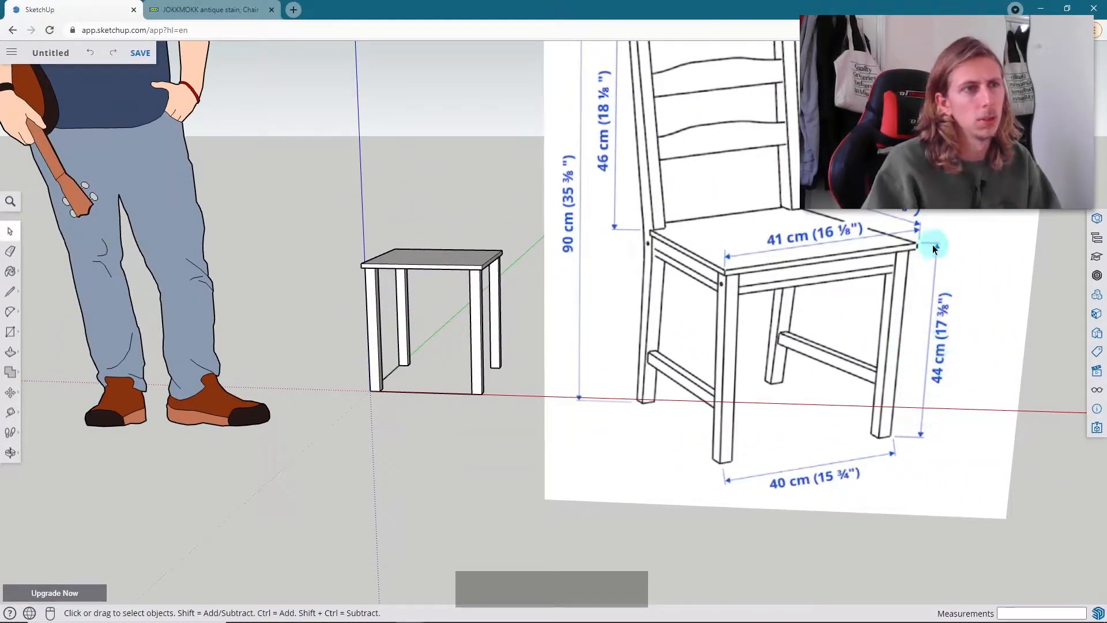
{"action": "scroll", "coordinate": [455, 245], "scroll_direction": "up", "scroll_amount": 2}
{"action": "scroll", "coordinate": [547, 283], "scroll_direction": "down", "scroll_amount": 3}
{"action": "scroll", "coordinate": [437, 301], "scroll_direction": "up", "scroll_amount": 3}
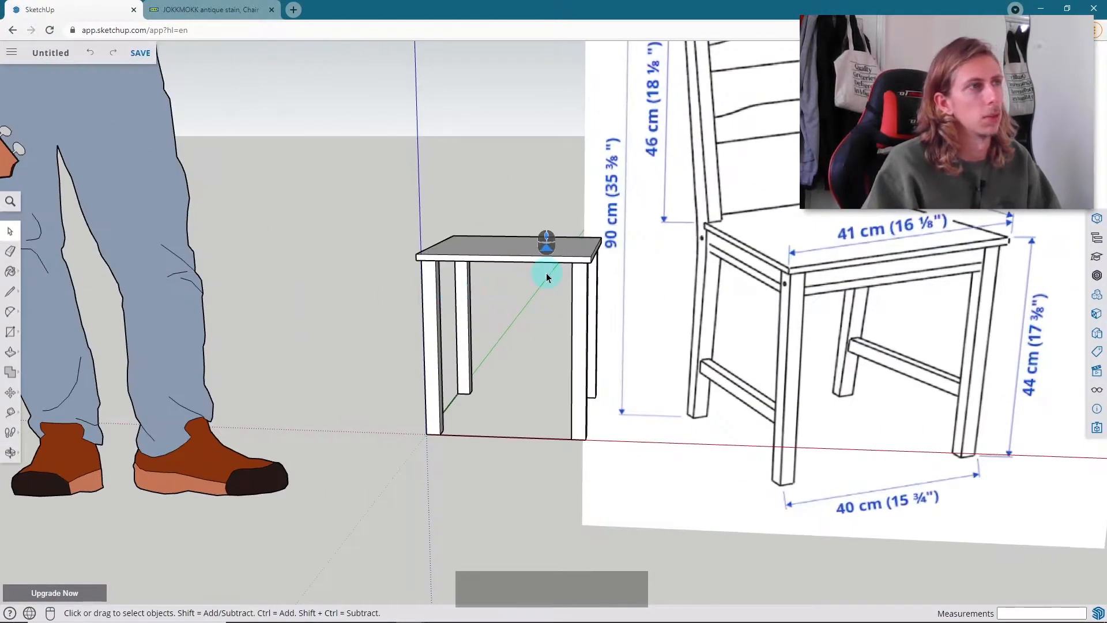
{"action": "mouse_move", "coordinate": [586, 258]}
{"action": "middle_mouse_down"}
{"action": "mouse_move", "coordinate": [559, 235]}
{"action": "mouse_move", "coordinate": [542, 168]}
{"action": "mouse_move", "coordinate": [574, 401]}
{"action": "middle_mouse_up"}
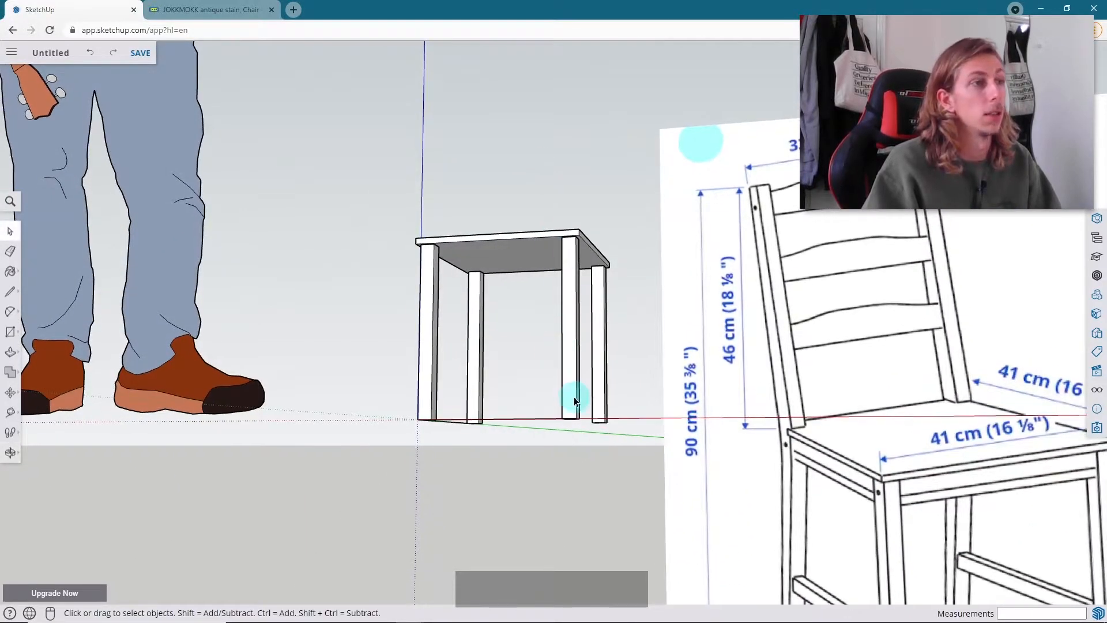
{"action": "mouse_move", "coordinate": [576, 233]}
{"action": "middle_mouse_down"}
{"action": "mouse_move", "coordinate": [606, 378]}
{"action": "mouse_move", "coordinate": [825, 317]}
{"action": "middle_mouse_up"}
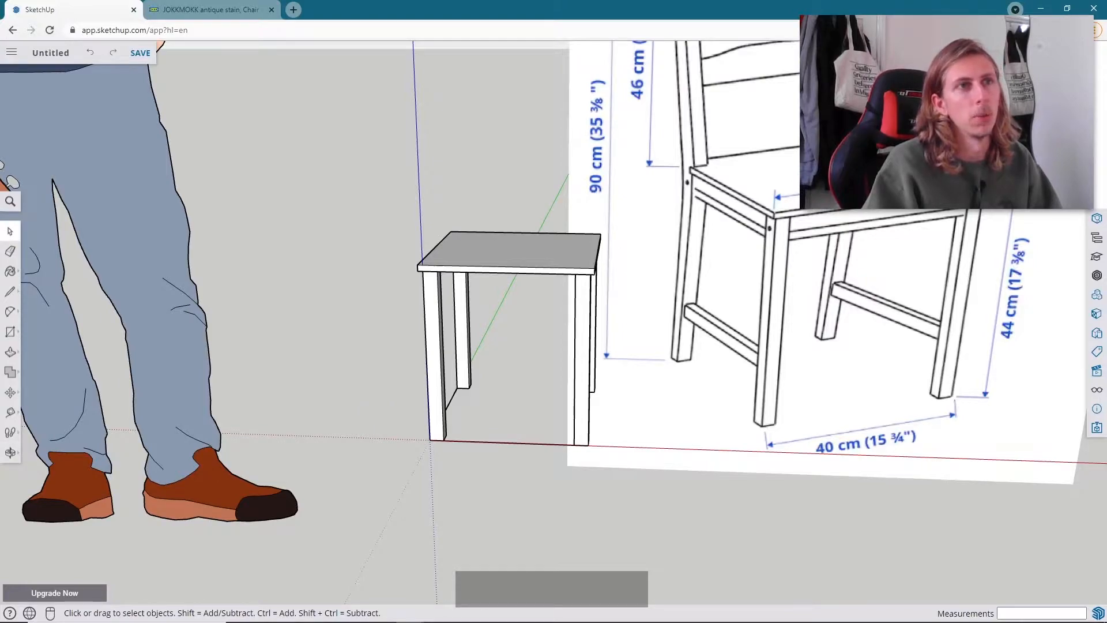
- Lower the seat group 15 mm along the vertical axis so its upper face is flush with the tops of the legs
{"action": "scroll", "coordinate": [554, 250], "scroll_direction": "up", "scroll_amount": 4}
{"action": "left_click", "coordinate": [555, 250]}
{"action": "scroll", "coordinate": [614, 274], "scroll_direction": "down", "scroll_amount": 2}
{"action": "middle_click_drag", "start_coordinate": [614, 275], "coordinate": [519, 323]}
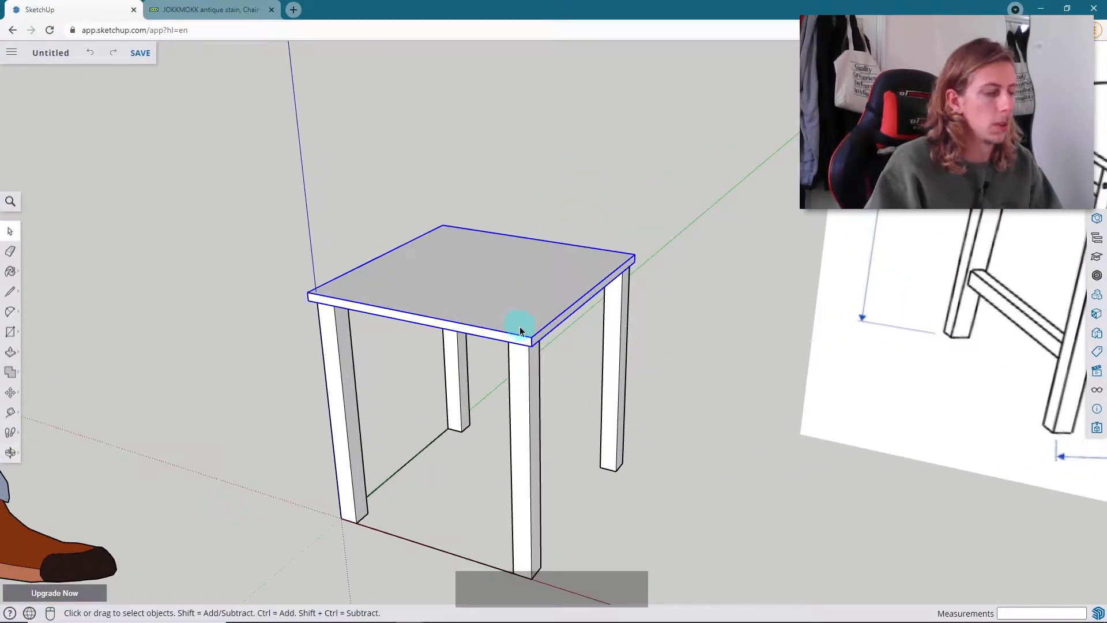
{"action": "key", "text": "m"}
{"action": "left_click", "coordinate": [532, 338]}
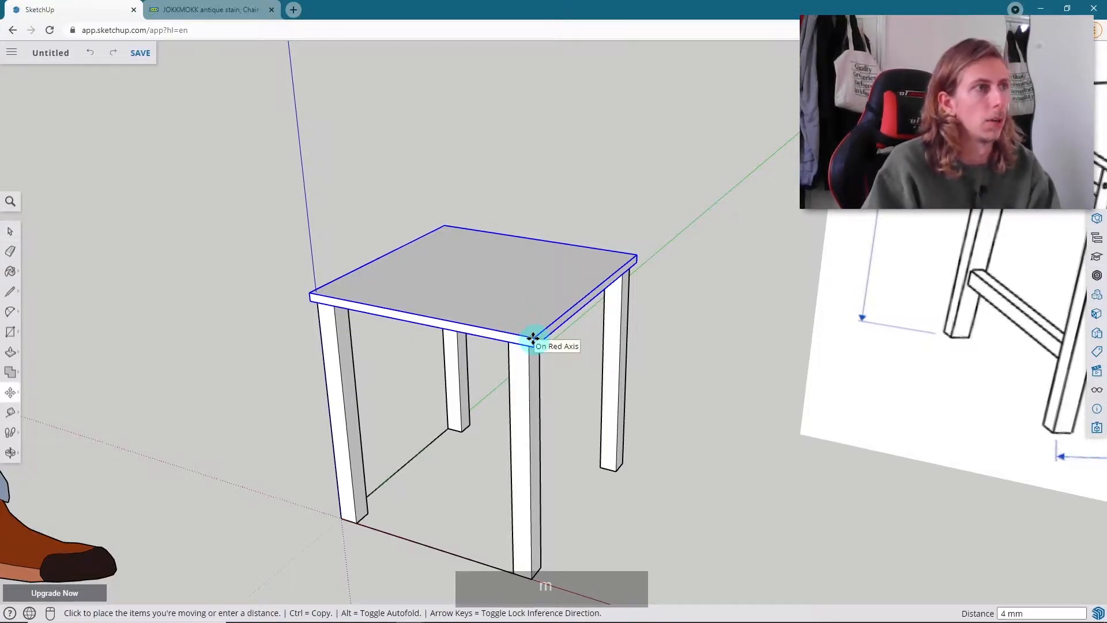
{"action": "key", "text": "Up"}
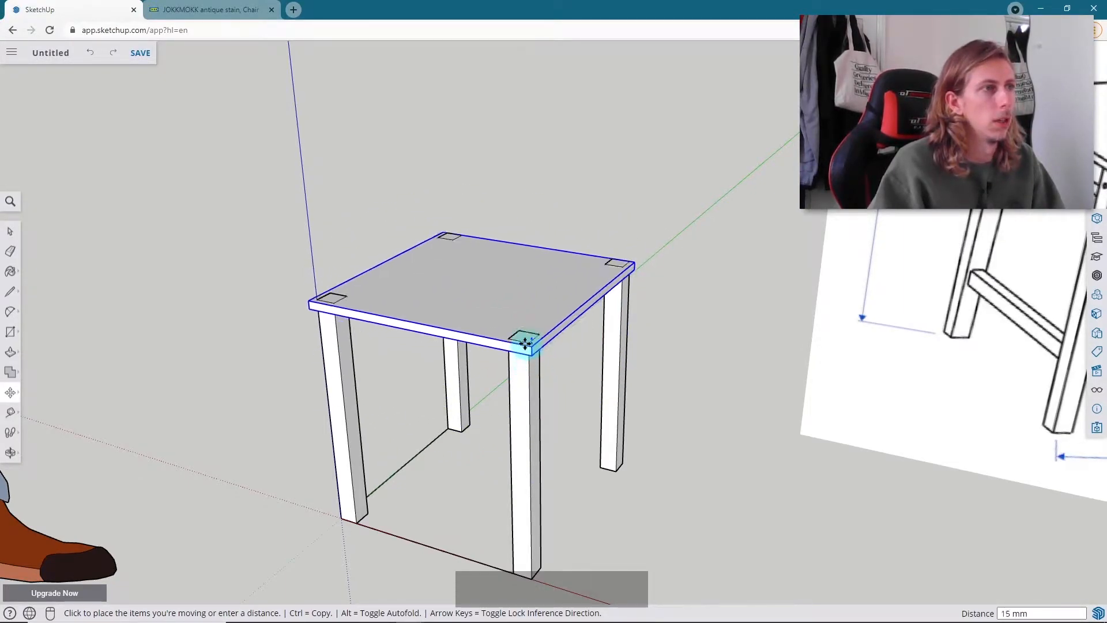
{"action": "scroll", "coordinate": [496, 372], "scroll_direction": "up", "scroll_amount": 4}
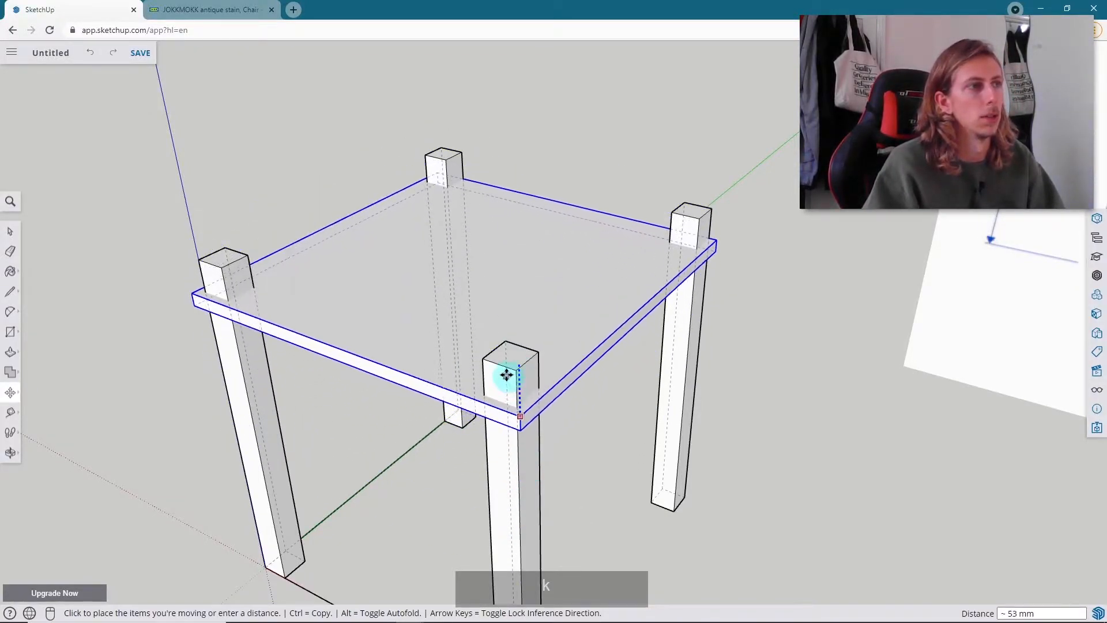
{"action": "left_click", "coordinate": [506, 362]}
{"action": "scroll", "coordinate": [635, 354], "scroll_direction": "down", "scroll_amount": 5}
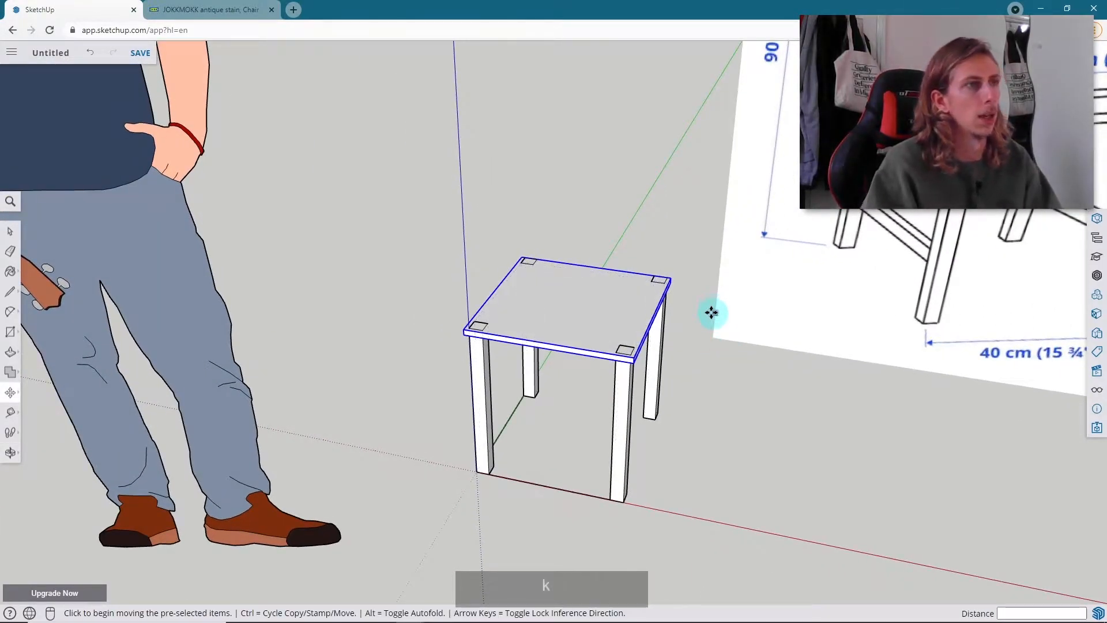
{"action": "scroll", "coordinate": [640, 294], "scroll_direction": "up", "scroll_amount": 5}
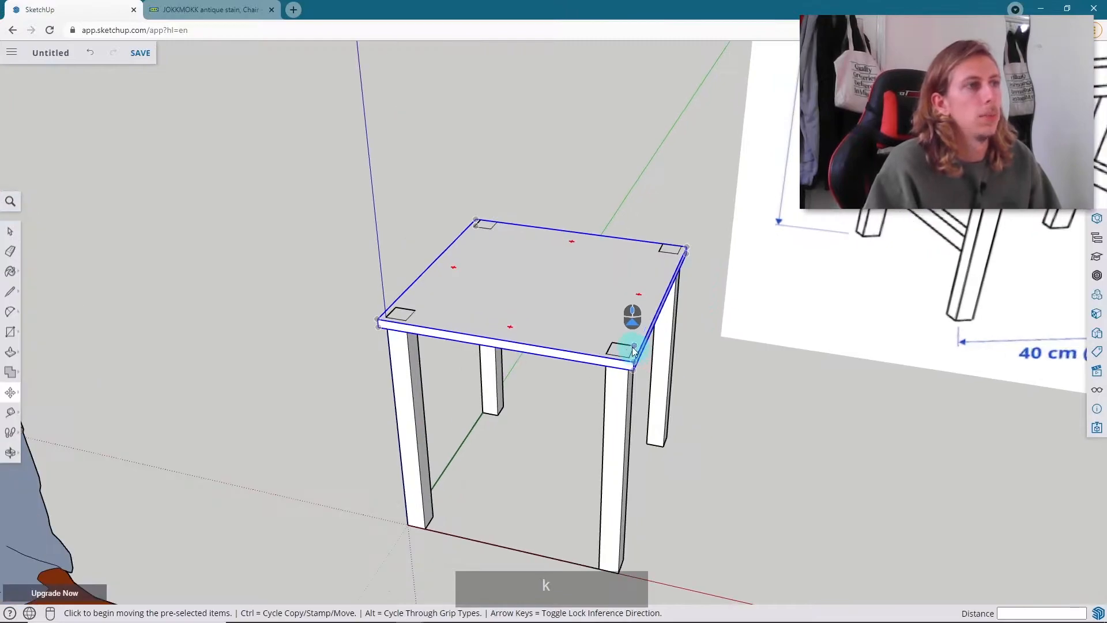
- Open the front leg component and shorten it with Push/Pull until its top meets the underside of the seat
{"action": "key", "text": "space"}
{"action": "middle_click_drag", "start_coordinate": [640, 289], "coordinate": [606, 343]}
{"action": "scroll", "coordinate": [576, 335], "scroll_direction": "up", "scroll_amount": 5}
{"action": "double_click", "coordinate": [611, 361]}
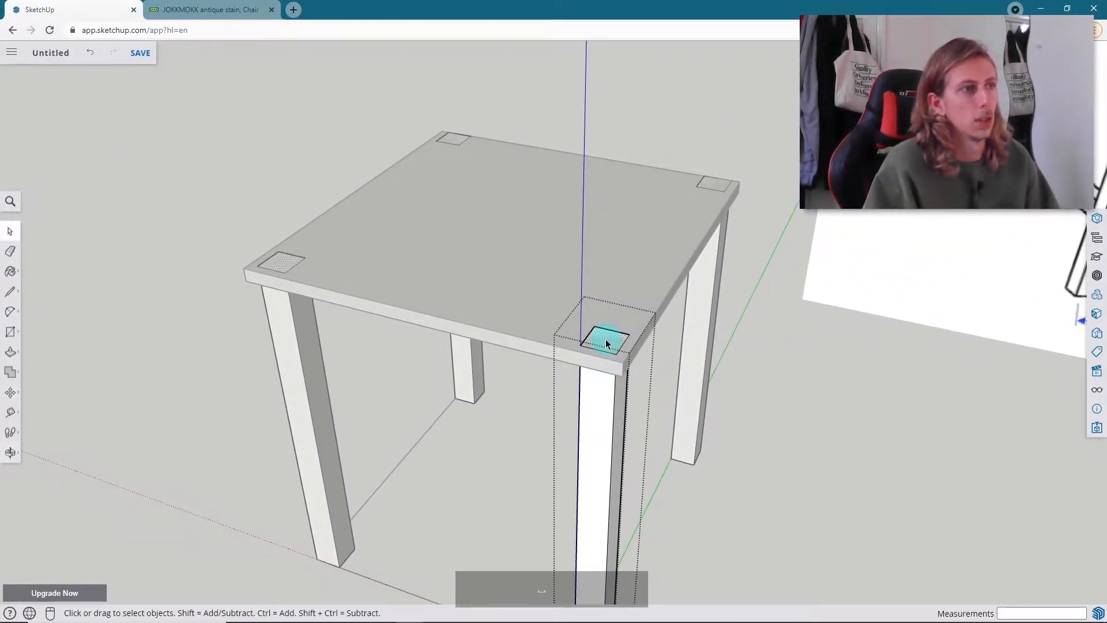
{"action": "key", "text": "p"}
{"action": "left_click", "coordinate": [605, 342]}
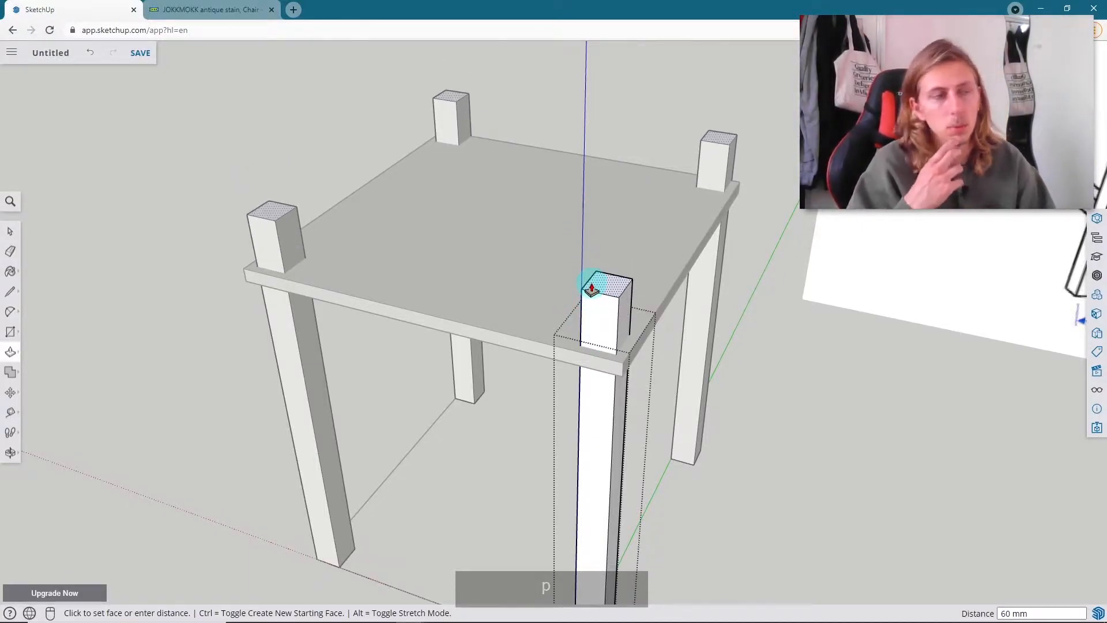
{"action": "left_click", "coordinate": [620, 380]}
{"action": "key", "text": "space"}
{"action": "scroll", "coordinate": [729, 248], "scroll_direction": "down", "scroll_amount": 5}
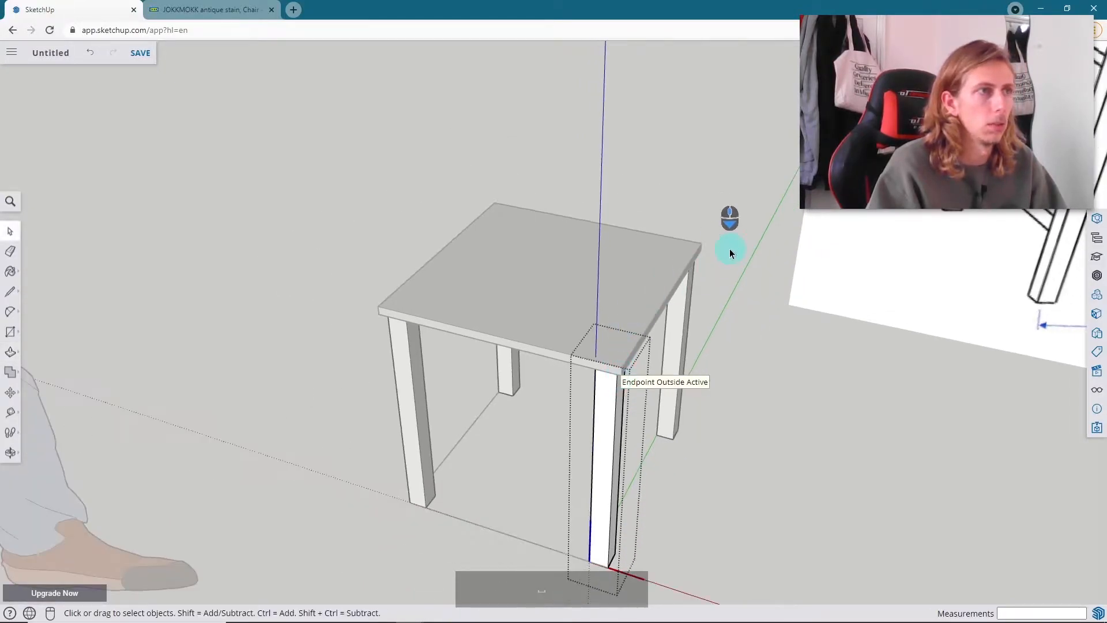
- Examine the rails below the seat in the chair dimension drawing and compare them with the model's rear leg and seat corner
{"action": "scroll", "coordinate": [607, 214], "scroll_direction": "down", "scroll_amount": 3}
{"action": "scroll", "coordinate": [709, 140], "scroll_direction": "up", "scroll_amount": 6}
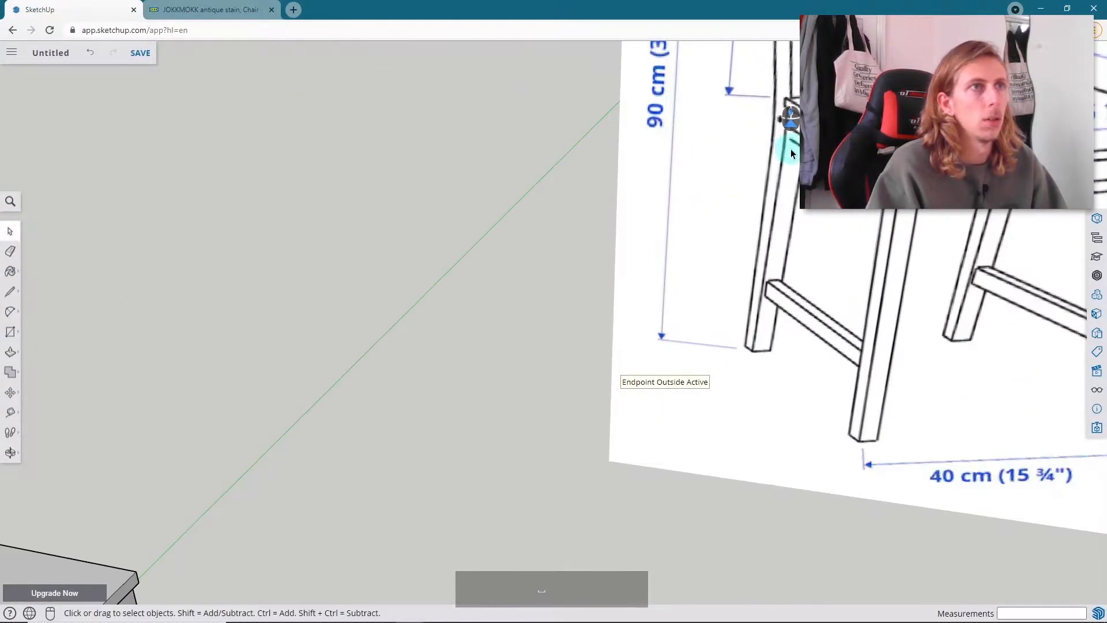
{"action": "scroll", "coordinate": [795, 173], "scroll_direction": "down", "scroll_amount": 5}
{"action": "scroll", "coordinate": [795, 173], "scroll_direction": "up", "scroll_amount": 4}
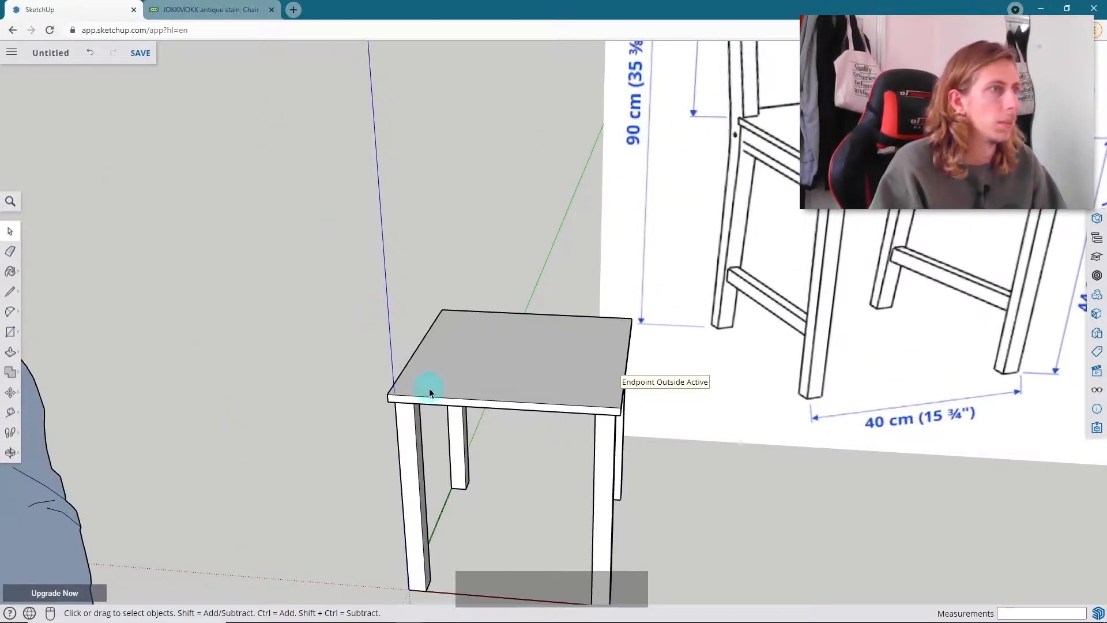
{"action": "scroll", "coordinate": [594, 316], "scroll_direction": "down", "scroll_amount": 4}
{"action": "scroll", "coordinate": [603, 396], "scroll_direction": "up", "scroll_amount": 4}
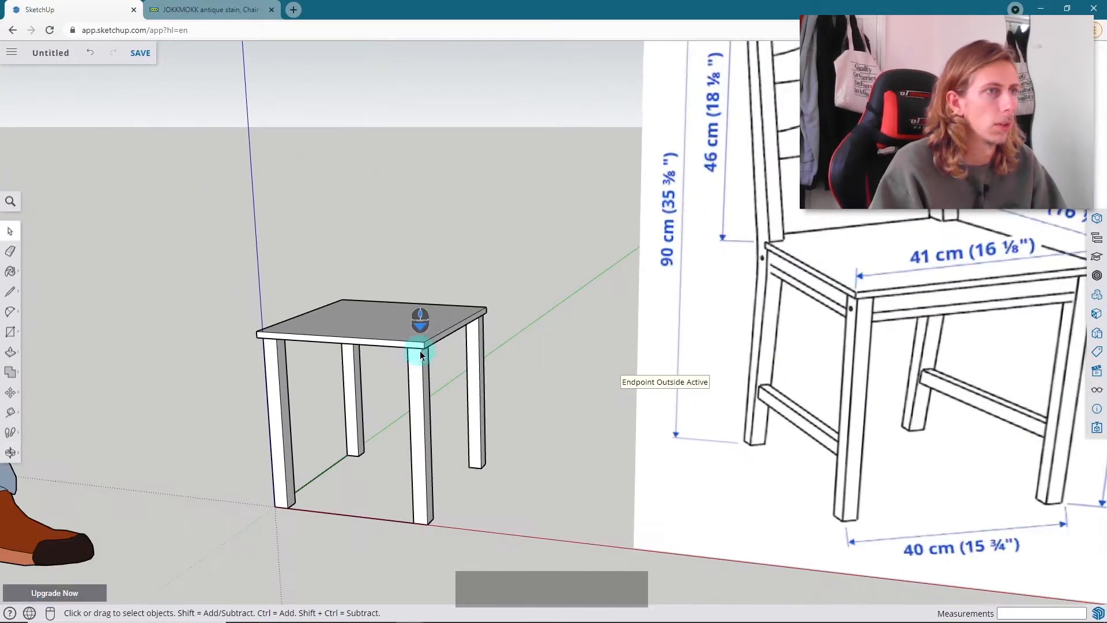
{"action": "left_click", "coordinate": [13, 292]}
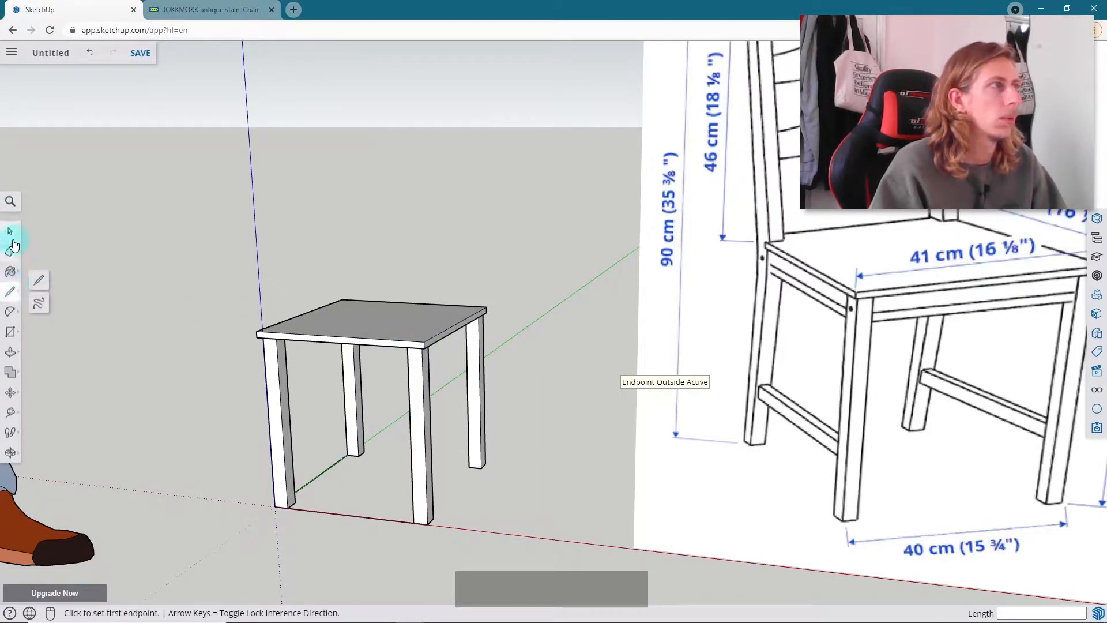
{"action": "left_click", "coordinate": [12, 231]}
{"action": "scroll", "coordinate": [463, 340], "scroll_direction": "up", "scroll_amount": 6}
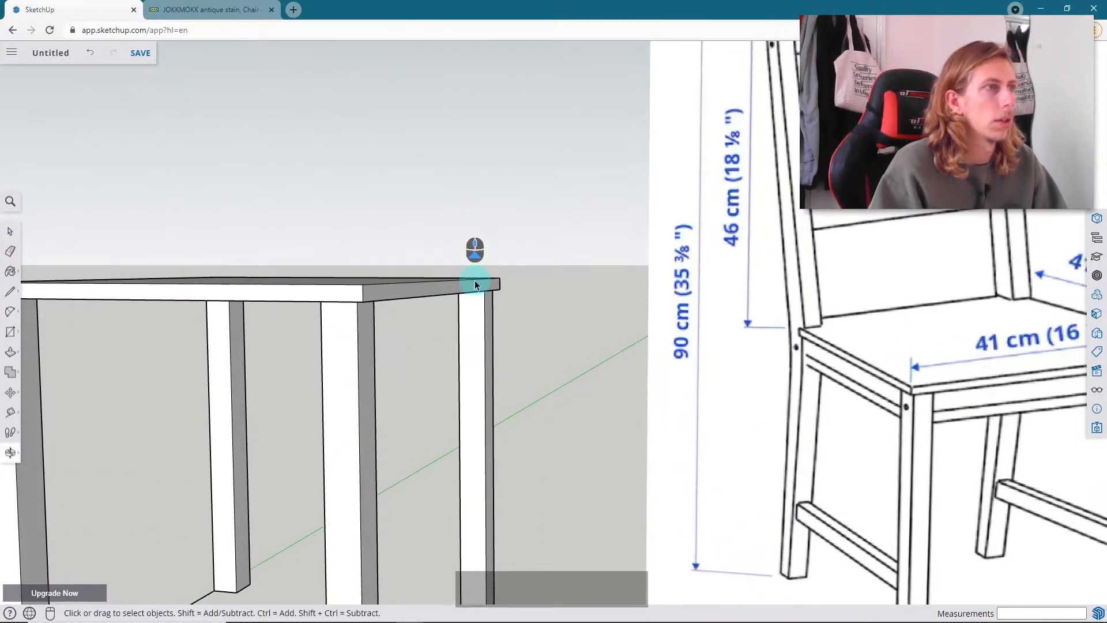
{"action": "scroll", "coordinate": [476, 313], "scroll_direction": "down", "scroll_amount": 5}
{"action": "scroll", "coordinate": [490, 309], "scroll_direction": "up", "scroll_amount": 6}
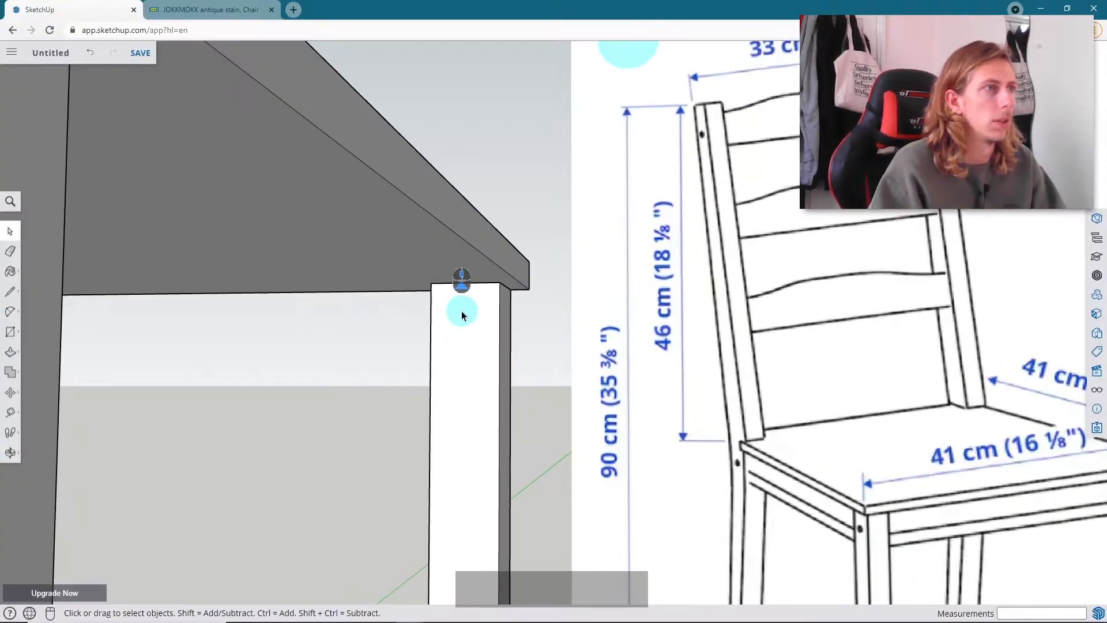
- Draw a rectangle about 11 by 91 mm on the rear leg's front-facing face, starting at its upper inner corner below the seat
{"action": "key", "text": "r"}
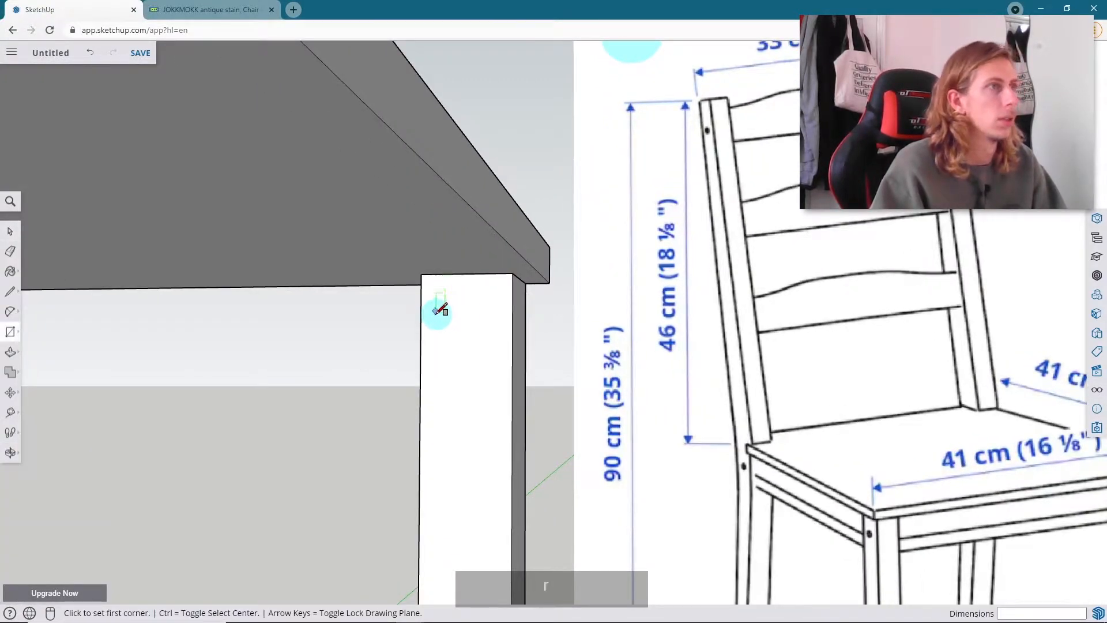
{"action": "scroll", "coordinate": [437, 312], "scroll_direction": "up", "scroll_amount": 1}
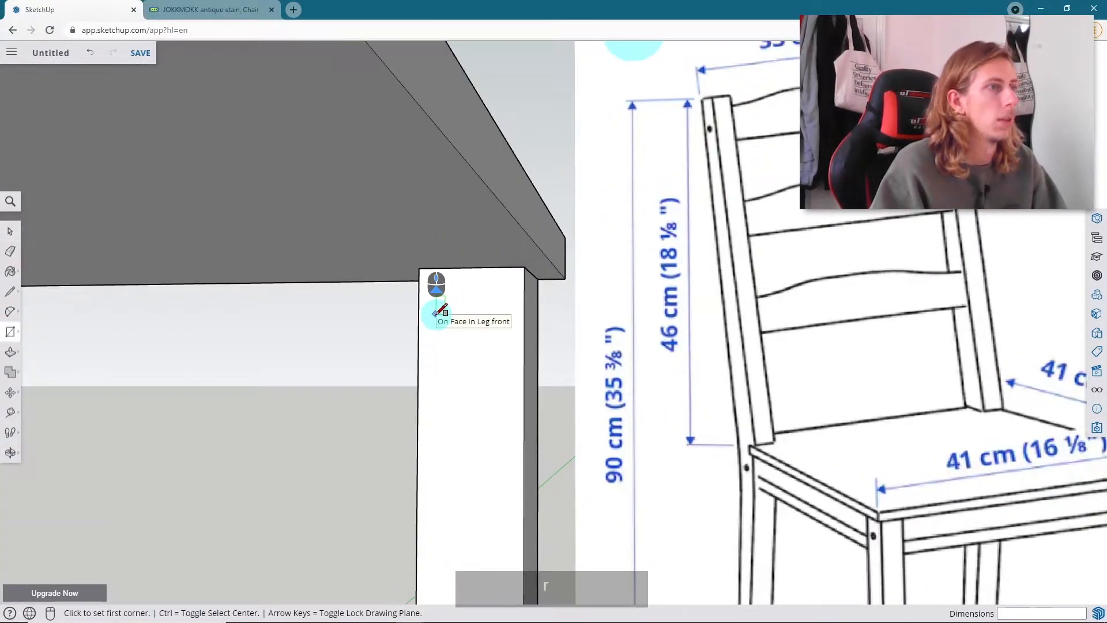
{"action": "left_click", "coordinate": [420, 265]}
{"action": "scroll", "coordinate": [477, 378], "scroll_direction": "down", "scroll_amount": 4}
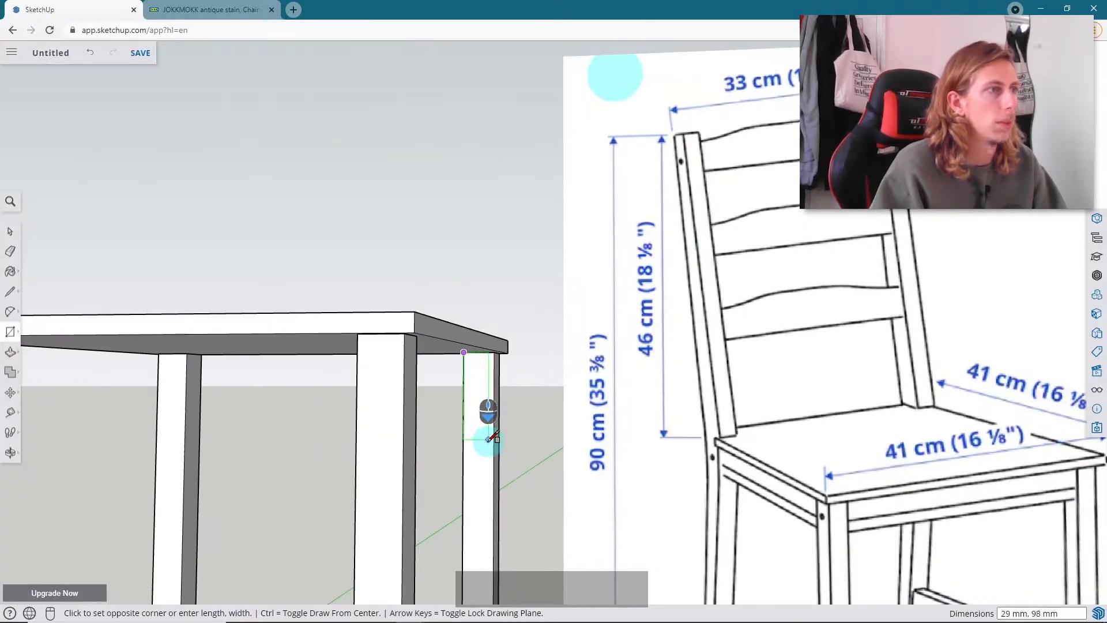
{"action": "scroll", "coordinate": [487, 435], "scroll_direction": "up", "scroll_amount": 4}
{"action": "scroll", "coordinate": [471, 423], "scroll_direction": "down", "scroll_amount": 3}
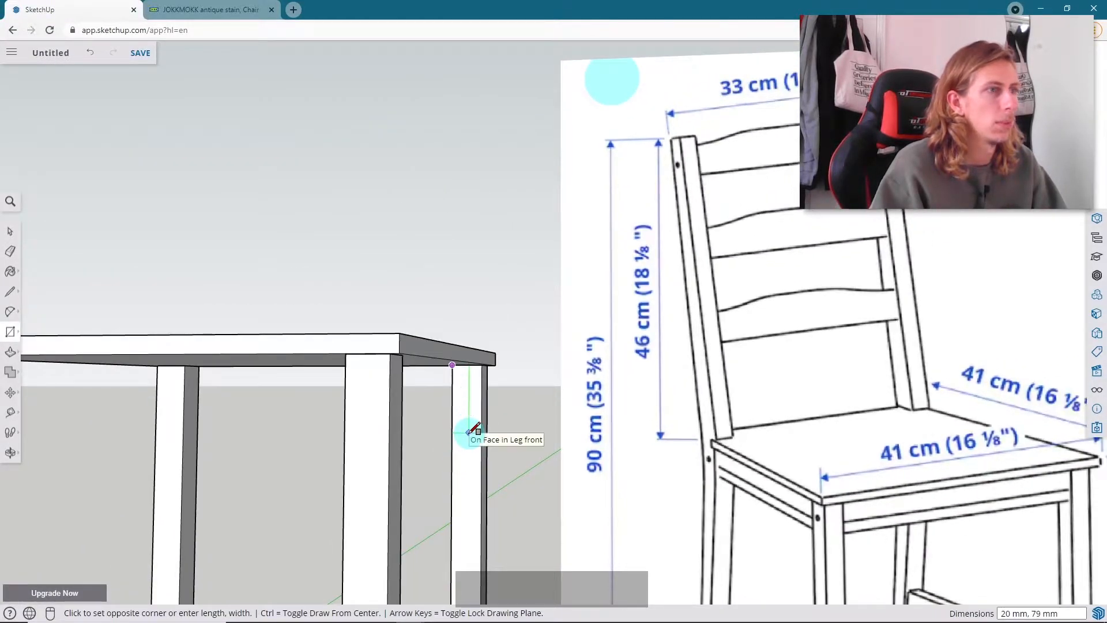
{"action": "scroll", "coordinate": [472, 428], "scroll_direction": "up", "scroll_amount": 3}
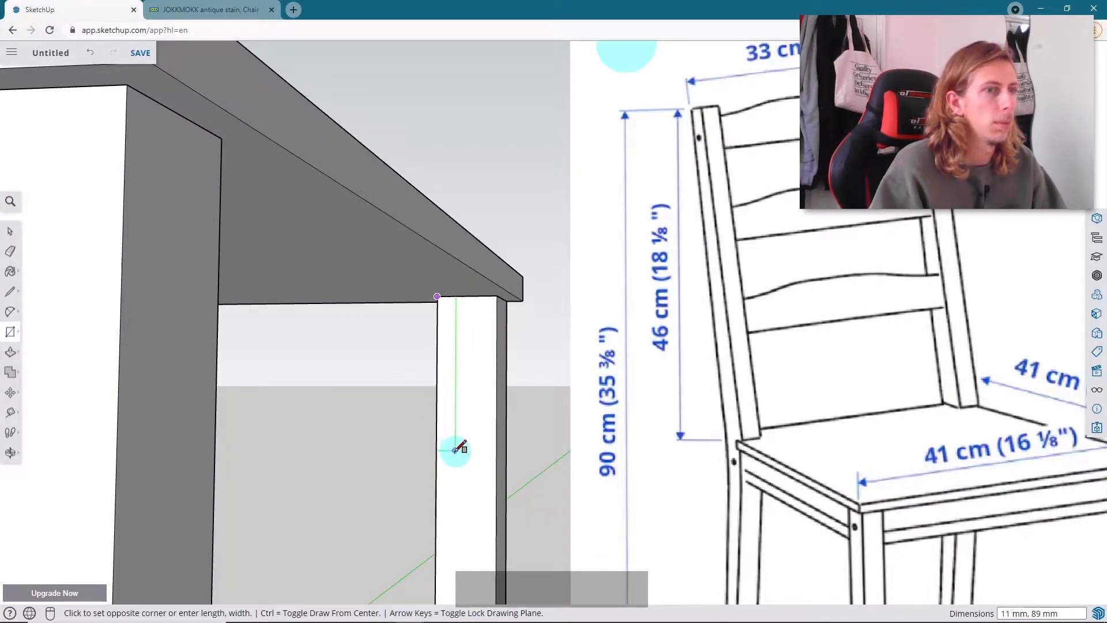
{"action": "left_click", "coordinate": [456, 451]}
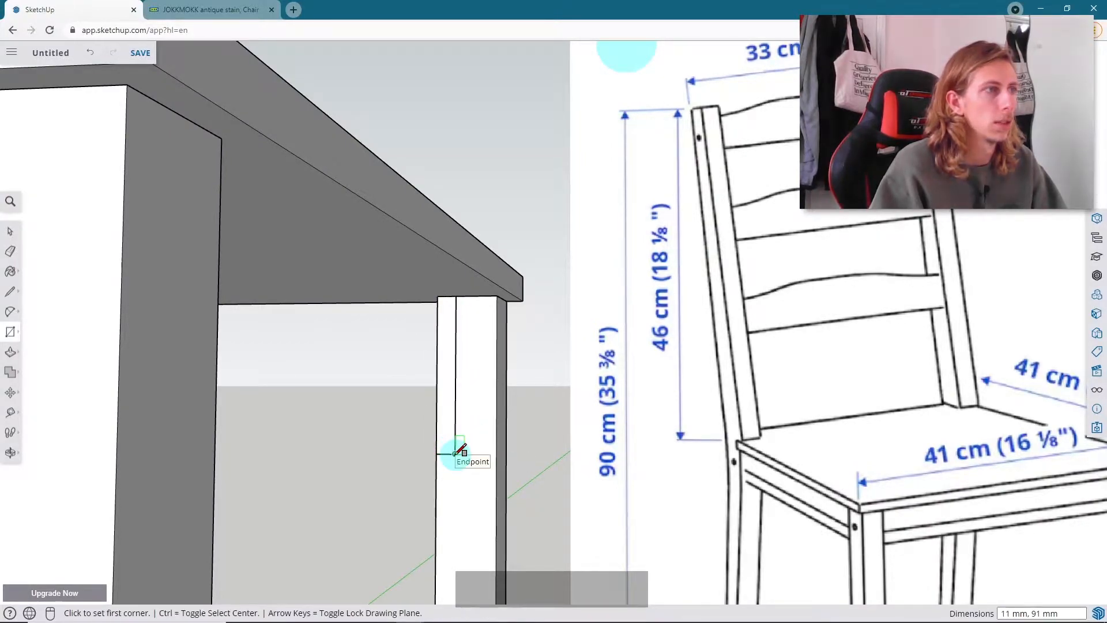
- Group the rectangle on the rear leg and make it a component named "side"
{"action": "key", "text": "space"}
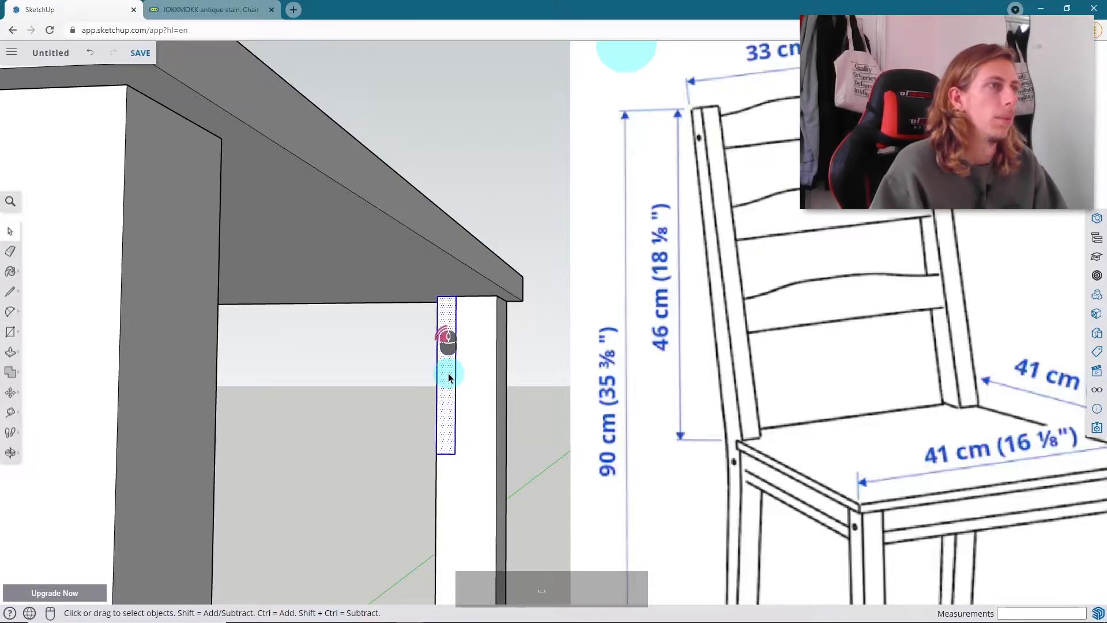
{"action": "right_click", "coordinate": [448, 378]}
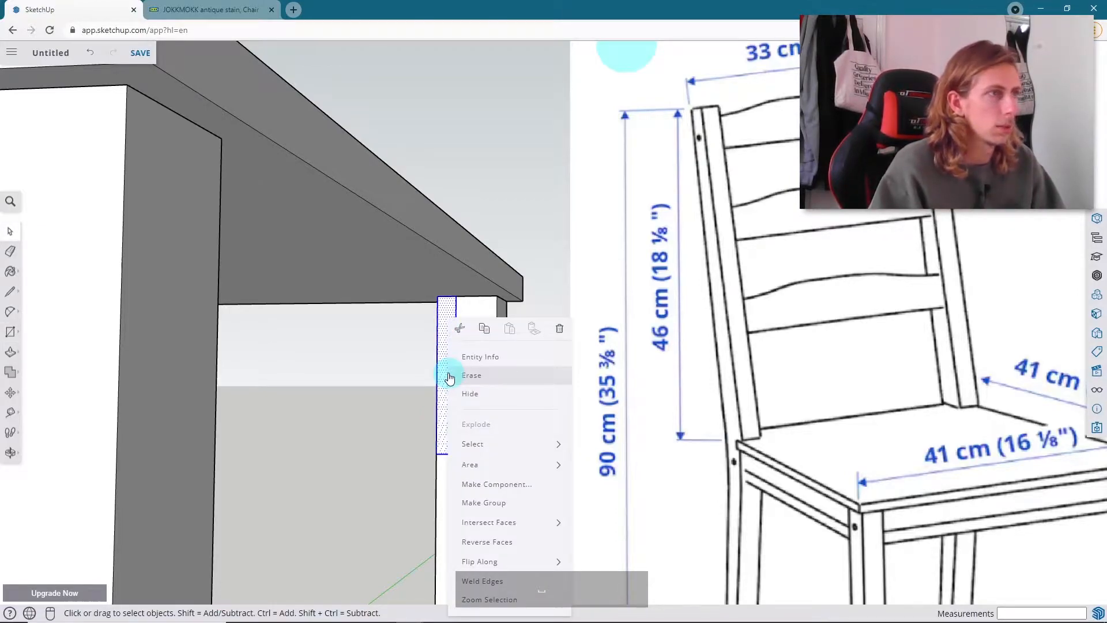
{"action": "left_click", "coordinate": [483, 500]}
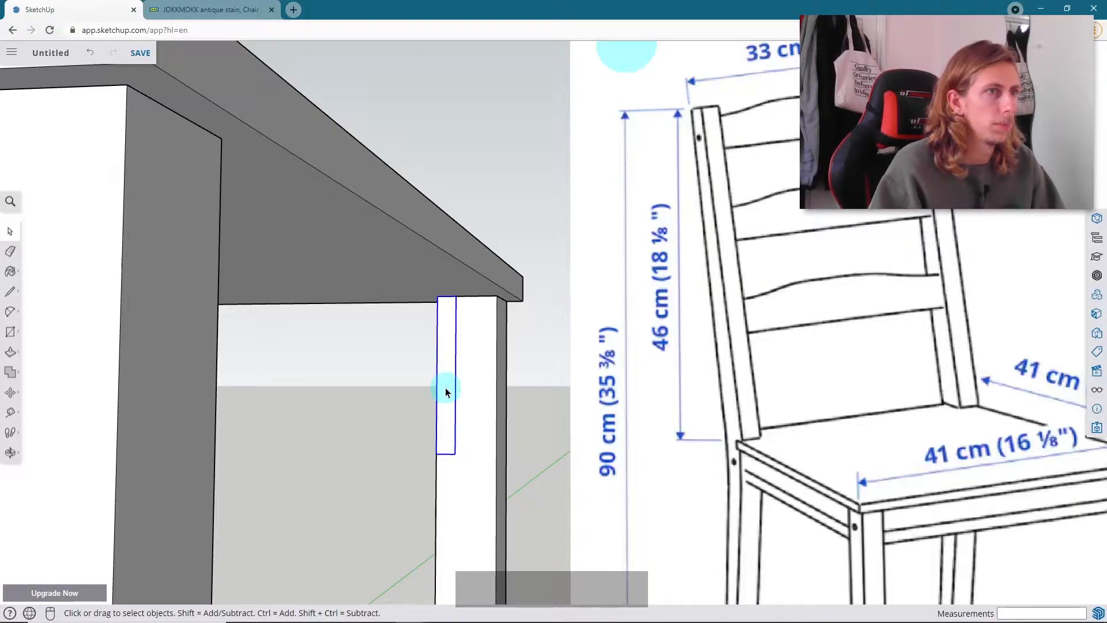
{"action": "right_click", "coordinate": [446, 391]}
{"action": "left_click", "coordinate": [492, 461]}
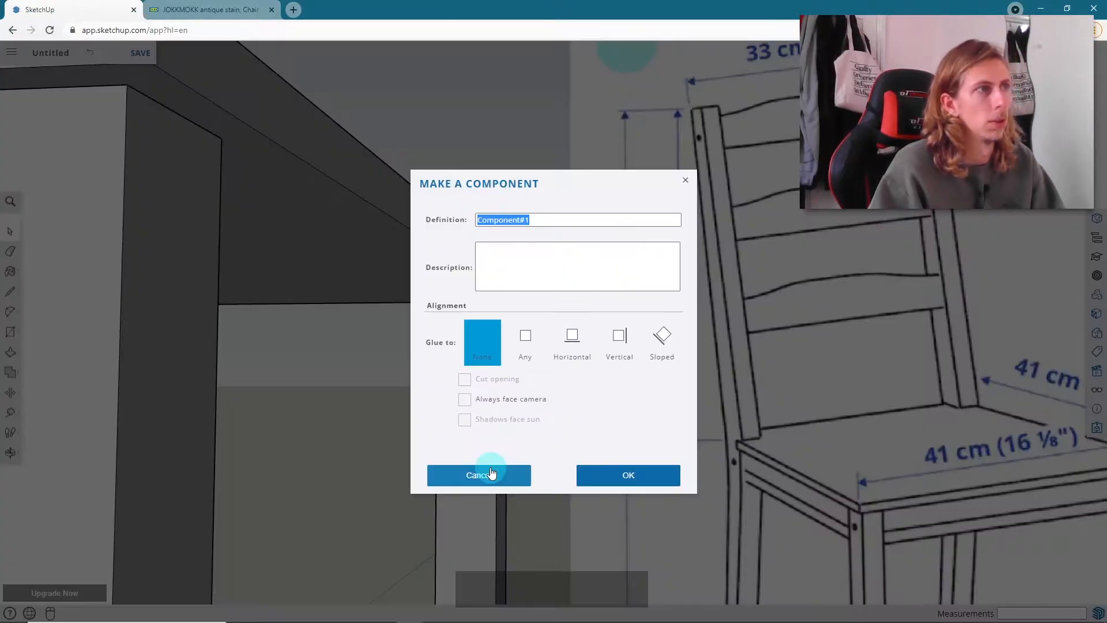
{"action": "type", "text": "side"}
{"action": "key", "text": "Return"}
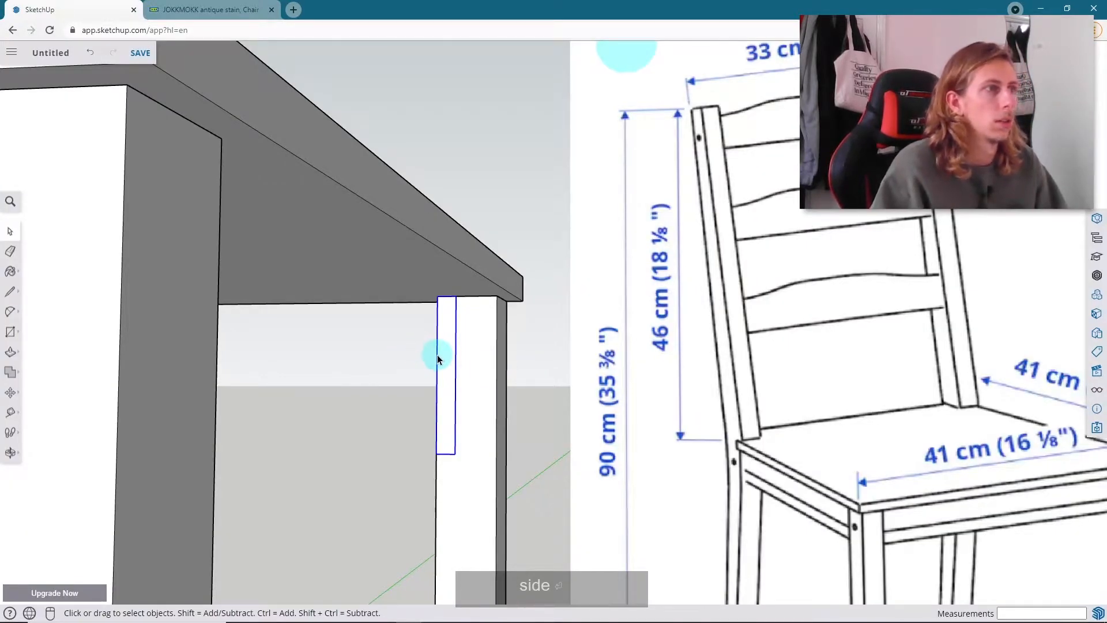
- Open the side component and extrude its face from the rear leg to the front leg with Push/Pull
{"action": "double_click", "coordinate": [445, 360]}
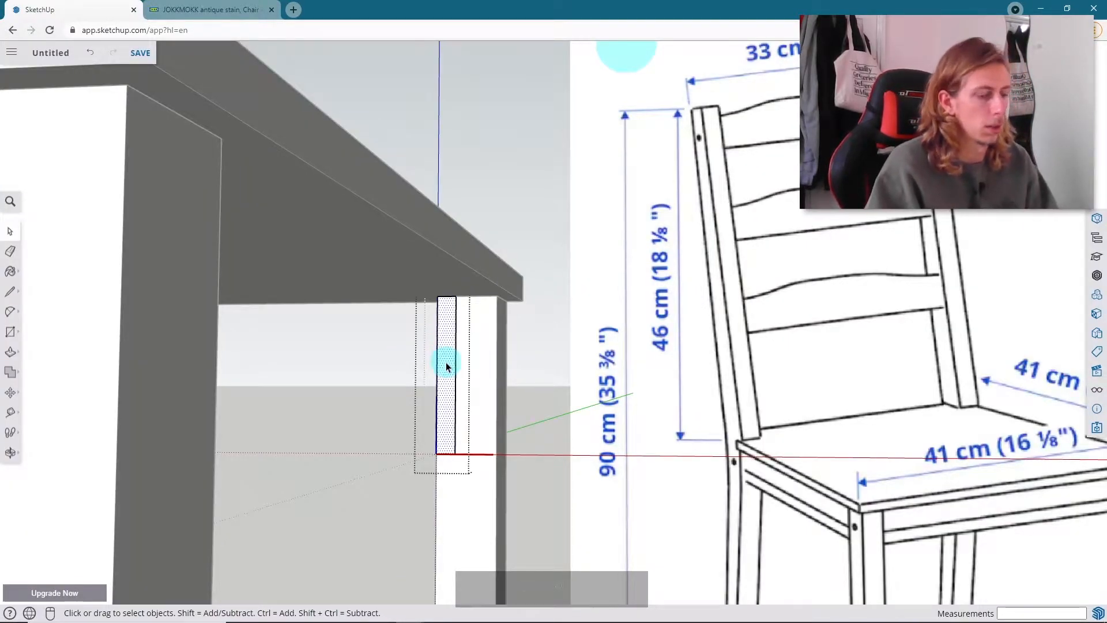
{"action": "key", "text": "p"}
{"action": "left_click", "coordinate": [439, 360]}
{"action": "middle_click_drag", "start_coordinate": [434, 358], "coordinate": [94, 382]}
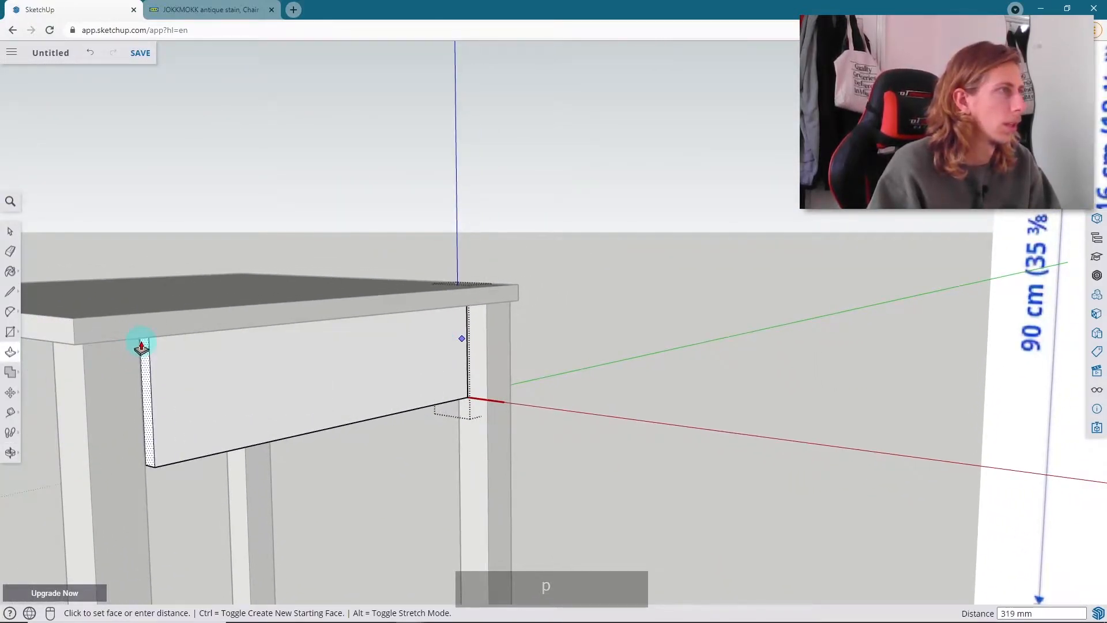
{"action": "left_click", "coordinate": [143, 491]}
- Push the side rail's bottom face upward with Push/Pull to reduce the rail's height to about 64 mm
{"action": "middle_click_drag", "start_coordinate": [140, 483], "coordinate": [594, 140]}
{"action": "scroll", "coordinate": [447, 240], "scroll_direction": "up", "scroll_amount": 3}
{"action": "scroll", "coordinate": [482, 252], "scroll_direction": "up", "scroll_amount": 5}
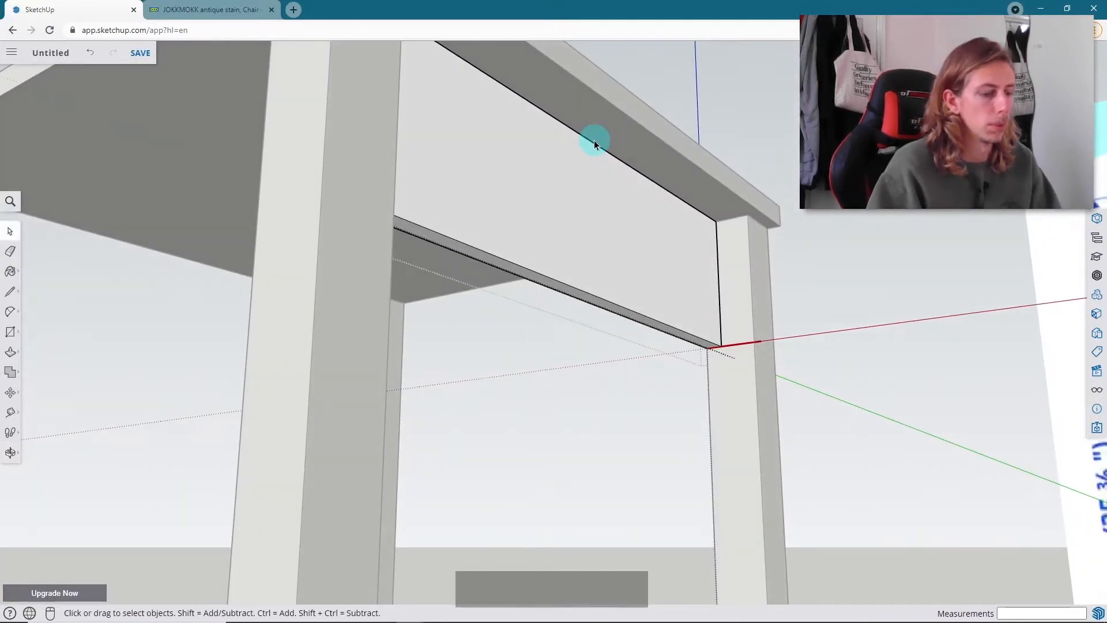
{"action": "key", "text": "p"}
{"action": "left_click", "coordinate": [679, 338]}
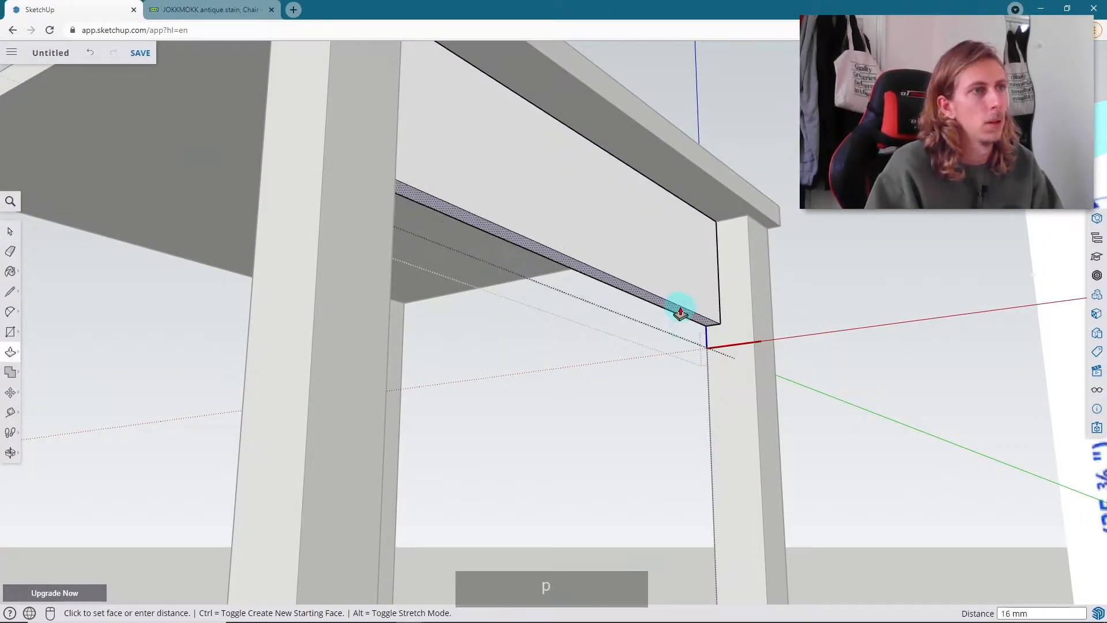
{"action": "left_click", "coordinate": [683, 278]}
{"action": "middle_click_drag", "start_coordinate": [749, 235], "coordinate": [685, 260]}
{"action": "scroll", "coordinate": [626, 344], "scroll_direction": "down", "scroll_amount": 4}
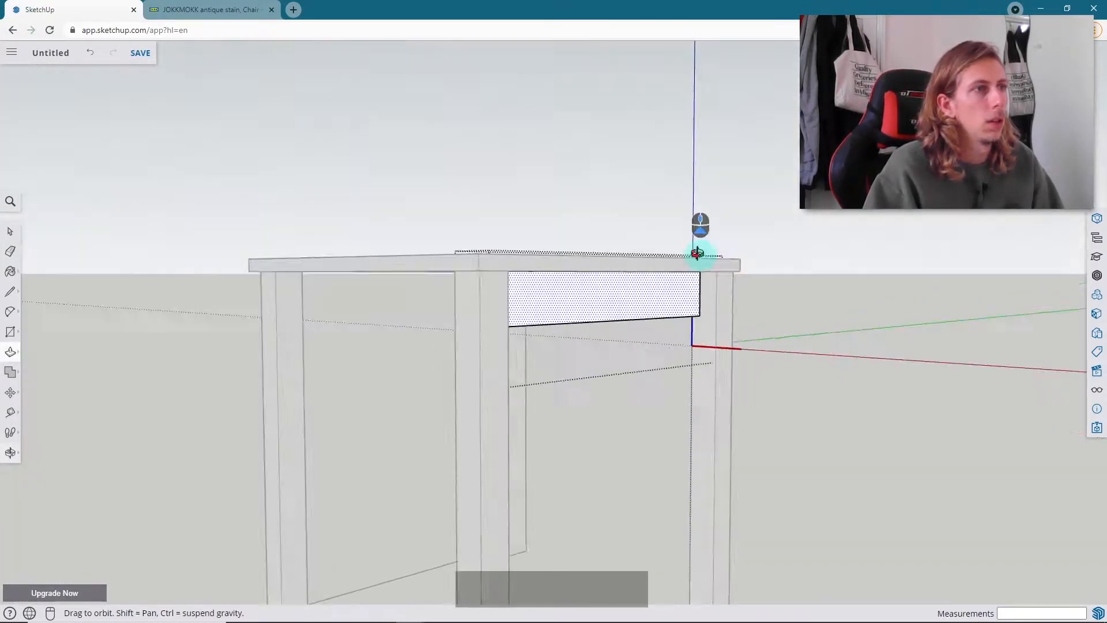
{"action": "scroll", "coordinate": [660, 289], "scroll_direction": "up", "scroll_amount": 5}
{"action": "left_click", "coordinate": [668, 323]}
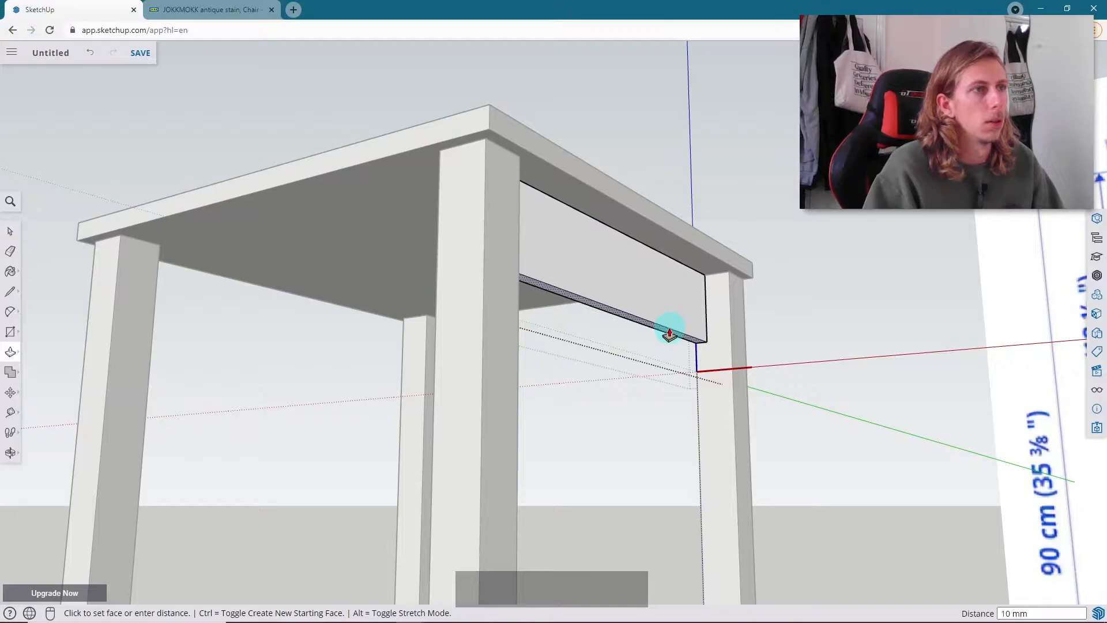
{"action": "key", "text": "space"}
- Measure the side rail's height along its vertical end edge with the Line tool, cancel the line, and close the component
{"action": "scroll", "coordinate": [698, 309], "scroll_direction": "up", "scroll_amount": 4}
{"action": "key", "text": "l"}
{"action": "left_click", "coordinate": [716, 232]}
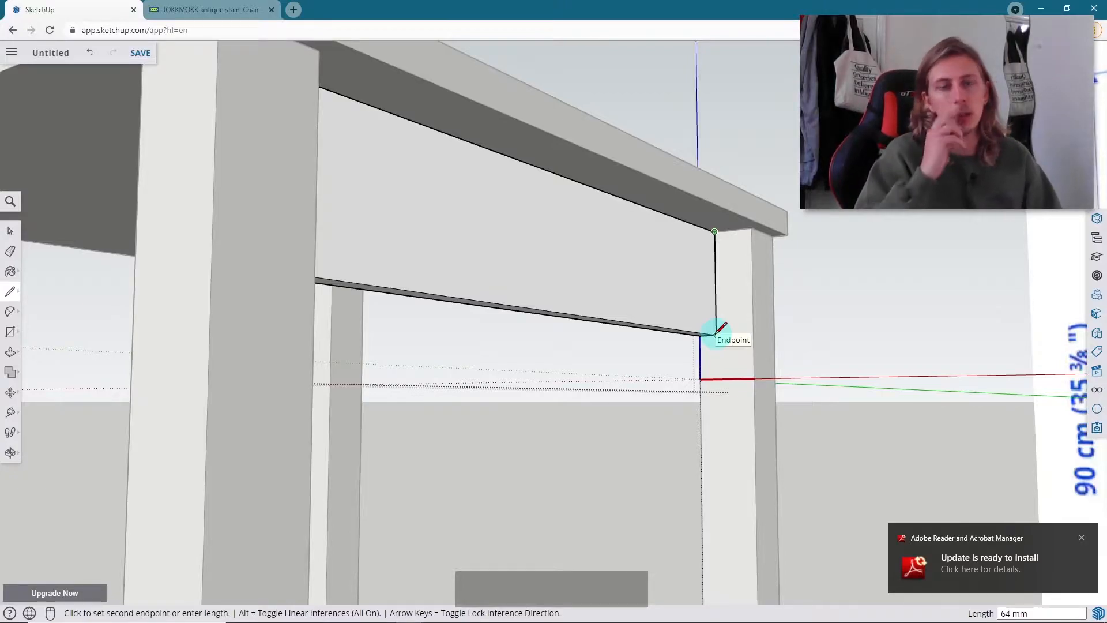
{"action": "left_click", "coordinate": [716, 335]}
{"action": "key", "text": "Escape"}
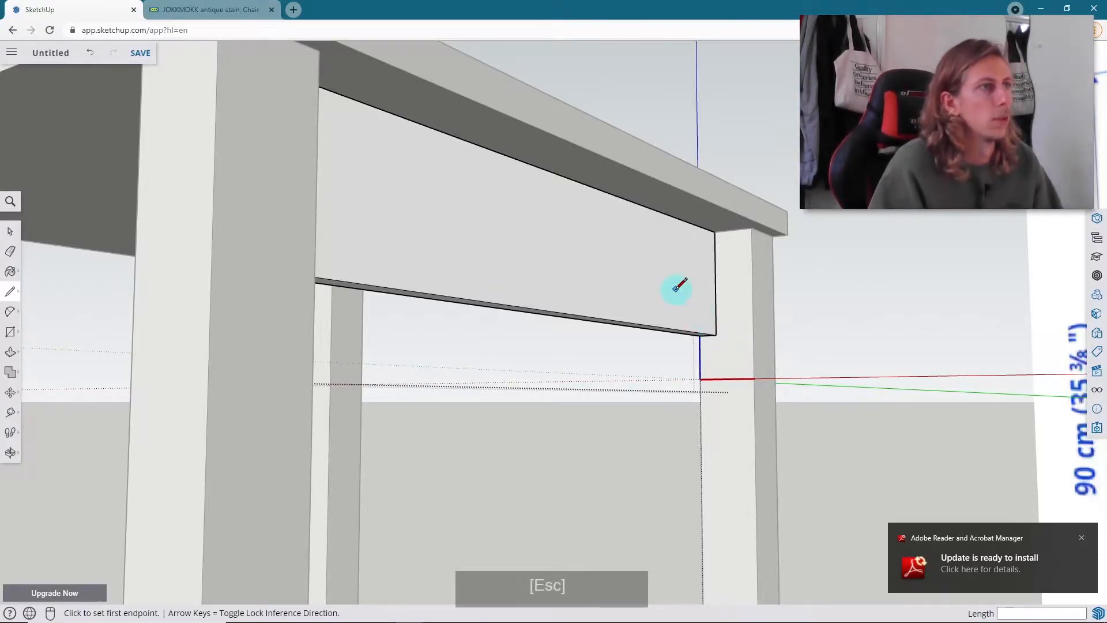
{"action": "scroll", "coordinate": [679, 287], "scroll_direction": "down", "scroll_amount": 5}
{"action": "middle_click_drag", "start_coordinate": [674, 292], "coordinate": [653, 289]}
{"action": "key", "text": "space"}
{"action": "left_click", "coordinate": [653, 289]}
{"action": "middle_click_drag", "start_coordinate": [825, 235], "coordinate": [776, 247]}
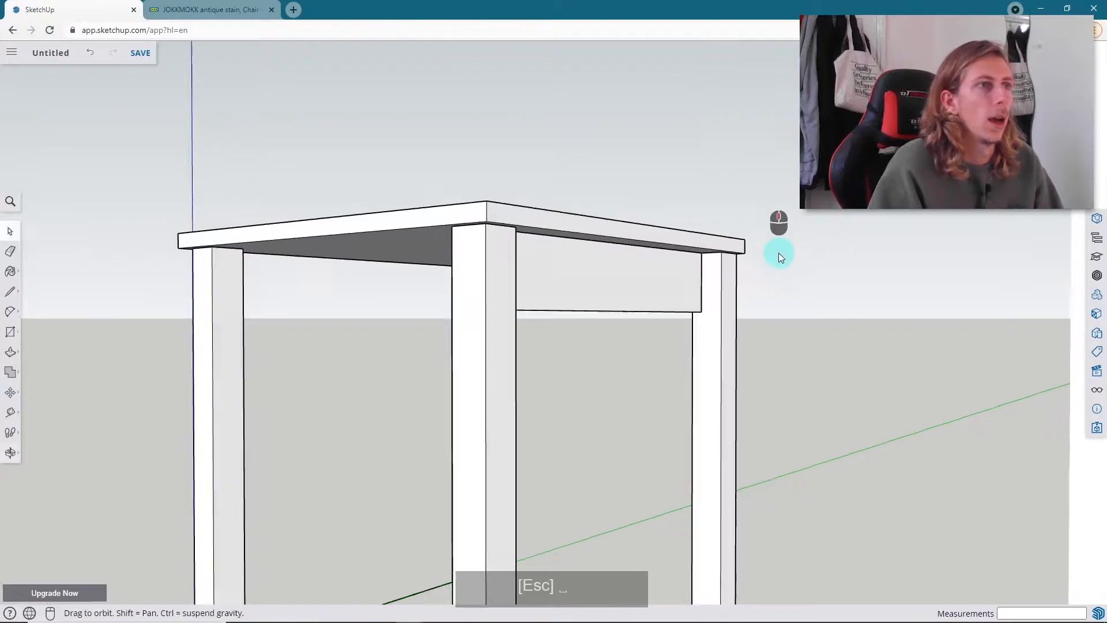
- Examine the rails under the seat in the enlarged IKEA product photo of the chair, and return to the SketchUp model
{"action": "scroll", "coordinate": [636, 257], "scroll_direction": "down", "scroll_amount": 6}
{"action": "left_click", "coordinate": [214, 10]}
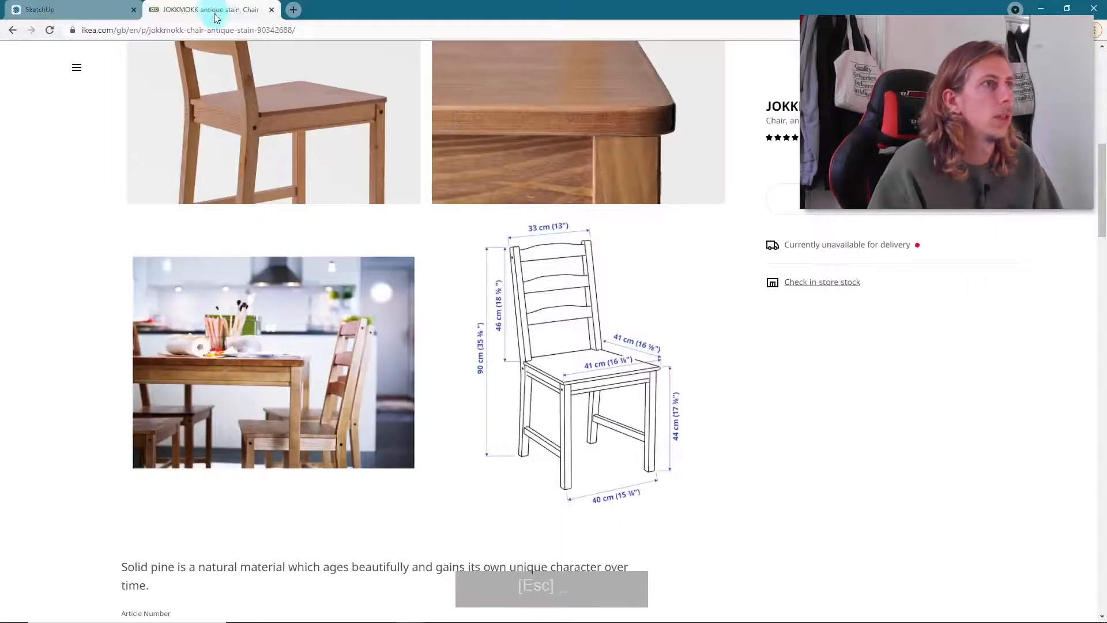
{"action": "scroll", "coordinate": [410, 312], "scroll_direction": "up", "scroll_amount": 9}
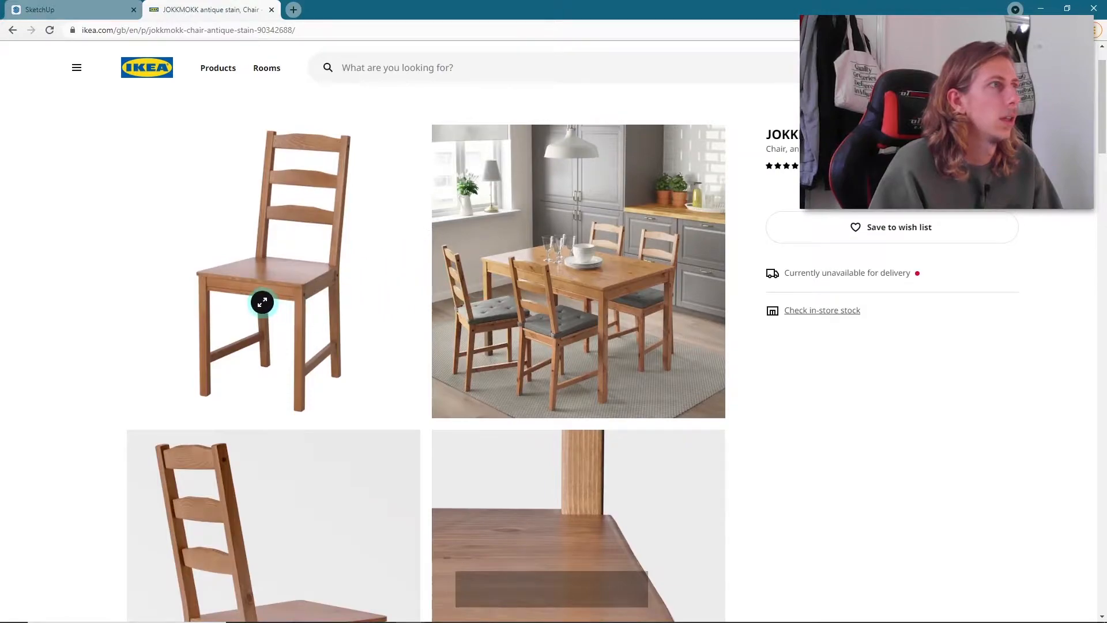
{"action": "left_click", "coordinate": [262, 303]}
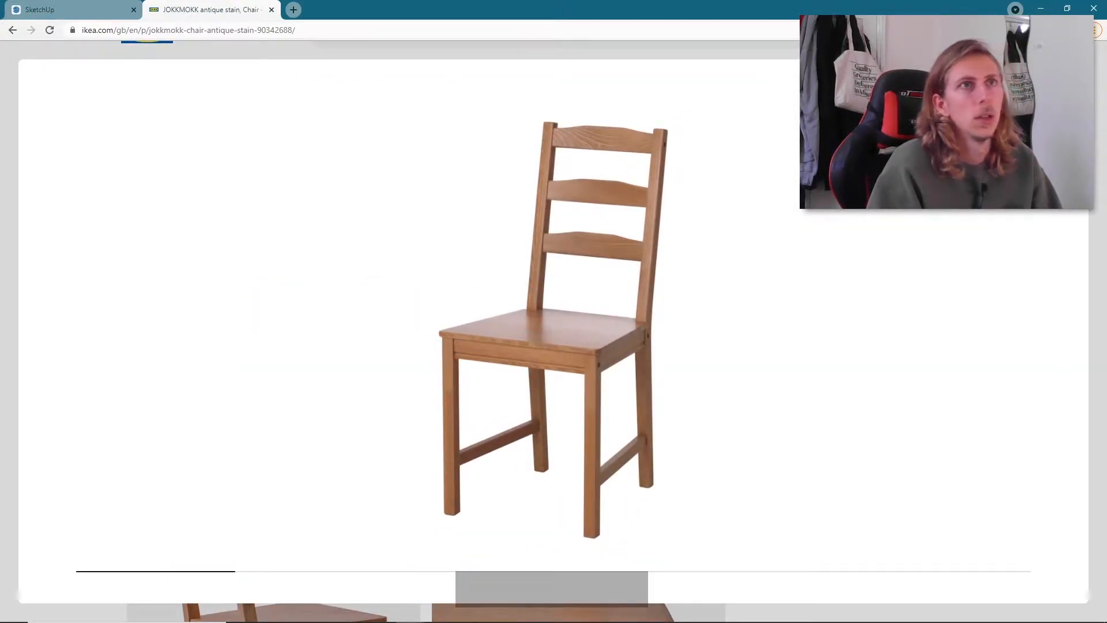
{"action": "left_click", "coordinate": [141, 12]}
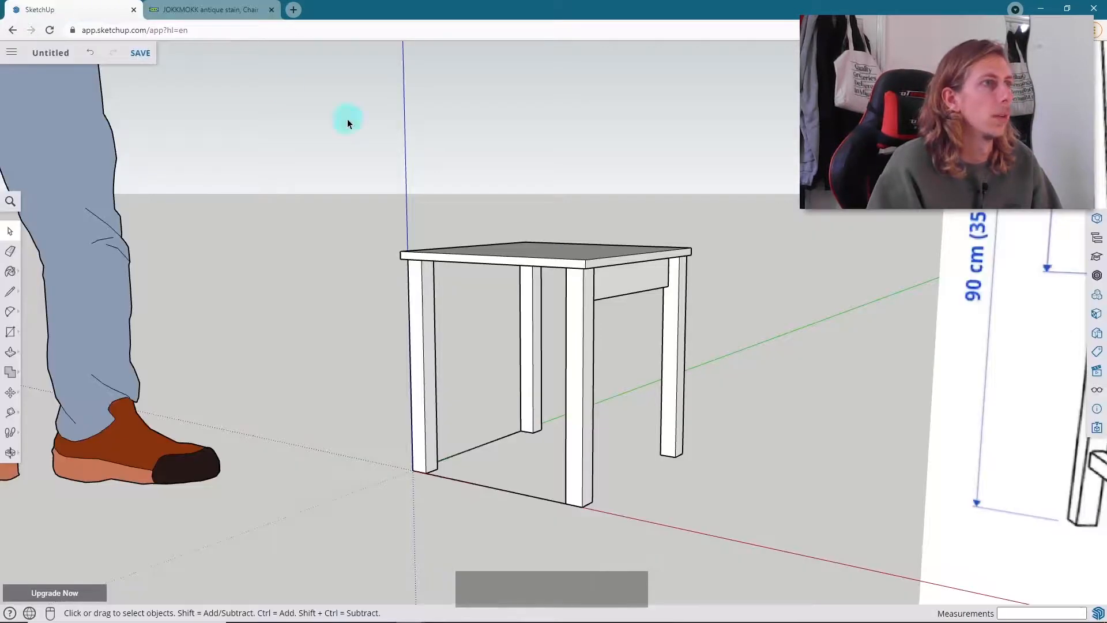
- Move the side rail sideways out from under the seat so that its end face is exposed
{"action": "scroll", "coordinate": [614, 287], "scroll_direction": "up", "scroll_amount": 5}
{"action": "scroll", "coordinate": [669, 269], "scroll_direction": "up", "scroll_amount": 2}
{"action": "mouse_move", "coordinate": [723, 267]}
{"action": "middle_mouse_down"}
{"action": "mouse_move", "coordinate": [999, 287]}
{"action": "mouse_move", "coordinate": [663, 272]}
{"action": "mouse_move", "coordinate": [729, 261]}
{"action": "middle_mouse_up"}
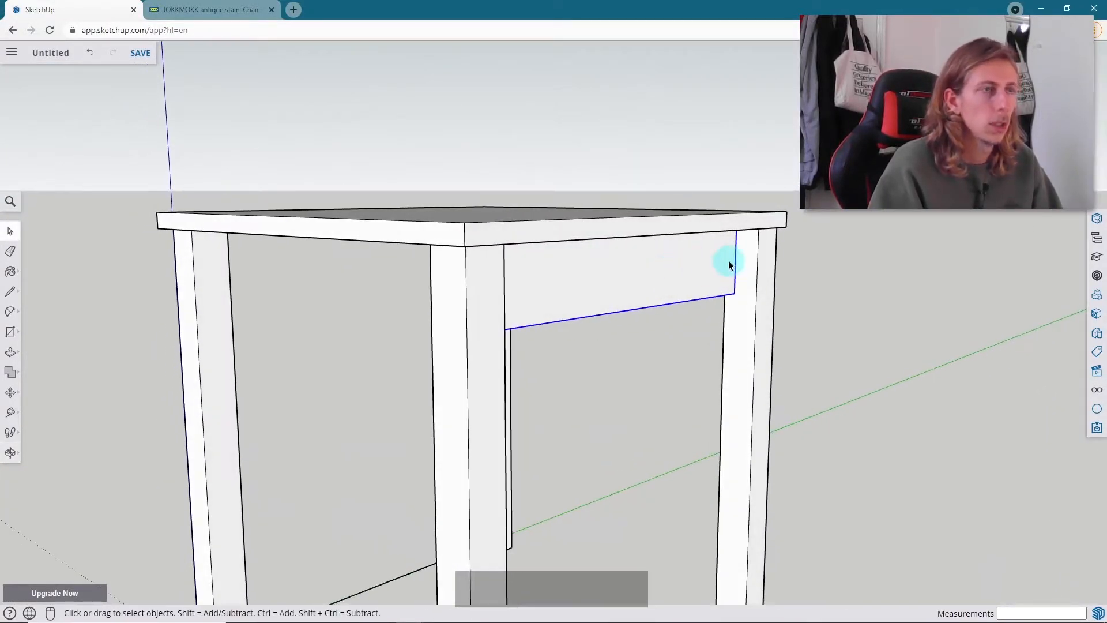
{"action": "scroll", "coordinate": [729, 260], "scroll_direction": "up", "scroll_amount": 3}
{"action": "scroll", "coordinate": [728, 261], "scroll_direction": "down", "scroll_amount": 1}
{"action": "key", "text": "m"}
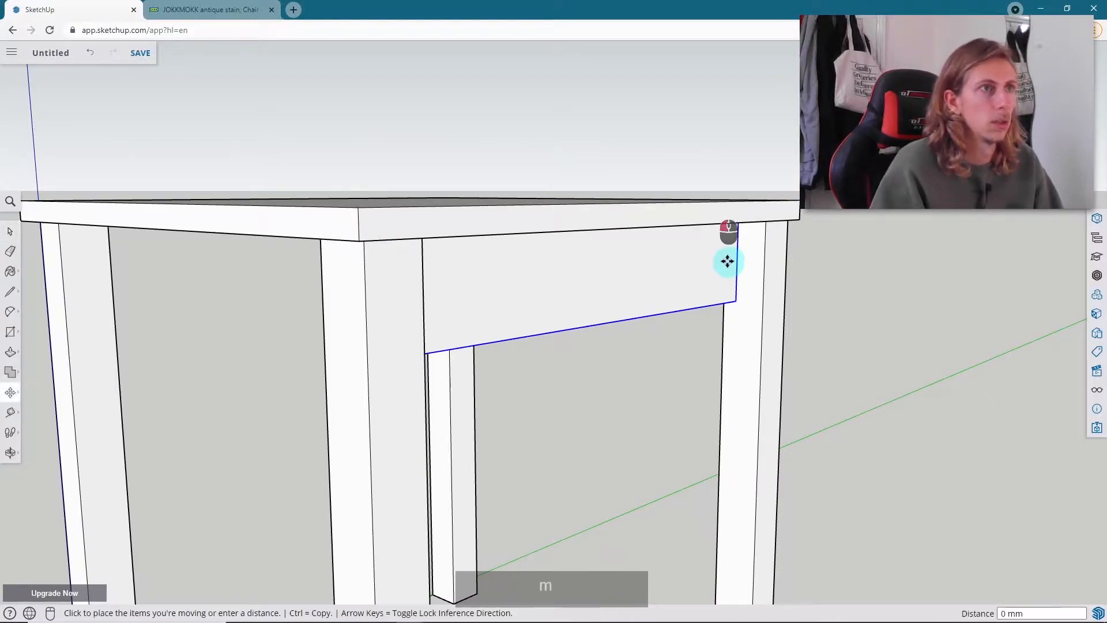
{"action": "left_click", "coordinate": [729, 263]}
{"action": "left_click", "coordinate": [793, 269]}
- Inside the side component, draw a rectangle about 10 mm by 4 mm on the rail's end face, near the lower outer edge
{"action": "middle_click_drag", "start_coordinate": [798, 249], "coordinate": [874, 245]}
{"action": "key", "text": "space"}
{"action": "scroll", "coordinate": [718, 293], "scroll_direction": "up", "scroll_amount": 2}
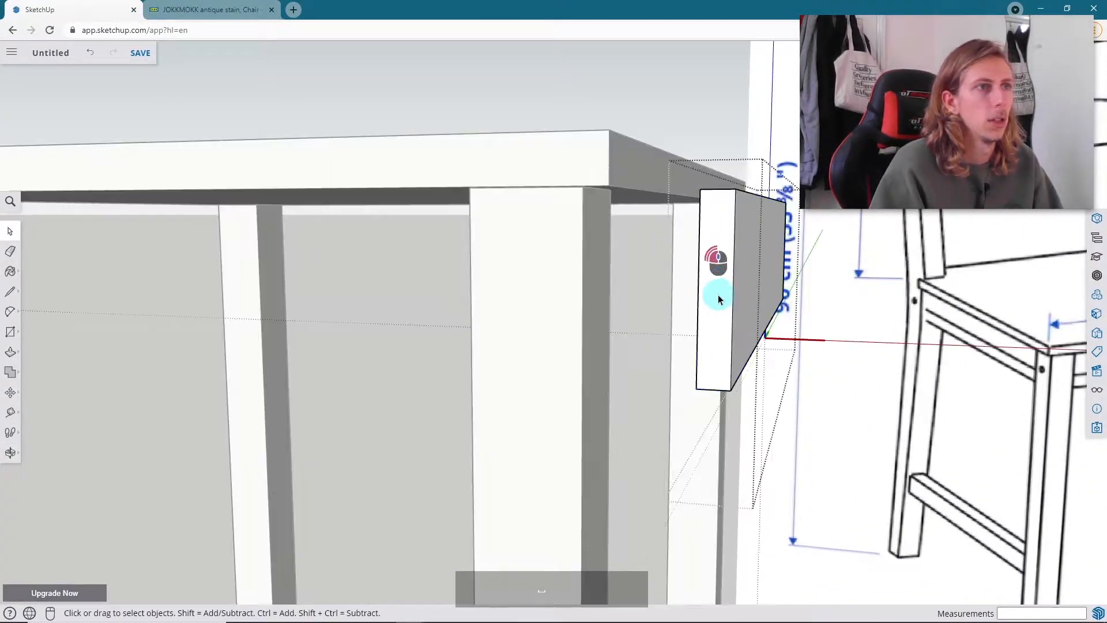
{"action": "scroll", "coordinate": [728, 339], "scroll_direction": "up", "scroll_amount": 3}
{"action": "key", "text": "r"}
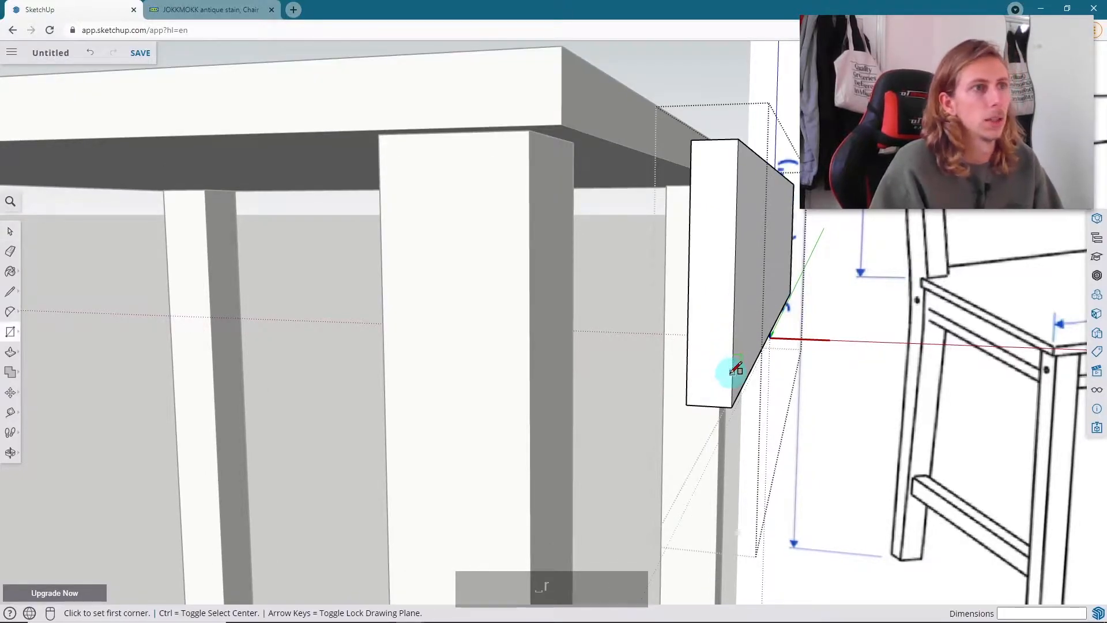
{"action": "left_click", "coordinate": [732, 370]}
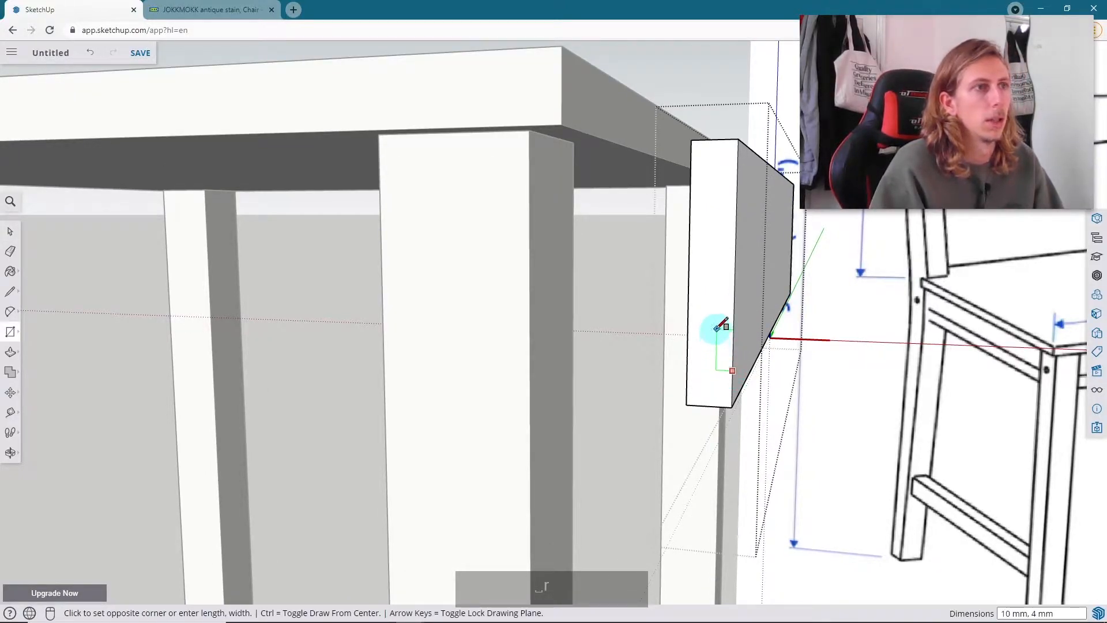
{"action": "left_click", "coordinate": [713, 329]}
{"action": "key", "text": "space"}
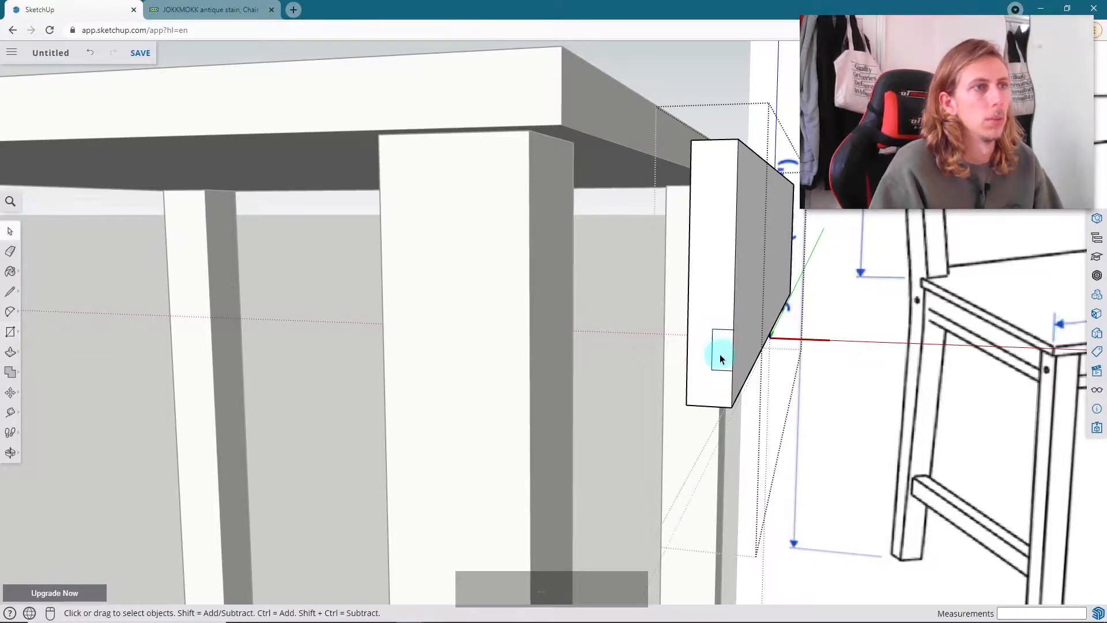
- Cut the small rectangle through the full length of the rail with Push/Pull to form a groove, and close the component
{"action": "scroll", "coordinate": [589, 293], "scroll_direction": "down", "scroll_amount": 3}
{"action": "middle_click_drag", "start_coordinate": [652, 278], "coordinate": [635, 308]}
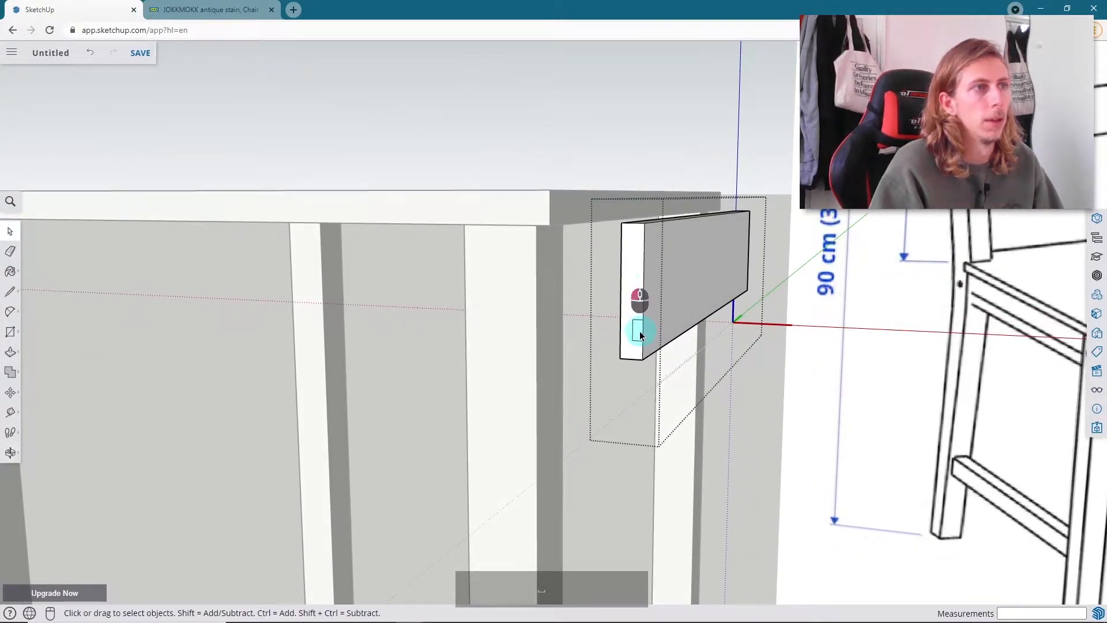
{"action": "key", "text": "p"}
{"action": "middle_click_drag", "start_coordinate": [707, 299], "coordinate": [600, 338]}
{"action": "left_click", "coordinate": [790, 225]}
{"action": "middle_click_drag", "start_coordinate": [732, 289], "coordinate": [714, 261]}
{"action": "key", "text": "Escape"}
- Move the grooved side rail back under the seat between the front and rear legs
{"action": "scroll", "coordinate": [622, 271], "scroll_direction": "down", "scroll_amount": 3}
{"action": "middle_click_drag", "start_coordinate": [617, 280], "coordinate": [724, 245]}
{"action": "scroll", "coordinate": [702, 236], "scroll_direction": "up", "scroll_amount": 3}
{"action": "scroll", "coordinate": [702, 235], "scroll_direction": "down", "scroll_amount": 1}
{"action": "scroll", "coordinate": [703, 236], "scroll_direction": "down", "scroll_amount": 3}
{"action": "scroll", "coordinate": [698, 235], "scroll_direction": "up", "scroll_amount": 5}
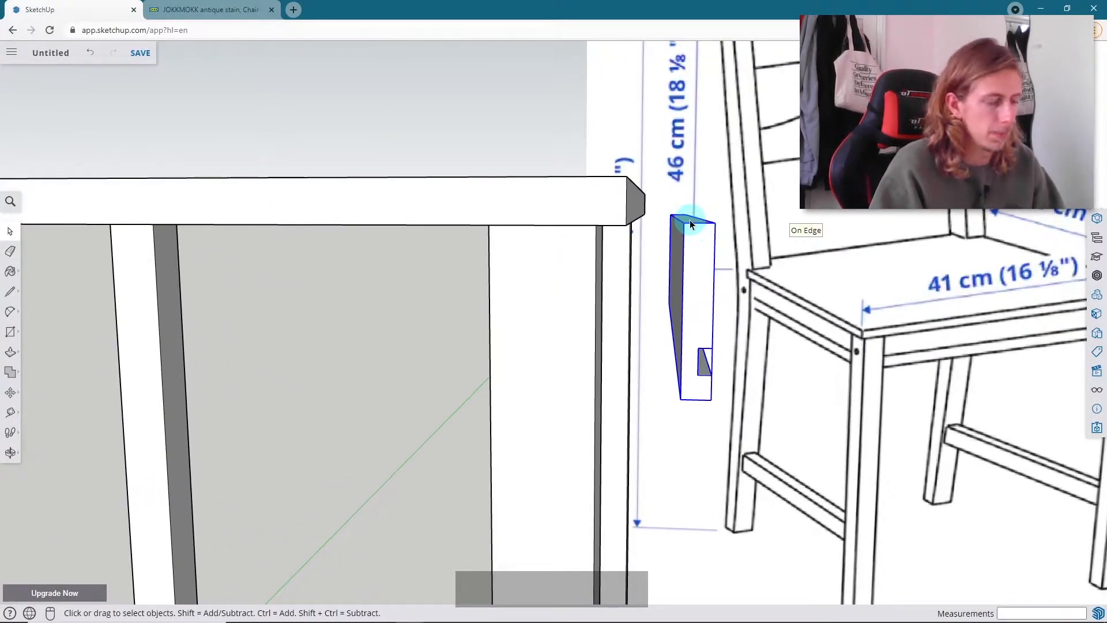
{"action": "key", "text": "m"}
{"action": "left_click", "coordinate": [688, 221]}
{"action": "middle_click_drag", "start_coordinate": [686, 223], "coordinate": [710, 166]}
{"action": "scroll", "coordinate": [759, 192], "scroll_direction": "up", "scroll_amount": 3}
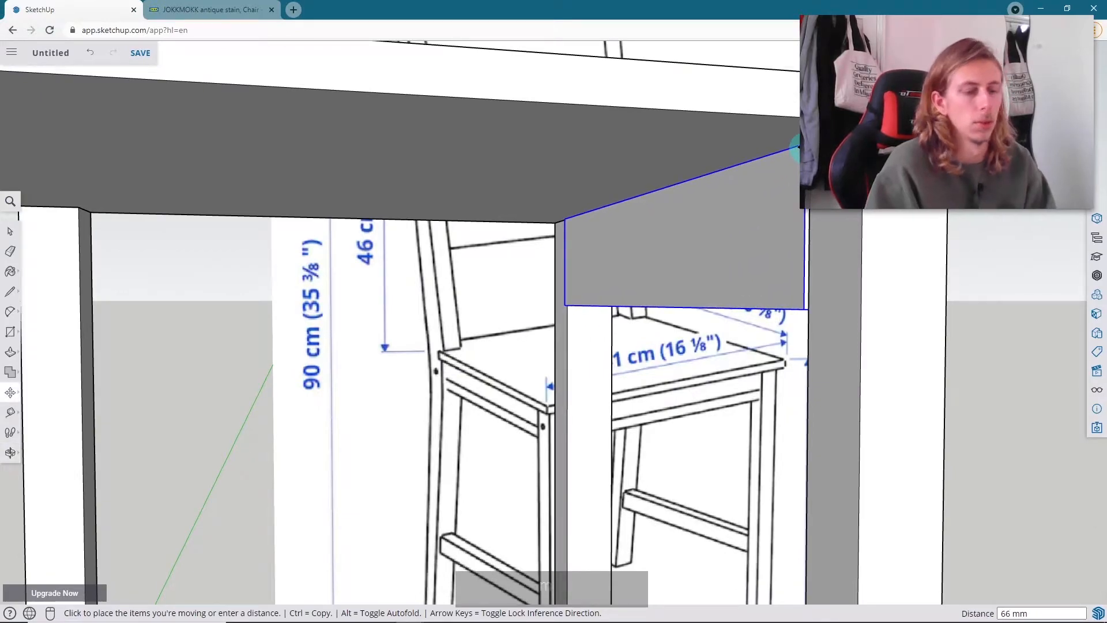
{"action": "left_click", "coordinate": [798, 148]}
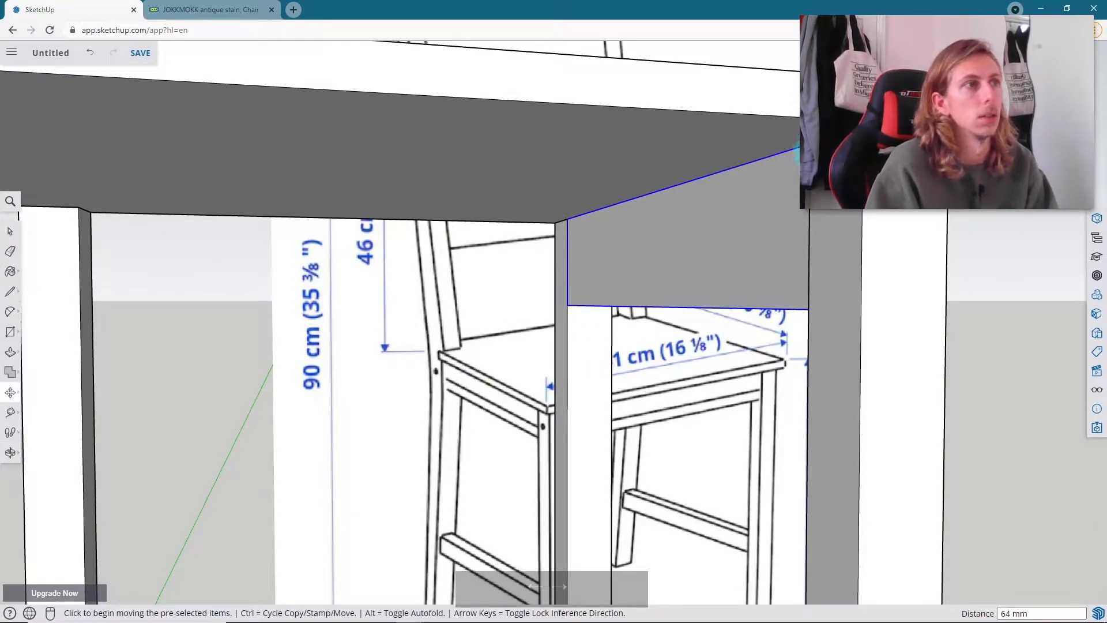
{"action": "scroll", "coordinate": [526, 292], "scroll_direction": "down", "scroll_amount": 10}
{"action": "key", "text": "space"}
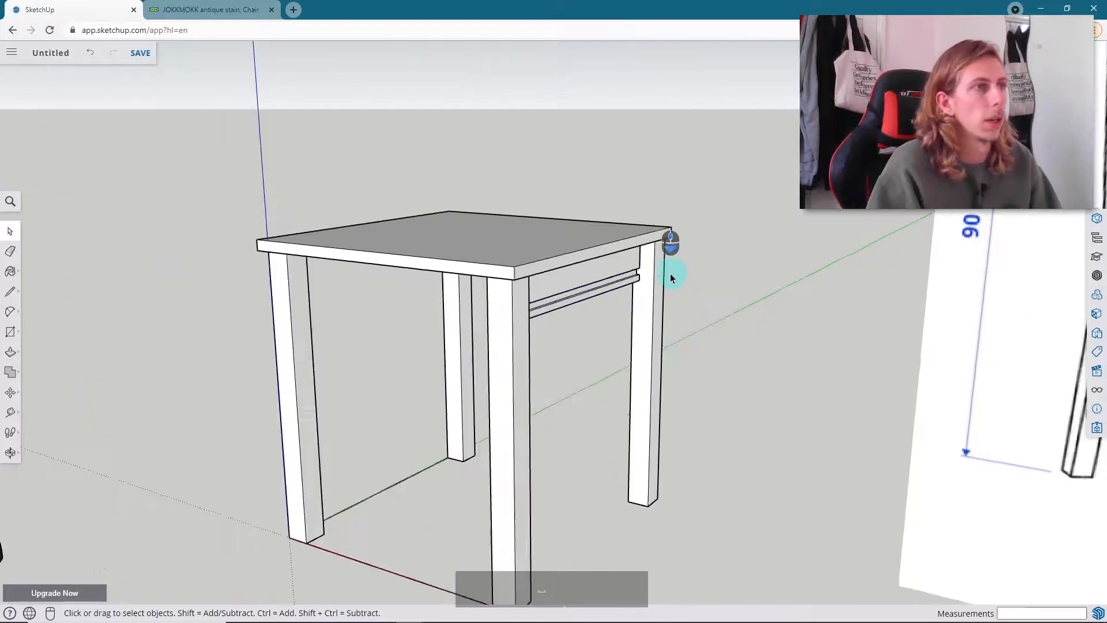
- Copy the grooved side rail to the opposite side of the chair beneath the seat
{"action": "scroll", "coordinate": [672, 276], "scroll_direction": "down", "scroll_amount": 5}
{"action": "scroll", "coordinate": [799, 270], "scroll_direction": "up", "scroll_amount": 5}
{"action": "middle_click_drag", "start_coordinate": [799, 270], "coordinate": [854, 210]}
{"action": "scroll", "coordinate": [614, 277], "scroll_direction": "up", "scroll_amount": 5}
{"action": "left_click", "coordinate": [559, 254]}
{"action": "scroll", "coordinate": [586, 255], "scroll_direction": "up", "scroll_amount": 5}
{"action": "scroll", "coordinate": [590, 254], "scroll_direction": "down", "scroll_amount": 5}
{"action": "key", "text": "m"}
{"action": "left_click", "coordinate": [663, 230]}
{"action": "middle_click_drag", "start_coordinate": [527, 217], "coordinate": [555, 214]}
{"action": "key", "text": "ctrl"}
{"action": "left_click", "coordinate": [538, 223]}
{"action": "scroll", "coordinate": [551, 242], "scroll_direction": "up", "scroll_amount": 2}
- Rotate the copied side rail so its groove faces outward and line it up with the legs
{"action": "key", "text": "m"}
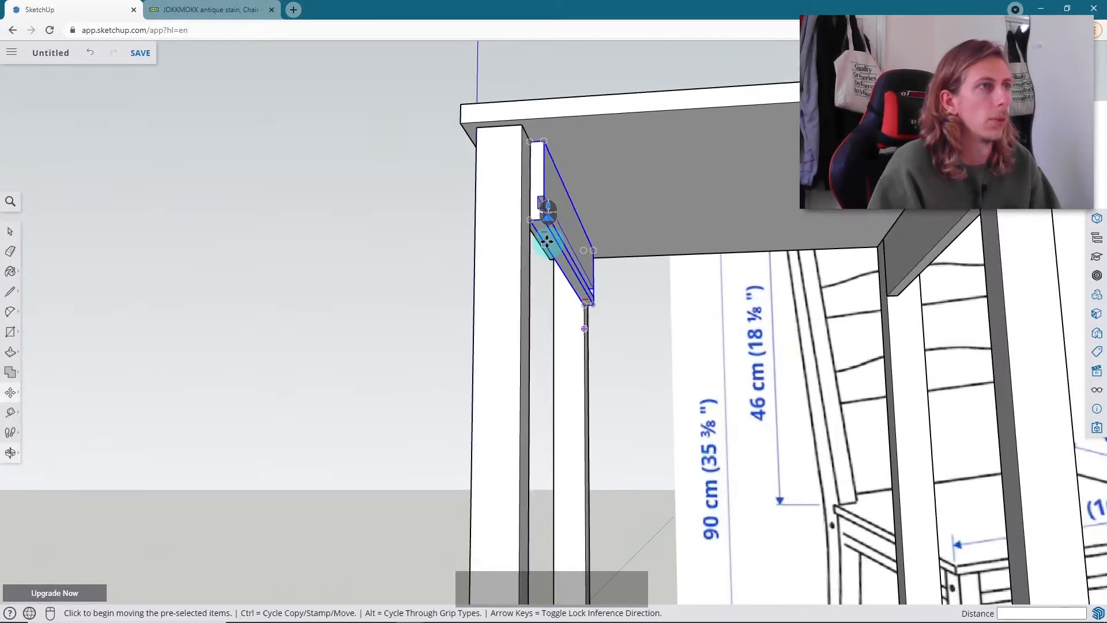
{"action": "scroll", "coordinate": [568, 248], "scroll_direction": "up", "scroll_amount": 1}
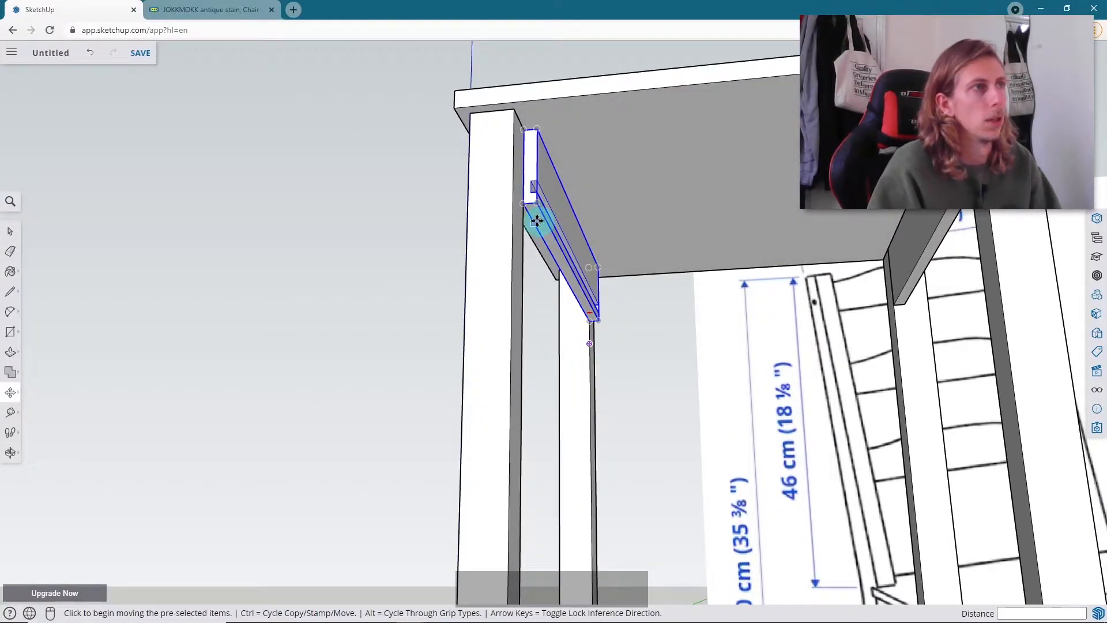
{"action": "scroll", "coordinate": [537, 220], "scroll_direction": "up", "scroll_amount": 3}
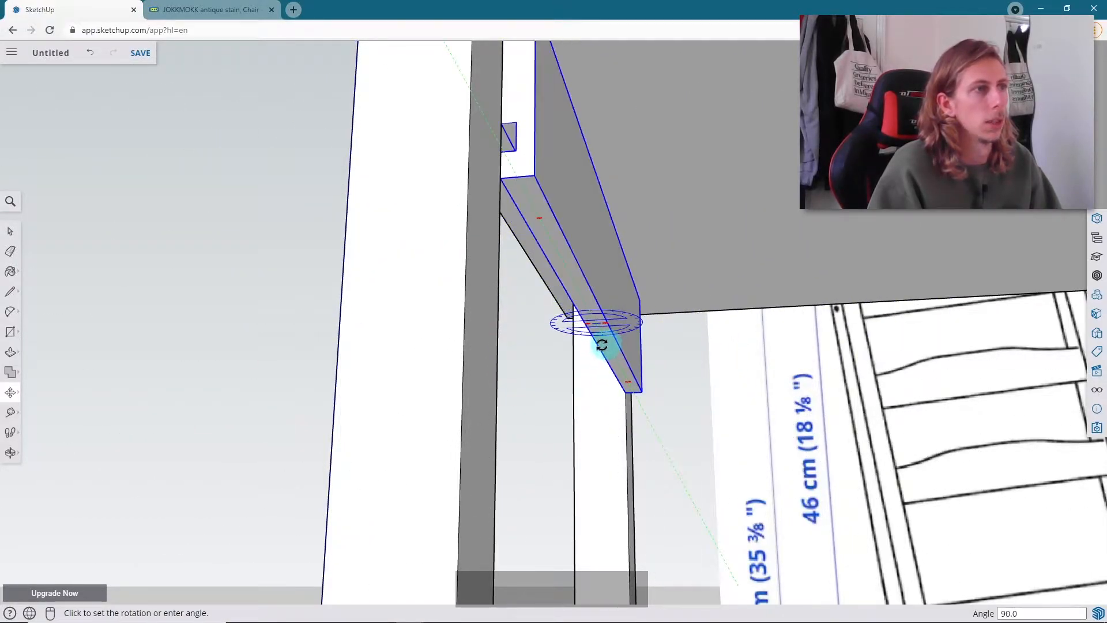
{"action": "middle_click_drag", "start_coordinate": [599, 331], "coordinate": [593, 466]}
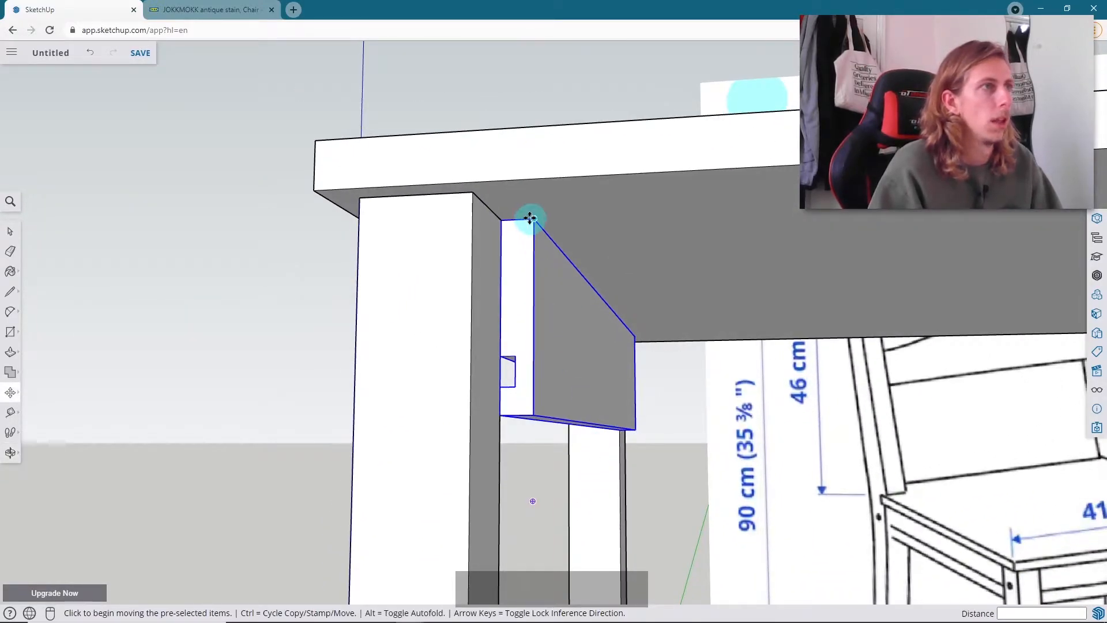
{"action": "left_click", "coordinate": [497, 218]}
{"action": "middle_click_drag", "start_coordinate": [496, 217], "coordinate": [631, 341]}
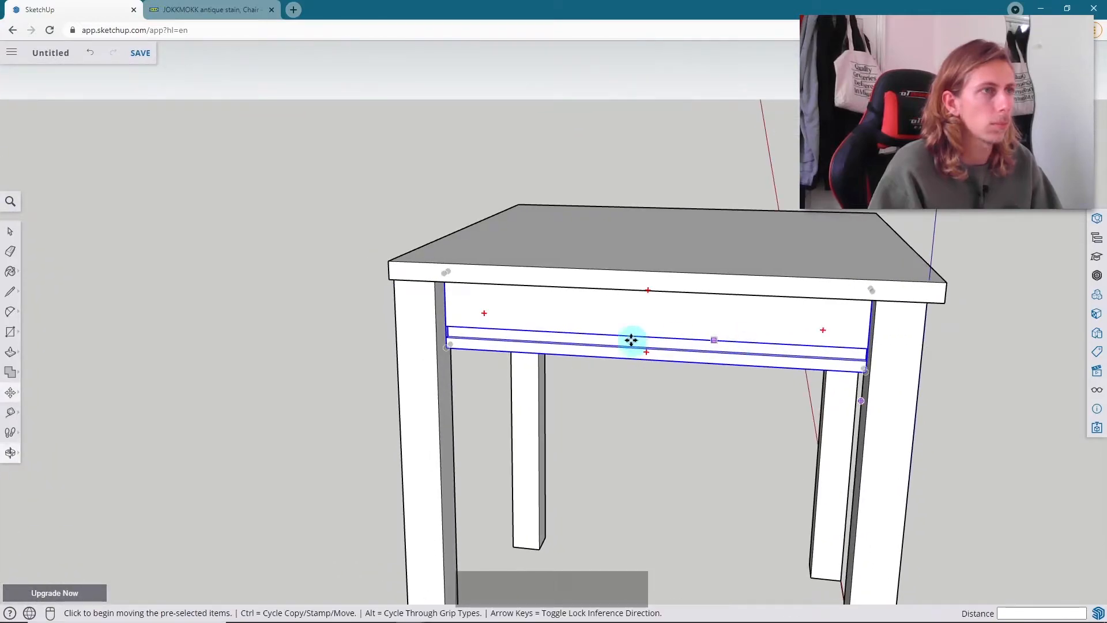
- Copy the rotated side rail lengthwise past the leg at the origin and shift the copy clear of the frame
{"action": "left_click", "coordinate": [443, 313]}
{"action": "middle_click_drag", "start_coordinate": [444, 312], "coordinate": [442, 314]}
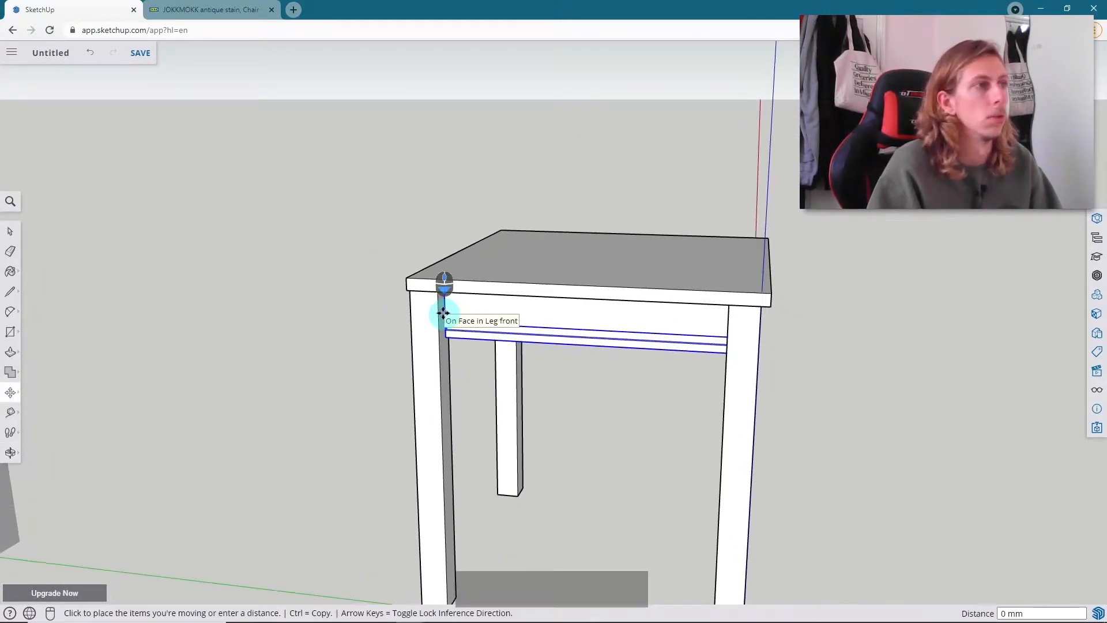
{"action": "key", "text": "ctrl"}
{"action": "left_click", "coordinate": [768, 328]}
{"action": "middle_click_drag", "start_coordinate": [769, 316], "coordinate": [724, 334]}
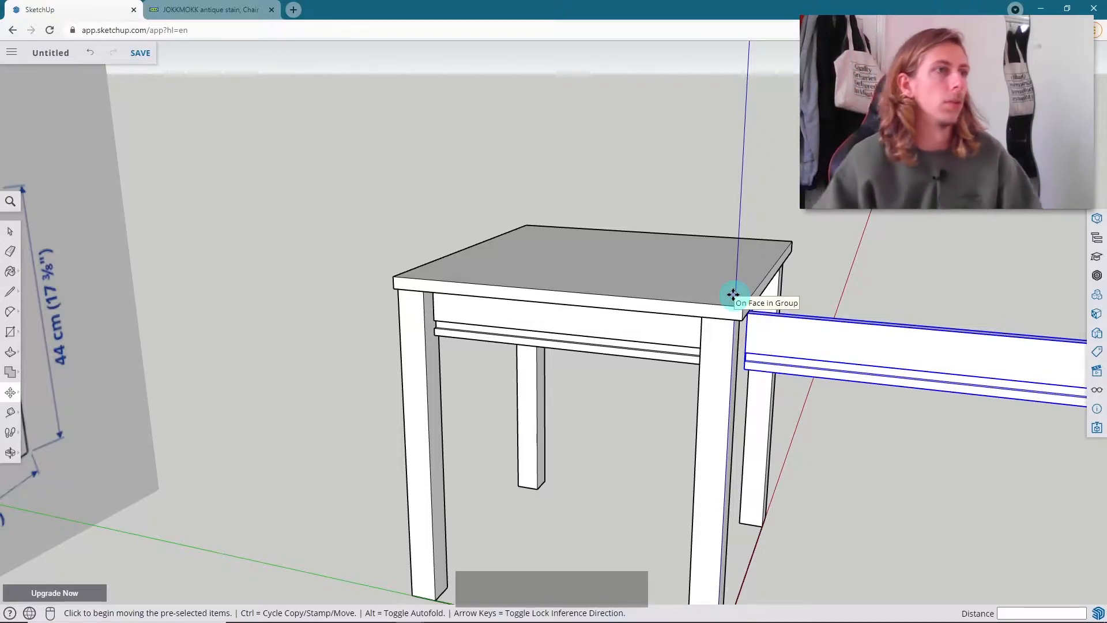
{"action": "left_click", "coordinate": [716, 296]}
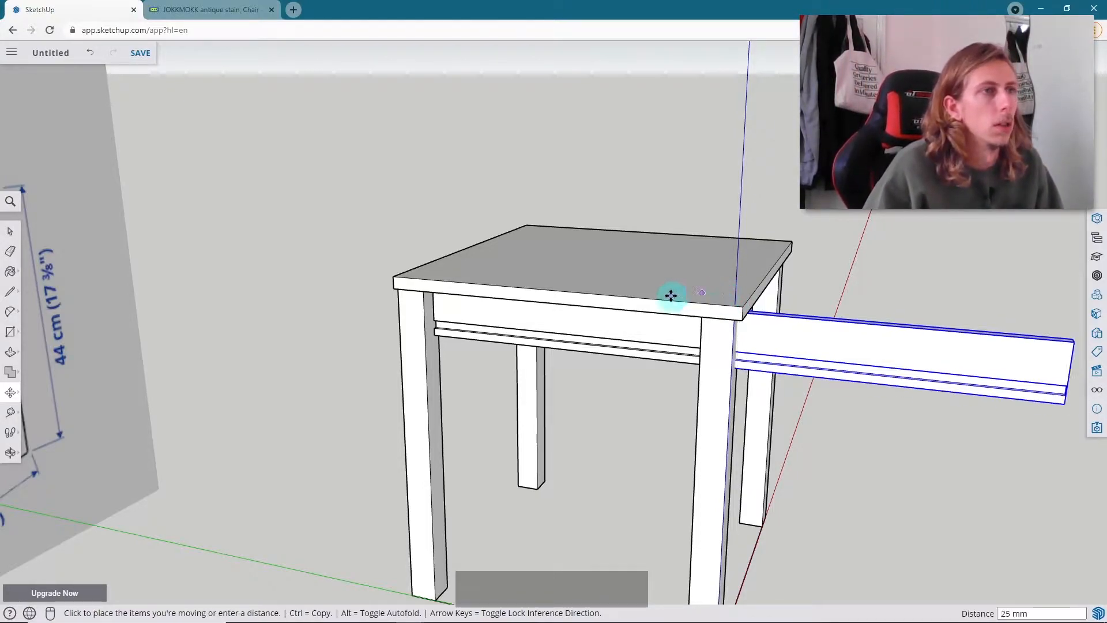
{"action": "scroll", "coordinate": [685, 294], "scroll_direction": "down", "scroll_amount": 3}
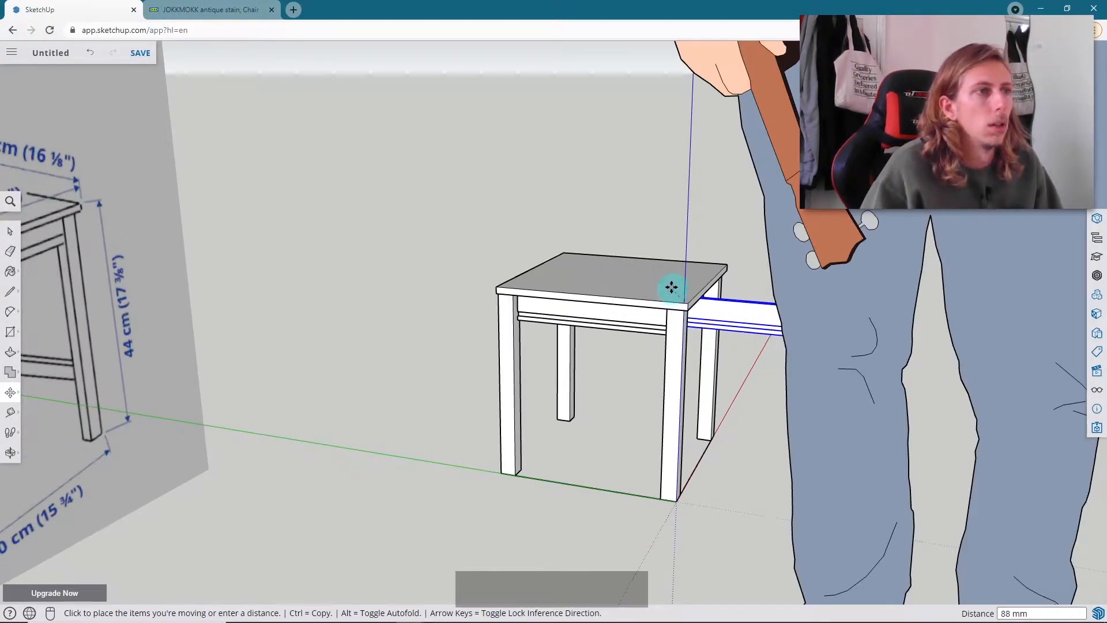
{"action": "scroll", "coordinate": [672, 294], "scroll_direction": "up", "scroll_amount": 3}
{"action": "left_click", "coordinate": [680, 294]}
- Rotate the new rail copy about its vertical axis so it runs parallel to the red axis
{"action": "middle_click_drag", "start_coordinate": [680, 295], "coordinate": [481, 130]}
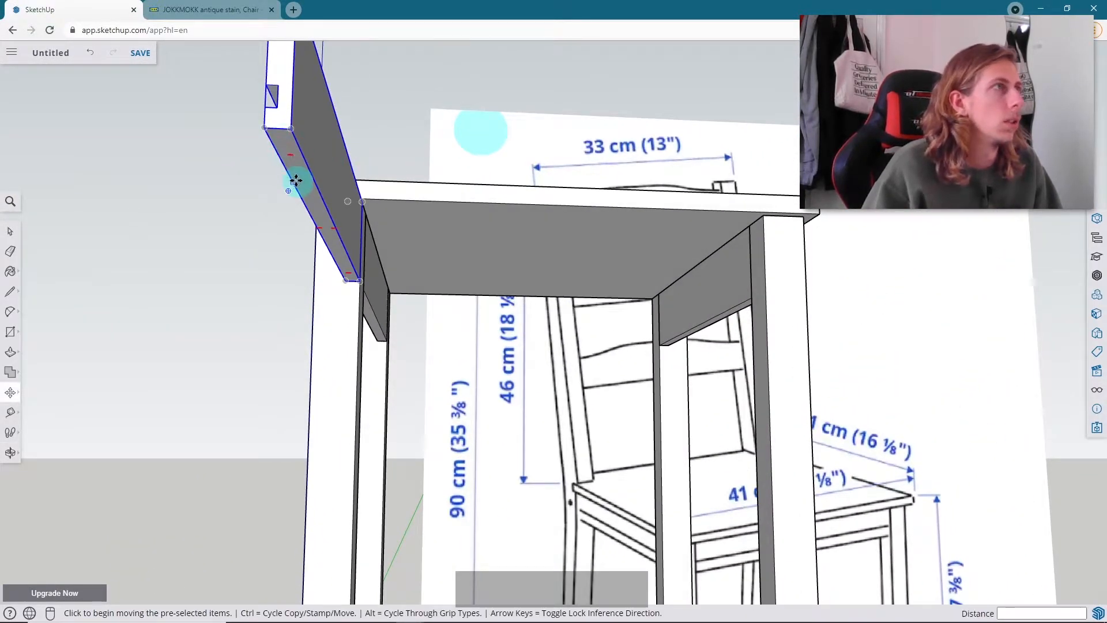
{"action": "left_click", "coordinate": [321, 228]}
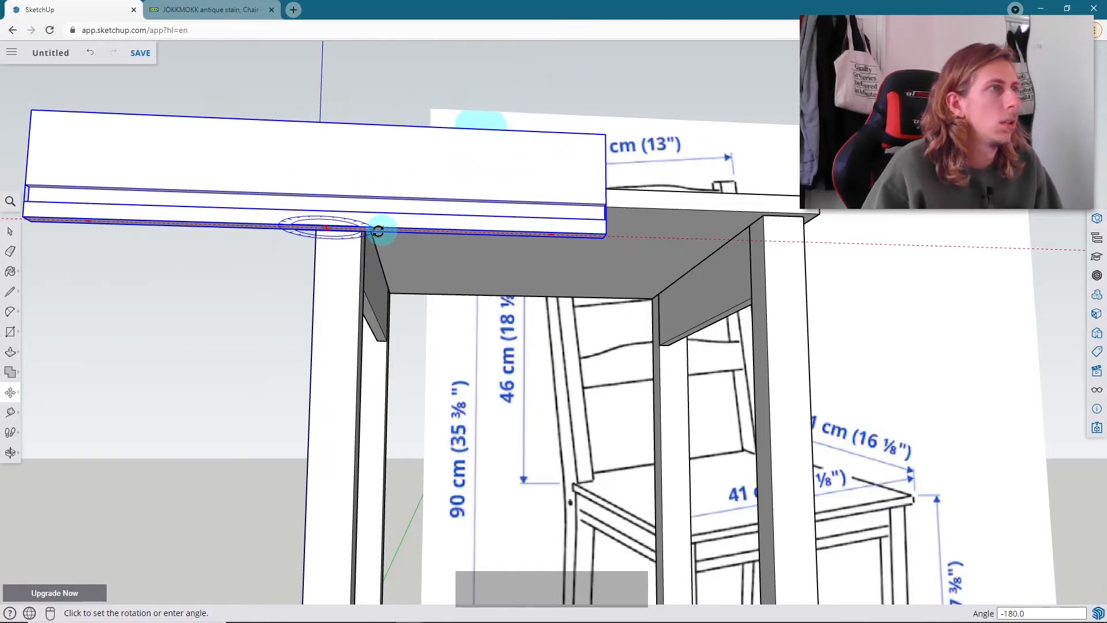
{"action": "left_click", "coordinate": [378, 231]}
- Move the rotated rail by its corners into place under the seat between the two legs along the red axis
{"action": "middle_click_drag", "start_coordinate": [378, 231], "coordinate": [200, 130]}
{"action": "left_click", "coordinate": [220, 70]}
{"action": "scroll", "coordinate": [404, 202], "scroll_direction": "up", "scroll_amount": 5}
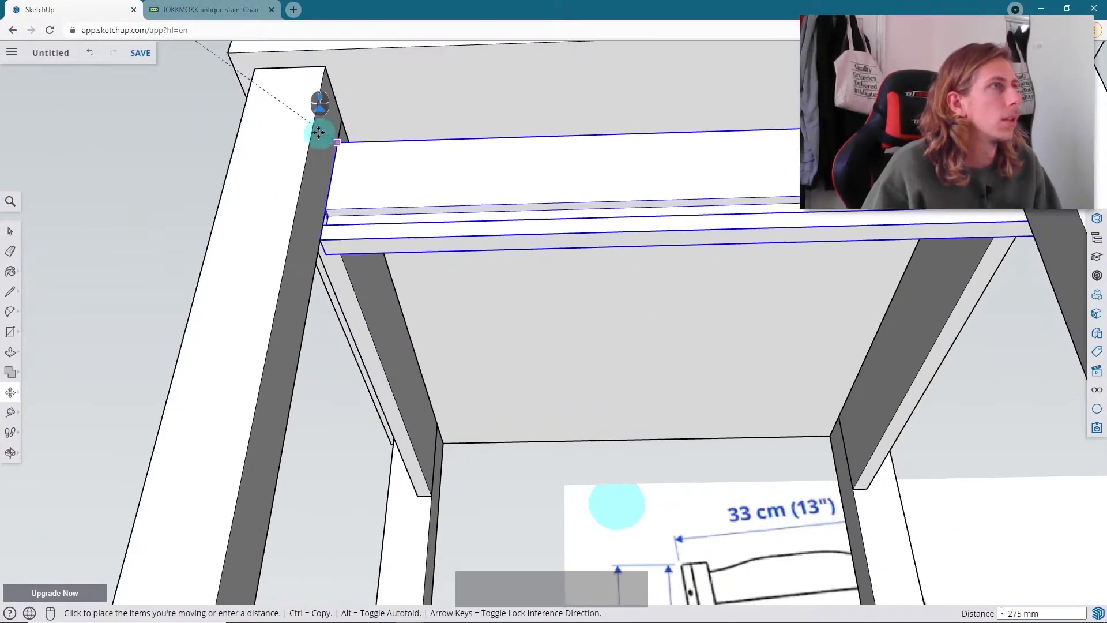
{"action": "left_click", "coordinate": [323, 64]}
{"action": "middle_click_drag", "start_coordinate": [339, 151], "coordinate": [10, 170]}
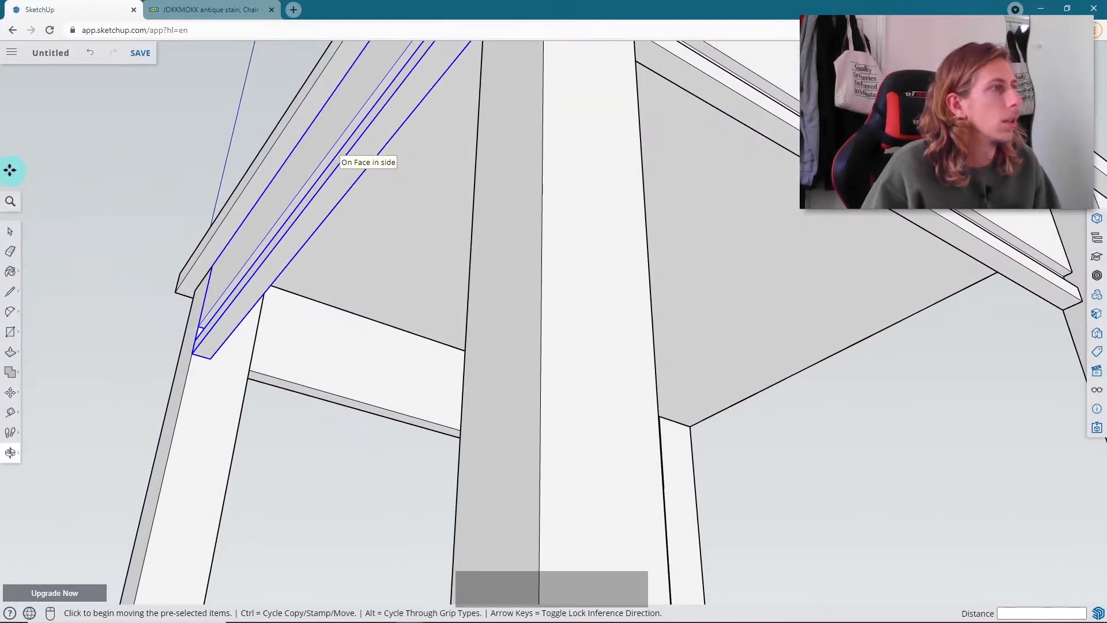
{"action": "scroll", "coordinate": [210, 353], "scroll_direction": "up", "scroll_amount": 3}
{"action": "scroll", "coordinate": [233, 408], "scroll_direction": "down", "scroll_amount": 3}
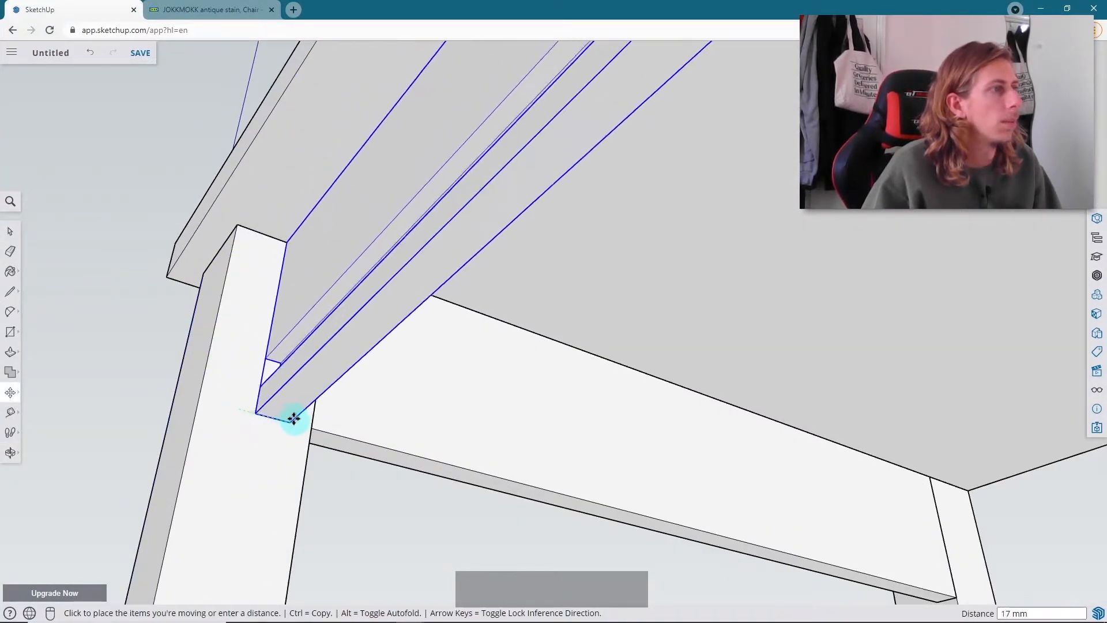
{"action": "left_click", "coordinate": [314, 432]}
{"action": "middle_click_drag", "start_coordinate": [314, 433], "coordinate": [616, 519]}
{"action": "scroll", "coordinate": [442, 390], "scroll_direction": "down", "scroll_amount": 4}
{"action": "middle_click_drag", "start_coordinate": [442, 391], "coordinate": [633, 465]}
{"action": "scroll", "coordinate": [477, 363], "scroll_direction": "down", "scroll_amount": 3}
{"action": "key", "text": "space"}
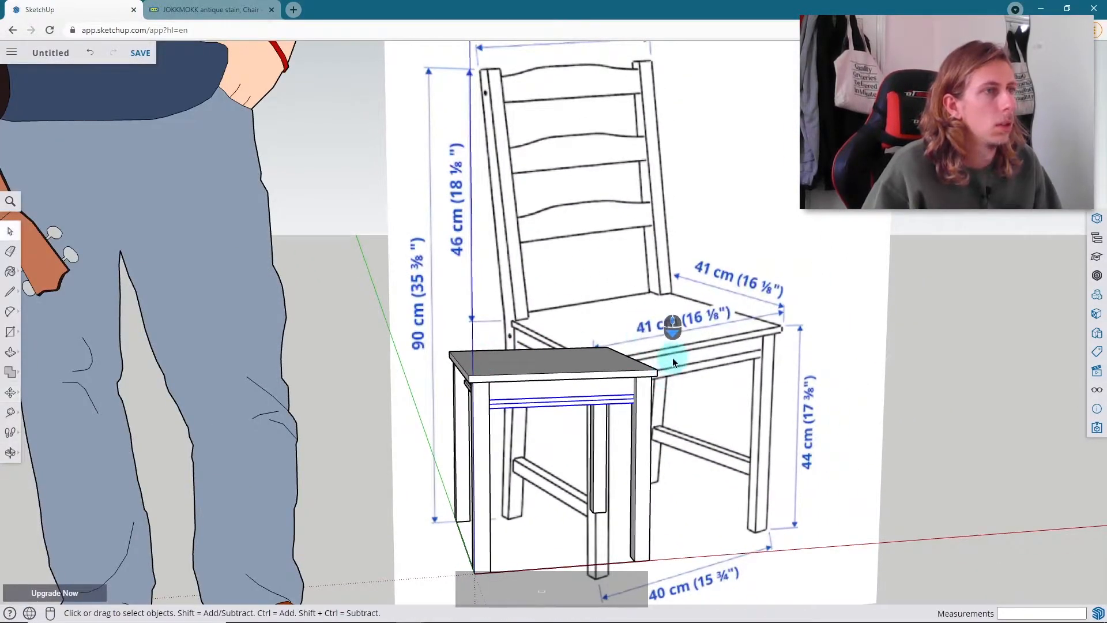
- Compare the seat frame and its rails with the IKEA product photo of the chair
{"action": "middle_click_drag", "start_coordinate": [761, 376], "coordinate": [556, 317]}
{"action": "left_click", "coordinate": [427, 230]}
{"action": "middle_click_drag", "start_coordinate": [402, 277], "coordinate": [371, 229]}
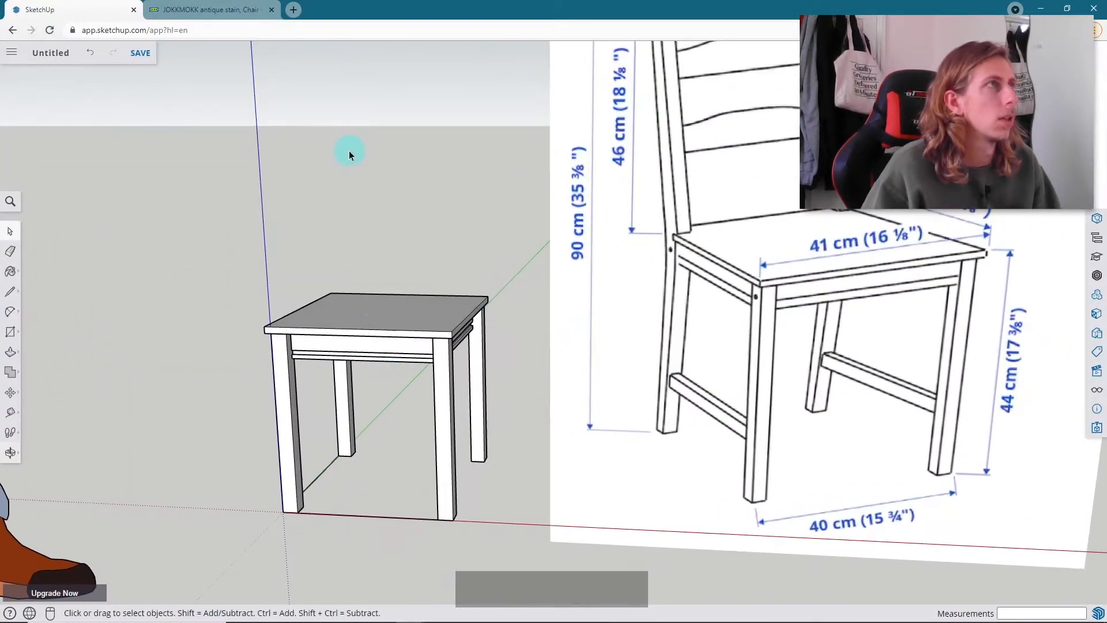
{"action": "left_click", "coordinate": [223, 9]}
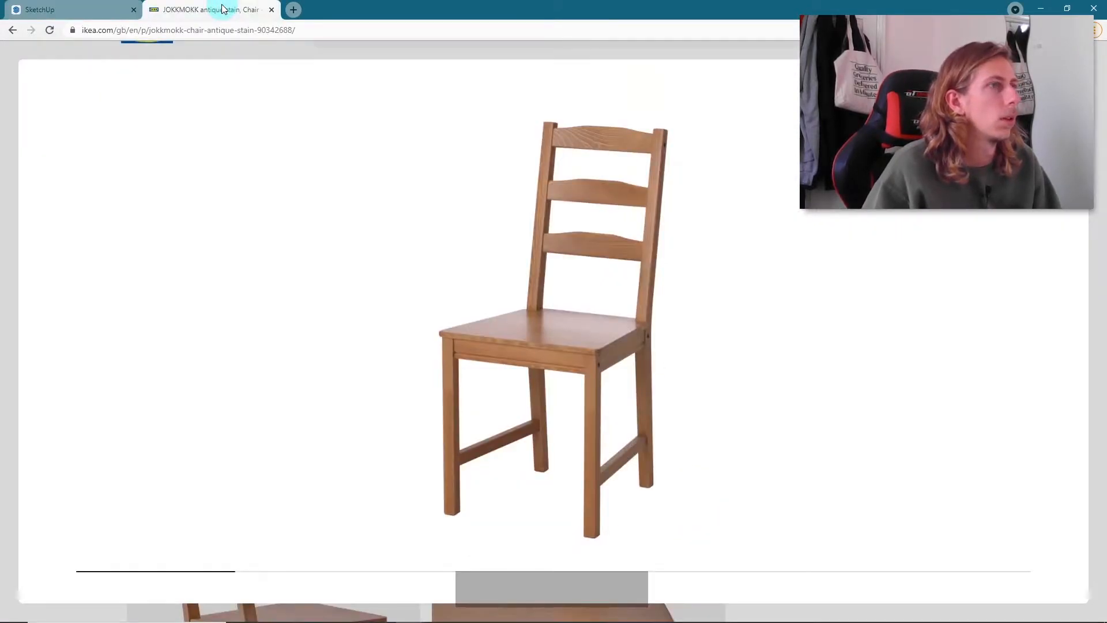
{"action": "left_click", "coordinate": [123, 12]}
- Back in the SketchUp model, move the rail's groove and lower lip up about 11 mm along the blue axis
{"action": "scroll", "coordinate": [366, 361], "scroll_direction": "up", "scroll_amount": 5}
{"action": "mouse_move", "coordinate": [365, 362]}
{"action": "middle_mouse_down"}
{"action": "mouse_move", "coordinate": [322, 294]}
{"action": "mouse_move", "coordinate": [195, 287]}
{"action": "mouse_move", "coordinate": [299, 272]}
{"action": "mouse_move", "coordinate": [306, 136]}
{"action": "mouse_move", "coordinate": [430, 146]}
{"action": "mouse_move", "coordinate": [306, 111]}
{"action": "mouse_move", "coordinate": [633, 114]}
{"action": "mouse_move", "coordinate": [477, 143]}
{"action": "mouse_move", "coordinate": [485, 172]}
{"action": "middle_mouse_up"}
{"action": "left_click_drag", "start_coordinate": [131, 157], "coordinate": [794, 289]}
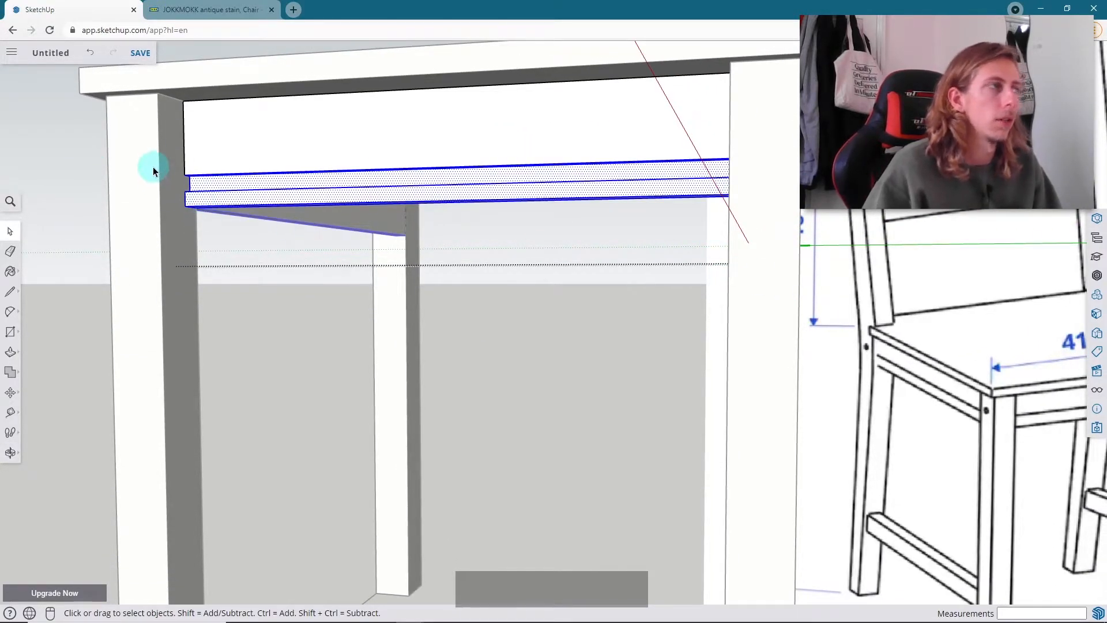
{"action": "left_click_drag", "start_coordinate": [153, 161], "coordinate": [792, 255]}
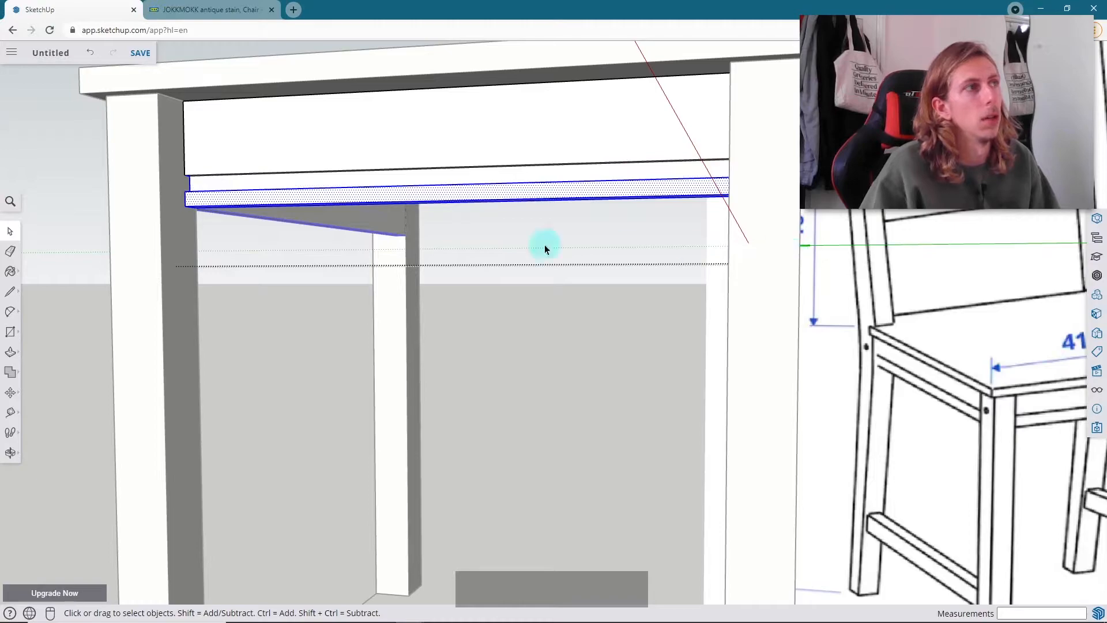
{"action": "left_click_drag", "start_coordinate": [116, 123], "coordinate": [893, 286], "text": "ctrl"}
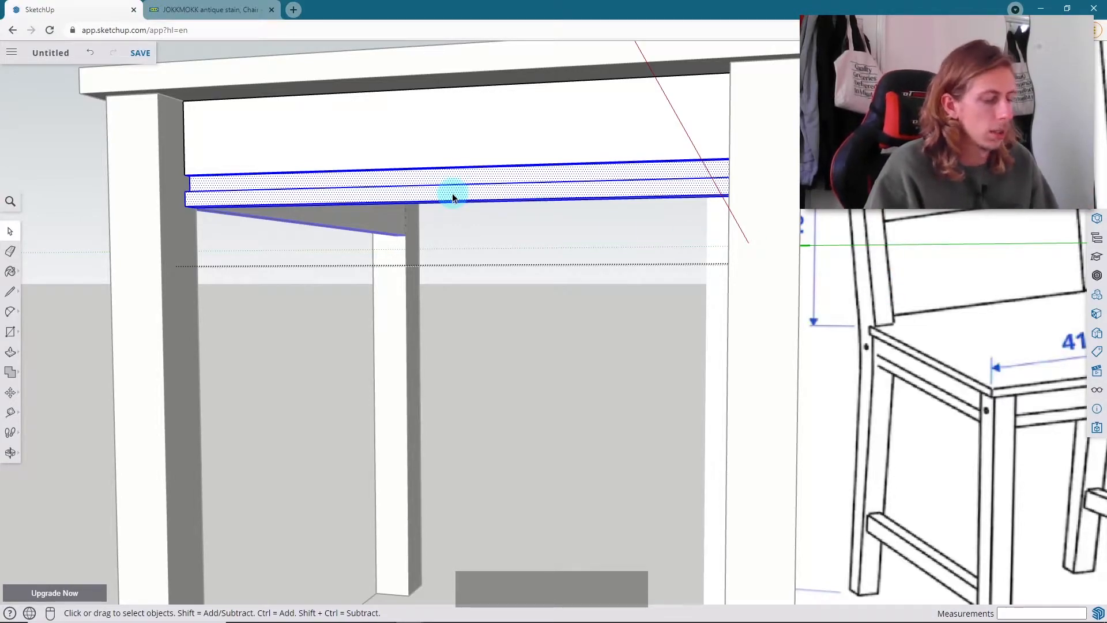
{"action": "key", "text": "m"}
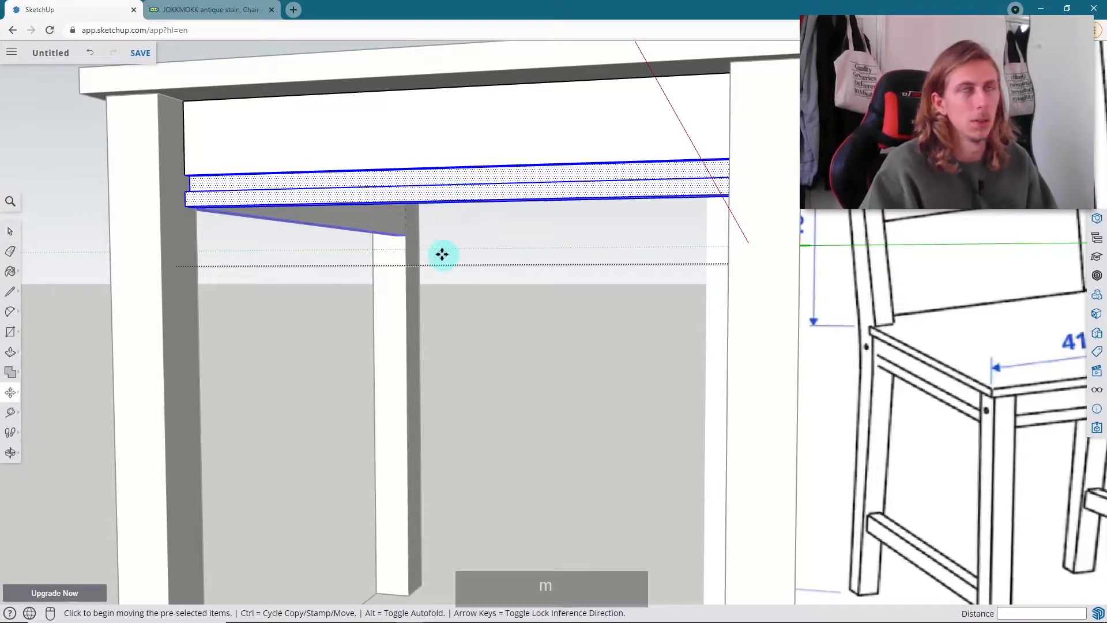
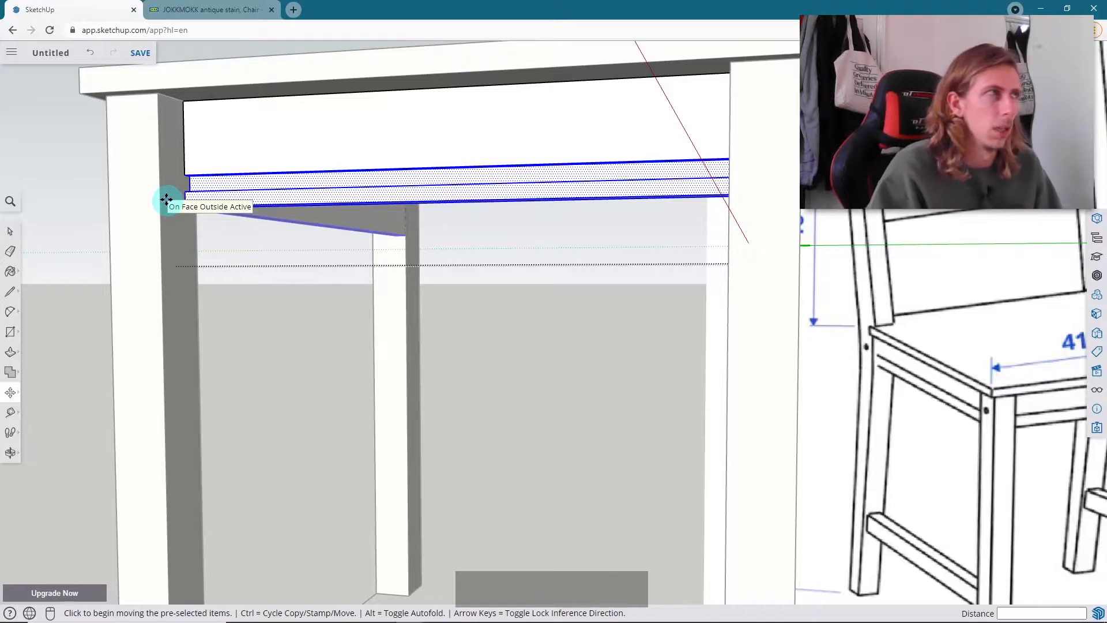
{"action": "scroll", "coordinate": [502, 242], "scroll_direction": "down", "scroll_amount": 2}
{"action": "scroll", "coordinate": [317, 173], "scroll_direction": "up", "scroll_amount": 4}
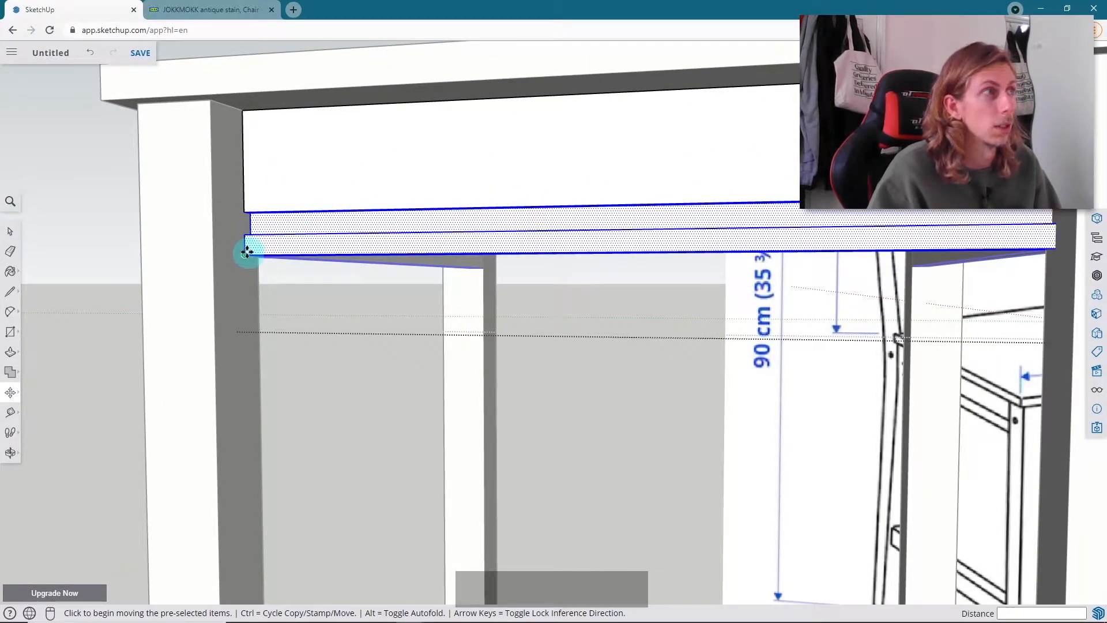
{"action": "scroll", "coordinate": [233, 175], "scroll_direction": "down", "scroll_amount": 2}
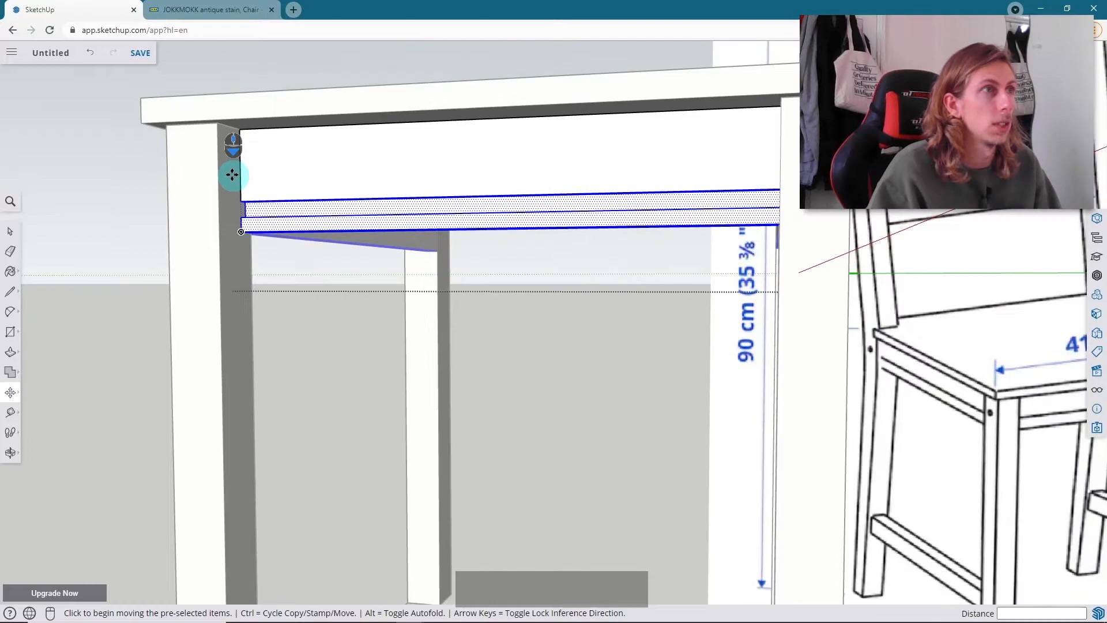
{"action": "left_click", "coordinate": [244, 233]}
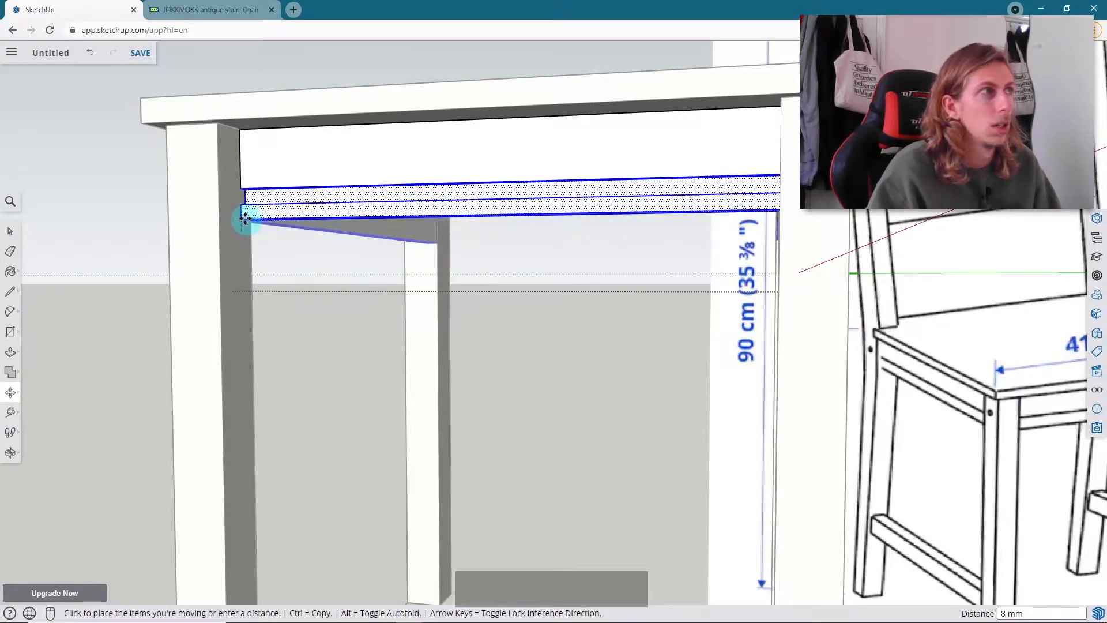
{"action": "key", "text": "Up"}
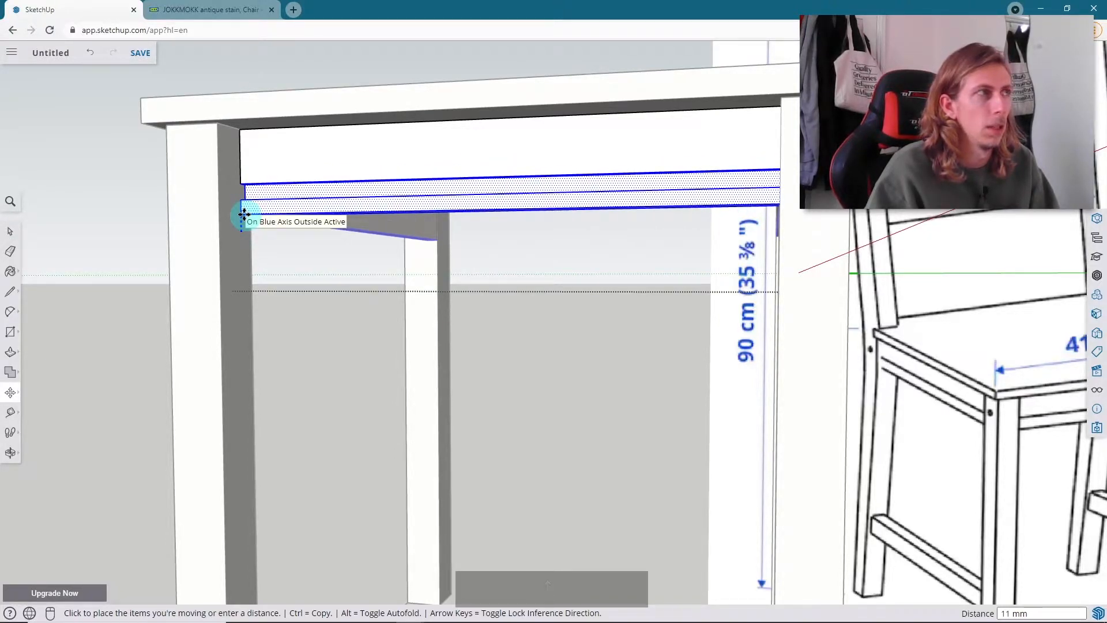
{"action": "key", "text": "space"}
{"action": "scroll", "coordinate": [504, 282], "scroll_direction": "down", "scroll_amount": 2}
{"action": "left_click", "coordinate": [503, 275]}
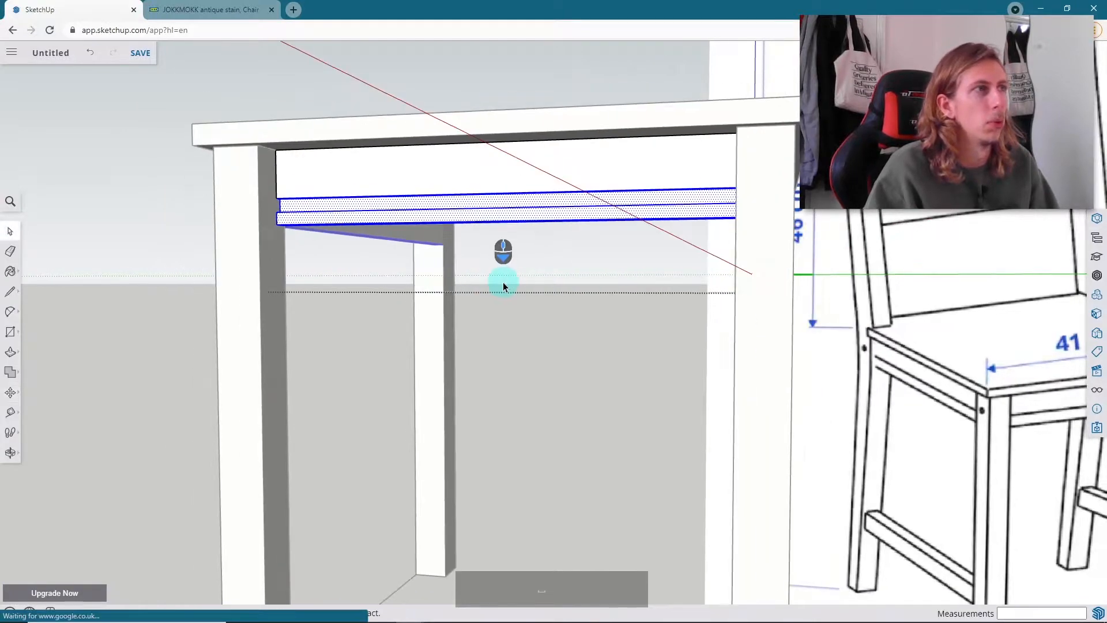
- Narrow the rail's groove by pulling its upper face down 3 mm with Push/Pull, and finish editing the rail
{"action": "middle_click_drag", "start_coordinate": [504, 254], "coordinate": [510, 263]}
{"action": "mouse_move", "coordinate": [672, 140]}
{"action": "middle_mouse_down"}
{"action": "mouse_move", "coordinate": [702, 203]}
{"action": "mouse_move", "coordinate": [753, 155]}
{"action": "middle_mouse_up"}
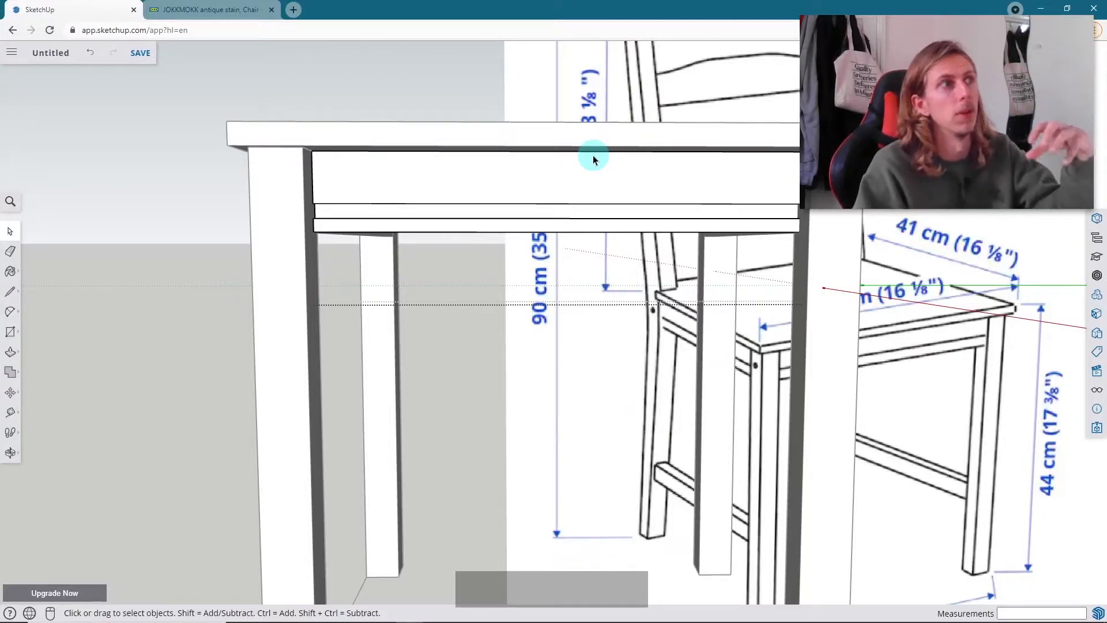
{"action": "mouse_move", "coordinate": [621, 192]}
{"action": "middle_mouse_down"}
{"action": "mouse_move", "coordinate": [512, 192]}
{"action": "mouse_move", "coordinate": [504, 161]}
{"action": "mouse_move", "coordinate": [574, 185]}
{"action": "middle_mouse_up"}
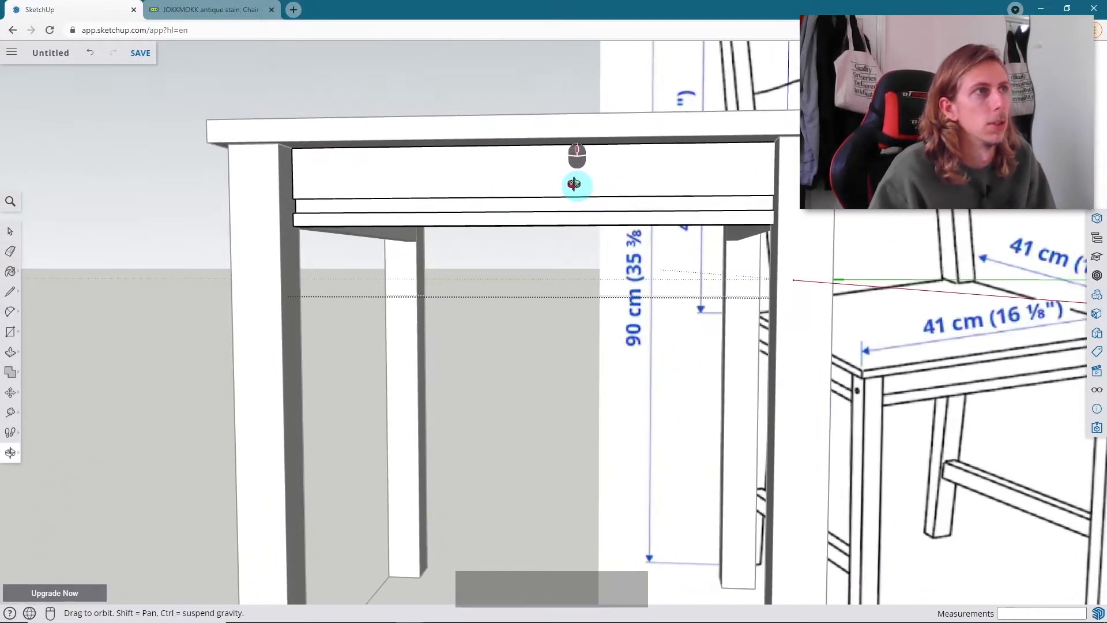
{"action": "scroll", "coordinate": [343, 199], "scroll_direction": "up", "scroll_amount": 3}
{"action": "mouse_move", "coordinate": [344, 199]}
{"action": "middle_mouse_down"}
{"action": "mouse_move", "coordinate": [208, 148]}
{"action": "mouse_move", "coordinate": [332, 317]}
{"action": "mouse_move", "coordinate": [214, 162]}
{"action": "middle_mouse_up"}
{"action": "scroll", "coordinate": [309, 188], "scroll_direction": "up", "scroll_amount": 2}
{"action": "middle_click_drag", "start_coordinate": [309, 188], "coordinate": [269, 190]}
{"action": "scroll", "coordinate": [269, 191], "scroll_direction": "up", "scroll_amount": 2}
{"action": "scroll", "coordinate": [269, 191], "scroll_direction": "up", "scroll_amount": 2}
{"action": "left_click", "coordinate": [347, 250]}
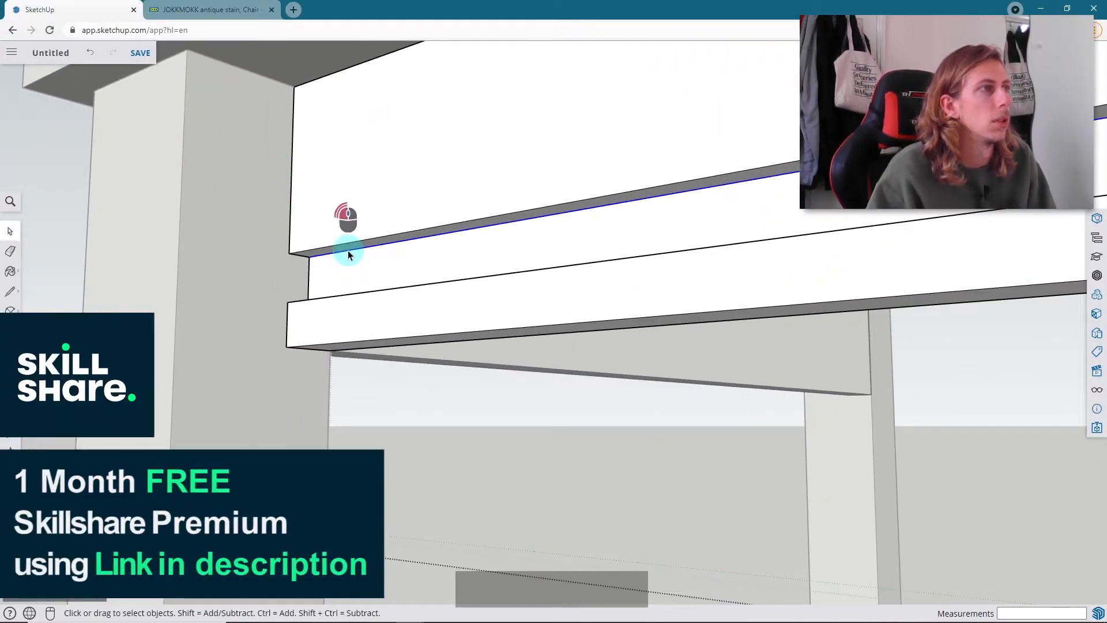
{"action": "scroll", "coordinate": [348, 250], "scroll_direction": "up", "scroll_amount": 2}
{"action": "key", "text": "p"}
{"action": "left_click", "coordinate": [353, 249]}
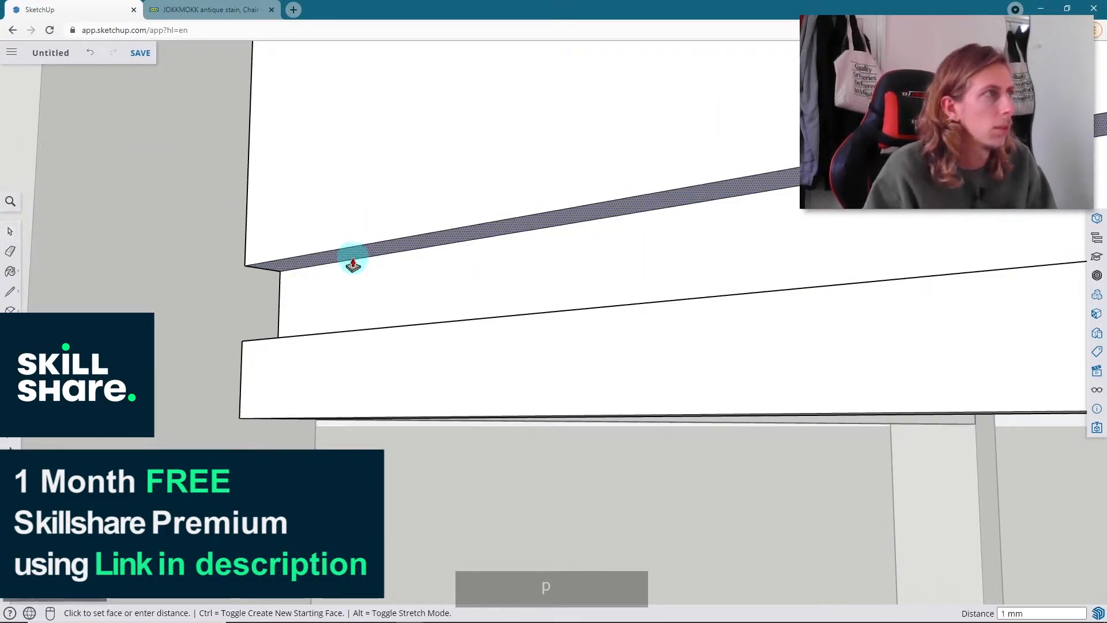
{"action": "scroll", "coordinate": [353, 273], "scroll_direction": "down", "scroll_amount": 10}
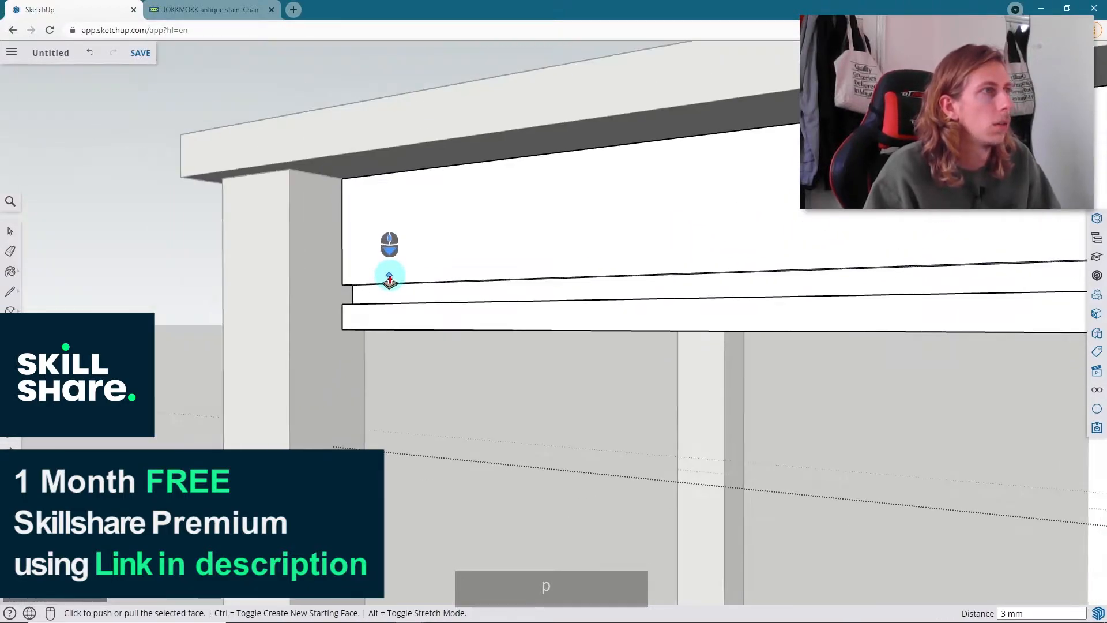
{"action": "key", "text": "space"}
{"action": "key", "text": "Escape"}
- Examine the whole seat frame from several sides and compare it with the chair's dimension drawing
{"action": "middle_click_drag", "start_coordinate": [457, 305], "coordinate": [725, 279]}
{"action": "scroll", "coordinate": [421, 338], "scroll_direction": "up", "scroll_amount": 5}
{"action": "scroll", "coordinate": [547, 333], "scroll_direction": "down", "scroll_amount": 5}
{"action": "mouse_move", "coordinate": [547, 333]}
{"action": "middle_mouse_down"}
{"action": "mouse_move", "coordinate": [723, 334]}
{"action": "mouse_move", "coordinate": [722, 346]}
{"action": "mouse_move", "coordinate": [625, 371]}
{"action": "mouse_move", "coordinate": [544, 350]}
{"action": "middle_mouse_up"}
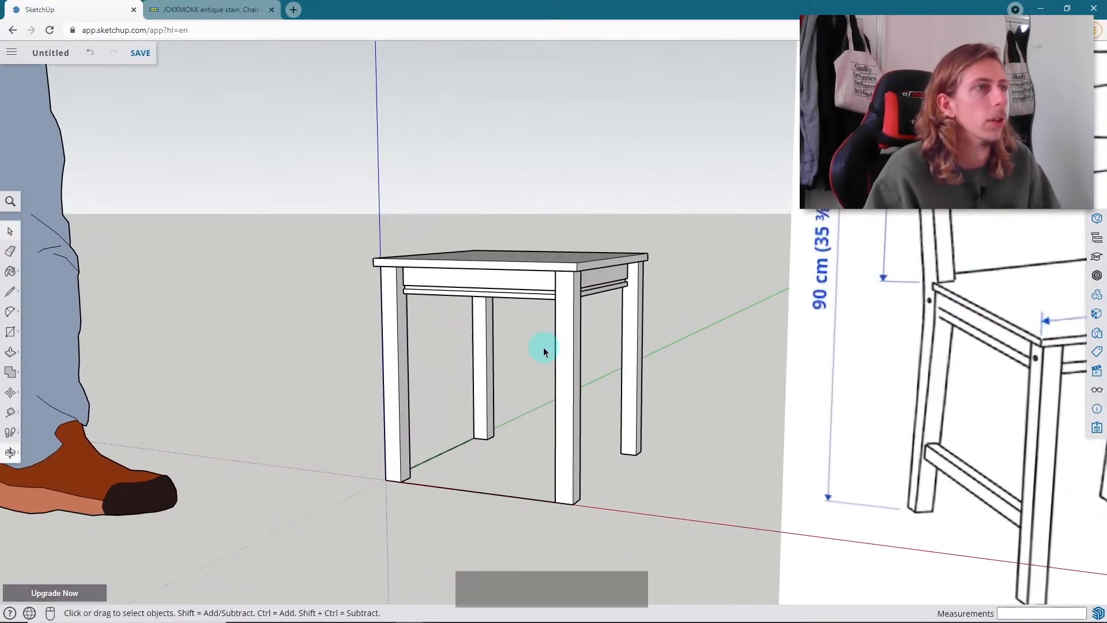
{"action": "scroll", "coordinate": [805, 265], "scroll_direction": "down", "scroll_amount": 5}
{"action": "middle_click_drag", "start_coordinate": [331, 156], "coordinate": [762, 220]}
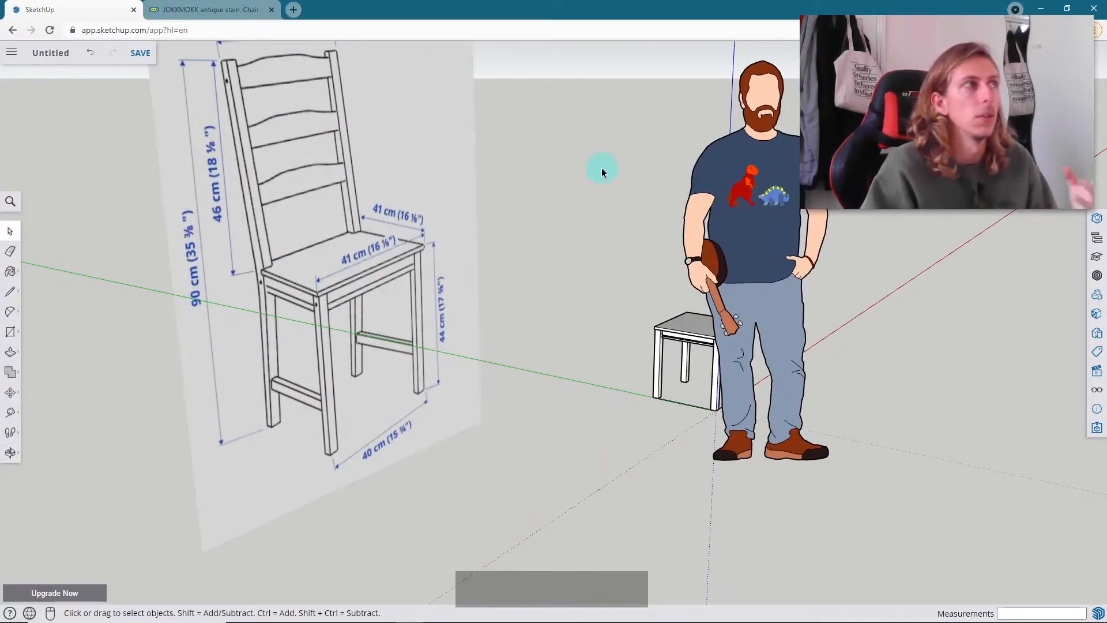
{"action": "middle_click_drag", "start_coordinate": [307, 249], "coordinate": [450, 217]}
{"action": "scroll", "coordinate": [756, 340], "scroll_direction": "up", "scroll_amount": 5}
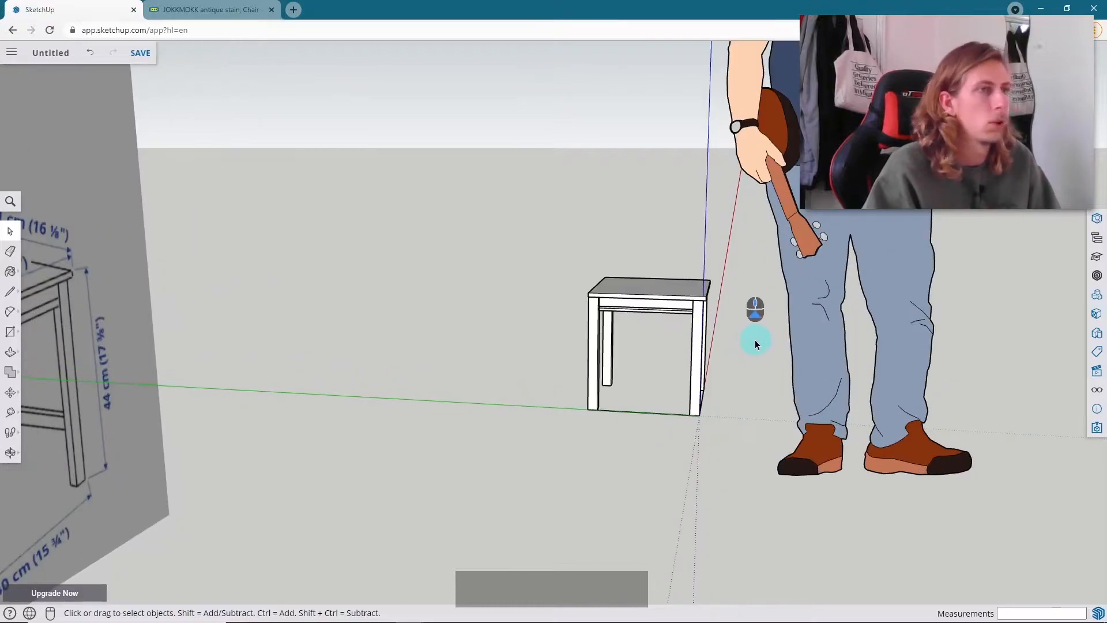
{"action": "middle_click_drag", "start_coordinate": [673, 330], "coordinate": [1009, 398]}
{"action": "scroll", "coordinate": [481, 246], "scroll_direction": "up", "scroll_amount": 2}
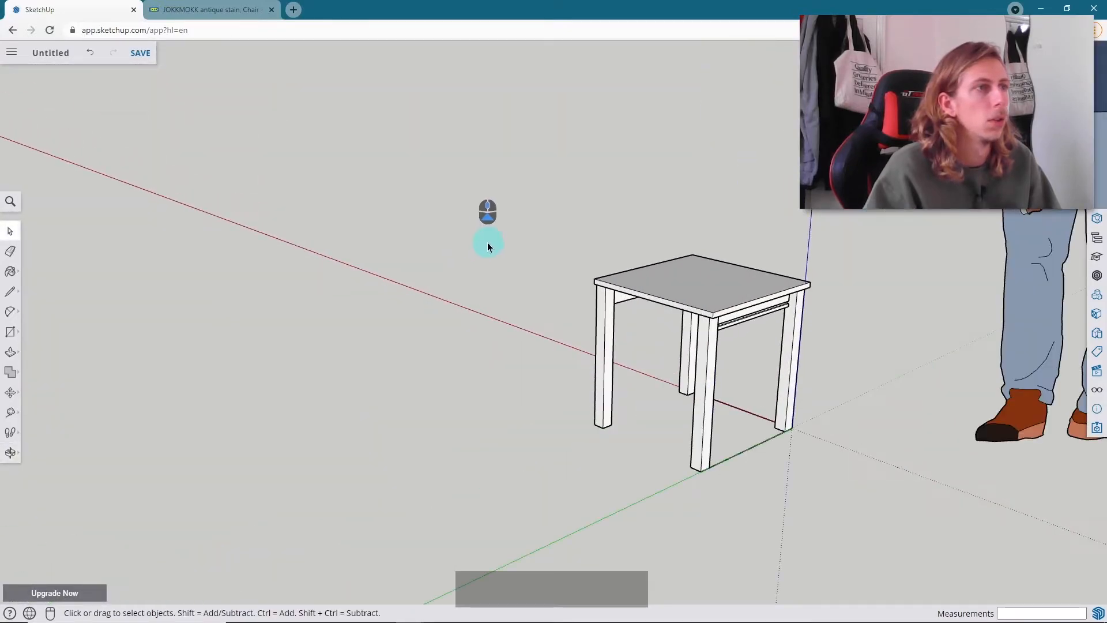
- Copy the grooved rail across to the open opposite side of the frame, placing it by its corner against the leg
{"action": "scroll", "coordinate": [633, 301], "scroll_direction": "up", "scroll_amount": 2}
{"action": "scroll", "coordinate": [791, 337], "scroll_direction": "up", "scroll_amount": 4}
{"action": "scroll", "coordinate": [780, 310], "scroll_direction": "down", "scroll_amount": 4}
{"action": "middle_click_drag", "start_coordinate": [779, 309], "coordinate": [650, 278]}
{"action": "middle_click_drag", "start_coordinate": [718, 265], "coordinate": [863, 243]}
{"action": "scroll", "coordinate": [631, 282], "scroll_direction": "up", "scroll_amount": 3}
{"action": "key", "text": "m"}
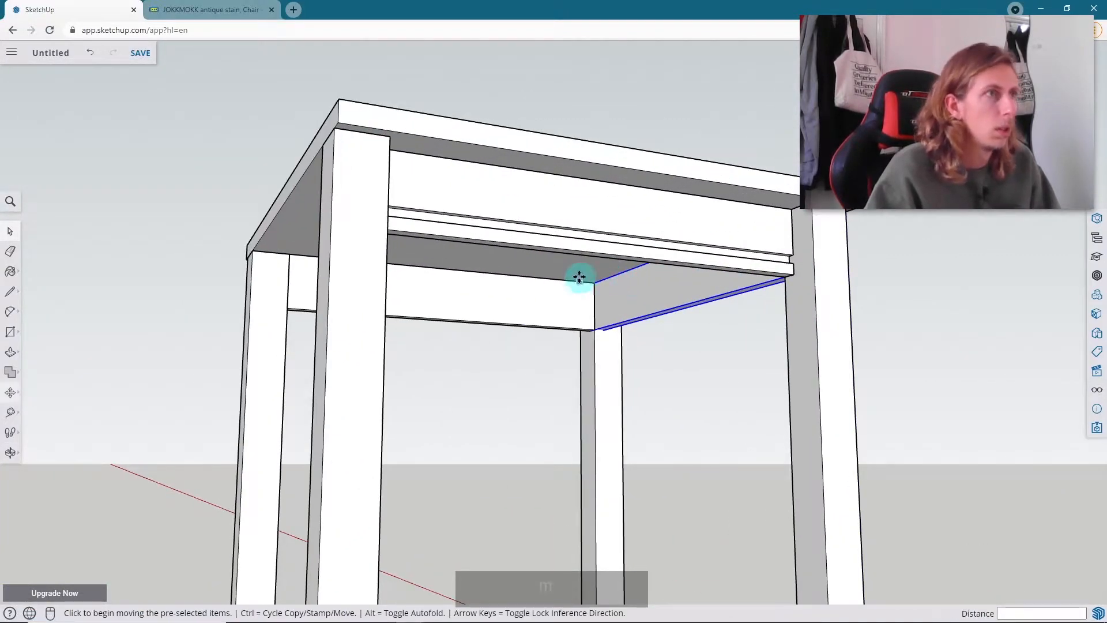
{"action": "left_click", "coordinate": [594, 281]}
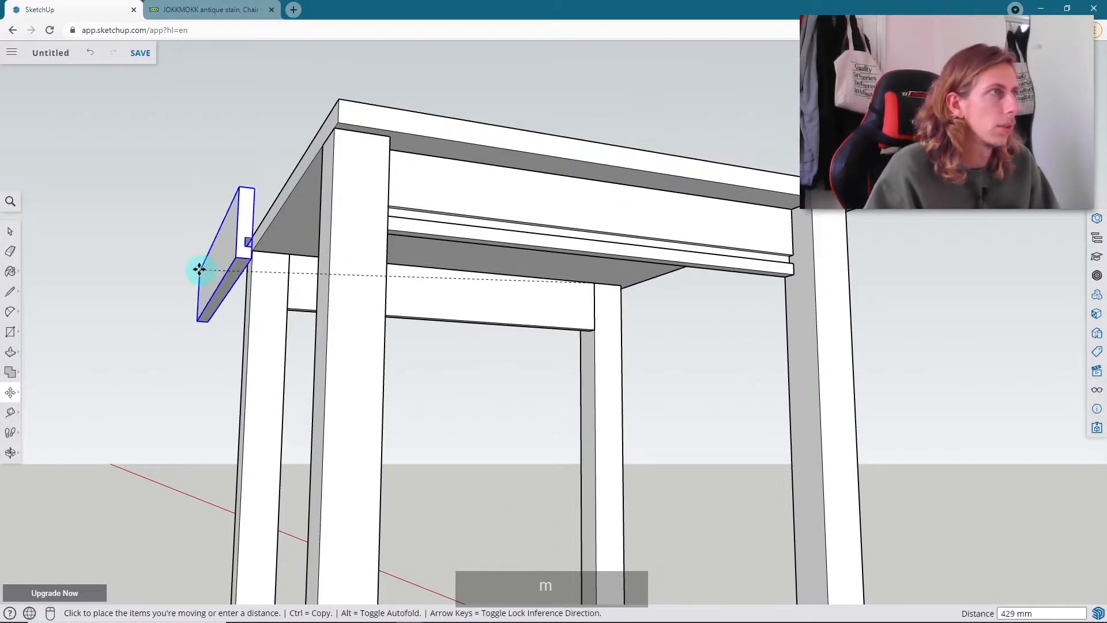
{"action": "key", "text": "ctrl"}
{"action": "left_click", "coordinate": [290, 257]}
- Rotate the copied rail half a turn about its vertical axis so its groove faces outward
{"action": "middle_click_drag", "start_coordinate": [291, 257], "coordinate": [421, 193]}
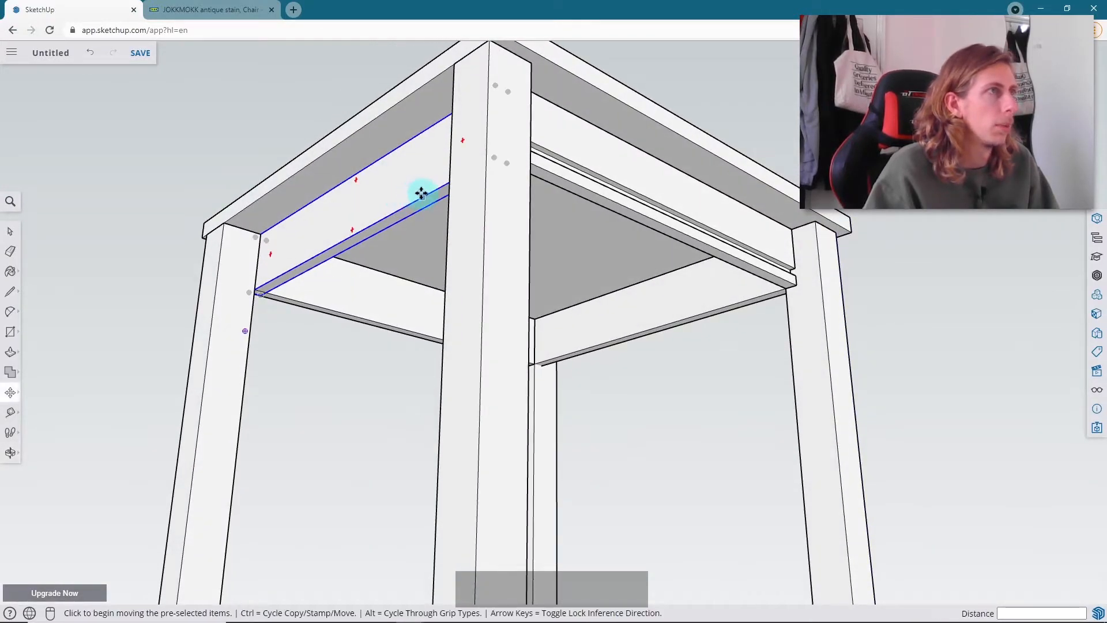
{"action": "left_click", "coordinate": [464, 180]}
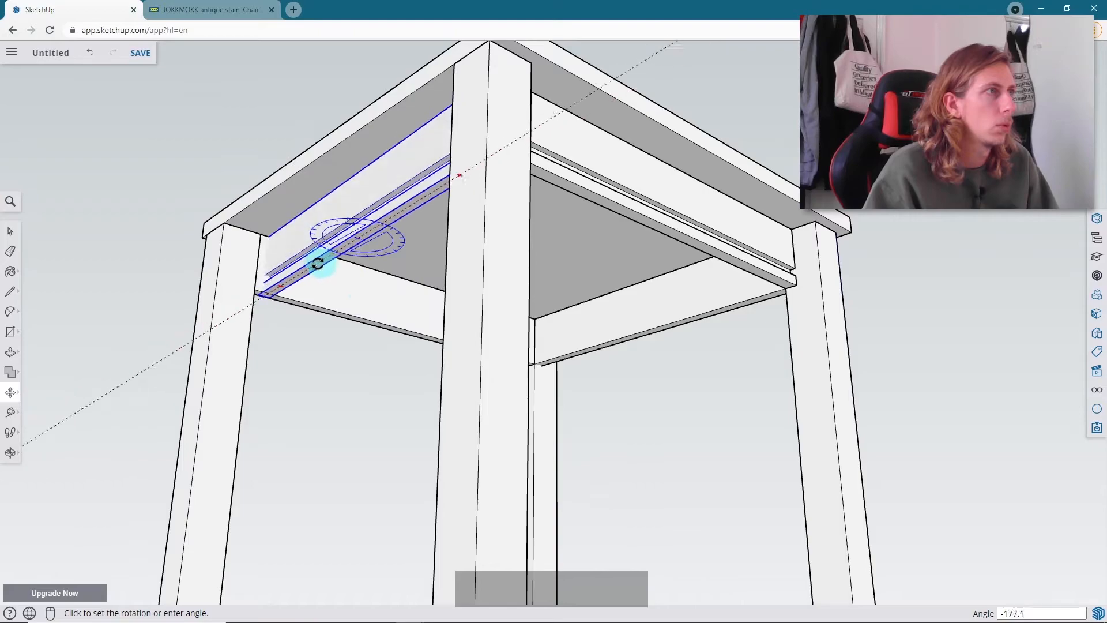
{"action": "left_click", "coordinate": [333, 255]}
- Move the rotated rail by its lower inner corner into place under the seat, in line with the adjoining rail
{"action": "scroll", "coordinate": [285, 287], "scroll_direction": "up", "scroll_amount": 5}
{"action": "left_click", "coordinate": [274, 321]}
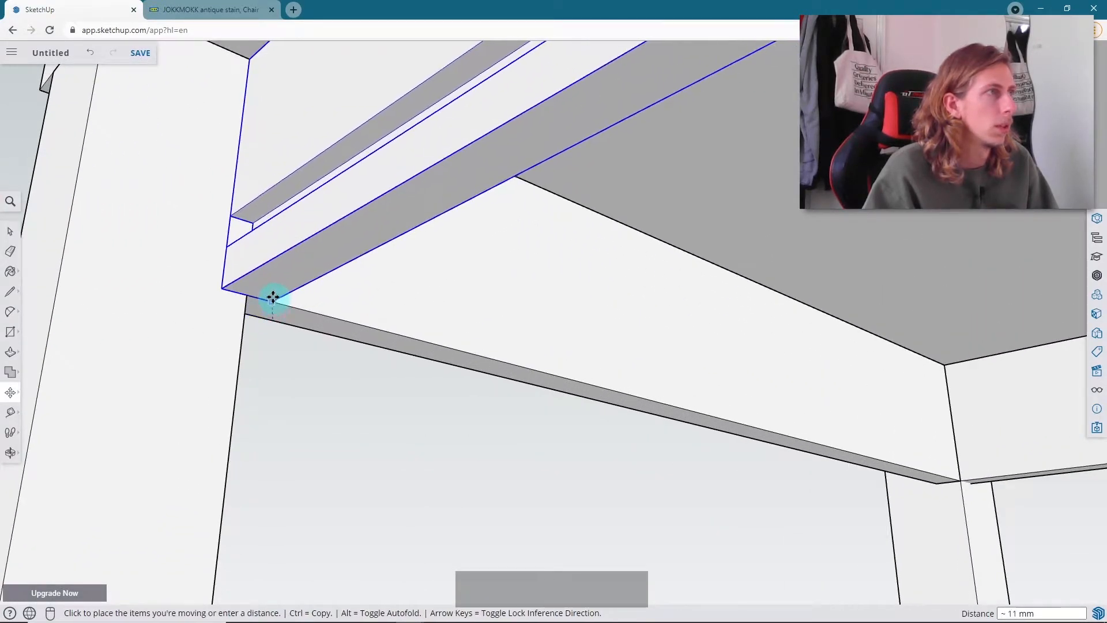
{"action": "left_click", "coordinate": [247, 299]}
{"action": "scroll", "coordinate": [271, 289], "scroll_direction": "down", "scroll_amount": 5}
{"action": "middle_click_drag", "start_coordinate": [296, 279], "coordinate": [529, 12]}
{"action": "key", "text": "space"}
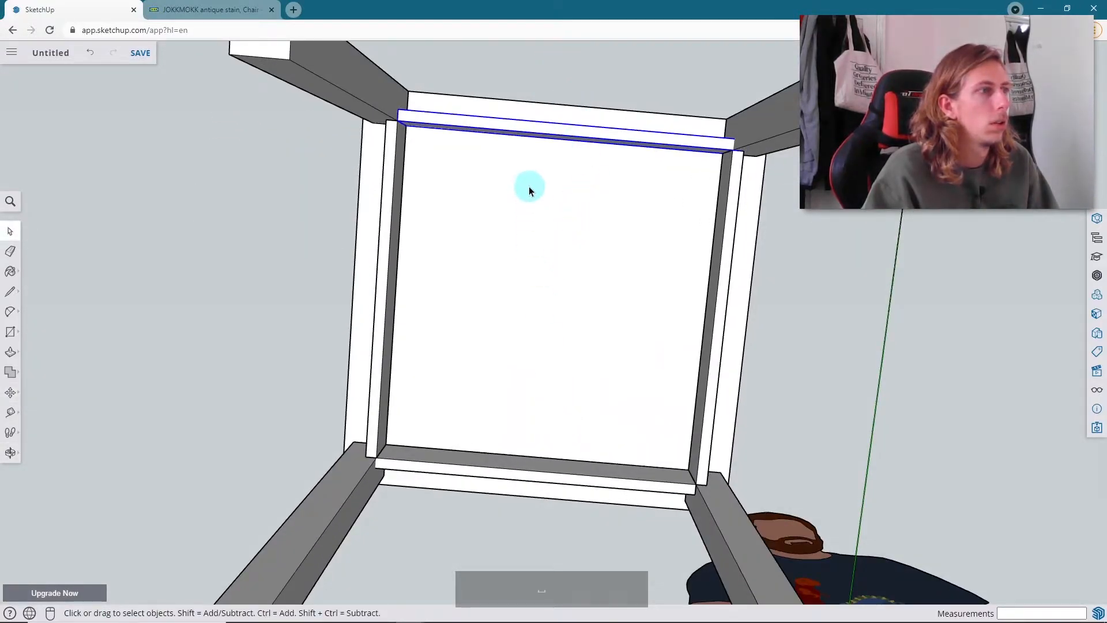
- Inspect the four rails and their grooves under the seat from several sides
{"action": "middle_click_drag", "start_coordinate": [539, 160], "coordinate": [519, 401]}
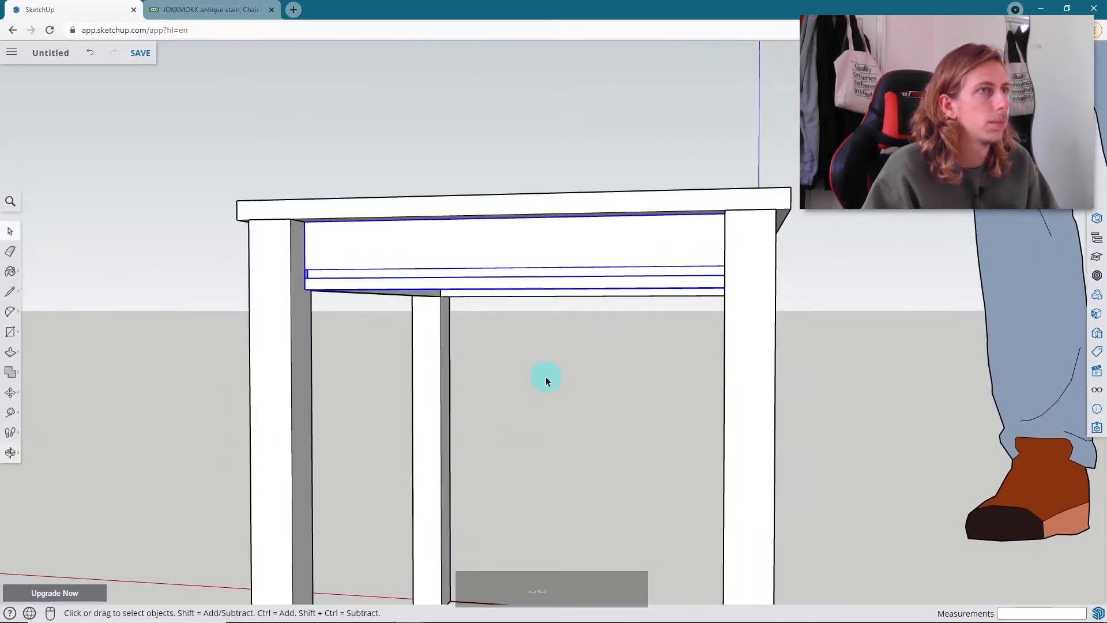
{"action": "scroll", "coordinate": [558, 185], "scroll_direction": "down", "scroll_amount": 2}
{"action": "middle_click_drag", "start_coordinate": [494, 173], "coordinate": [594, 218]}
{"action": "scroll", "coordinate": [594, 217], "scroll_direction": "down", "scroll_amount": 2}
{"action": "scroll", "coordinate": [553, 275], "scroll_direction": "up", "scroll_amount": 5}
{"action": "scroll", "coordinate": [553, 279], "scroll_direction": "down", "scroll_amount": 2}
{"action": "scroll", "coordinate": [620, 293], "scroll_direction": "down", "scroll_amount": 5}
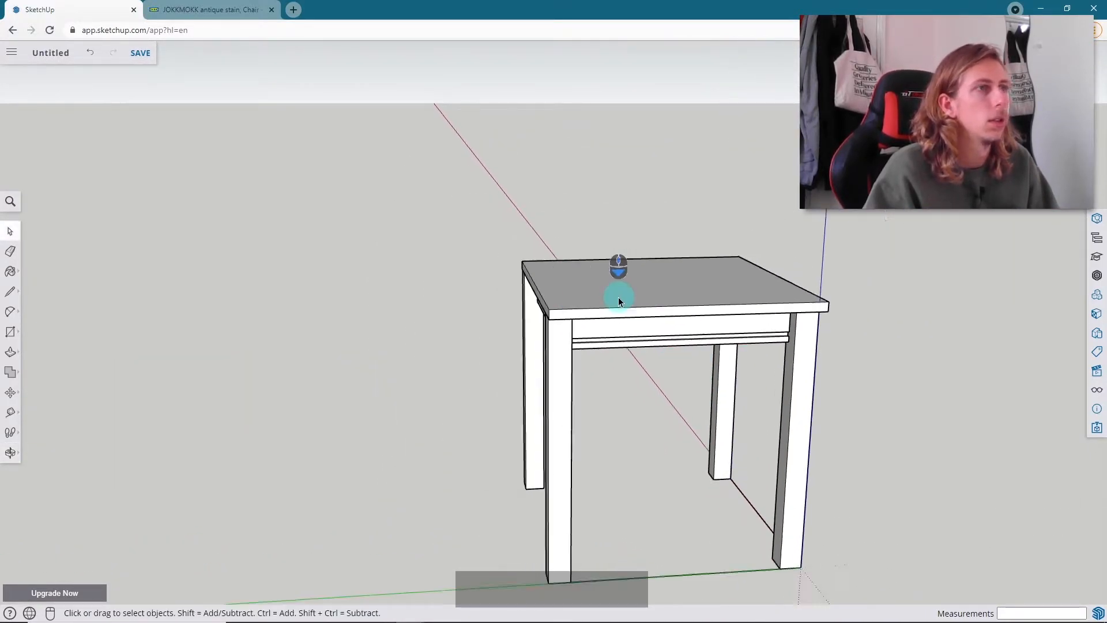
- Study the backrest and rear legs in the IKEA product photos, and check them against the dimension drawing in SketchUp
{"action": "left_click", "coordinate": [198, 10]}
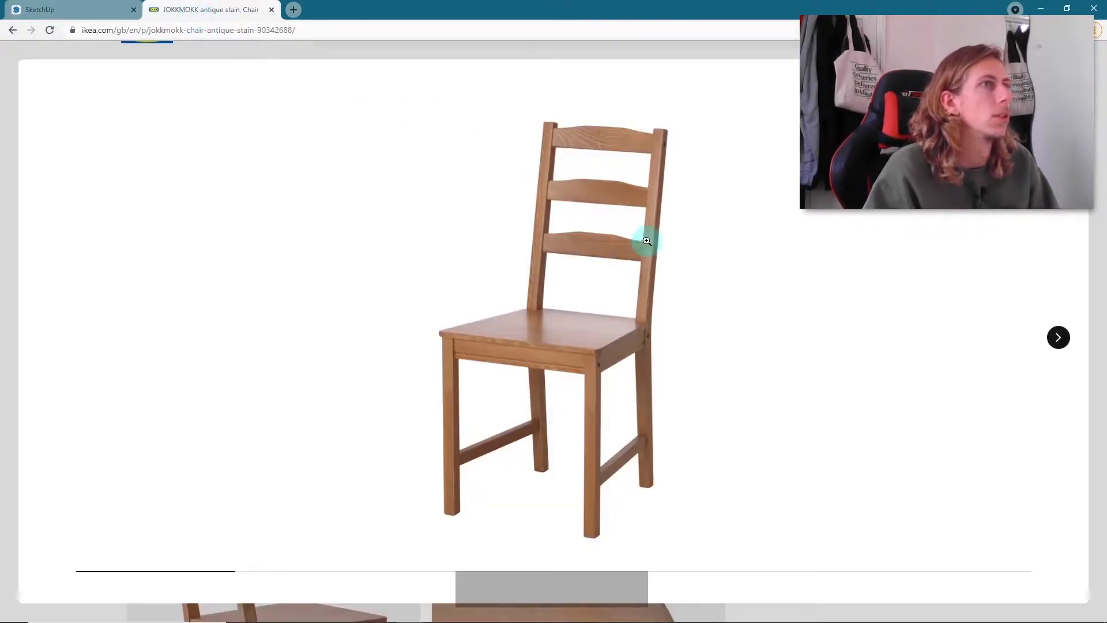
{"action": "left_click", "coordinate": [1059, 338]}
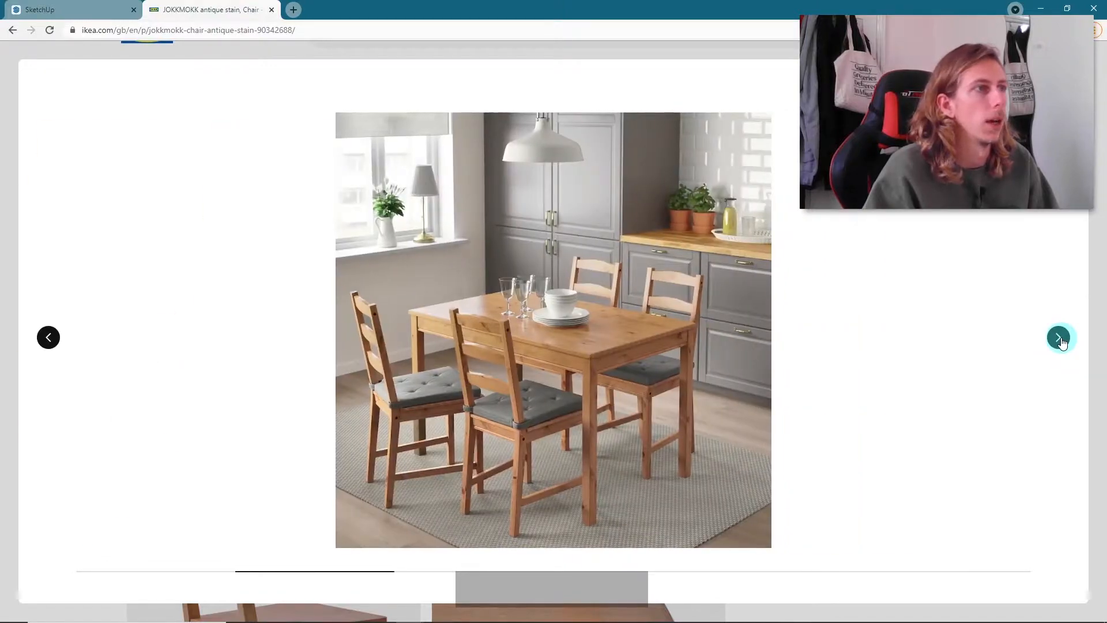
{"action": "left_click", "coordinate": [1060, 339]}
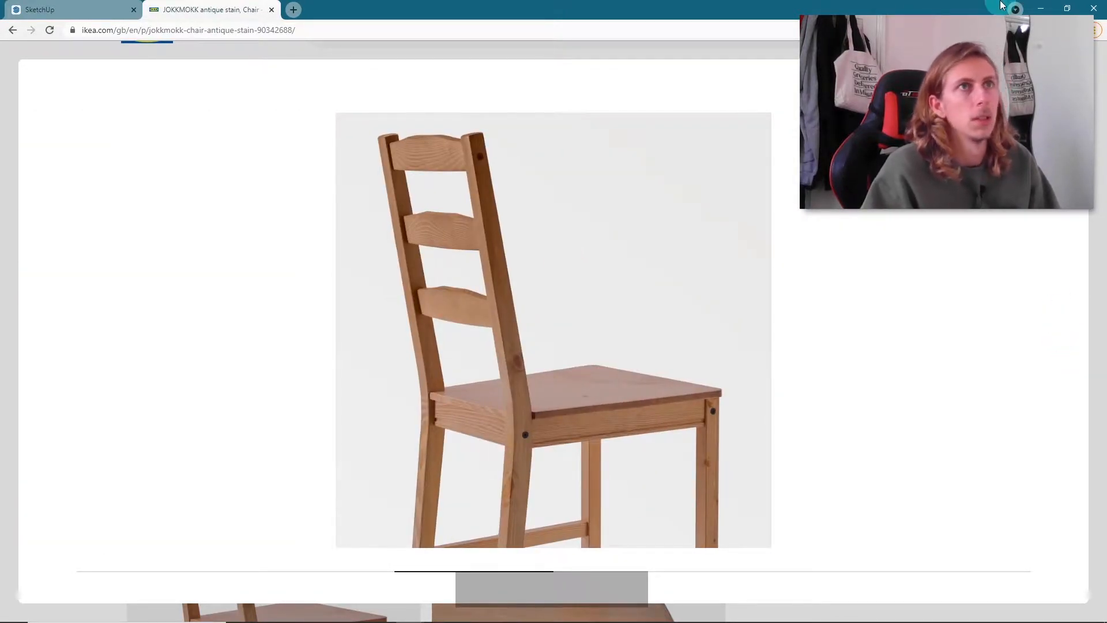
{"action": "left_click", "coordinate": [56, 8]}
{"action": "middle_click_drag", "start_coordinate": [597, 322], "coordinate": [361, 294]}
{"action": "scroll", "coordinate": [424, 297], "scroll_direction": "up", "scroll_amount": 5}
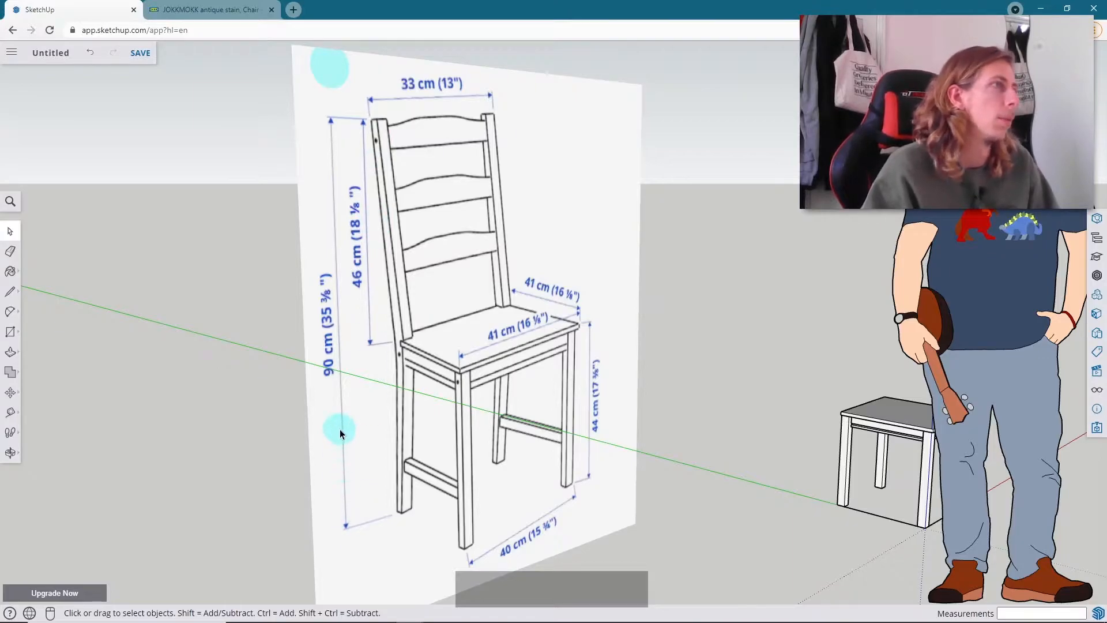
- Draw an upright 200 by 900 mm rectangle standing on the green axis beside the seat frame
{"action": "scroll", "coordinate": [623, 326], "scroll_direction": "down", "scroll_amount": 3}
{"action": "scroll", "coordinate": [347, 326], "scroll_direction": "up", "scroll_amount": 3}
{"action": "scroll", "coordinate": [761, 351], "scroll_direction": "down", "scroll_amount": 5}
{"action": "scroll", "coordinate": [746, 410], "scroll_direction": "up", "scroll_amount": 4}
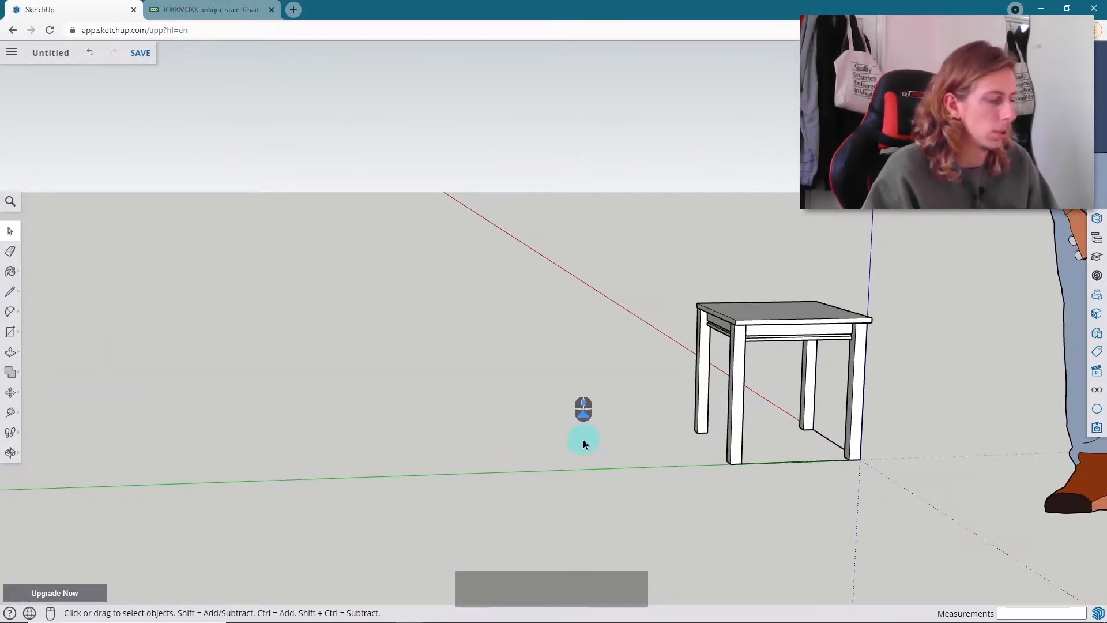
{"action": "key", "text": "r"}
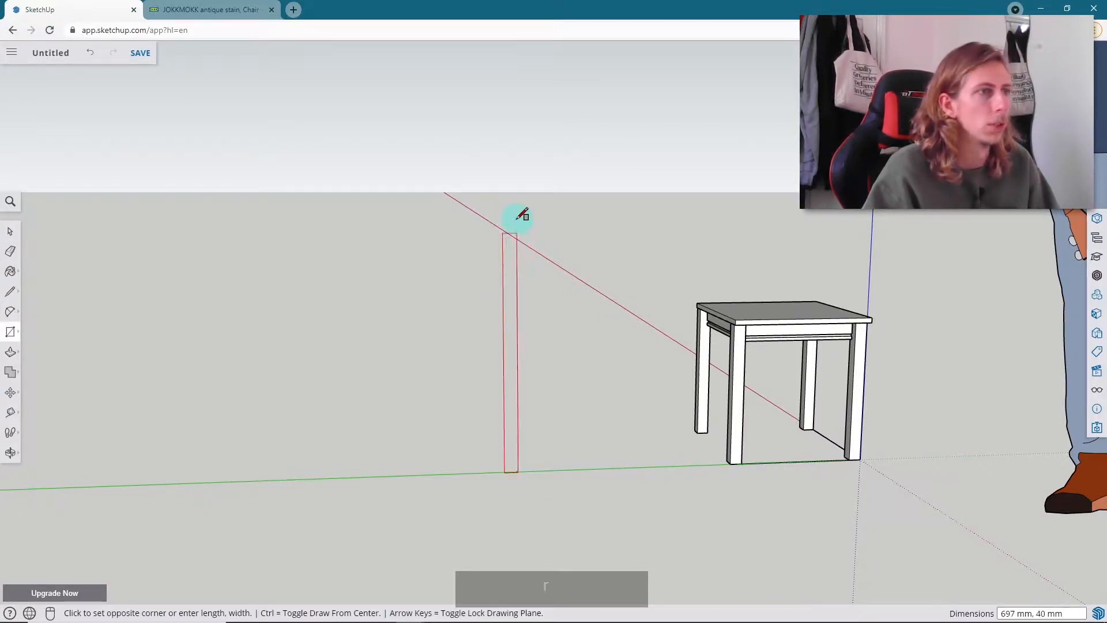
{"action": "scroll", "coordinate": [447, 304], "scroll_direction": "down", "scroll_amount": 4}
{"action": "key", "text": "Up"}
{"action": "key", "text": "Left"}
{"action": "key", "text": "Right"}
{"action": "mouse_move", "coordinate": [553, 104]}
{"action": "middle_mouse_down"}
{"action": "mouse_move", "coordinate": [512, 116]}
{"action": "mouse_move", "coordinate": [371, 218]}
{"action": "mouse_move", "coordinate": [514, 134]}
{"action": "middle_mouse_up"}
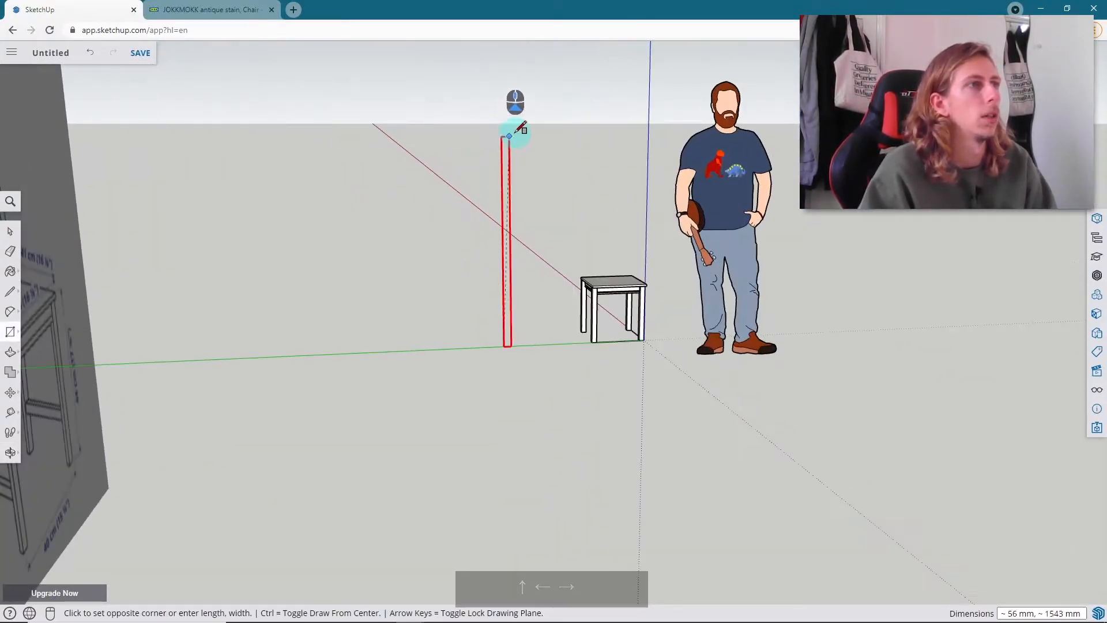
{"action": "scroll", "coordinate": [534, 119], "scroll_direction": "up", "scroll_amount": 3}
{"action": "scroll", "coordinate": [523, 118], "scroll_direction": "down", "scroll_amount": 3}
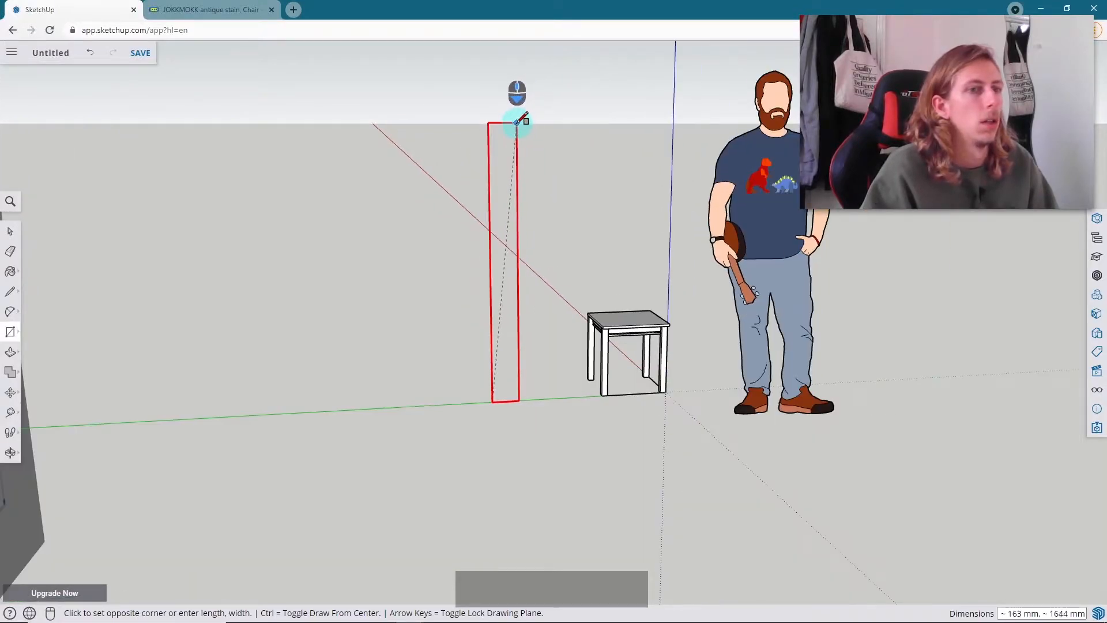
{"action": "middle_click_drag", "start_coordinate": [509, 198], "coordinate": [510, 160]}
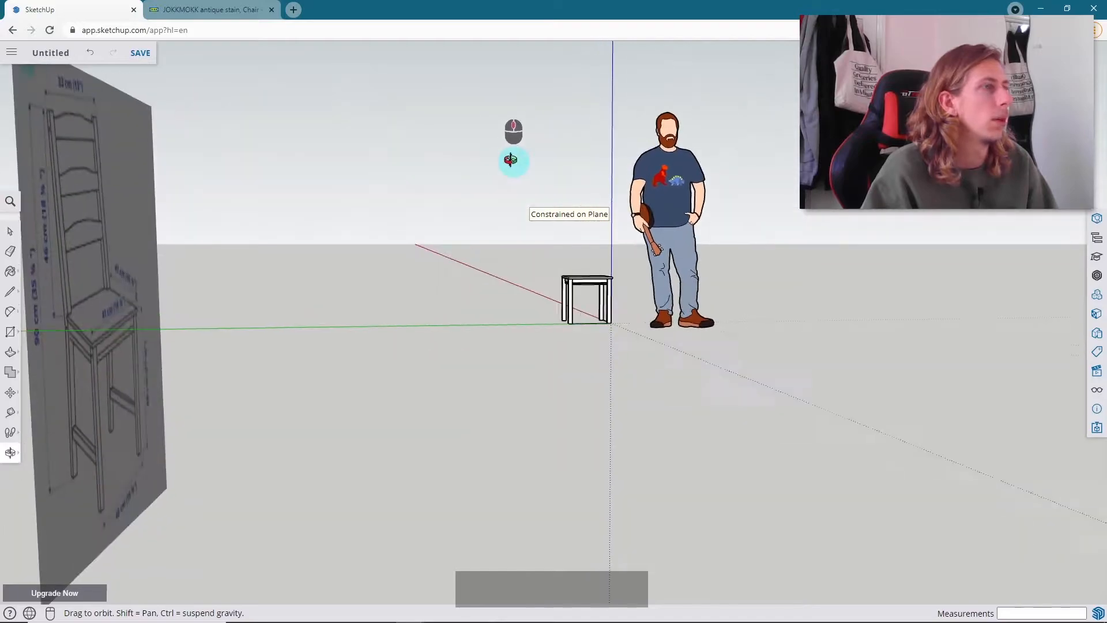
{"action": "scroll", "coordinate": [519, 176], "scroll_direction": "up", "scroll_amount": 3}
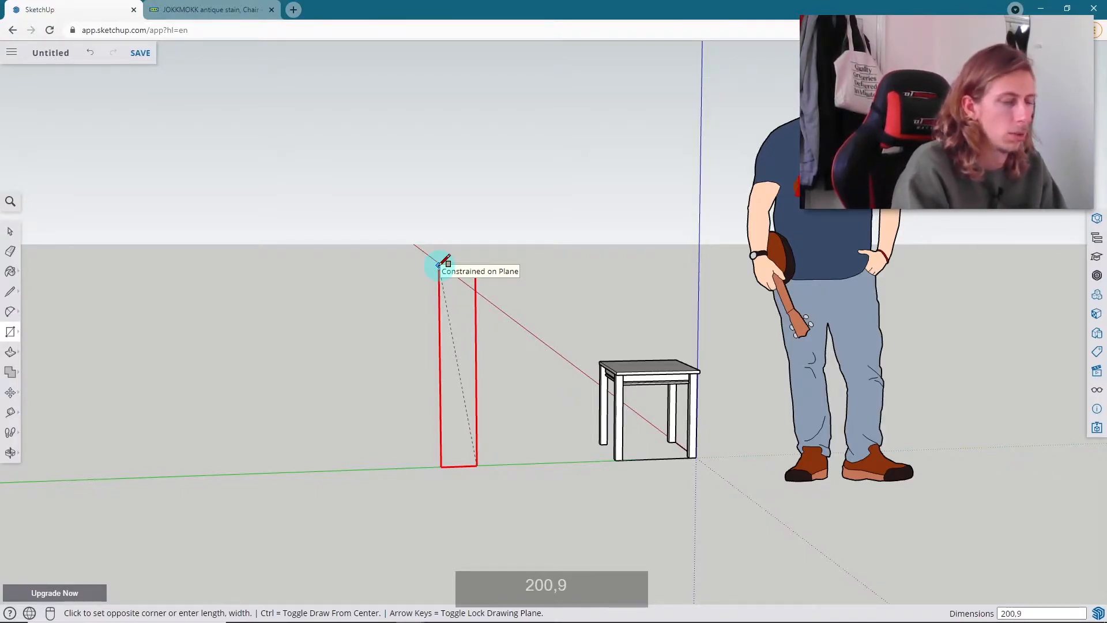
{"action": "left_click", "coordinate": [440, 264]}
{"action": "key", "text": "space"}
{"action": "middle_click_drag", "start_coordinate": [504, 336], "coordinate": [597, 414]}
- Select the upright rectangle's face with its edges and make it a group
{"action": "left_click", "coordinate": [454, 421]}
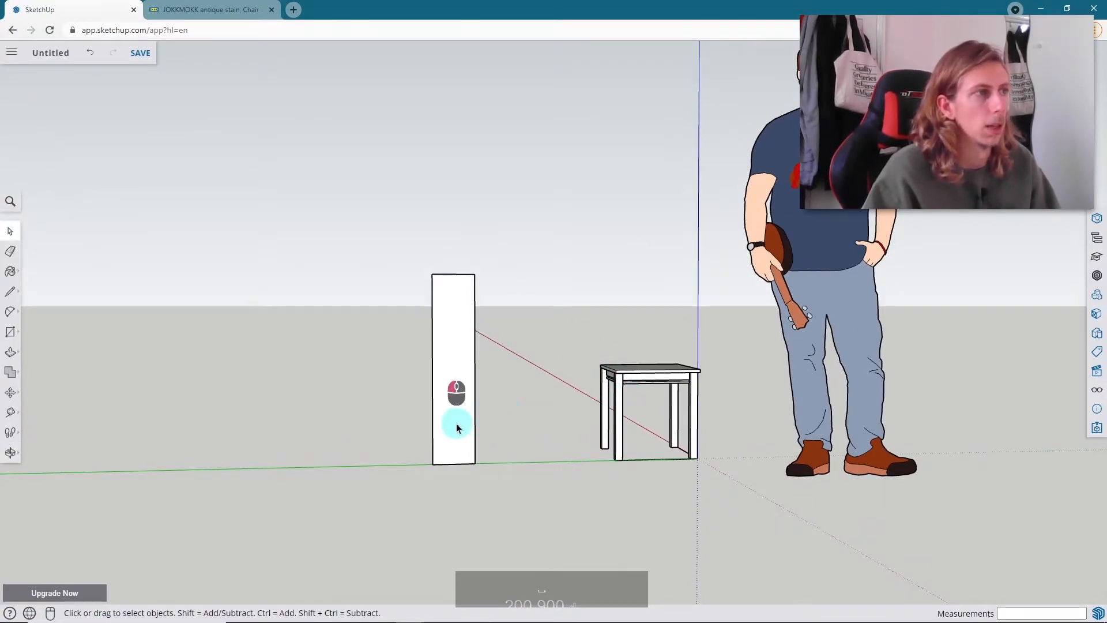
{"action": "scroll", "coordinate": [462, 424], "scroll_direction": "up", "scroll_amount": 3}
{"action": "right_click", "coordinate": [448, 375]}
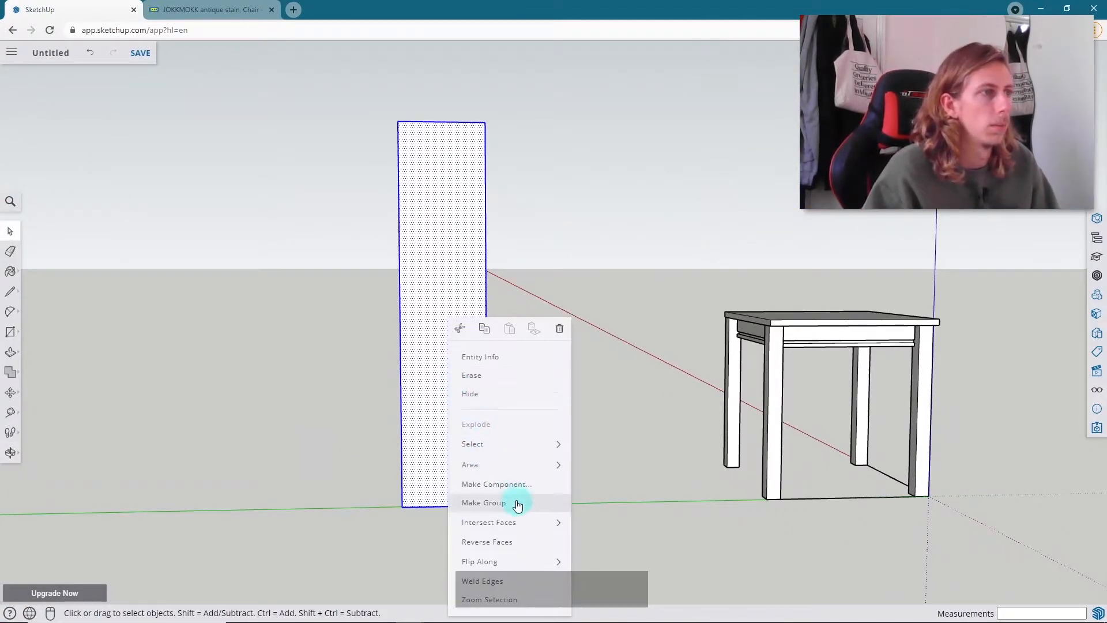
{"action": "left_click", "coordinate": [520, 501]}
{"action": "scroll", "coordinate": [491, 396], "scroll_direction": "down", "scroll_amount": 3}
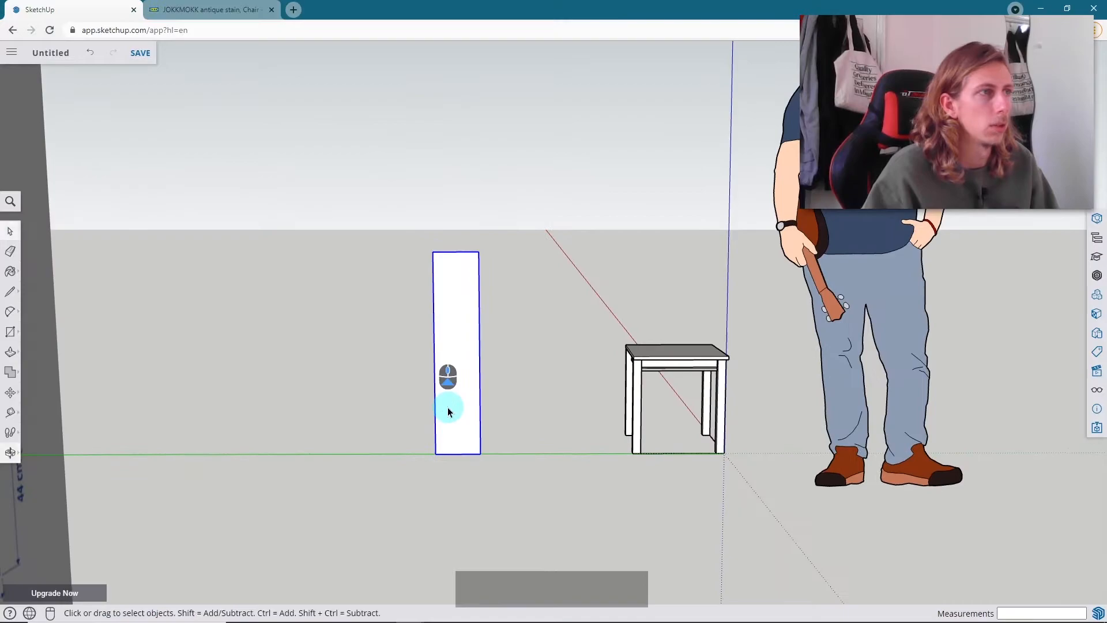
- Move the panel group by its lower corner nearest the seat onto the bottom inner corner of the adjacent leg
{"action": "scroll", "coordinate": [463, 403], "scroll_direction": "up", "scroll_amount": 3}
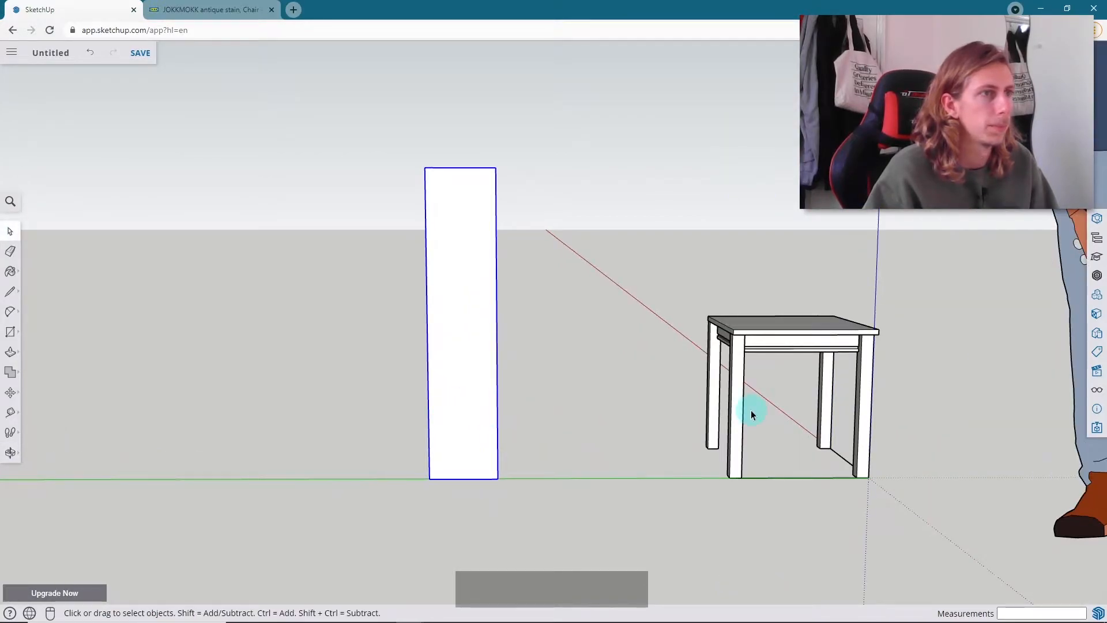
{"action": "key", "text": "m"}
{"action": "left_click", "coordinate": [502, 481]}
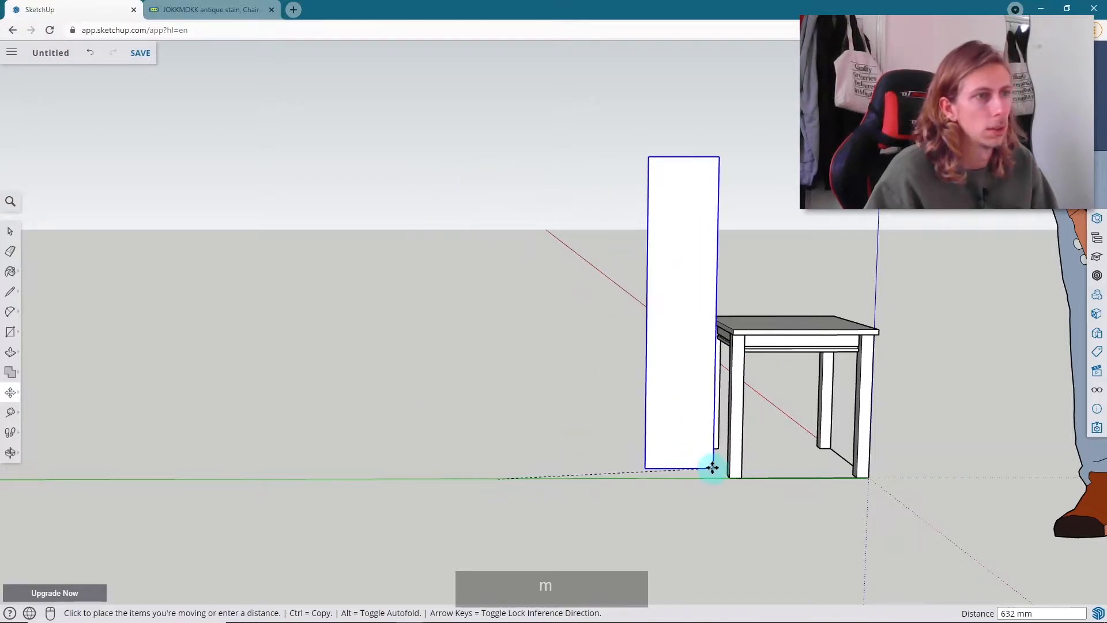
{"action": "scroll", "coordinate": [739, 478], "scroll_direction": "up", "scroll_amount": 5}
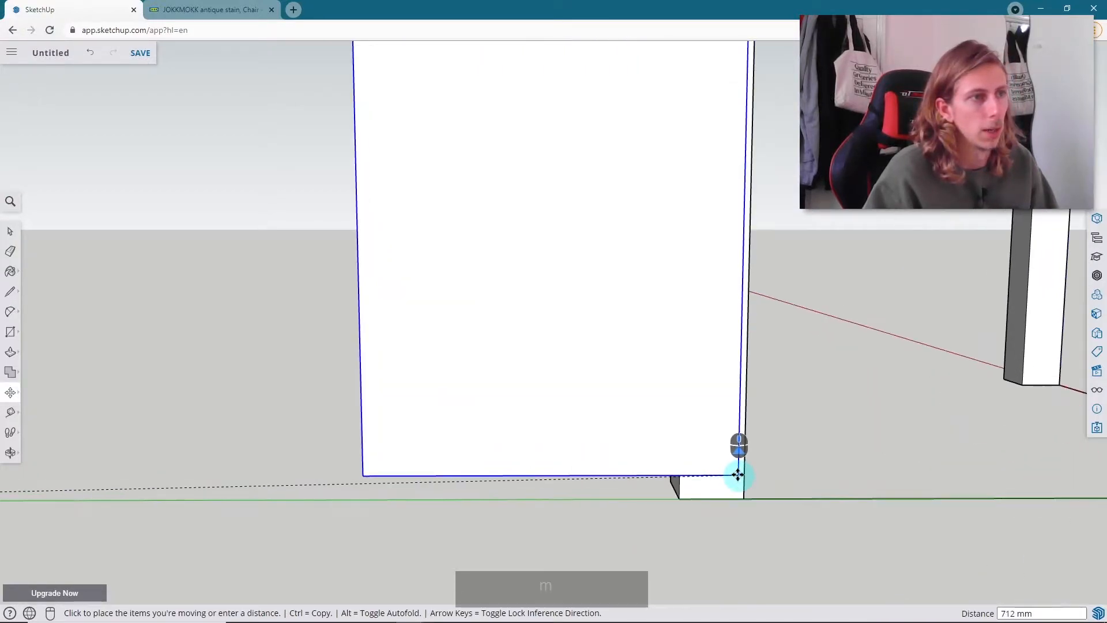
{"action": "left_click", "coordinate": [743, 525]}
{"action": "scroll", "coordinate": [700, 499], "scroll_direction": "down", "scroll_amount": 5}
{"action": "key", "text": "space"}
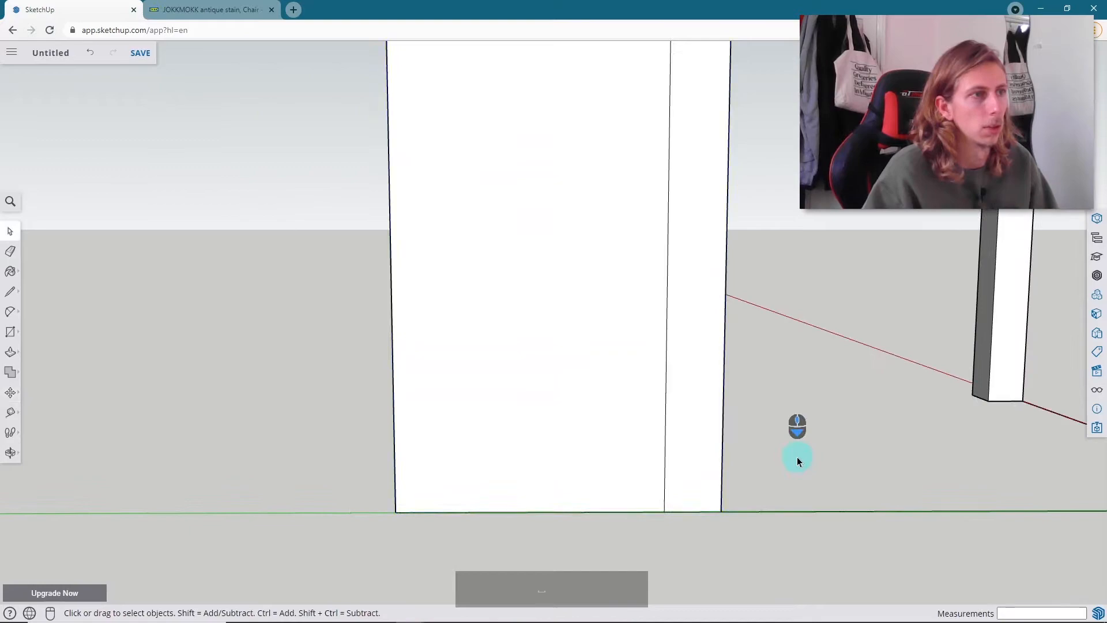
- Open the panel group for editing and trace the leg on it with a rectangle from the bottom inner corner to the leg's top outer corner
{"action": "scroll", "coordinate": [782, 439], "scroll_direction": "down", "scroll_amount": 3}
{"action": "scroll", "coordinate": [766, 422], "scroll_direction": "down", "scroll_amount": 6}
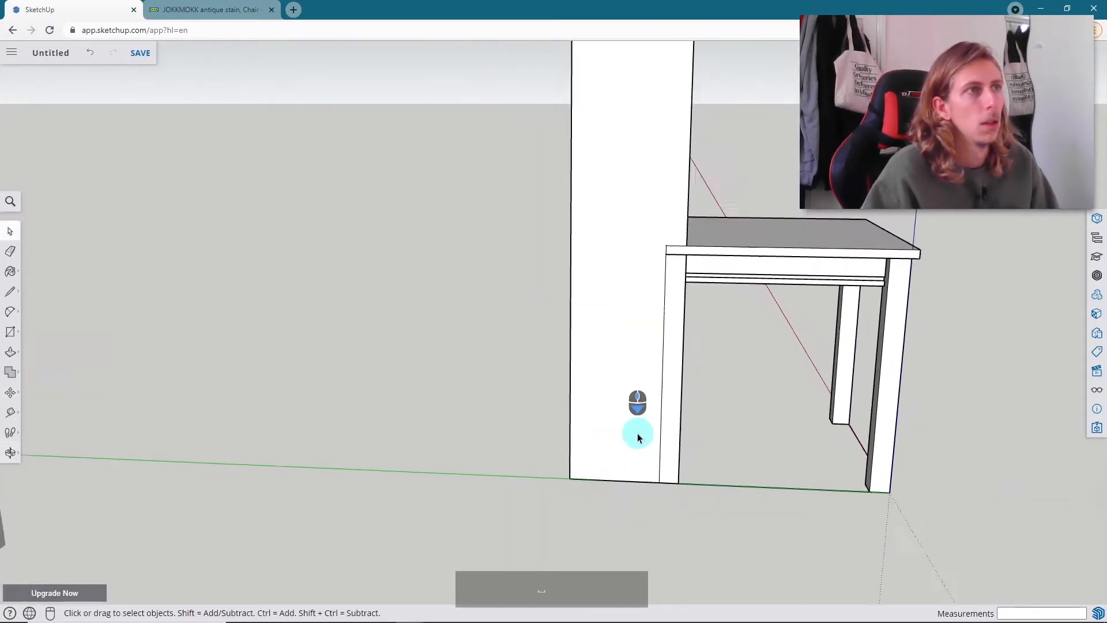
{"action": "scroll", "coordinate": [629, 309], "scroll_direction": "up", "scroll_amount": 4}
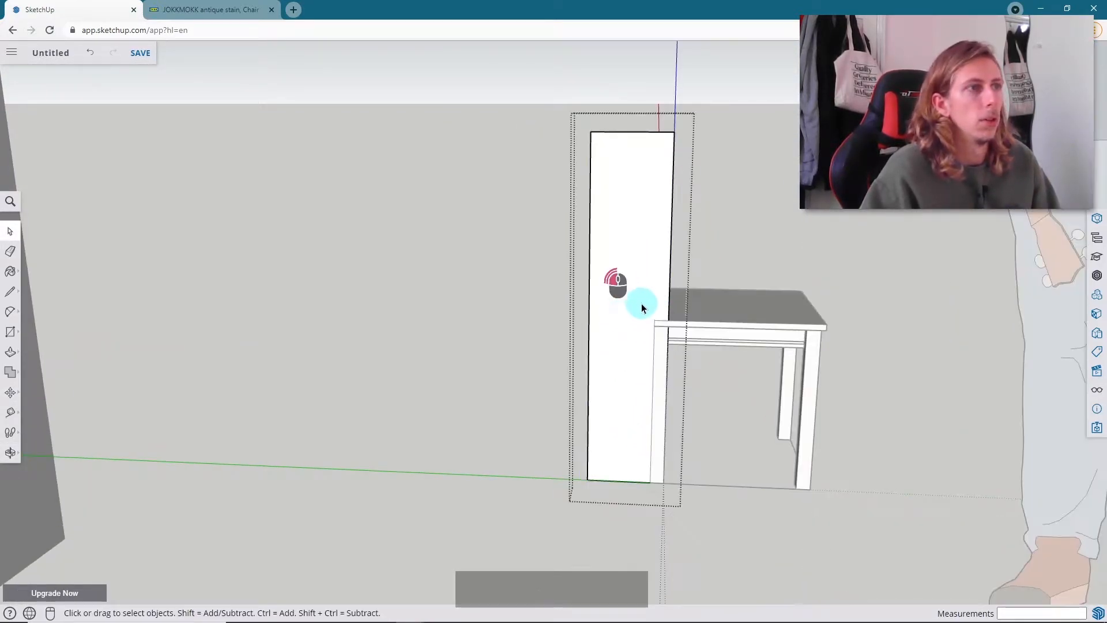
{"action": "scroll", "coordinate": [594, 353], "scroll_direction": "down", "scroll_amount": 3}
{"action": "scroll", "coordinate": [628, 243], "scroll_direction": "up", "scroll_amount": 6}
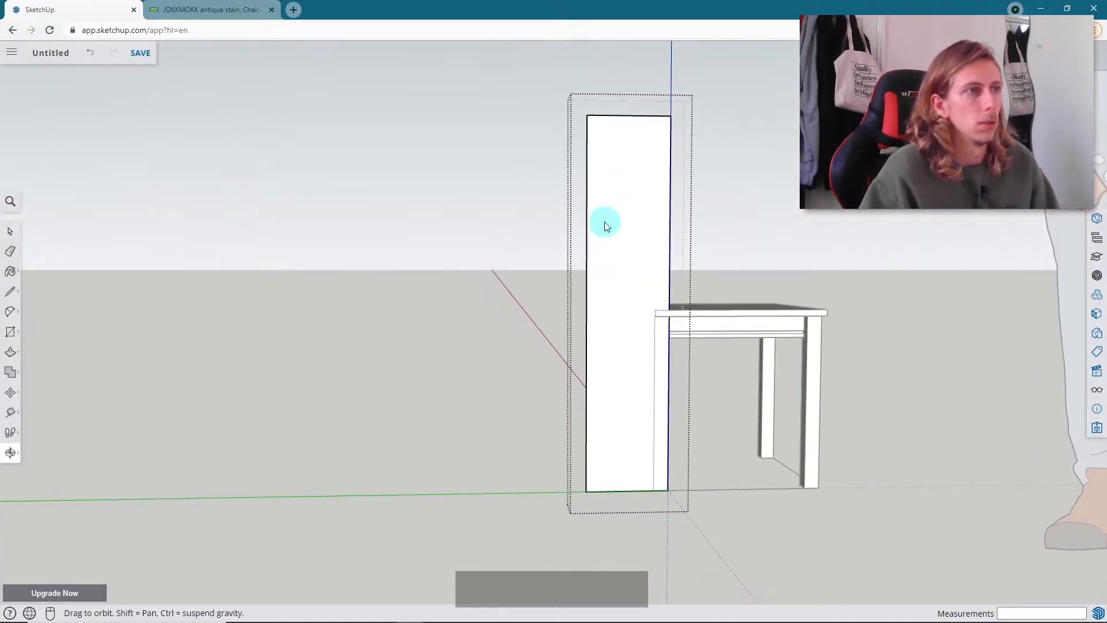
{"action": "key", "text": "r"}
{"action": "left_click", "coordinate": [677, 548]}
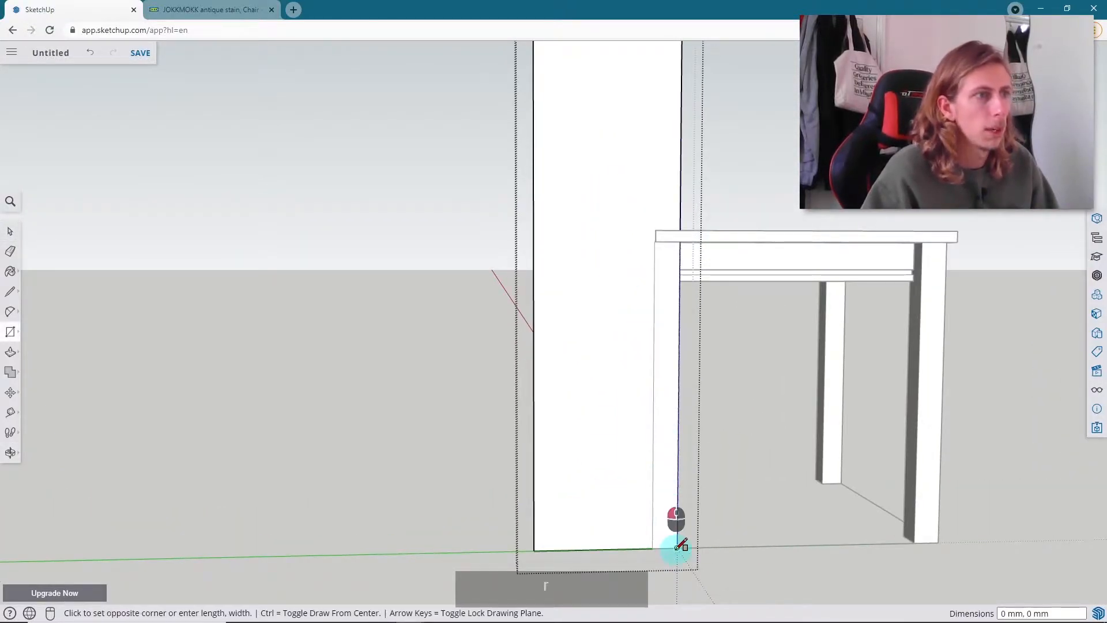
{"action": "scroll", "coordinate": [657, 234], "scroll_direction": "down", "scroll_amount": 3}
{"action": "scroll", "coordinate": [712, 224], "scroll_direction": "up", "scroll_amount": 8}
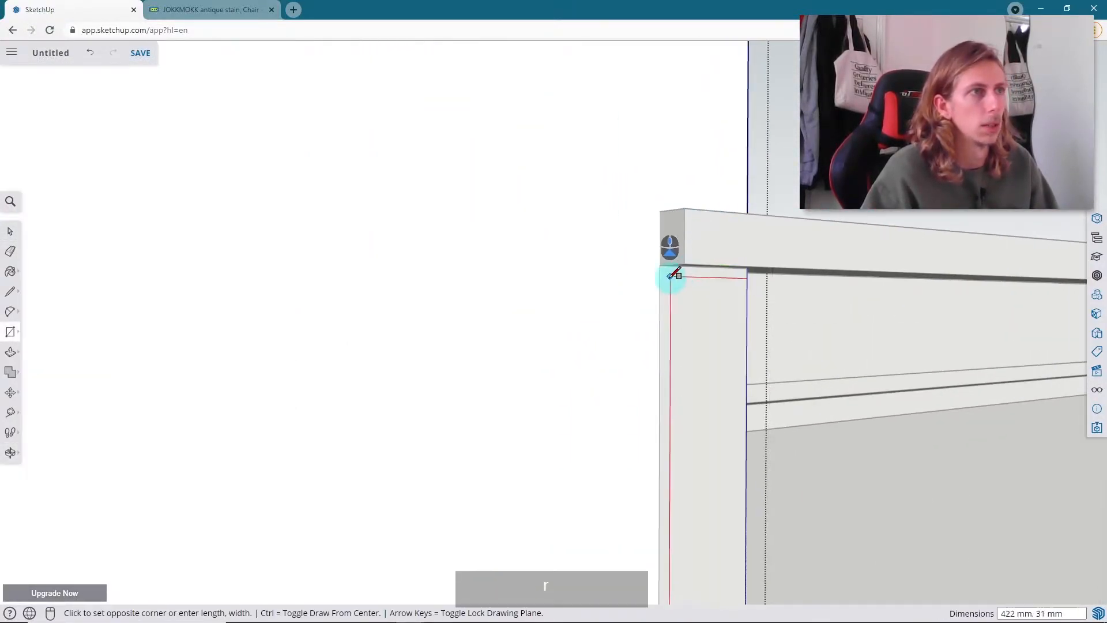
{"action": "left_click", "coordinate": [664, 264]}
{"action": "scroll", "coordinate": [505, 254], "scroll_direction": "down", "scroll_amount": 6}
{"action": "key", "text": "space"}
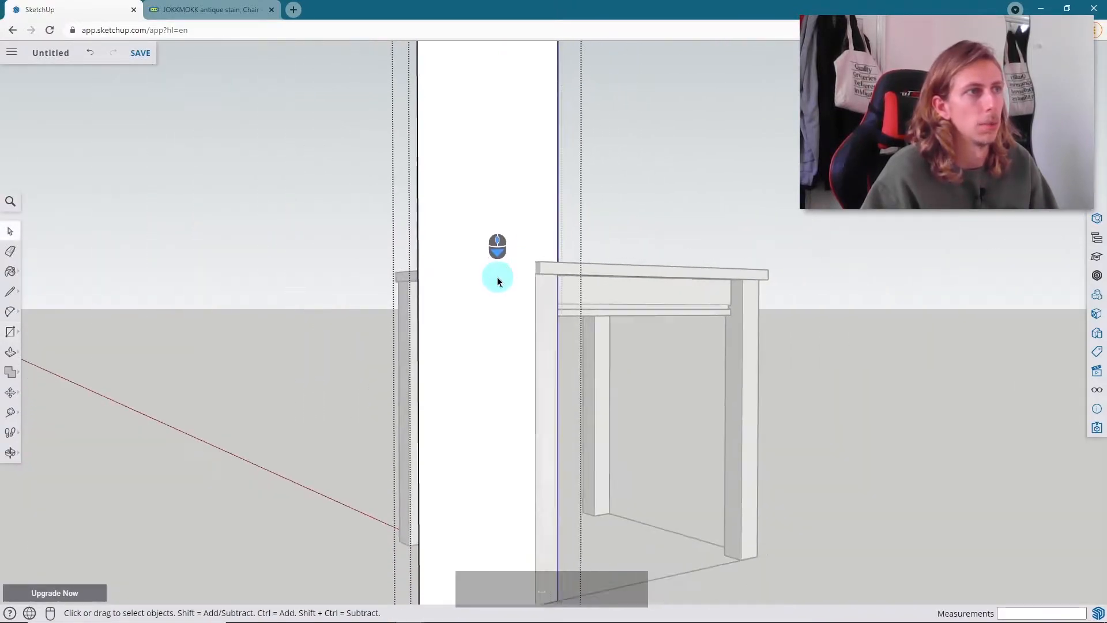
- Check the split between the narrow leg face and the rest of the panel by selecting each in turn
{"action": "left_click", "coordinate": [541, 319]}
{"action": "left_click", "coordinate": [482, 310]}
{"action": "left_click", "coordinate": [542, 313]}
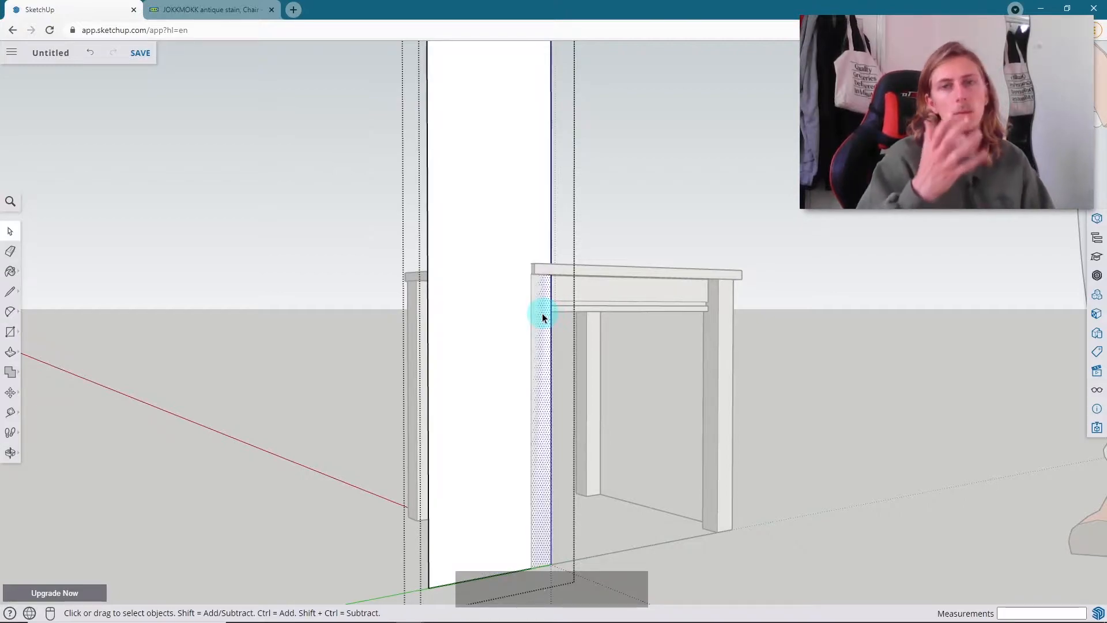
{"action": "scroll", "coordinate": [344, 155], "scroll_direction": "down", "scroll_amount": 2}
{"action": "middle_click_drag", "start_coordinate": [344, 155], "coordinate": [462, 293]}
{"action": "scroll", "coordinate": [462, 293], "scroll_direction": "down", "scroll_amount": 1}
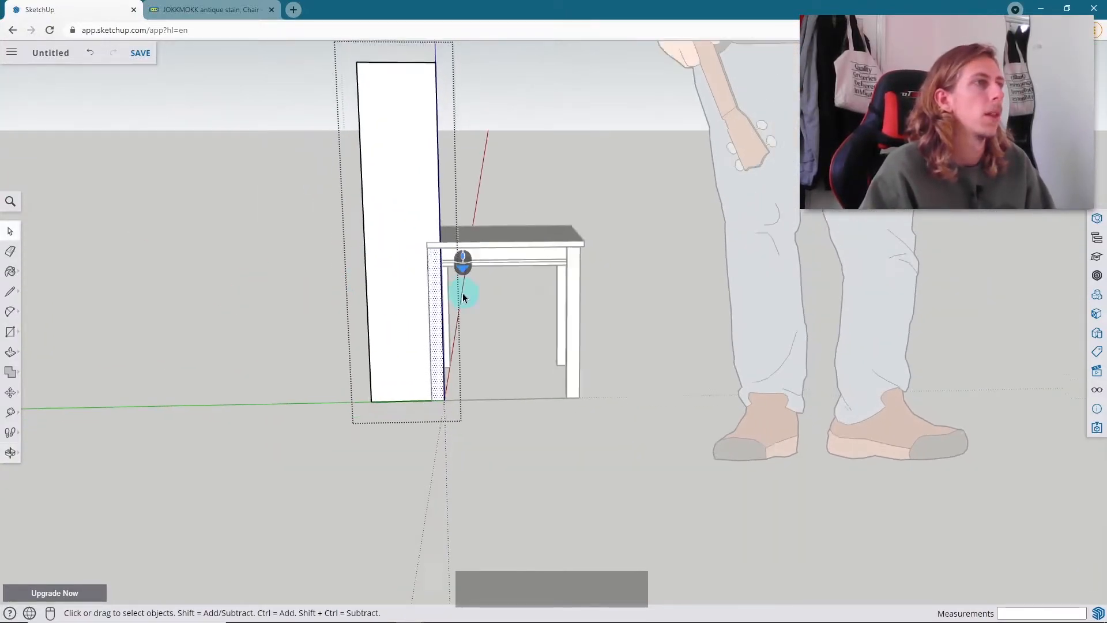
{"action": "scroll", "coordinate": [351, 131], "scroll_direction": "down", "scroll_amount": 1}
{"action": "scroll", "coordinate": [380, 127], "scroll_direction": "up", "scroll_amount": 2}
{"action": "scroll", "coordinate": [379, 76], "scroll_direction": "down", "scroll_amount": 2}
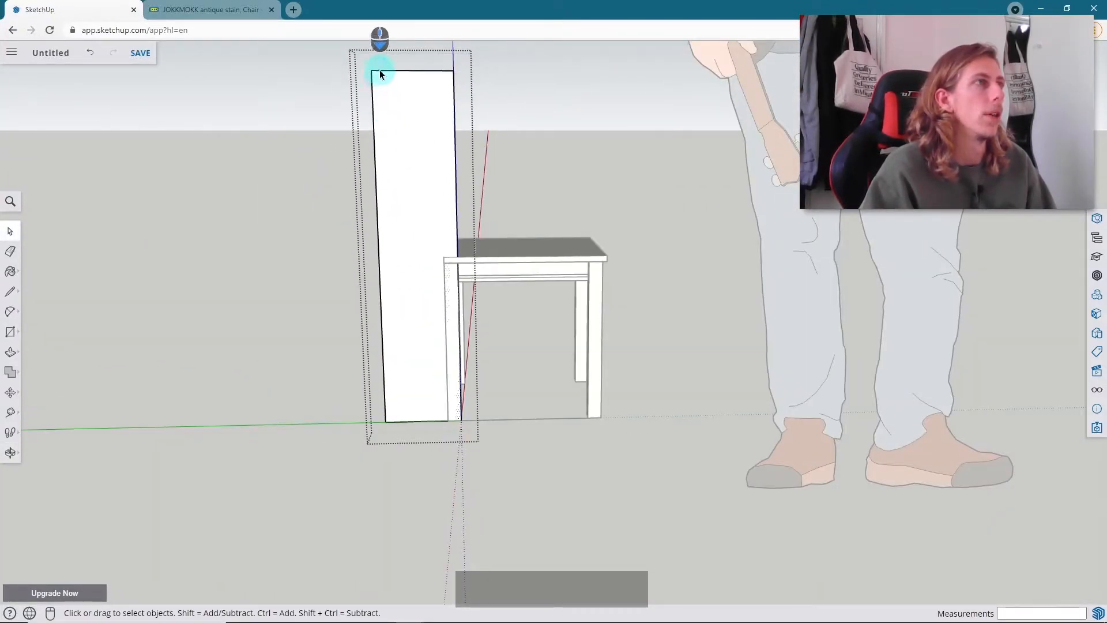
- Draw a slanted line from the leg's top outer corner to the panel's top edge, about a third in from its outer corner
{"action": "scroll", "coordinate": [414, 161], "scroll_direction": "up", "scroll_amount": 2}
{"action": "middle_click_drag", "start_coordinate": [460, 271], "coordinate": [566, 168]}
{"action": "scroll", "coordinate": [500, 288], "scroll_direction": "up", "scroll_amount": 2}
{"action": "left_click", "coordinate": [558, 203]}
{"action": "scroll", "coordinate": [391, 383], "scroll_direction": "down", "scroll_amount": 4}
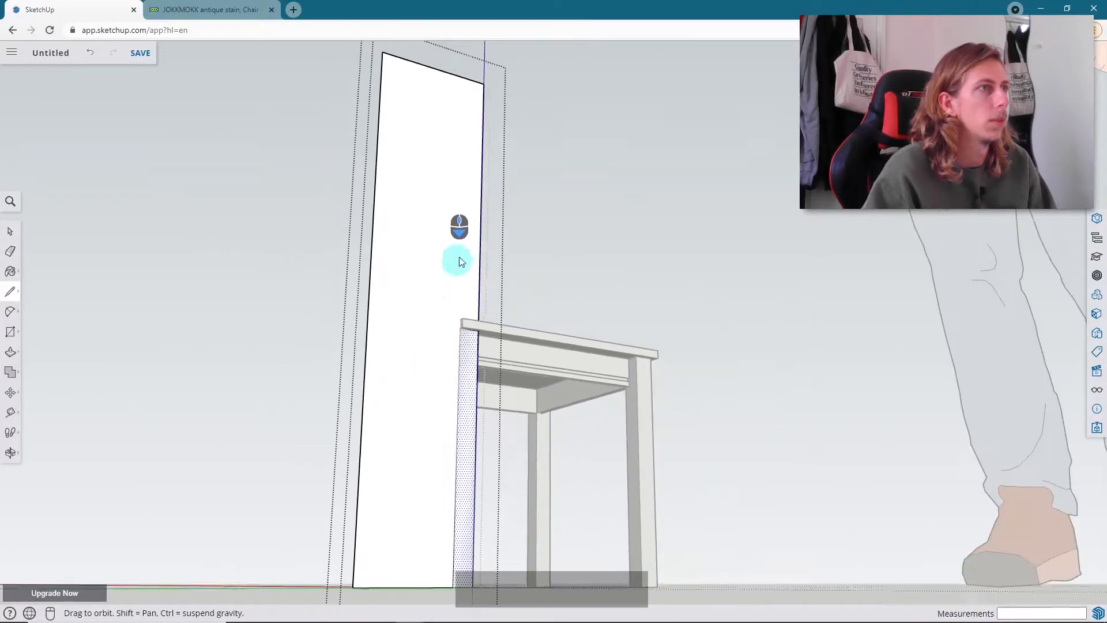
{"action": "middle_click_drag", "start_coordinate": [463, 258], "coordinate": [358, 234]}
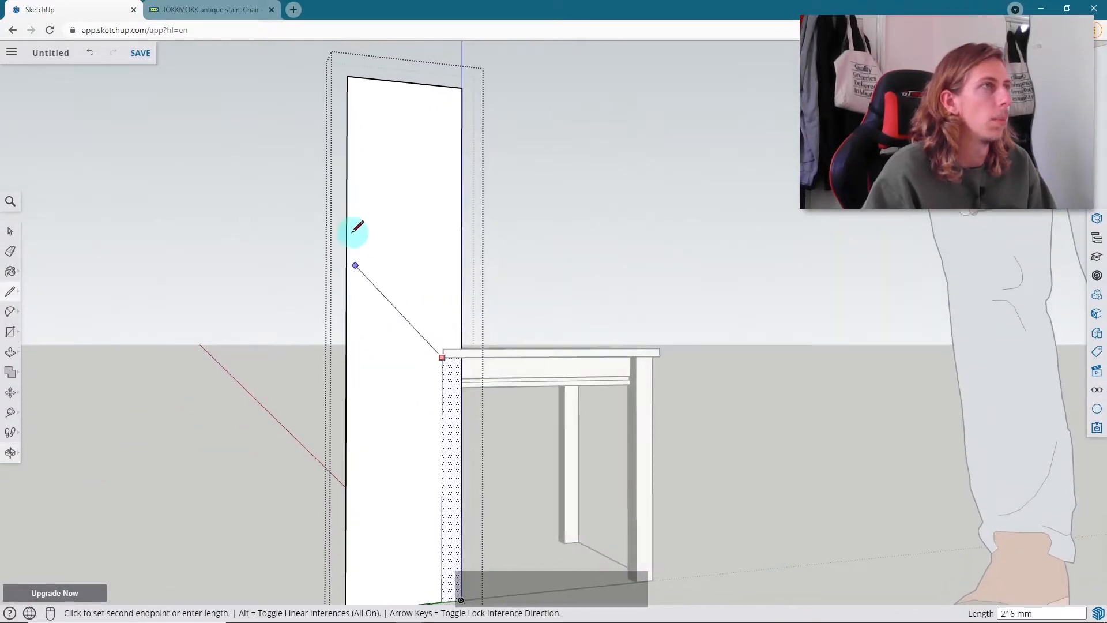
{"action": "left_click", "coordinate": [384, 79]}
- Draw a less slanted line about 479 mm long from the leg's top outer corner to the middle of the panel's top edge
{"action": "middle_click_drag", "start_coordinate": [388, 79], "coordinate": [432, 328]}
{"action": "scroll", "coordinate": [396, 371], "scroll_direction": "up", "scroll_amount": 5}
{"action": "middle_click_drag", "start_coordinate": [396, 370], "coordinate": [481, 219]}
{"action": "left_click", "coordinate": [563, 293]}
{"action": "scroll", "coordinate": [563, 292], "scroll_direction": "down", "scroll_amount": 5}
{"action": "scroll", "coordinate": [469, 104], "scroll_direction": "up", "scroll_amount": 3}
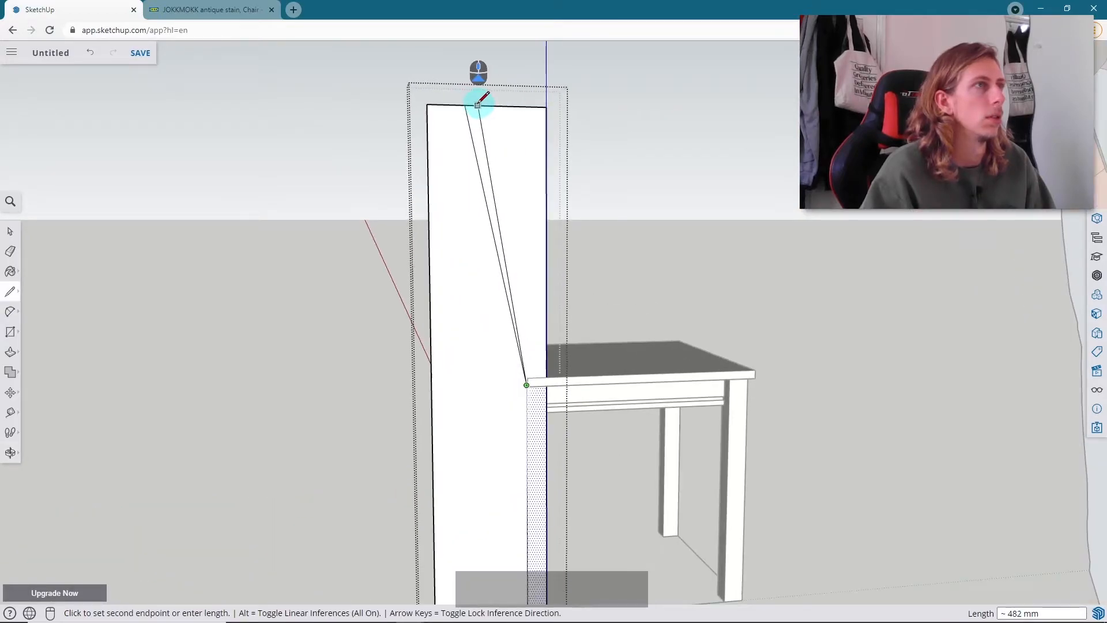
{"action": "scroll", "coordinate": [478, 104], "scroll_direction": "up", "scroll_amount": 1}
{"action": "left_click", "coordinate": [489, 106]}
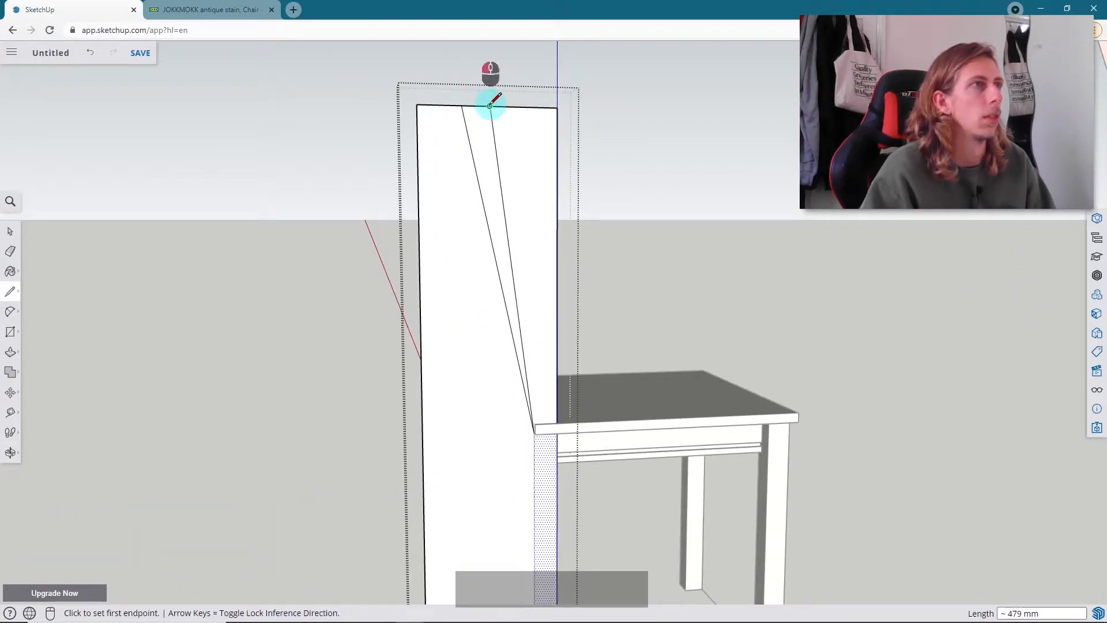
- Erase the more slanted of the two lines on the panel
{"action": "key", "text": "space"}
{"action": "key", "text": "e"}
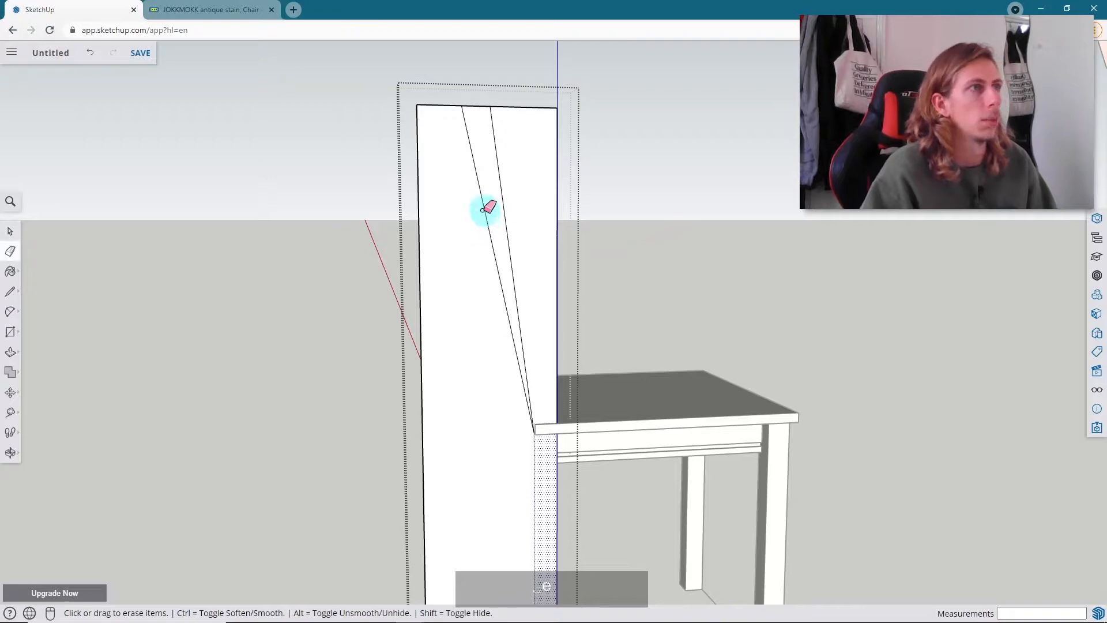
{"action": "left_click", "coordinate": [485, 212]}
{"action": "middle_click_drag", "start_coordinate": [485, 212], "coordinate": [564, 210]}
- Select the wedge-shaped face between the slanted line and the panel's edge nearest the seat
{"action": "key", "text": "space"}
{"action": "left_click", "coordinate": [517, 218]}
{"action": "left_click", "coordinate": [559, 188]}
{"action": "scroll", "coordinate": [558, 188], "scroll_direction": "down", "scroll_amount": 2}
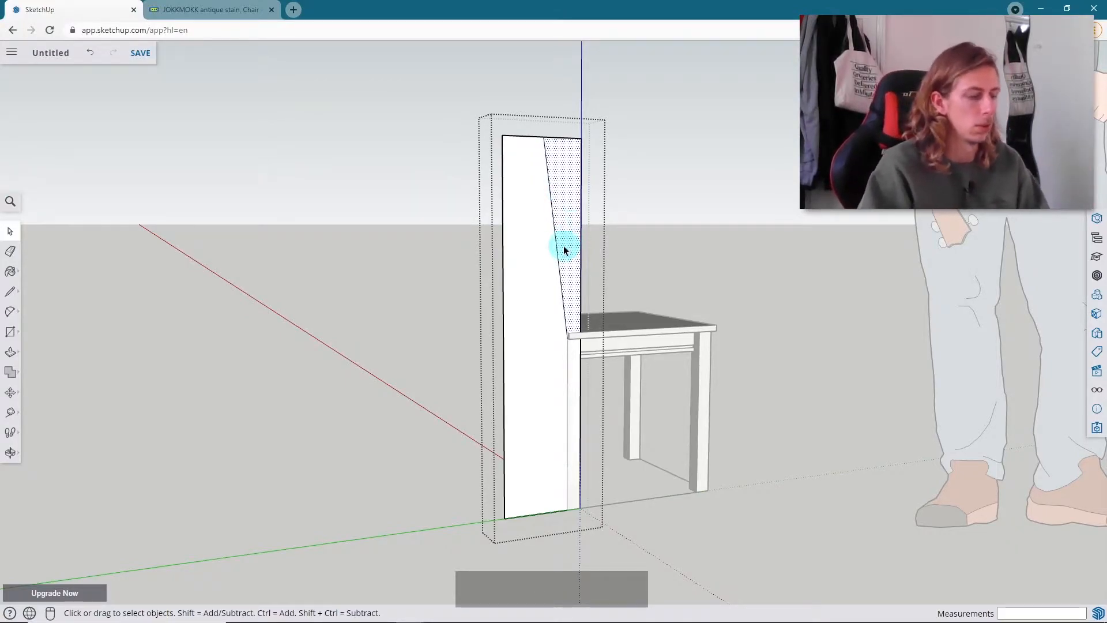
- Measure the leg's width with the Line tool, without keeping a line
{"action": "key", "text": "l"}
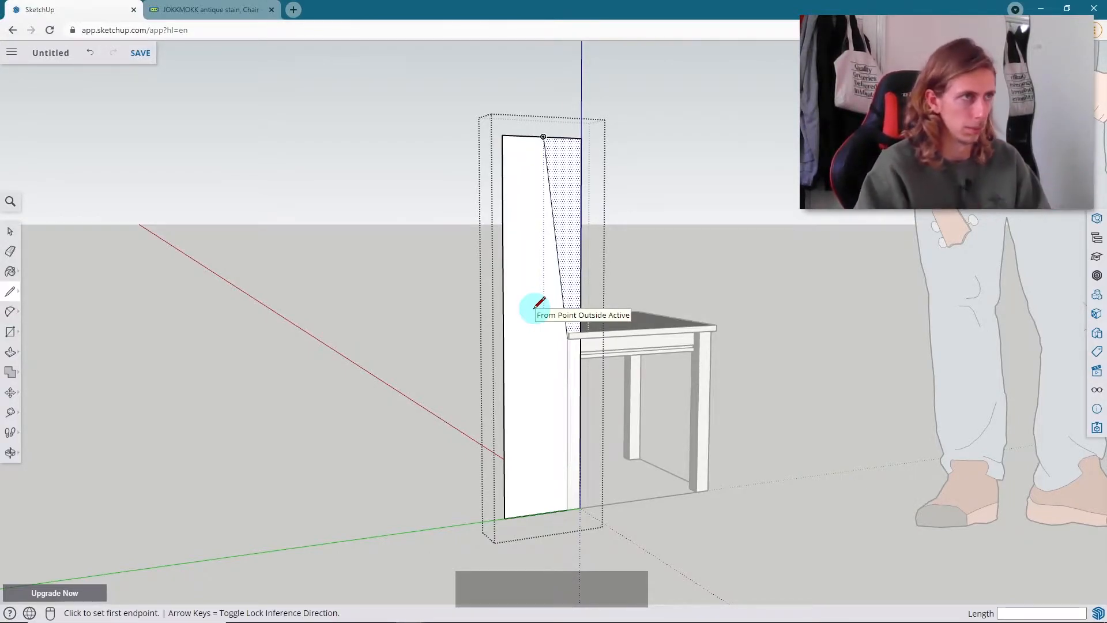
{"action": "scroll", "coordinate": [536, 311], "scroll_direction": "up", "scroll_amount": 5}
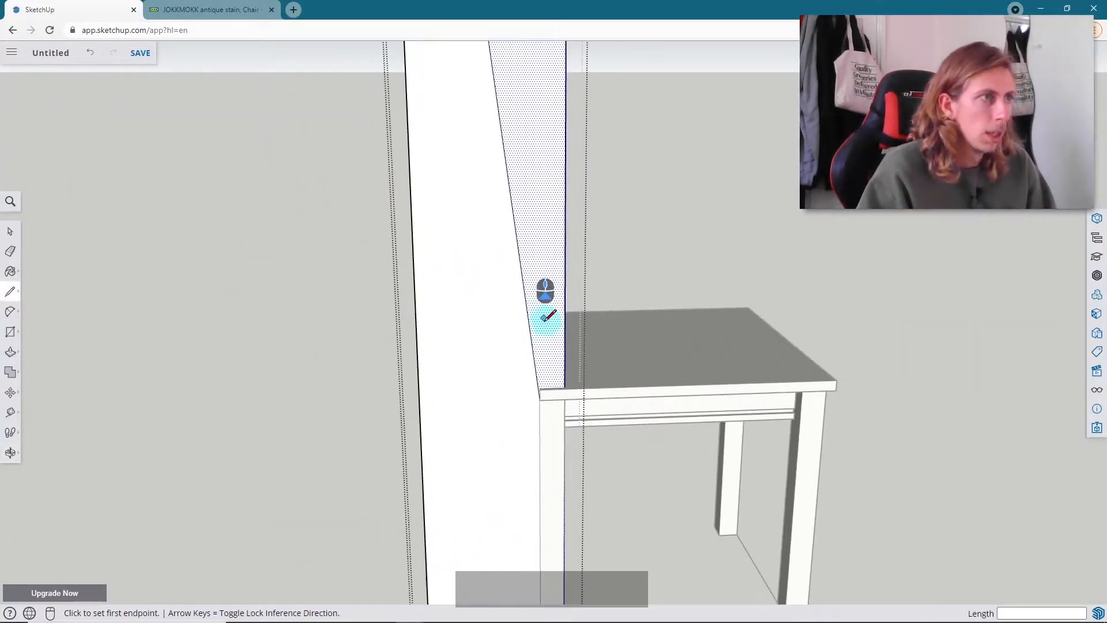
{"action": "left_click", "coordinate": [540, 435]}
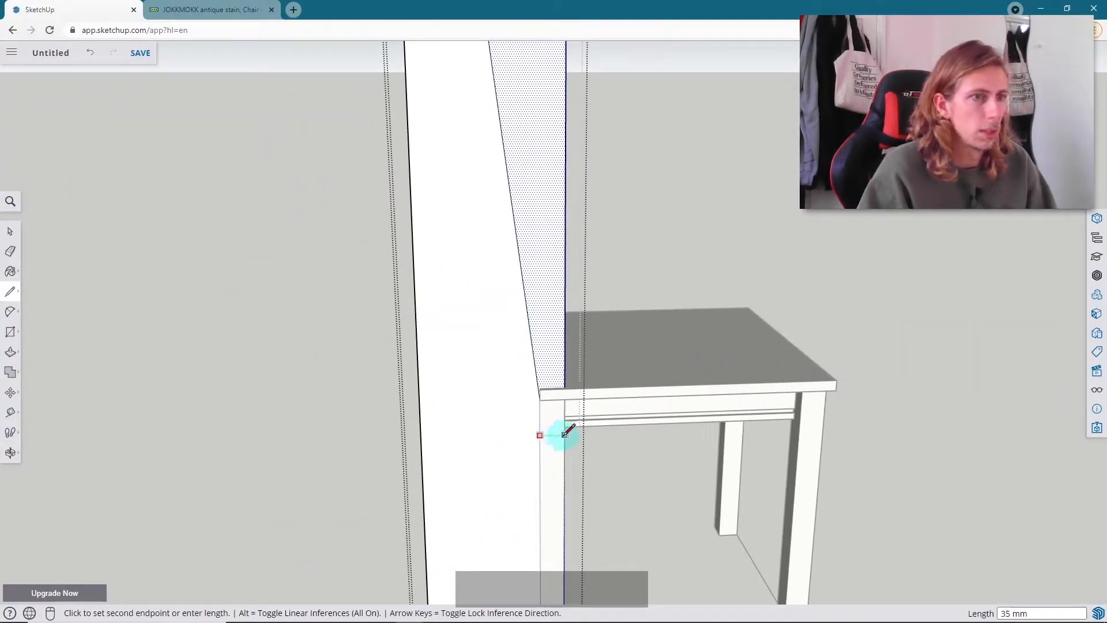
{"action": "key", "text": "Escape"}
{"action": "scroll", "coordinate": [540, 292], "scroll_direction": "down", "scroll_amount": 4}
{"action": "key", "text": "space"}
{"action": "scroll", "coordinate": [539, 299], "scroll_direction": "up", "scroll_amount": 2}
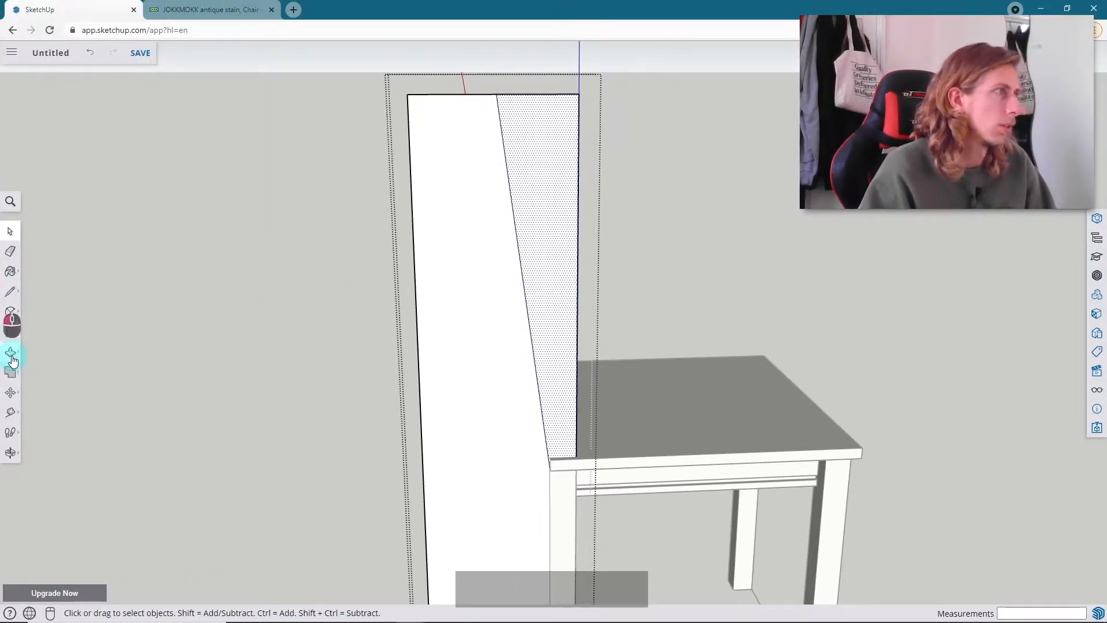
- Offset the outline of the wedge-shaped face 35 mm inward
{"action": "left_click", "coordinate": [11, 354]}
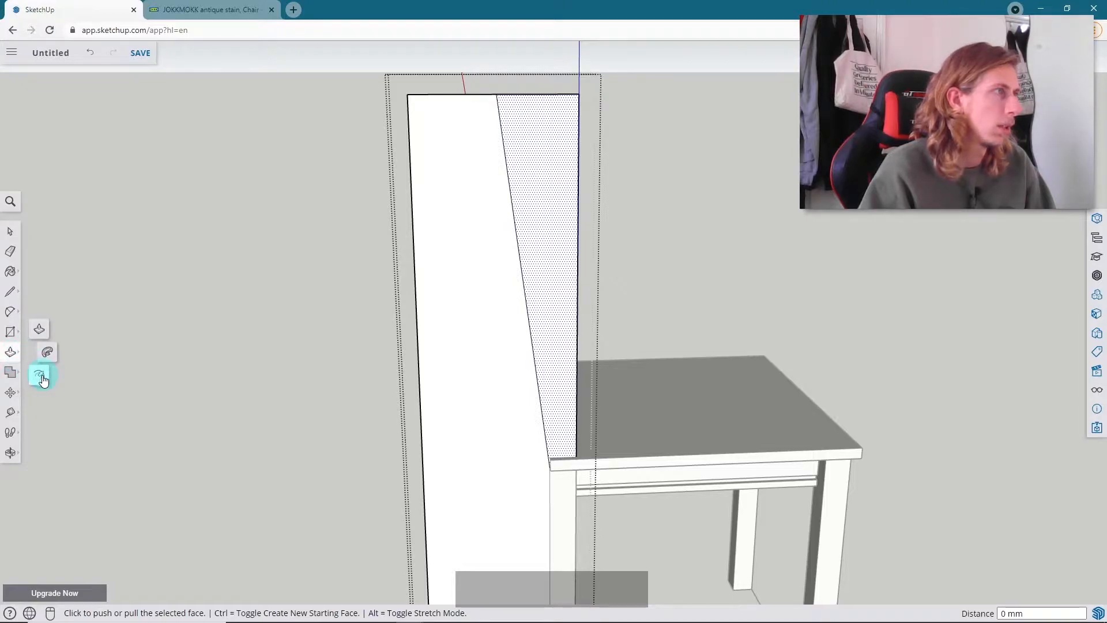
{"action": "left_click", "coordinate": [42, 379]}
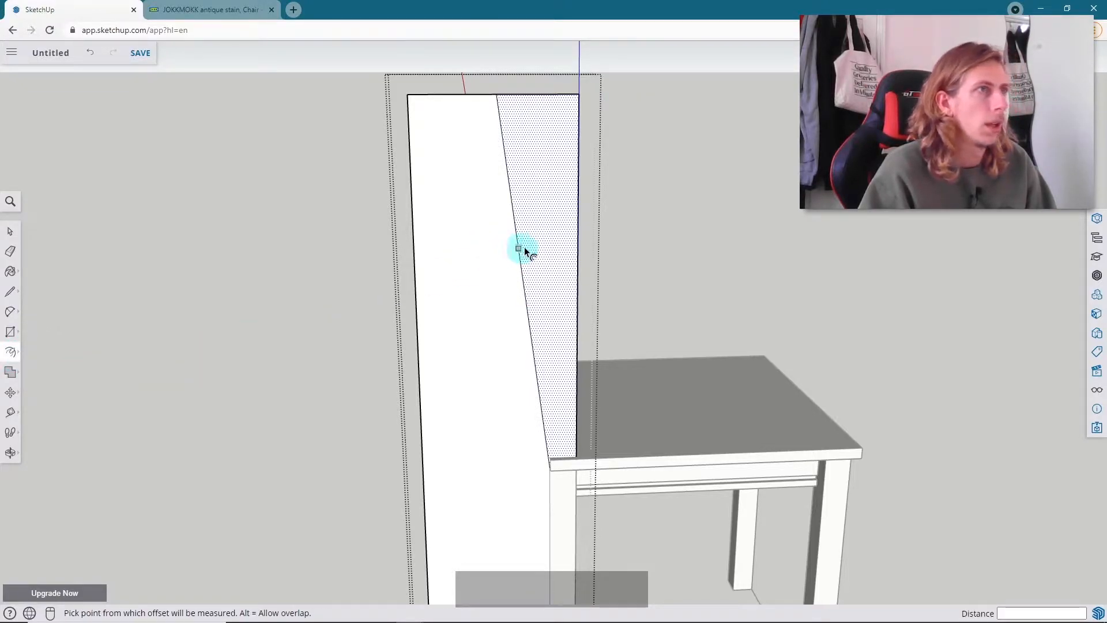
{"action": "left_click", "coordinate": [527, 230]}
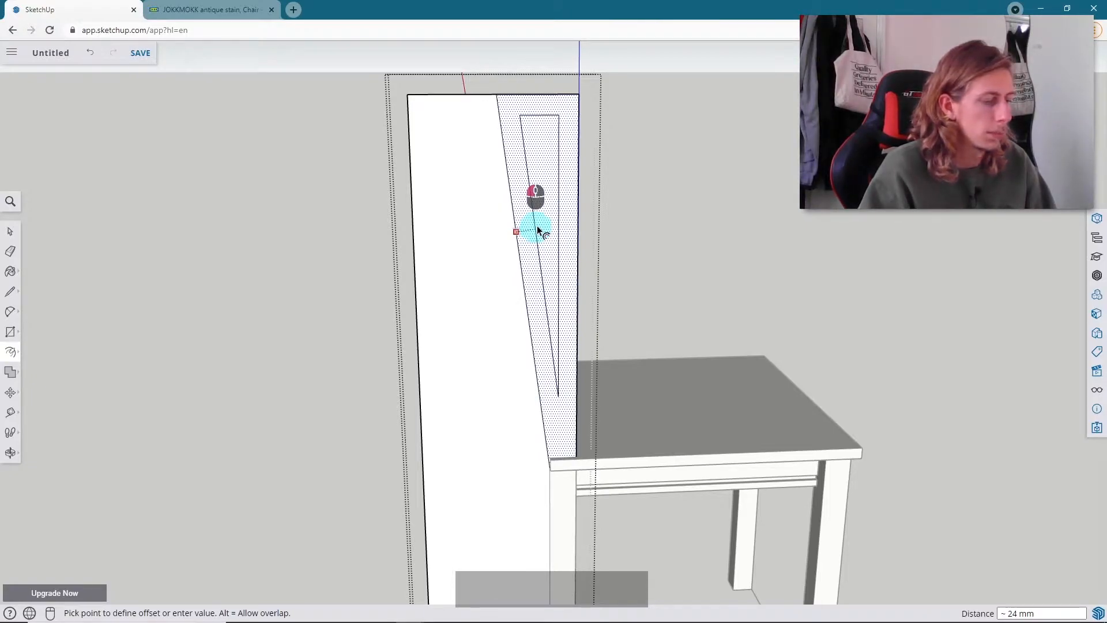
{"action": "key", "text": "Return"}
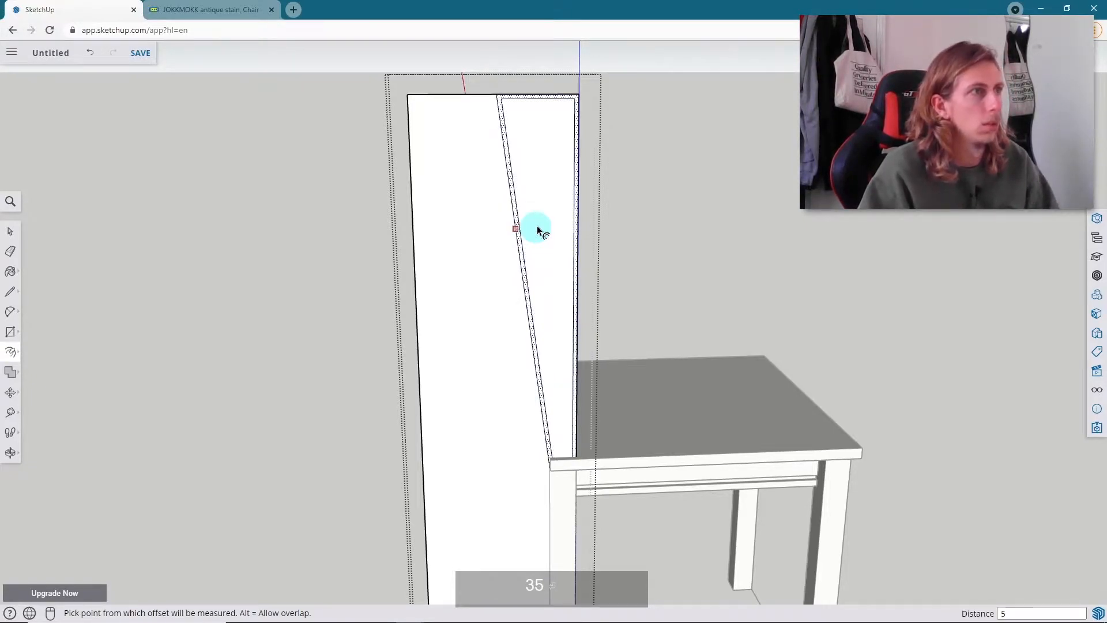
{"action": "key", "text": "ctrl+z"}
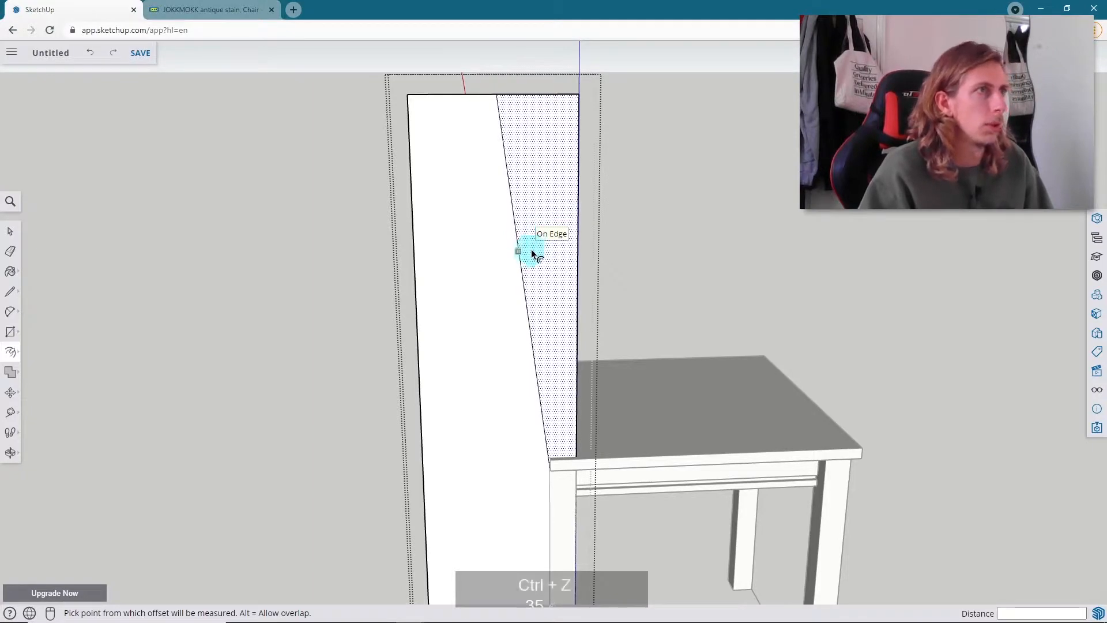
{"action": "left_click", "coordinate": [531, 252]}
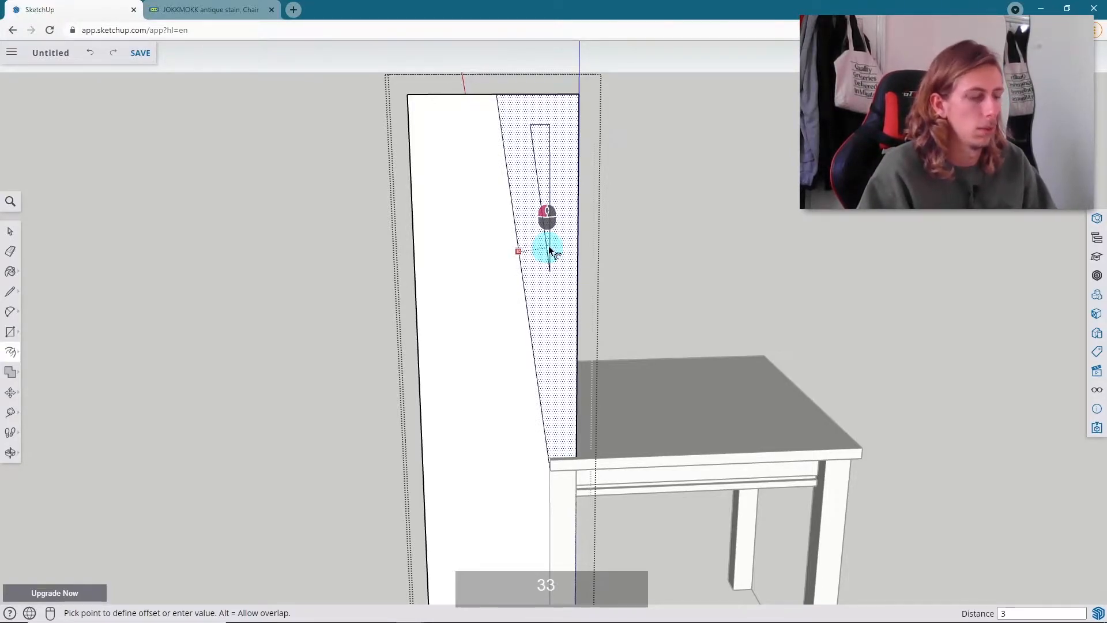
{"action": "key", "text": "Return"}
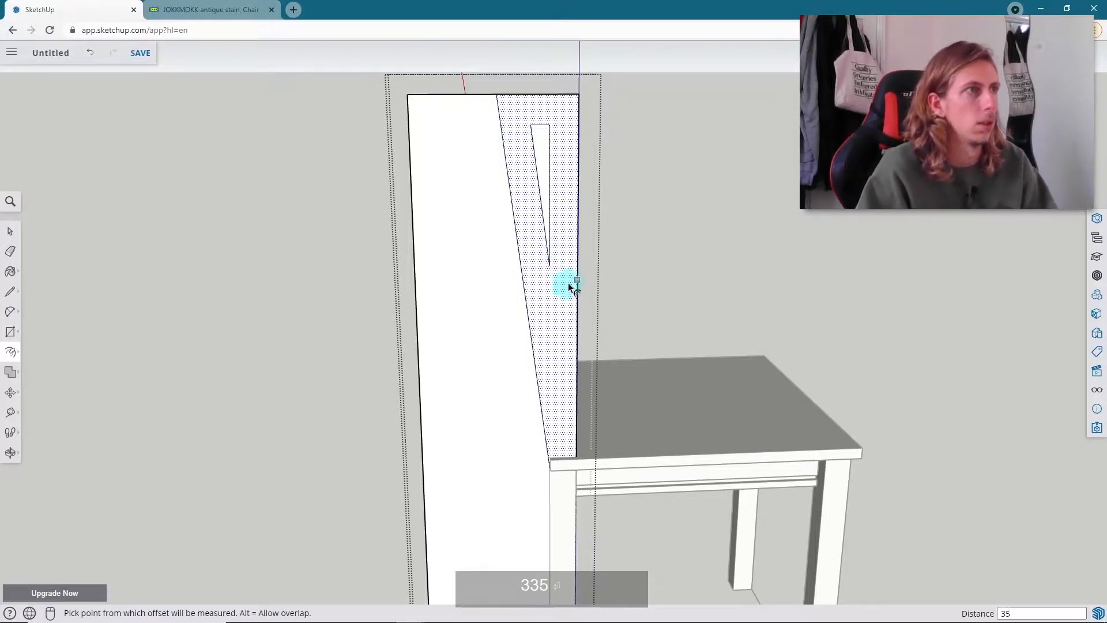
- Extend the inner triangle's slanted edge upward with a line about 35 mm long to the panel's top edge
{"action": "scroll", "coordinate": [534, 282], "scroll_direction": "down", "scroll_amount": 2}
{"action": "scroll", "coordinate": [535, 144], "scroll_direction": "up", "scroll_amount": 2}
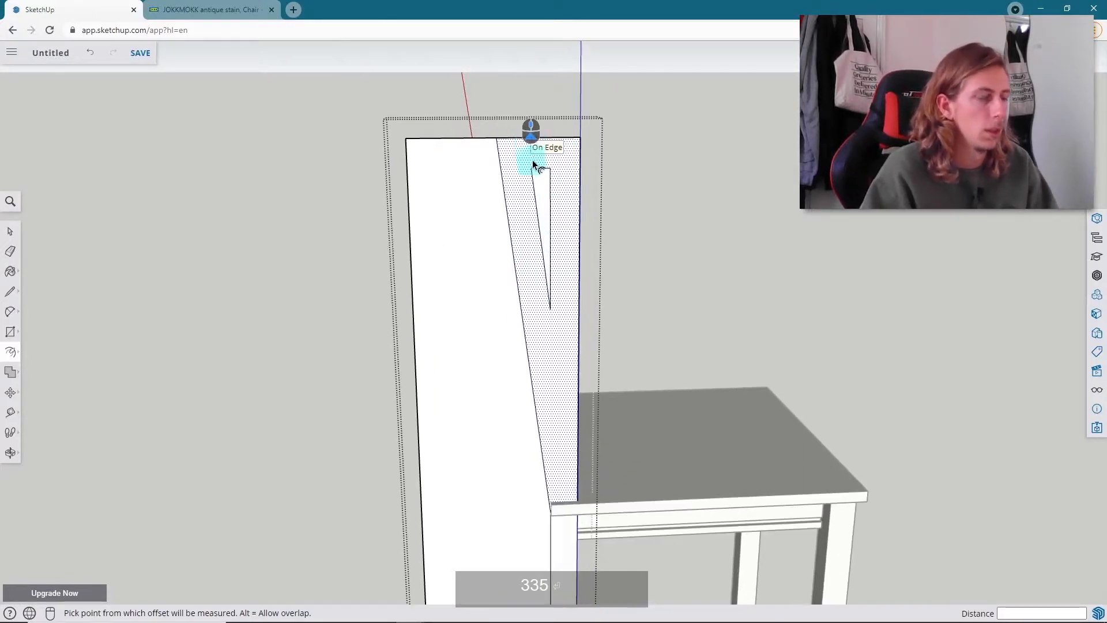
{"action": "key", "text": "l"}
{"action": "left_click", "coordinate": [531, 168]}
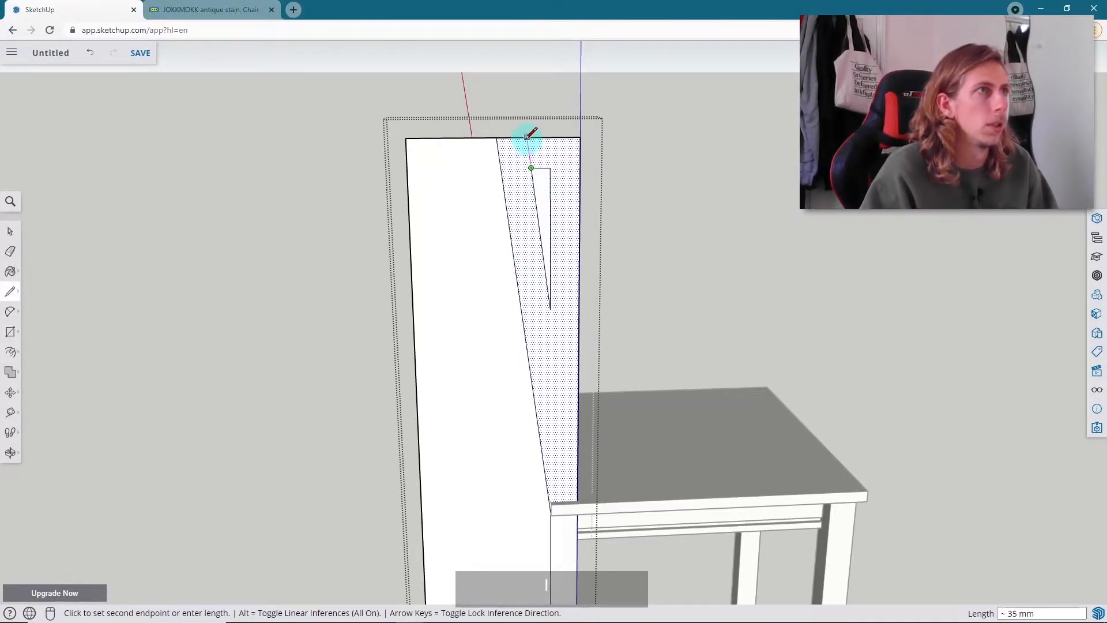
{"action": "scroll", "coordinate": [528, 139], "scroll_direction": "up", "scroll_amount": 2}
{"action": "scroll", "coordinate": [547, 199], "scroll_direction": "down", "scroll_amount": 1}
{"action": "scroll", "coordinate": [541, 169], "scroll_direction": "up", "scroll_amount": 1}
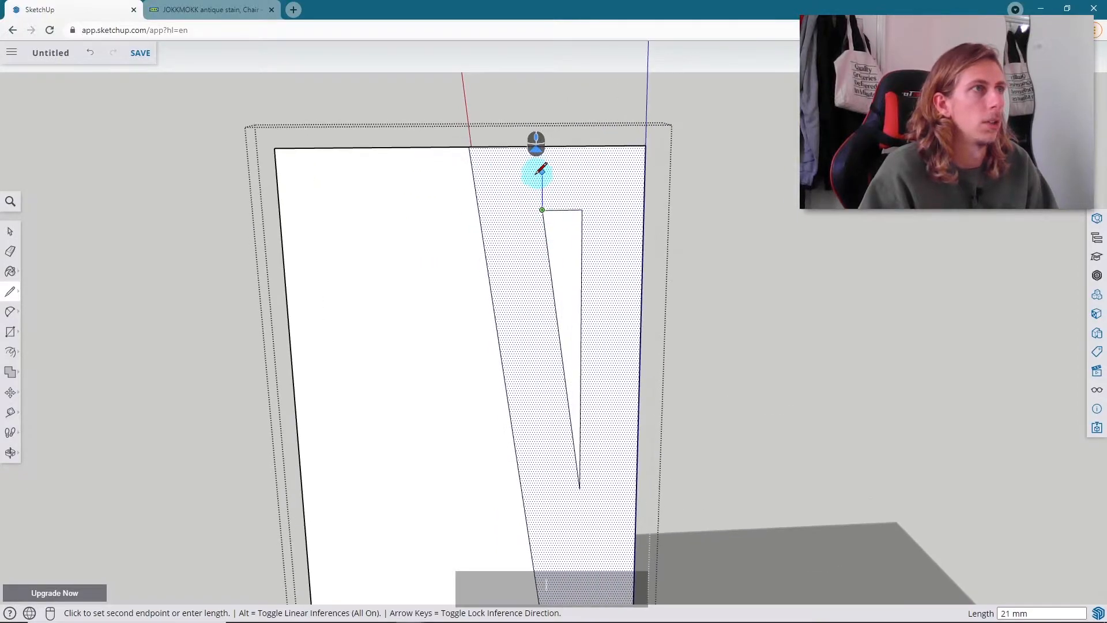
{"action": "scroll", "coordinate": [541, 169], "scroll_direction": "up", "scroll_amount": 2}
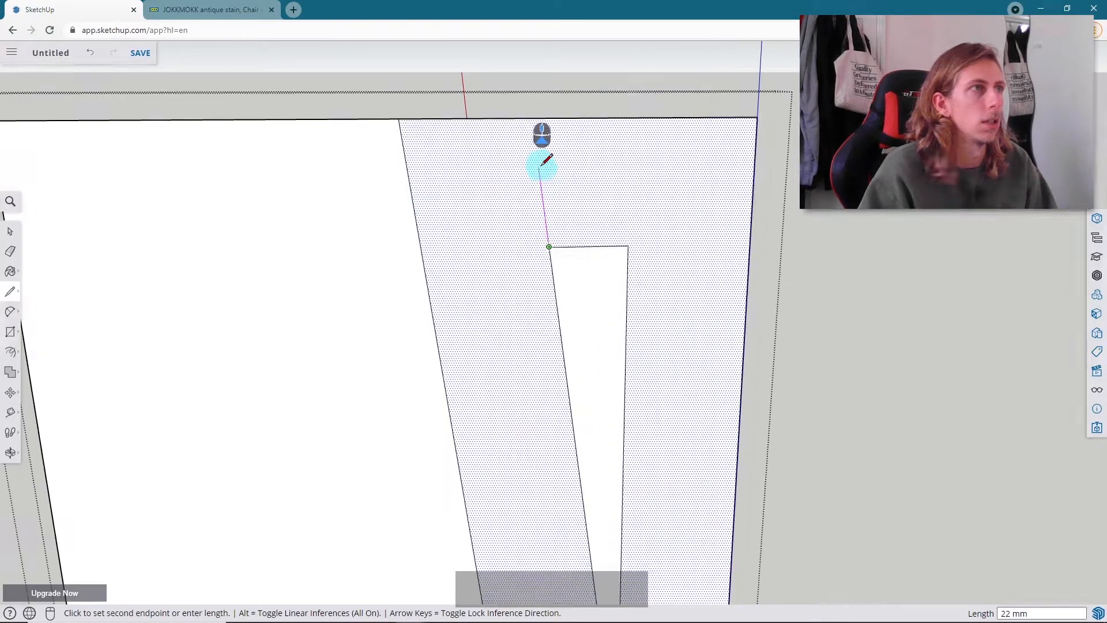
{"action": "left_click", "coordinate": [537, 120]}
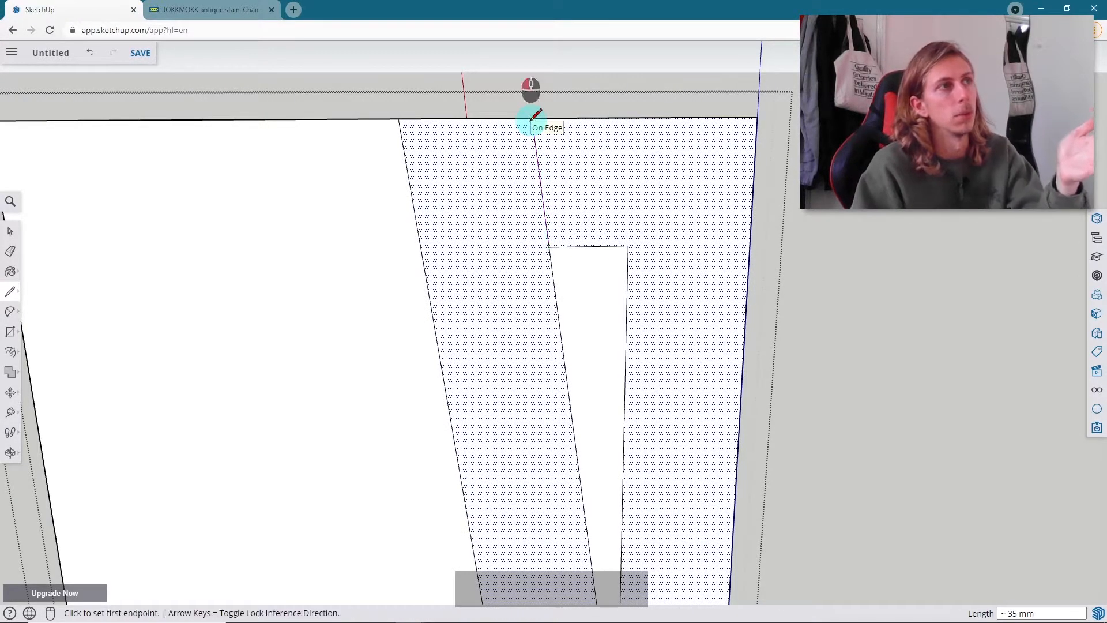
- Extend the inner triangle's slanted edge downward from its lower tip, in the same direction, past the panel's edge at the seat
{"action": "scroll", "coordinate": [515, 113], "scroll_direction": "down", "scroll_amount": 3}
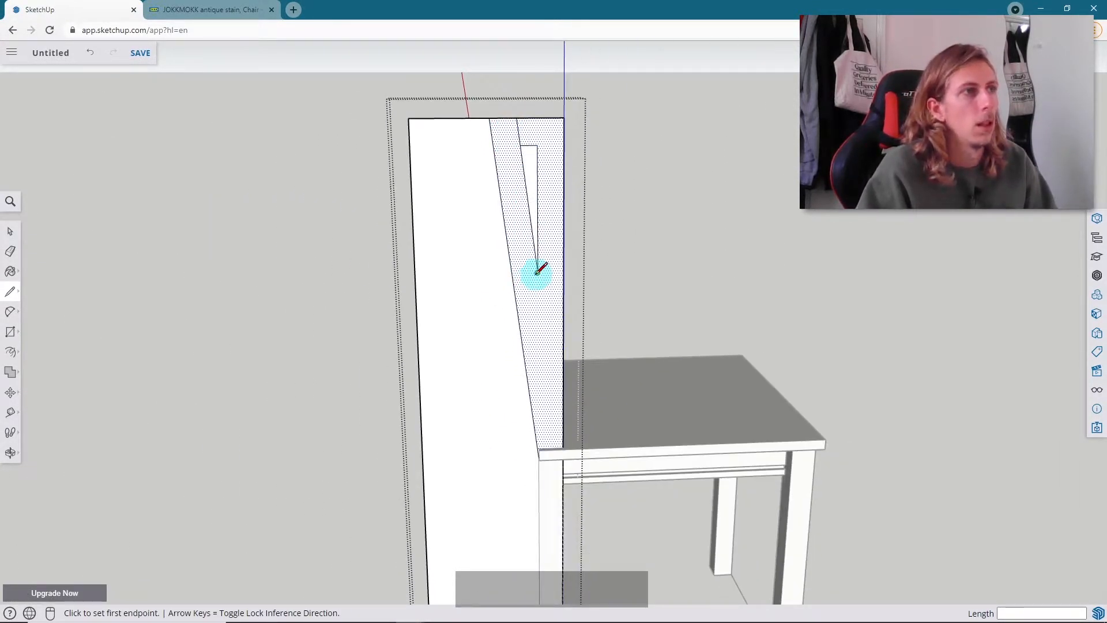
{"action": "scroll", "coordinate": [537, 271], "scroll_direction": "up", "scroll_amount": 4}
{"action": "left_click", "coordinate": [534, 261]}
{"action": "scroll", "coordinate": [527, 251], "scroll_direction": "down", "scroll_amount": 2}
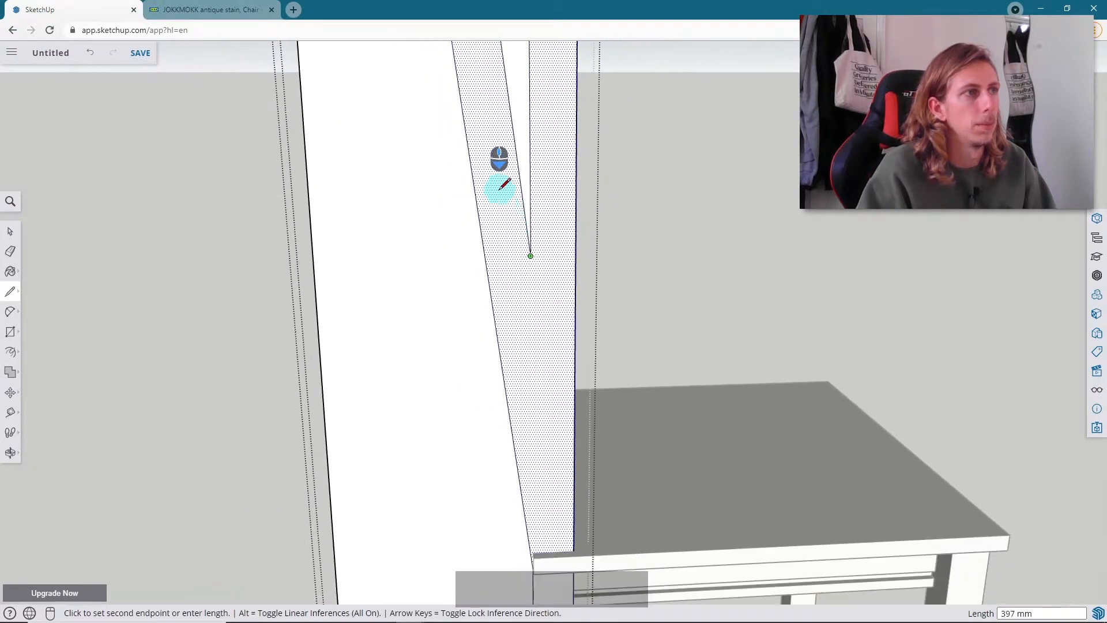
{"action": "scroll", "coordinate": [502, 201], "scroll_direction": "down", "scroll_amount": 3}
{"action": "scroll", "coordinate": [525, 340], "scroll_direction": "up", "scroll_amount": 3}
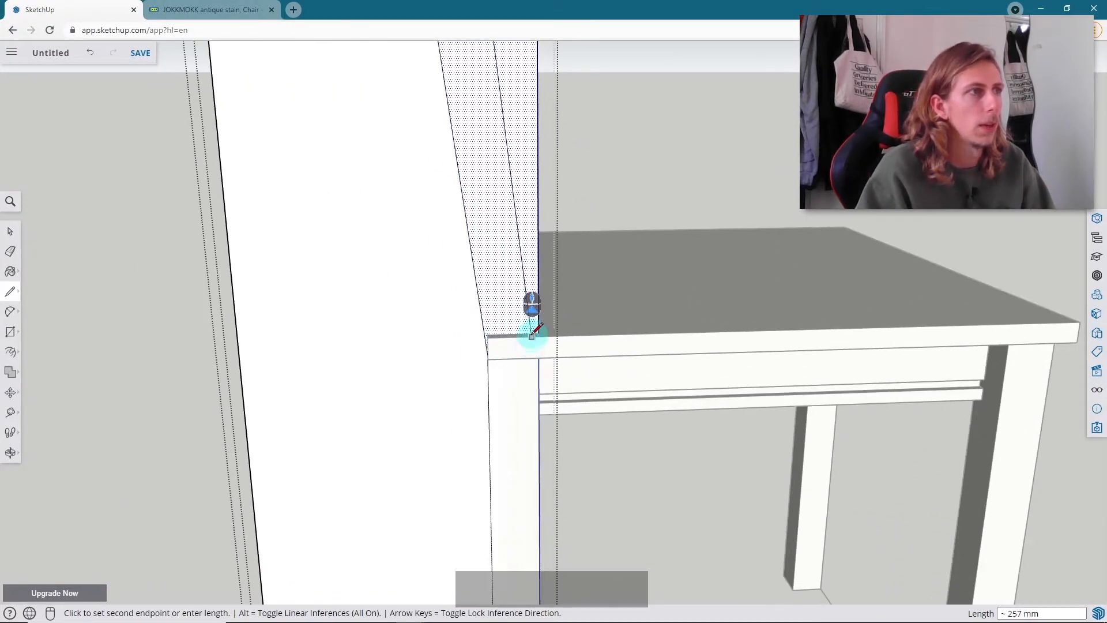
{"action": "scroll", "coordinate": [538, 334], "scroll_direction": "up", "scroll_amount": 3}
{"action": "middle_click_drag", "start_coordinate": [537, 372], "coordinate": [531, 267]}
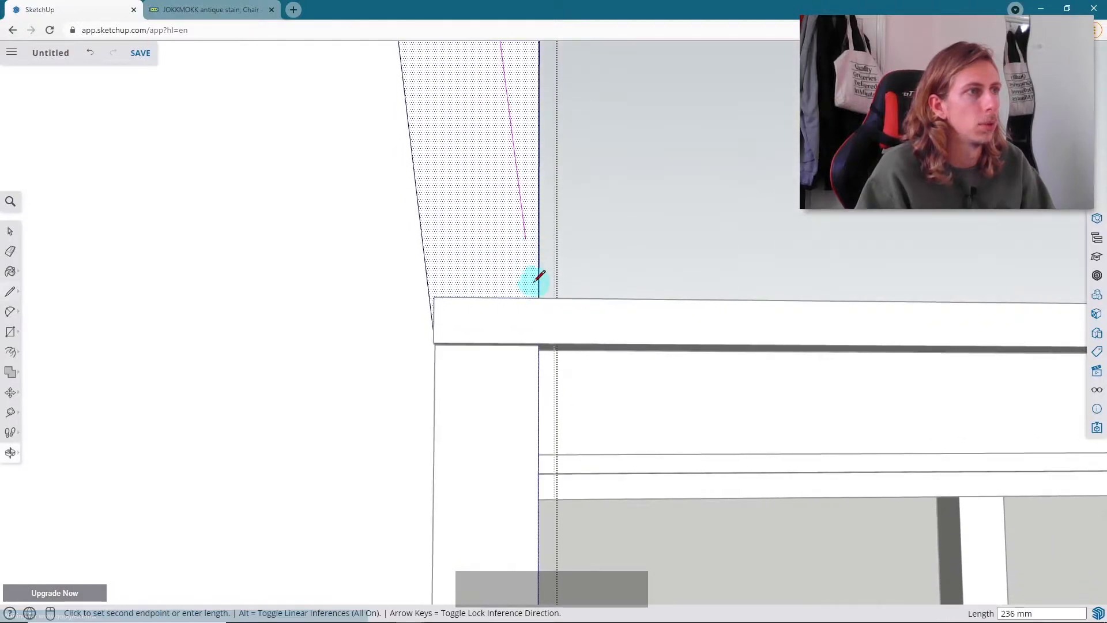
{"action": "mouse_move", "coordinate": [539, 346]}
{"action": "middle_mouse_down"}
{"action": "mouse_move", "coordinate": [525, 243]}
{"action": "mouse_move", "coordinate": [544, 292]}
{"action": "mouse_move", "coordinate": [542, 277]}
{"action": "middle_mouse_up"}
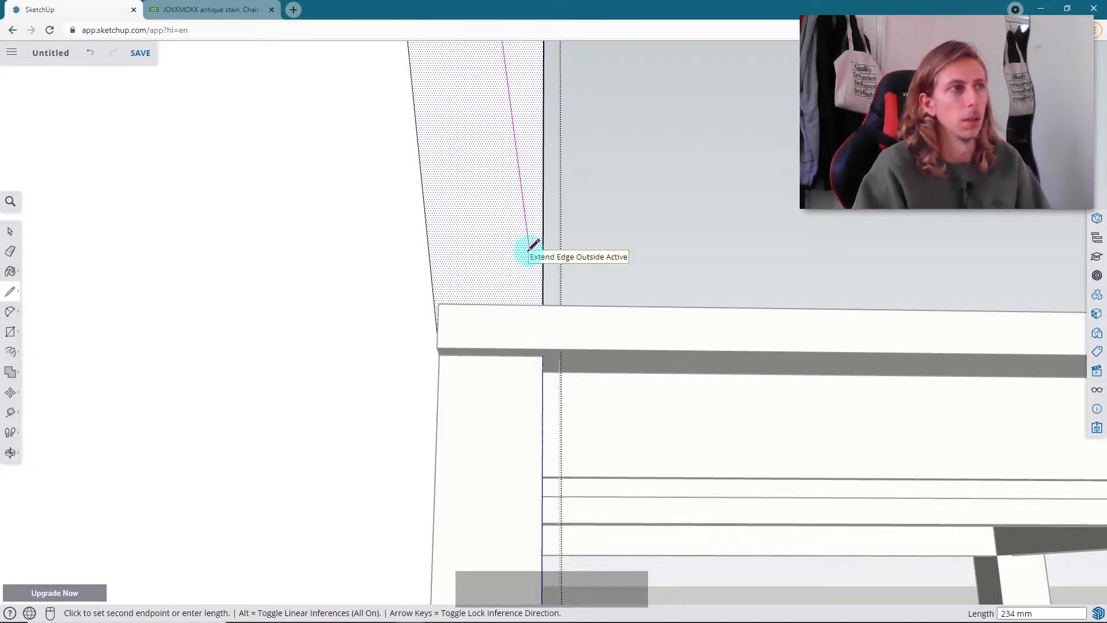
{"action": "key", "text": "shift"}
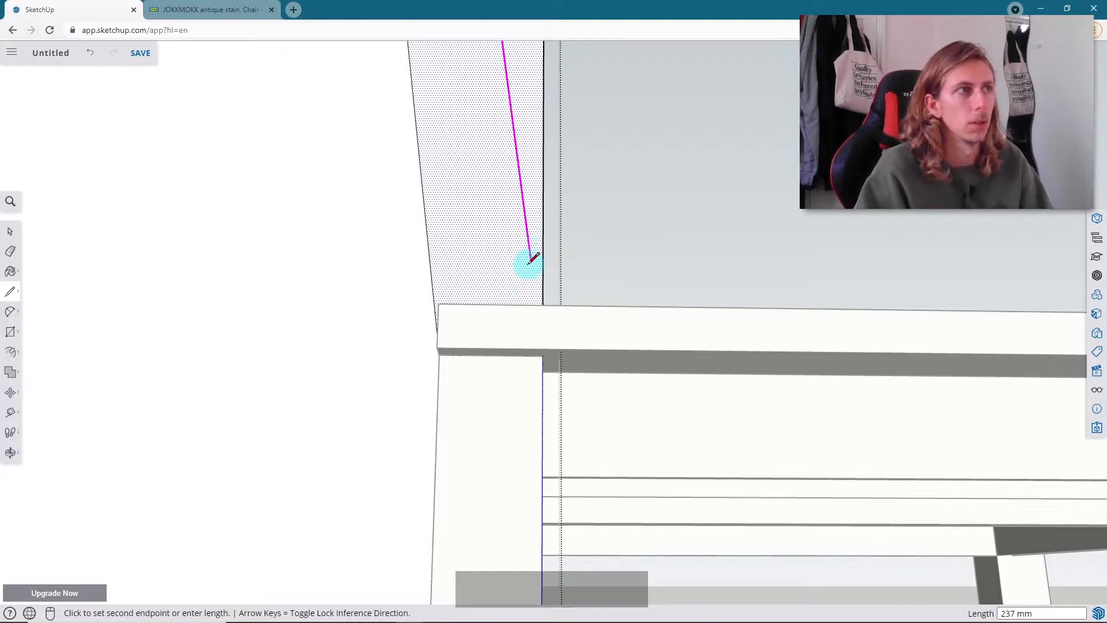
{"action": "left_click", "coordinate": [550, 390]}
- Erase the short line end that overshoots the leg beneath the seat
{"action": "scroll", "coordinate": [542, 317], "scroll_direction": "down", "scroll_amount": 3}
{"action": "key", "text": "space"}
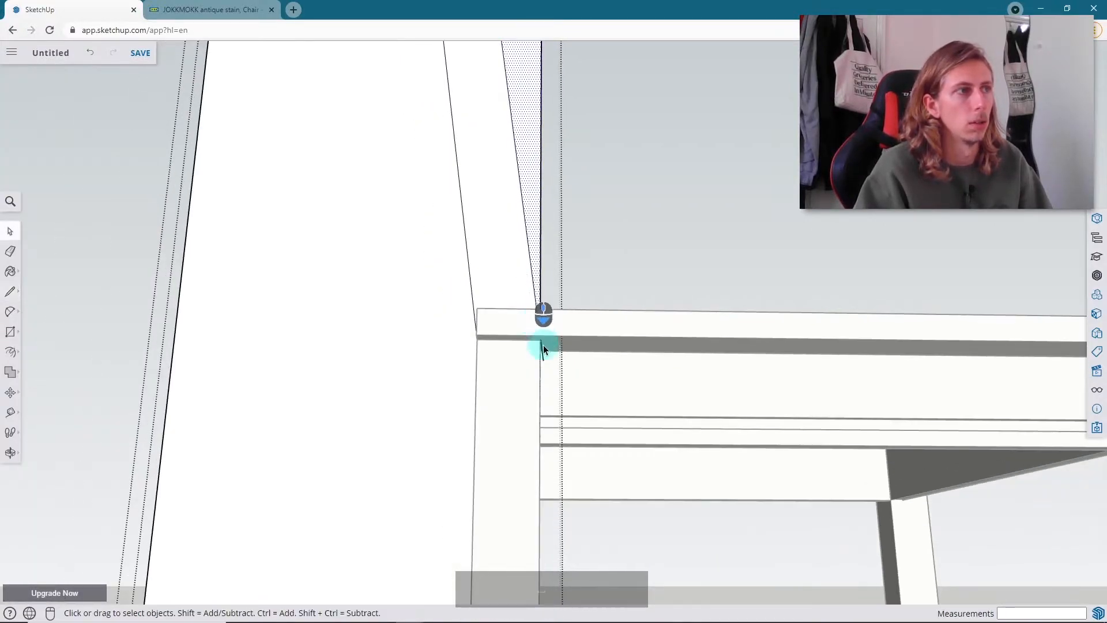
{"action": "scroll", "coordinate": [543, 346], "scroll_direction": "up", "scroll_amount": 4}
{"action": "key", "text": "e"}
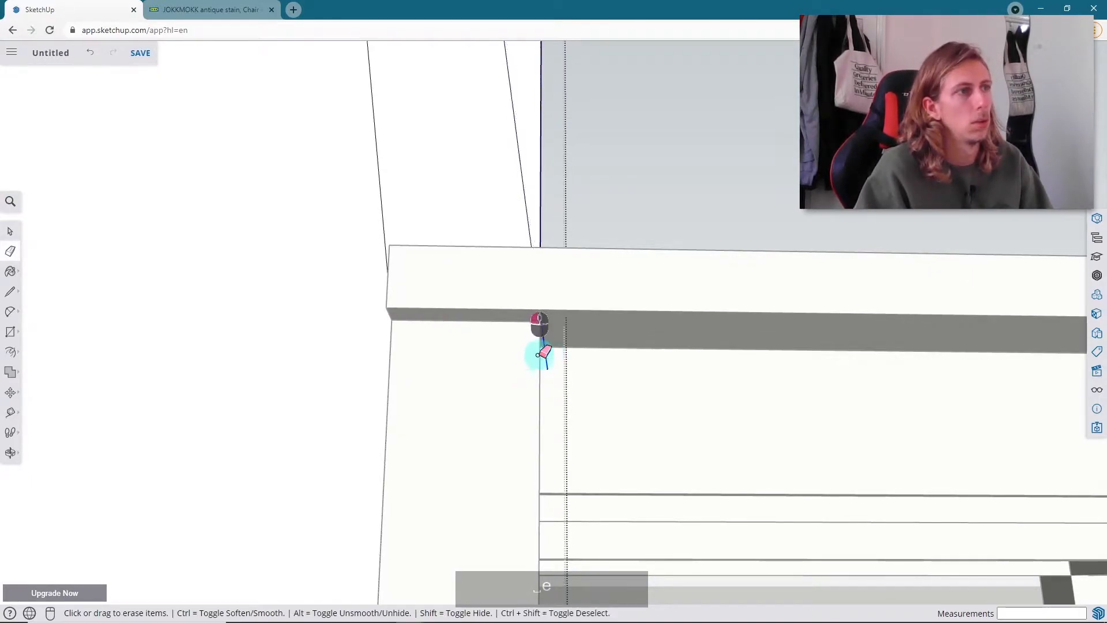
{"action": "middle_click_drag", "start_coordinate": [548, 346], "coordinate": [539, 439]}
- Erase the panel's seat-side outline above the seat and the leftover edges of the offset triangle
{"action": "scroll", "coordinate": [543, 462], "scroll_direction": "down", "scroll_amount": 5}
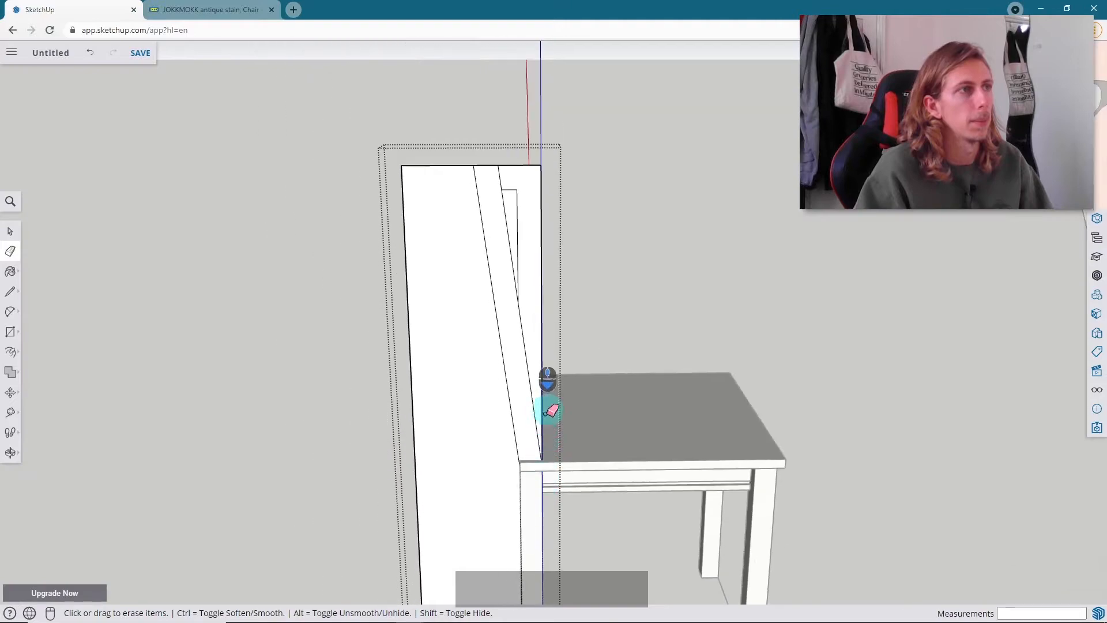
{"action": "left_click", "coordinate": [541, 168]}
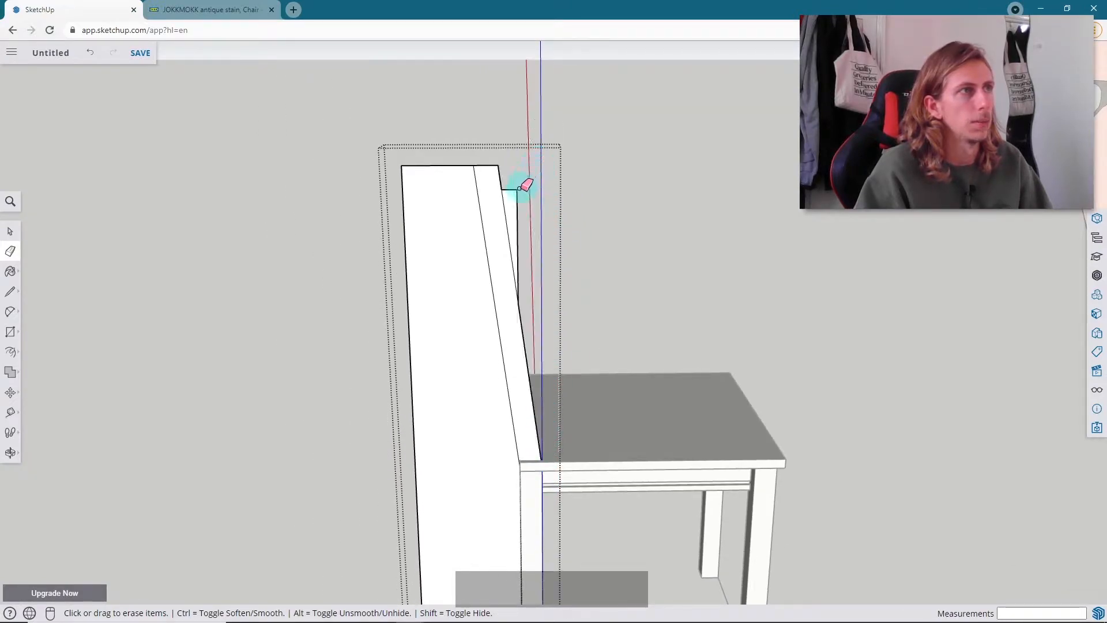
{"action": "left_click", "coordinate": [520, 178]}
- Draw a 35 mm line square across the backrest post from its seat-side top corner to the opposite slanted edge
{"action": "scroll", "coordinate": [490, 167], "scroll_direction": "up", "scroll_amount": 2}
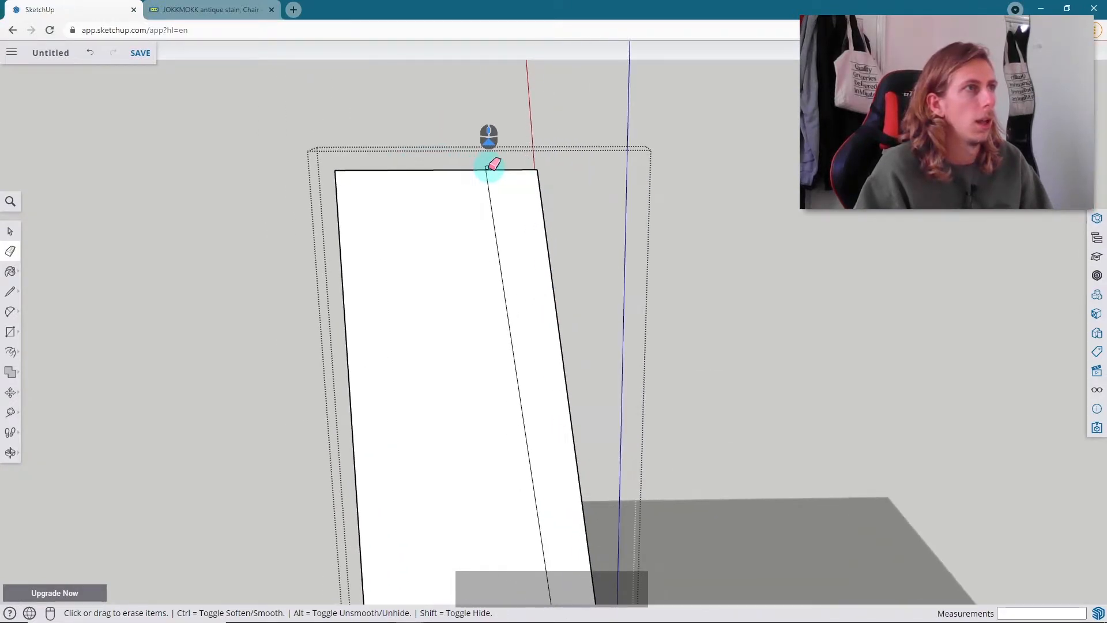
{"action": "scroll", "coordinate": [490, 166], "scroll_direction": "up", "scroll_amount": 1}
{"action": "key", "text": "l"}
{"action": "left_click", "coordinate": [565, 172]}
{"action": "scroll", "coordinate": [485, 182], "scroll_direction": "up", "scroll_amount": 1}
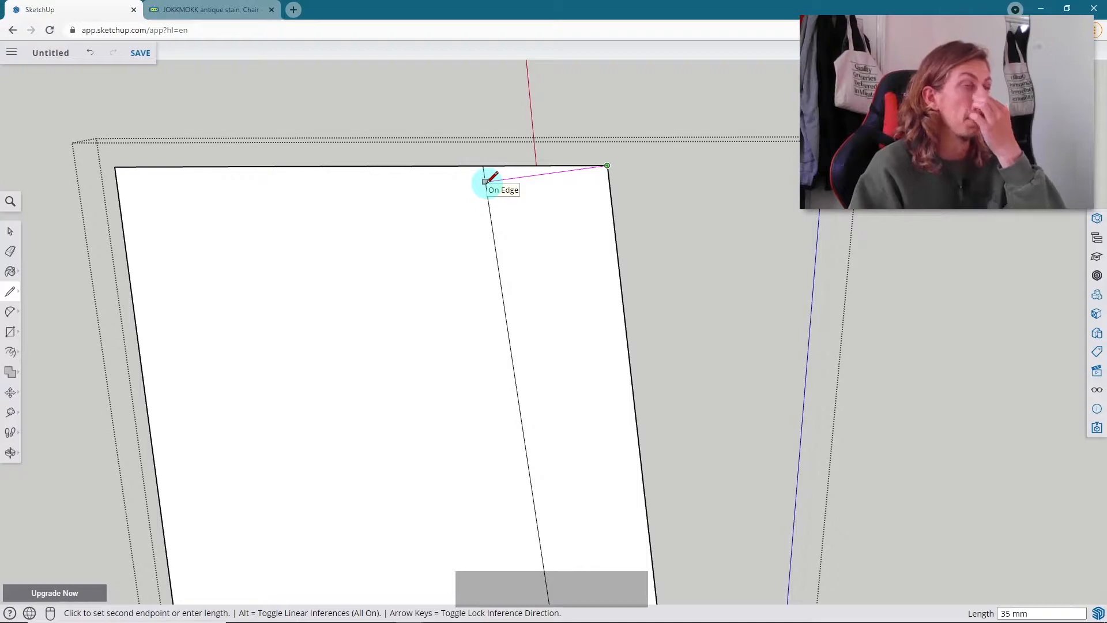
{"action": "left_click", "coordinate": [485, 182]}
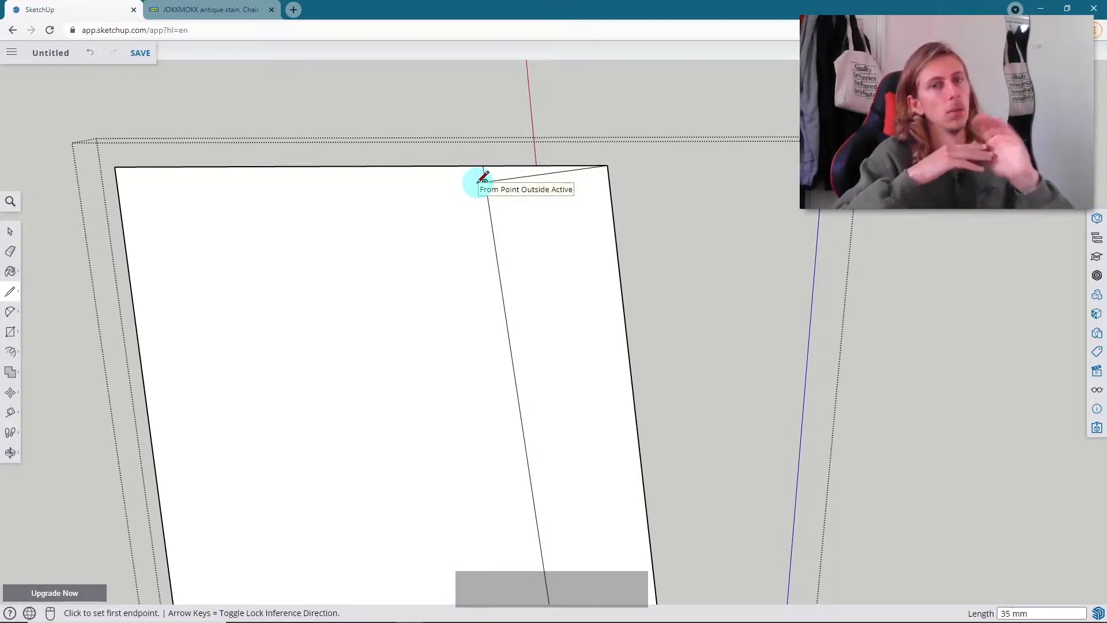
- Erase the sliver above the post's squared top and the remaining panel edges behind the post and leg, including the one on the ground
{"action": "mouse_move", "coordinate": [507, 168]}
{"action": "middle_mouse_down"}
{"action": "mouse_move", "coordinate": [549, 153]}
{"action": "mouse_move", "coordinate": [528, 167]}
{"action": "middle_mouse_up"}
{"action": "key", "text": "space"}
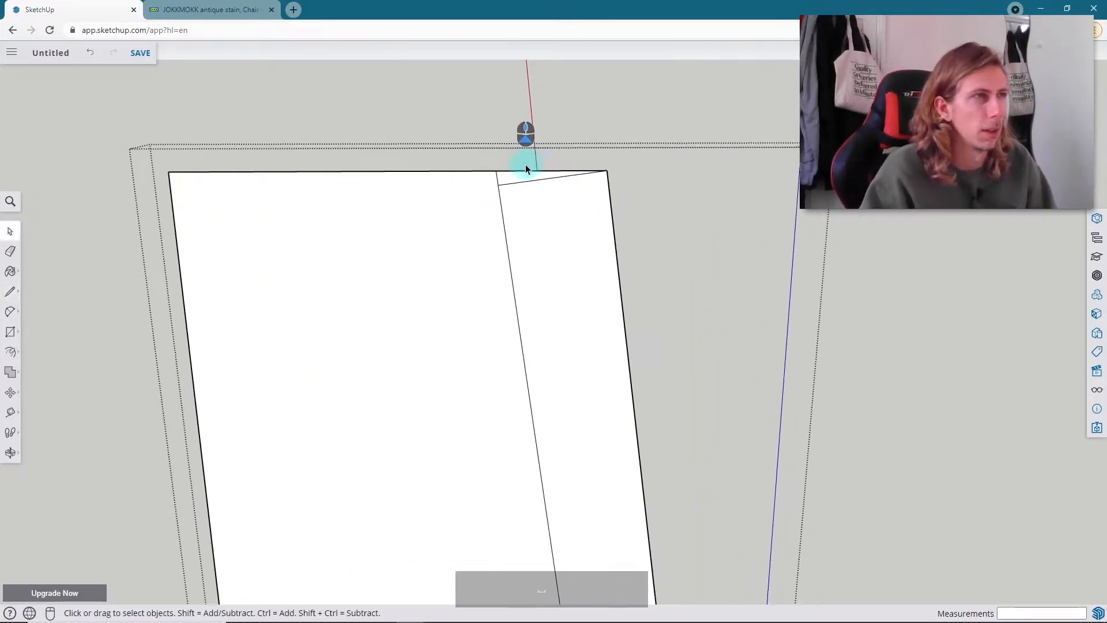
{"action": "scroll", "coordinate": [528, 168], "scroll_direction": "up", "scroll_amount": 3}
{"action": "key", "text": "e"}
{"action": "left_click_drag", "start_coordinate": [505, 174], "coordinate": [483, 181]}
{"action": "left_click", "coordinate": [480, 183]}
{"action": "scroll", "coordinate": [419, 132], "scroll_direction": "down", "scroll_amount": 2}
{"action": "left_click", "coordinate": [417, 154]}
{"action": "scroll", "coordinate": [279, 285], "scroll_direction": "down", "scroll_amount": 3}
{"action": "scroll", "coordinate": [316, 271], "scroll_direction": "down", "scroll_amount": 2}
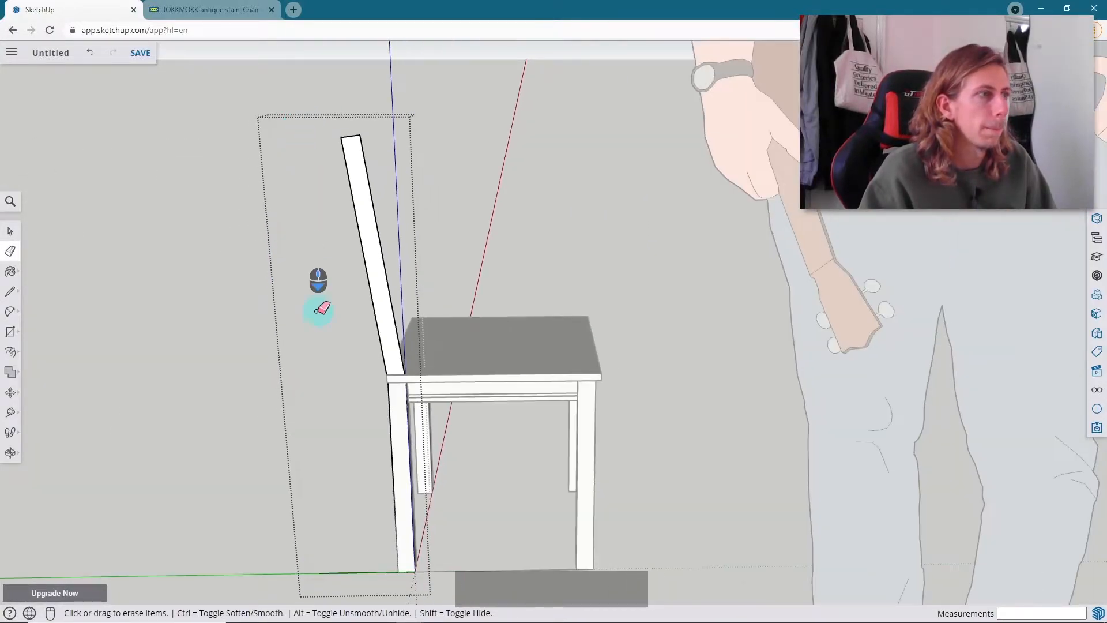
{"action": "left_click", "coordinate": [354, 548]}
{"action": "key", "text": "space"}
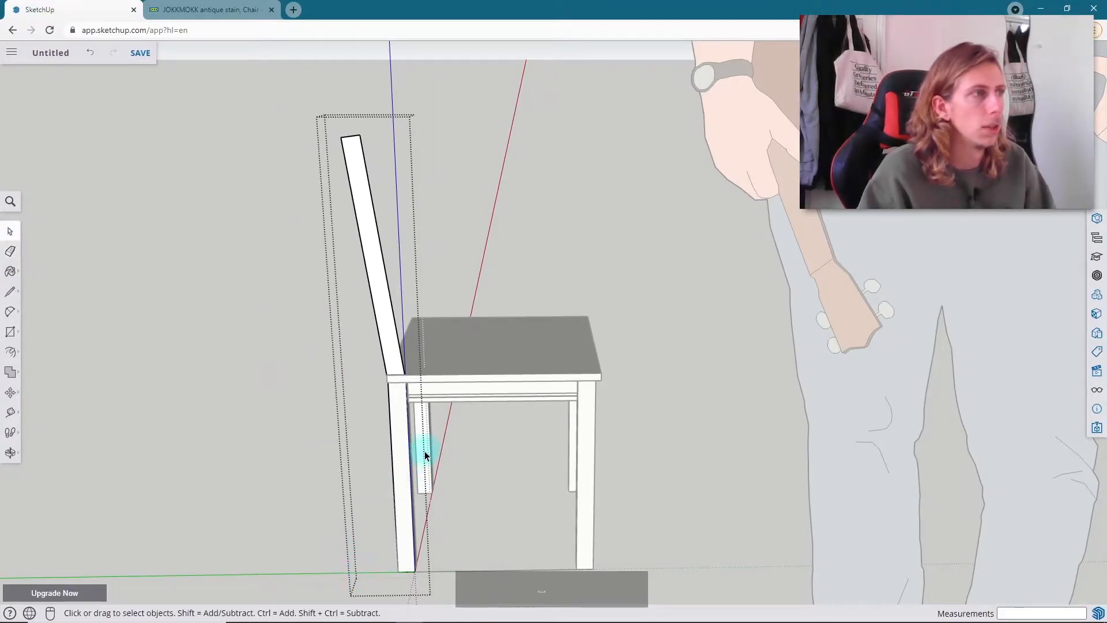
- Leave the group and move the leg and backrest profile away from the chair along the green axis
{"action": "key", "text": "Escape"}
{"action": "middle_click_drag", "start_coordinate": [469, 378], "coordinate": [417, 294]}
{"action": "left_click", "coordinate": [448, 288]}
{"action": "key", "text": "m"}
{"action": "left_click", "coordinate": [445, 282]}
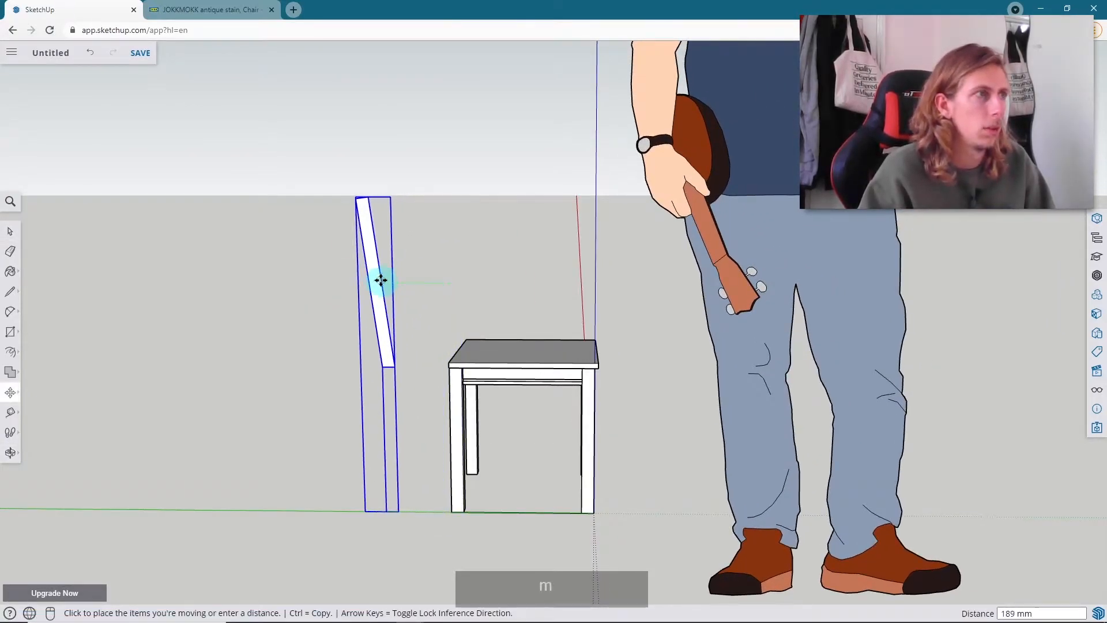
{"action": "left_click", "coordinate": [371, 280]}
{"action": "key", "text": "space"}
{"action": "left_click", "coordinate": [455, 284]}
- Reopen the profile group and close the lower leg with a vertical line about 427 mm long from its bottom inner corner to the bend
{"action": "scroll", "coordinate": [396, 396], "scroll_direction": "up", "scroll_amount": 5}
{"action": "scroll", "coordinate": [398, 396], "scroll_direction": "down", "scroll_amount": 4}
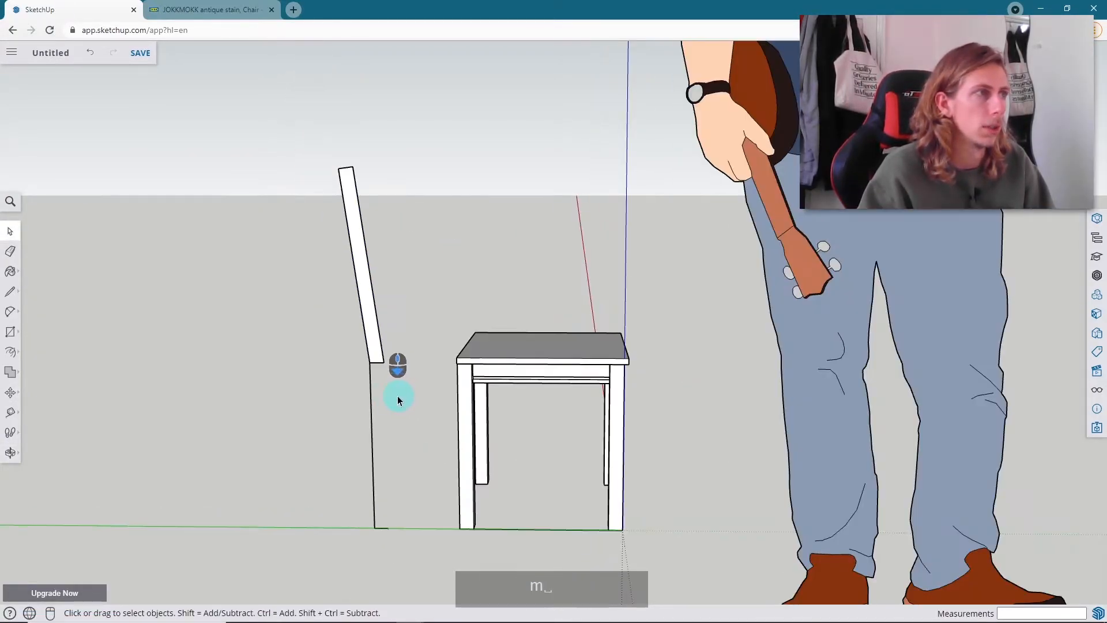
{"action": "scroll", "coordinate": [631, 389], "scroll_direction": "down", "scroll_amount": 3}
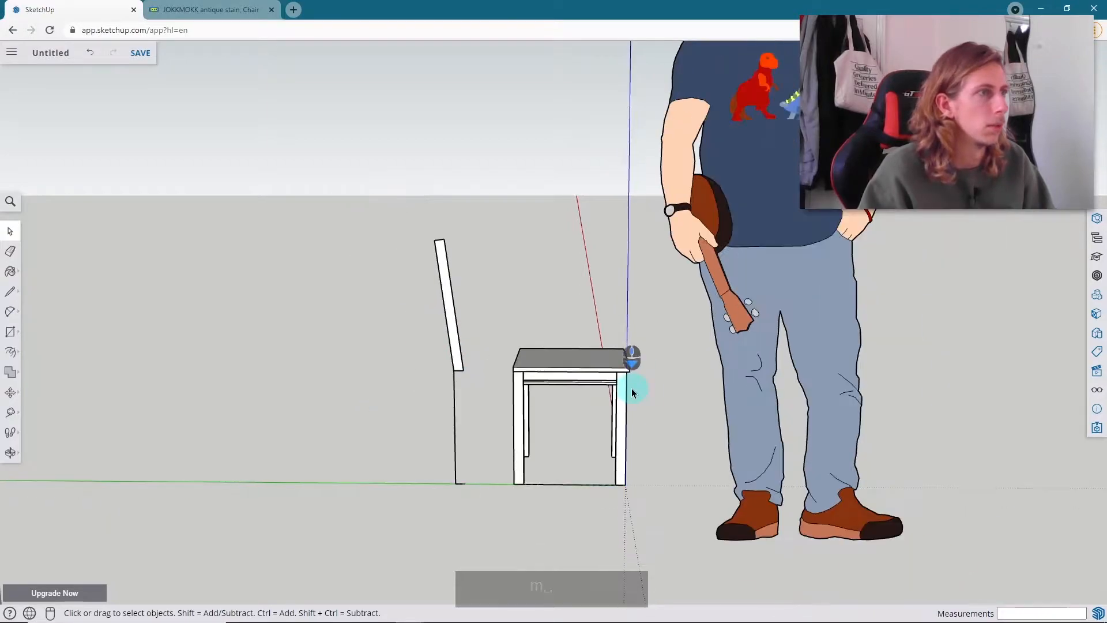
{"action": "scroll", "coordinate": [449, 379], "scroll_direction": "up", "scroll_amount": 4}
{"action": "scroll", "coordinate": [469, 346], "scroll_direction": "up", "scroll_amount": 2}
{"action": "scroll", "coordinate": [469, 349], "scroll_direction": "down", "scroll_amount": 2}
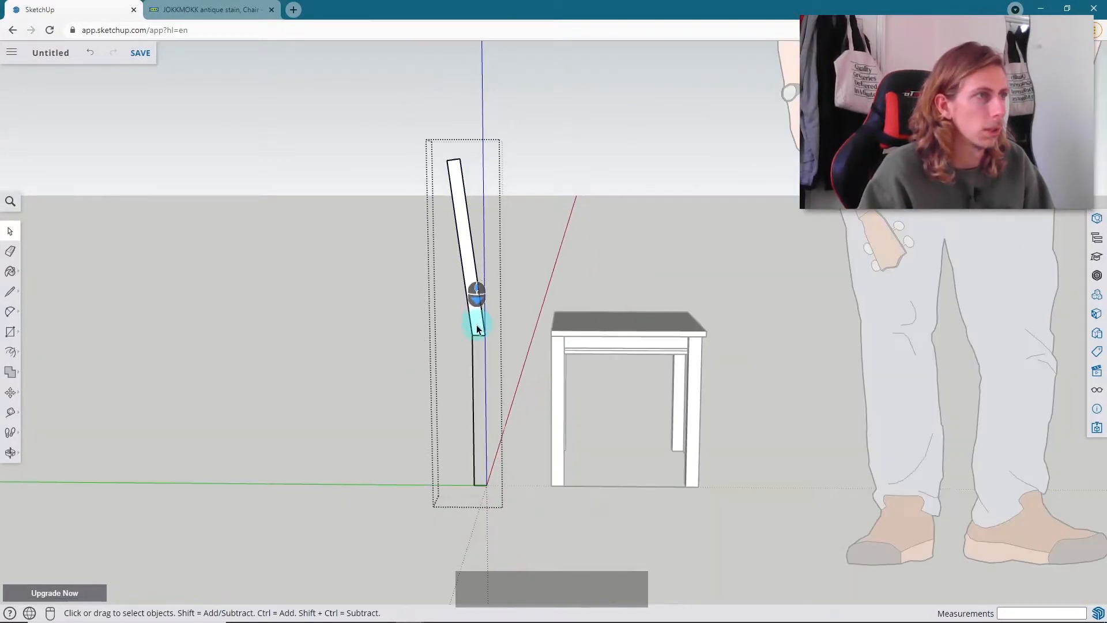
{"action": "scroll", "coordinate": [477, 473], "scroll_direction": "up", "scroll_amount": 2}
{"action": "key", "text": "l"}
{"action": "left_click", "coordinate": [488, 488]}
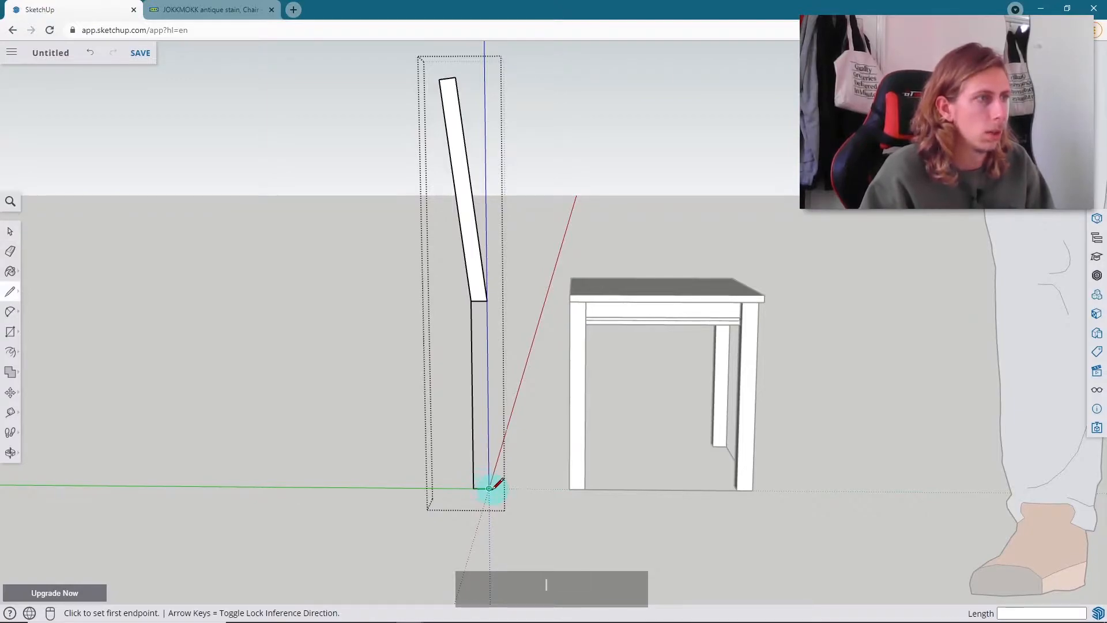
{"action": "scroll", "coordinate": [489, 361], "scroll_direction": "up", "scroll_amount": 1}
{"action": "left_click", "coordinate": [487, 289]}
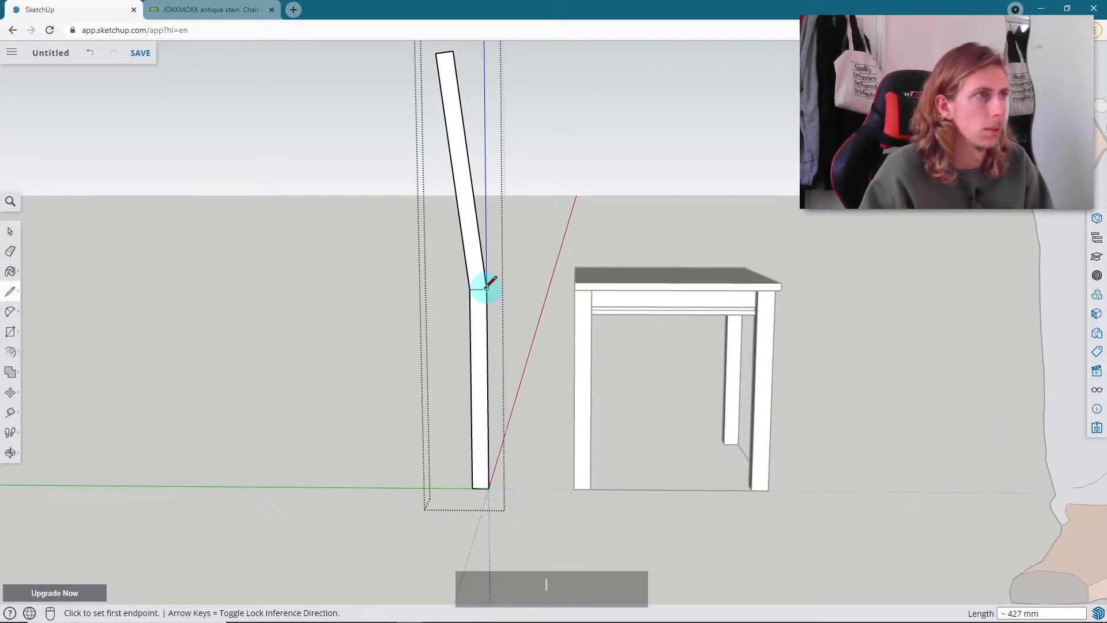
- Erase the line at the bend so the leg and the slanted backrest post form one face
{"action": "scroll", "coordinate": [487, 289], "scroll_direction": "down", "scroll_amount": 2}
{"action": "key", "text": "space"}
{"action": "key", "text": "Escape"}
{"action": "middle_click_drag", "start_coordinate": [486, 269], "coordinate": [539, 289]}
{"action": "scroll", "coordinate": [497, 297], "scroll_direction": "up", "scroll_amount": 3}
{"action": "left_click", "coordinate": [467, 292]}
{"action": "mouse_move", "coordinate": [467, 292]}
{"action": "middle_mouse_down"}
{"action": "mouse_move", "coordinate": [576, 321]}
{"action": "mouse_move", "coordinate": [598, 371]}
{"action": "mouse_move", "coordinate": [857, 392]}
{"action": "mouse_move", "coordinate": [778, 282]}
{"action": "middle_mouse_up"}
{"action": "double_click", "coordinate": [536, 307]}
{"action": "key", "text": "e"}
{"action": "left_click", "coordinate": [532, 300]}
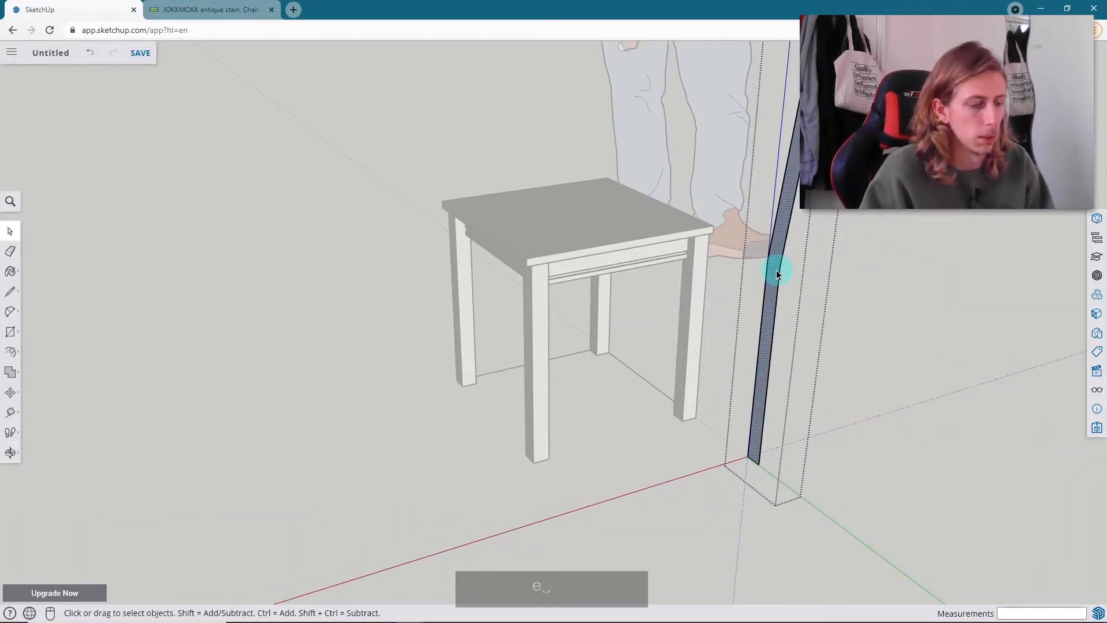
- Push/Pull the combined leg and backrest face to a thickness of 35 mm and leave the group
{"action": "key", "text": "p"}
{"action": "left_click", "coordinate": [776, 276]}
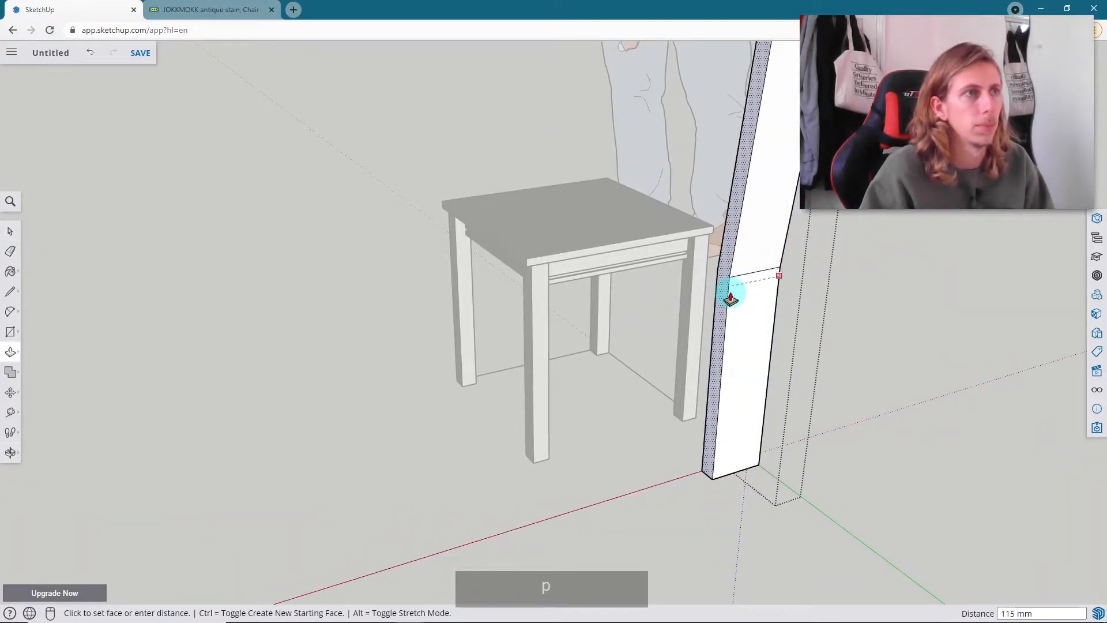
{"action": "key", "text": "Return"}
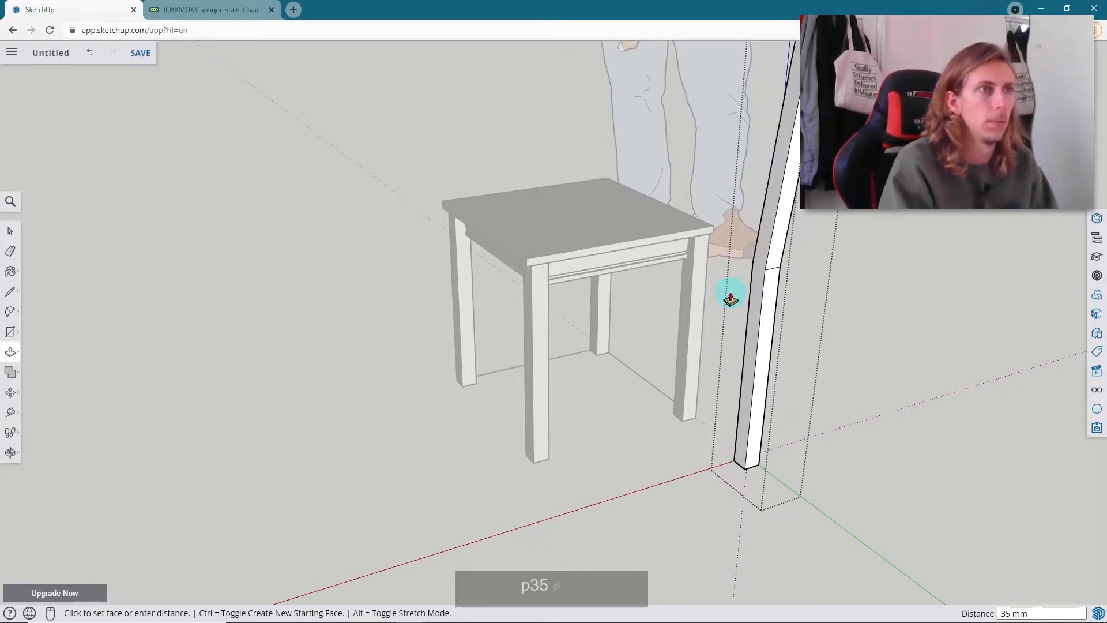
{"action": "key", "text": "space"}
{"action": "scroll", "coordinate": [684, 359], "scroll_direction": "down", "scroll_amount": 3}
{"action": "key", "text": "Escape"}
- Move the new leg and backrest post by its bottom outer corner toward the chair's rear leg
{"action": "middle_click_drag", "start_coordinate": [685, 359], "coordinate": [307, 391]}
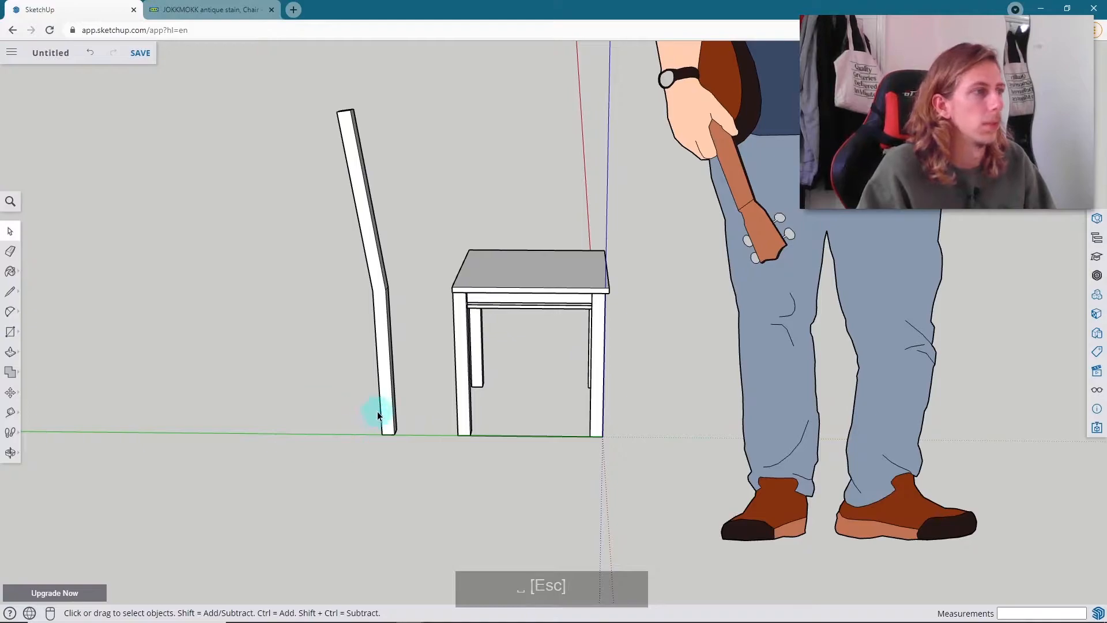
{"action": "scroll", "coordinate": [385, 435], "scroll_direction": "up", "scroll_amount": 5}
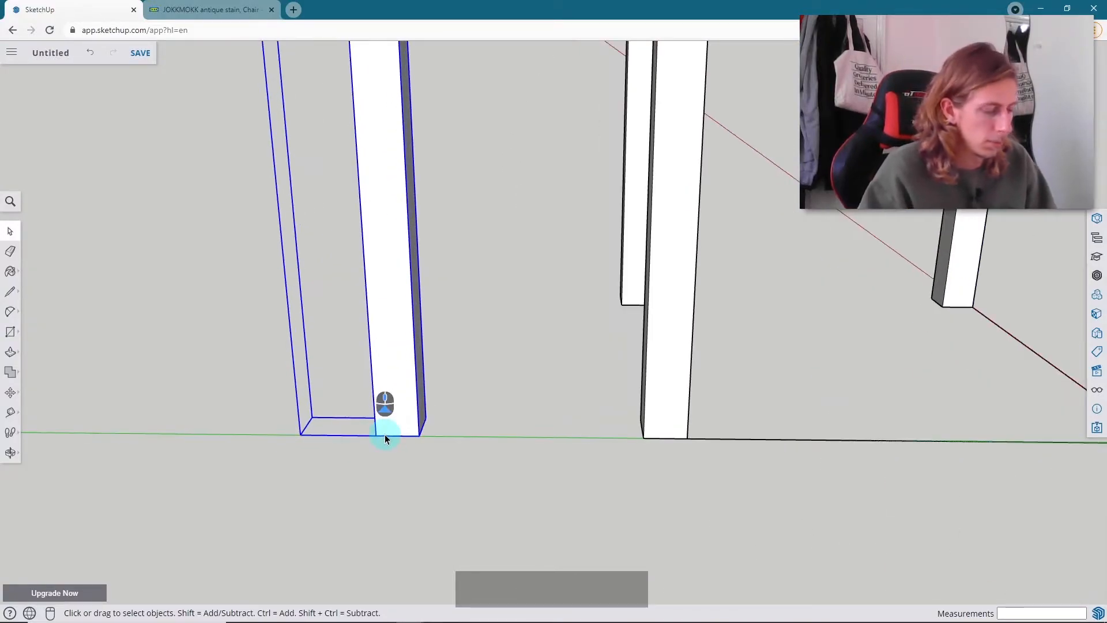
{"action": "key", "text": "m"}
{"action": "left_click", "coordinate": [379, 435]}
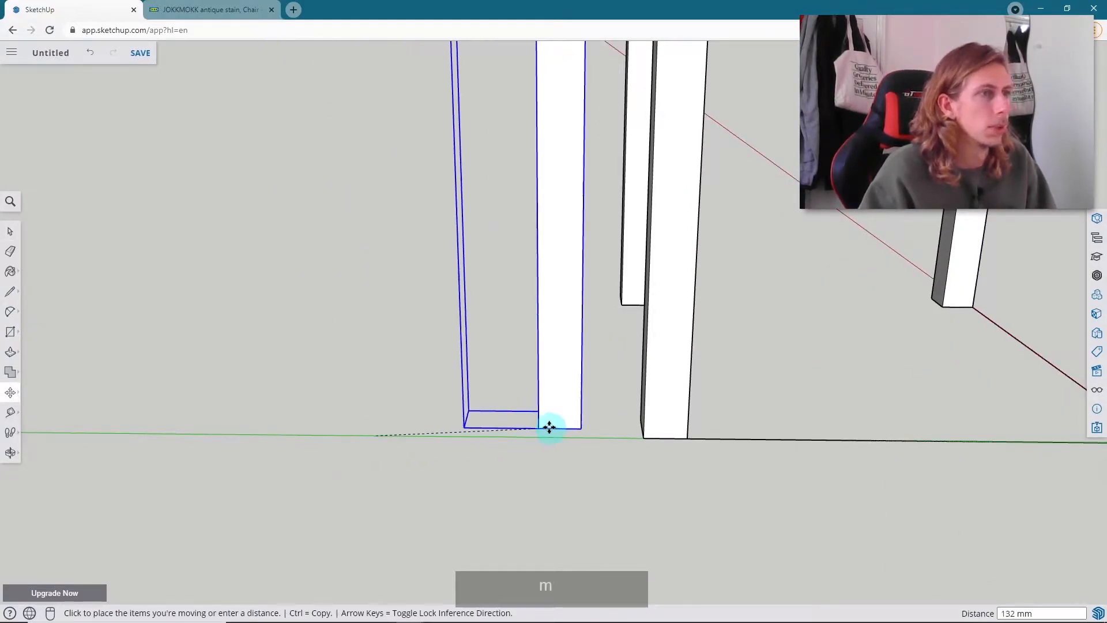
- Move the bent back leg onto the foot corner of the straight back leg and delete the straight leg it replaces
{"action": "left_click", "coordinate": [640, 440]}
{"action": "middle_click_drag", "start_coordinate": [643, 435], "coordinate": [713, 422]}
{"action": "key", "text": "space"}
{"action": "left_click", "coordinate": [676, 358]}
{"action": "middle_click_drag", "start_coordinate": [673, 364], "coordinate": [690, 341]}
- Copy the bent back leg across to the foot corner of the opposite straight back leg
{"action": "left_click", "coordinate": [664, 347]}
{"action": "scroll", "coordinate": [665, 346], "scroll_direction": "up", "scroll_amount": 3}
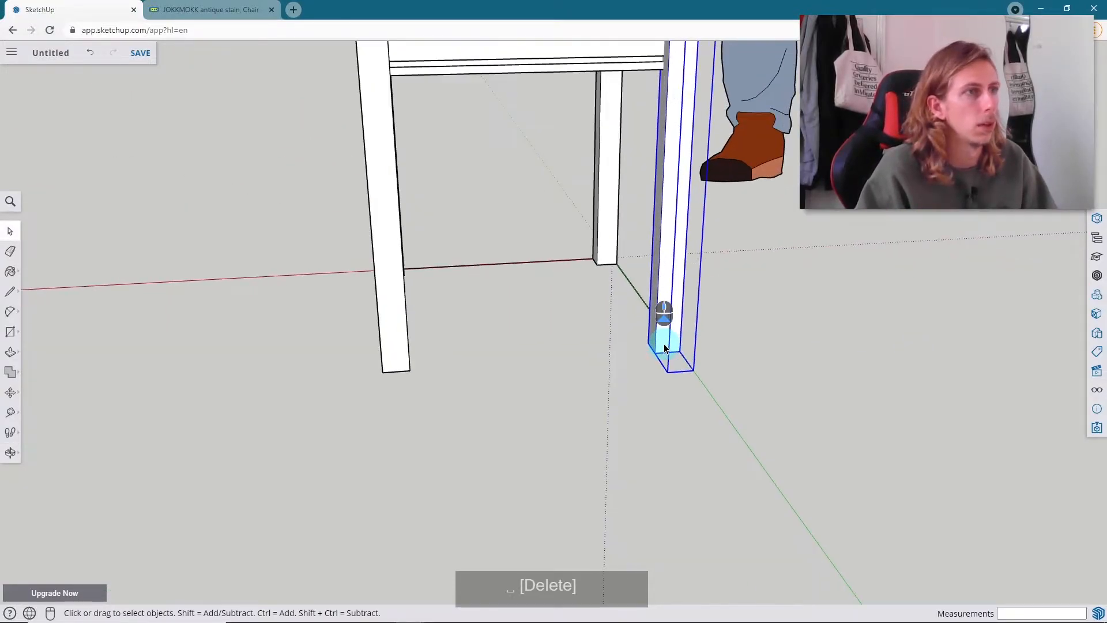
{"action": "key", "text": "m"}
{"action": "left_click", "coordinate": [656, 354]}
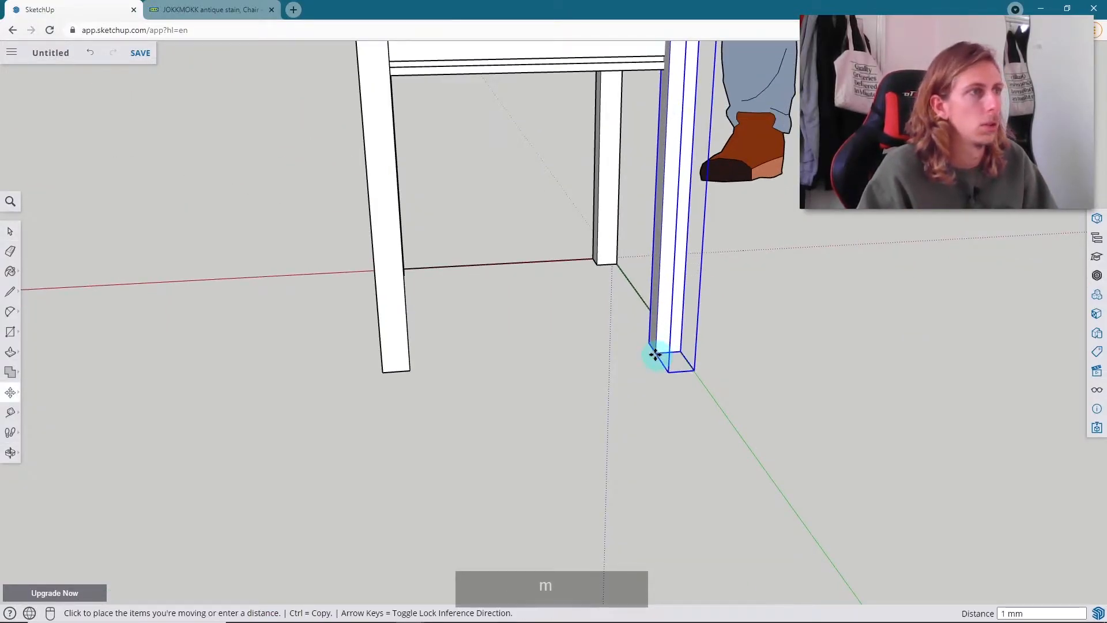
{"action": "key", "text": "ctrl"}
{"action": "scroll", "coordinate": [385, 370], "scroll_direction": "up", "scroll_amount": 5}
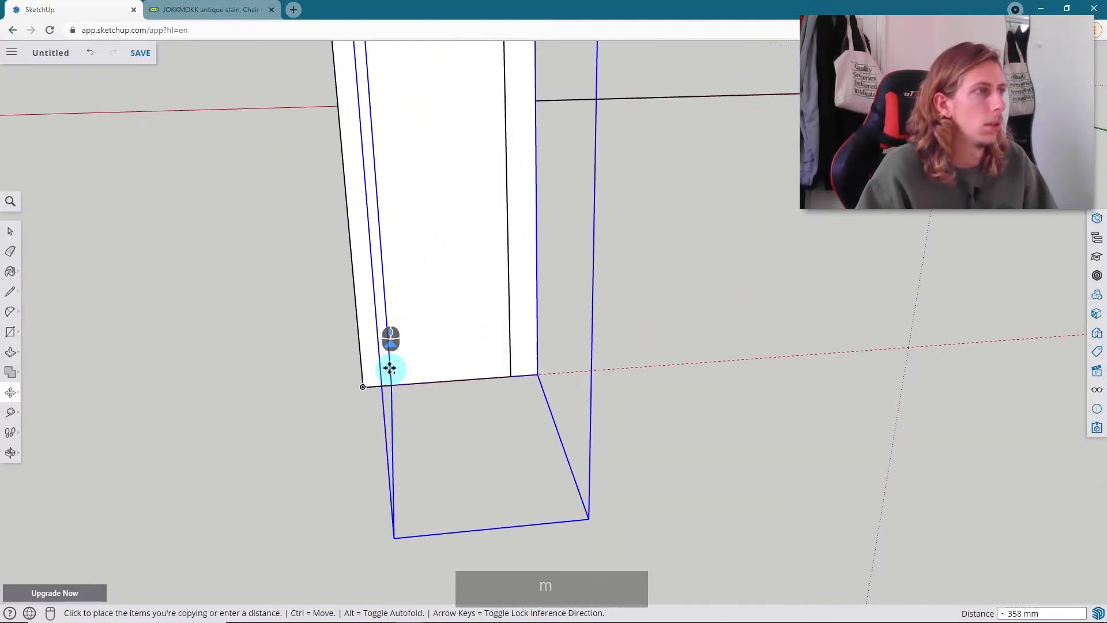
{"action": "left_click", "coordinate": [365, 388]}
{"action": "key", "text": "space"}
- Delete the remaining straight back leg where the copied bent leg stands
{"action": "scroll", "coordinate": [404, 384], "scroll_direction": "down", "scroll_amount": 6}
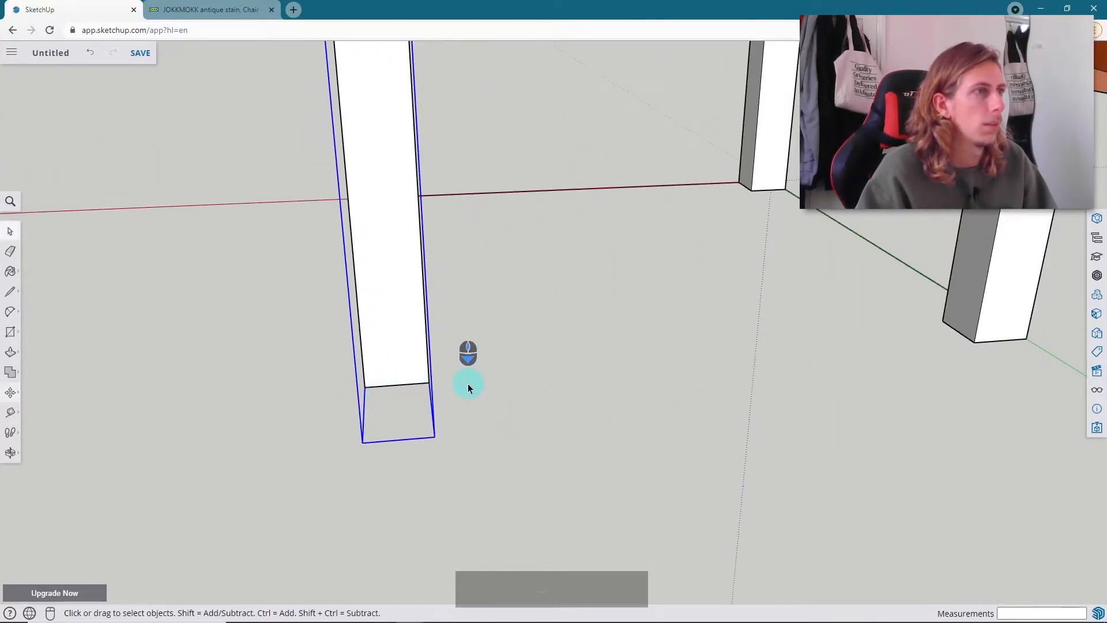
{"action": "scroll", "coordinate": [448, 294], "scroll_direction": "down", "scroll_amount": 6}
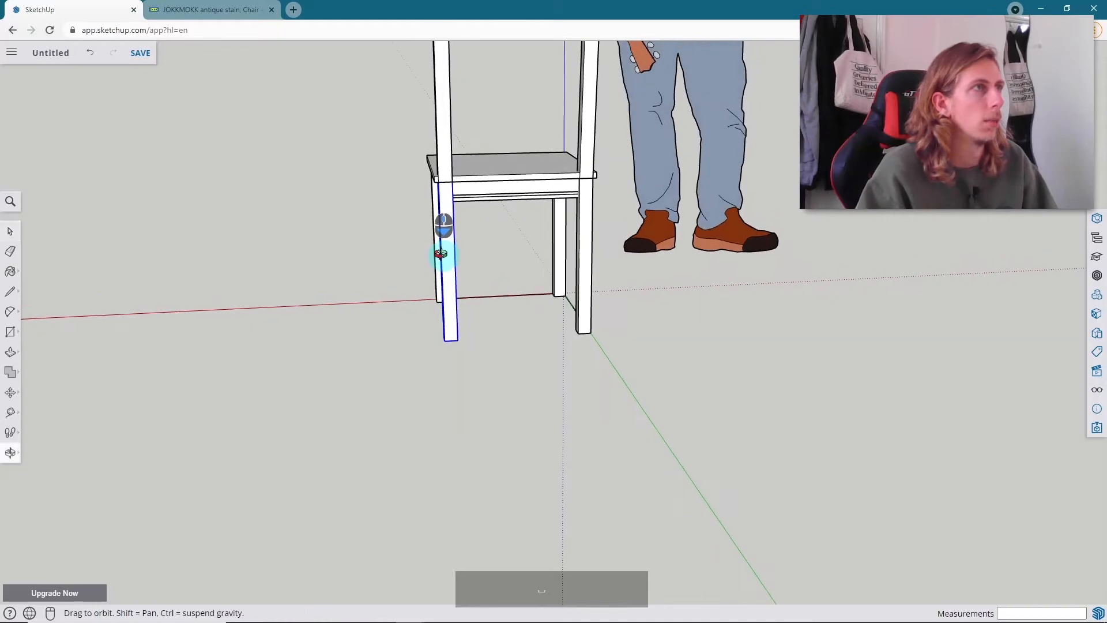
{"action": "left_click", "coordinate": [495, 314]}
{"action": "key", "text": "Delete"}
{"action": "middle_click_drag", "start_coordinate": [505, 306], "coordinate": [748, 160]}
- Switch to the IKEA product page and examine the chair photos for how the seat meets the back legs
{"action": "left_click", "coordinate": [210, 9]}
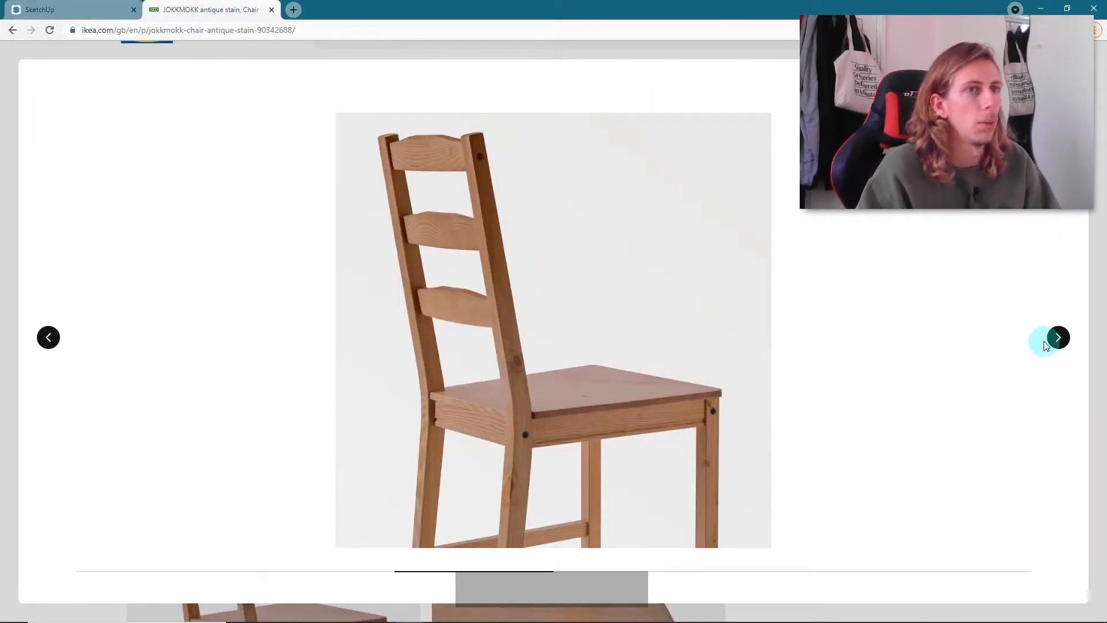
{"action": "left_click", "coordinate": [1059, 337]}
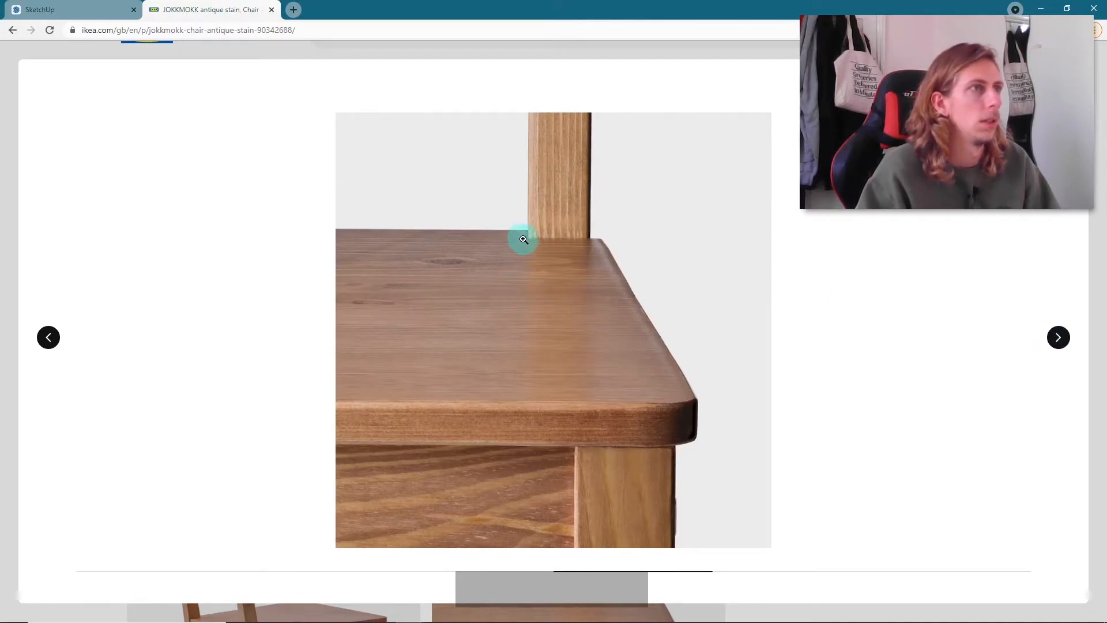
{"action": "left_click", "coordinate": [82, 16]}
- Open the seat for editing and draw a rectangle from its back corner, enclosing the base of the bent leg's backrest post
{"action": "scroll", "coordinate": [658, 321], "scroll_direction": "up", "scroll_amount": 5}
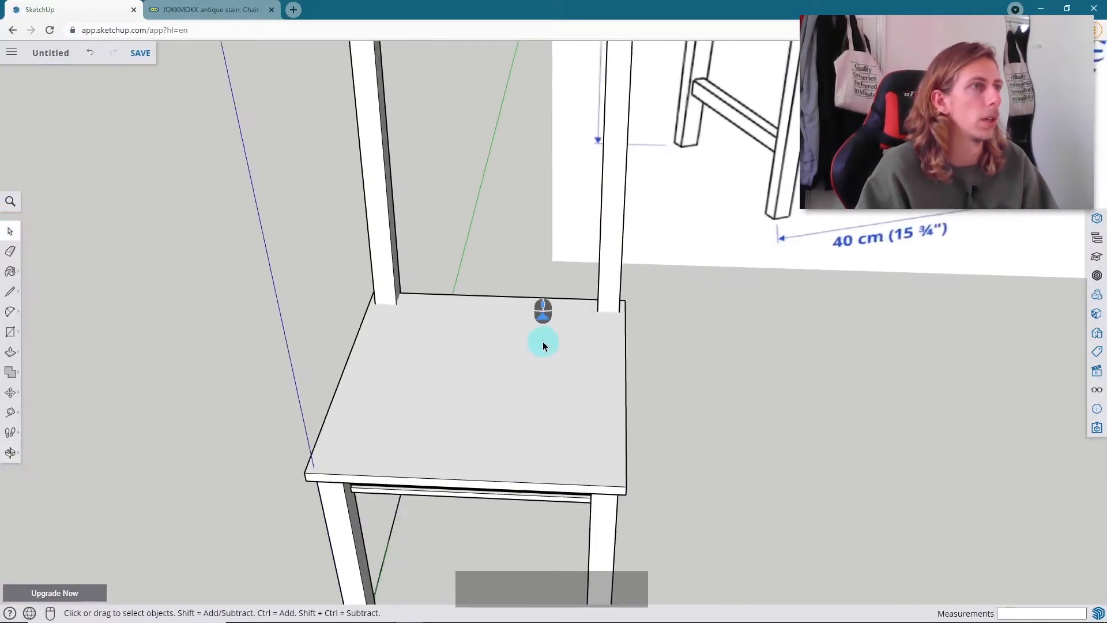
{"action": "double_click", "coordinate": [569, 327]}
{"action": "middle_click_drag", "start_coordinate": [575, 394], "coordinate": [686, 363]}
{"action": "scroll", "coordinate": [594, 294], "scroll_direction": "up", "scroll_amount": 4}
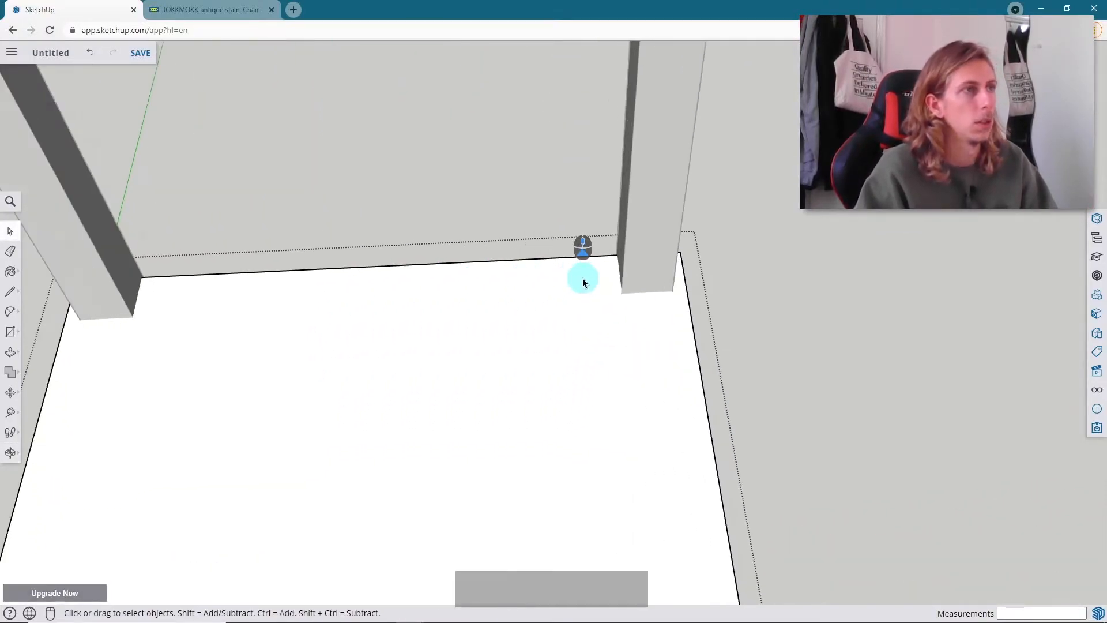
{"action": "middle_click_drag", "start_coordinate": [632, 277], "coordinate": [409, 221]}
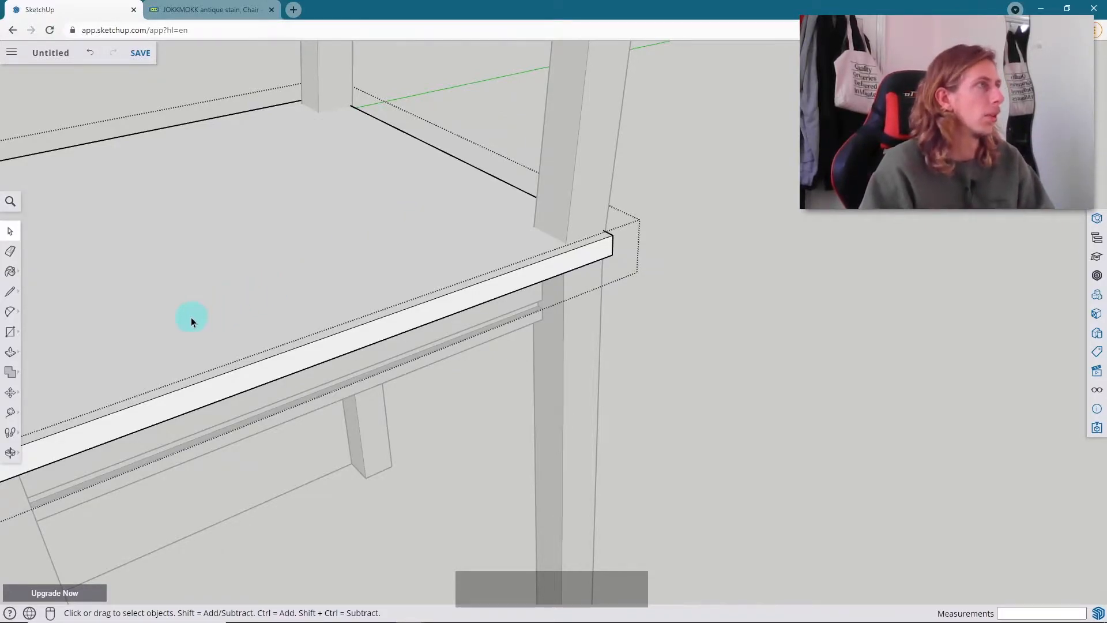
{"action": "key", "text": "r"}
{"action": "middle_click_drag", "start_coordinate": [379, 218], "coordinate": [531, 204]}
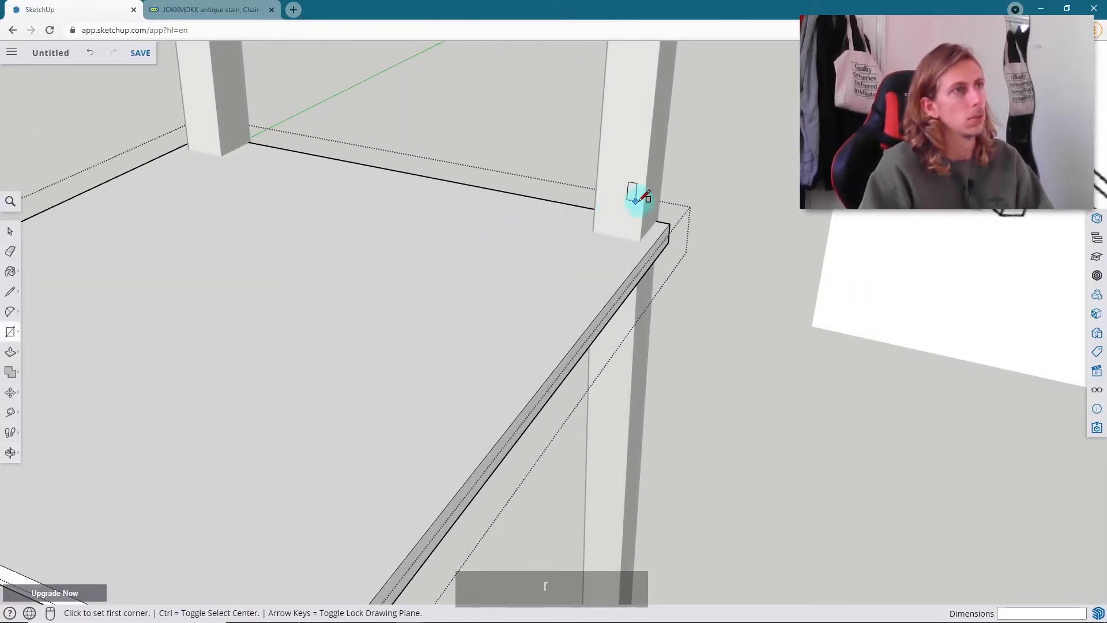
{"action": "left_click", "coordinate": [670, 222]}
{"action": "middle_click_drag", "start_coordinate": [700, 201], "coordinate": [571, 324]}
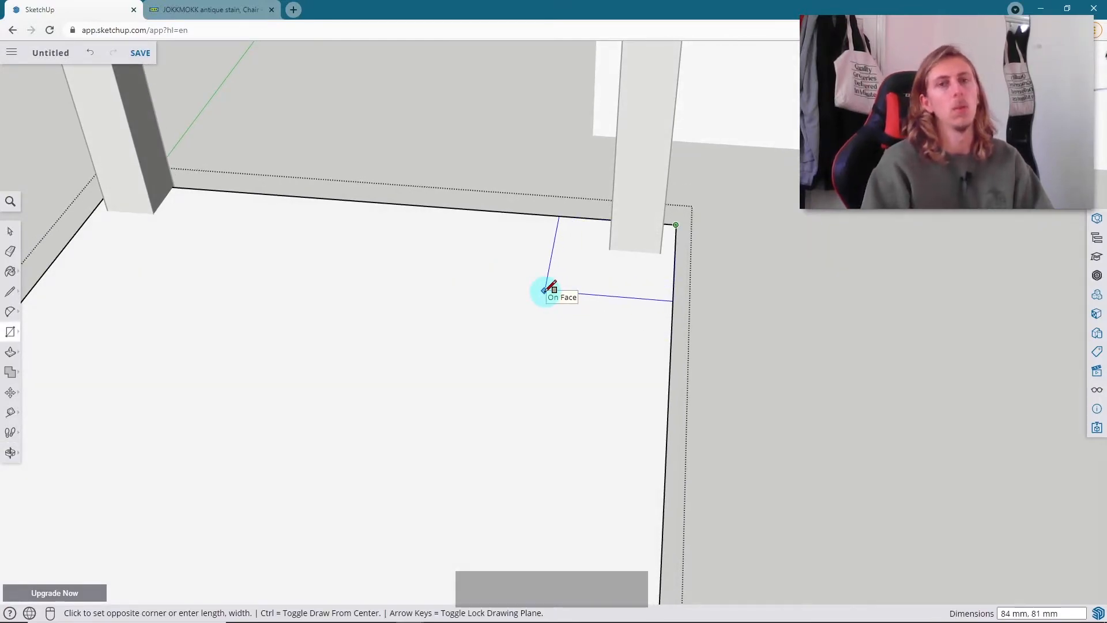
{"action": "left_click", "coordinate": [578, 275]}
- Push the corner rectangle 15 mm down through the seat to cut out a notch
{"action": "middle_click_drag", "start_coordinate": [692, 267], "coordinate": [500, 308]}
{"action": "key", "text": "p"}
{"action": "left_click", "coordinate": [558, 283]}
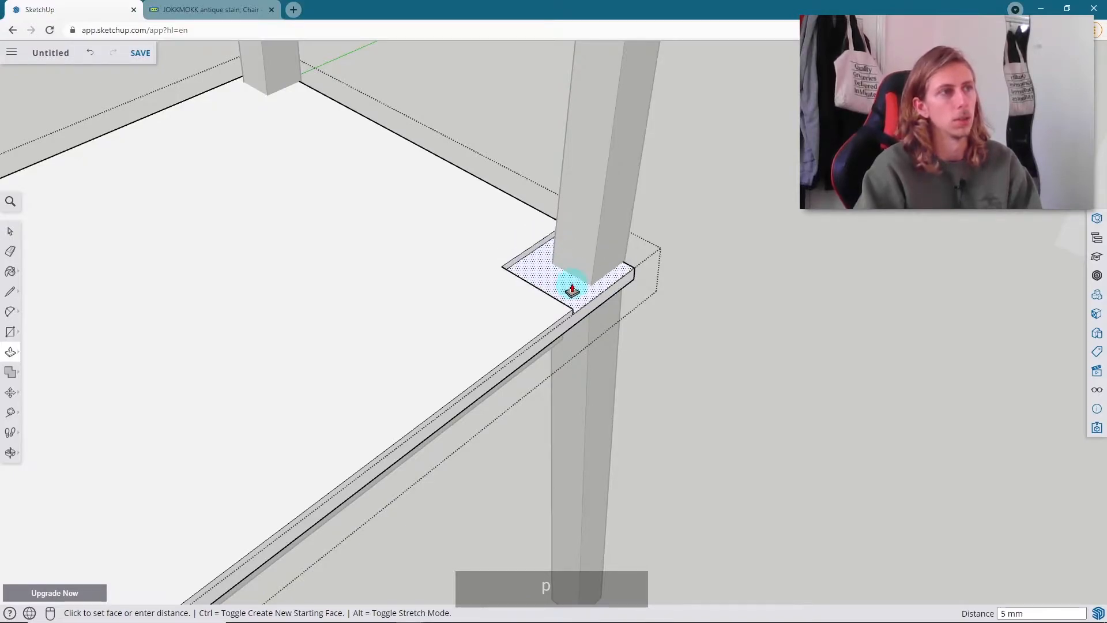
{"action": "left_click", "coordinate": [552, 347]}
{"action": "middle_click_drag", "start_coordinate": [583, 337], "coordinate": [505, 304]}
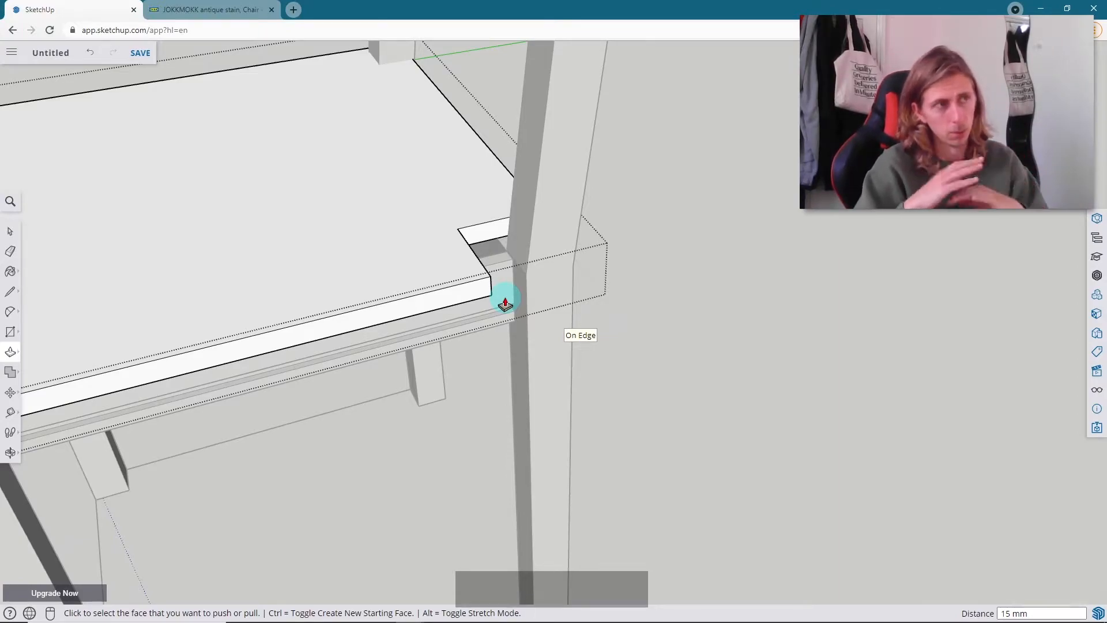
- Extend the notch's rear-facing side back until it meets the front of the leg
{"action": "middle_click_drag", "start_coordinate": [503, 310], "coordinate": [388, 257]}
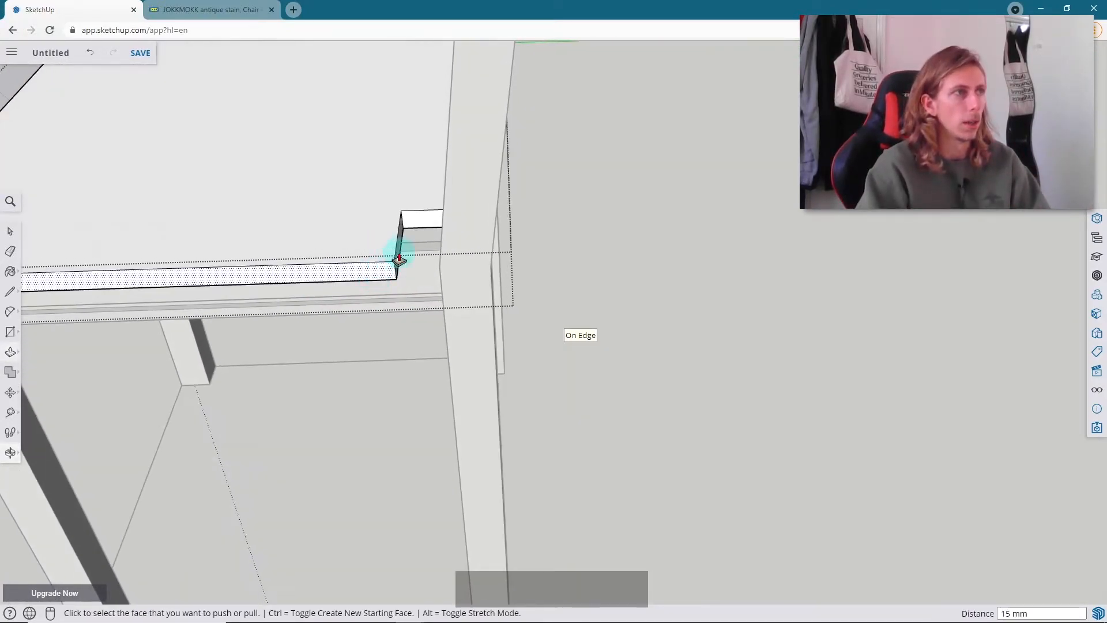
{"action": "scroll", "coordinate": [410, 210], "scroll_direction": "up", "scroll_amount": 2}
{"action": "left_click", "coordinate": [353, 211]}
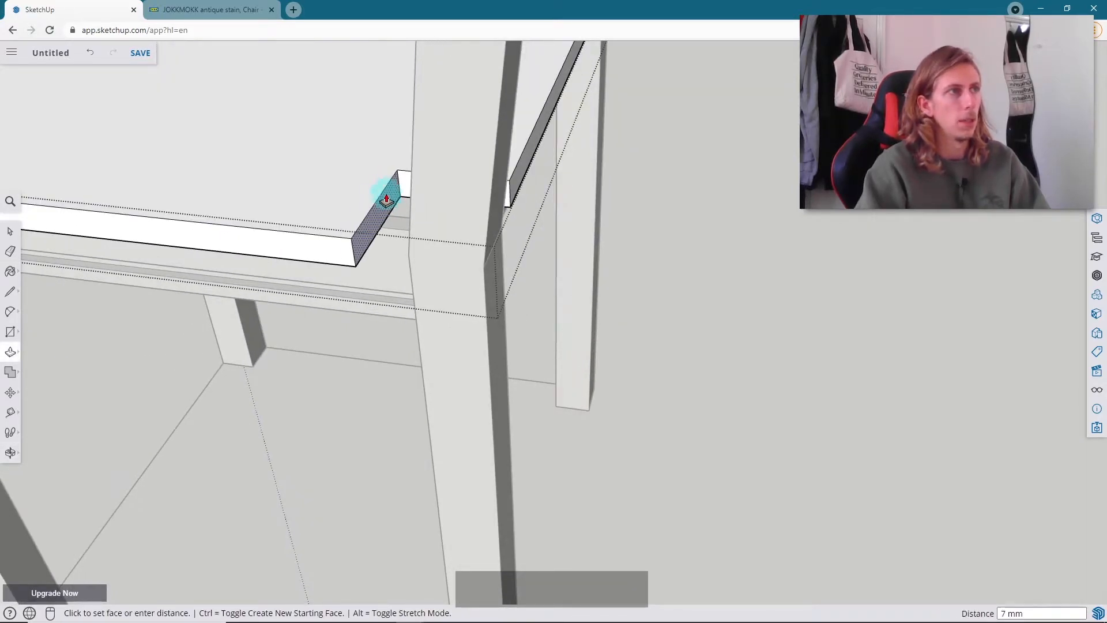
{"action": "middle_click_drag", "start_coordinate": [416, 181], "coordinate": [487, 166]}
{"action": "scroll", "coordinate": [459, 196], "scroll_direction": "up", "scroll_amount": 4}
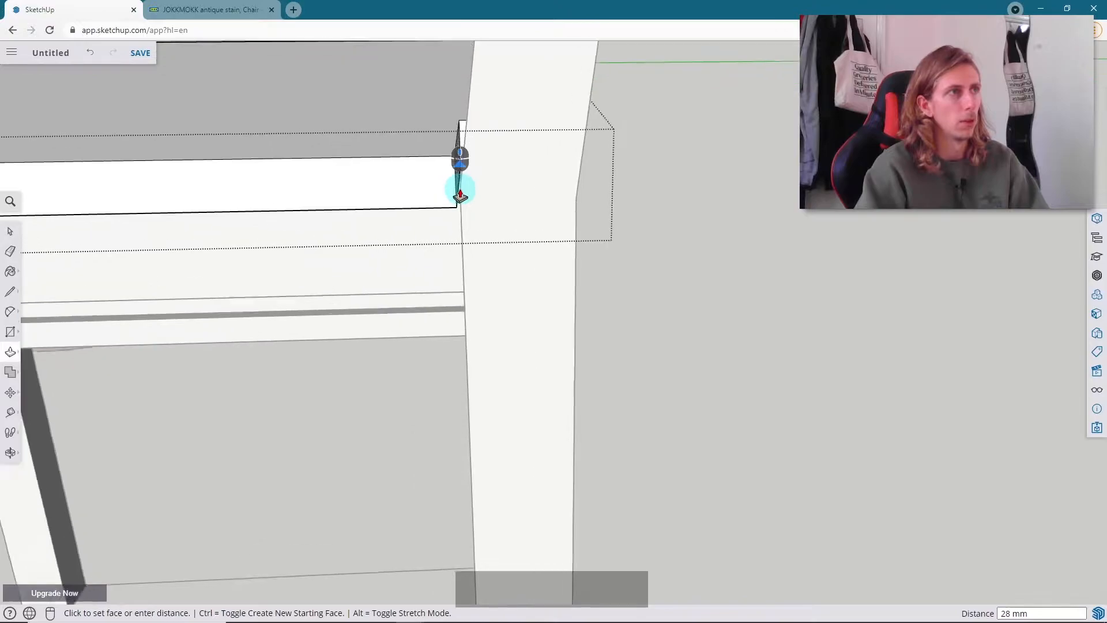
{"action": "left_click", "coordinate": [461, 200]}
- Extend the notch's sideways-facing face 19 mm to meet the inner side of the leg
{"action": "scroll", "coordinate": [519, 161], "scroll_direction": "down", "scroll_amount": 3}
{"action": "middle_click_drag", "start_coordinate": [519, 161], "coordinate": [630, 185]}
{"action": "middle_click_drag", "start_coordinate": [666, 151], "coordinate": [616, 152]}
{"action": "left_click", "coordinate": [612, 184]}
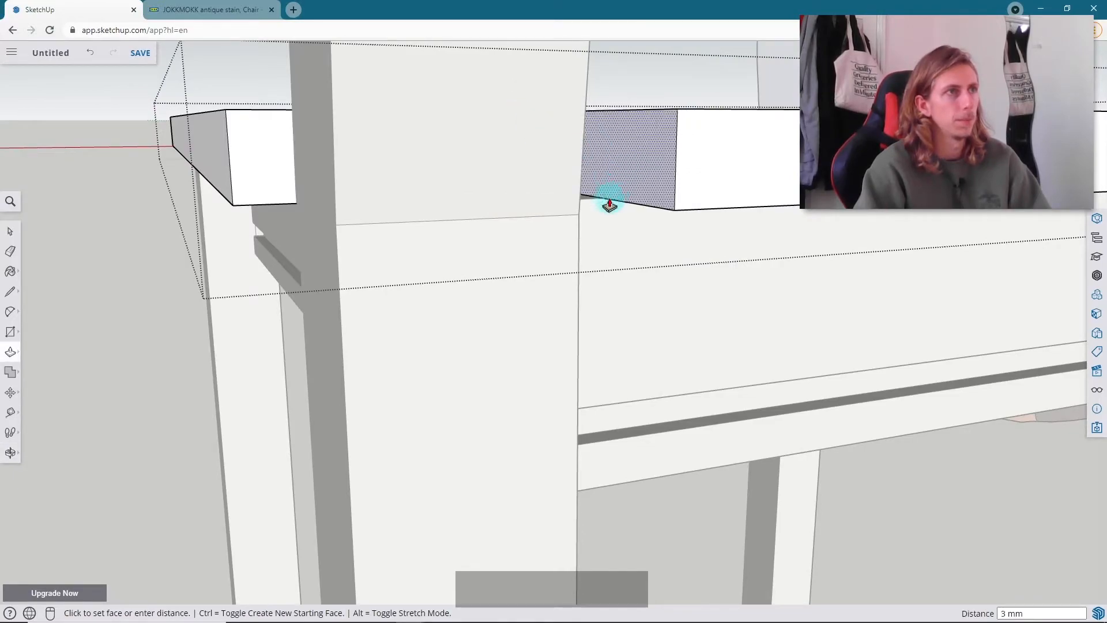
{"action": "left_click", "coordinate": [580, 218]}
{"action": "scroll", "coordinate": [488, 228], "scroll_direction": "down", "scroll_amount": 10}
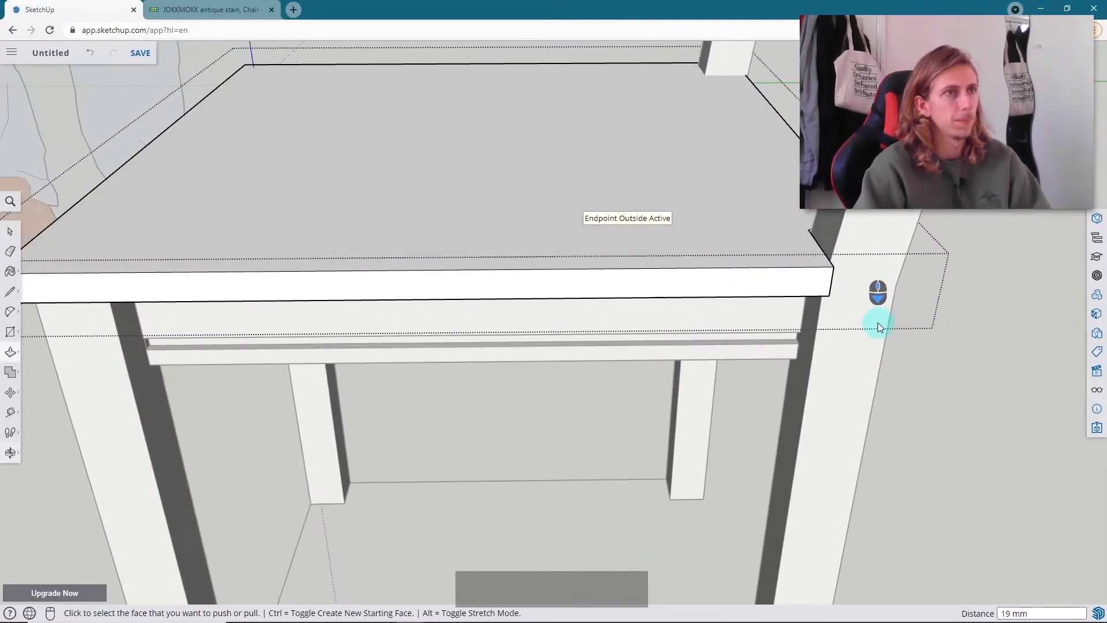
- Reopen the seat for editing and draw a rectangle at its other back corner, enclosing the base of the second post
{"action": "key", "text": "space"}
{"action": "key", "text": "Escape"}
{"action": "middle_click_drag", "start_coordinate": [756, 316], "coordinate": [875, 247]}
{"action": "scroll", "coordinate": [504, 106], "scroll_direction": "up", "scroll_amount": 4}
{"action": "middle_click_drag", "start_coordinate": [504, 106], "coordinate": [807, 133]}
{"action": "double_click", "coordinate": [573, 186]}
{"action": "middle_click_drag", "start_coordinate": [574, 186], "coordinate": [507, 104]}
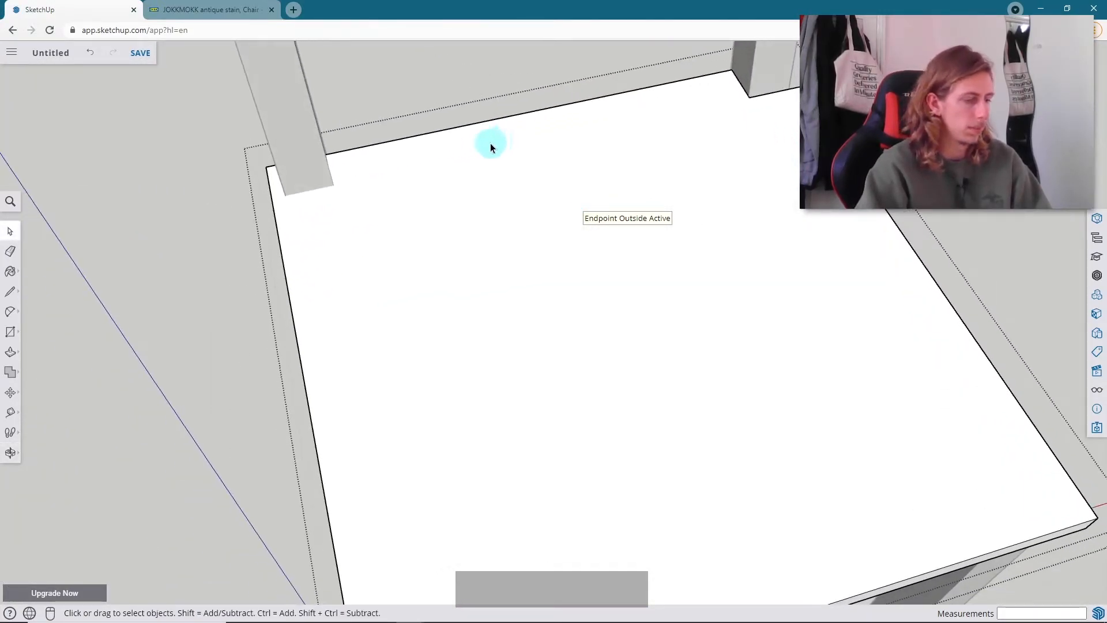
{"action": "key", "text": "r"}
{"action": "left_click", "coordinate": [266, 166]}
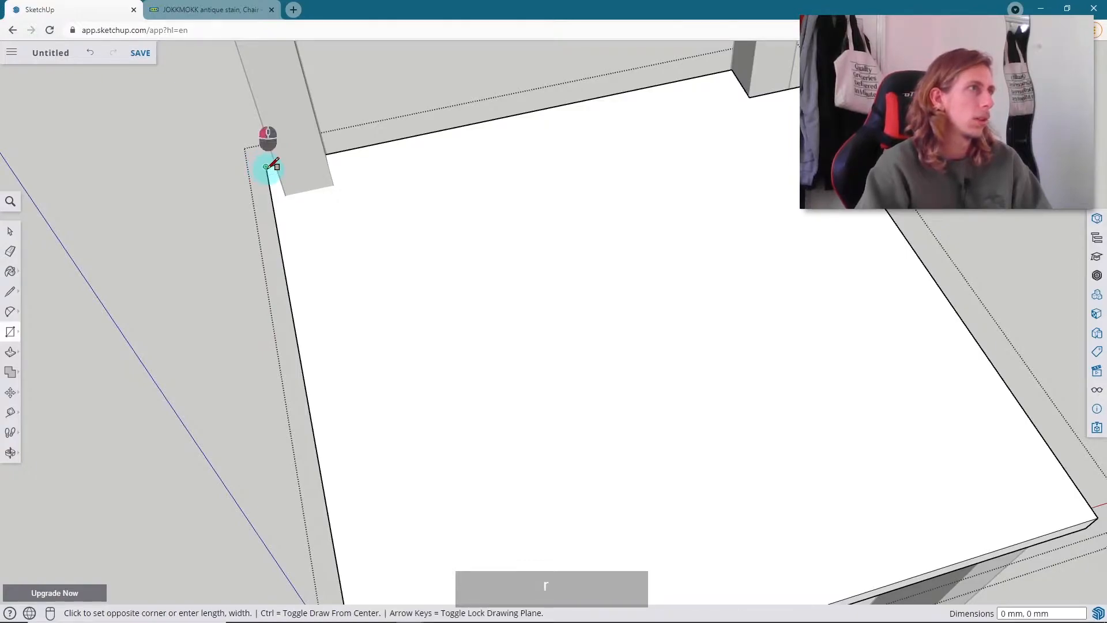
{"action": "left_click", "coordinate": [386, 216]}
{"action": "middle_click_drag", "start_coordinate": [385, 217], "coordinate": [668, 91]}
- Push the second corner rectangle down through the seat thickness to cut out a matching notch
{"action": "key", "text": "space"}
{"action": "scroll", "coordinate": [358, 285], "scroll_direction": "up", "scroll_amount": 2}
{"action": "left_click", "coordinate": [358, 285]}
{"action": "key", "text": "p"}
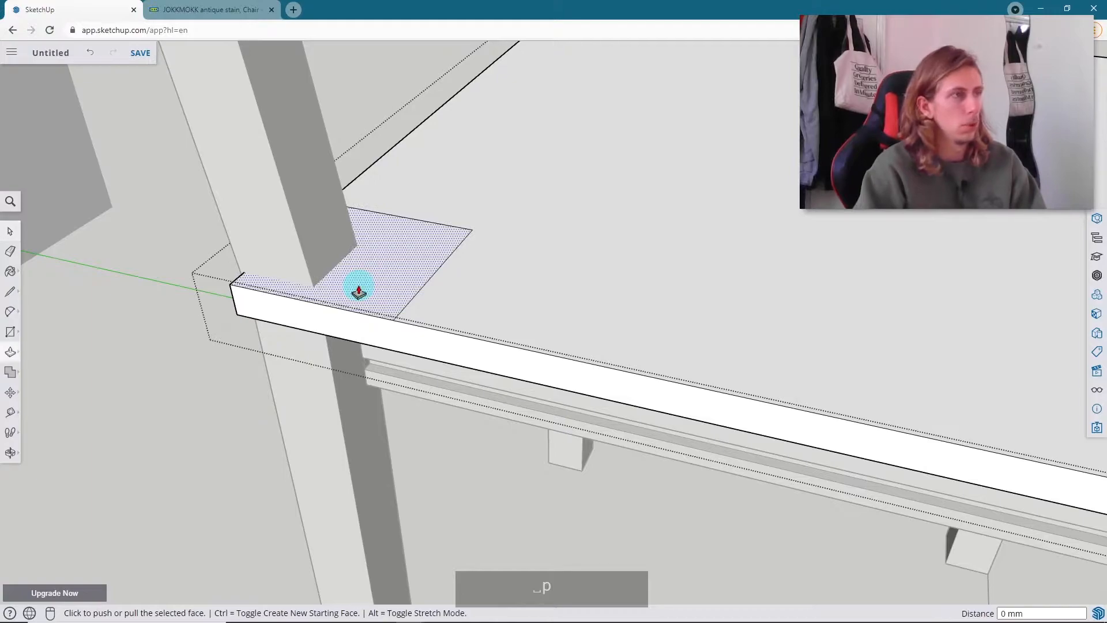
{"action": "left_click", "coordinate": [358, 285]}
{"action": "left_click", "coordinate": [348, 345]}
{"action": "middle_click_drag", "start_coordinate": [348, 345], "coordinate": [306, 307]}
- Extend the second notch's sideways-facing face to meet the inner side of the leg
{"action": "key", "text": "space"}
{"action": "scroll", "coordinate": [342, 259], "scroll_direction": "up", "scroll_amount": 2}
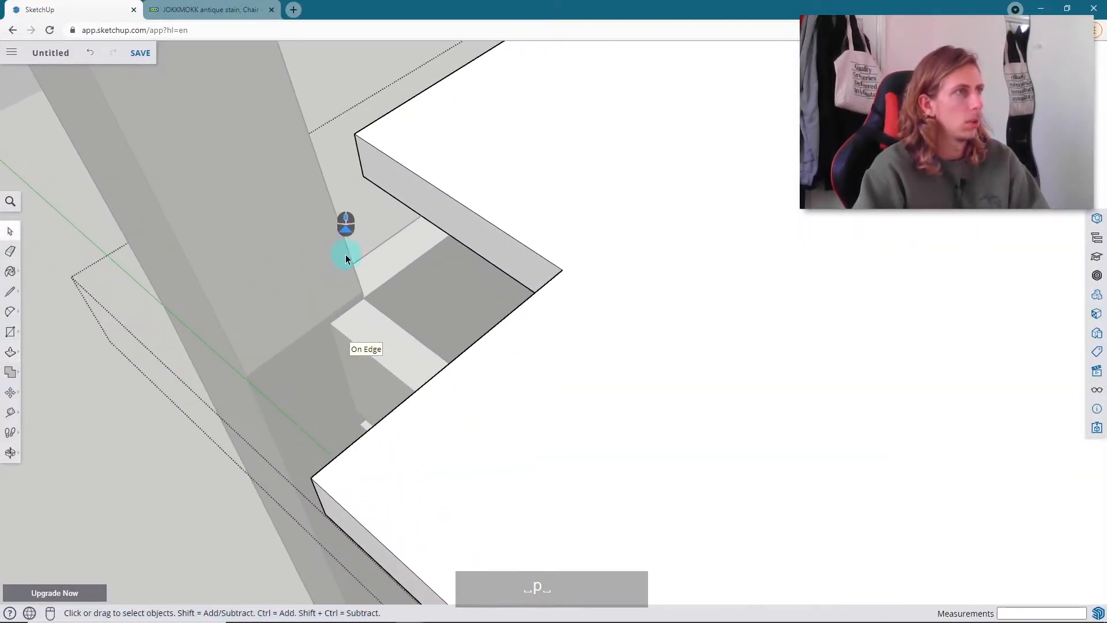
{"action": "left_click", "coordinate": [430, 215]}
{"action": "key", "text": "p"}
{"action": "left_click", "coordinate": [431, 213]}
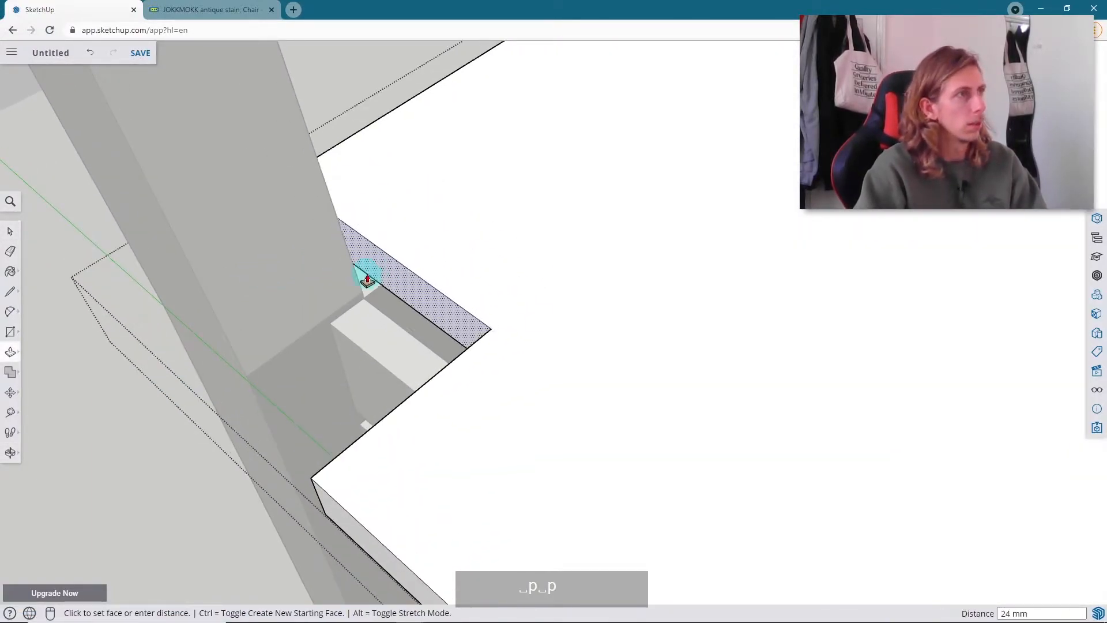
{"action": "left_click", "coordinate": [357, 297]}
- Extend the second notch's rear-facing side back to the front of the leg and leave seat editing
{"action": "scroll", "coordinate": [349, 307], "scroll_direction": "down", "scroll_amount": 2}
{"action": "middle_click_drag", "start_coordinate": [346, 312], "coordinate": [784, 271]}
{"action": "scroll", "coordinate": [784, 269], "scroll_direction": "up", "scroll_amount": 3}
{"action": "key", "text": "space"}
{"action": "left_click", "coordinate": [732, 285]}
{"action": "key", "text": "p"}
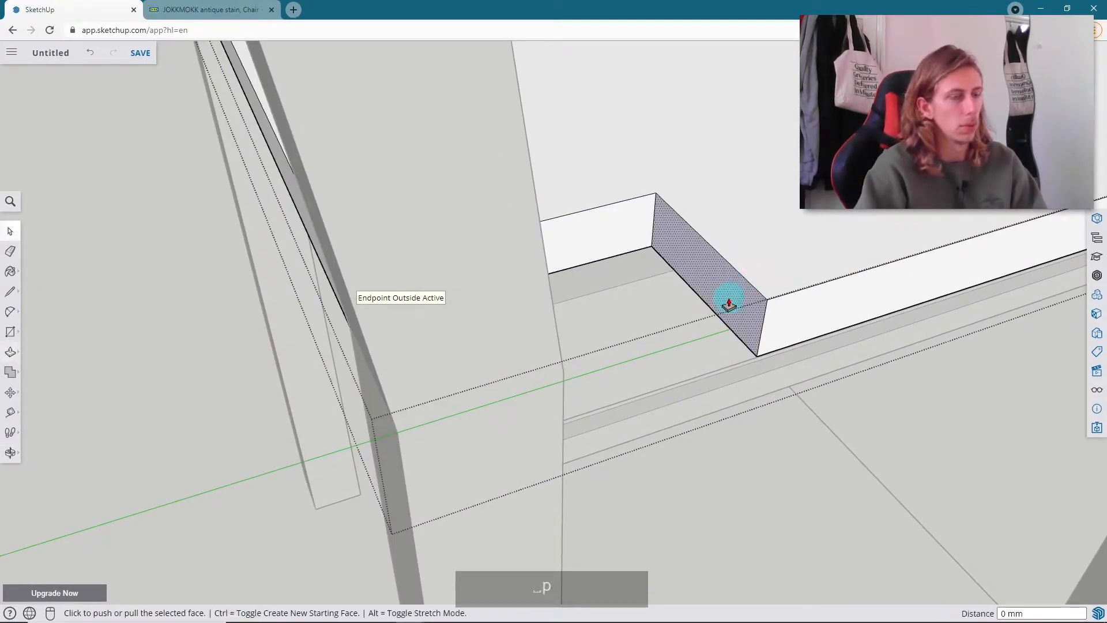
{"action": "left_click", "coordinate": [729, 297]}
{"action": "middle_click_drag", "start_coordinate": [652, 359], "coordinate": [531, 223]}
{"action": "left_click", "coordinate": [527, 334]}
{"action": "mouse_move", "coordinate": [527, 335]}
{"action": "middle_mouse_down"}
{"action": "mouse_move", "coordinate": [529, 317]}
{"action": "mouse_move", "coordinate": [466, 336]}
{"action": "middle_mouse_up"}
{"action": "key", "text": "space"}
{"action": "scroll", "coordinate": [466, 336], "scroll_direction": "down", "scroll_amount": 2}
{"action": "key", "text": "Escape"}
- Examine the fitted seat and back legs against the dimensioned reference drawing of the chair
{"action": "scroll", "coordinate": [482, 299], "scroll_direction": "down", "scroll_amount": 4}
{"action": "mouse_move", "coordinate": [483, 299]}
{"action": "middle_mouse_down"}
{"action": "mouse_move", "coordinate": [296, 246]}
{"action": "mouse_move", "coordinate": [194, 341]}
{"action": "middle_mouse_up"}
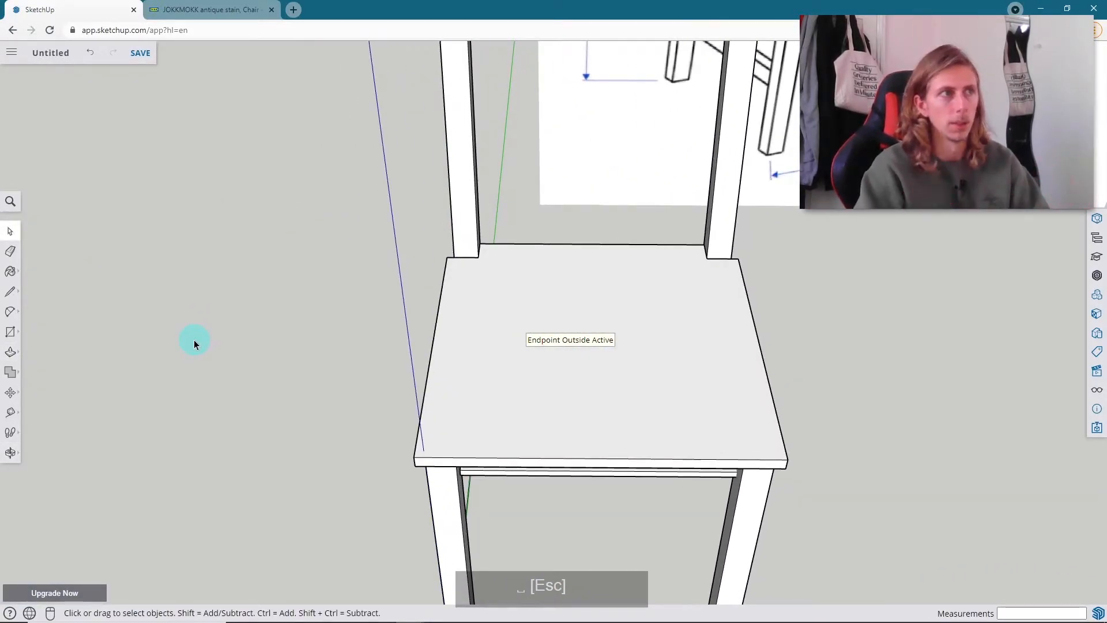
{"action": "scroll", "coordinate": [566, 311], "scroll_direction": "down", "scroll_amount": 3}
{"action": "mouse_move", "coordinate": [567, 312]}
{"action": "middle_mouse_down"}
{"action": "mouse_move", "coordinate": [460, 277]}
{"action": "mouse_move", "coordinate": [604, 195]}
{"action": "mouse_move", "coordinate": [640, 242]}
{"action": "middle_mouse_up"}
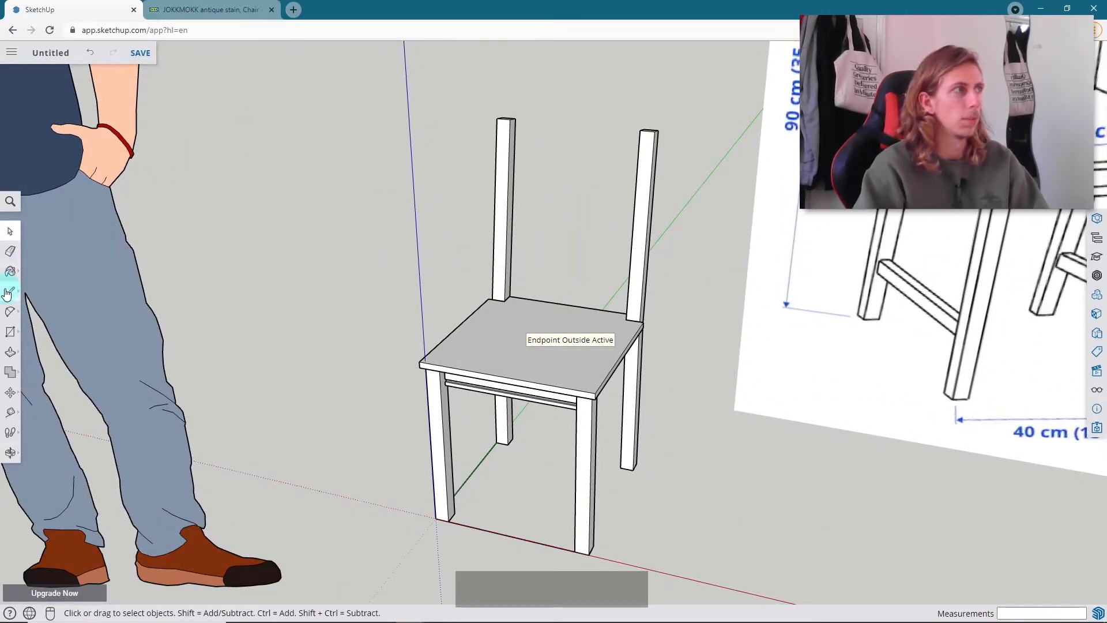
{"action": "left_click", "coordinate": [8, 292]}
{"action": "mouse_move", "coordinate": [494, 257]}
{"action": "middle_mouse_down"}
{"action": "mouse_move", "coordinate": [559, 223]}
{"action": "mouse_move", "coordinate": [575, 228]}
{"action": "middle_mouse_up"}
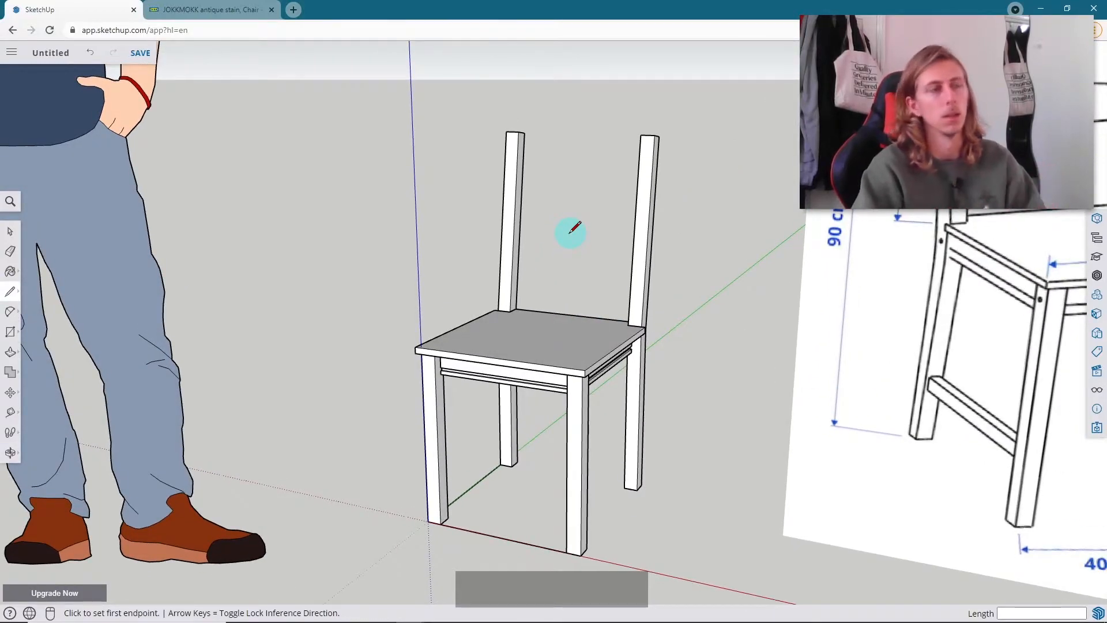
{"action": "scroll", "coordinate": [576, 227], "scroll_direction": "down", "scroll_amount": 3}
{"action": "mouse_move", "coordinate": [539, 297]}
{"action": "middle_mouse_down"}
{"action": "mouse_move", "coordinate": [254, 317]}
{"action": "mouse_move", "coordinate": [1006, 265]}
{"action": "mouse_move", "coordinate": [969, 293]}
{"action": "middle_mouse_up"}
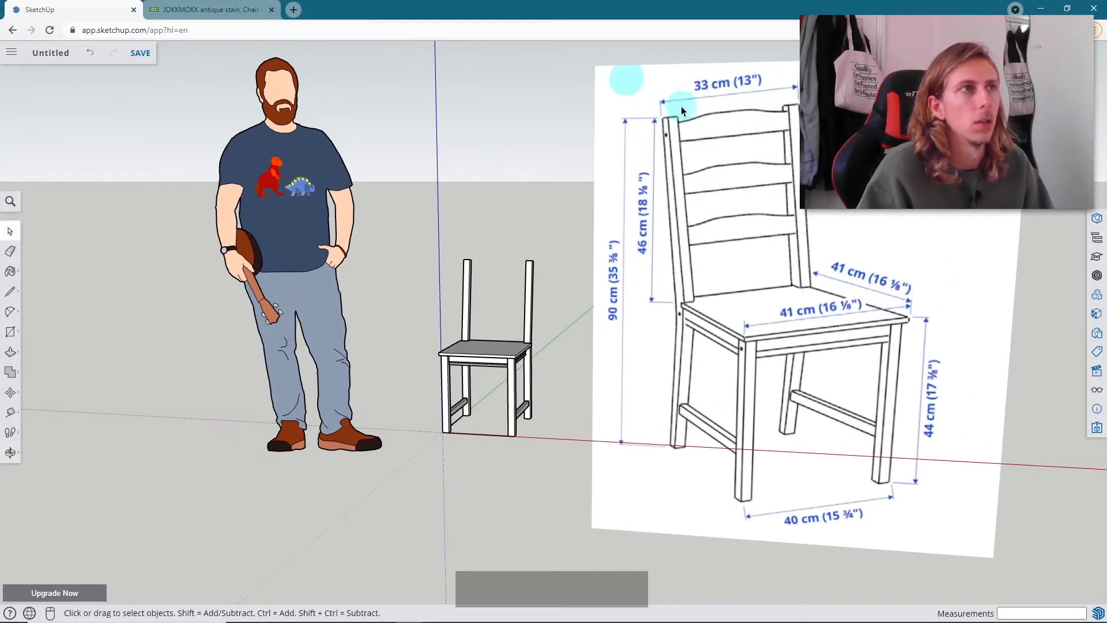
- Measure the back leg's vertical height from foot to top with a temporary line, and compare the chair with the reference drawing
{"action": "scroll", "coordinate": [433, 354], "scroll_direction": "up", "scroll_amount": 5}
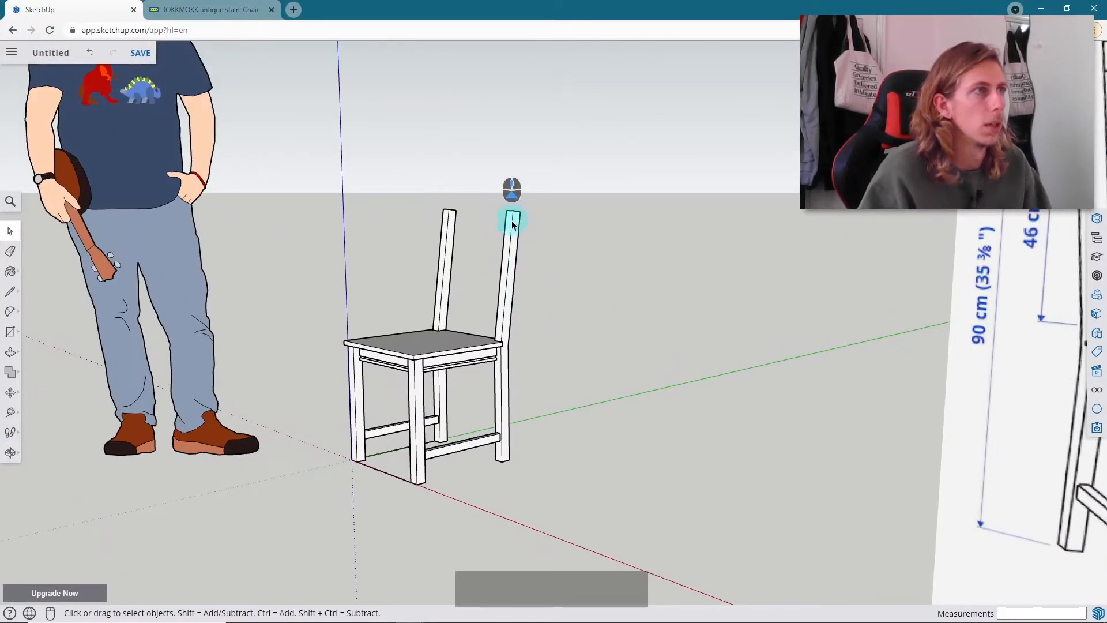
{"action": "key", "text": "l"}
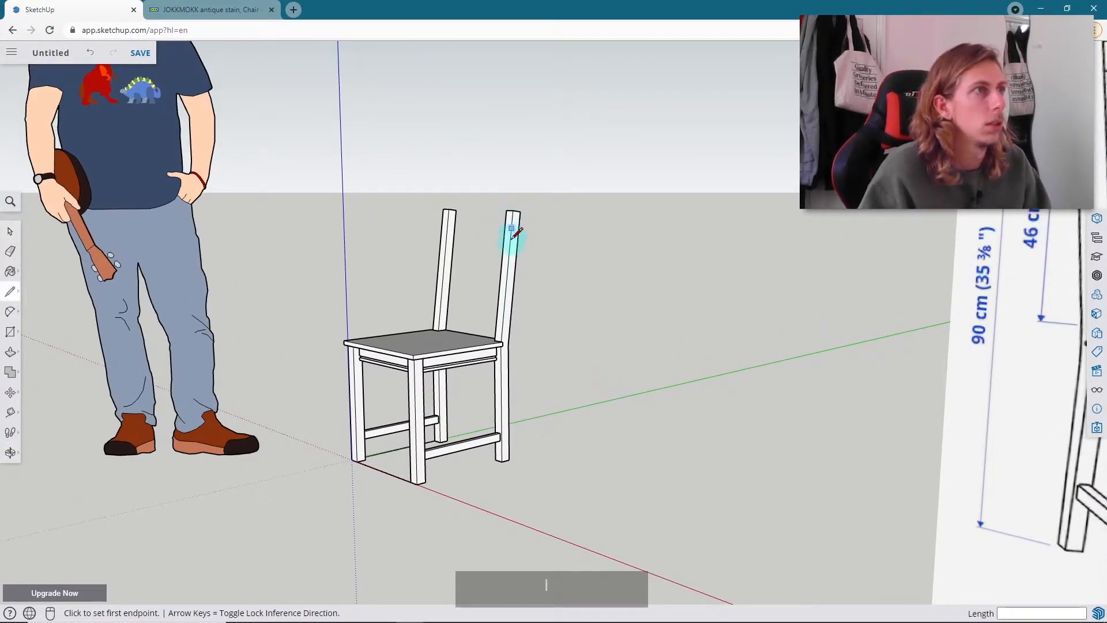
{"action": "scroll", "coordinate": [519, 449], "scroll_direction": "up", "scroll_amount": 2}
{"action": "left_click", "coordinate": [494, 451]}
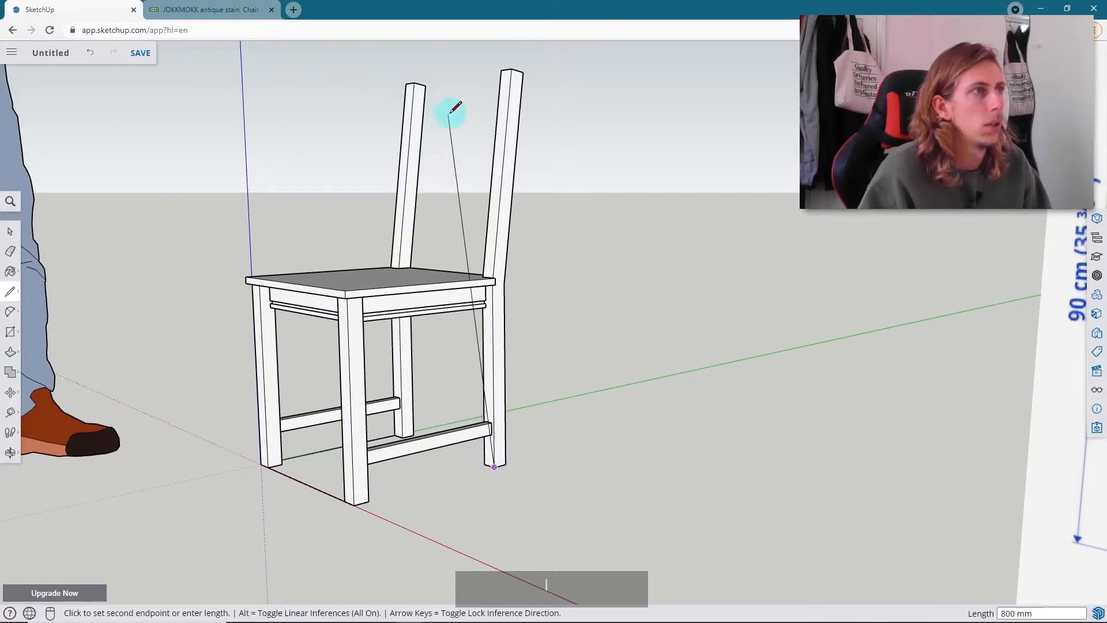
{"action": "scroll", "coordinate": [456, 107], "scroll_direction": "up", "scroll_amount": 2}
{"action": "key", "text": "Up"}
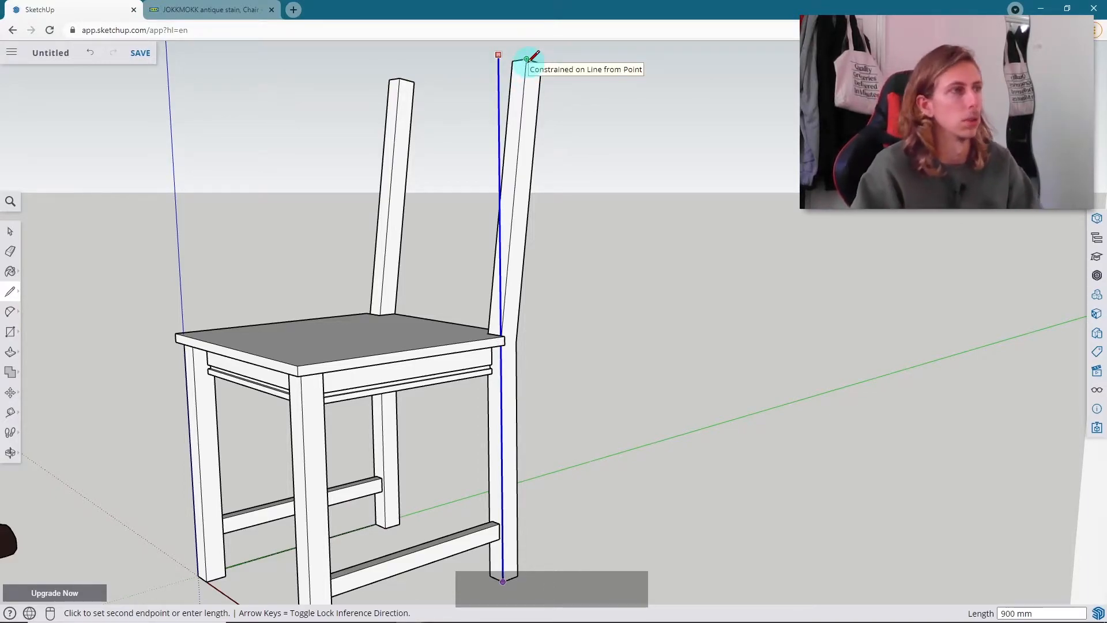
{"action": "scroll", "coordinate": [535, 56], "scroll_direction": "down", "scroll_amount": 5}
{"action": "key", "text": "Escape"}
{"action": "mouse_move", "coordinate": [638, 346]}
{"action": "middle_mouse_down"}
{"action": "mouse_move", "coordinate": [697, 365]}
{"action": "mouse_move", "coordinate": [620, 376]}
{"action": "mouse_move", "coordinate": [638, 386]}
{"action": "mouse_move", "coordinate": [631, 296]}
{"action": "middle_mouse_up"}
{"action": "scroll", "coordinate": [590, 385], "scroll_direction": "down", "scroll_amount": 5}
{"action": "scroll", "coordinate": [626, 299], "scroll_direction": "up", "scroll_amount": 2}
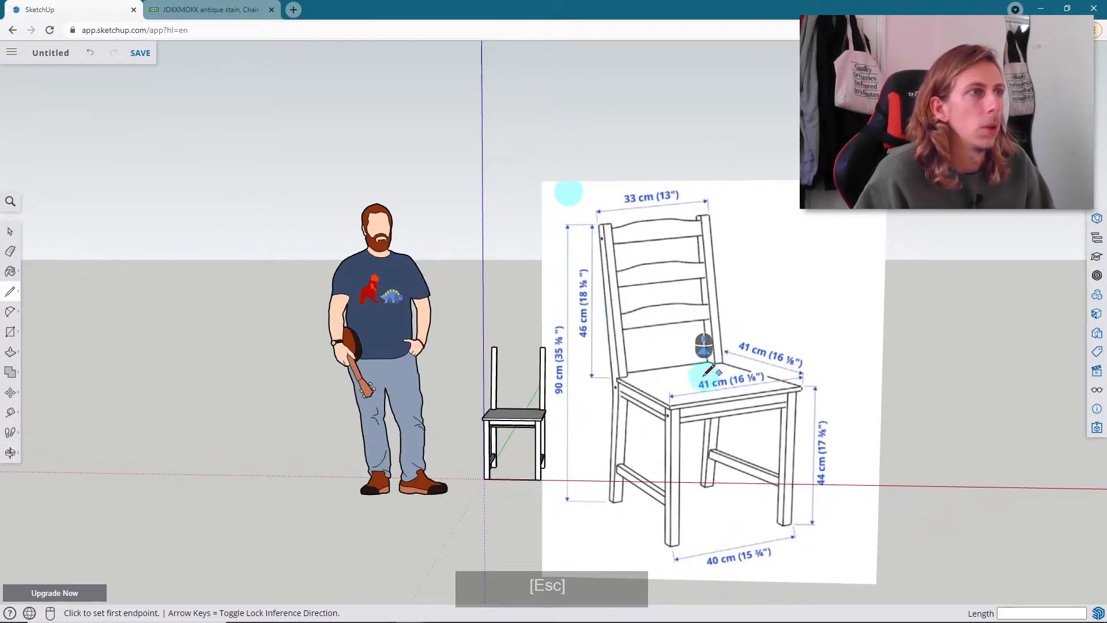
{"action": "middle_click_drag", "start_coordinate": [700, 328], "coordinate": [598, 457]}
{"action": "scroll", "coordinate": [521, 433], "scroll_direction": "up", "scroll_amount": 3}
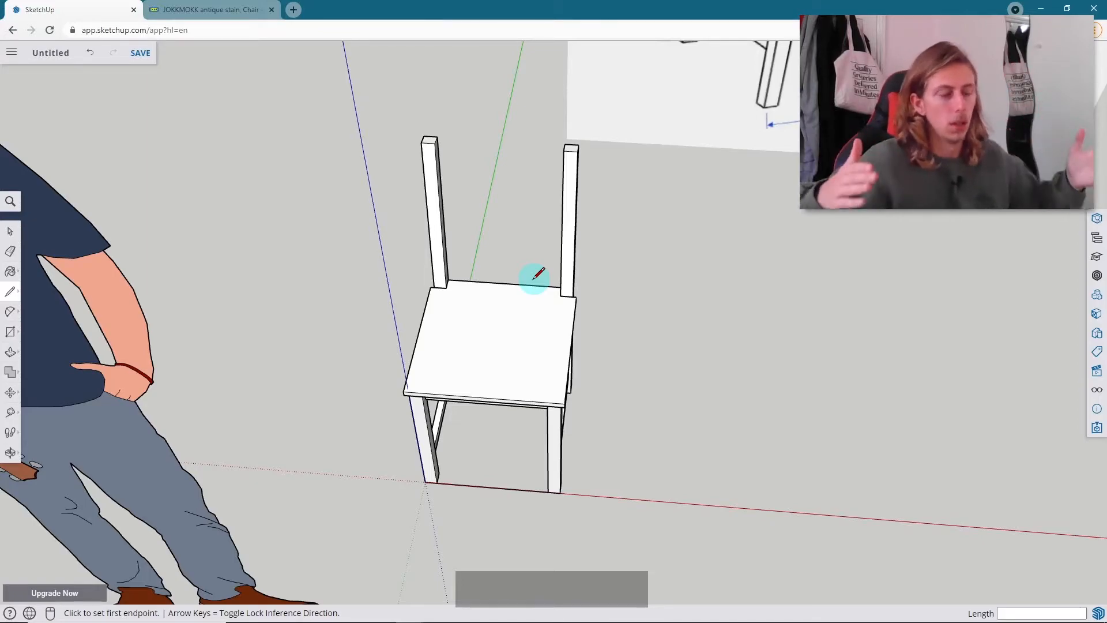
- Compare the spacing of the chair's back legs with the top width dimension in the reference drawing
{"action": "scroll", "coordinate": [638, 303], "scroll_direction": "down", "scroll_amount": 3}
{"action": "middle_click_drag", "start_coordinate": [637, 303], "coordinate": [649, 62]}
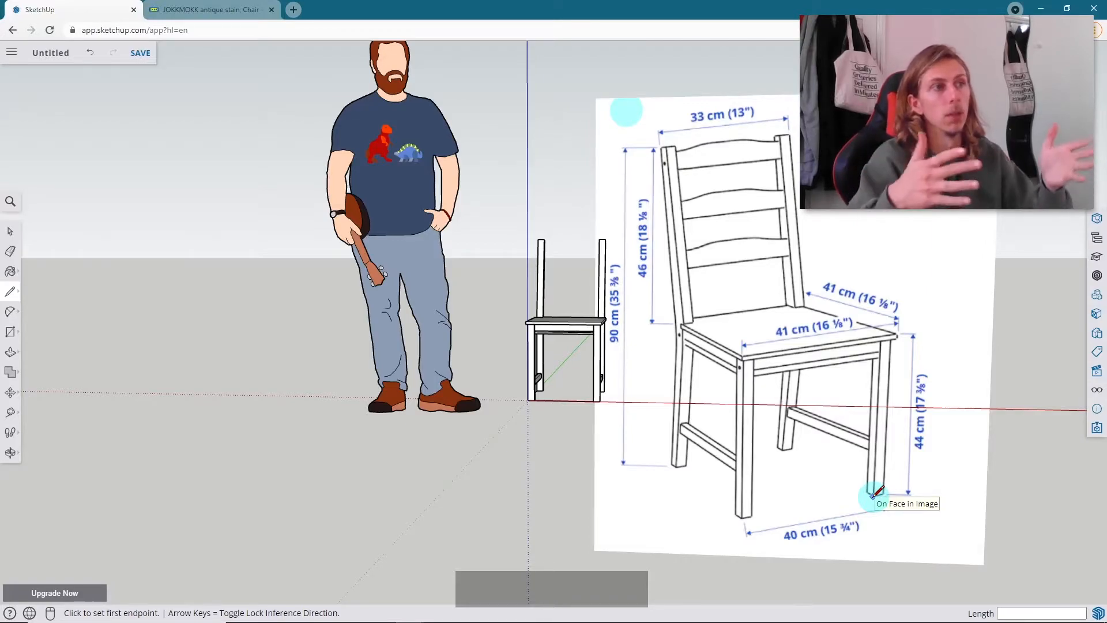
{"action": "middle_click_drag", "start_coordinate": [687, 264], "coordinate": [534, 297]}
{"action": "scroll", "coordinate": [558, 301], "scroll_direction": "up", "scroll_amount": 3}
{"action": "scroll", "coordinate": [601, 354], "scroll_direction": "up", "scroll_amount": 2}
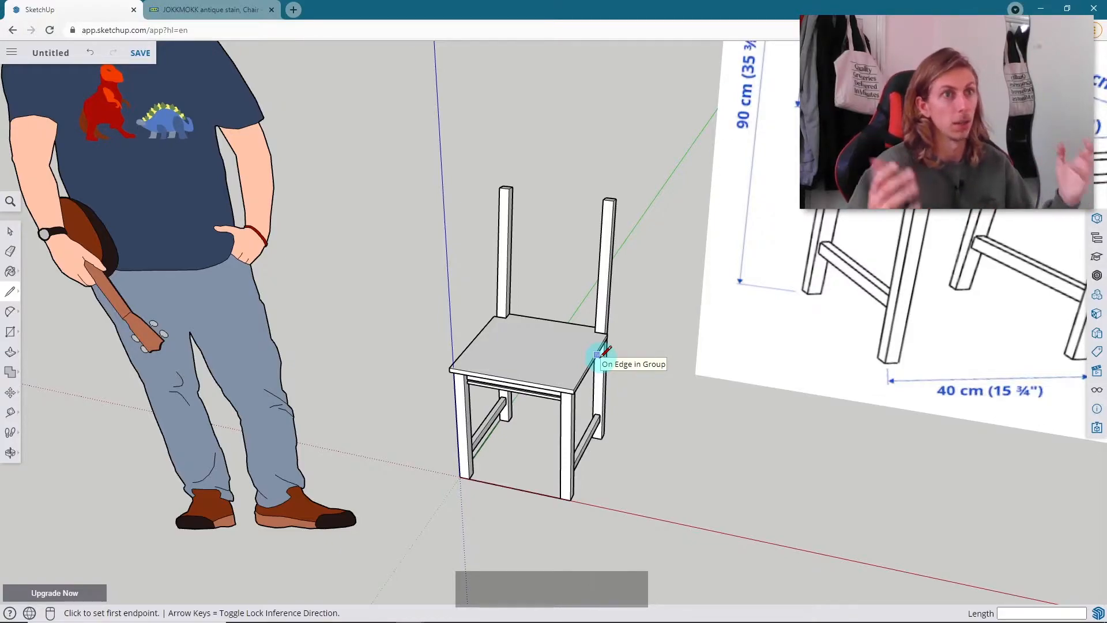
{"action": "middle_click_drag", "start_coordinate": [548, 311], "coordinate": [581, 220]}
{"action": "scroll", "coordinate": [474, 295], "scroll_direction": "down", "scroll_amount": 4}
{"action": "middle_click_drag", "start_coordinate": [744, 262], "coordinate": [765, 408]}
- Draw a 330 mm guide line along the red axis beside the chair
{"action": "scroll", "coordinate": [765, 407], "scroll_direction": "up", "scroll_amount": 2}
{"action": "key", "text": "l"}
{"action": "left_click", "coordinate": [588, 364]}
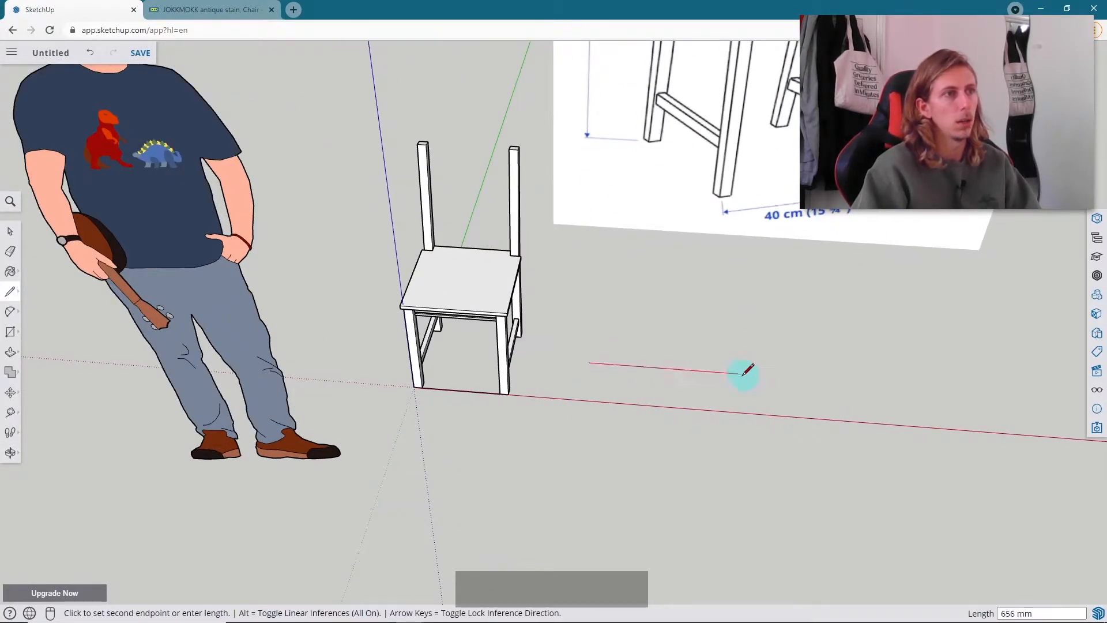
{"action": "key", "text": "Return"}
{"action": "key", "text": "space"}
- Move the guide line so that one end sits at the top of the left back leg
{"action": "middle_click_drag", "start_coordinate": [544, 351], "coordinate": [635, 403]}
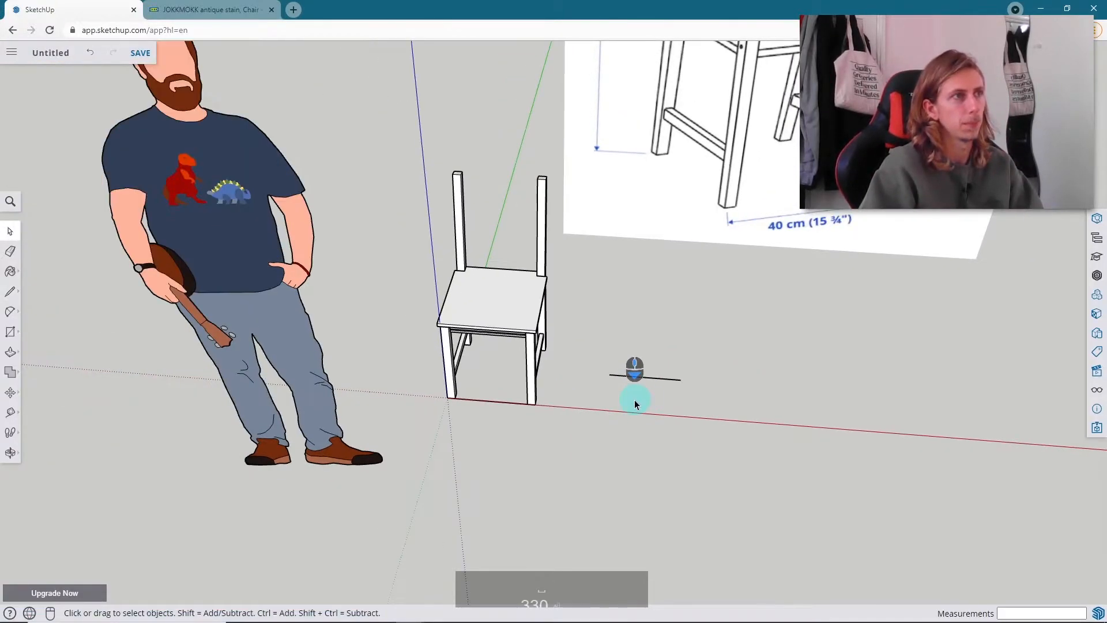
{"action": "scroll", "coordinate": [636, 404], "scroll_direction": "up", "scroll_amount": 3}
{"action": "left_click", "coordinate": [643, 387]}
{"action": "key", "text": "m"}
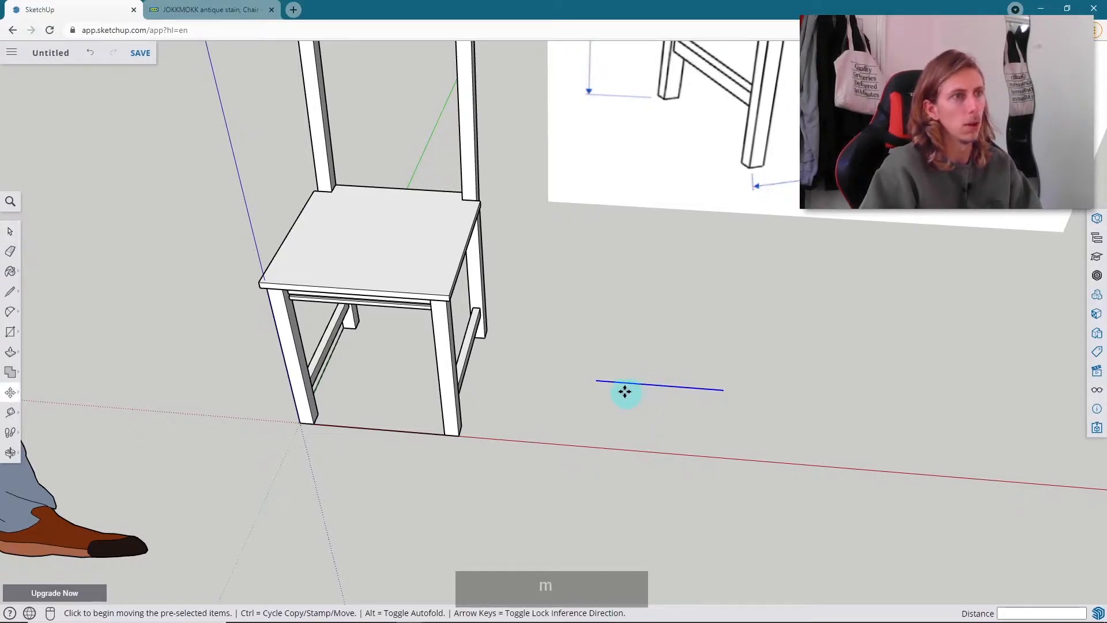
{"action": "left_click", "coordinate": [600, 382]}
{"action": "scroll", "coordinate": [529, 316], "scroll_direction": "down", "scroll_amount": 3}
{"action": "scroll", "coordinate": [499, 217], "scroll_direction": "up", "scroll_amount": 5}
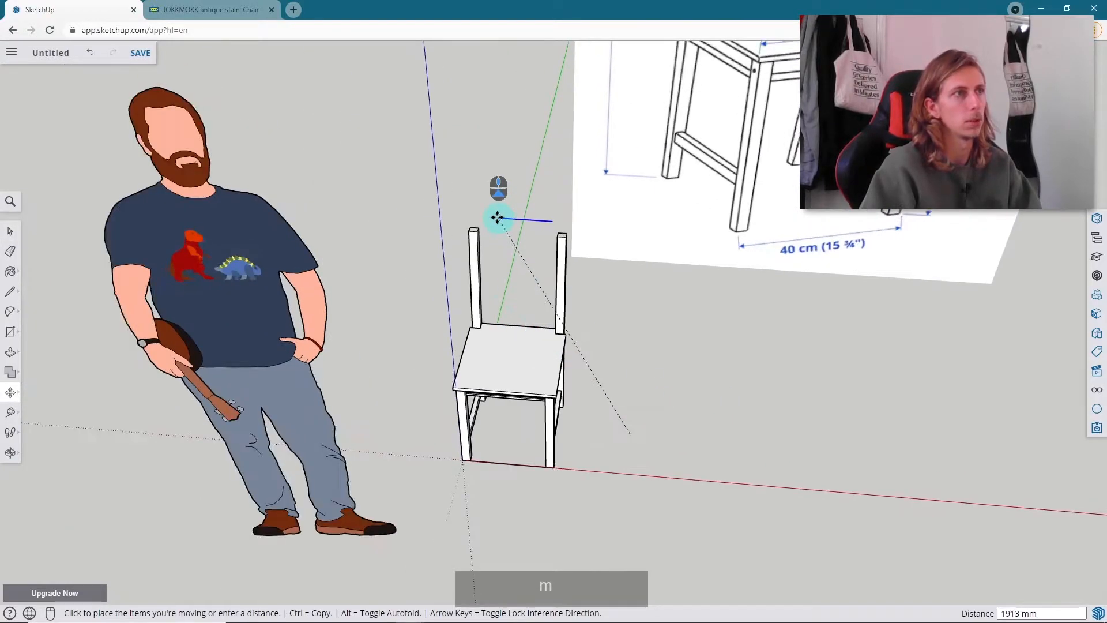
{"action": "left_click", "coordinate": [462, 242]}
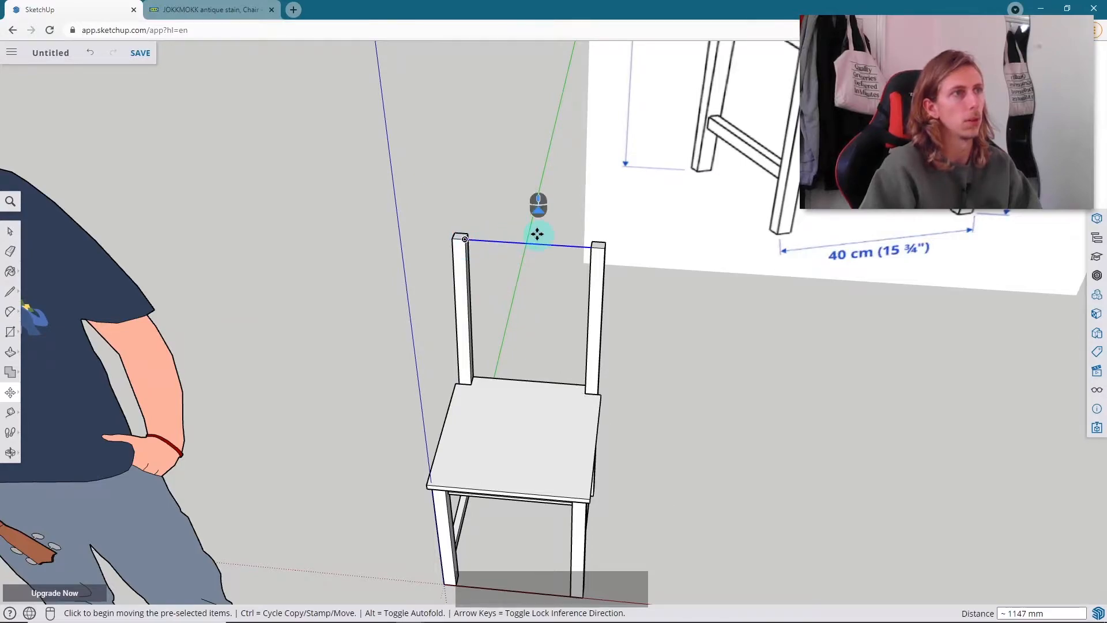
- Centre the guide line along the red axis on the midpoint of the seat's front edge
{"action": "scroll", "coordinate": [536, 235], "scroll_direction": "up", "scroll_amount": 3}
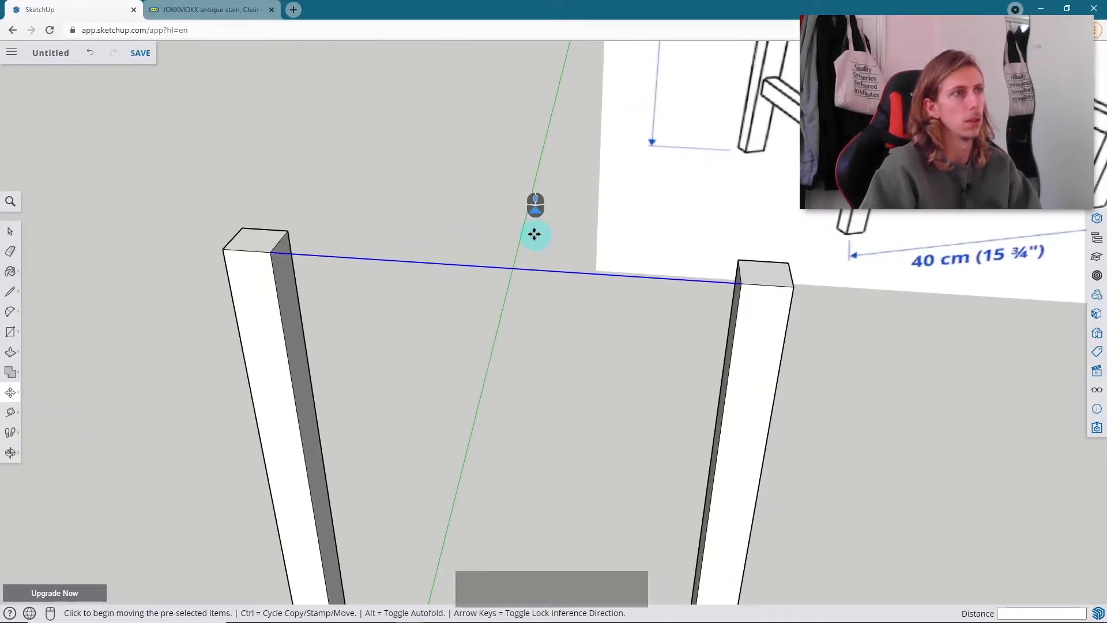
{"action": "left_click", "coordinate": [503, 268]}
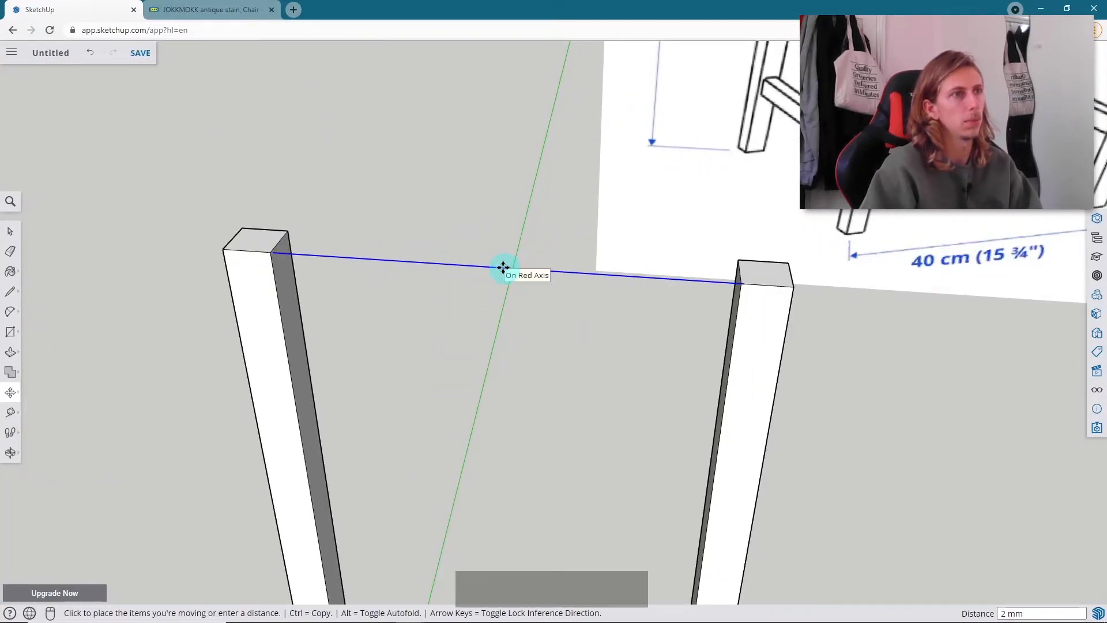
{"action": "scroll", "coordinate": [503, 267], "scroll_direction": "down", "scroll_amount": 3}
{"action": "scroll", "coordinate": [540, 270], "scroll_direction": "down", "scroll_amount": 2}
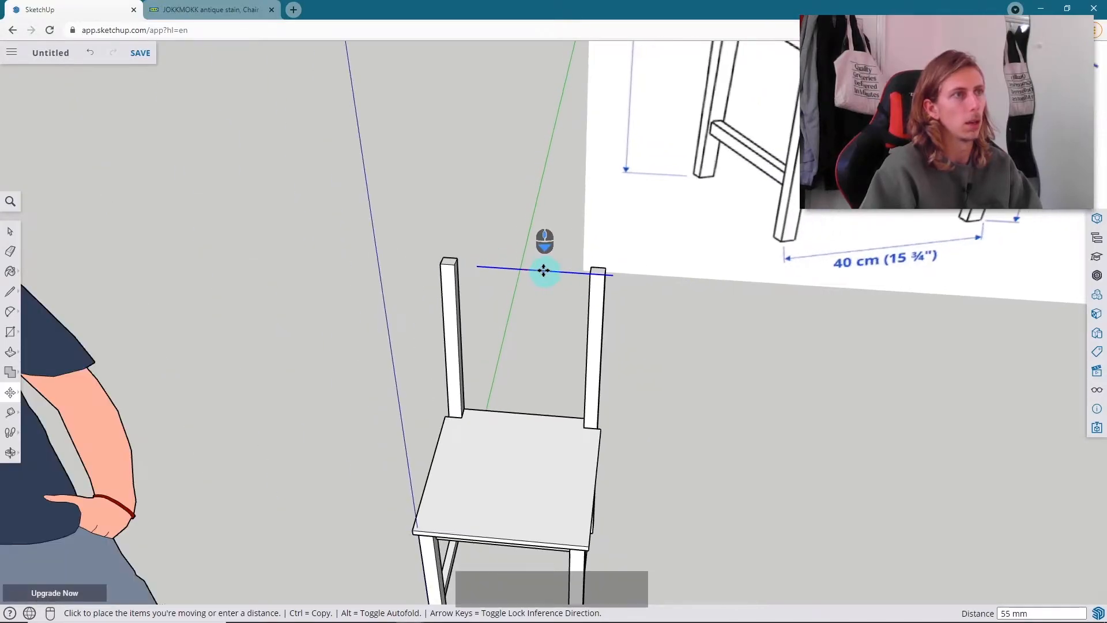
{"action": "key", "text": "Left"}
{"action": "key", "text": "Right"}
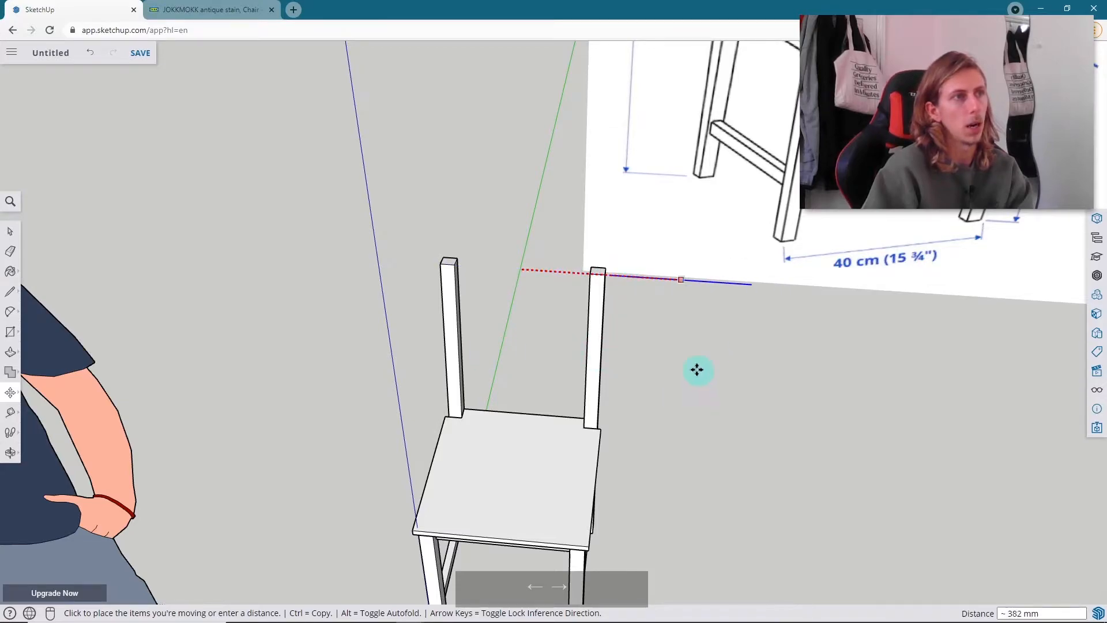
{"action": "scroll", "coordinate": [516, 350], "scroll_direction": "down", "scroll_amount": 2}
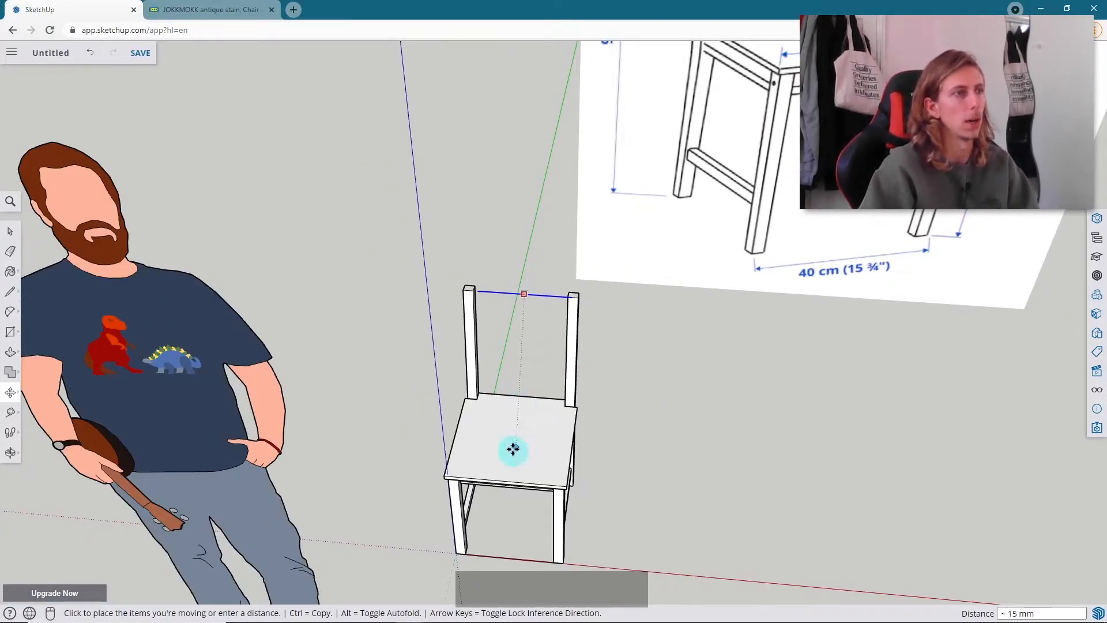
{"action": "scroll", "coordinate": [484, 473], "scroll_direction": "up", "scroll_amount": 5}
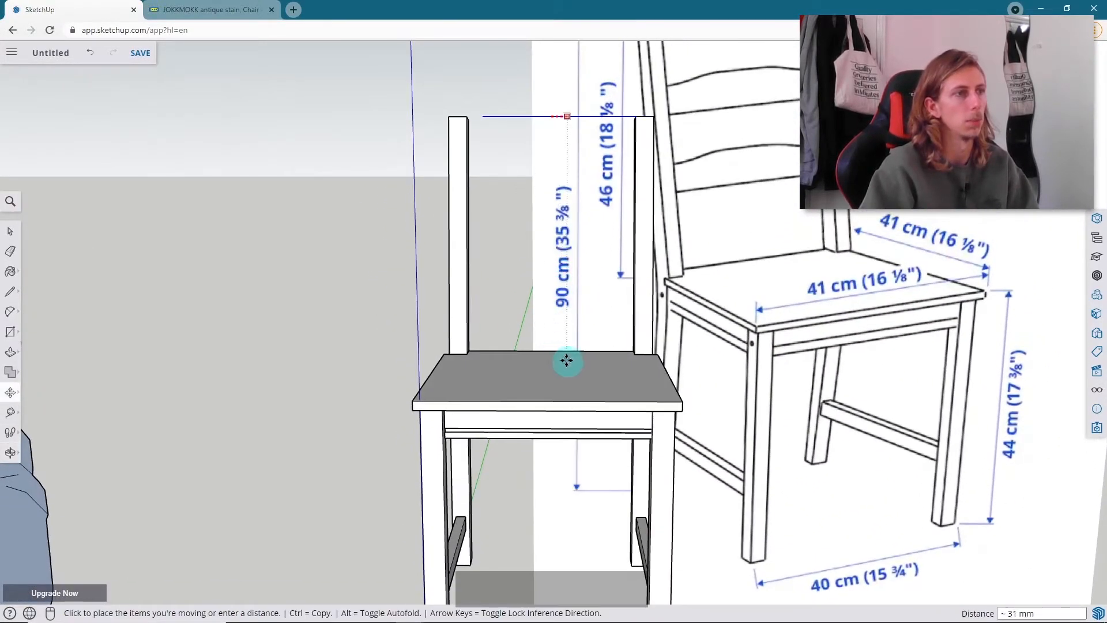
{"action": "left_click", "coordinate": [544, 404]}
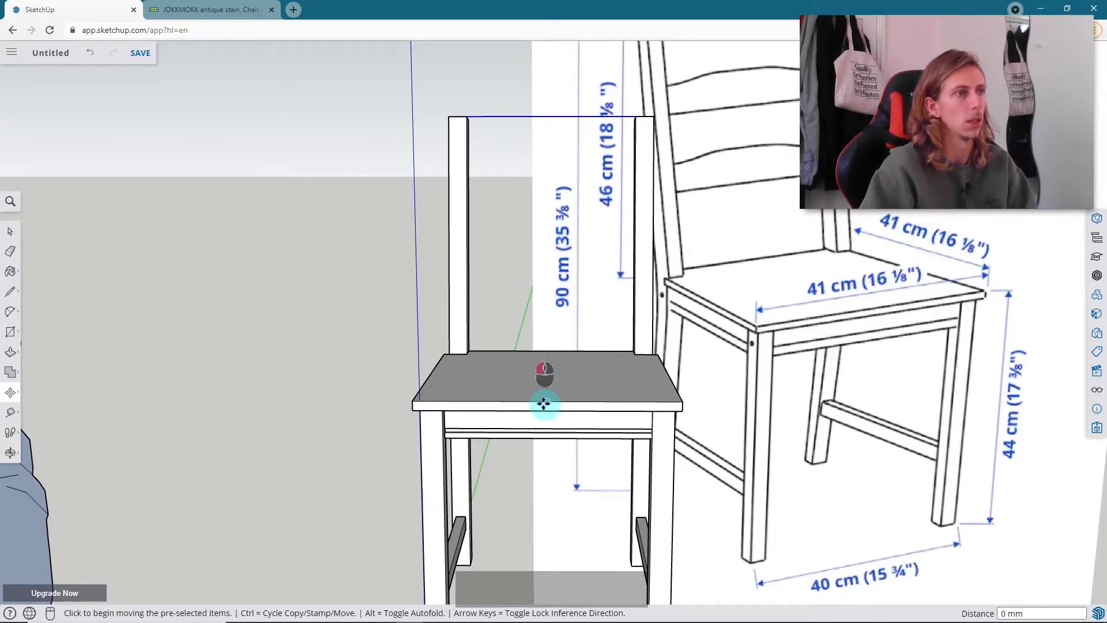
{"action": "middle_click_drag", "start_coordinate": [541, 318], "coordinate": [552, 349]}
{"action": "key", "text": "space"}
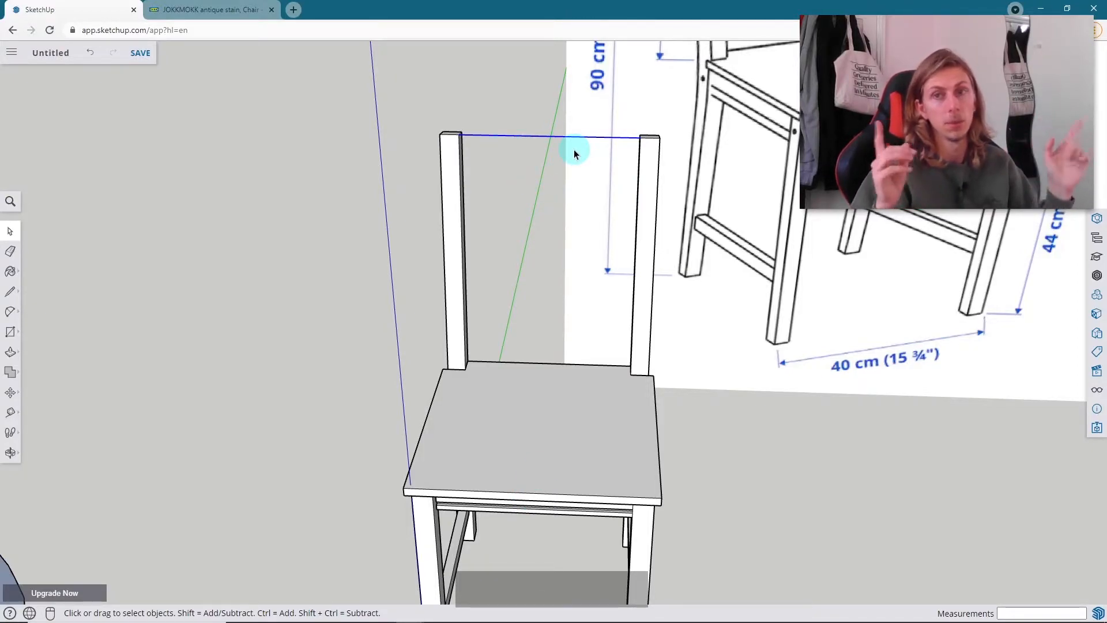
- Move the left back leg inward so its outer top corner meets the left end of the guide line
{"action": "left_click", "coordinate": [457, 145]}
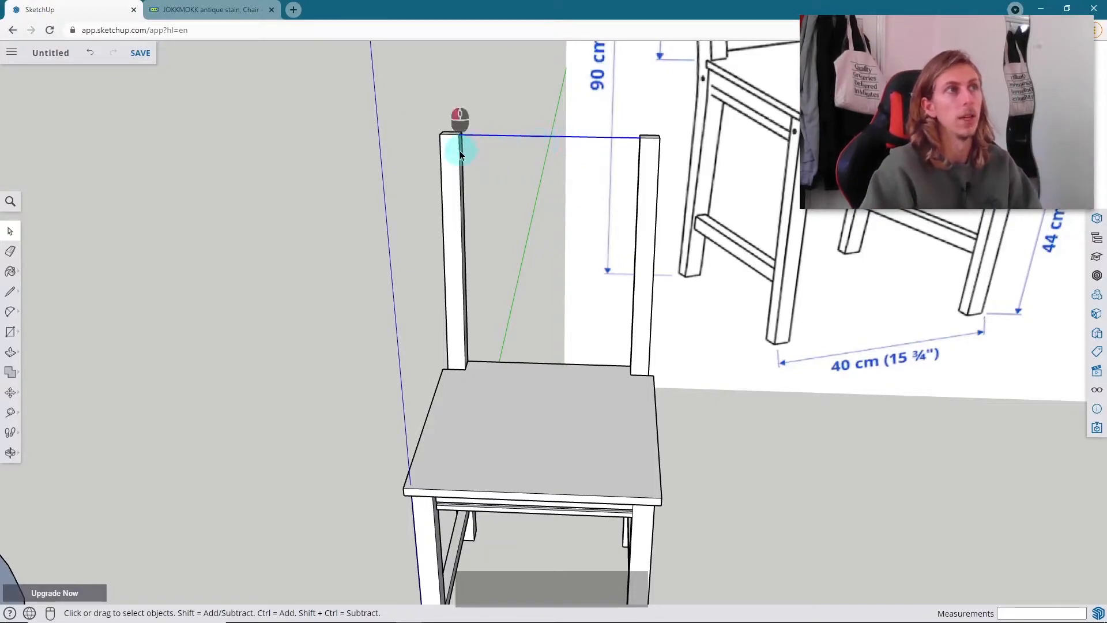
{"action": "scroll", "coordinate": [460, 144], "scroll_direction": "down", "scroll_amount": 3}
{"action": "scroll", "coordinate": [459, 142], "scroll_direction": "up", "scroll_amount": 3}
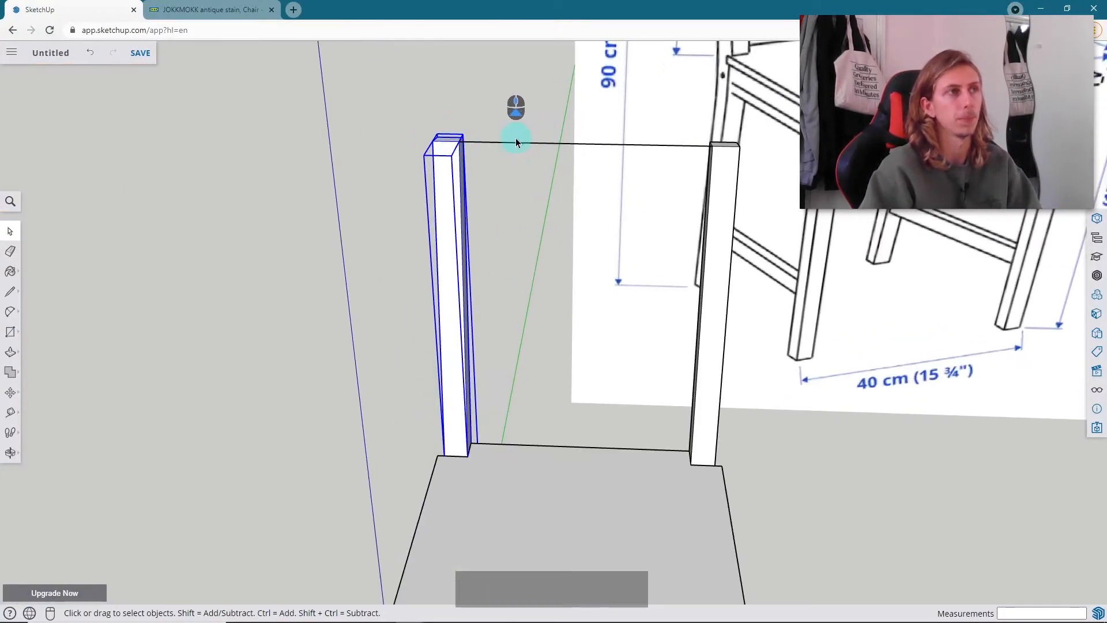
{"action": "key", "text": "m"}
{"action": "middle_click_drag", "start_coordinate": [448, 141], "coordinate": [443, 242]}
{"action": "left_click", "coordinate": [427, 160]}
{"action": "left_click", "coordinate": [457, 156]}
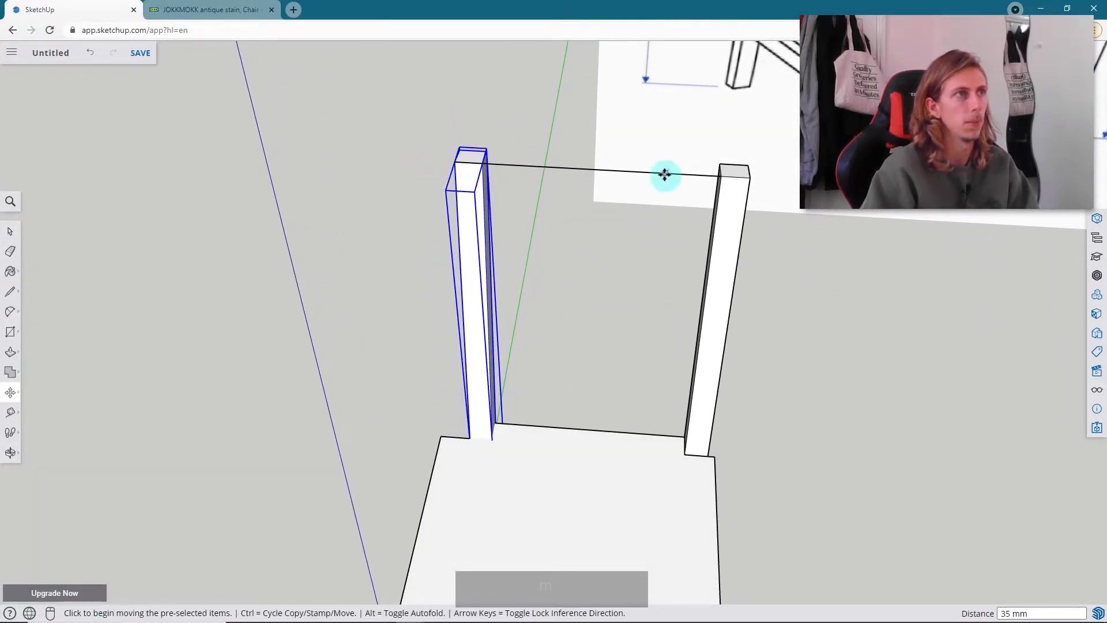
- Move the right back leg inward so its outer top corner meets the right end of the guide line
{"action": "key", "text": "space"}
{"action": "left_click", "coordinate": [726, 206]}
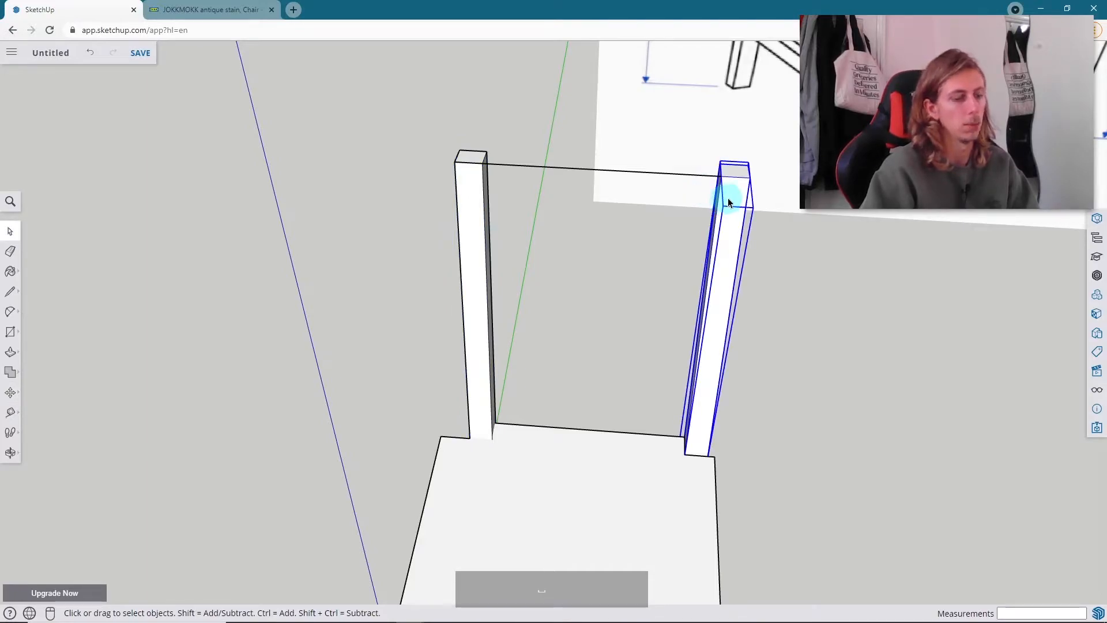
{"action": "key", "text": "m"}
{"action": "left_click", "coordinate": [746, 177]}
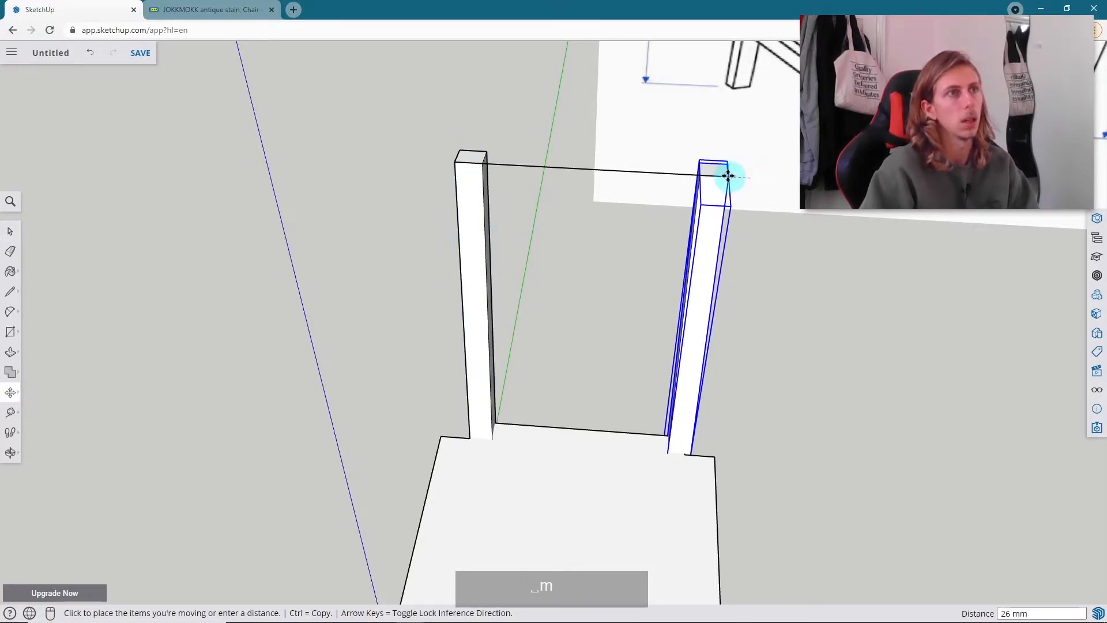
{"action": "left_click", "coordinate": [720, 174]}
{"action": "scroll", "coordinate": [749, 277], "scroll_direction": "down", "scroll_amount": 4}
{"action": "middle_click_drag", "start_coordinate": [748, 277], "coordinate": [707, 282]}
{"action": "key", "text": "space"}
{"action": "middle_click_drag", "start_coordinate": [735, 321], "coordinate": [601, 298]}
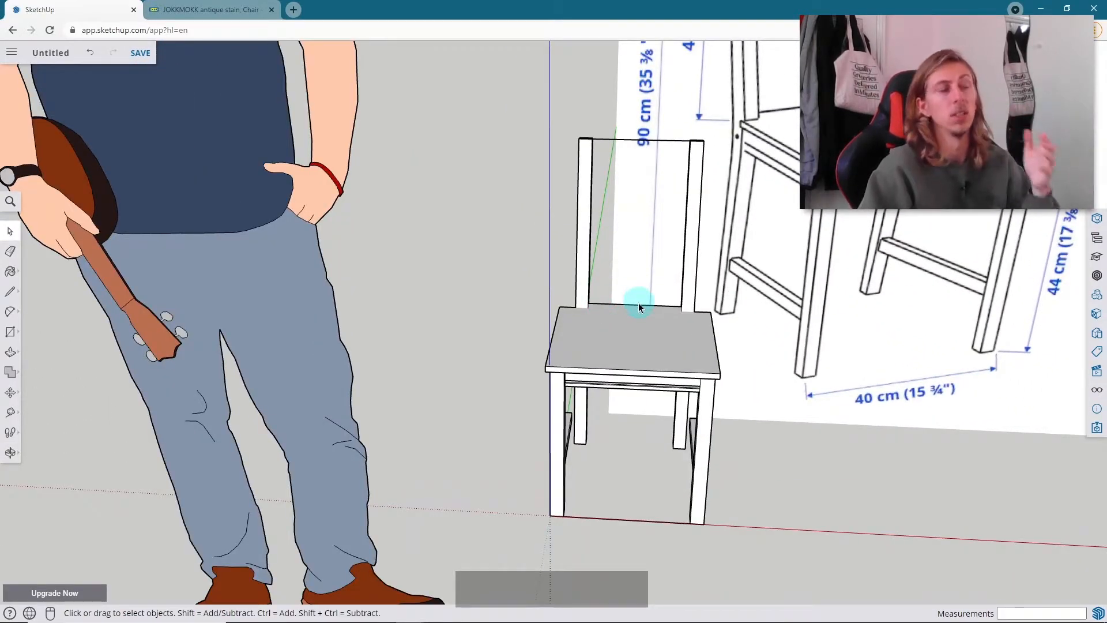
- Open the seat for editing and move the right notch 35 mm inward along the red axis to fit the repositioned leg
{"action": "middle_click_drag", "start_coordinate": [692, 329], "coordinate": [625, 406]}
{"action": "scroll", "coordinate": [664, 341], "scroll_direction": "up", "scroll_amount": 3}
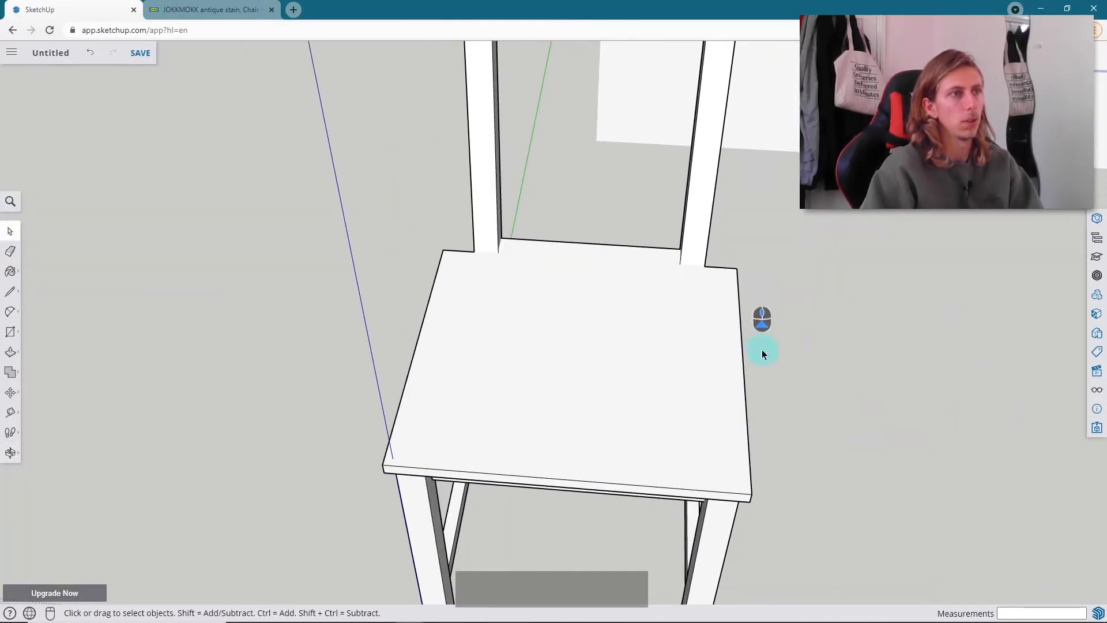
{"action": "double_click", "coordinate": [585, 356]}
{"action": "middle_click_drag", "start_coordinate": [697, 324], "coordinate": [586, 362]}
{"action": "middle_click_drag", "start_coordinate": [615, 286], "coordinate": [757, 348]}
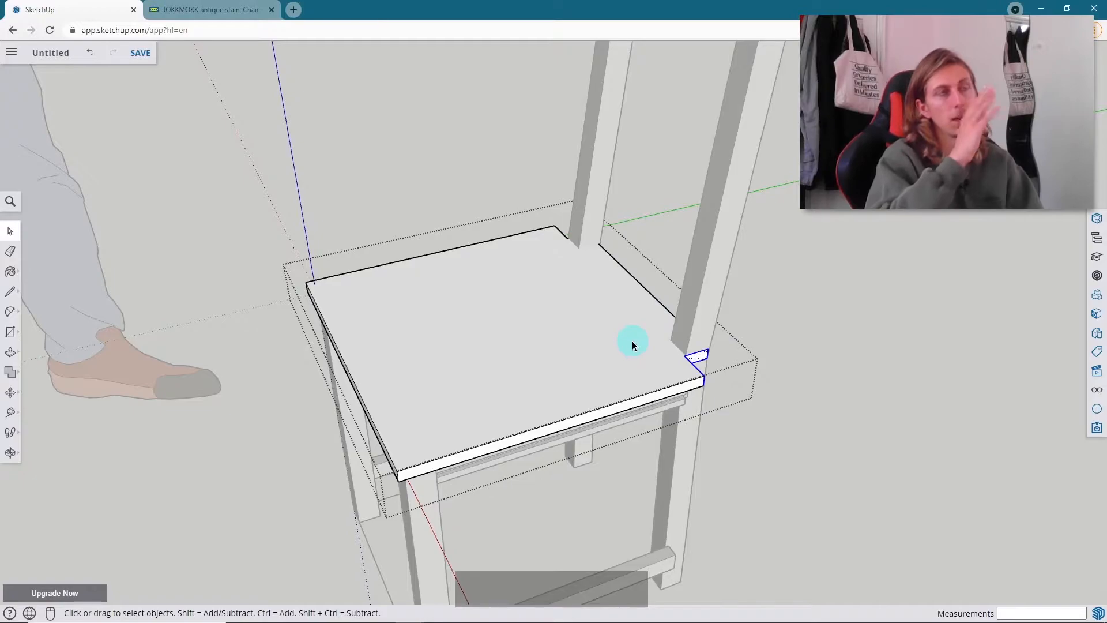
{"action": "middle_click_drag", "start_coordinate": [743, 372], "coordinate": [448, 340]}
{"action": "middle_click_drag", "start_coordinate": [563, 386], "coordinate": [849, 354]}
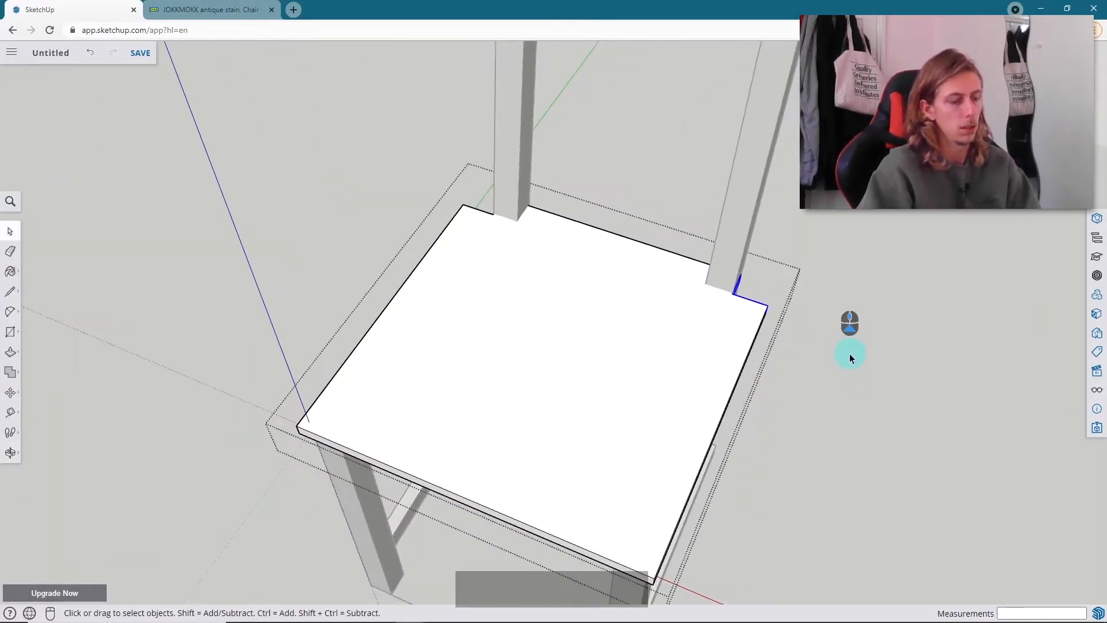
{"action": "key", "text": "m"}
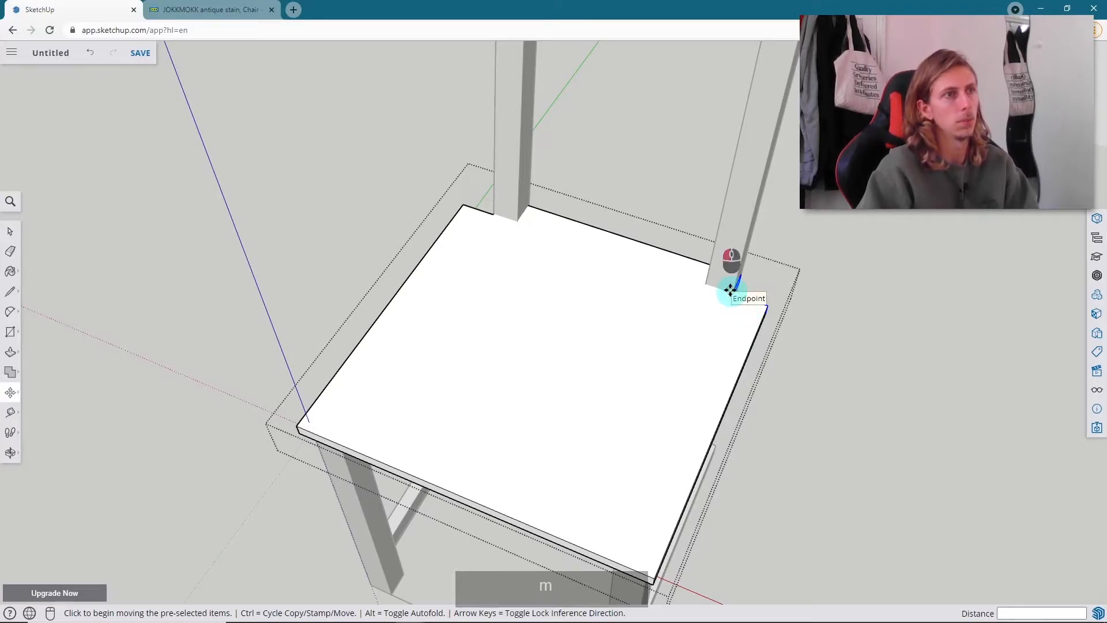
{"action": "left_click", "coordinate": [730, 290]}
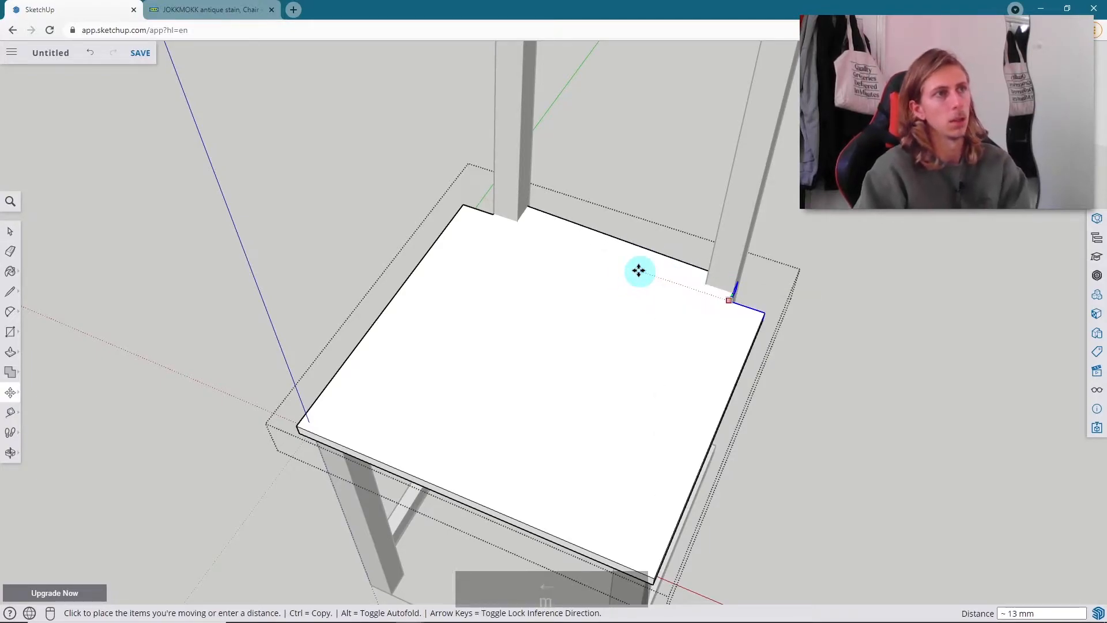
{"action": "scroll", "coordinate": [701, 281], "scroll_direction": "up", "scroll_amount": 4}
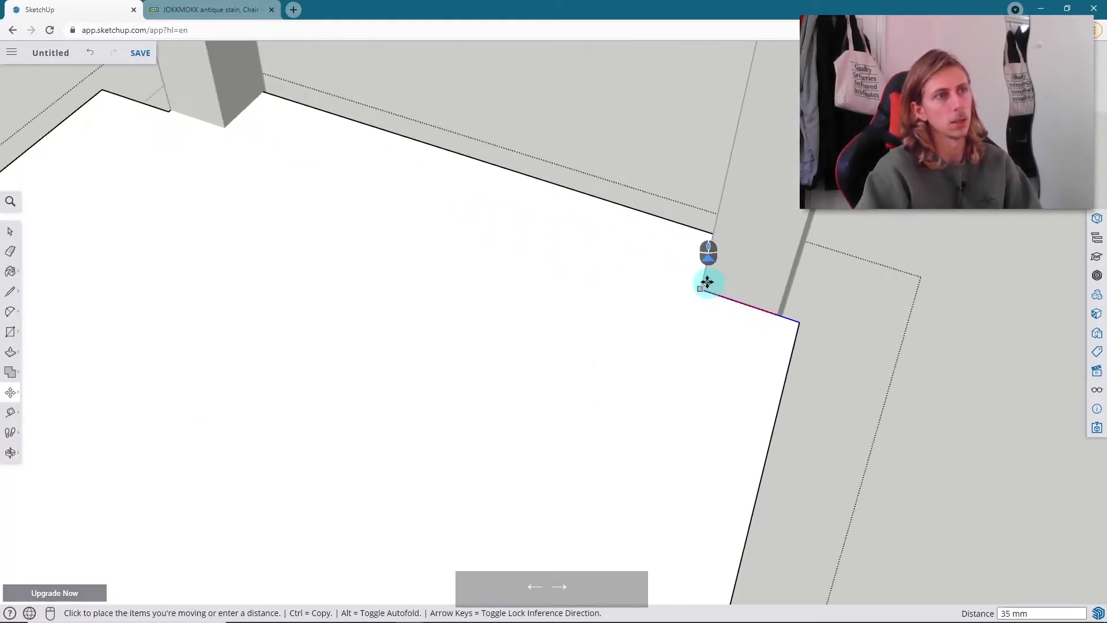
{"action": "scroll", "coordinate": [707, 283], "scroll_direction": "up", "scroll_amount": 3}
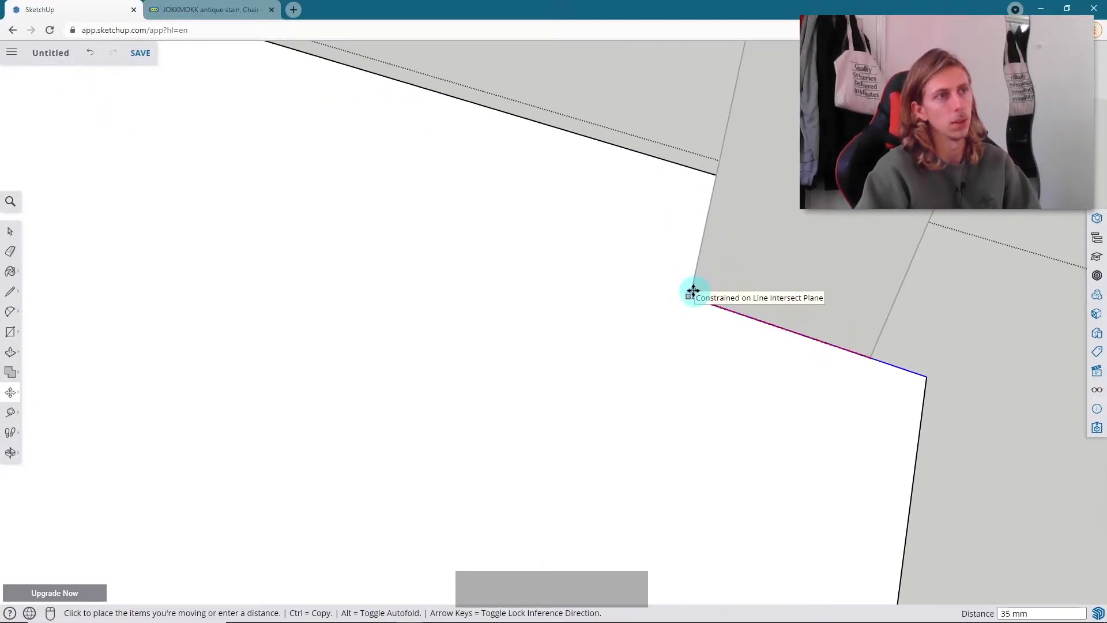
{"action": "left_click", "coordinate": [693, 291]}
- Select the seat's left notch geometry, move it inward to fit the left back leg, and leave seat editing
{"action": "scroll", "coordinate": [693, 292], "scroll_direction": "down", "scroll_amount": 8}
{"action": "key", "text": "space"}
{"action": "middle_click_drag", "start_coordinate": [838, 297], "coordinate": [791, 206]}
{"action": "left_click_drag", "start_coordinate": [343, 294], "coordinate": [539, 403]}
{"action": "middle_click_drag", "start_coordinate": [539, 403], "coordinate": [370, 230]}
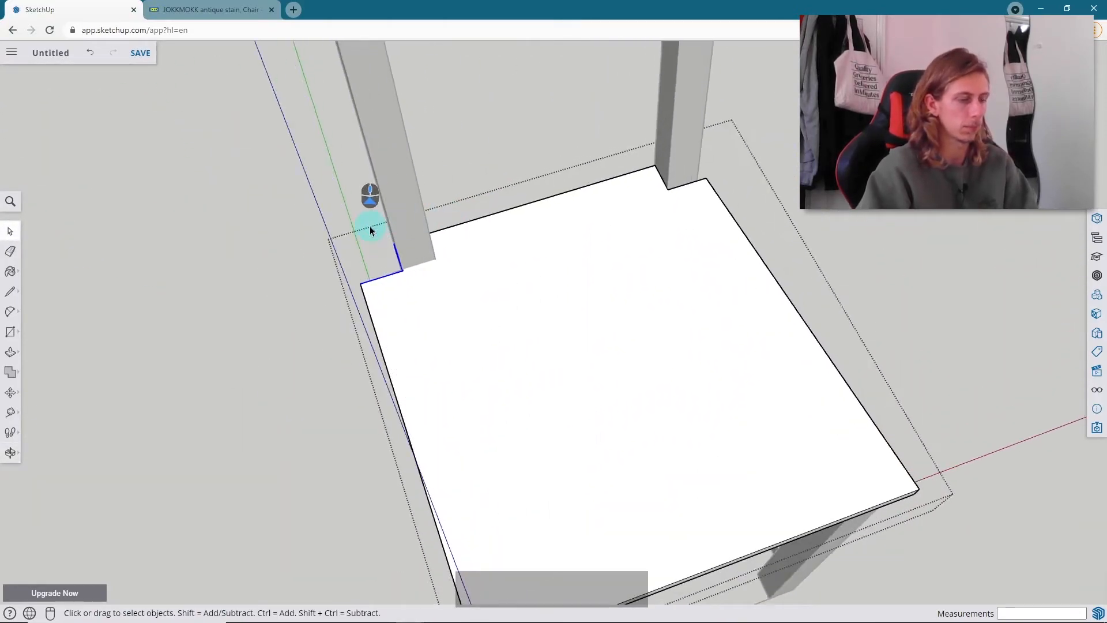
{"action": "scroll", "coordinate": [371, 229], "scroll_direction": "up", "scroll_amount": 3}
{"action": "key", "text": "m"}
{"action": "left_click_drag", "start_coordinate": [408, 282], "coordinate": [448, 268]}
{"action": "scroll", "coordinate": [447, 267], "scroll_direction": "down", "scroll_amount": 3}
{"action": "middle_click_drag", "start_coordinate": [686, 242], "coordinate": [566, 166]}
{"action": "key", "text": "space"}
{"action": "left_click", "coordinate": [737, 349]}
- Rotate the seat's side rail farther from the origin horizontally about its front inner corner so its rear end meets the moved back leg
{"action": "middle_click_drag", "start_coordinate": [737, 349], "coordinate": [610, 314]}
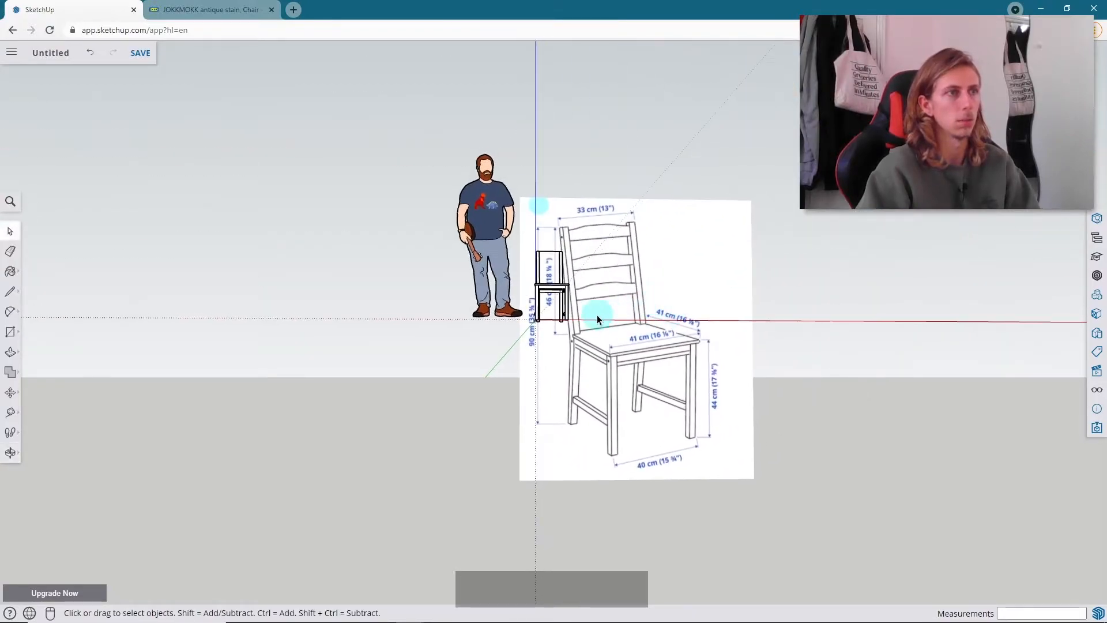
{"action": "scroll", "coordinate": [611, 314], "scroll_direction": "up", "scroll_amount": 10}
{"action": "middle_click_drag", "start_coordinate": [609, 269], "coordinate": [665, 243]}
{"action": "scroll", "coordinate": [663, 239], "scroll_direction": "up", "scroll_amount": 5}
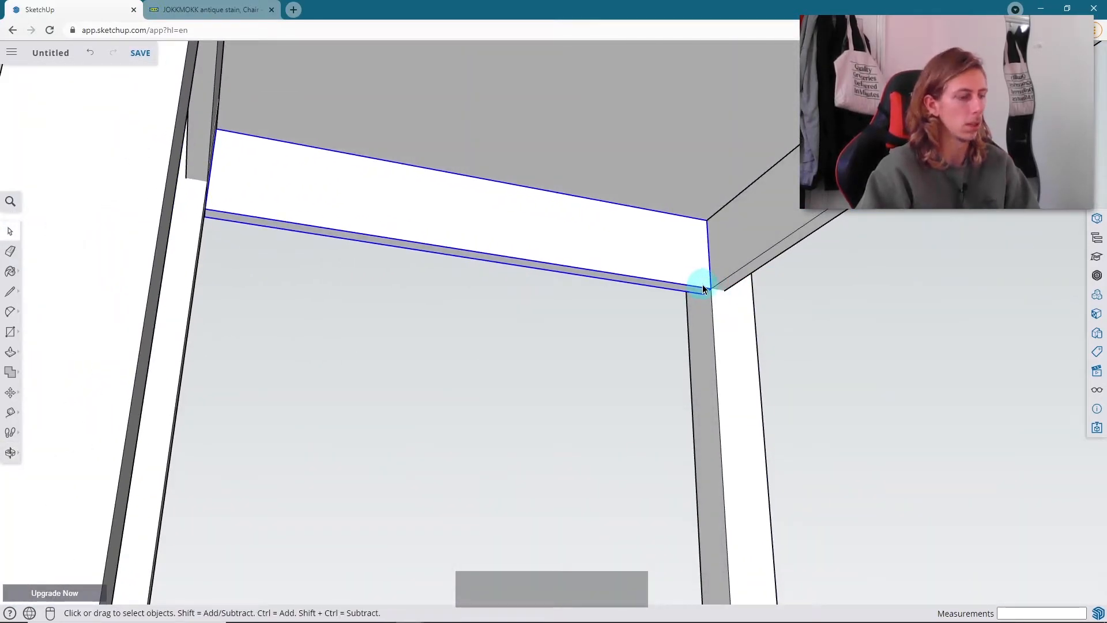
{"action": "key", "text": "q"}
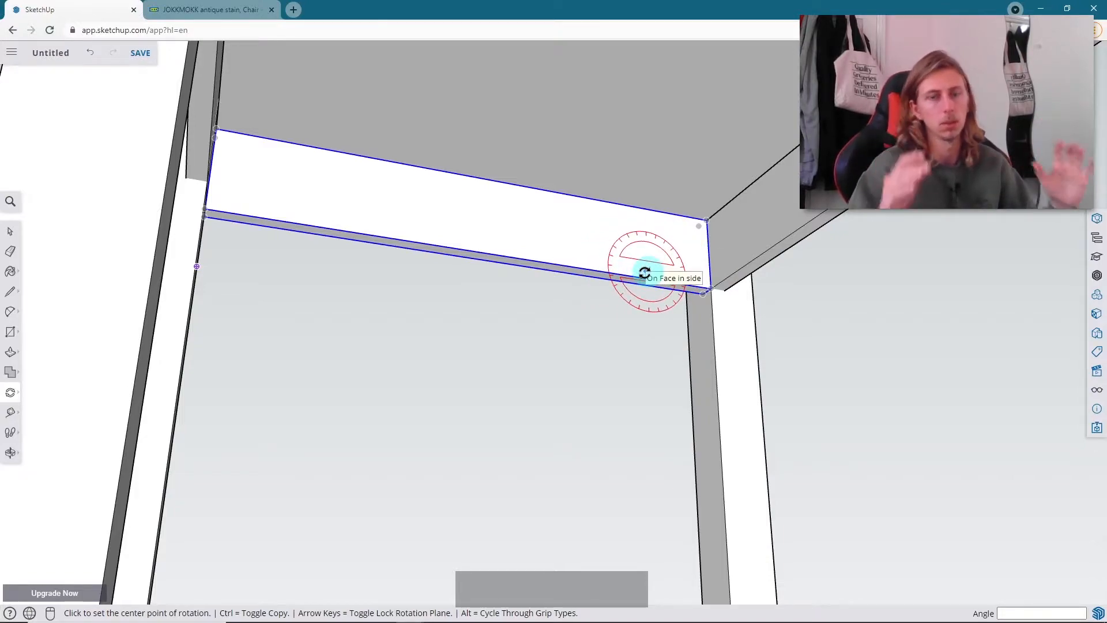
{"action": "scroll", "coordinate": [621, 264], "scroll_direction": "up", "scroll_amount": 3}
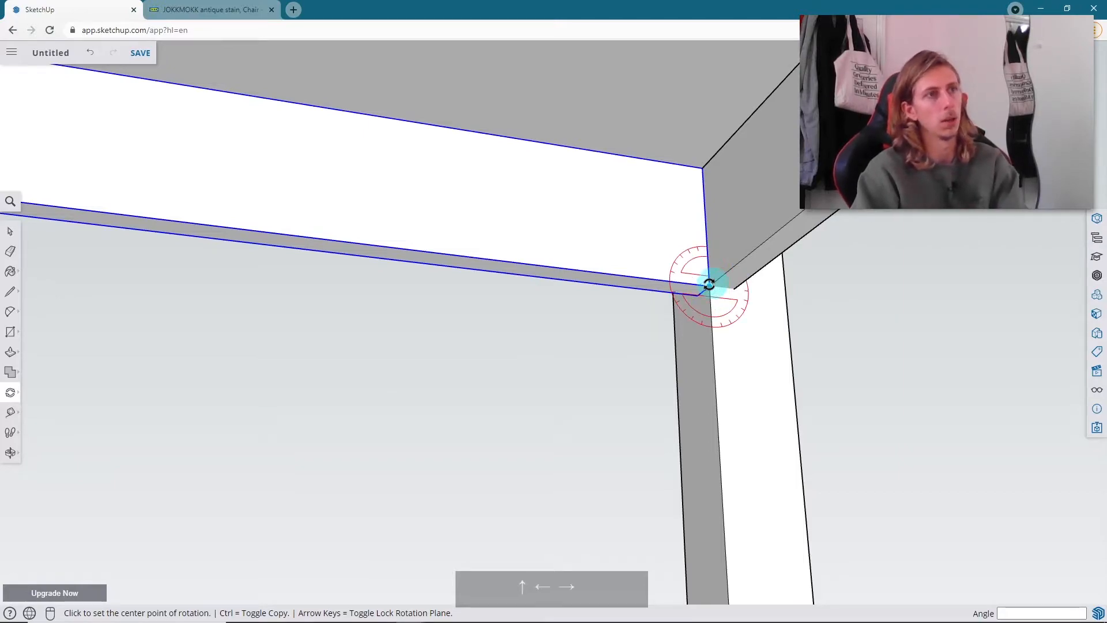
{"action": "key", "text": "Down"}
{"action": "key", "text": "Up"}
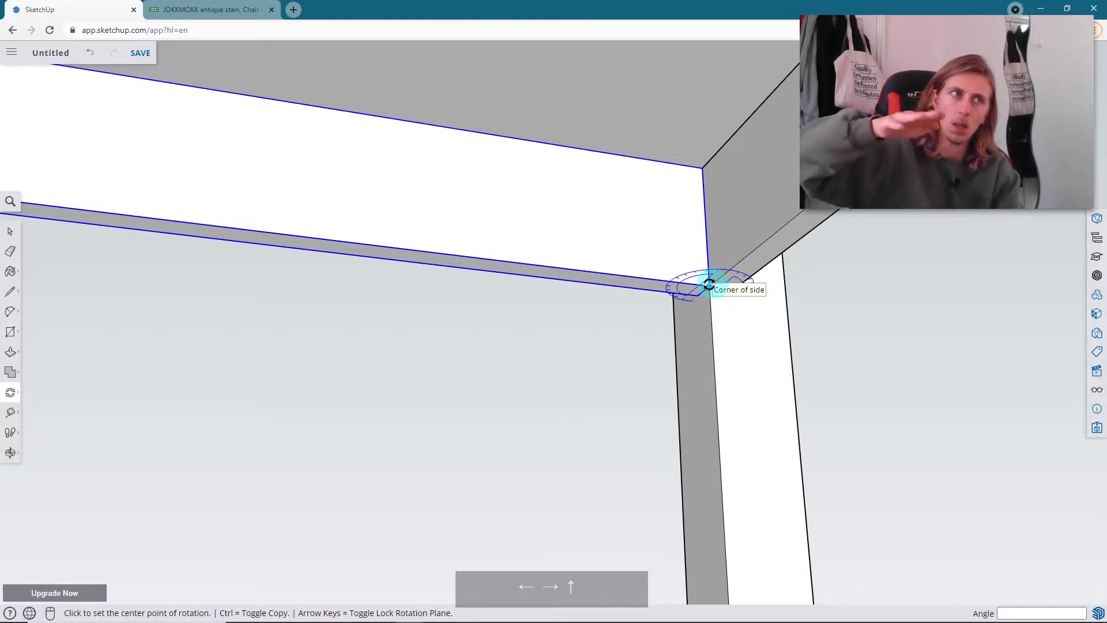
{"action": "key", "text": "Right"}
{"action": "key", "text": "Up"}
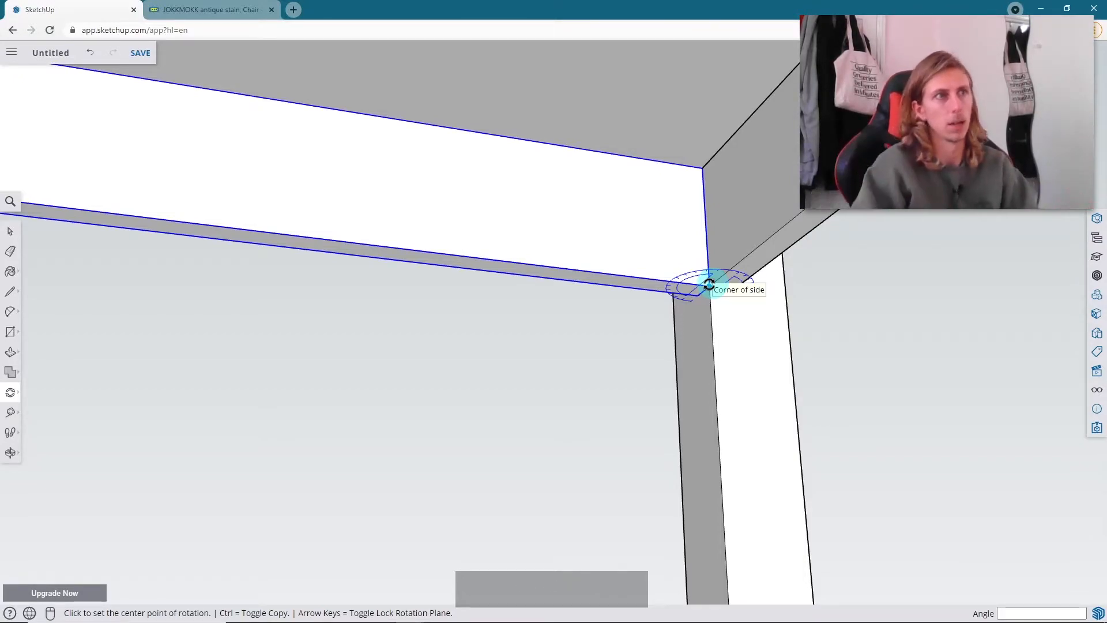
{"action": "left_click", "coordinate": [710, 285]}
{"action": "middle_click_drag", "start_coordinate": [719, 252], "coordinate": [168, 250]}
{"action": "scroll", "coordinate": [372, 218], "scroll_direction": "up", "scroll_amount": 3}
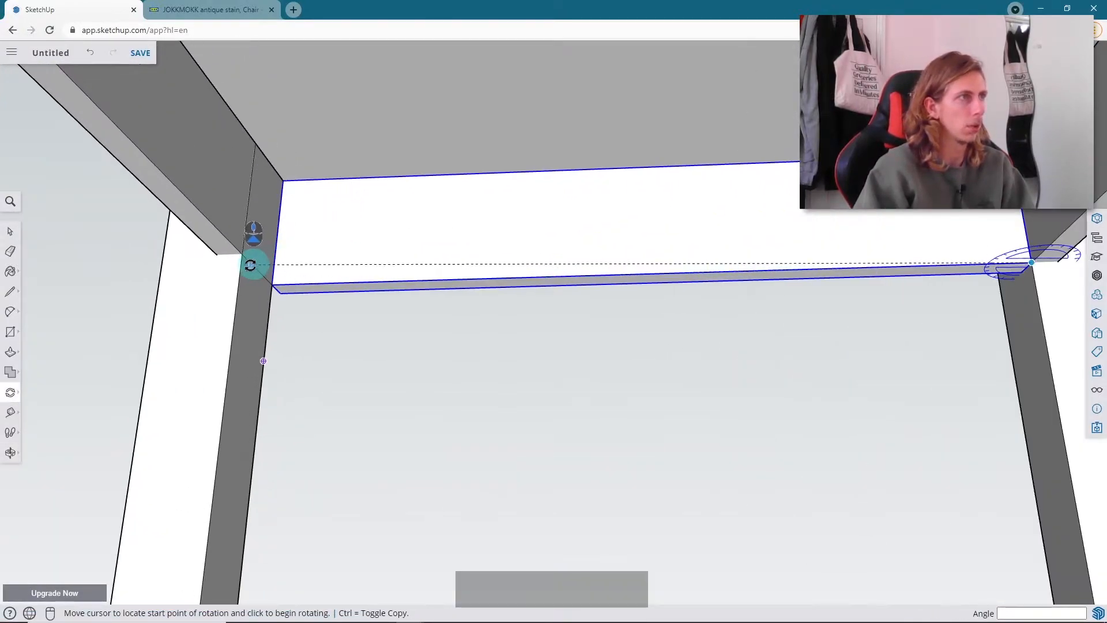
{"action": "left_click", "coordinate": [273, 284]}
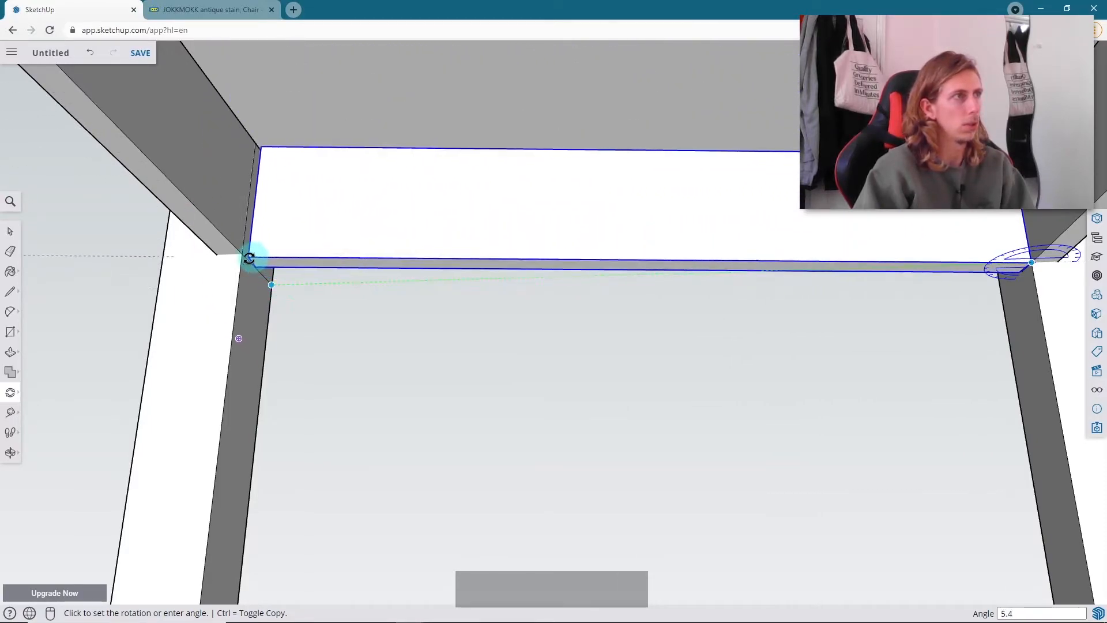
{"action": "scroll", "coordinate": [241, 248], "scroll_direction": "up", "scroll_amount": 3}
{"action": "scroll", "coordinate": [240, 262], "scroll_direction": "up", "scroll_amount": 3}
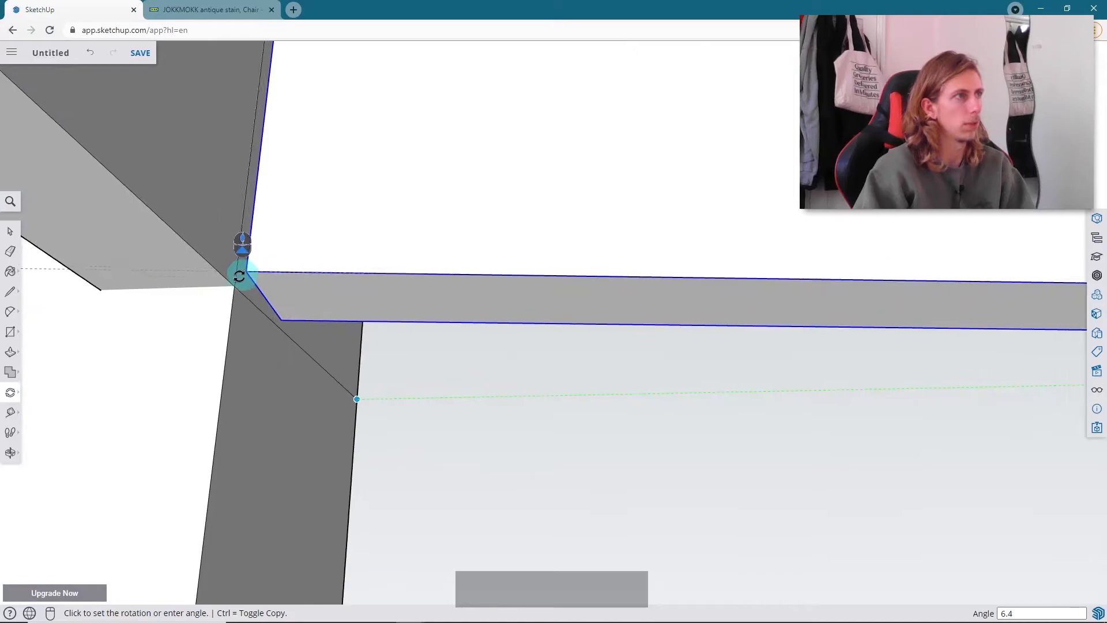
{"action": "left_click", "coordinate": [233, 288]}
{"action": "scroll", "coordinate": [267, 287], "scroll_direction": "down", "scroll_amount": 5}
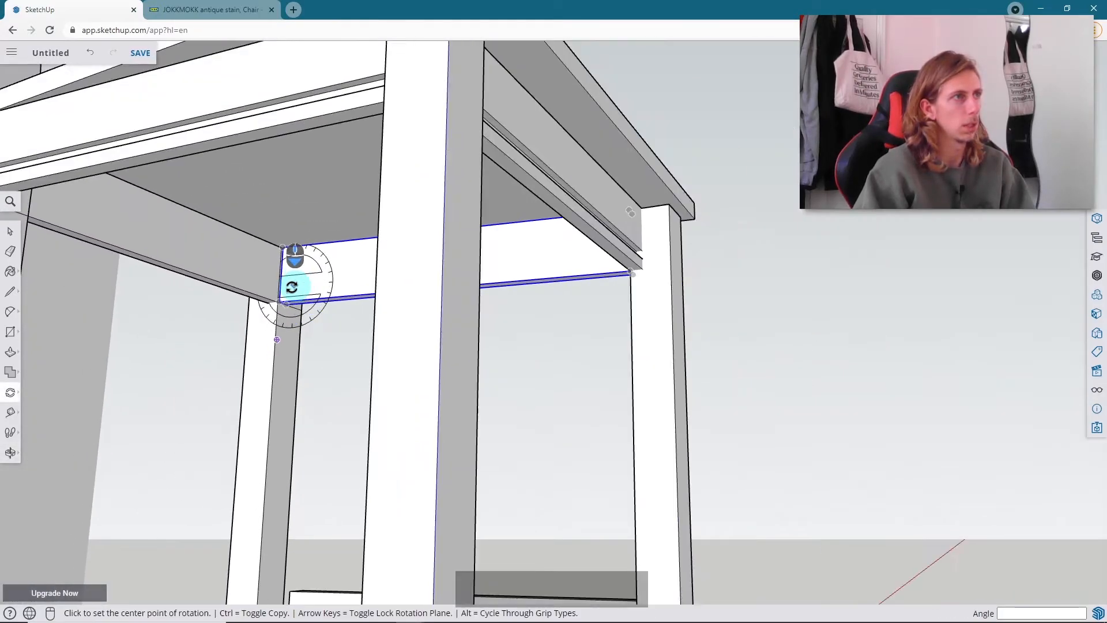
{"action": "middle_click_drag", "start_coordinate": [485, 287], "coordinate": [618, 265]}
{"action": "middle_click_drag", "start_coordinate": [408, 297], "coordinate": [831, 292]}
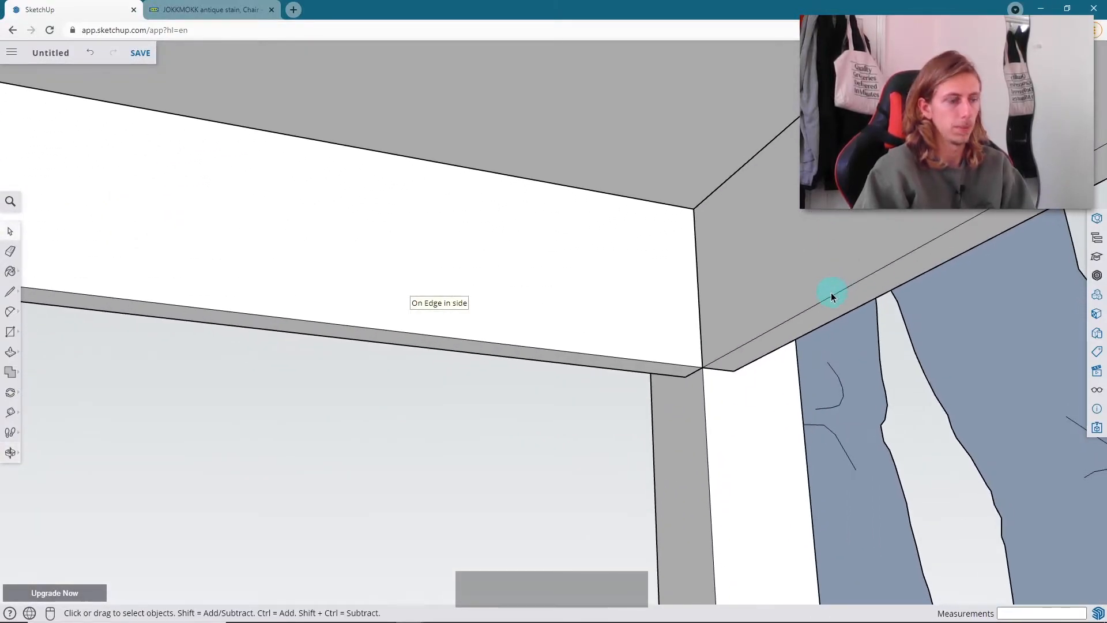
{"action": "key", "text": "q"}
{"action": "middle_click_drag", "start_coordinate": [774, 351], "coordinate": [871, 366]}
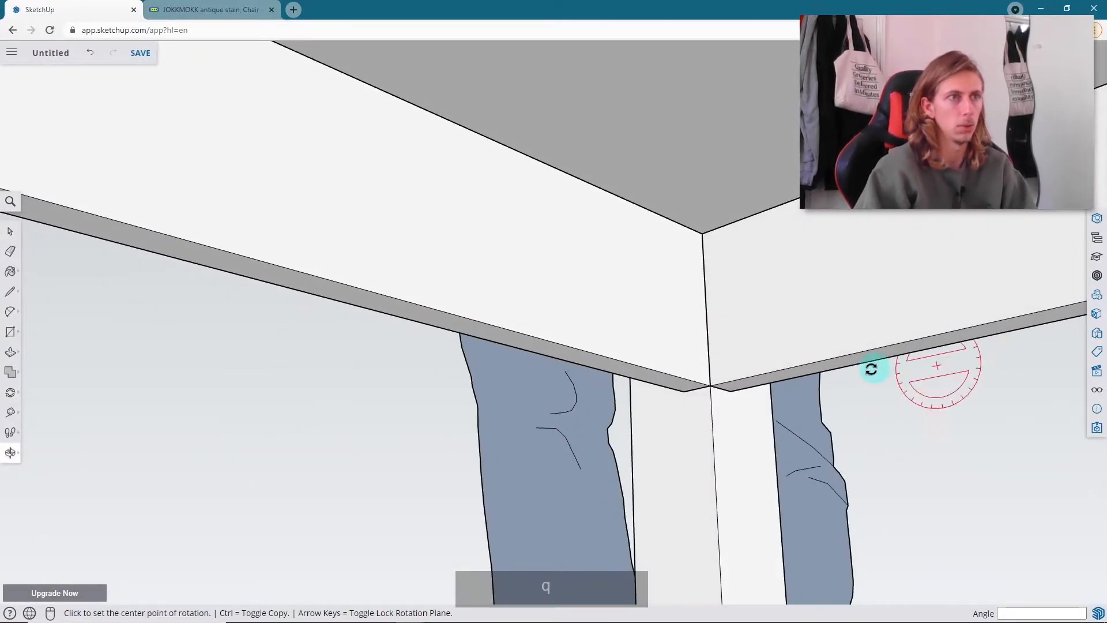
{"action": "left_click", "coordinate": [710, 387]}
{"action": "middle_click_drag", "start_coordinate": [709, 387], "coordinate": [959, 383]}
{"action": "key", "text": "space"}
{"action": "scroll", "coordinate": [757, 418], "scroll_direction": "down", "scroll_amount": 7}
{"action": "key", "text": "Escape"}
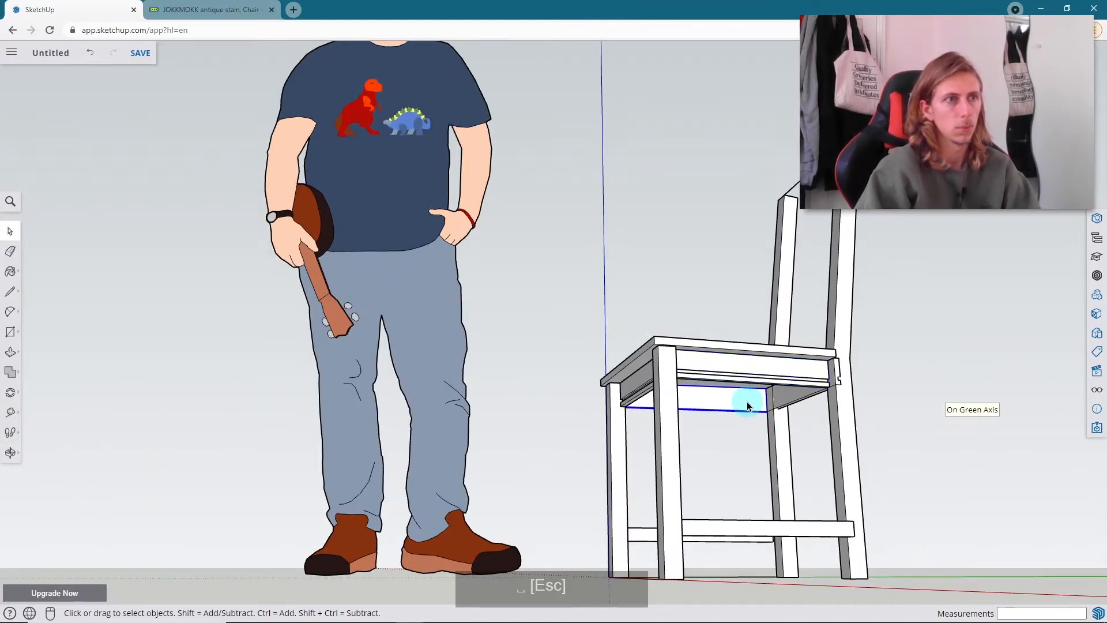
- Rotate the seat's side rail nearer the origin horizontally about its front corner so its rear end meets the moved back leg
{"action": "scroll", "coordinate": [747, 402], "scroll_direction": "up", "scroll_amount": 8}
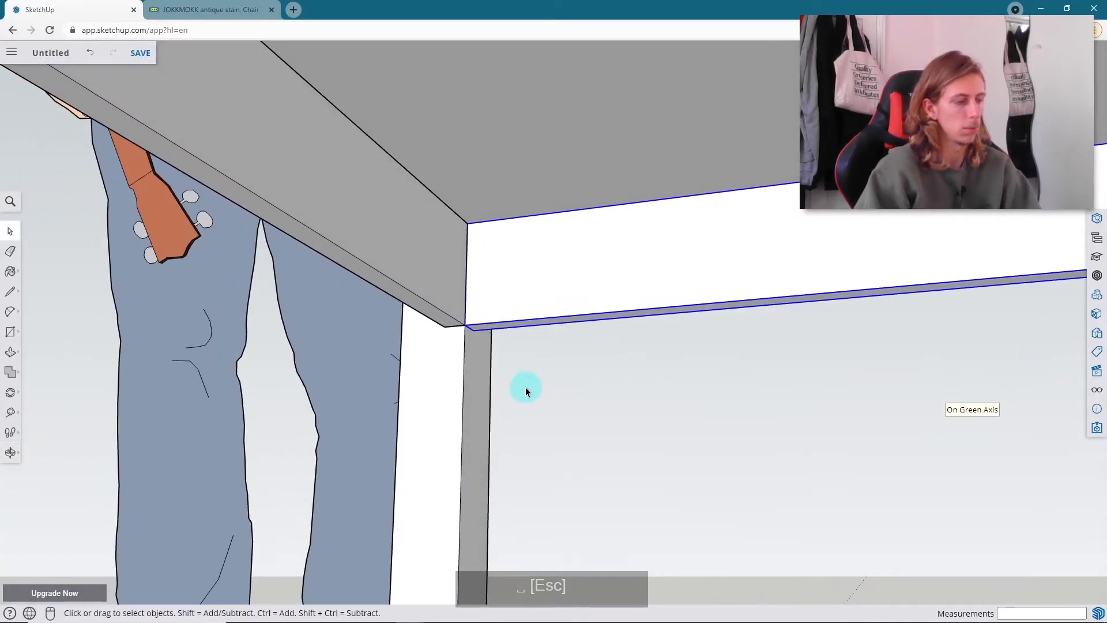
{"action": "key", "text": "q"}
{"action": "left_click", "coordinate": [462, 320]}
{"action": "middle_click_drag", "start_coordinate": [462, 320], "coordinate": [743, 333]}
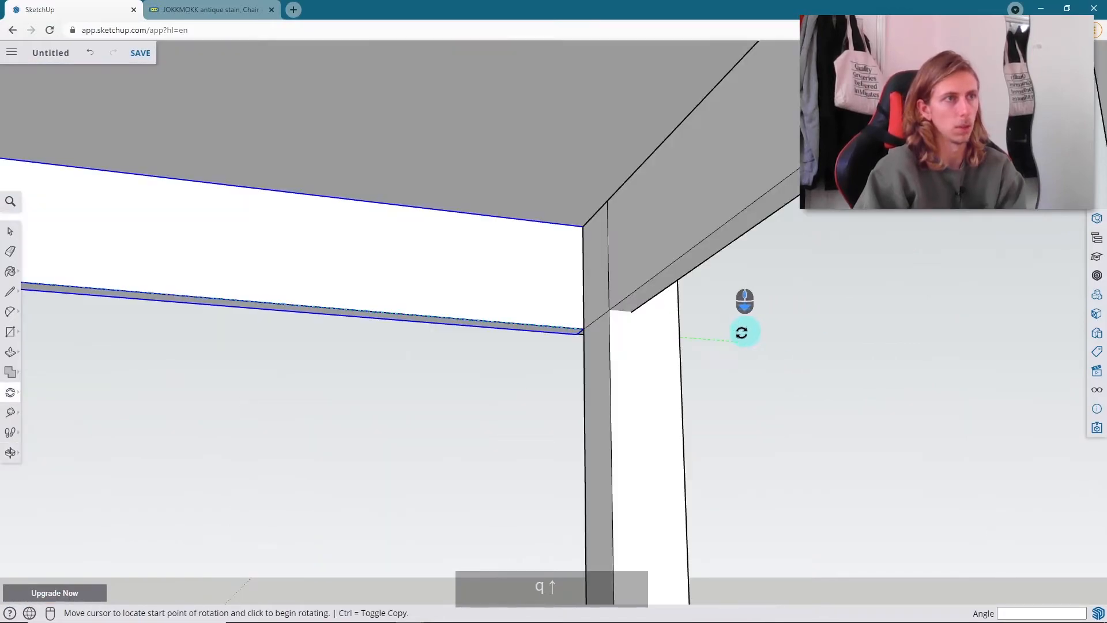
{"action": "left_click", "coordinate": [581, 327]}
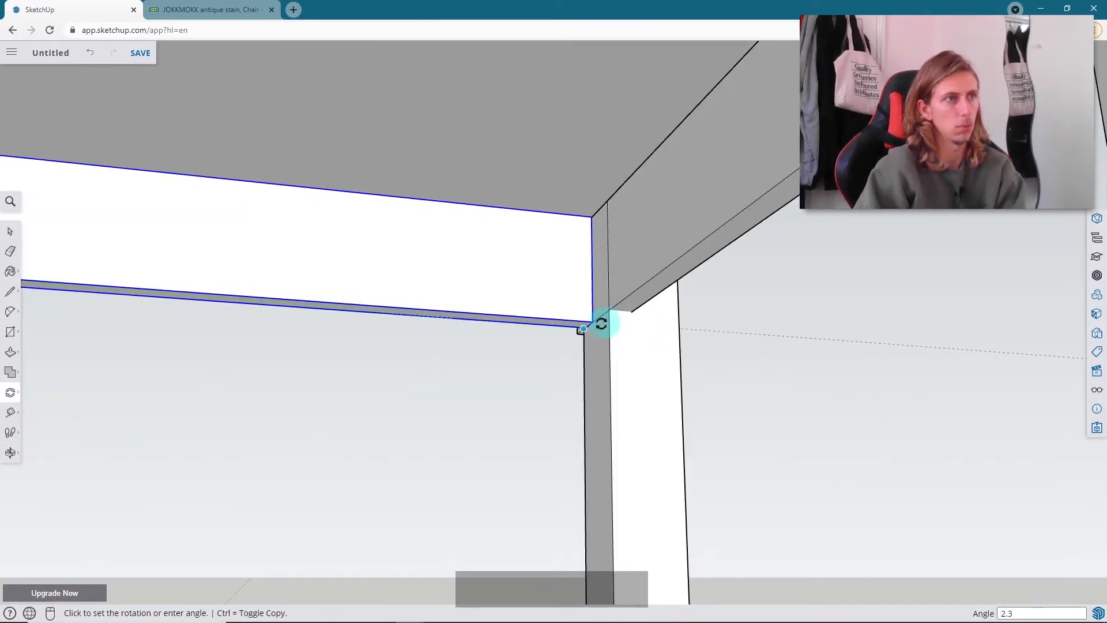
{"action": "left_click", "coordinate": [611, 312]}
{"action": "scroll", "coordinate": [615, 303], "scroll_direction": "down", "scroll_amount": 3}
{"action": "middle_click_drag", "start_coordinate": [615, 299], "coordinate": [734, 354]}
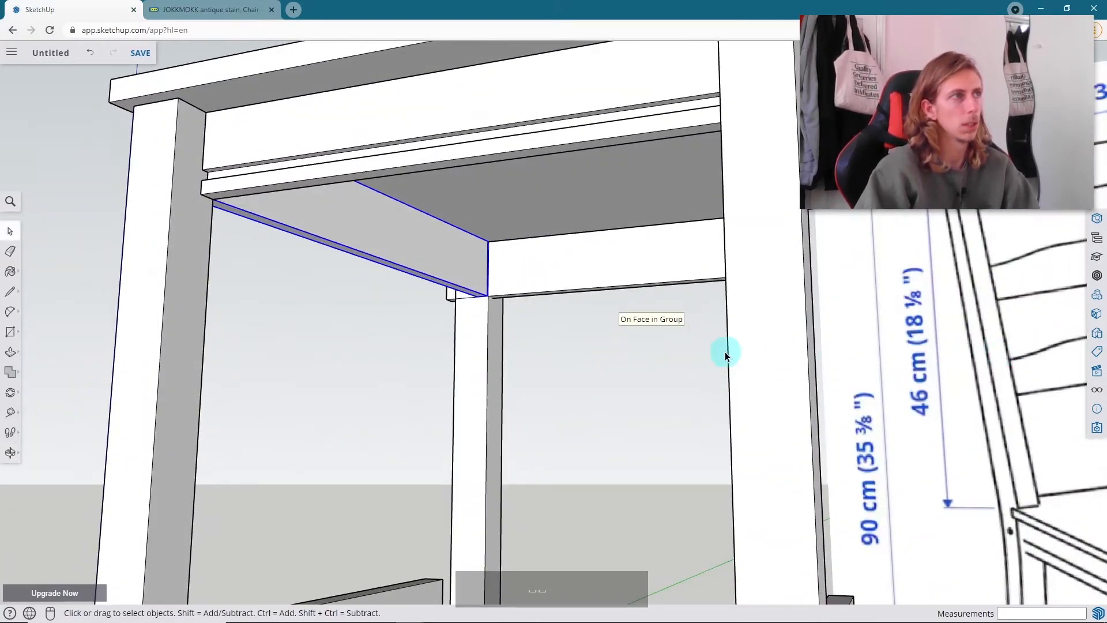
- Make the back rail under the seat a unique component, separate from the matching front rail
{"action": "key", "text": "Escape"}
{"action": "scroll", "coordinate": [631, 344], "scroll_direction": "down", "scroll_amount": 5}
{"action": "middle_click_drag", "start_coordinate": [631, 344], "coordinate": [1065, 406]}
{"action": "middle_click_drag", "start_coordinate": [646, 317], "coordinate": [548, 312]}
{"action": "scroll", "coordinate": [581, 303], "scroll_direction": "up", "scroll_amount": 3}
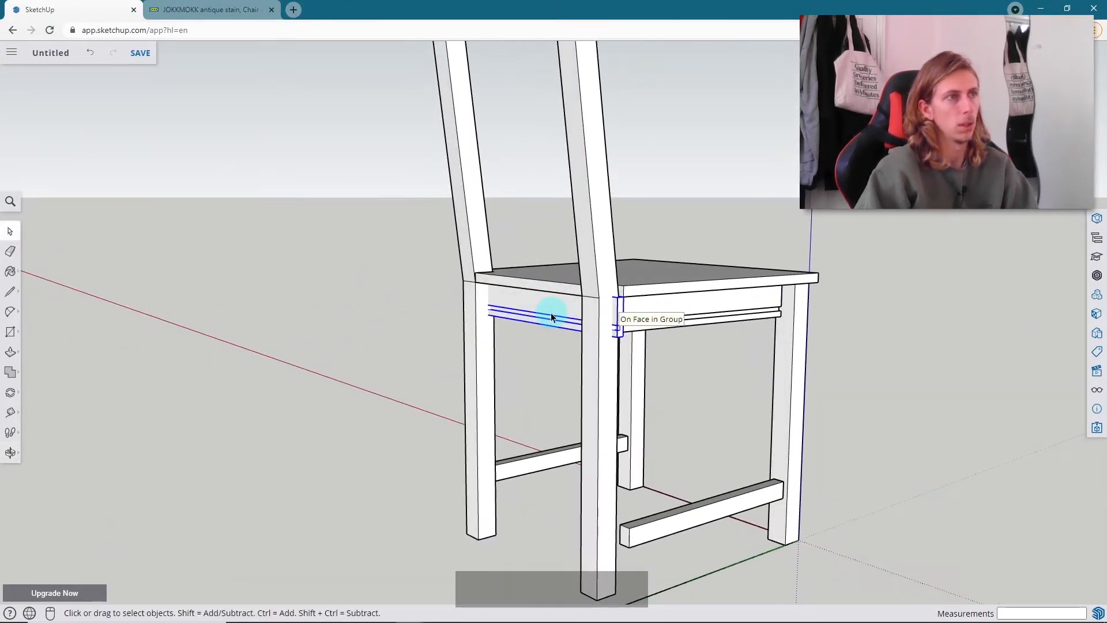
{"action": "scroll", "coordinate": [550, 313], "scroll_direction": "up", "scroll_amount": 1}
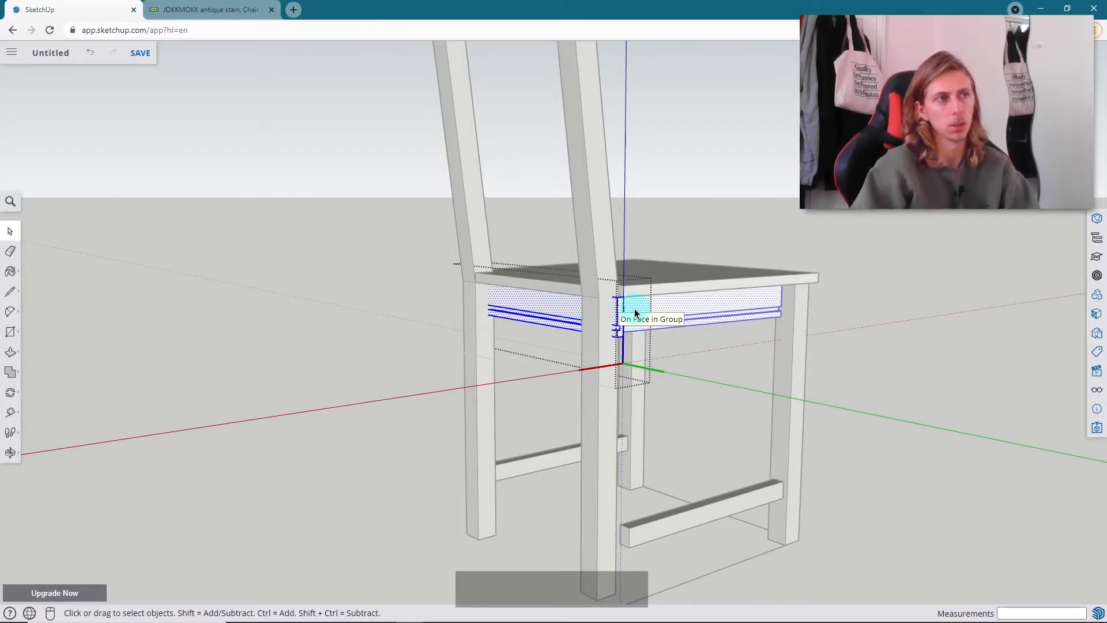
{"action": "key", "text": "Escape"}
{"action": "scroll", "coordinate": [562, 317], "scroll_direction": "up", "scroll_amount": 2}
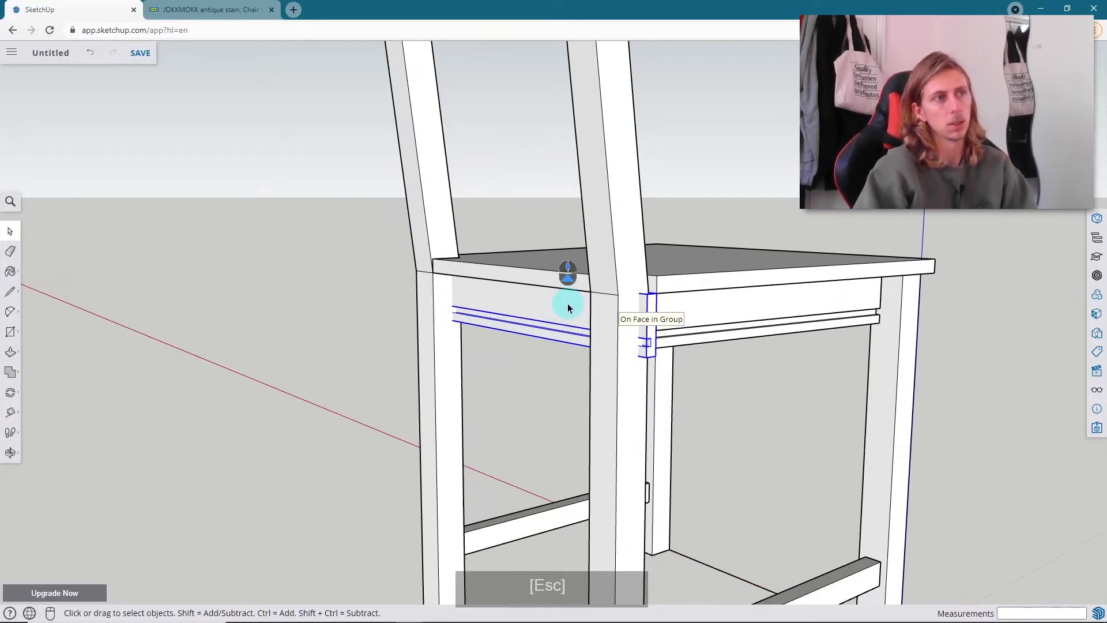
{"action": "right_click", "coordinate": [561, 312]}
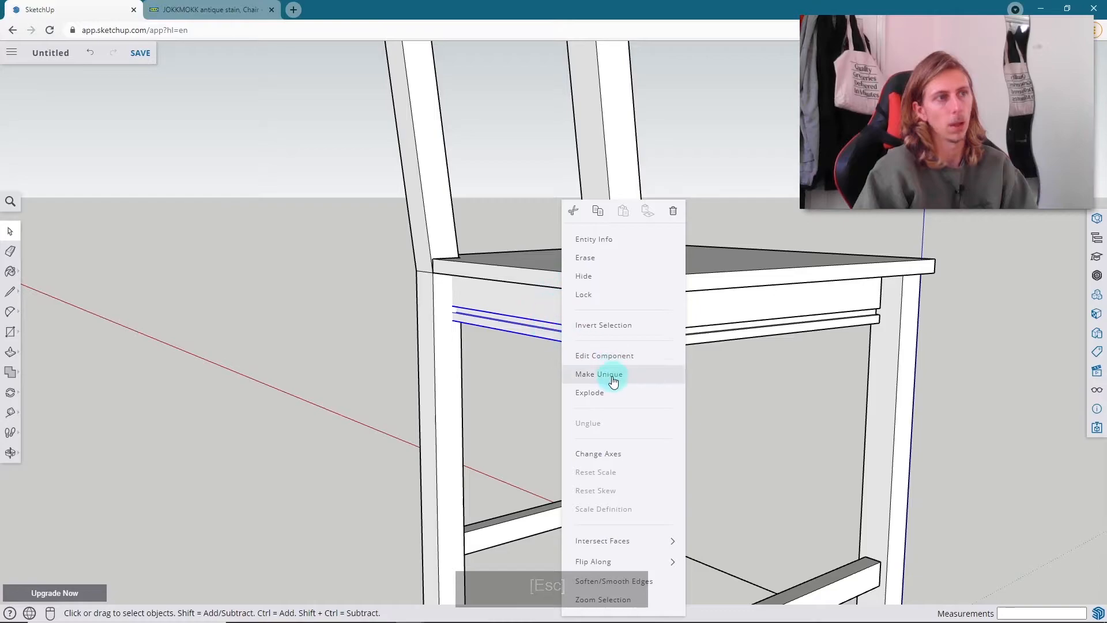
{"action": "left_click", "coordinate": [613, 376]}
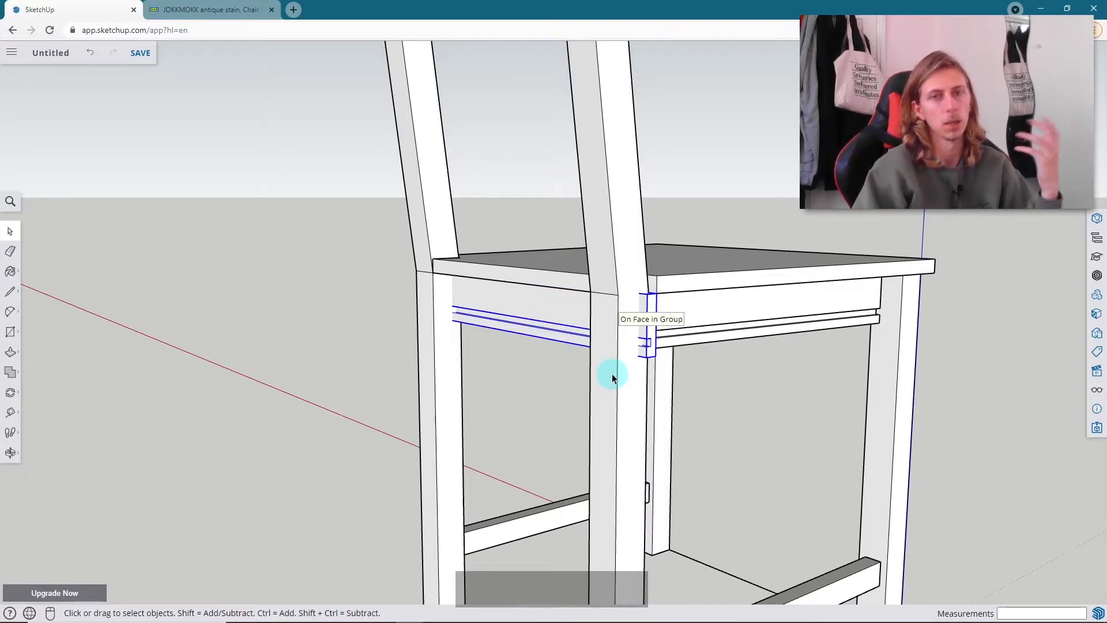
- Open the back rail for editing and push its protruding end nearer the origin back to the adjoining back leg
{"action": "double_click", "coordinate": [579, 319]}
{"action": "scroll", "coordinate": [641, 310], "scroll_direction": "up", "scroll_amount": 2}
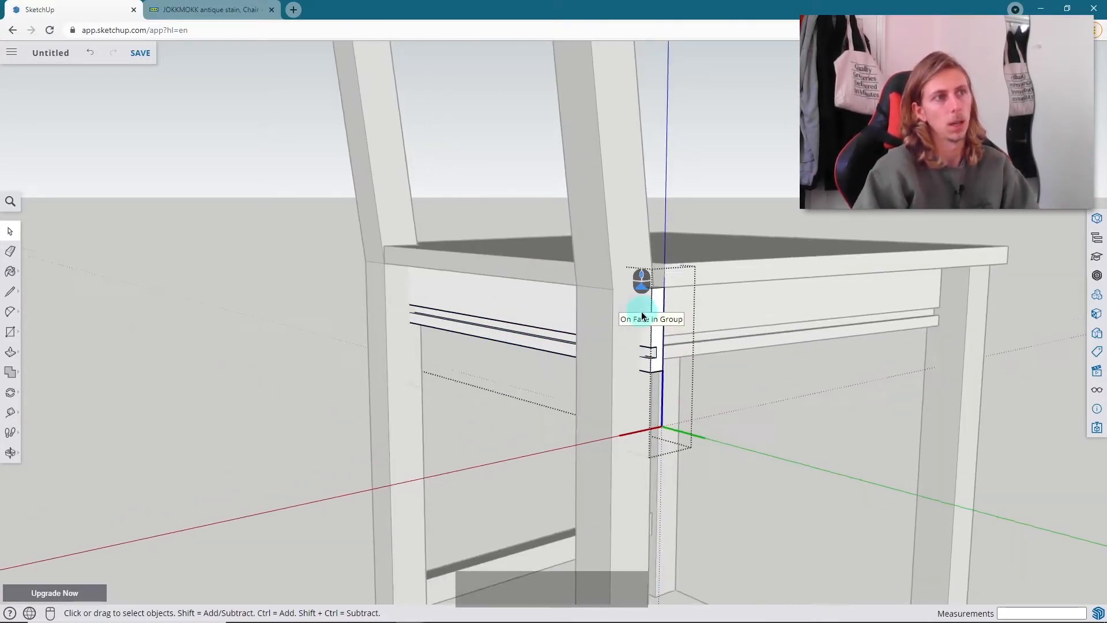
{"action": "key", "text": "p"}
{"action": "left_click", "coordinate": [658, 301]}
{"action": "middle_click_drag", "start_coordinate": [655, 302], "coordinate": [701, 341]}
{"action": "left_click", "coordinate": [814, 394]}
{"action": "key", "text": "space"}
{"action": "scroll", "coordinate": [699, 340], "scroll_direction": "up", "scroll_amount": 2}
{"action": "scroll", "coordinate": [673, 294], "scroll_direction": "up", "scroll_amount": 1}
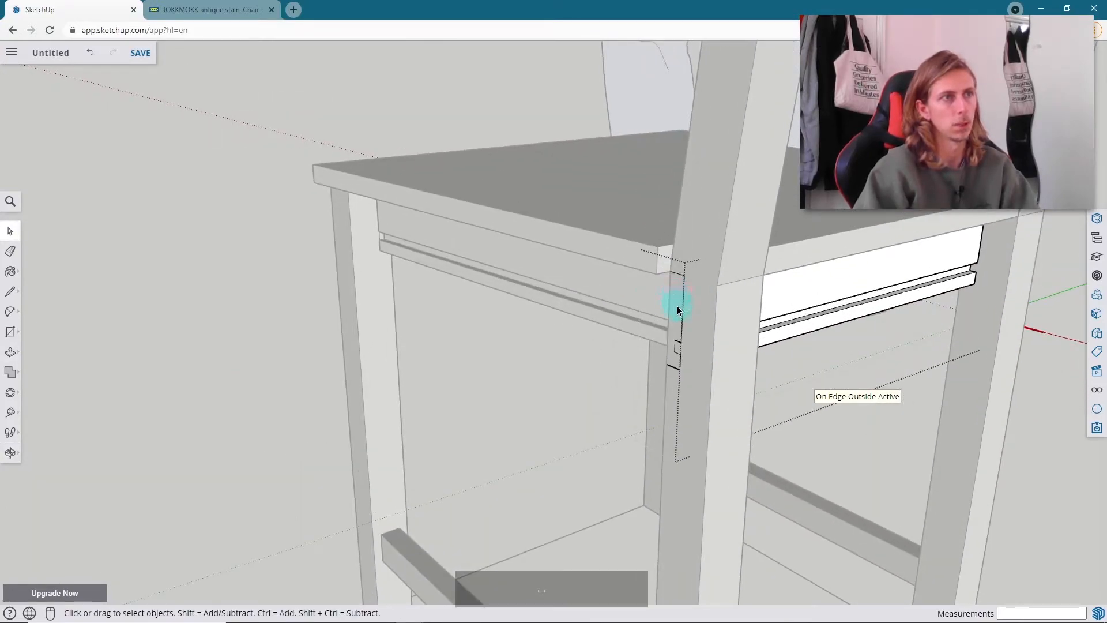
- Push the back rail's opposite end in to fit the other back leg and leave component editing
{"action": "key", "text": "p"}
{"action": "left_click", "coordinate": [675, 309]}
{"action": "middle_click_drag", "start_coordinate": [746, 309], "coordinate": [423, 413]}
{"action": "key", "text": "space"}
{"action": "key", "text": "Escape"}
{"action": "scroll", "coordinate": [519, 396], "scroll_direction": "down", "scroll_amount": 6}
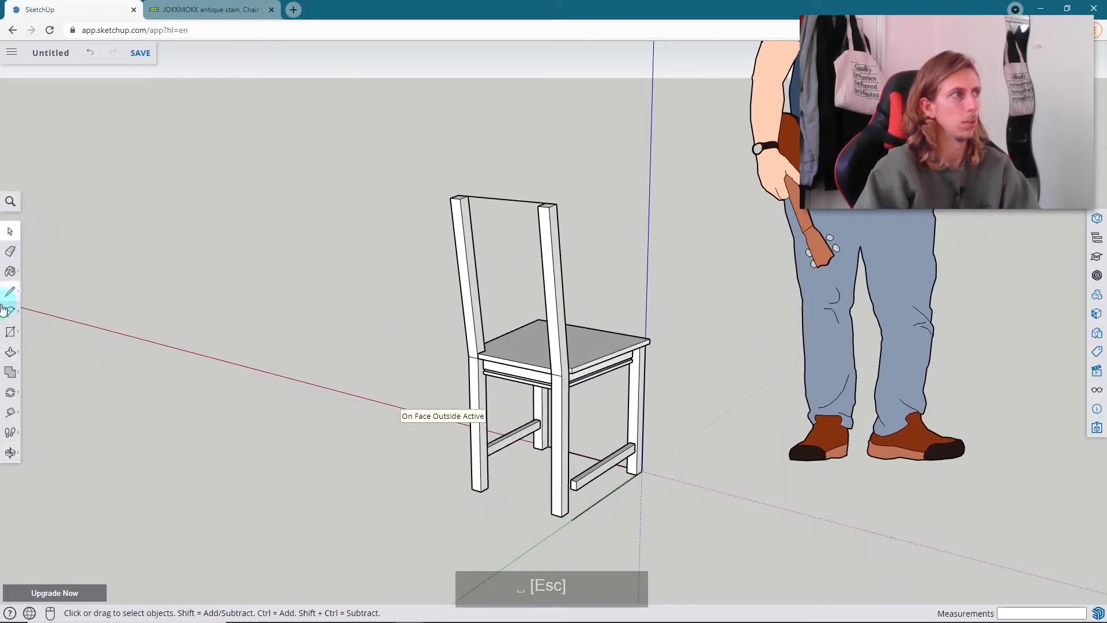
- Rotate the lower side rail farther from the origin horizontally about its front corner so its rear end meets the back leg
{"action": "middle_click_drag", "start_coordinate": [477, 277], "coordinate": [361, 470]}
{"action": "scroll", "coordinate": [524, 435], "scroll_direction": "up", "scroll_amount": 5}
{"action": "left_click", "coordinate": [354, 437]}
{"action": "scroll", "coordinate": [334, 433], "scroll_direction": "up", "scroll_amount": 3}
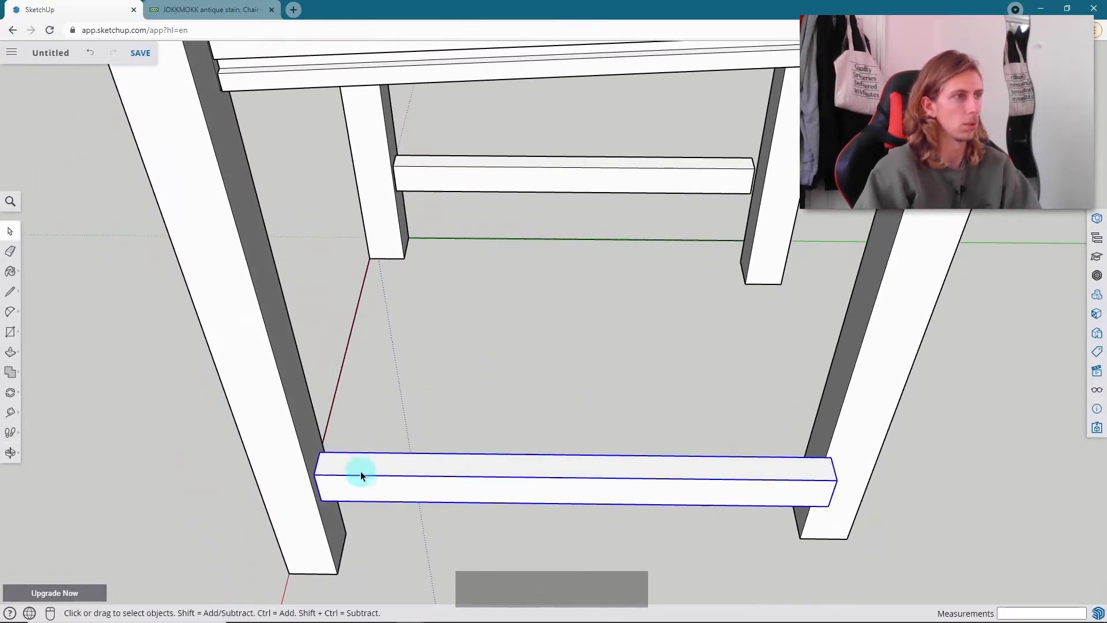
{"action": "key", "text": "q"}
{"action": "scroll", "coordinate": [329, 457], "scroll_direction": "up", "scroll_amount": 2}
{"action": "scroll", "coordinate": [328, 457], "scroll_direction": "up", "scroll_amount": 2}
{"action": "left_click", "coordinate": [313, 453]}
{"action": "scroll", "coordinate": [321, 447], "scroll_direction": "down", "scroll_amount": 3}
{"action": "middle_click_drag", "start_coordinate": [701, 403], "coordinate": [850, 376]}
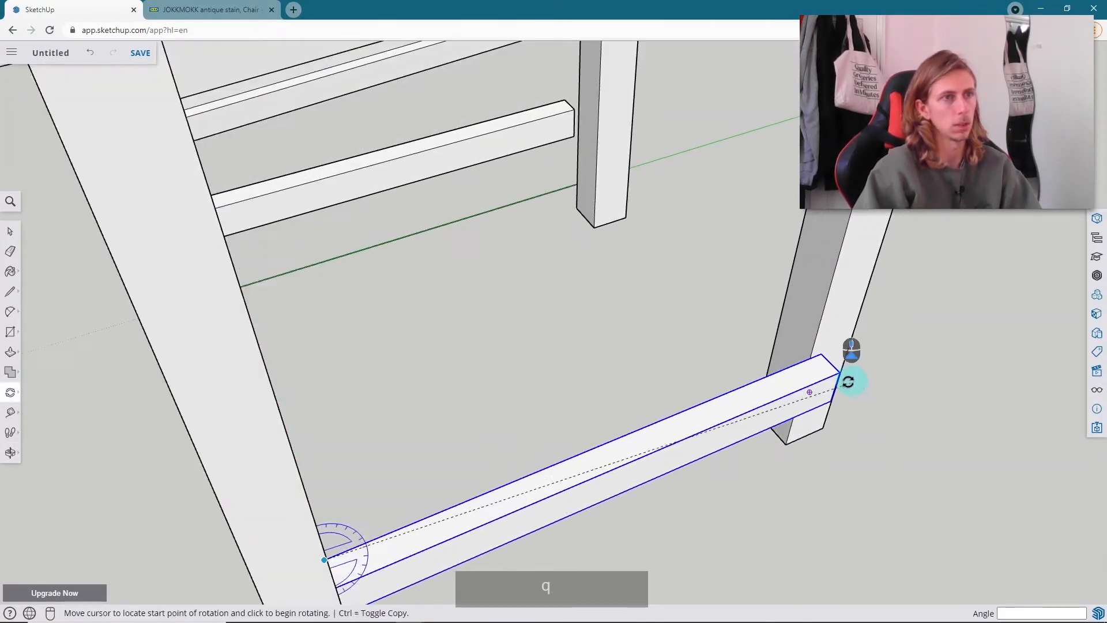
{"action": "left_click", "coordinate": [822, 356]}
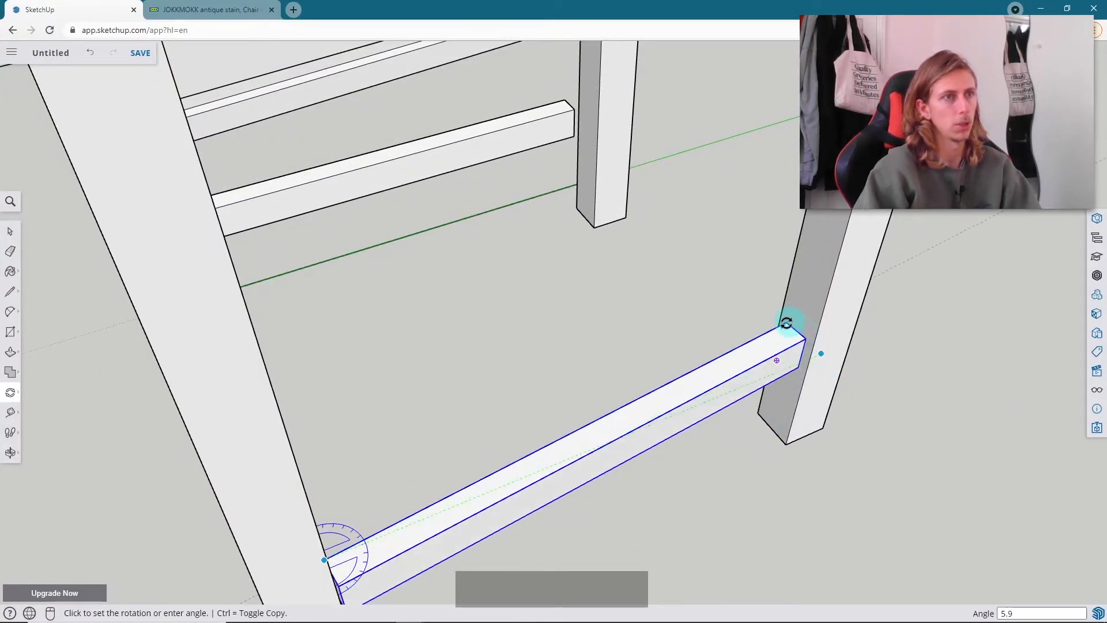
{"action": "left_click", "coordinate": [789, 322]}
{"action": "middle_click_drag", "start_coordinate": [664, 359], "coordinate": [969, 307]}
- Rotate the lower side rail nearer the origin horizontally about its front corner so its rear end meets the back leg
{"action": "scroll", "coordinate": [698, 313], "scroll_direction": "down", "scroll_amount": 3}
{"action": "middle_click_drag", "start_coordinate": [697, 313], "coordinate": [924, 320]}
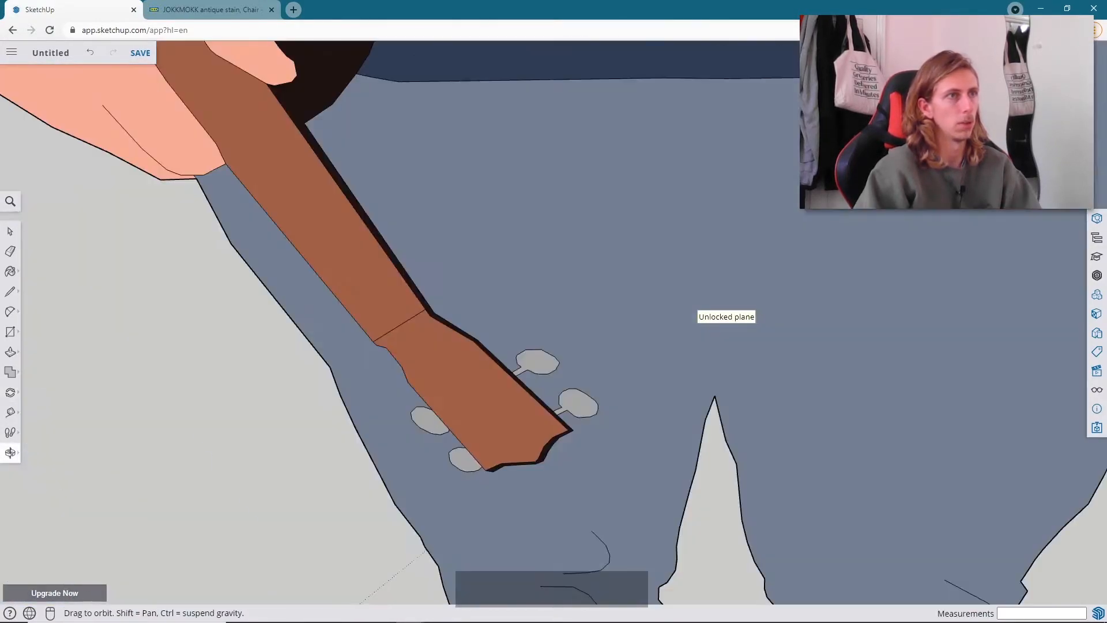
{"action": "middle_click_drag", "start_coordinate": [440, 282], "coordinate": [953, 314]}
{"action": "scroll", "coordinate": [327, 520], "scroll_direction": "up", "scroll_amount": 5}
{"action": "key", "text": "space"}
{"action": "left_click", "coordinate": [501, 450]}
{"action": "middle_click_drag", "start_coordinate": [581, 435], "coordinate": [726, 458]}
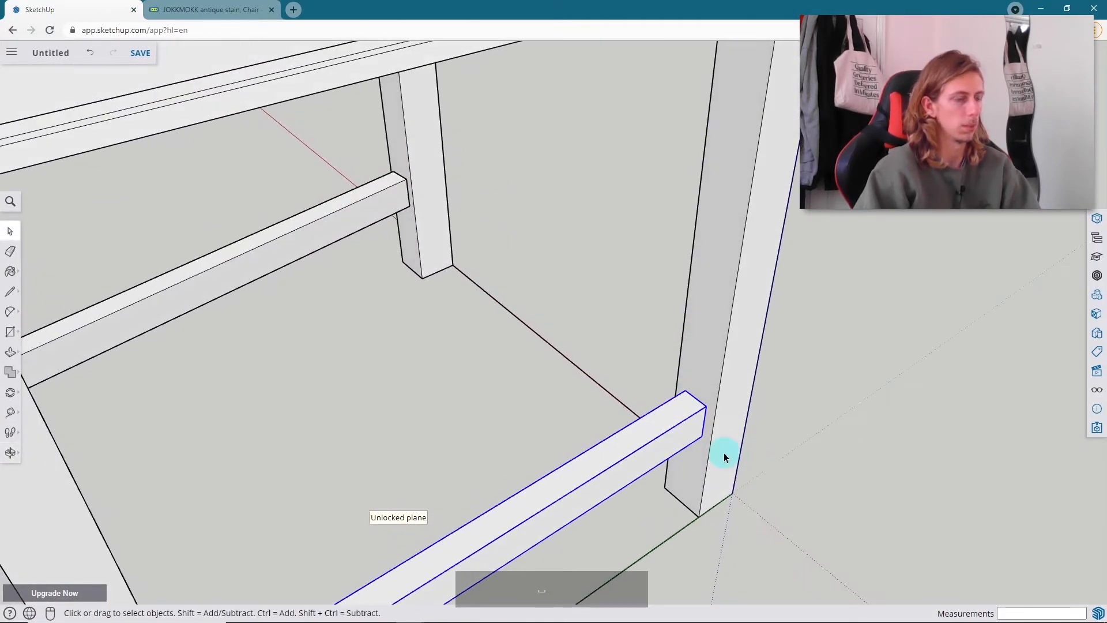
{"action": "key", "text": "q"}
{"action": "key", "text": "Up"}
{"action": "left_click", "coordinate": [687, 390]}
{"action": "scroll", "coordinate": [667, 393], "scroll_direction": "down", "scroll_amount": 5}
{"action": "middle_click_drag", "start_coordinate": [655, 393], "coordinate": [185, 369]}
{"action": "scroll", "coordinate": [434, 456], "scroll_direction": "up", "scroll_amount": 5}
{"action": "left_click", "coordinate": [455, 459]}
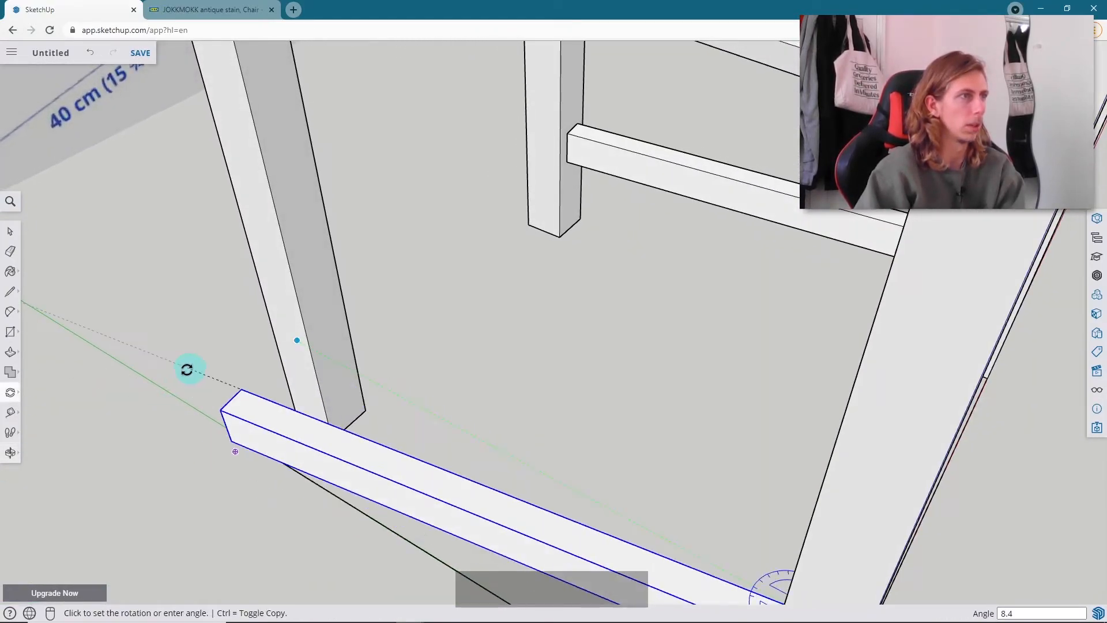
{"action": "left_click", "coordinate": [304, 297]}
{"action": "middle_click_drag", "start_coordinate": [334, 305], "coordinate": [156, 230]}
{"action": "key", "text": "space"}
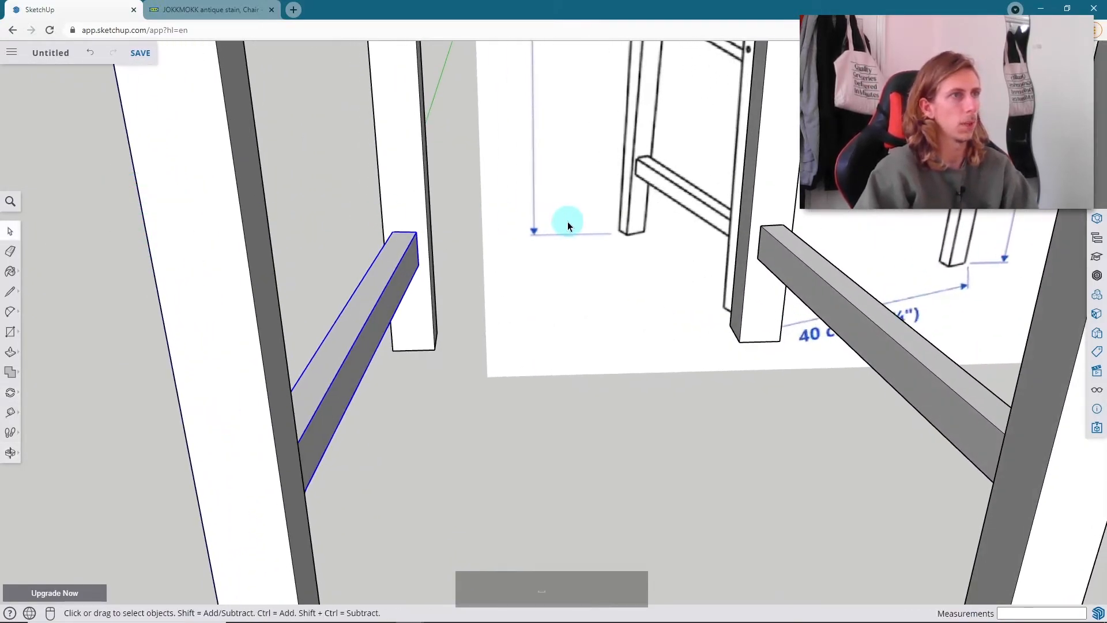
{"action": "scroll", "coordinate": [559, 237], "scroll_direction": "down", "scroll_amount": 5}
{"action": "scroll", "coordinate": [564, 230], "scroll_direction": "up", "scroll_amount": 4}
{"action": "middle_click_drag", "start_coordinate": [564, 229], "coordinate": [570, 221]}
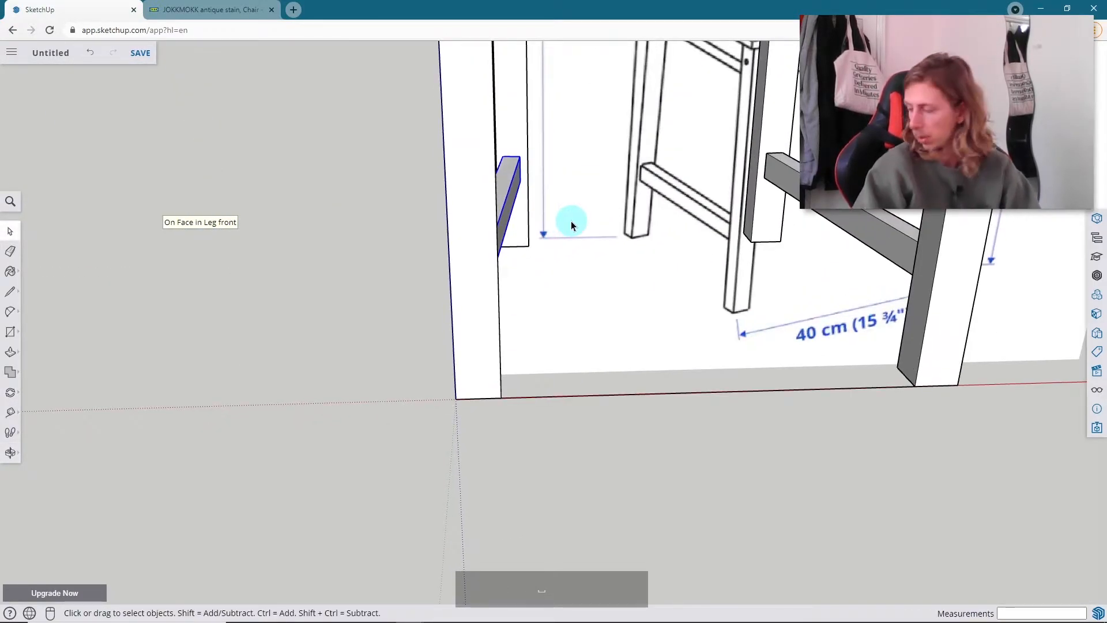
{"action": "scroll", "coordinate": [572, 220], "scroll_direction": "down", "scroll_amount": 5}
{"action": "middle_click_drag", "start_coordinate": [617, 191], "coordinate": [486, 217]}
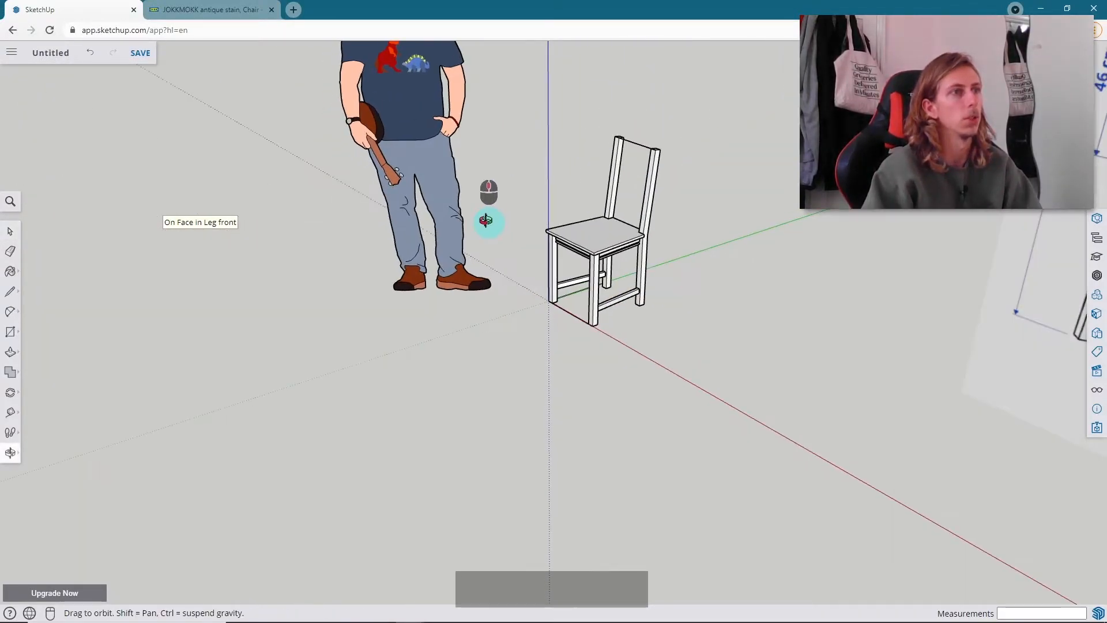
{"action": "scroll", "coordinate": [569, 305], "scroll_direction": "up", "scroll_amount": 5}
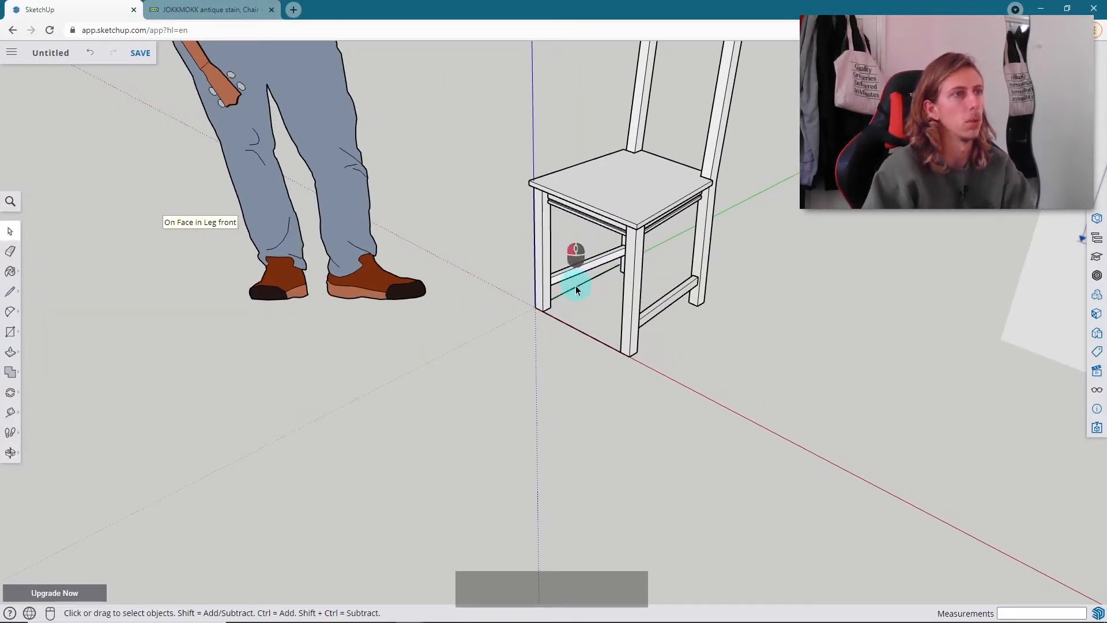
- Erase the leftover geometry beside the lower side rails
{"action": "key", "text": "Delete"}
{"action": "middle_click_drag", "start_coordinate": [563, 316], "coordinate": [601, 331]}
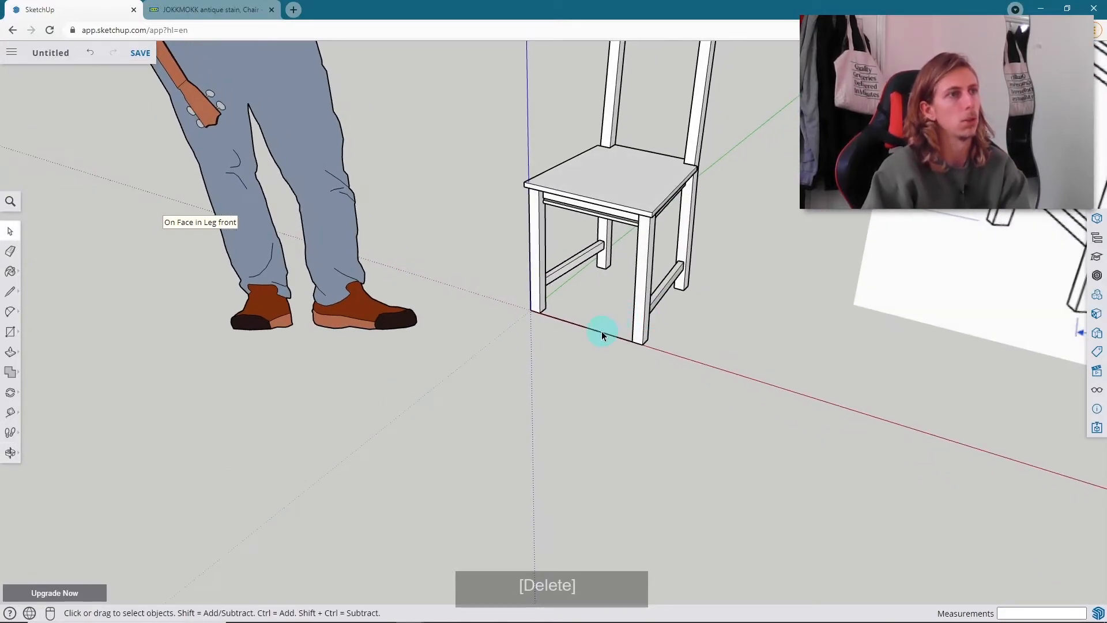
{"action": "key", "text": "Delete"}
- Compare the chair model with the dimensioned reference and examine the backrest slats in the IKEA product photo
{"action": "scroll", "coordinate": [577, 331], "scroll_direction": "down", "scroll_amount": 5}
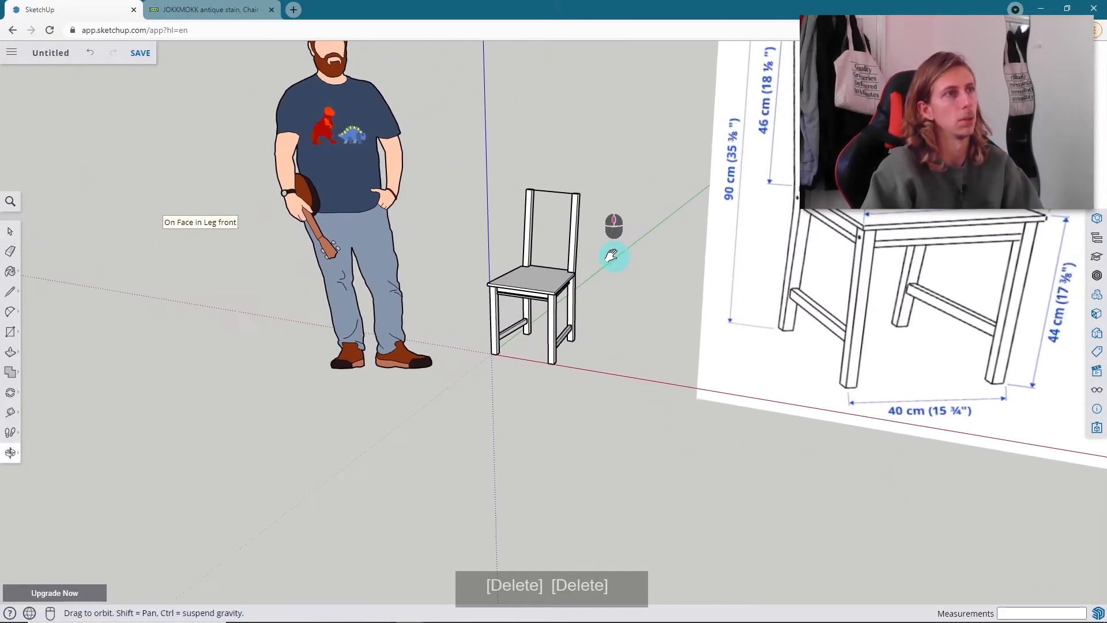
{"action": "scroll", "coordinate": [388, 235], "scroll_direction": "up", "scroll_amount": 3}
{"action": "scroll", "coordinate": [566, 248], "scroll_direction": "down", "scroll_amount": 2}
{"action": "scroll", "coordinate": [648, 248], "scroll_direction": "up", "scroll_amount": 2}
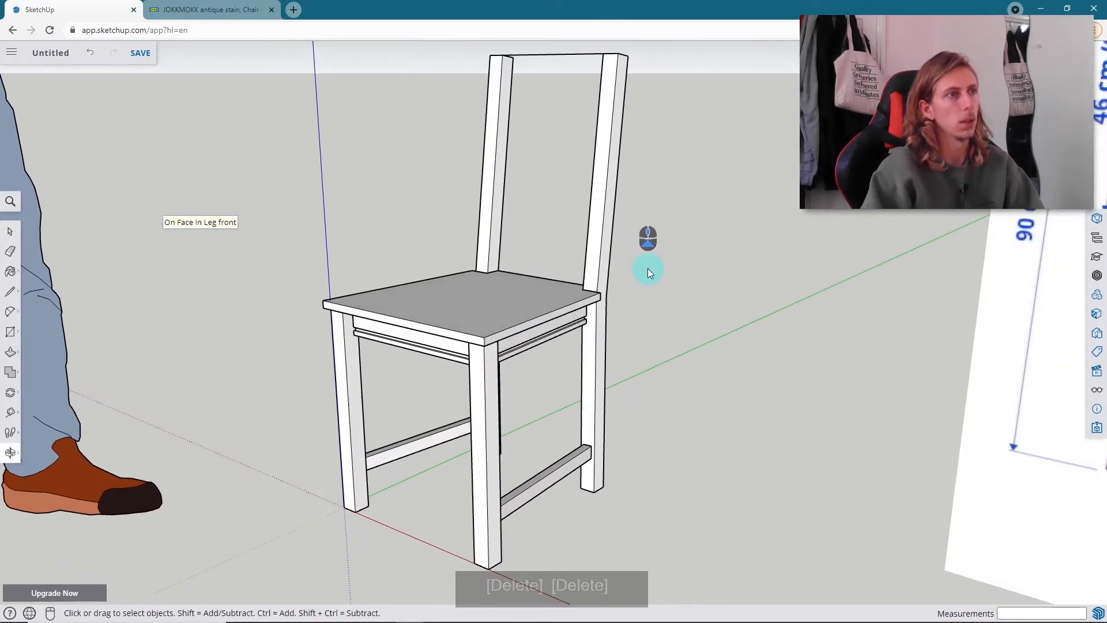
{"action": "scroll", "coordinate": [528, 287], "scroll_direction": "down", "scroll_amount": 3}
{"action": "scroll", "coordinate": [528, 287], "scroll_direction": "down", "scroll_amount": 3}
{"action": "scroll", "coordinate": [791, 248], "scroll_direction": "up", "scroll_amount": 4}
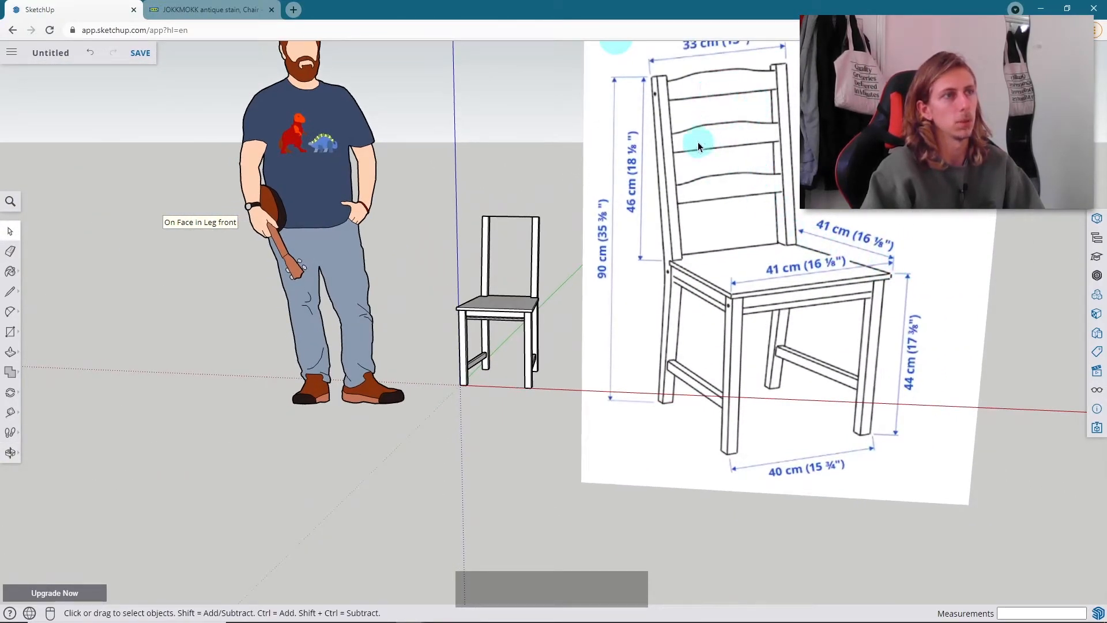
{"action": "middle_click_drag", "start_coordinate": [511, 262], "coordinate": [403, 309]}
{"action": "scroll", "coordinate": [552, 275], "scroll_direction": "up", "scroll_amount": 3}
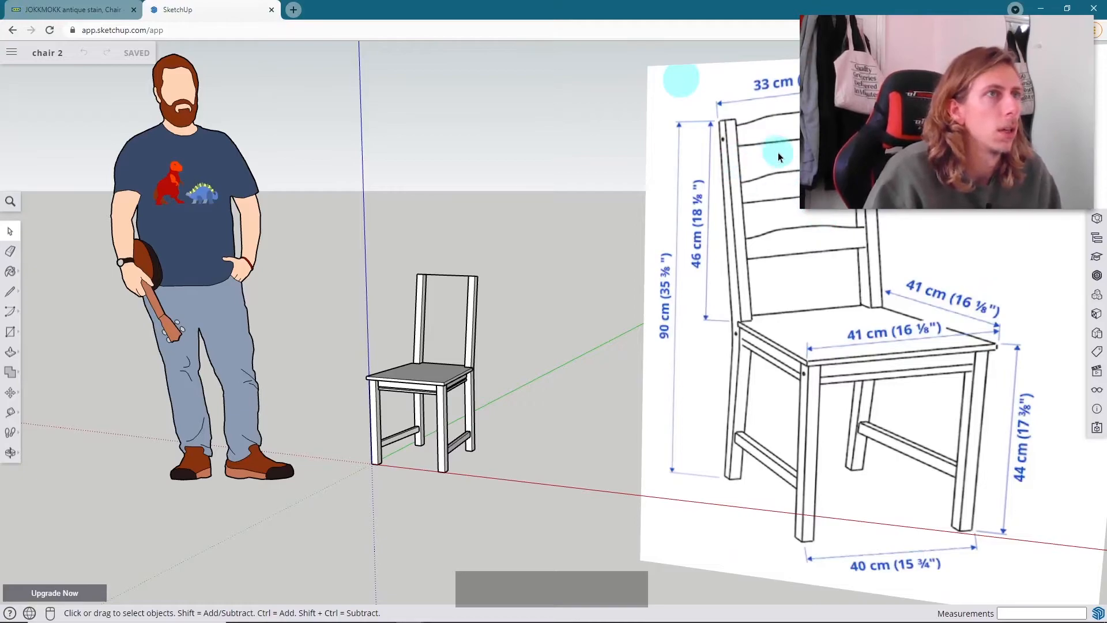
{"action": "middle_click_drag", "start_coordinate": [807, 171], "coordinate": [871, 191]}
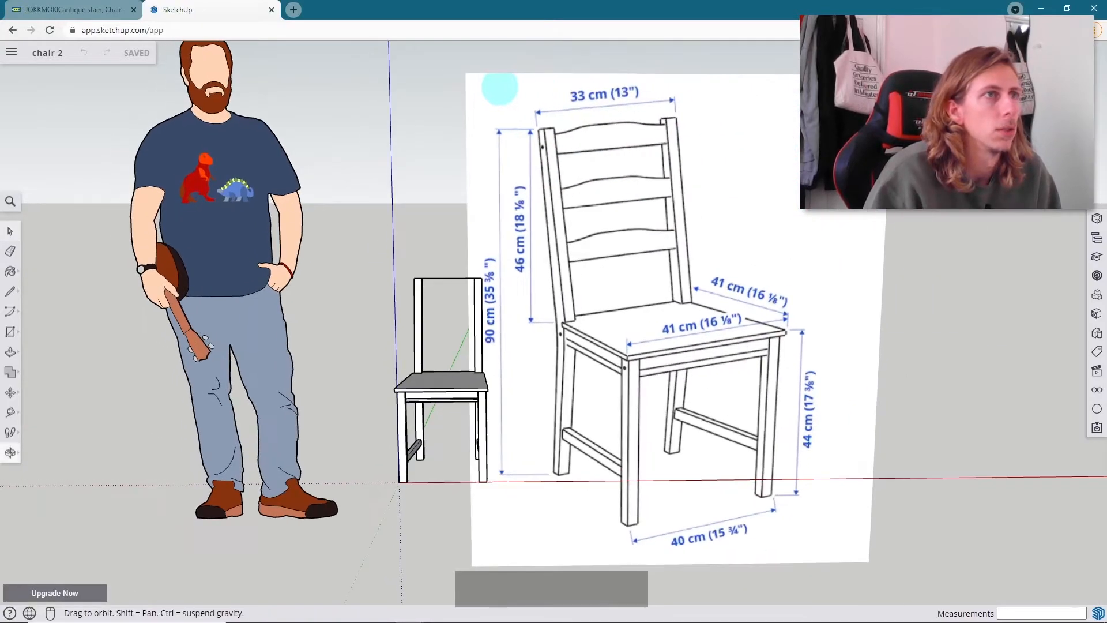
{"action": "left_click", "coordinate": [48, 9]}
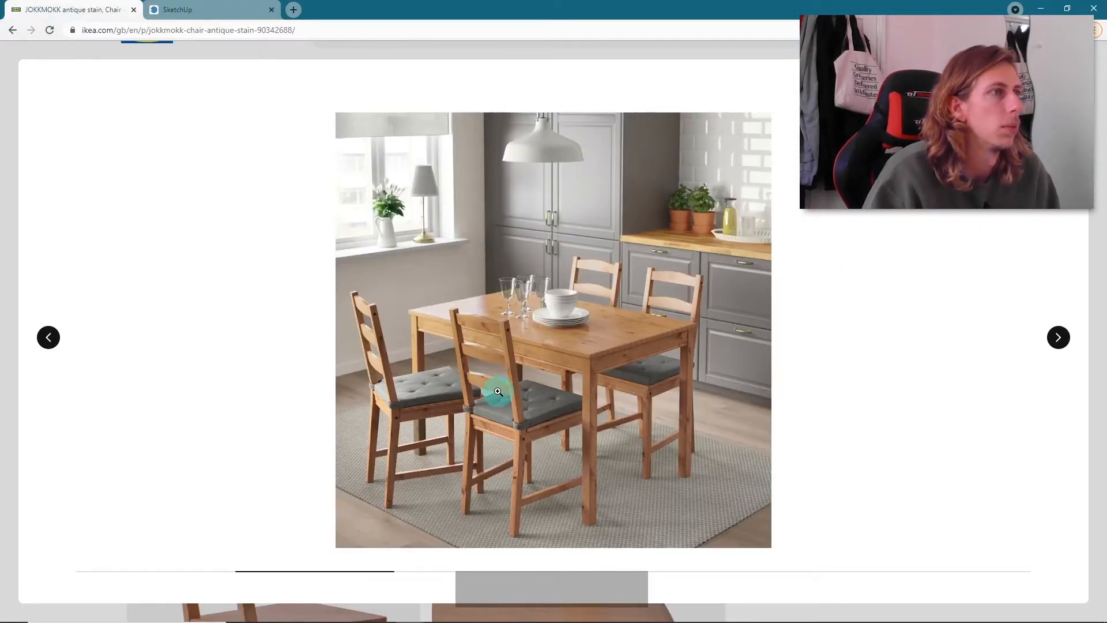
{"action": "left_click", "coordinate": [209, 7]}
- Measure the inside distance between the two back legs near their upper ends with the Line tool
{"action": "mouse_move", "coordinate": [499, 89]}
{"action": "middle_mouse_down"}
{"action": "mouse_move", "coordinate": [407, 391]}
{"action": "mouse_move", "coordinate": [470, 371]}
{"action": "mouse_move", "coordinate": [462, 358]}
{"action": "middle_mouse_up"}
{"action": "scroll", "coordinate": [452, 269], "scroll_direction": "up", "scroll_amount": 5}
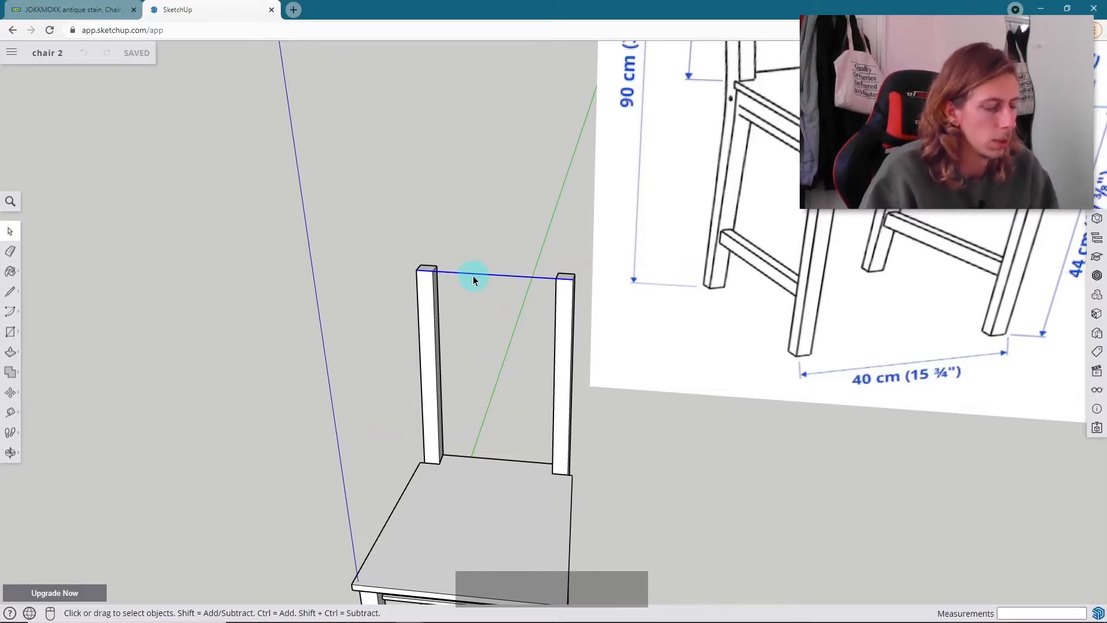
{"action": "key", "text": "l"}
{"action": "left_click", "coordinate": [434, 299]}
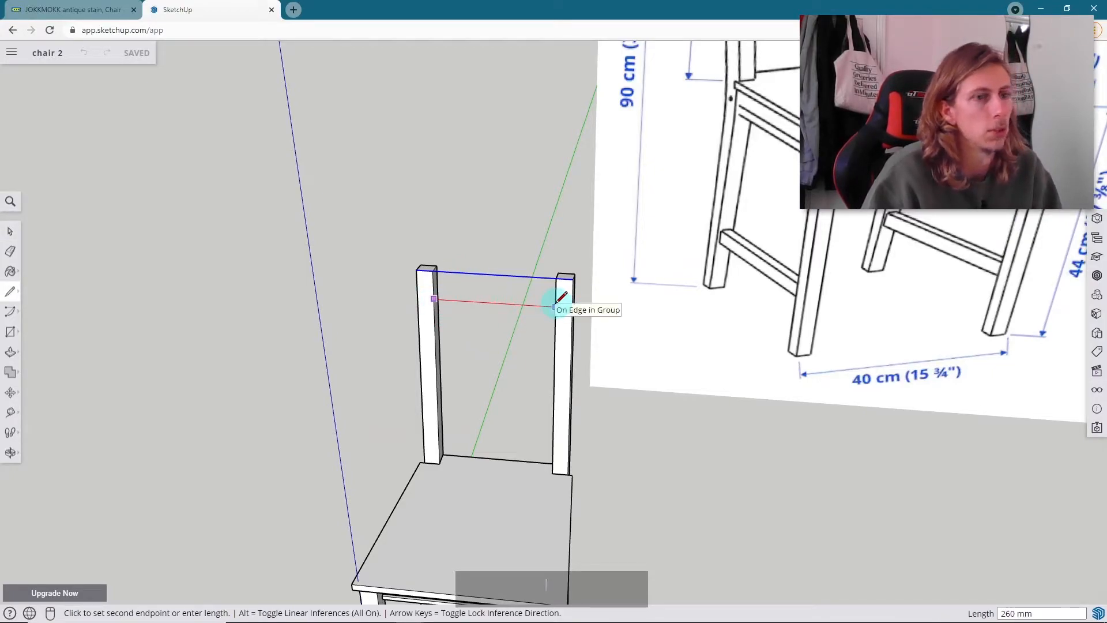
{"action": "key", "text": "space"}
- Draw a 260 mm line on the ground beside the chair, parallel to the red axis
{"action": "scroll", "coordinate": [550, 309], "scroll_direction": "down", "scroll_amount": 6}
{"action": "middle_click_drag", "start_coordinate": [549, 310], "coordinate": [628, 427]}
{"action": "scroll", "coordinate": [609, 435], "scroll_direction": "up", "scroll_amount": 4}
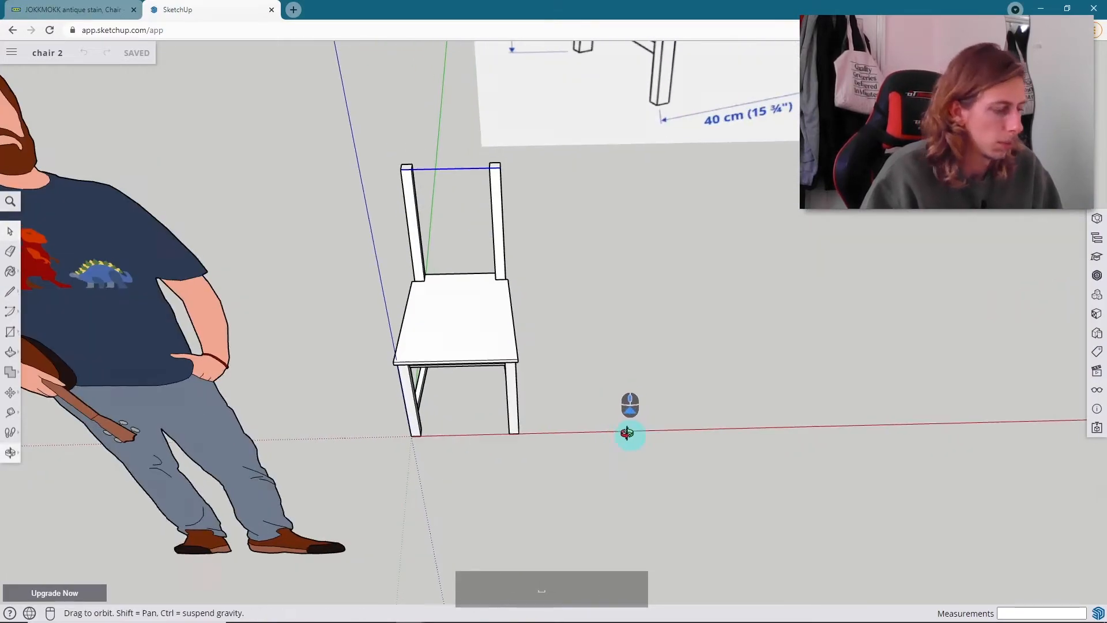
{"action": "scroll", "coordinate": [628, 427], "scroll_direction": "up", "scroll_amount": 3}
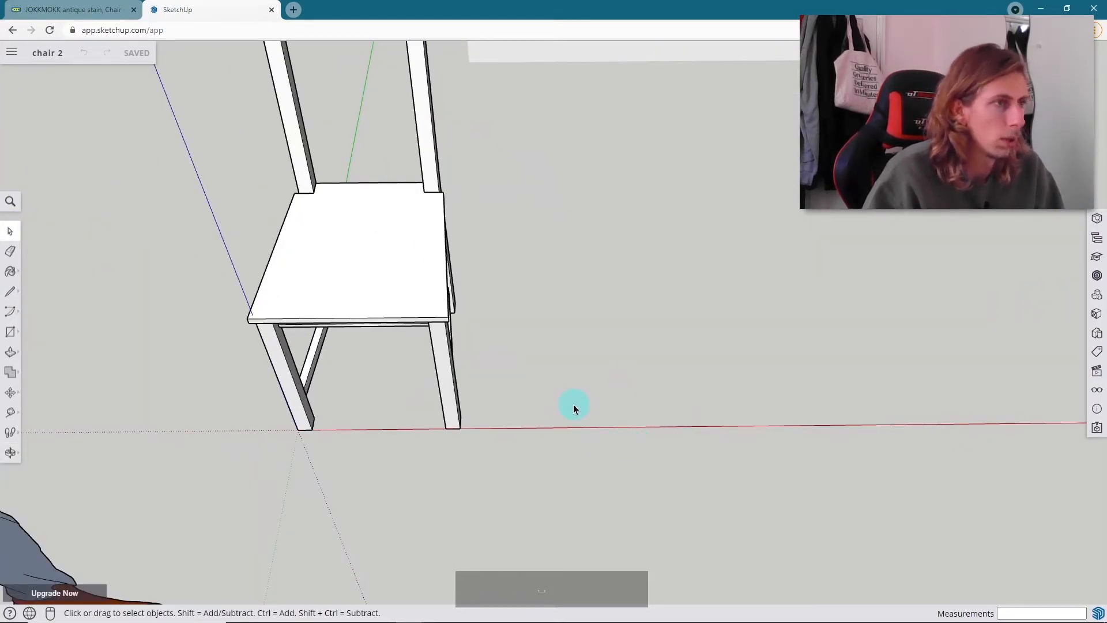
{"action": "key", "text": "l"}
{"action": "left_click", "coordinate": [545, 410]}
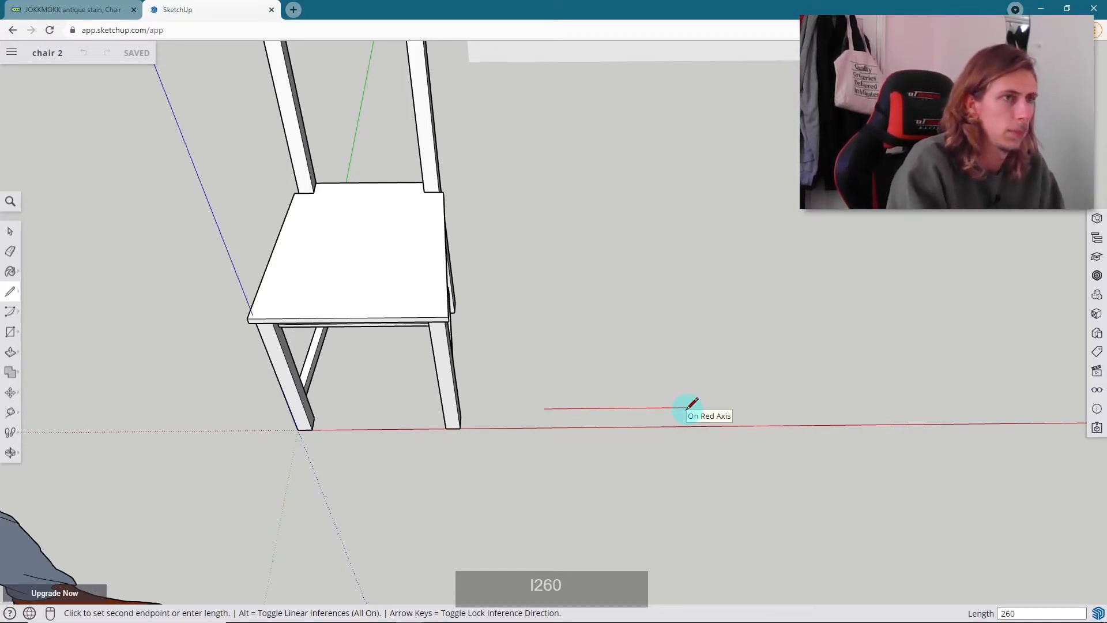
{"action": "key", "text": "Return"}
{"action": "key", "text": "space"}
- Examine the backrest slats in the reference drawing and compare their proportions with the new line
{"action": "scroll", "coordinate": [627, 401], "scroll_direction": "up", "scroll_amount": 2}
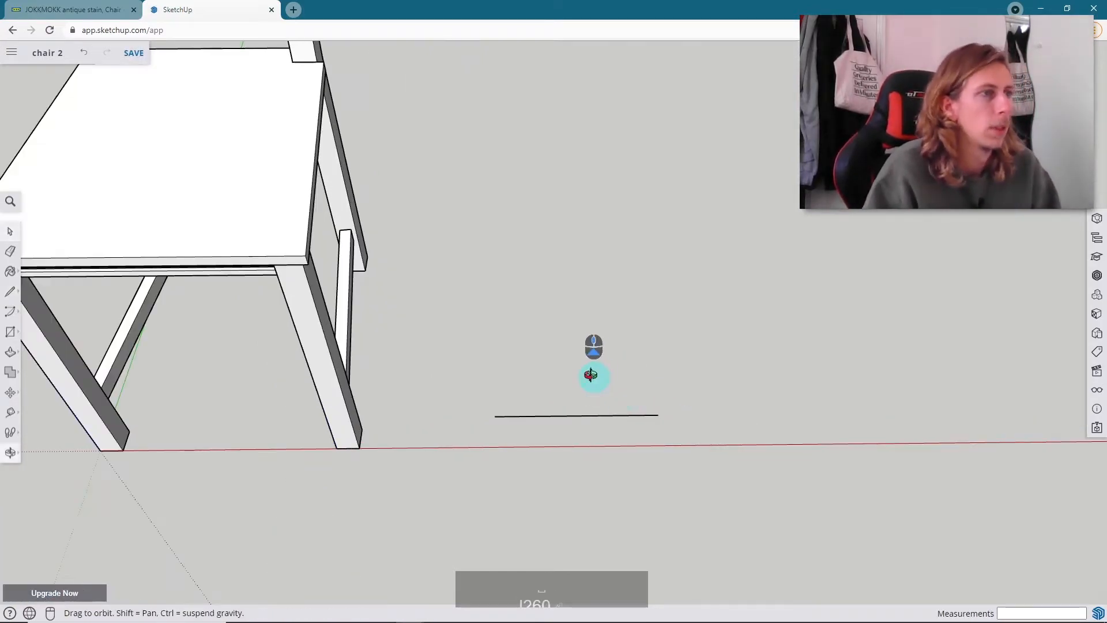
{"action": "scroll", "coordinate": [596, 424], "scroll_direction": "down", "scroll_amount": 5}
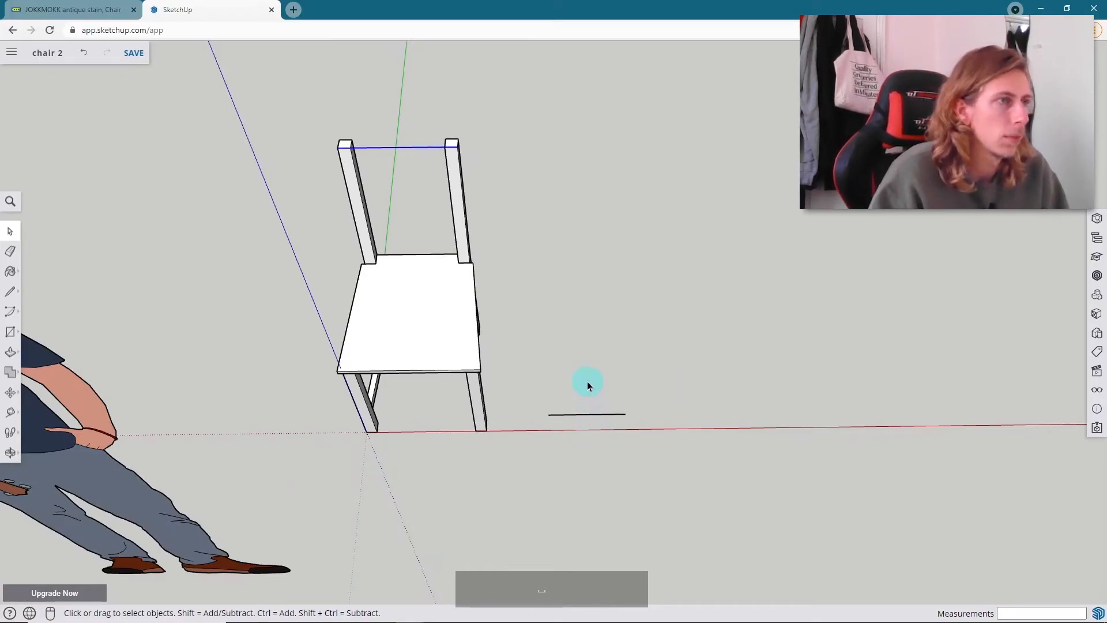
{"action": "scroll", "coordinate": [588, 383], "scroll_direction": "up", "scroll_amount": 3}
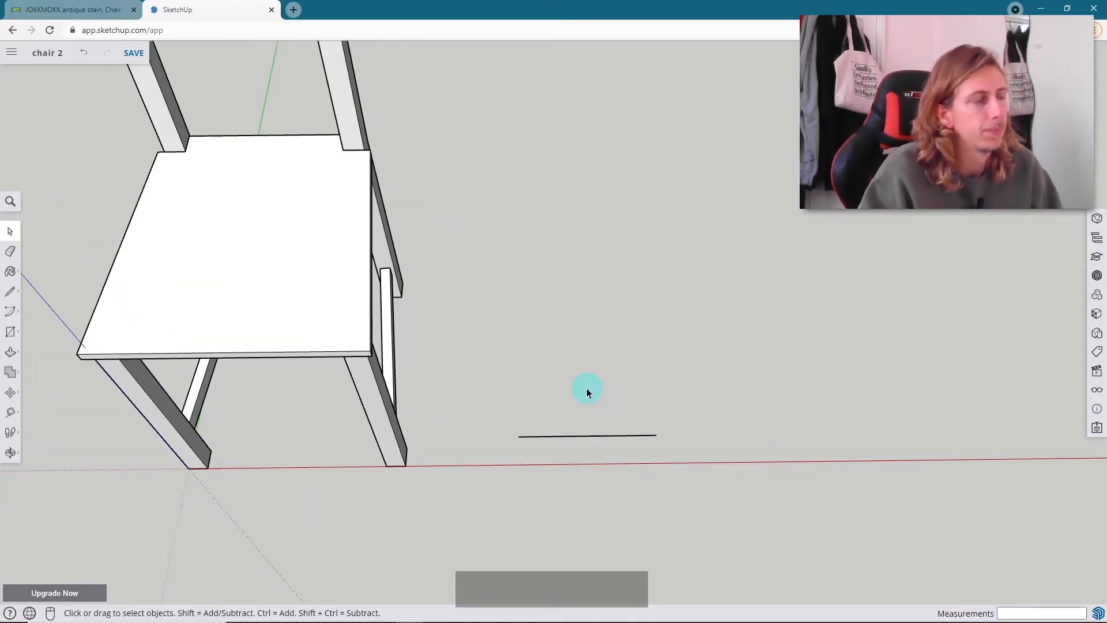
{"action": "scroll", "coordinate": [527, 388], "scroll_direction": "down", "scroll_amount": 4}
{"action": "middle_click_drag", "start_coordinate": [539, 386], "coordinate": [541, 164]}
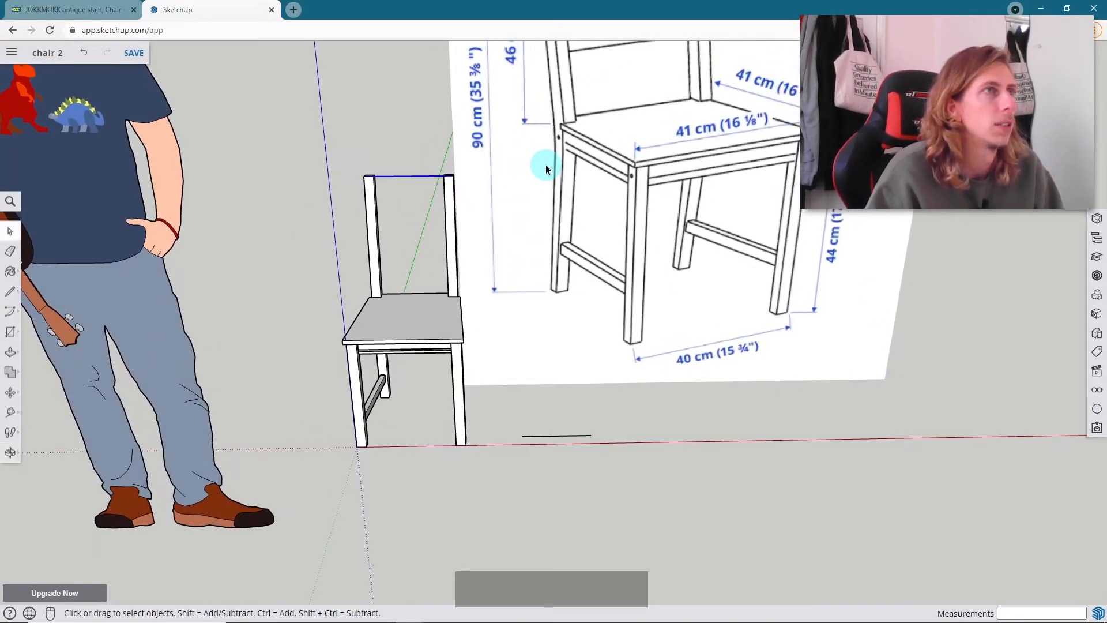
{"action": "scroll", "coordinate": [594, 301], "scroll_direction": "up", "scroll_amount": 3}
{"action": "scroll", "coordinate": [625, 216], "scroll_direction": "up", "scroll_amount": 2}
{"action": "middle_click_drag", "start_coordinate": [624, 216], "coordinate": [594, 408]}
{"action": "scroll", "coordinate": [551, 410], "scroll_direction": "up", "scroll_amount": 6}
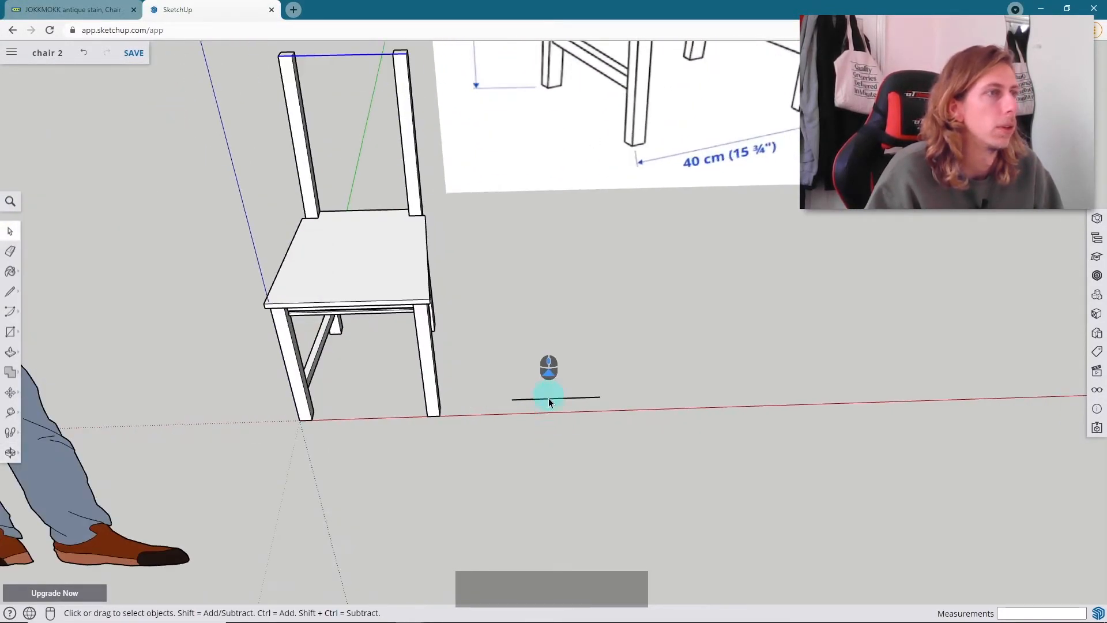
- Draw a flat rectangle on the ground behind the 260 mm line, using the line as its long edge
{"action": "middle_click_drag", "start_coordinate": [524, 396], "coordinate": [527, 444]}
{"action": "key", "text": "r"}
{"action": "left_click", "coordinate": [489, 367]}
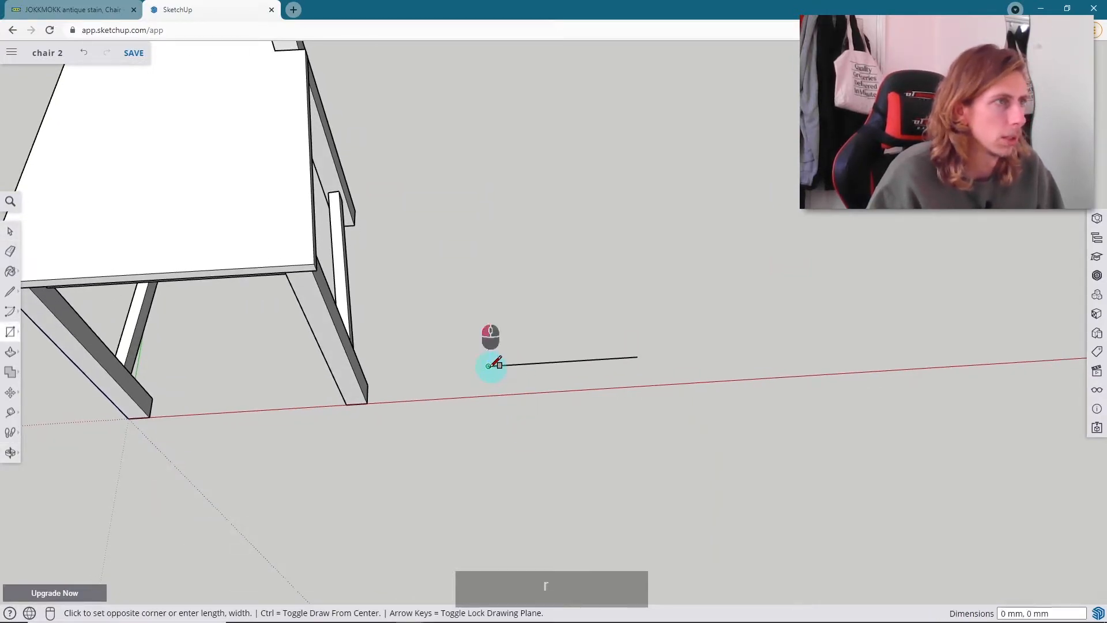
{"action": "left_click", "coordinate": [628, 316]}
{"action": "key", "text": "space"}
- Turn the rectangle and its edges into a component named rear strut
{"action": "middle_click_drag", "start_coordinate": [593, 344], "coordinate": [719, 352]}
{"action": "double_click", "coordinate": [622, 369]}
{"action": "right_click", "coordinate": [602, 350]}
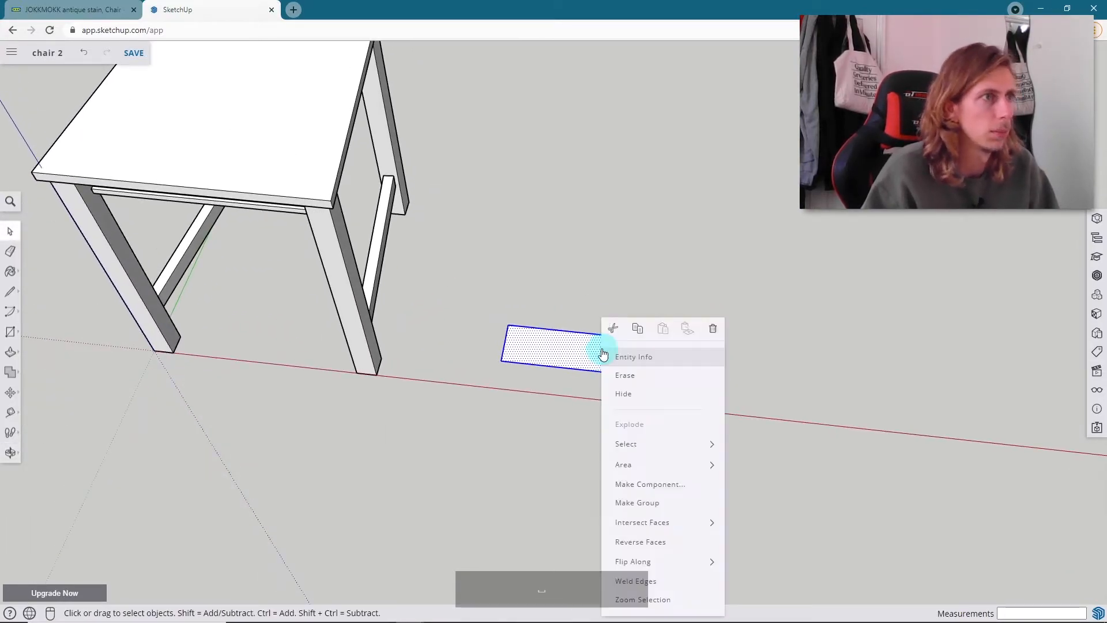
{"action": "left_click", "coordinate": [651, 485]}
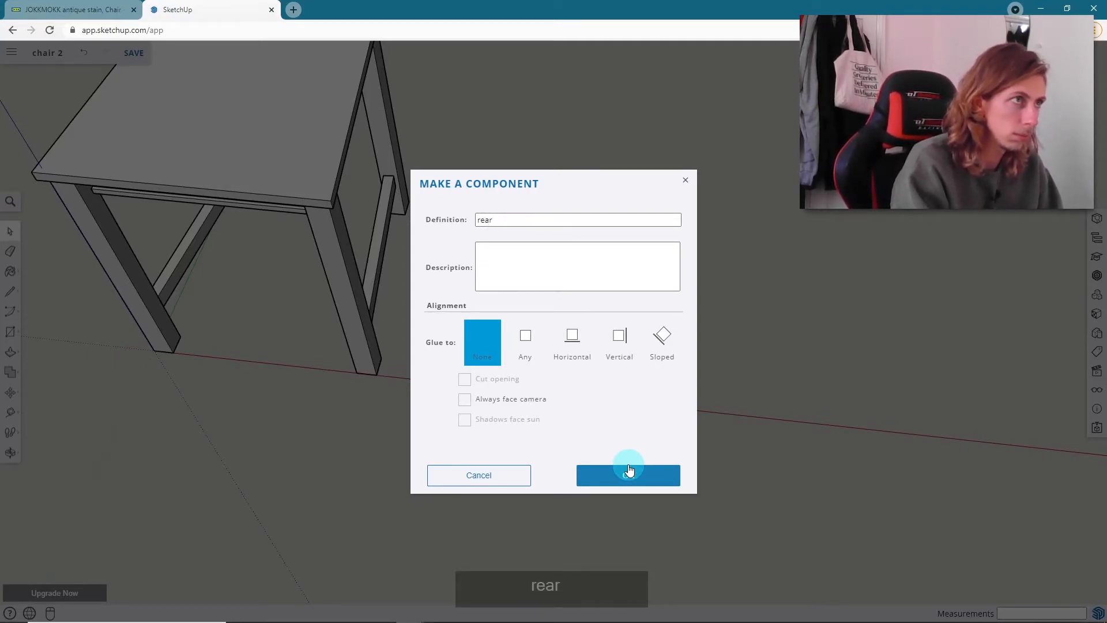
{"action": "left_click", "coordinate": [628, 470]}
- Open the rear strut component for editing and split its face with a line between the midpoints of the long edges
{"action": "mouse_move", "coordinate": [629, 415]}
{"action": "middle_mouse_down"}
{"action": "mouse_move", "coordinate": [582, 299]}
{"action": "mouse_move", "coordinate": [801, 271]}
{"action": "mouse_move", "coordinate": [564, 401]}
{"action": "mouse_move", "coordinate": [742, 17]}
{"action": "mouse_move", "coordinate": [685, 121]}
{"action": "middle_mouse_up"}
{"action": "scroll", "coordinate": [563, 401], "scroll_direction": "down", "scroll_amount": 4}
{"action": "mouse_move", "coordinate": [564, 118]}
{"action": "middle_mouse_down"}
{"action": "mouse_move", "coordinate": [561, 139]}
{"action": "mouse_move", "coordinate": [566, 104]}
{"action": "mouse_move", "coordinate": [526, 410]}
{"action": "middle_mouse_up"}
{"action": "scroll", "coordinate": [564, 486], "scroll_direction": "up", "scroll_amount": 3}
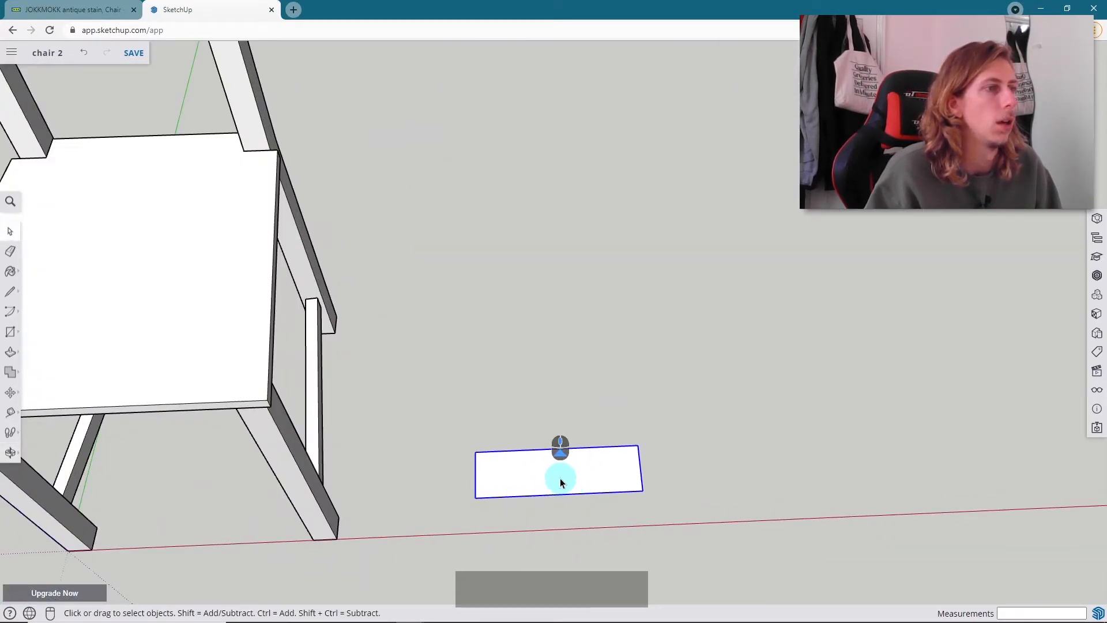
{"action": "scroll", "coordinate": [563, 484], "scroll_direction": "up", "scroll_amount": 1}
{"action": "scroll", "coordinate": [595, 468], "scroll_direction": "down", "scroll_amount": 4}
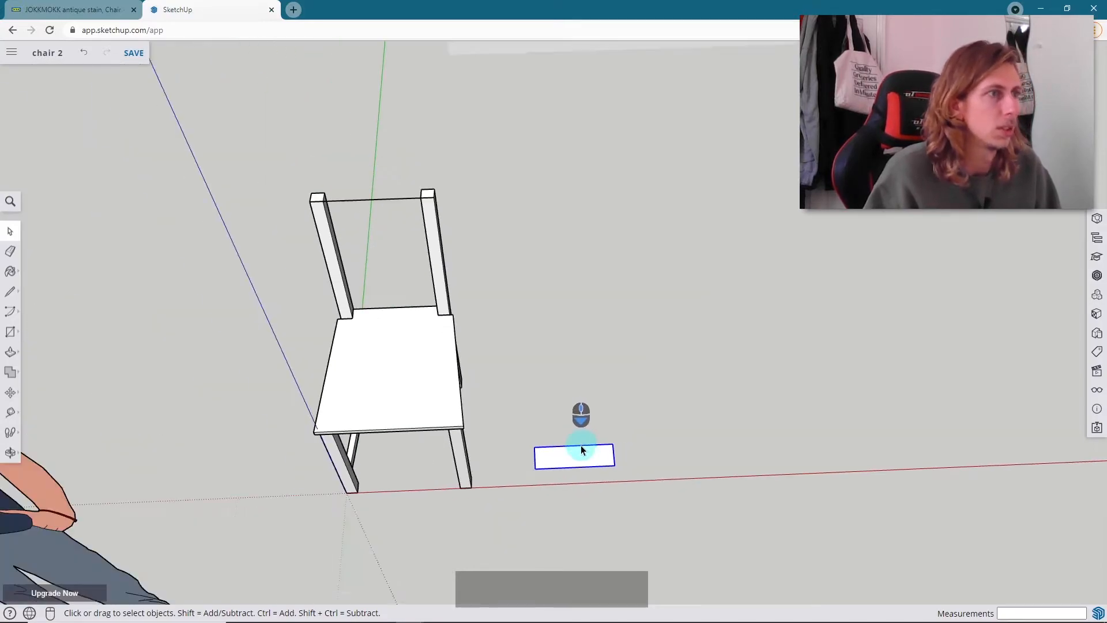
{"action": "middle_click_drag", "start_coordinate": [582, 448], "coordinate": [571, 388]}
{"action": "scroll", "coordinate": [584, 468], "scroll_direction": "up", "scroll_amount": 4}
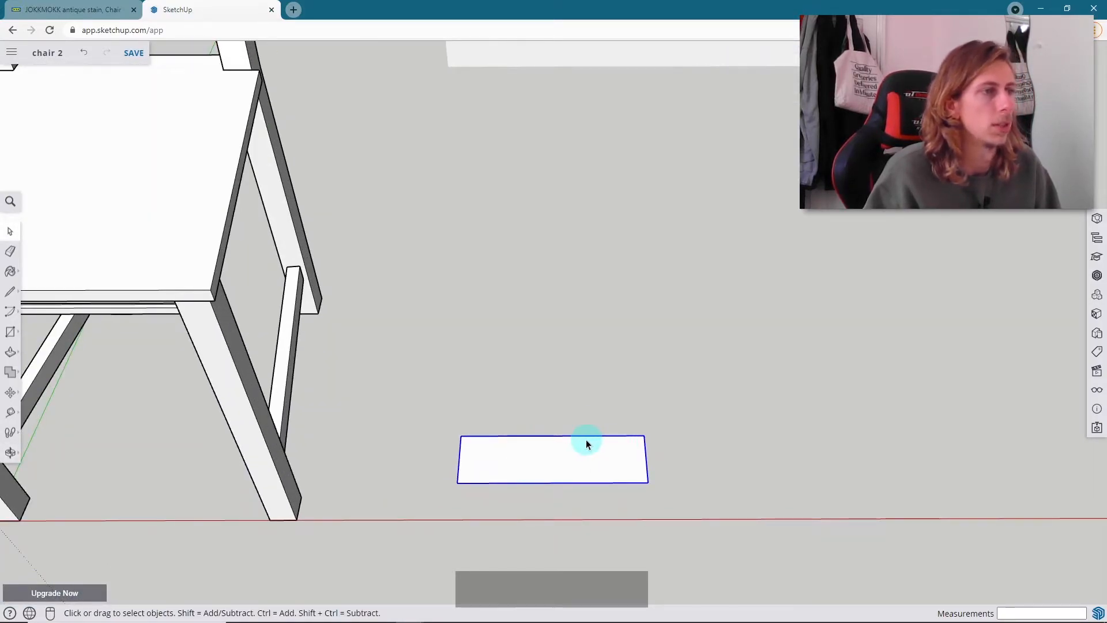
{"action": "double_click", "coordinate": [575, 449]}
{"action": "key", "text": "l"}
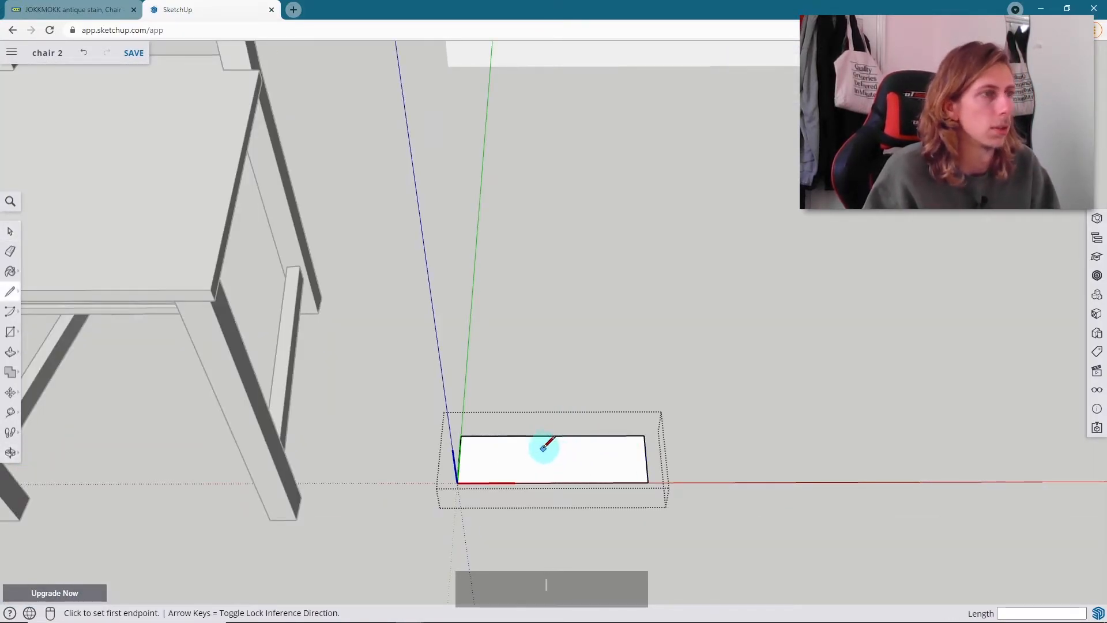
{"action": "left_click", "coordinate": [552, 436]}
{"action": "left_click", "coordinate": [552, 480]}
{"action": "middle_click_drag", "start_coordinate": [593, 462], "coordinate": [594, 460]}
{"action": "key", "text": "space"}
- Erase the half of the rear strut farther from the chair and leave component editing
{"action": "key", "text": "e"}
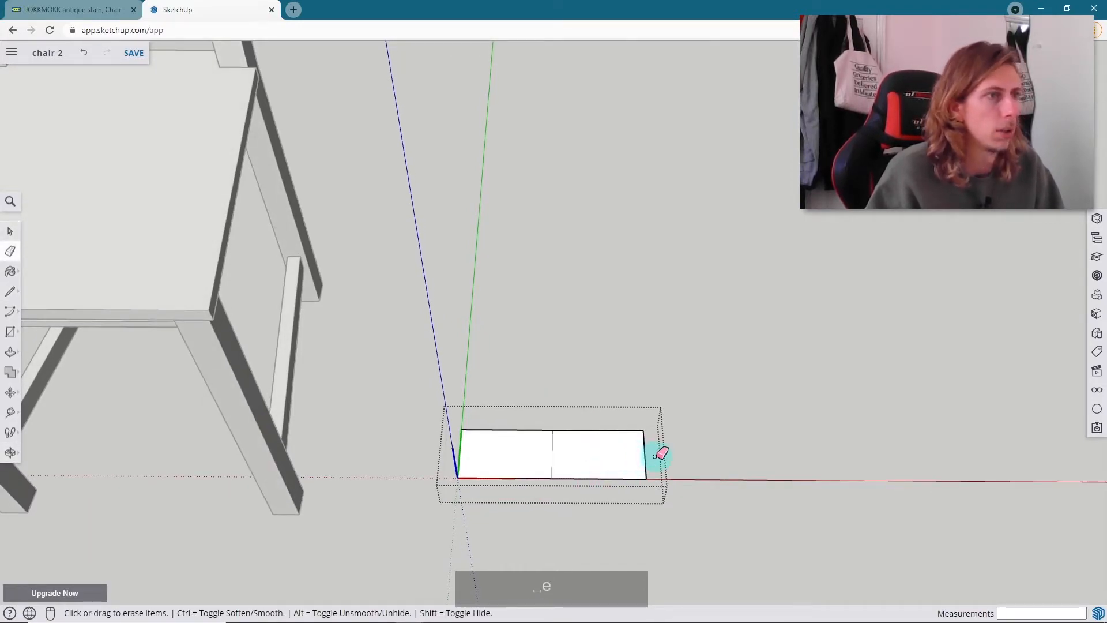
{"action": "left_click_drag", "start_coordinate": [642, 430], "coordinate": [641, 479]}
{"action": "scroll", "coordinate": [584, 476], "scroll_direction": "down", "scroll_amount": 1}
{"action": "key", "text": "space"}
{"action": "key", "text": "Escape"}
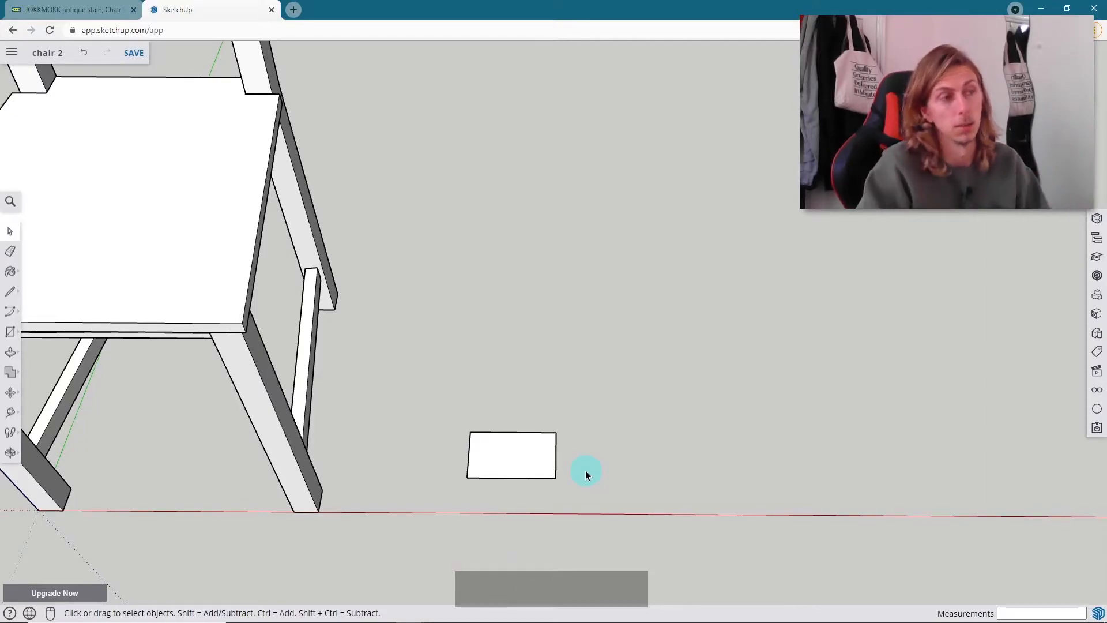
- Move the half strut by its front corner onto the back leg farther from the origin, above the seat
{"action": "scroll", "coordinate": [560, 461], "scroll_direction": "down", "scroll_amount": 3}
{"action": "middle_click_drag", "start_coordinate": [556, 452], "coordinate": [535, 465]}
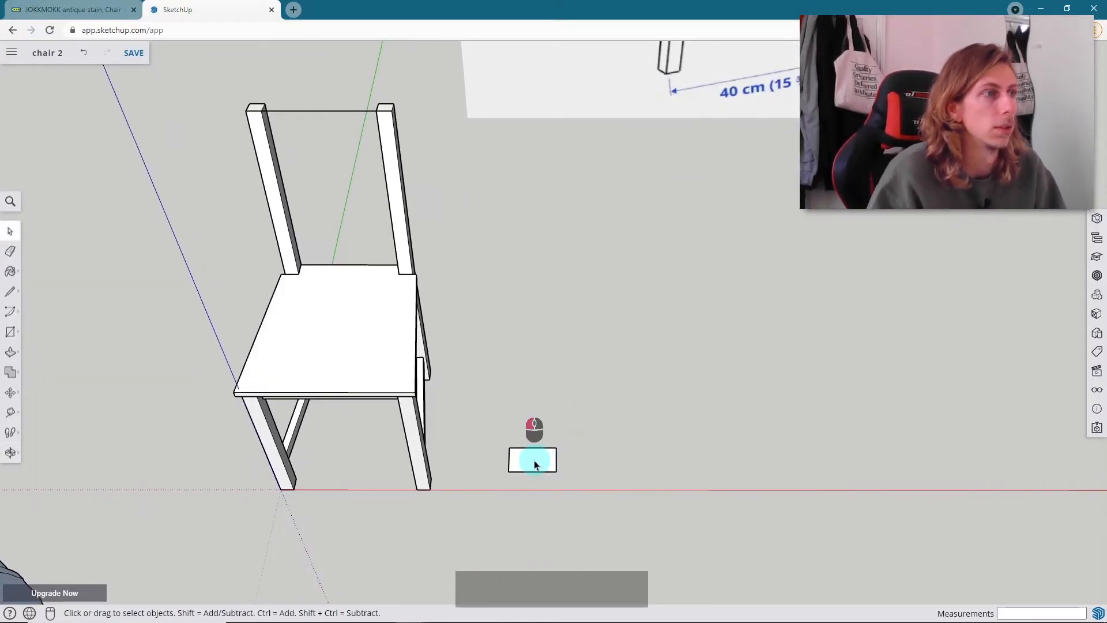
{"action": "scroll", "coordinate": [535, 465], "scroll_direction": "up", "scroll_amount": 3}
{"action": "key", "text": "m"}
{"action": "left_click", "coordinate": [554, 473]}
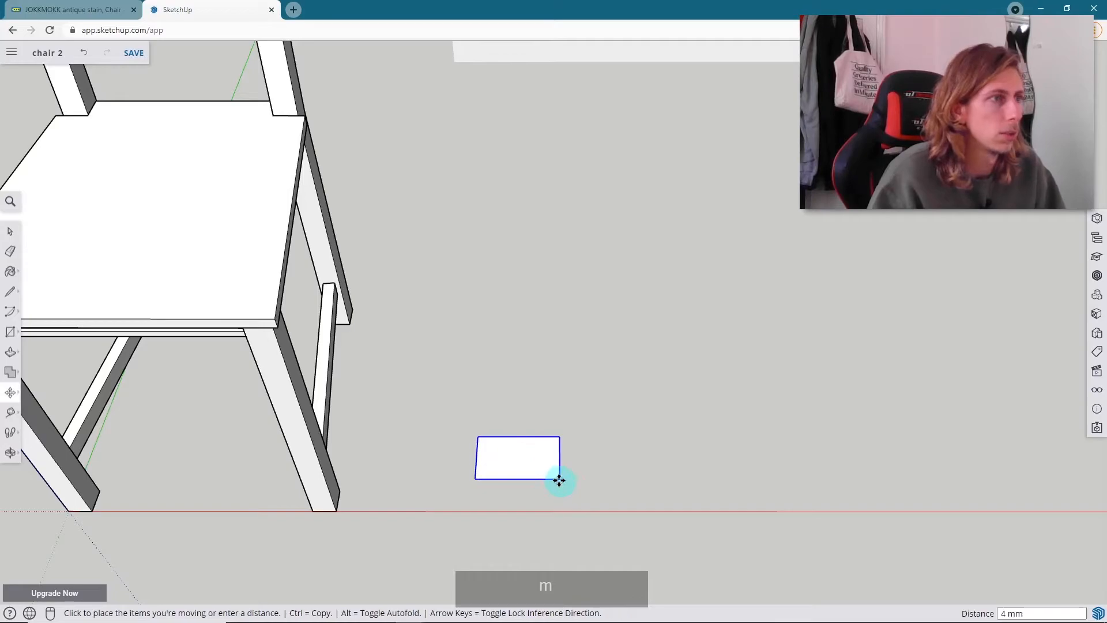
{"action": "scroll", "coordinate": [559, 477], "scroll_direction": "down", "scroll_amount": 3}
{"action": "left_click", "coordinate": [425, 260]}
- Rotate the half strut upright about its corner on the back leg so its face points forward
{"action": "middle_click_drag", "start_coordinate": [426, 261], "coordinate": [581, 212]}
{"action": "scroll", "coordinate": [371, 316], "scroll_direction": "up", "scroll_amount": 6}
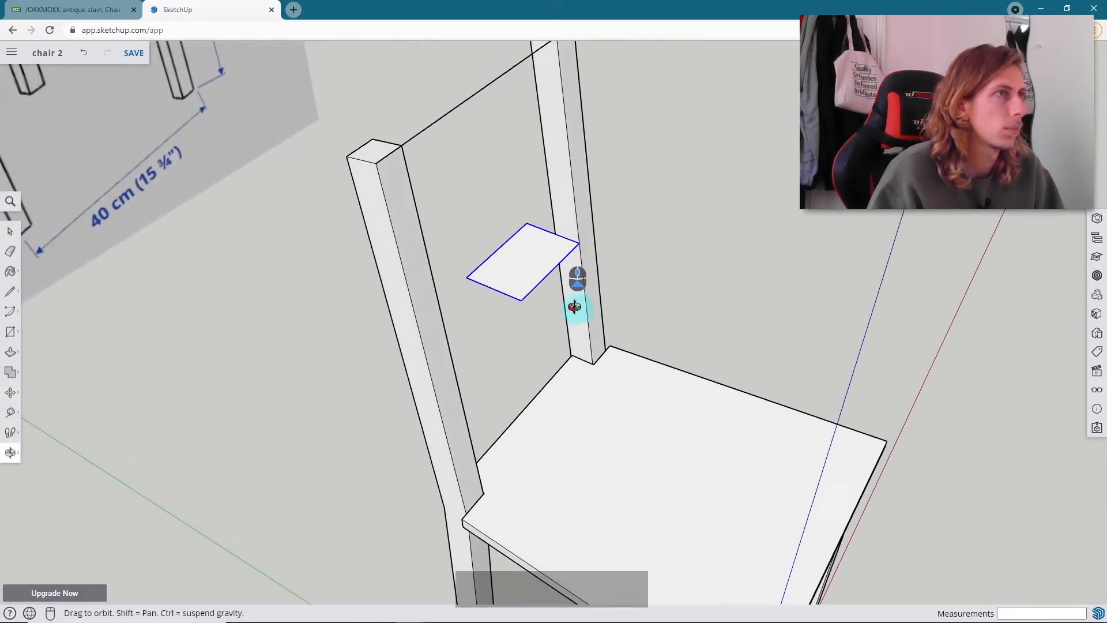
{"action": "key", "text": "q"}
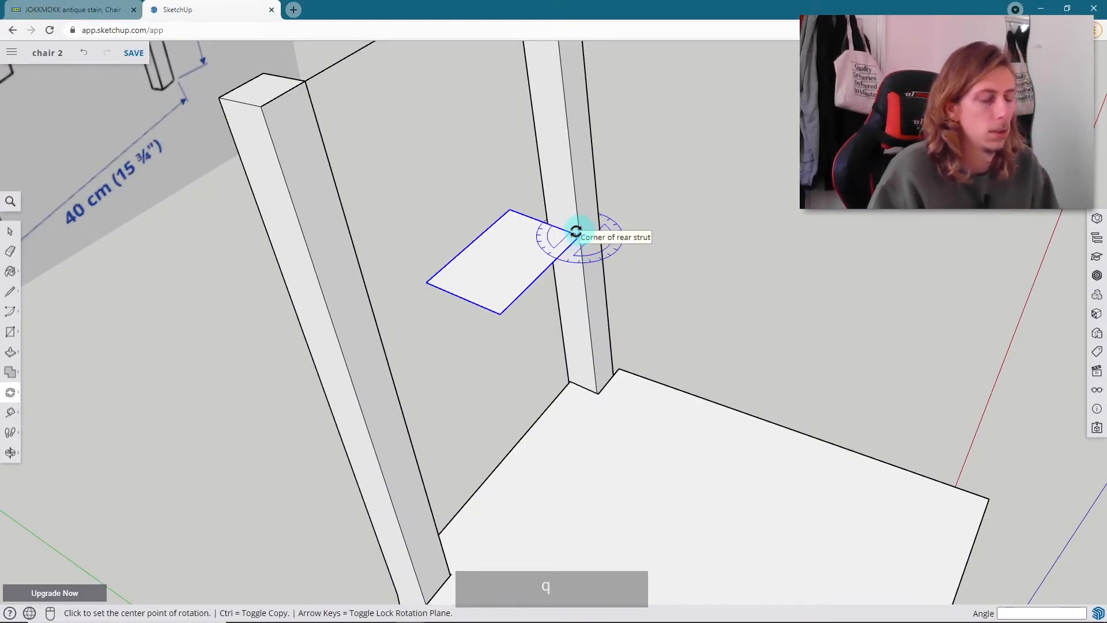
{"action": "key", "text": "Left"}
{"action": "key", "text": "Right"}
{"action": "left_click", "coordinate": [579, 235]}
{"action": "left_click", "coordinate": [510, 209]}
{"action": "left_click", "coordinate": [567, 140]}
- Open the half strut component for editing and lower the face's upper edge to make the strut shorter in height
{"action": "scroll", "coordinate": [542, 277], "scroll_direction": "down", "scroll_amount": 3}
{"action": "middle_click_drag", "start_coordinate": [542, 277], "coordinate": [332, 202]}
{"action": "scroll", "coordinate": [517, 286], "scroll_direction": "down", "scroll_amount": 6}
{"action": "middle_click_drag", "start_coordinate": [529, 295], "coordinate": [471, 210]}
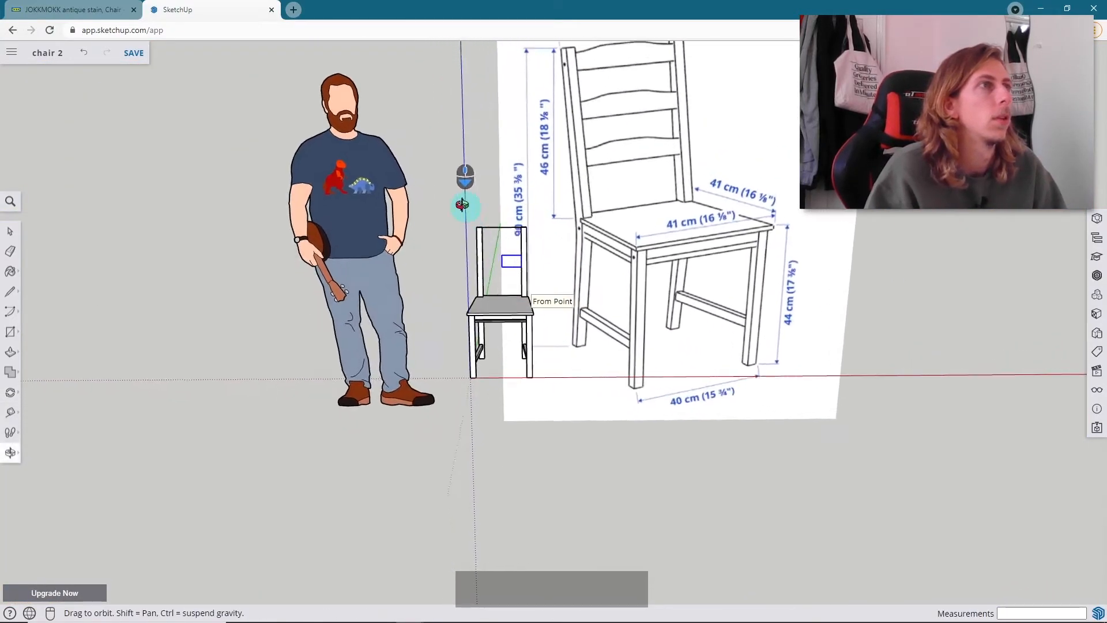
{"action": "scroll", "coordinate": [511, 247], "scroll_direction": "up", "scroll_amount": 5}
{"action": "middle_click_drag", "start_coordinate": [494, 254], "coordinate": [564, 250]}
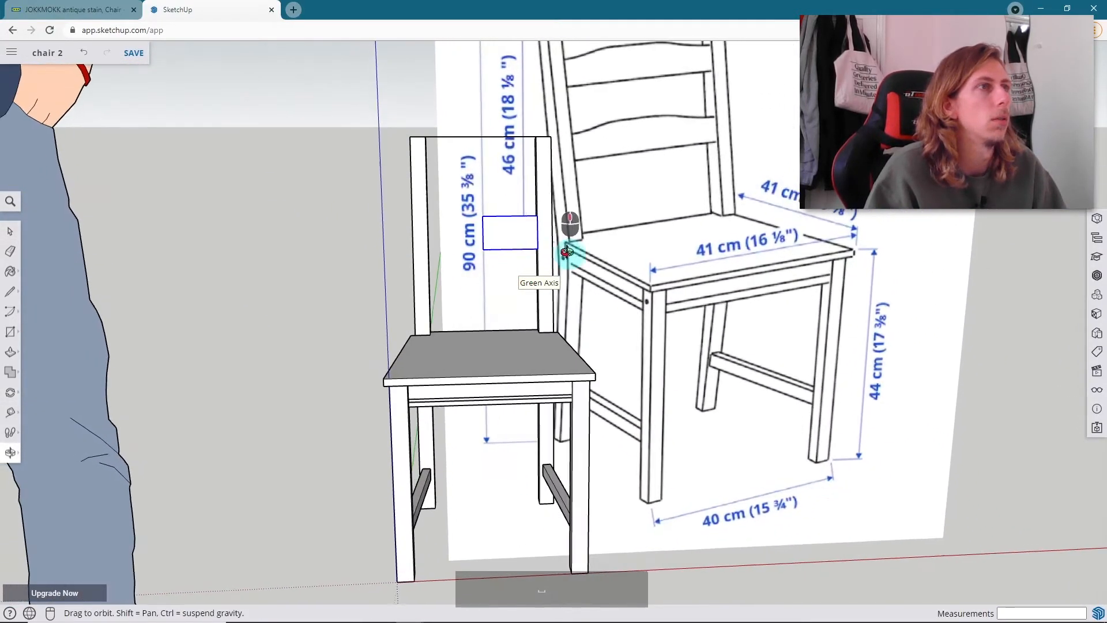
{"action": "scroll", "coordinate": [502, 229], "scroll_direction": "up", "scroll_amount": 4}
{"action": "middle_click_drag", "start_coordinate": [502, 198], "coordinate": [638, 227]}
{"action": "scroll", "coordinate": [485, 212], "scroll_direction": "up", "scroll_amount": 4}
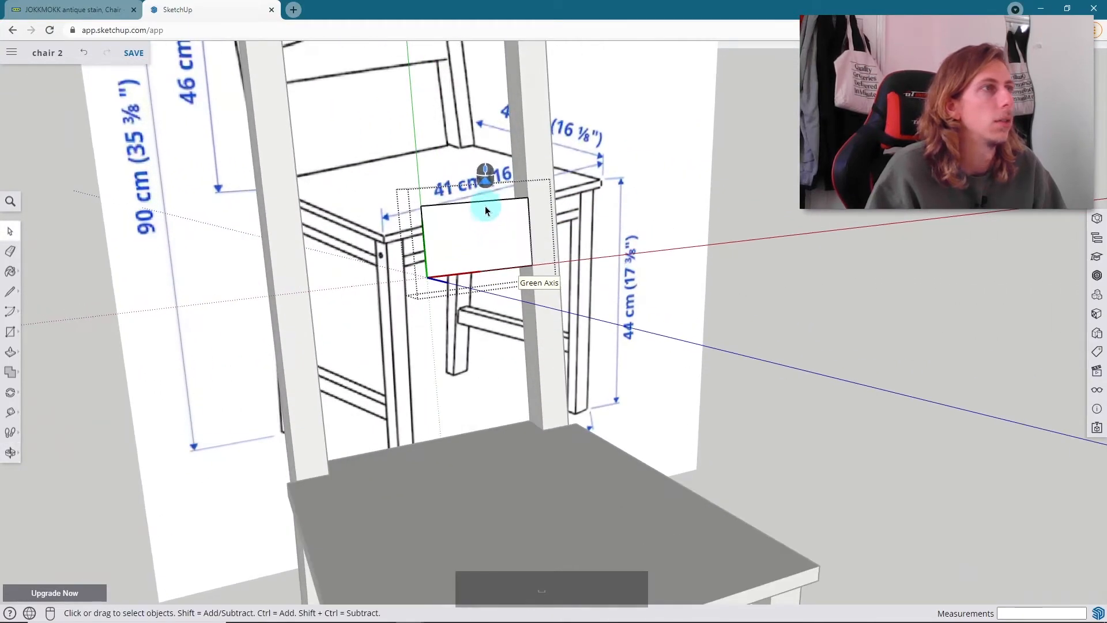
{"action": "scroll", "coordinate": [486, 211], "scroll_direction": "up", "scroll_amount": 3}
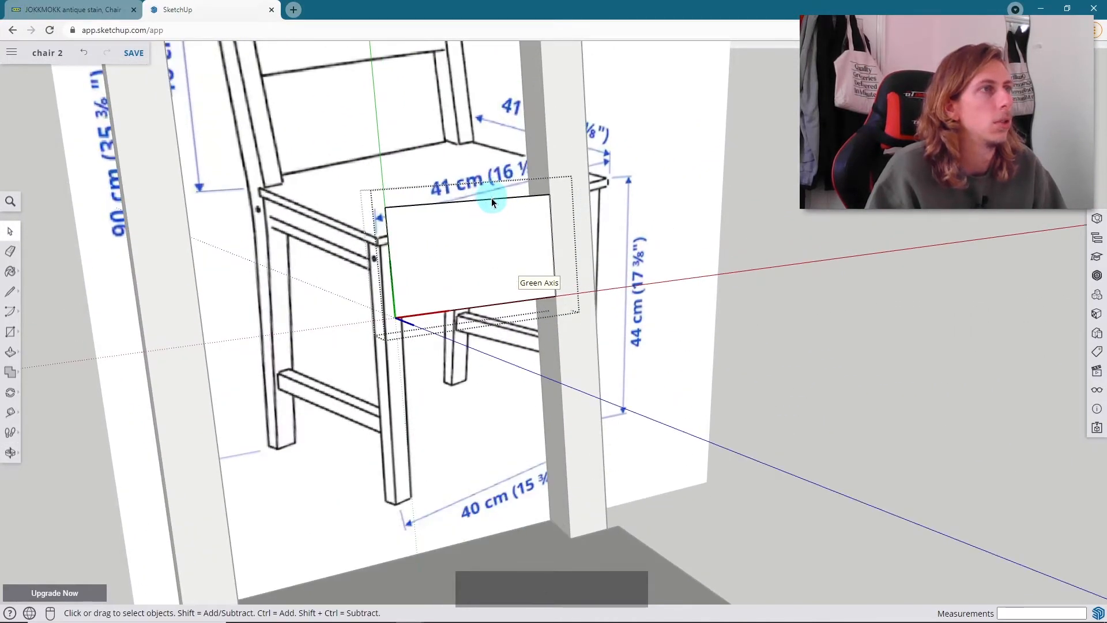
{"action": "key", "text": "m"}
{"action": "left_click", "coordinate": [491, 203]}
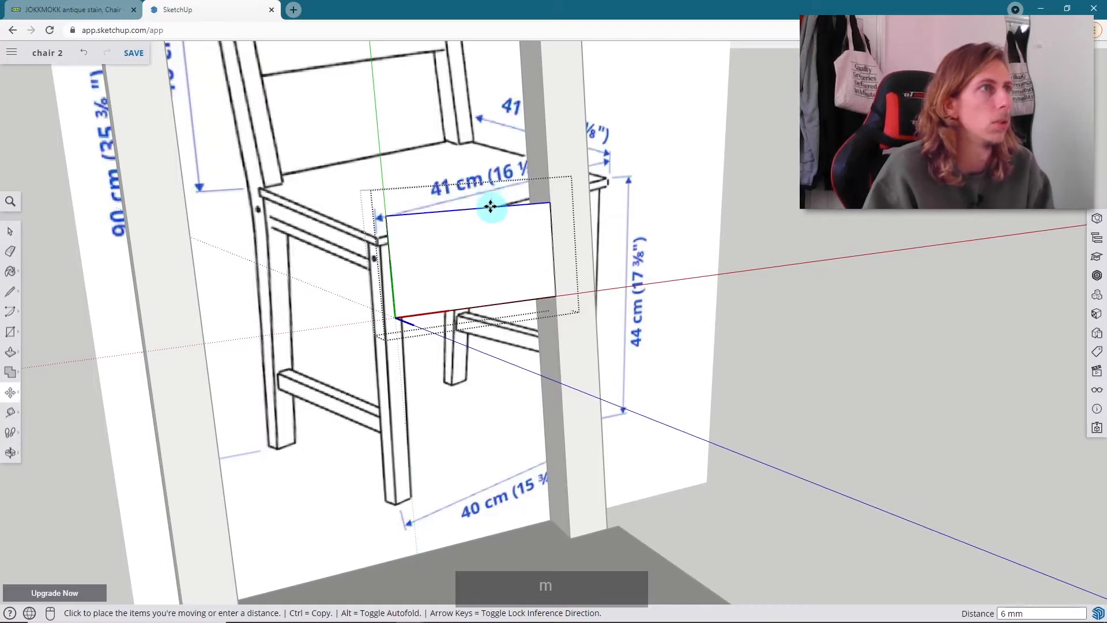
{"action": "middle_click_drag", "start_coordinate": [490, 230], "coordinate": [830, 223]}
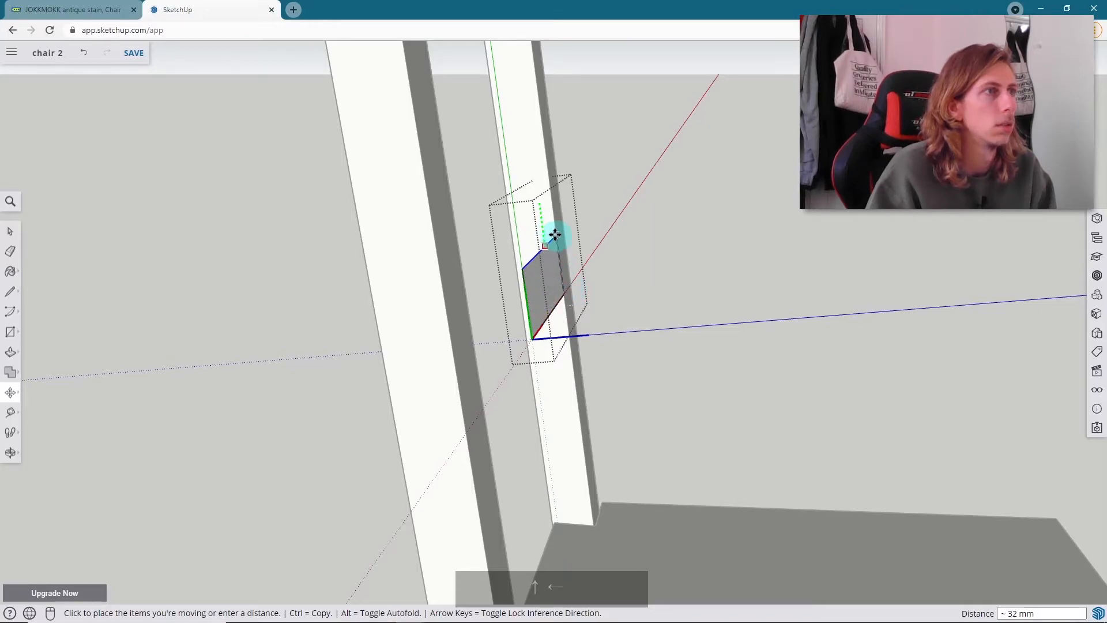
{"action": "left_click", "coordinate": [554, 215]}
{"action": "middle_click_drag", "start_coordinate": [555, 215], "coordinate": [452, 240]}
{"action": "key", "text": "space"}
- Try to draw the curved upper edge on the half strut's face with the Freehand tool
{"action": "middle_click_drag", "start_coordinate": [549, 257], "coordinate": [426, 198]}
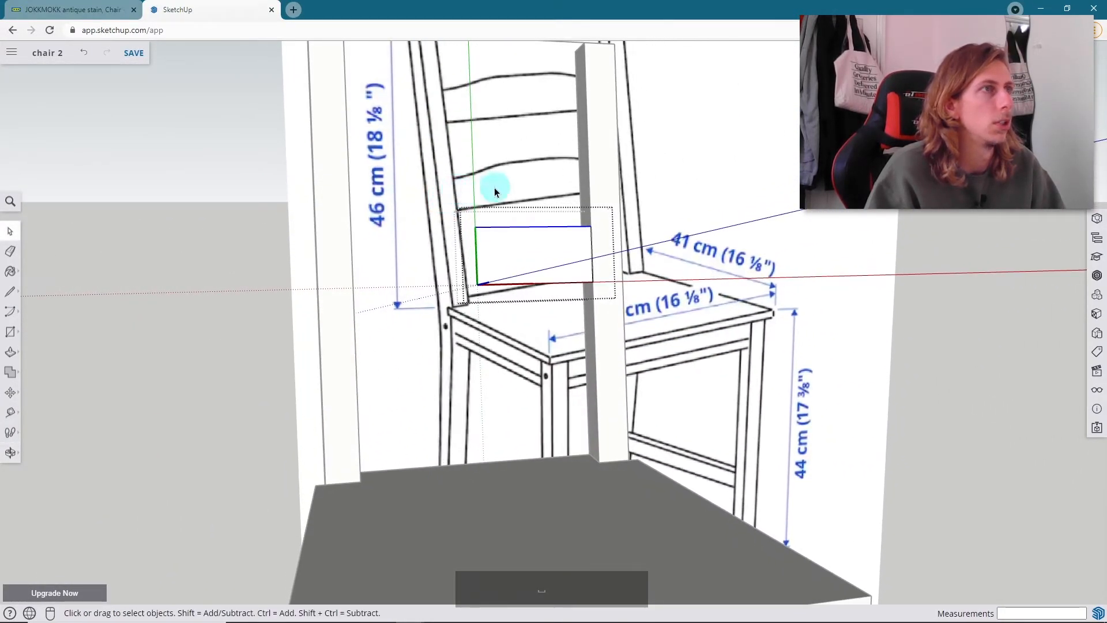
{"action": "scroll", "coordinate": [531, 205], "scroll_direction": "down", "scroll_amount": 3}
{"action": "scroll", "coordinate": [564, 252], "scroll_direction": "up", "scroll_amount": 6}
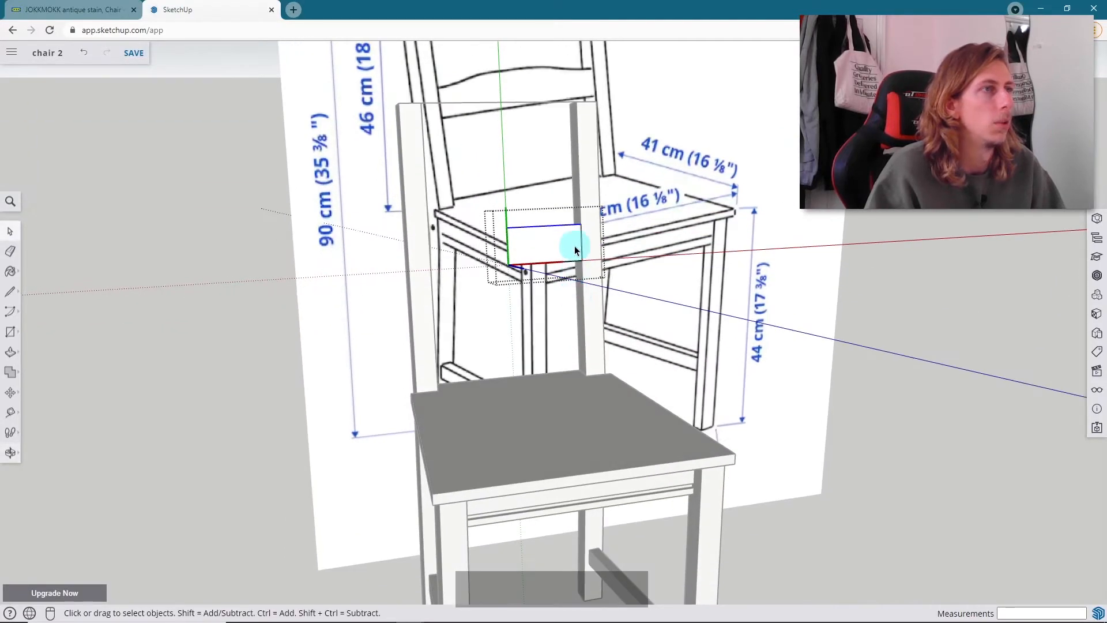
{"action": "middle_click_drag", "start_coordinate": [573, 230], "coordinate": [519, 231]}
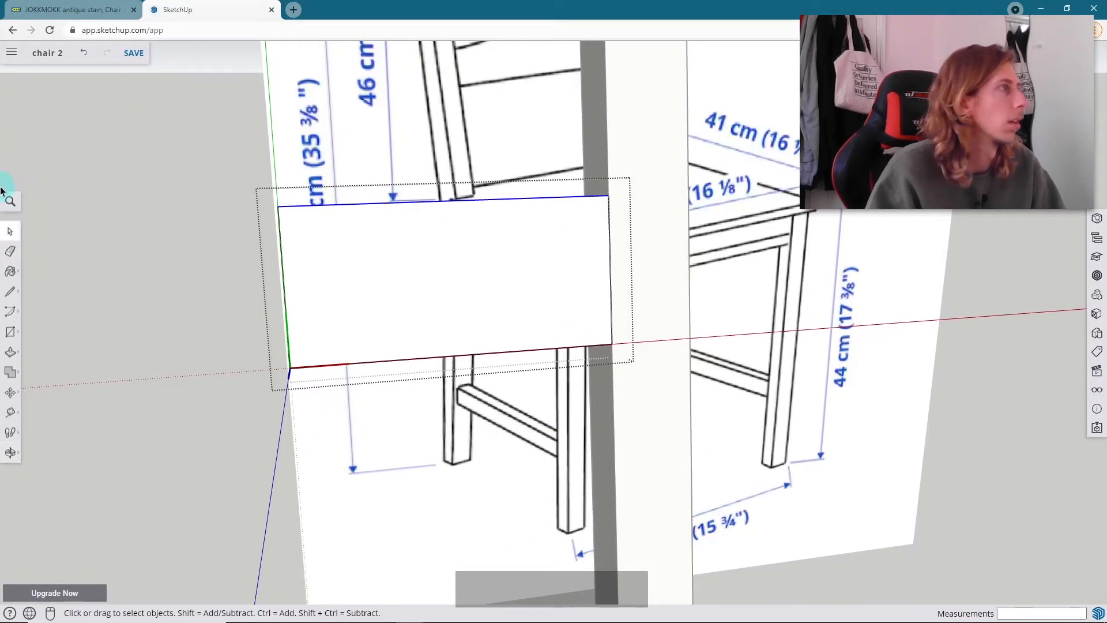
{"action": "left_click", "coordinate": [11, 315]}
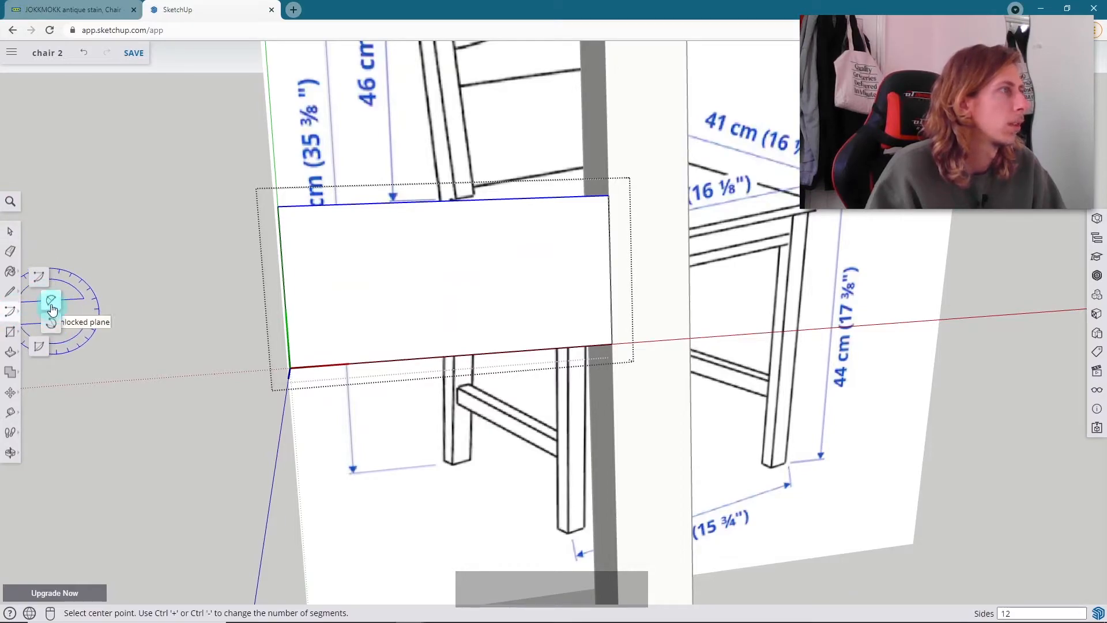
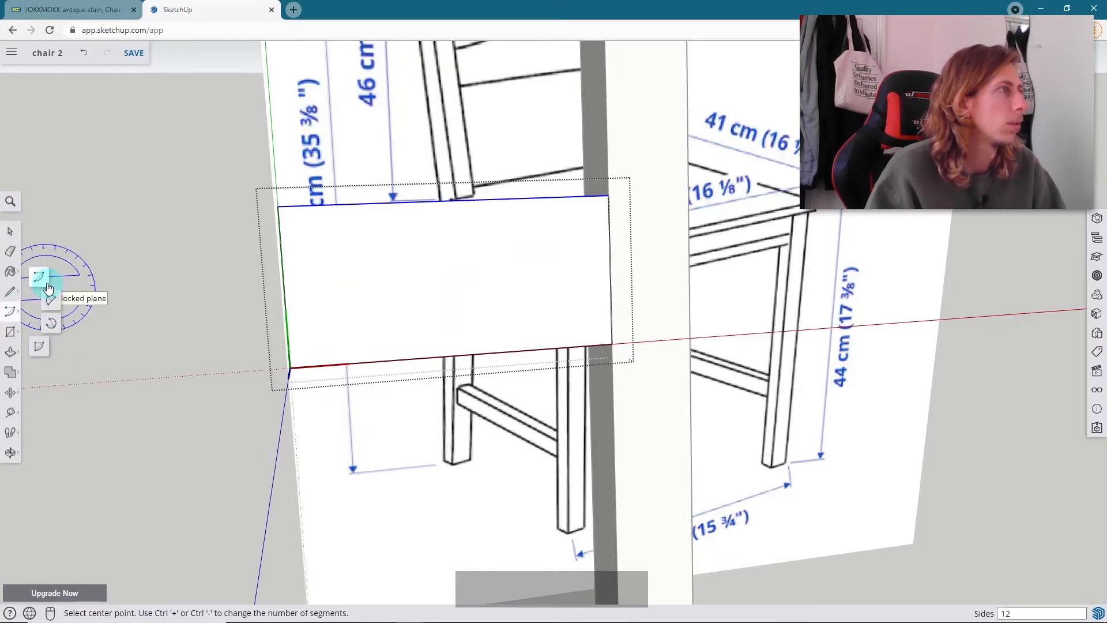
{"action": "left_click", "coordinate": [15, 295]}
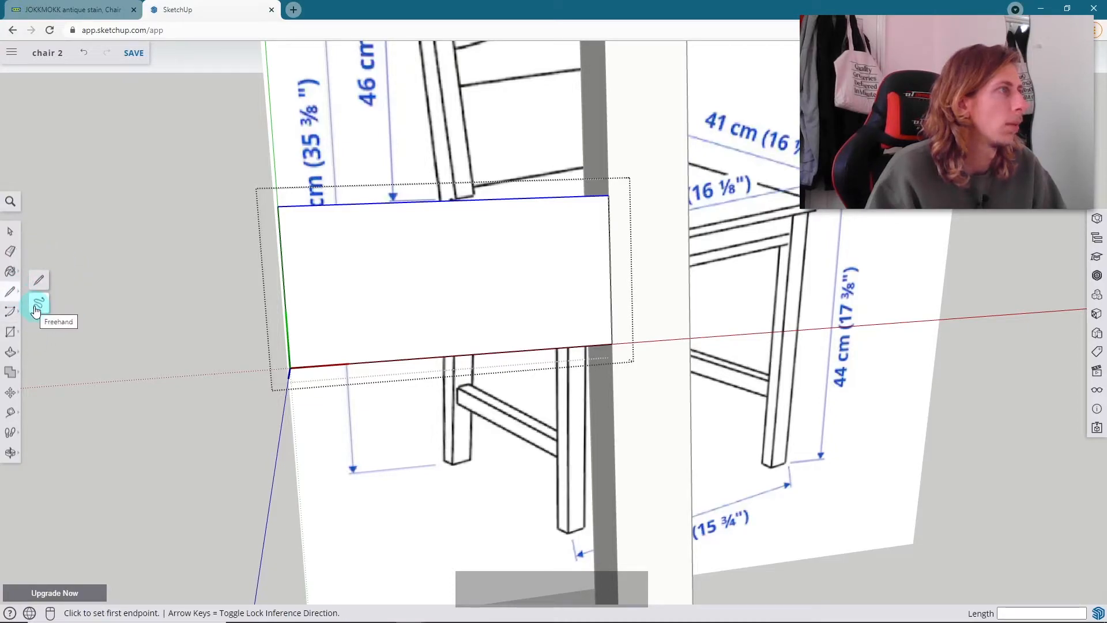
{"action": "left_click", "coordinate": [39, 304]}
{"action": "mouse_move", "coordinate": [593, 214]}
{"action": "middle_mouse_down"}
{"action": "mouse_move", "coordinate": [519, 222]}
{"action": "mouse_move", "coordinate": [599, 234]}
{"action": "middle_mouse_up"}
{"action": "left_click_drag", "start_coordinate": [596, 230], "coordinate": [476, 206]}
{"action": "mouse_move", "coordinate": [616, 217]}
{"action": "middle_mouse_down"}
{"action": "mouse_move", "coordinate": [526, 227]}
{"action": "mouse_move", "coordinate": [304, 218]}
{"action": "mouse_move", "coordinate": [519, 136]}
{"action": "mouse_move", "coordinate": [530, 221]}
{"action": "mouse_move", "coordinate": [452, 255]}
{"action": "middle_mouse_up"}
{"action": "mouse_move", "coordinate": [429, 272]}
{"action": "left_mouse_down"}
{"action": "mouse_move", "coordinate": [506, 259]}
{"action": "mouse_move", "coordinate": [499, 286]}
{"action": "mouse_move", "coordinate": [529, 291]}
{"action": "mouse_move", "coordinate": [465, 256]}
{"action": "mouse_move", "coordinate": [444, 300]}
{"action": "left_mouse_up"}
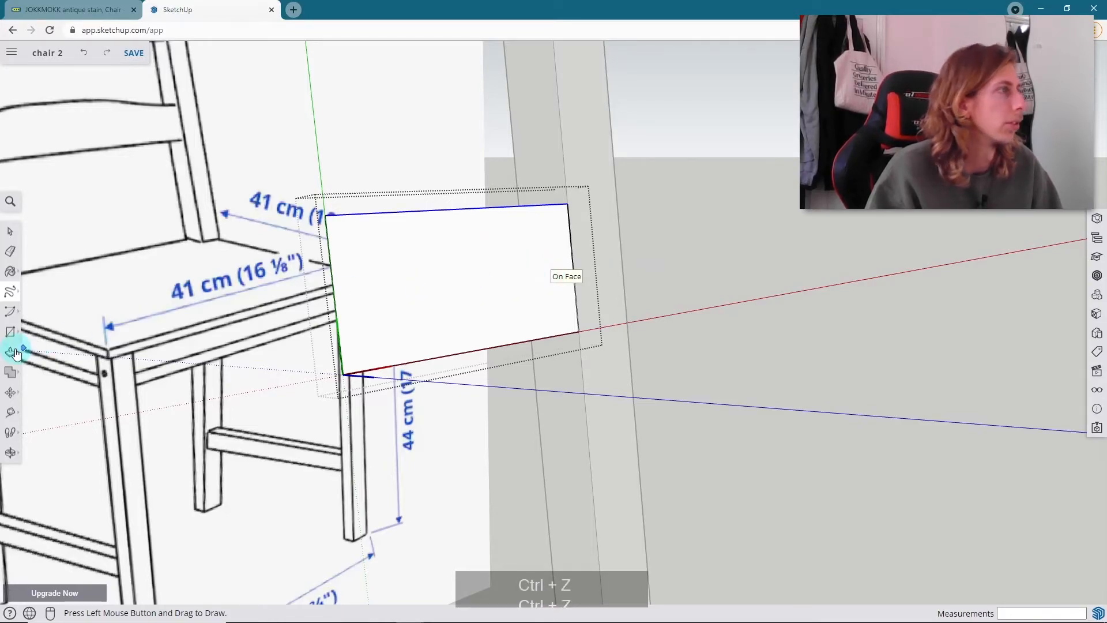
- Check the slat shape in the IKEA page's chair photo, and draw a shallow two-point arc from the half strut's leg-side edge to its upper edge
{"action": "left_click", "coordinate": [11, 312]}
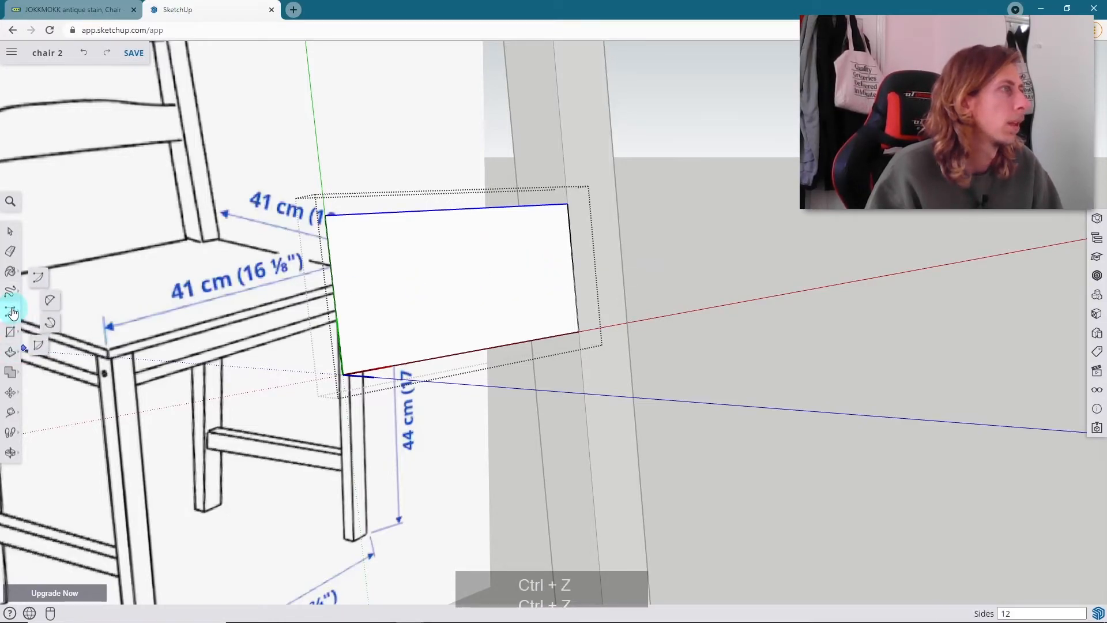
{"action": "left_click", "coordinate": [52, 305]}
{"action": "middle_click_drag", "start_coordinate": [484, 254], "coordinate": [525, 103]}
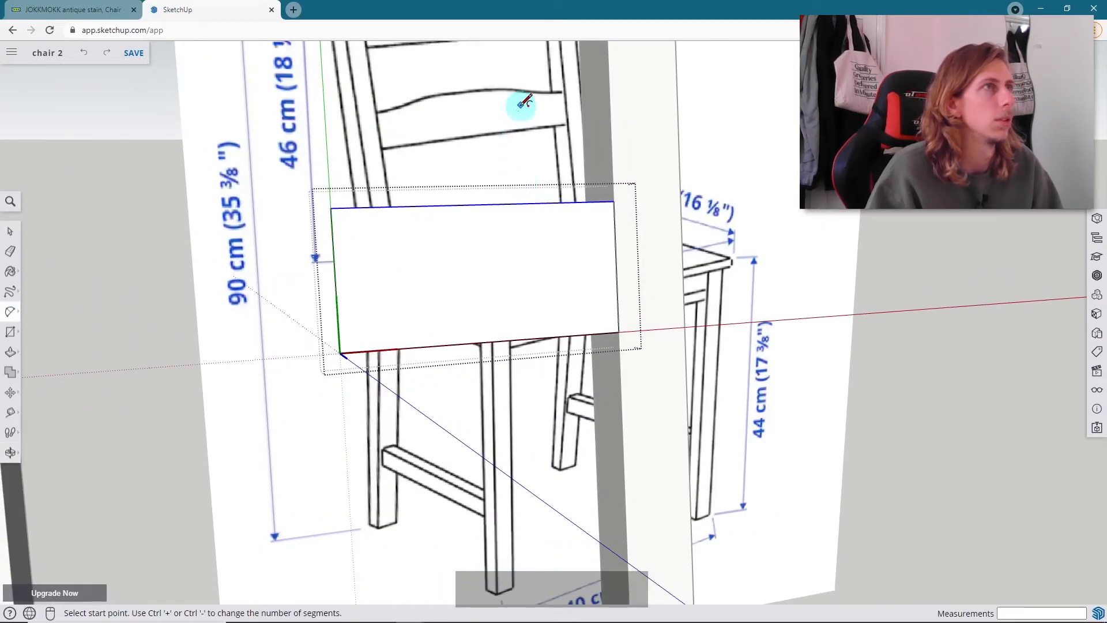
{"action": "left_click", "coordinate": [84, 12]}
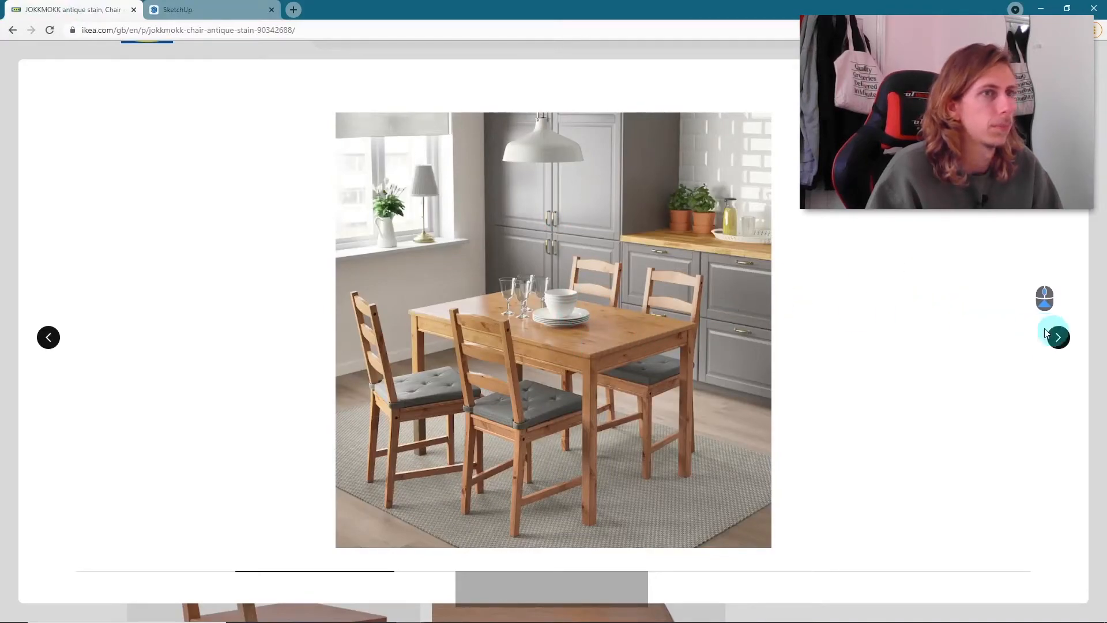
{"action": "left_click", "coordinate": [1059, 340]}
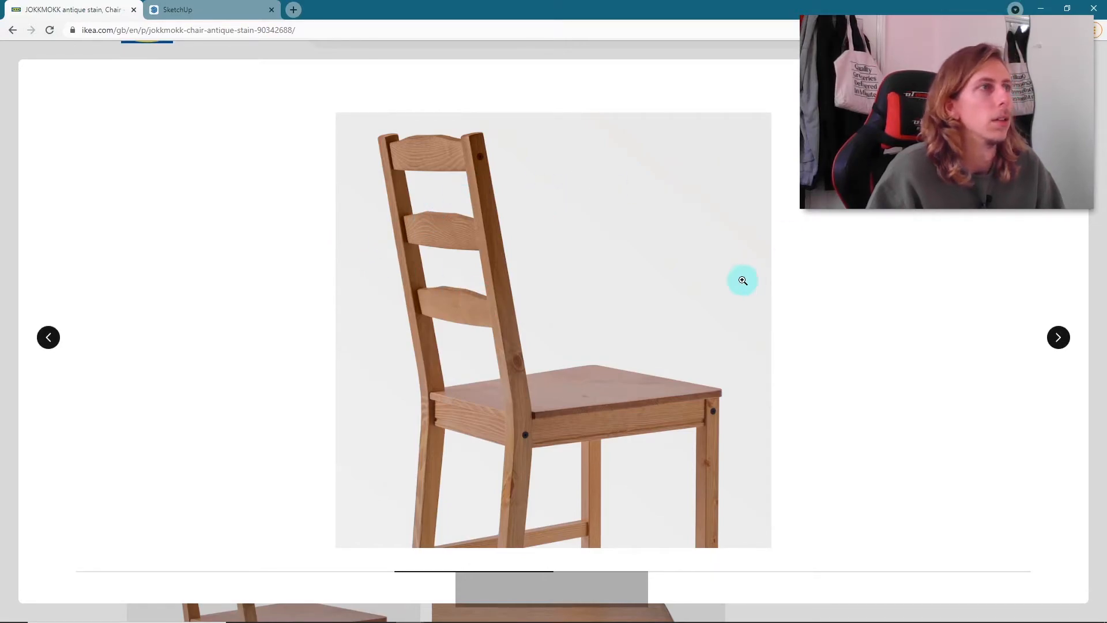
{"action": "left_click", "coordinate": [211, 10]}
{"action": "middle_click_drag", "start_coordinate": [564, 254], "coordinate": [533, 248]}
{"action": "left_click", "coordinate": [10, 312]}
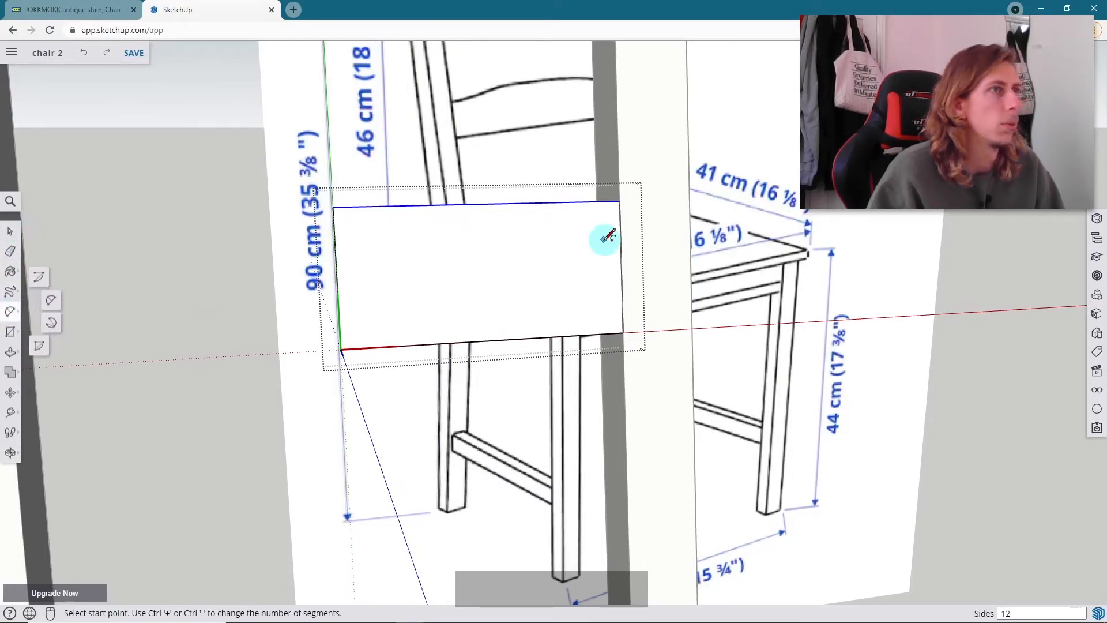
{"action": "left_click", "coordinate": [622, 231]}
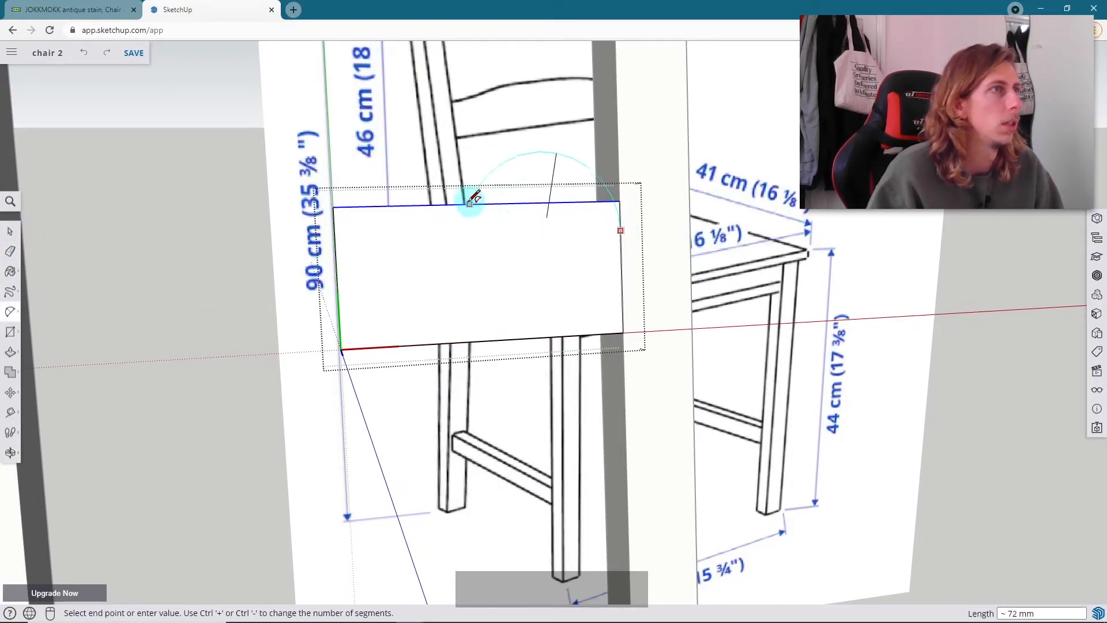
{"action": "left_click", "coordinate": [433, 204]}
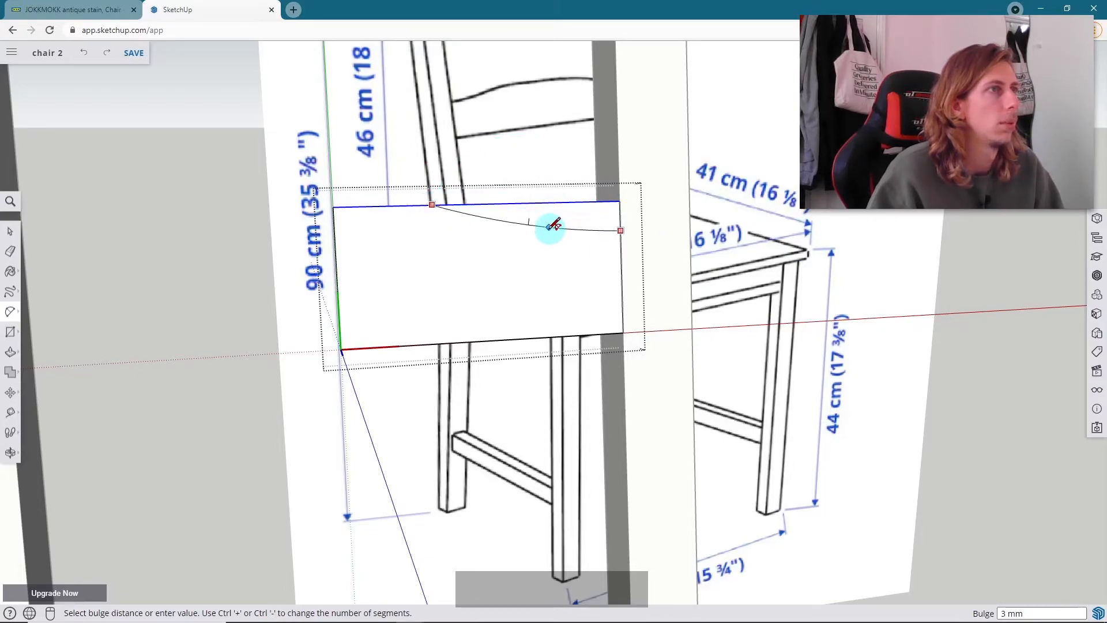
{"action": "scroll", "coordinate": [554, 225], "scroll_direction": "up", "scroll_amount": 3}
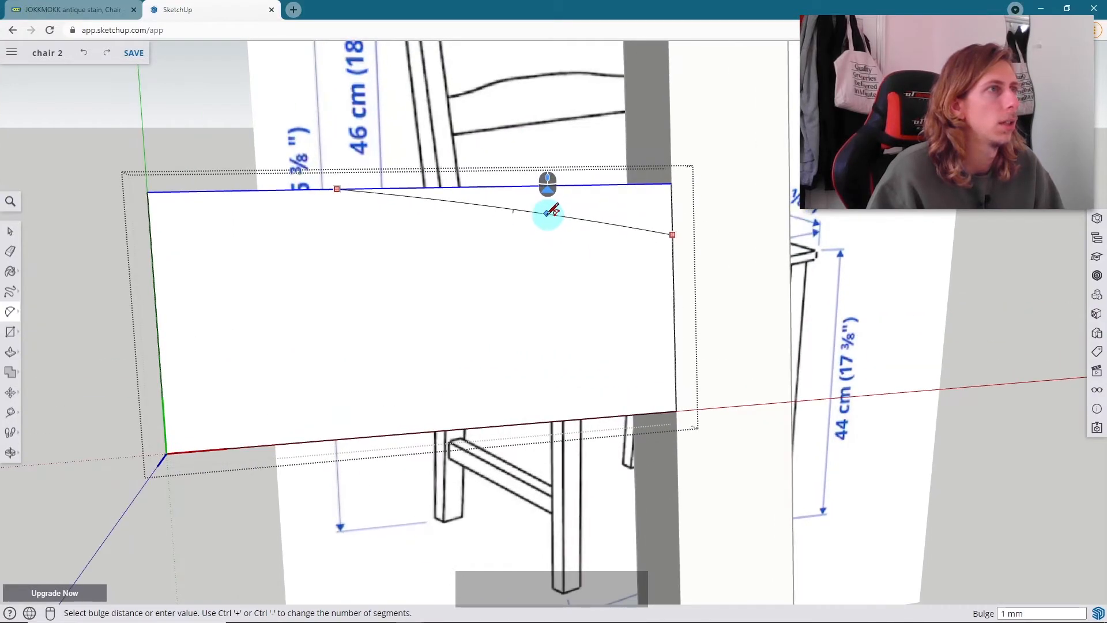
{"action": "left_click", "coordinate": [543, 221]}
- Erase the corner of the half strut's face above the arc to leave a curved upper edge
{"action": "scroll", "coordinate": [572, 218], "scroll_direction": "down", "scroll_amount": 4}
{"action": "mouse_move", "coordinate": [572, 220]}
{"action": "middle_mouse_down"}
{"action": "mouse_move", "coordinate": [598, 210]}
{"action": "mouse_move", "coordinate": [528, 255]}
{"action": "mouse_move", "coordinate": [537, 230]}
{"action": "mouse_move", "coordinate": [593, 215]}
{"action": "middle_mouse_up"}
{"action": "key", "text": "space"}
{"action": "left_click", "coordinate": [528, 254]}
{"action": "key", "text": "e"}
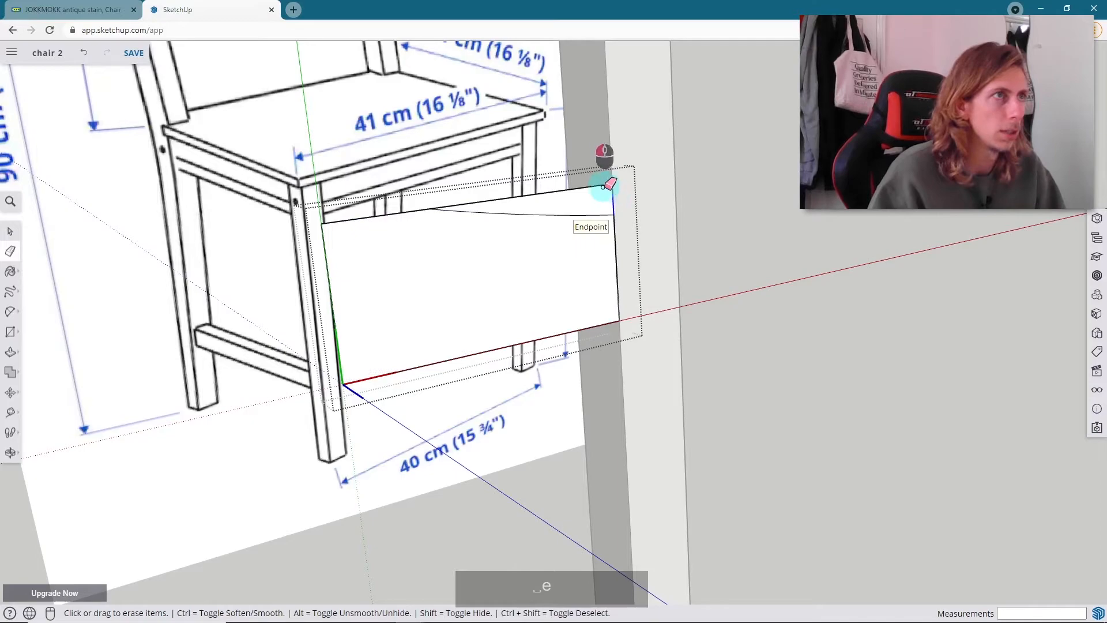
{"action": "left_click_drag", "start_coordinate": [614, 185], "coordinate": [586, 202]}
- Push/Pull the half strut's face 20 mm toward the rear and leave component editing
{"action": "key", "text": "space"}
{"action": "left_click", "coordinate": [525, 255]}
{"action": "middle_click_drag", "start_coordinate": [525, 255], "coordinate": [568, 250]}
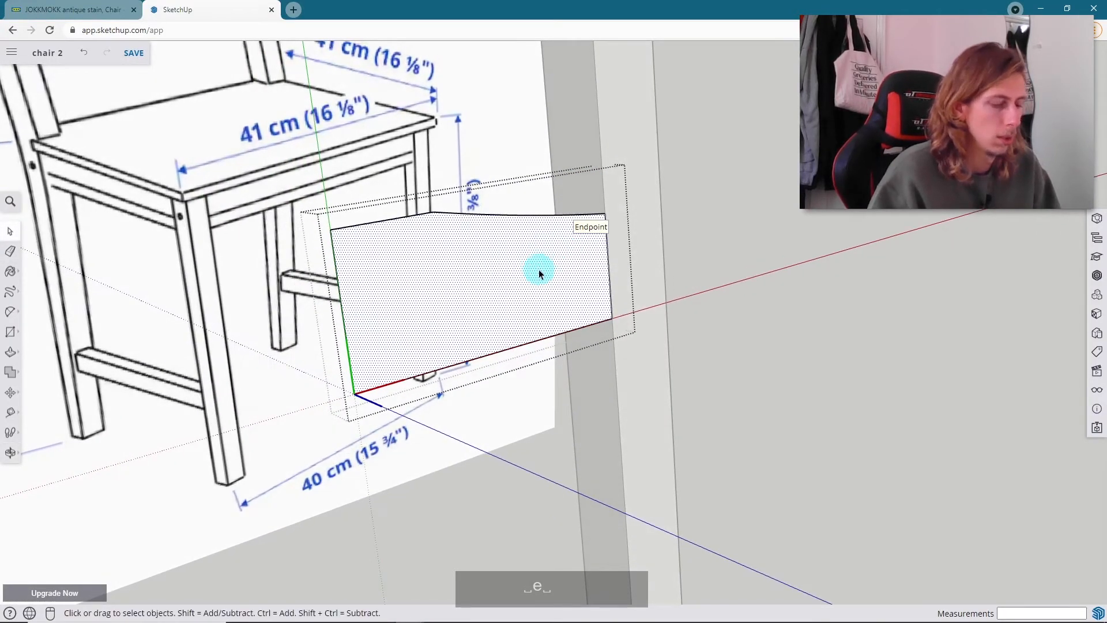
{"action": "key", "text": "p"}
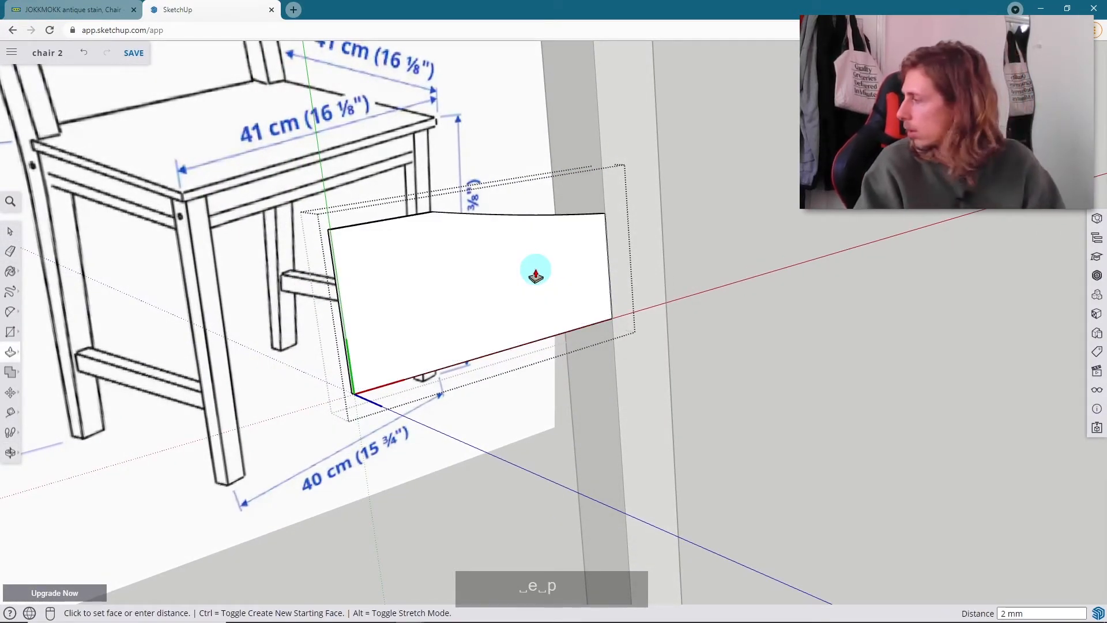
{"action": "left_click", "coordinate": [536, 276]}
{"action": "middle_click_drag", "start_coordinate": [527, 280], "coordinate": [806, 375]}
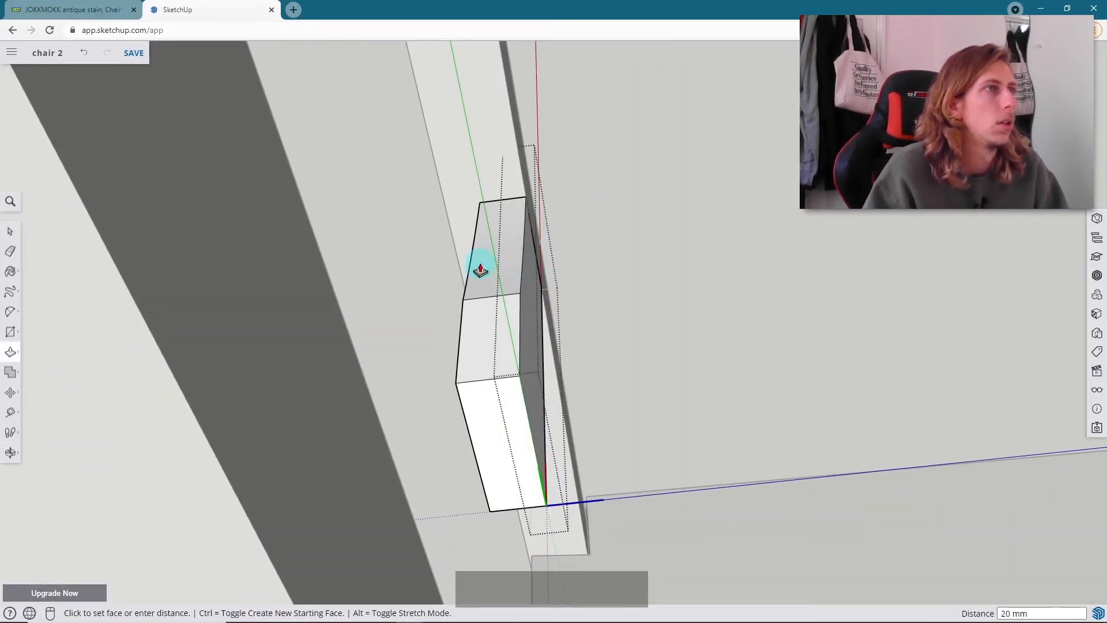
{"action": "middle_click_drag", "start_coordinate": [483, 271], "coordinate": [445, 227]}
{"action": "key", "text": "space"}
{"action": "key", "text": "Escape"}
- Move the half strut 8 mm toward the rear so it sits back from the leg's front face
{"action": "scroll", "coordinate": [452, 213], "scroll_direction": "up", "scroll_amount": 3}
{"action": "triple_click", "coordinate": [465, 240]}
{"action": "key", "text": "m"}
{"action": "left_click", "coordinate": [491, 296]}
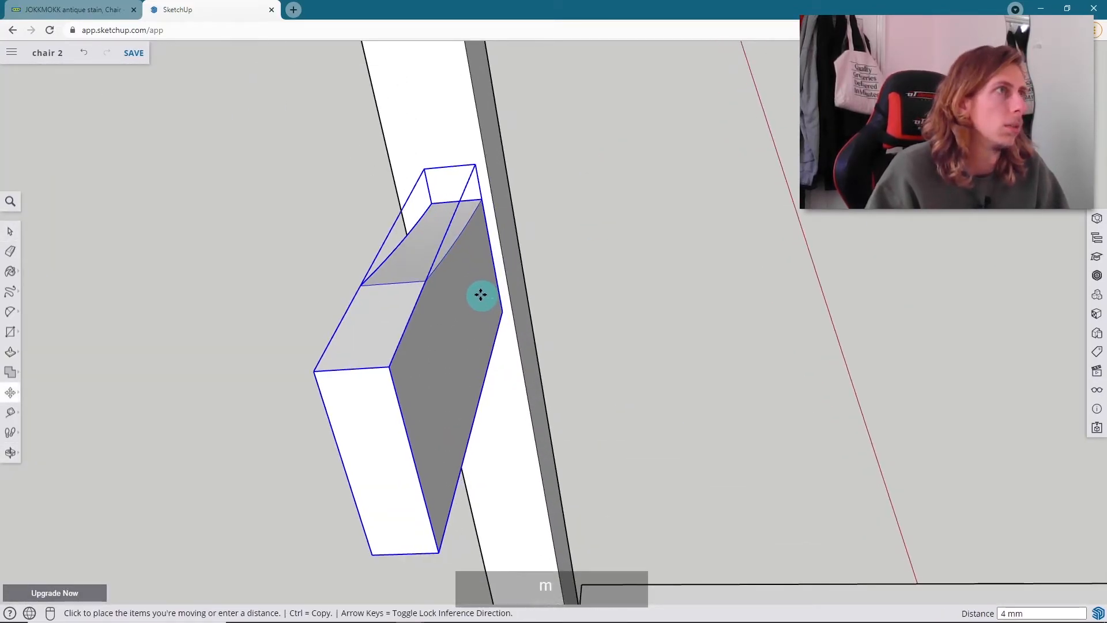
{"action": "left_click", "coordinate": [479, 293]}
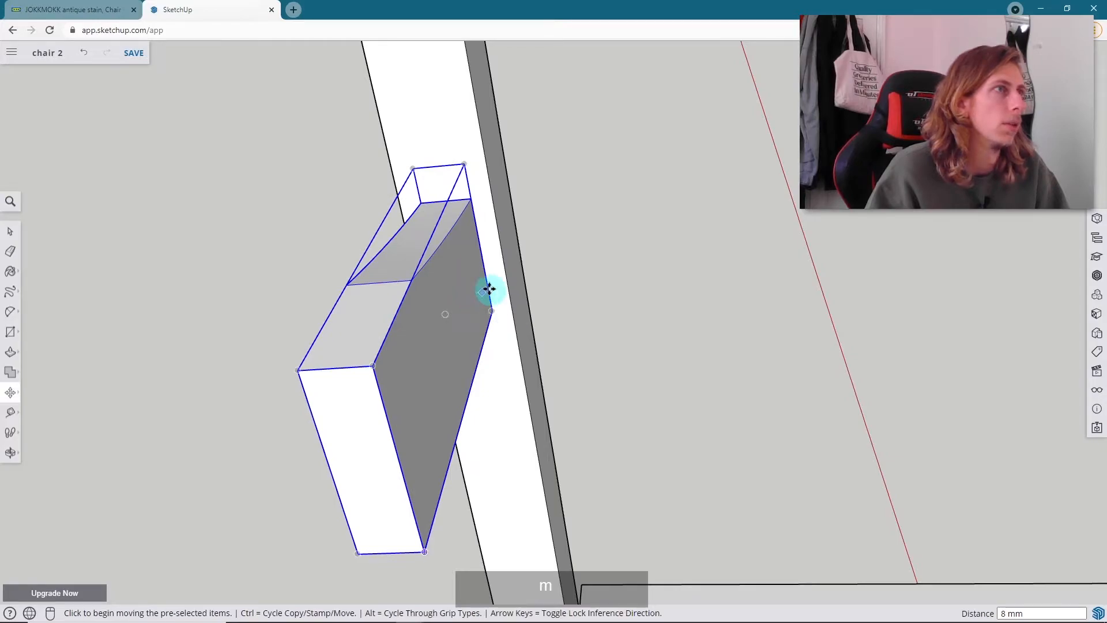
{"action": "key", "text": "space"}
- Copy the half strut about 139 mm horizontally toward the opposite back leg
{"action": "scroll", "coordinate": [552, 290], "scroll_direction": "down", "scroll_amount": 3}
{"action": "middle_click_drag", "start_coordinate": [552, 289], "coordinate": [86, 223]}
{"action": "scroll", "coordinate": [396, 230], "scroll_direction": "down", "scroll_amount": 3}
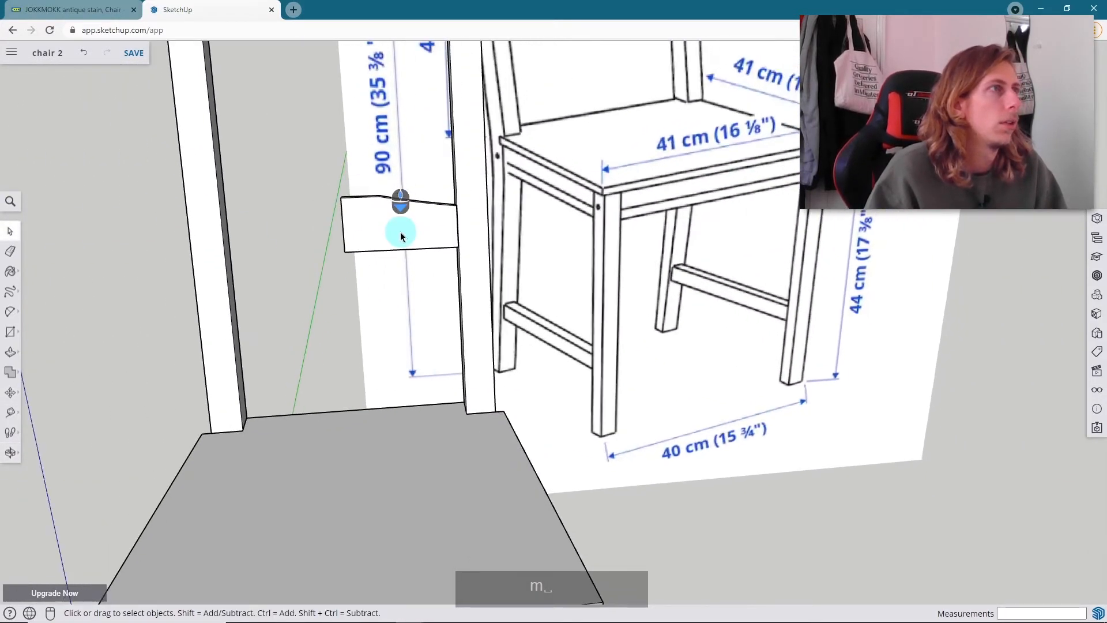
{"action": "scroll", "coordinate": [383, 215], "scroll_direction": "up", "scroll_amount": 3}
{"action": "middle_click_drag", "start_coordinate": [383, 215], "coordinate": [467, 242]}
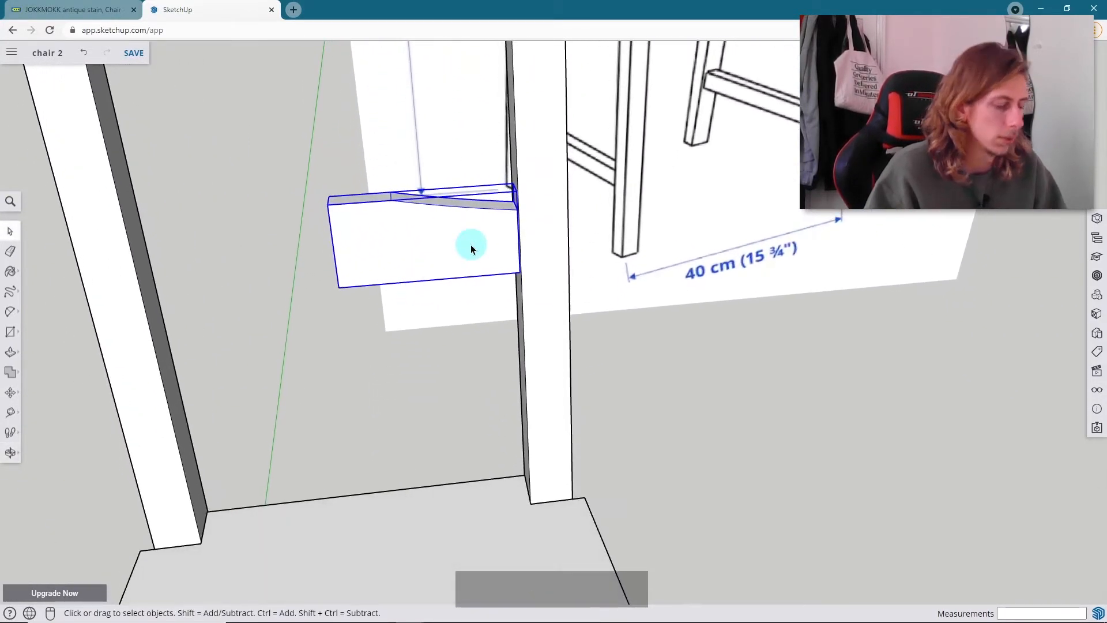
{"action": "key", "text": "m"}
{"action": "left_click", "coordinate": [481, 246]}
{"action": "key", "text": "ctrl"}
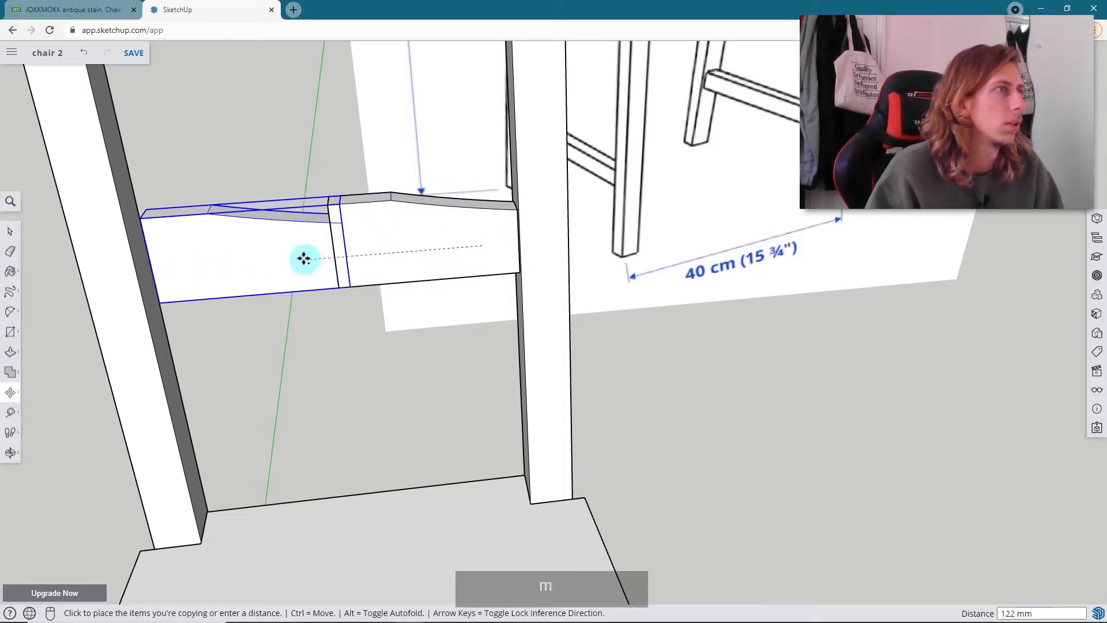
{"action": "left_click", "coordinate": [282, 264]}
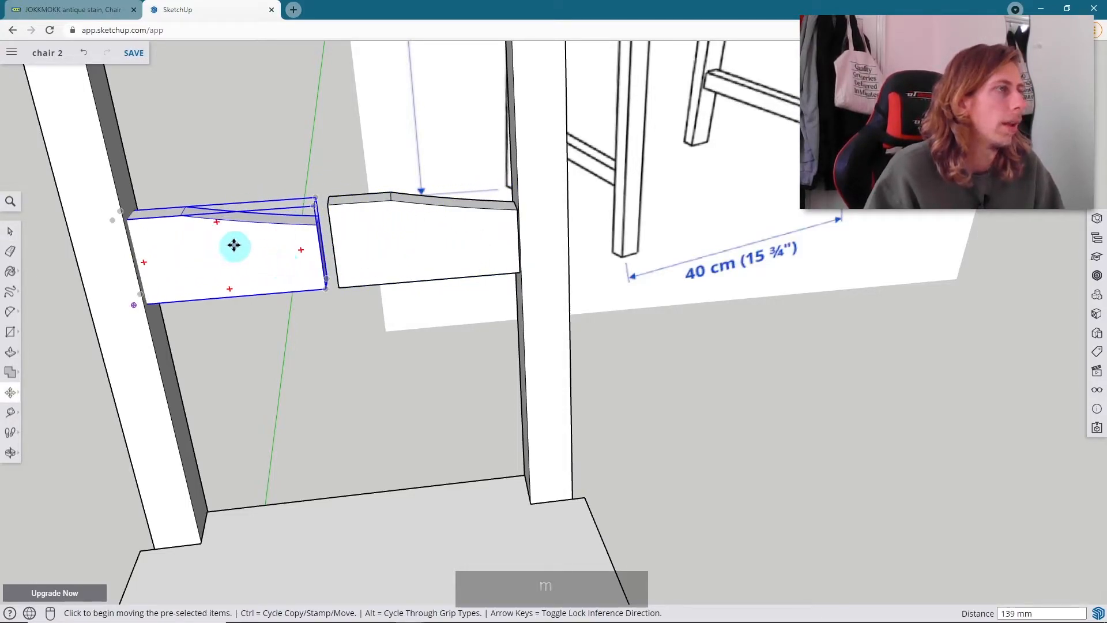
- Rotate the copied half strut half a turn about its vertical axis so its curved end faces the opposite leg
{"action": "middle_click_drag", "start_coordinate": [234, 245], "coordinate": [394, 296]}
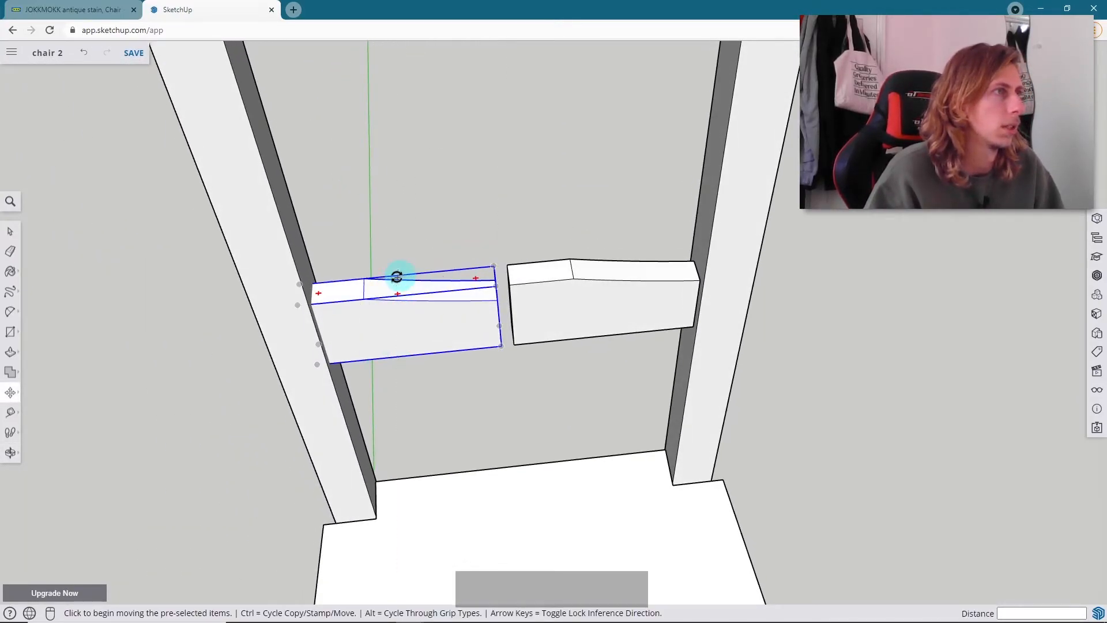
{"action": "left_click", "coordinate": [397, 280]}
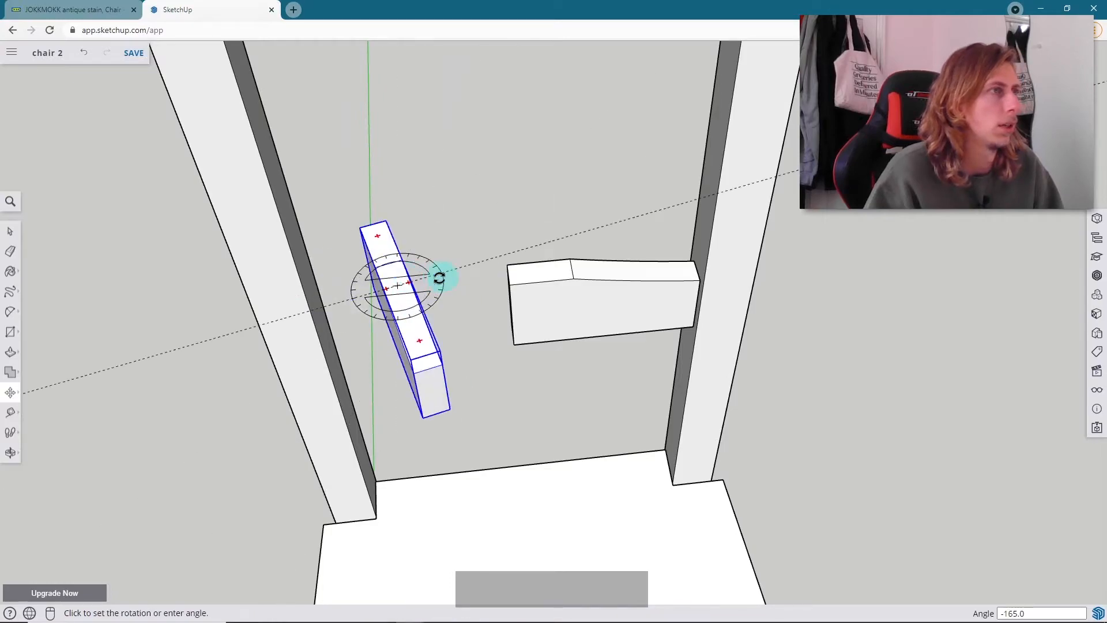
{"action": "left_click", "coordinate": [395, 338]}
- Move the rotated copy sideways until its inner end meets the original half strut at the middle of the backrest
{"action": "scroll", "coordinate": [489, 288], "scroll_direction": "up", "scroll_amount": 4}
{"action": "left_click", "coordinate": [500, 280]}
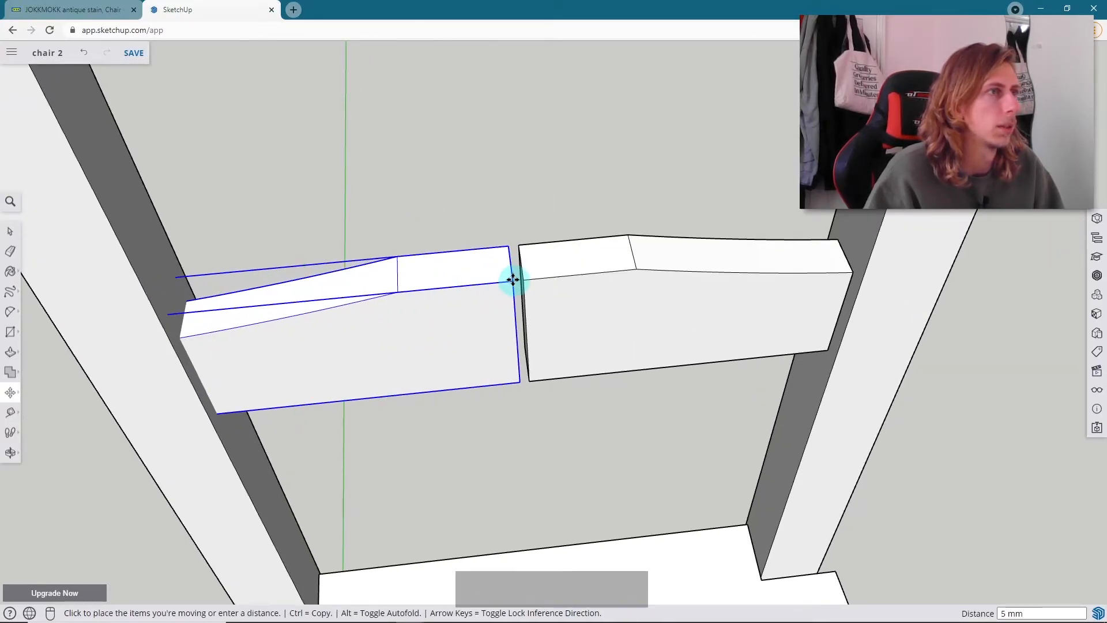
{"action": "left_click", "coordinate": [524, 279]}
{"action": "scroll", "coordinate": [517, 294], "scroll_direction": "down", "scroll_amount": 5}
{"action": "key", "text": "space"}
{"action": "left_click", "coordinate": [557, 231]}
{"action": "middle_click_drag", "start_coordinate": [557, 231], "coordinate": [593, 136]}
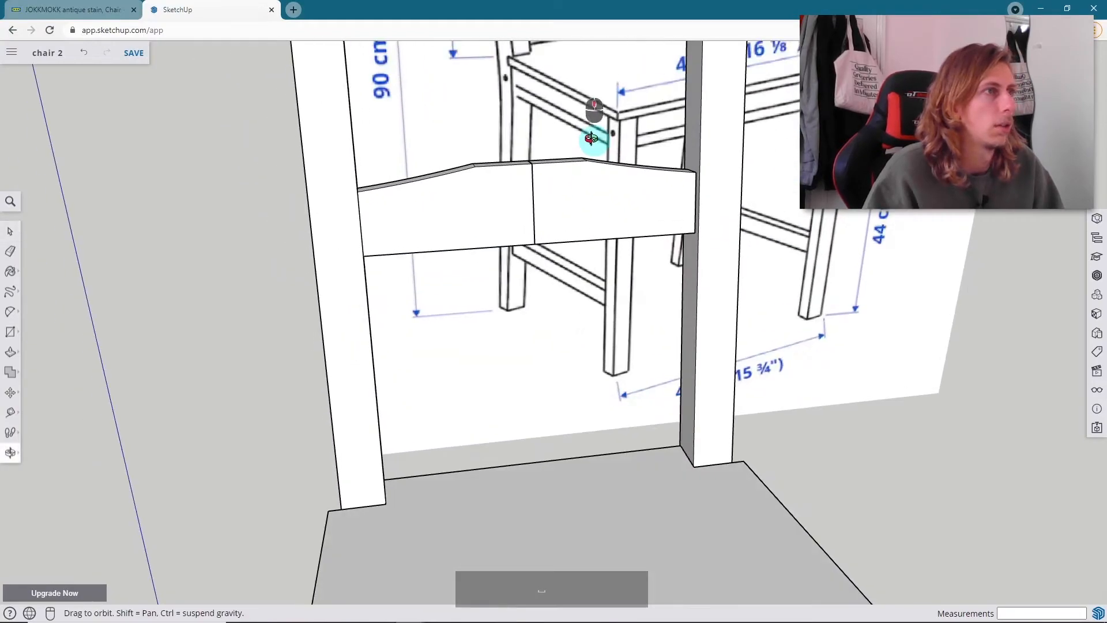
- Inside the half strut component, move the edge between the flat top and the curved slope outward toward the back leg
{"action": "scroll", "coordinate": [559, 183], "scroll_direction": "down", "scroll_amount": 5}
{"action": "mouse_move", "coordinate": [559, 183]}
{"action": "middle_mouse_down"}
{"action": "mouse_move", "coordinate": [546, 144]}
{"action": "mouse_move", "coordinate": [498, 241]}
{"action": "mouse_move", "coordinate": [521, 247]}
{"action": "mouse_move", "coordinate": [554, 186]}
{"action": "middle_mouse_up"}
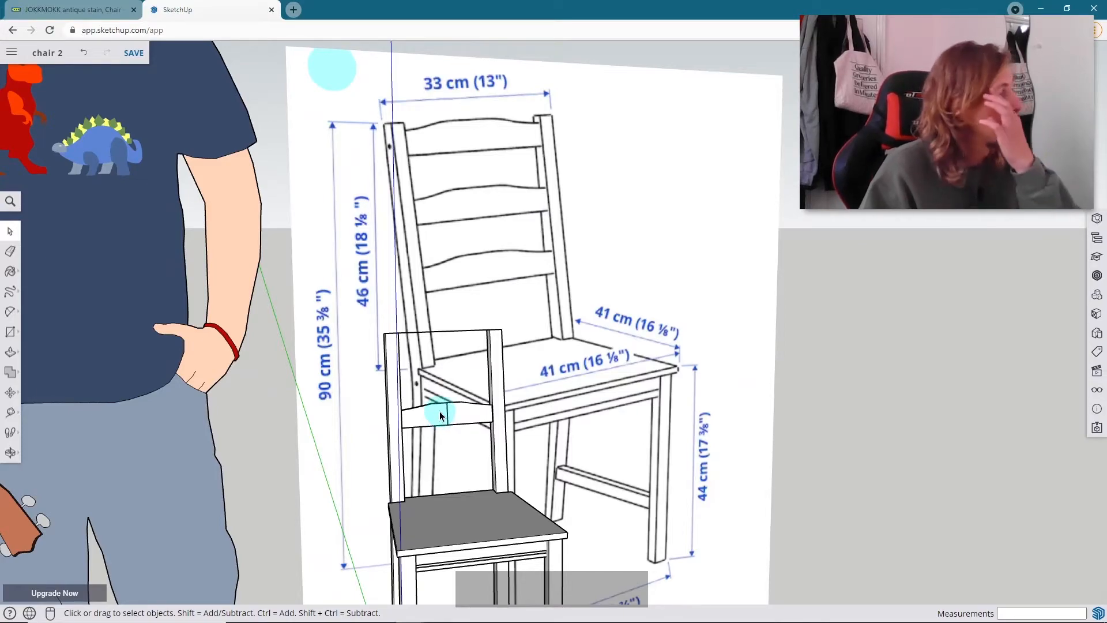
{"action": "scroll", "coordinate": [440, 411], "scroll_direction": "up", "scroll_amount": 5}
{"action": "double_click", "coordinate": [478, 397]}
{"action": "scroll", "coordinate": [480, 406], "scroll_direction": "down", "scroll_amount": 6}
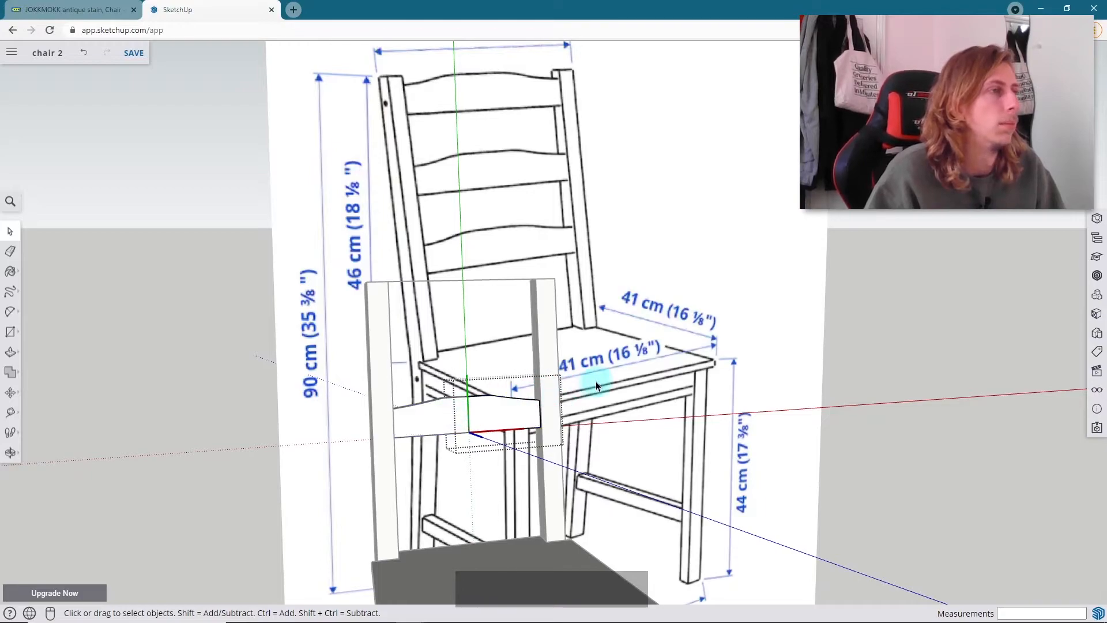
{"action": "key", "text": "Escape"}
{"action": "scroll", "coordinate": [485, 397], "scroll_direction": "up", "scroll_amount": 5}
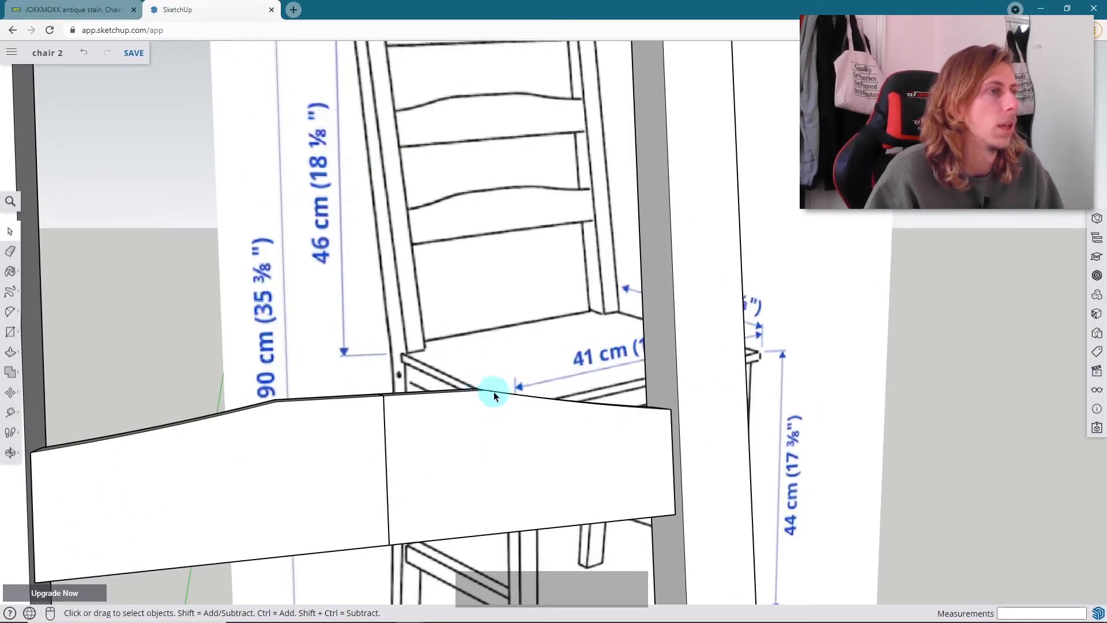
{"action": "mouse_move", "coordinate": [491, 399]}
{"action": "middle_mouse_down"}
{"action": "mouse_move", "coordinate": [471, 420]}
{"action": "mouse_move", "coordinate": [503, 405]}
{"action": "mouse_move", "coordinate": [452, 462]}
{"action": "middle_mouse_up"}
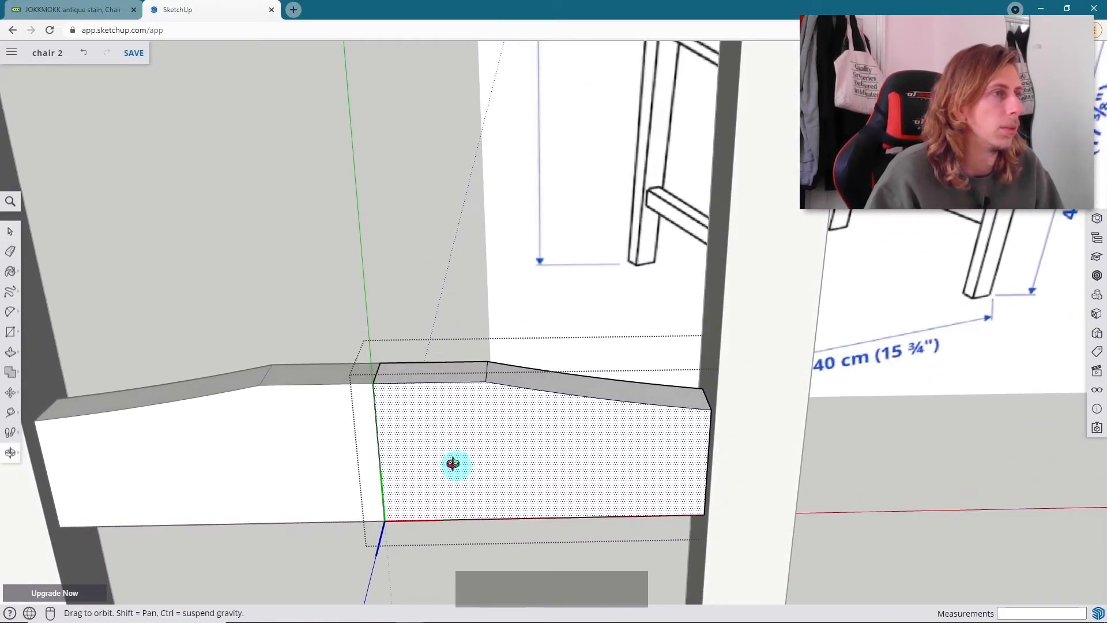
{"action": "key", "text": "m"}
{"action": "left_click", "coordinate": [487, 378]}
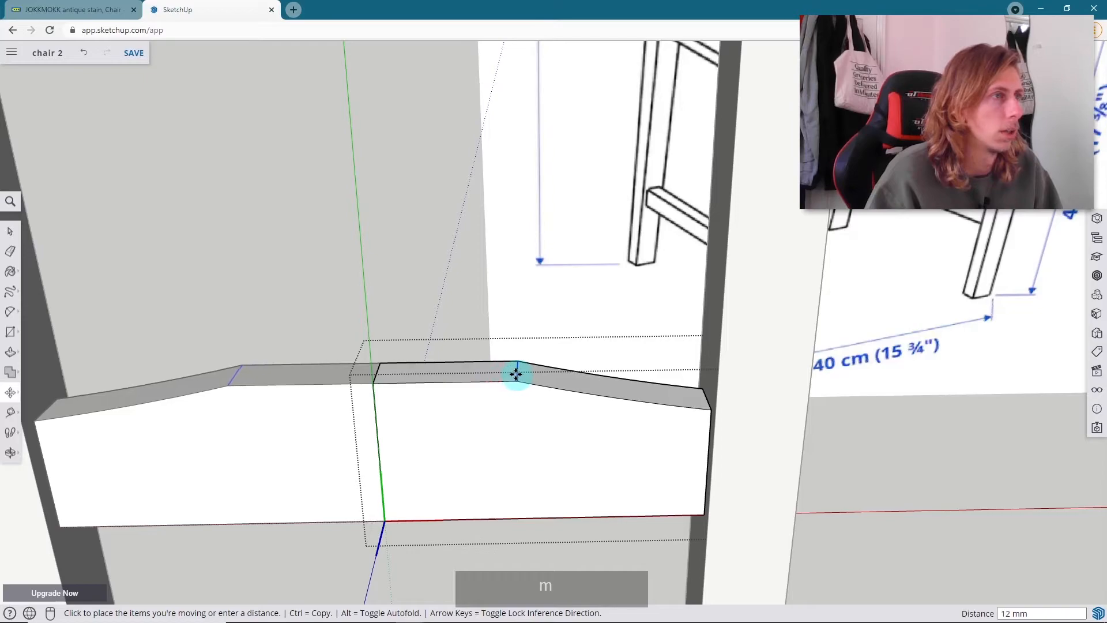
{"action": "left_click", "coordinate": [542, 374]}
{"action": "key", "text": "space"}
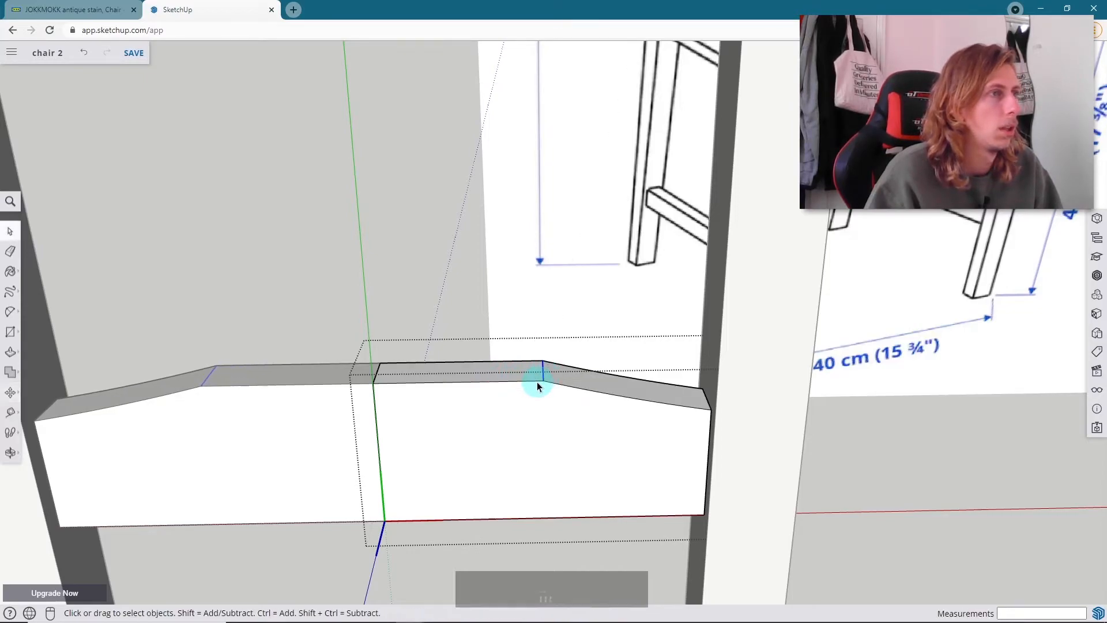
- Draw an arc on the half strut's front face that bridges the flat top edge and the sloping curve across their corner
{"action": "left_click", "coordinate": [10, 316]}
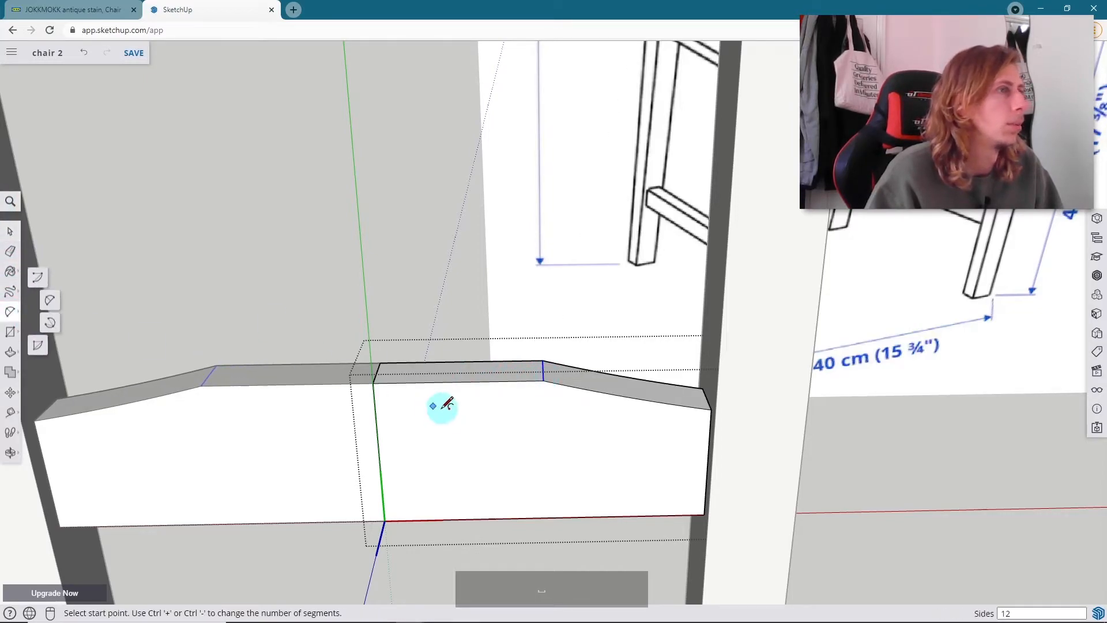
{"action": "left_click", "coordinate": [449, 381]}
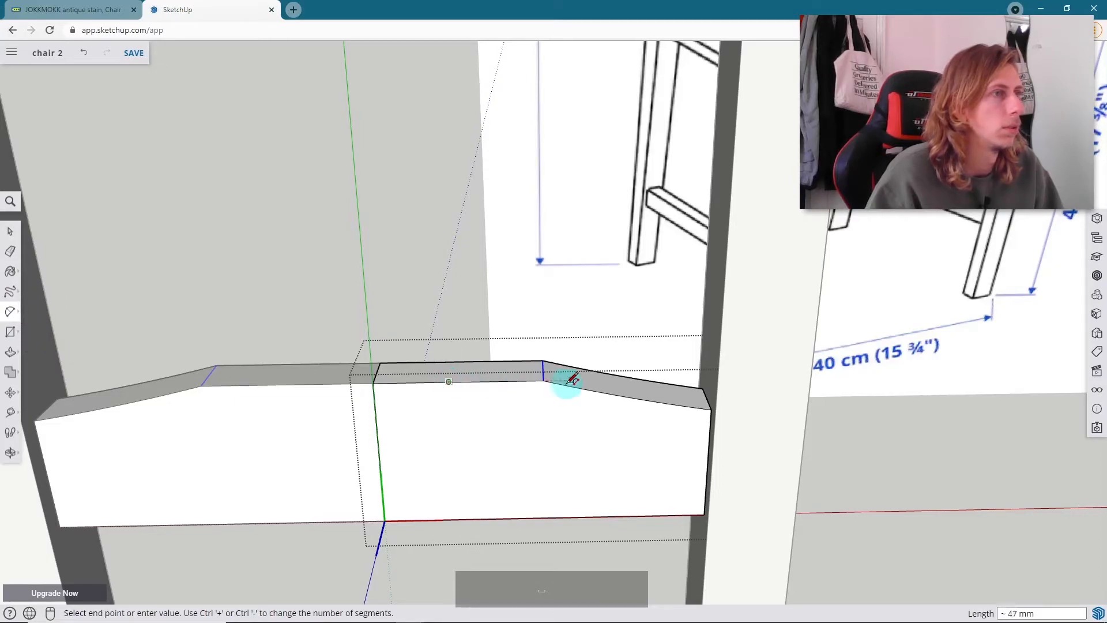
{"action": "left_click", "coordinate": [612, 396]}
{"action": "left_click", "coordinate": [612, 396]}
{"action": "mouse_move", "coordinate": [612, 396]}
{"action": "middle_mouse_down"}
{"action": "mouse_move", "coordinate": [705, 320]}
{"action": "mouse_move", "coordinate": [584, 274]}
{"action": "mouse_move", "coordinate": [594, 322]}
{"action": "middle_mouse_up"}
{"action": "scroll", "coordinate": [555, 350], "scroll_direction": "up", "scroll_amount": 4}
{"action": "scroll", "coordinate": [552, 348], "scroll_direction": "down", "scroll_amount": 5}
{"action": "scroll", "coordinate": [550, 348], "scroll_direction": "down", "scroll_amount": 4}
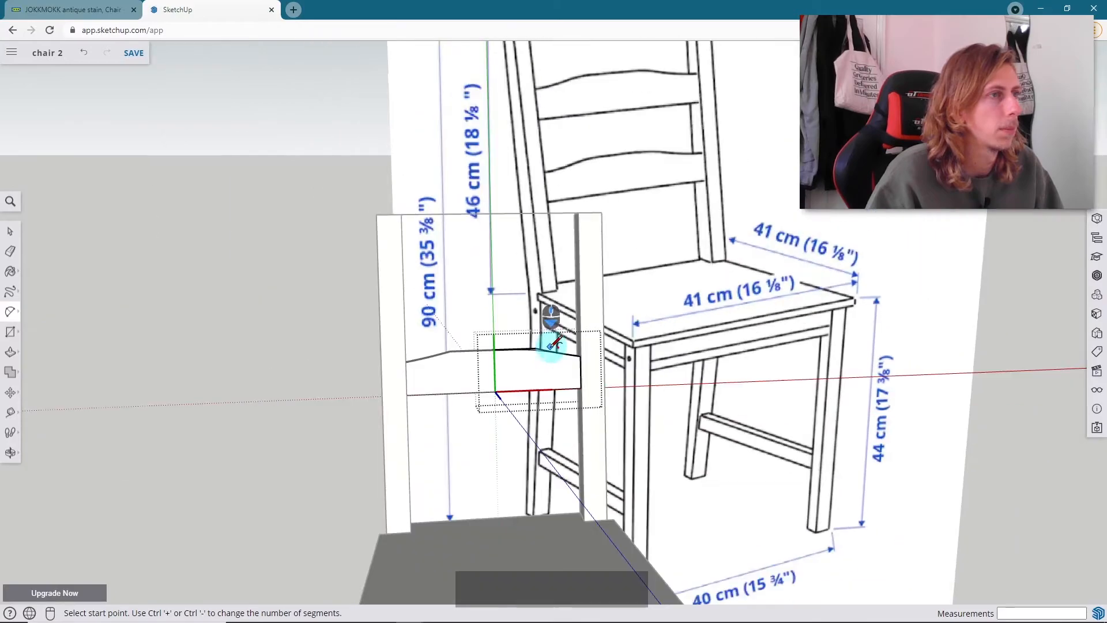
{"action": "scroll", "coordinate": [551, 360], "scroll_direction": "up", "scroll_amount": 5}
{"action": "middle_click_drag", "start_coordinate": [519, 358], "coordinate": [638, 361]}
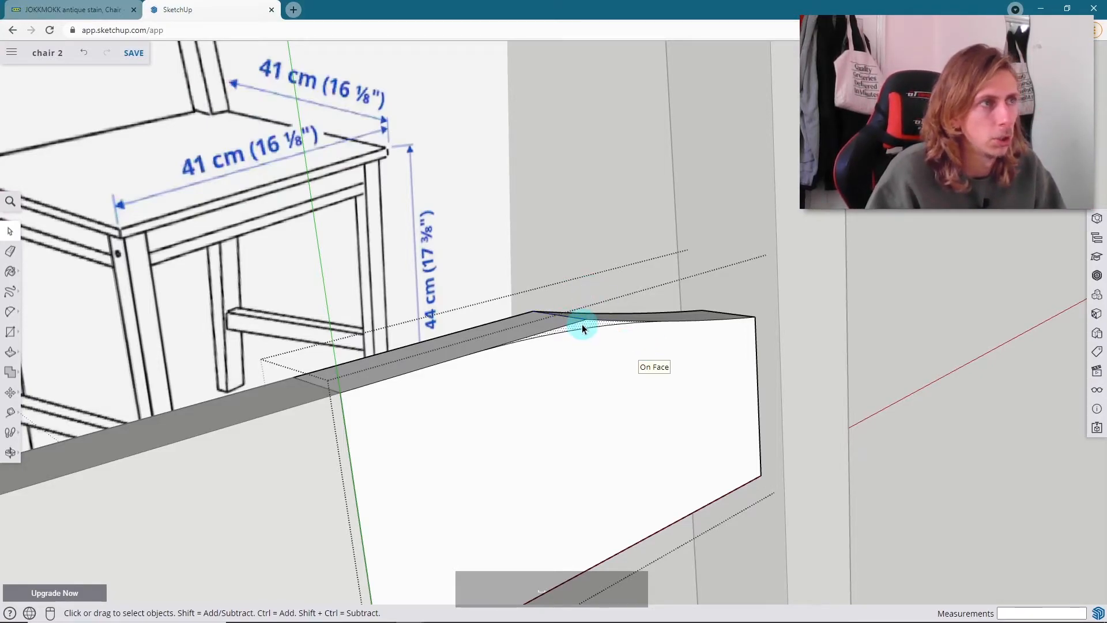
- Push the sliver above the arc 19 mm through the half strut to round off the corner, and close the component
{"action": "key", "text": "p"}
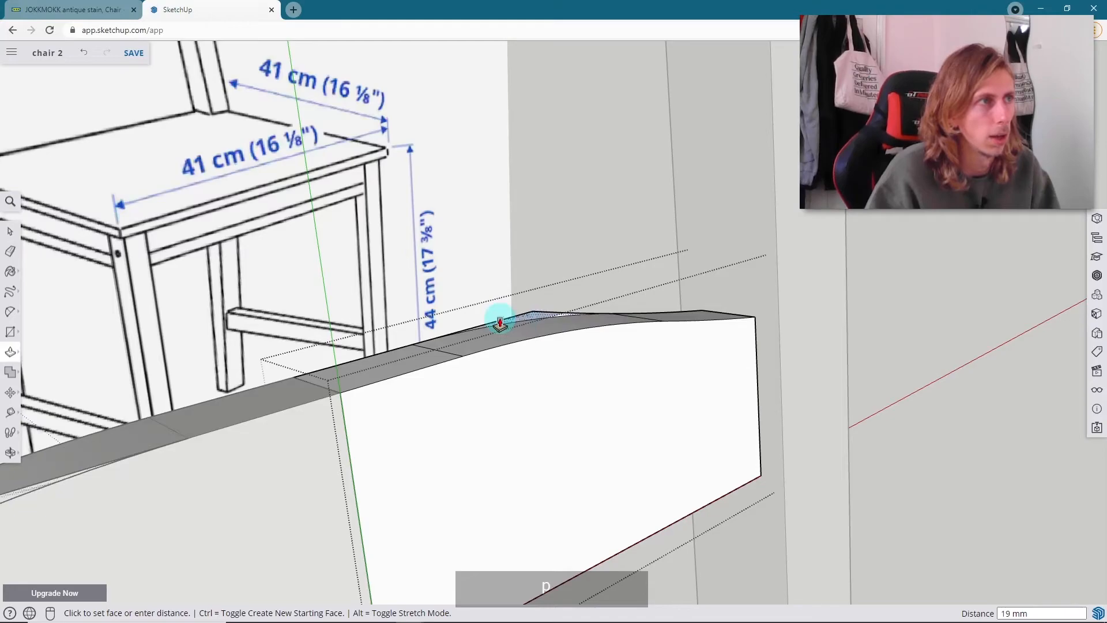
{"action": "middle_click_drag", "start_coordinate": [502, 317], "coordinate": [458, 330]}
{"action": "key", "text": "space"}
{"action": "left_click", "coordinate": [504, 264]}
{"action": "scroll", "coordinate": [479, 282], "scroll_direction": "down", "scroll_amount": 7}
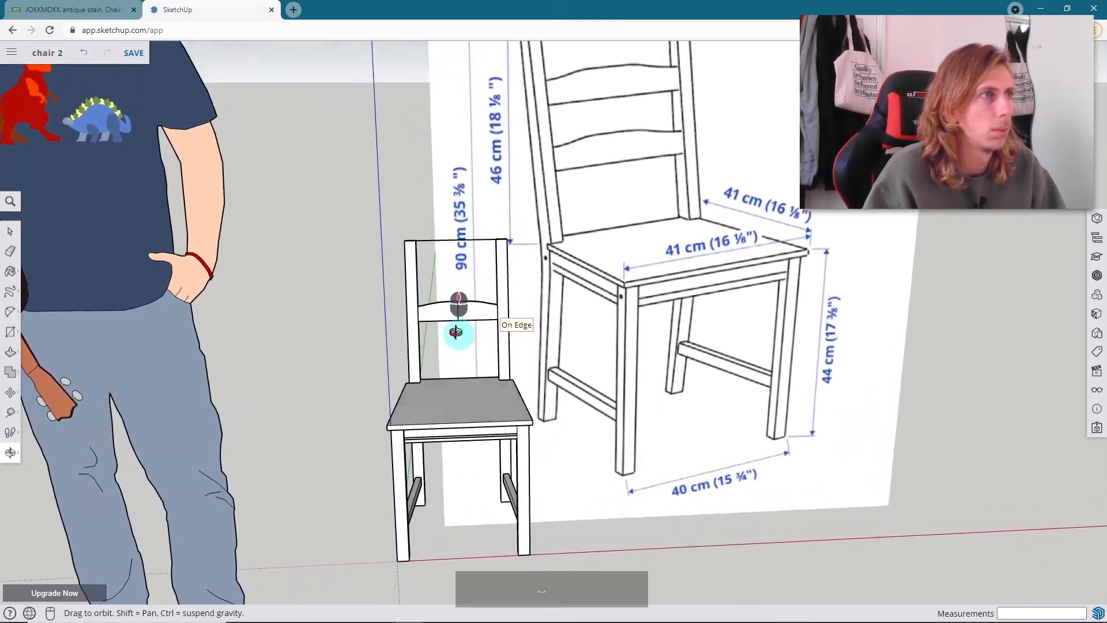
- Explode both half strut components of the backrest into loose geometry
{"action": "scroll", "coordinate": [455, 326], "scroll_direction": "up", "scroll_amount": 10}
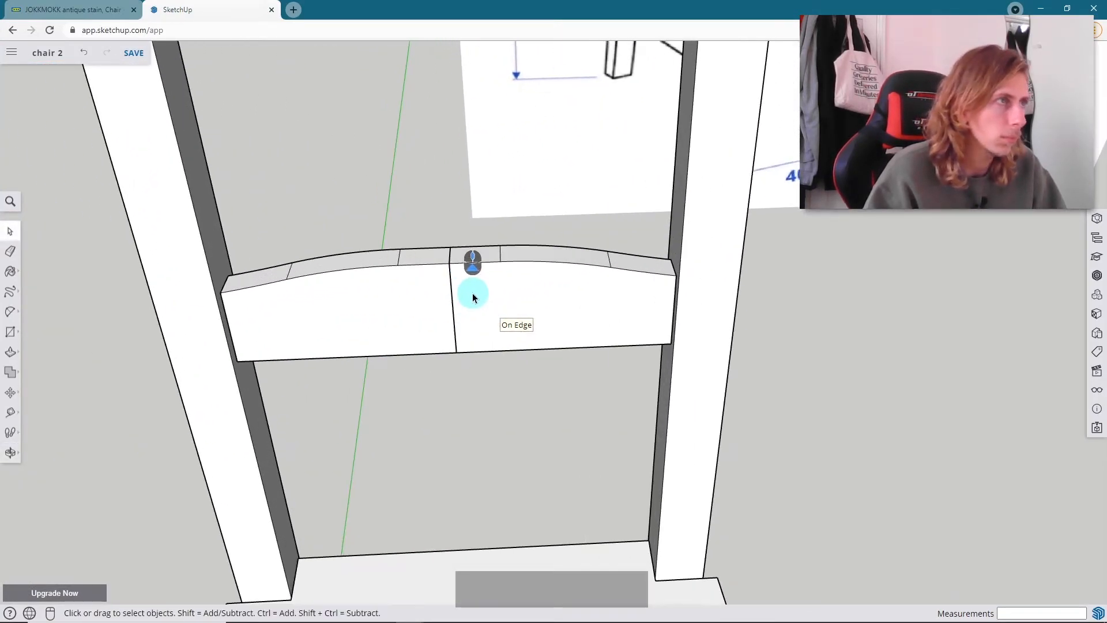
{"action": "left_click", "coordinate": [473, 296]}
{"action": "left_click", "coordinate": [416, 295]}
{"action": "left_click", "coordinate": [485, 293]}
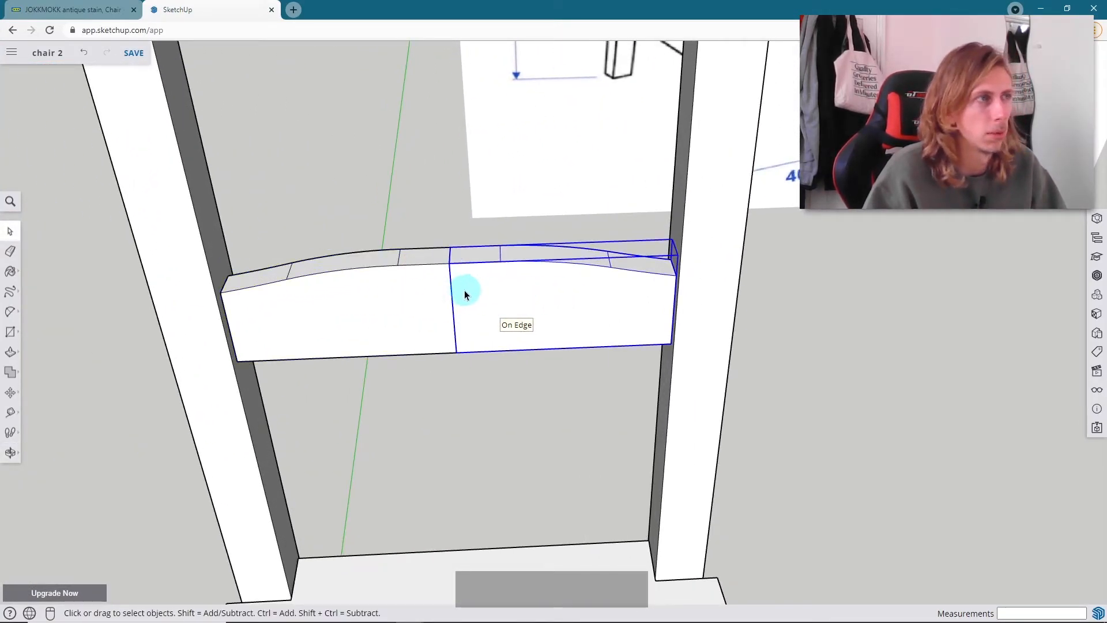
{"action": "mouse_move", "coordinate": [444, 271]}
{"action": "middle_mouse_down"}
{"action": "mouse_move", "coordinate": [448, 216]}
{"action": "mouse_move", "coordinate": [431, 257]}
{"action": "middle_mouse_up"}
{"action": "left_click", "coordinate": [430, 271]}
{"action": "right_click", "coordinate": [430, 278]}
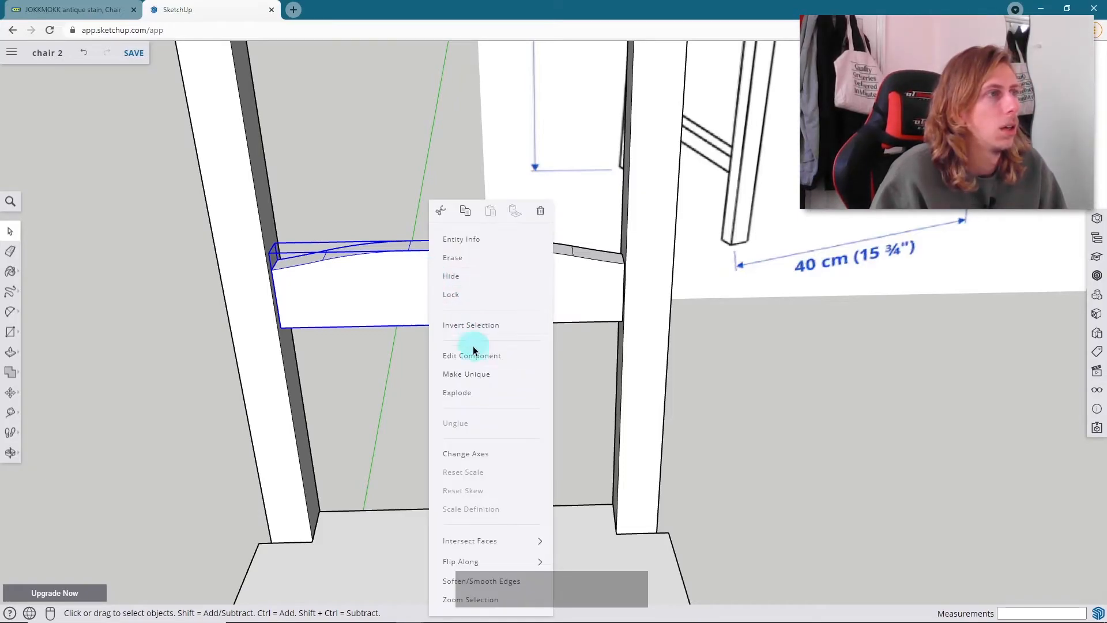
{"action": "left_click", "coordinate": [472, 393]}
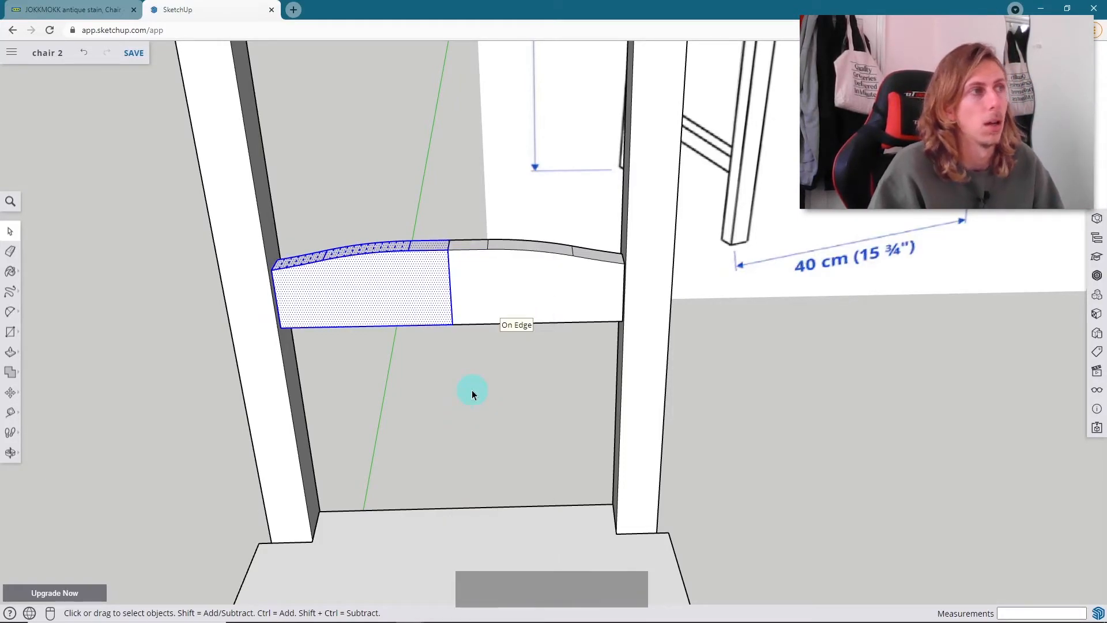
{"action": "right_click", "coordinate": [495, 276]}
{"action": "left_click", "coordinate": [515, 393]}
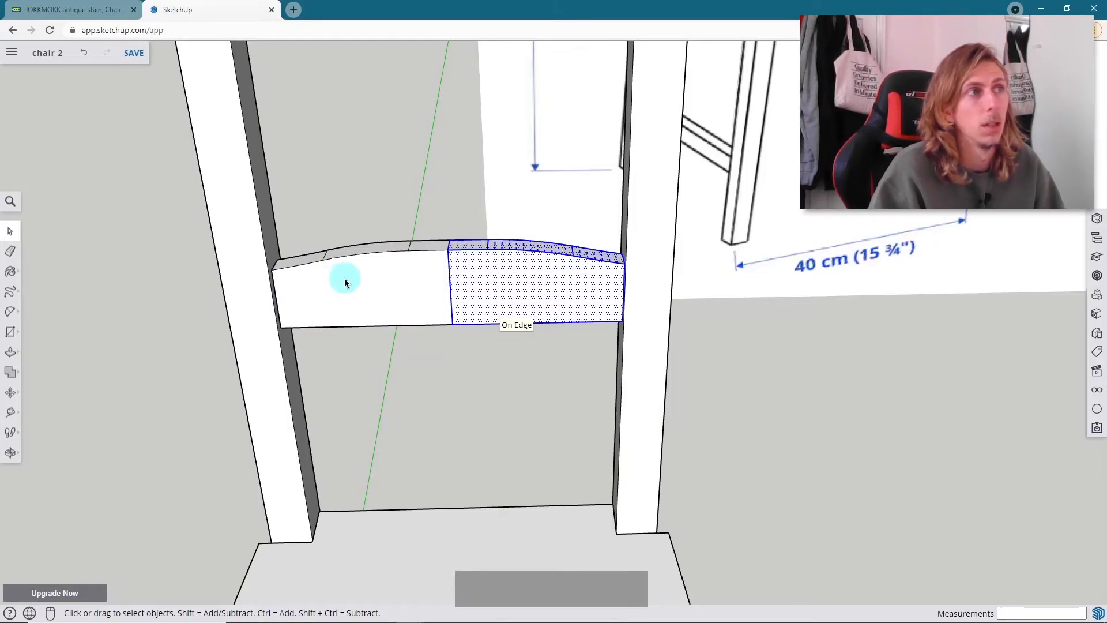
{"action": "left_click", "coordinate": [475, 272]}
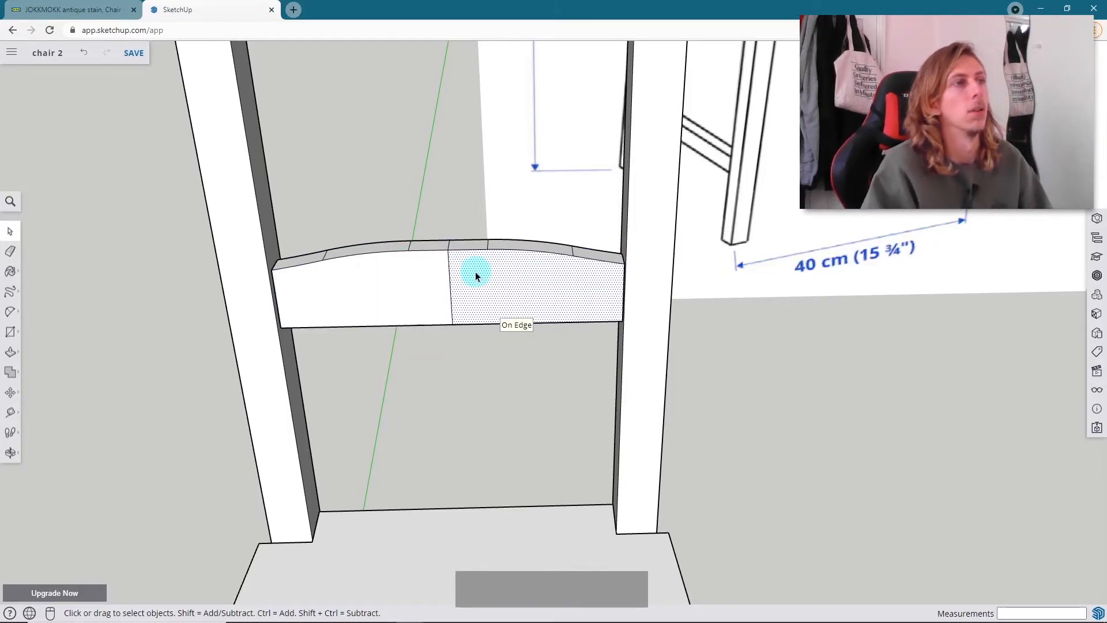
- Erase the vertical seam line between the two halves on the strut's front face
{"action": "middle_click_drag", "start_coordinate": [476, 258], "coordinate": [531, 227]}
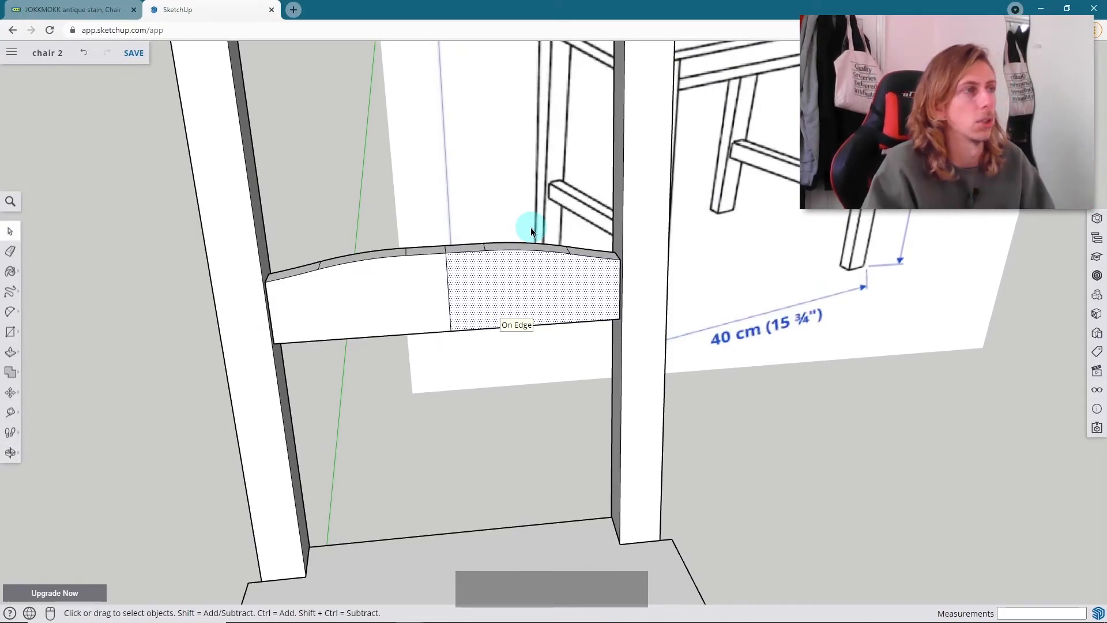
{"action": "key", "text": "e"}
{"action": "left_click", "coordinate": [449, 277]}
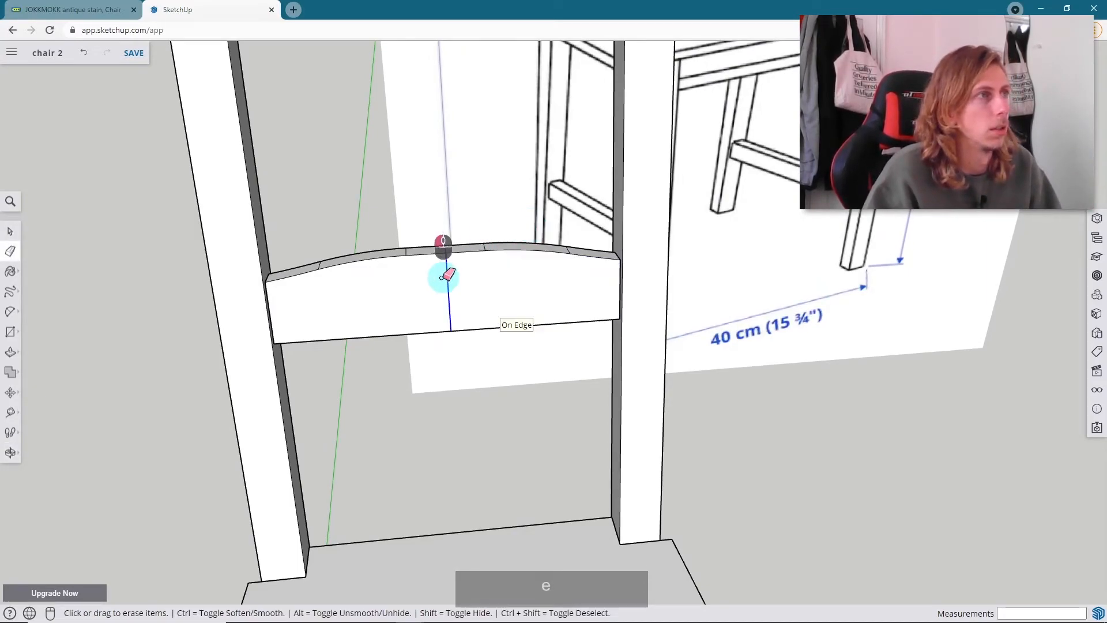
{"action": "mouse_move", "coordinate": [446, 267]}
{"action": "middle_mouse_down"}
{"action": "mouse_move", "coordinate": [499, 257]}
{"action": "mouse_move", "coordinate": [425, 271]}
{"action": "mouse_move", "coordinate": [571, 247]}
{"action": "mouse_move", "coordinate": [831, 265]}
{"action": "mouse_move", "coordinate": [554, 336]}
{"action": "mouse_move", "coordinate": [645, 312]}
{"action": "mouse_move", "coordinate": [223, 375]}
{"action": "mouse_move", "coordinate": [525, 325]}
{"action": "middle_mouse_up"}
{"action": "key", "text": "space"}
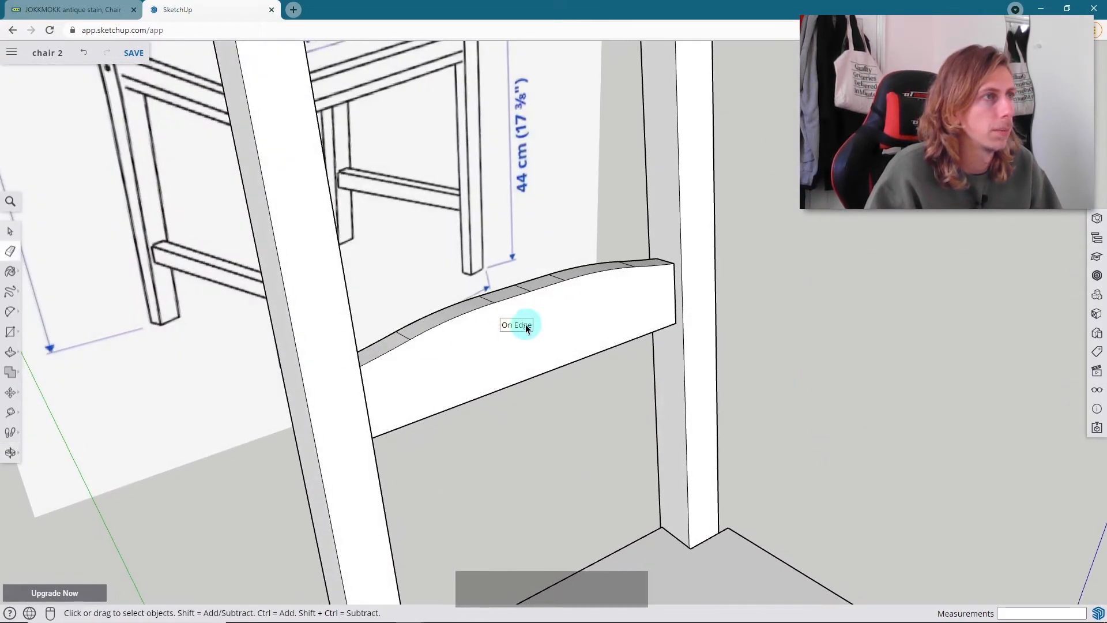
- Make the whole joined backrest strut a component named "rear strut 2"
{"action": "double_click", "coordinate": [547, 306]}
{"action": "triple_click", "coordinate": [580, 305]}
{"action": "key", "text": "space"}
{"action": "middle_click_drag", "start_coordinate": [631, 306], "coordinate": [590, 334]}
{"action": "right_click", "coordinate": [590, 331]}
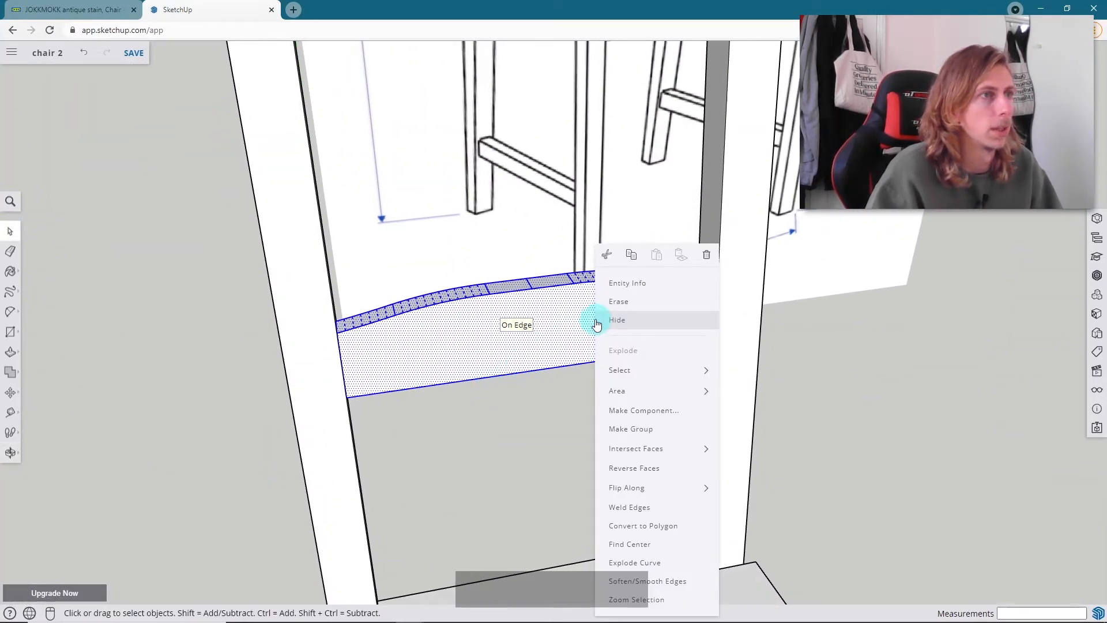
{"action": "left_click", "coordinate": [624, 413]}
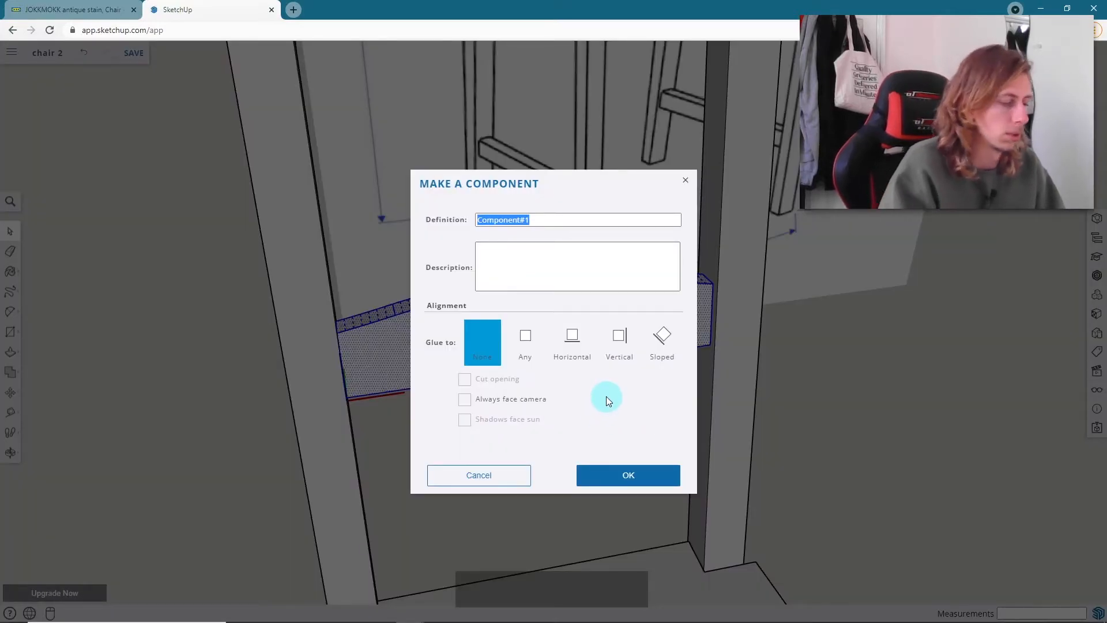
{"action": "type", "text": "rear stru"}
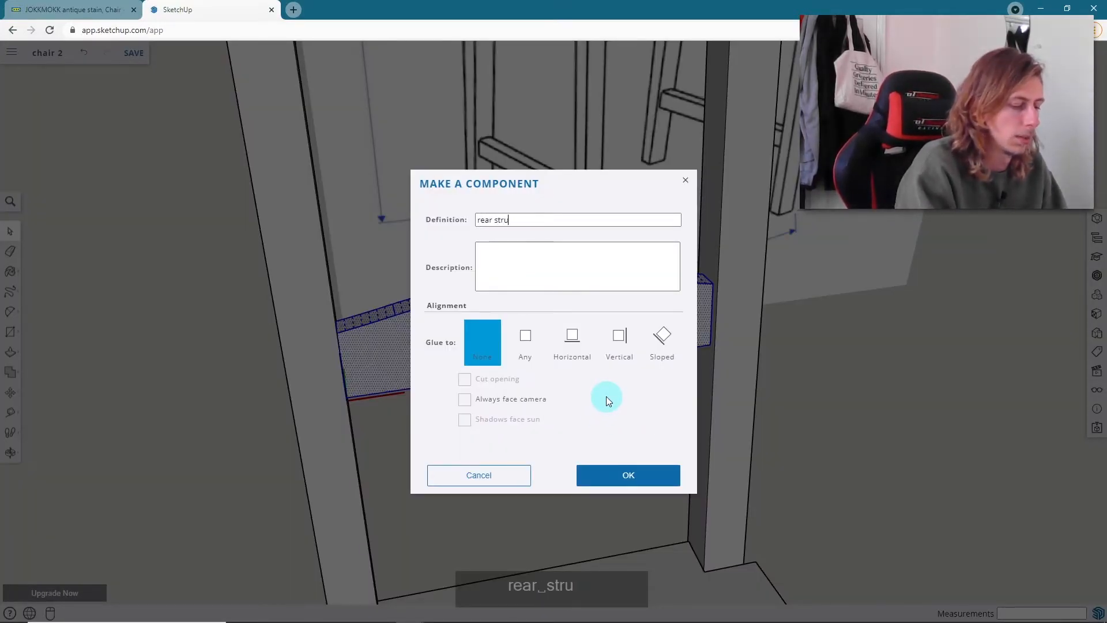
{"action": "type", "text": "t 2"}
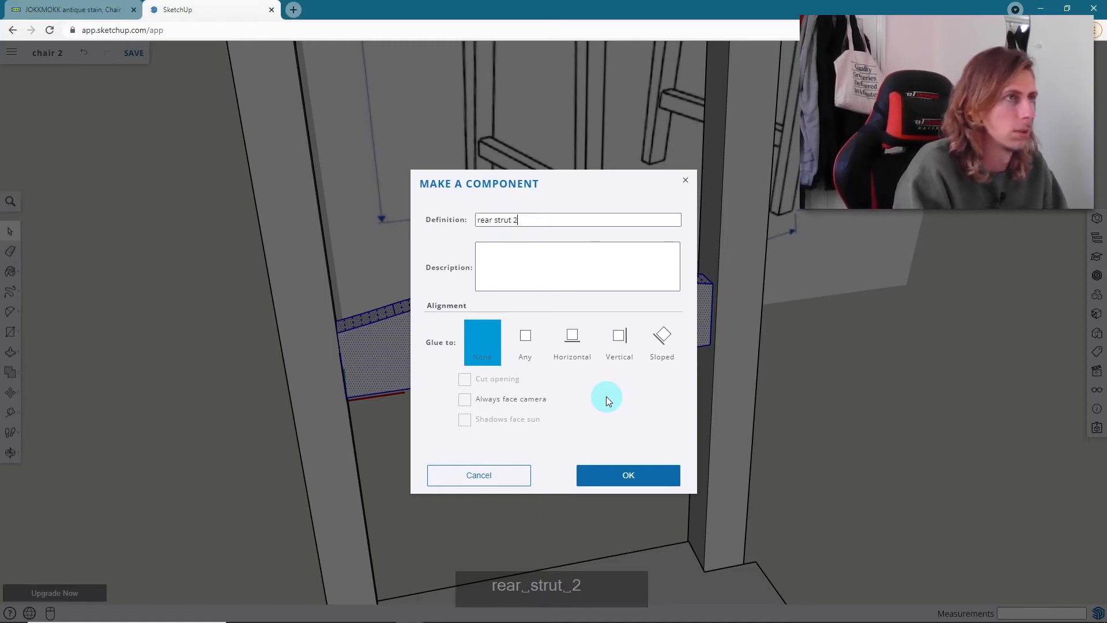
{"action": "key", "text": "Return"}
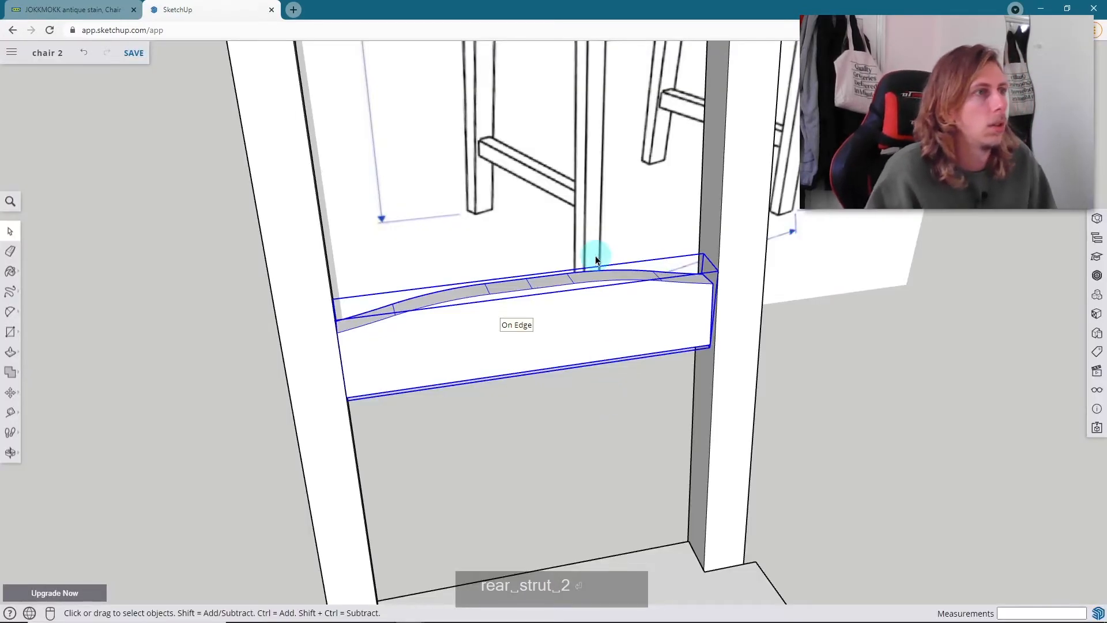
{"action": "left_click", "coordinate": [781, 308]}
{"action": "middle_click_drag", "start_coordinate": [781, 308], "coordinate": [781, 348]}
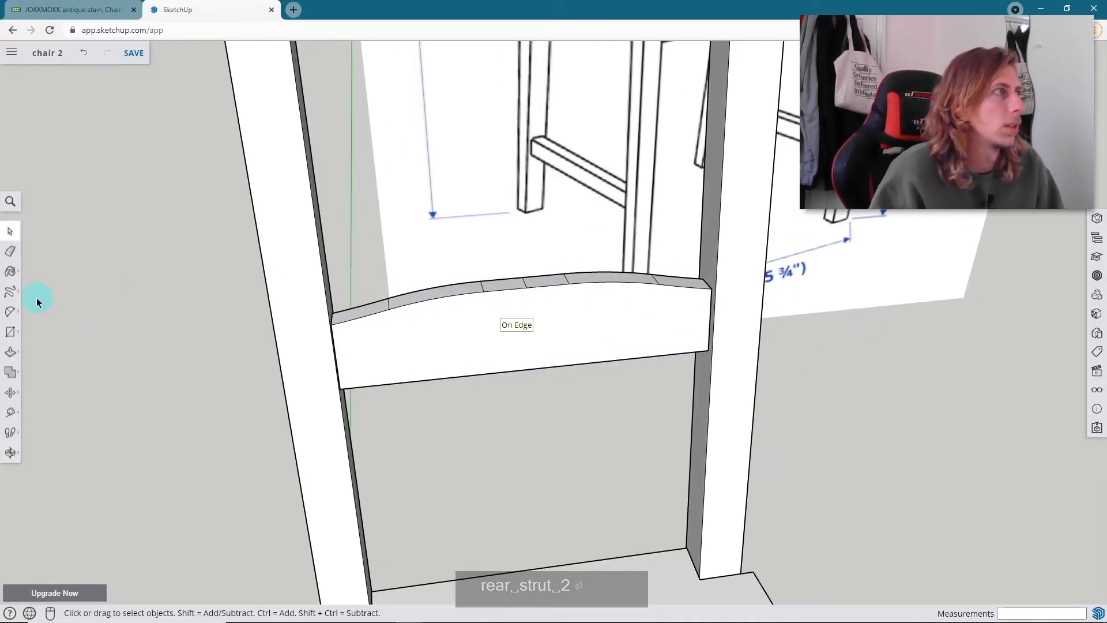
{"action": "left_click", "coordinate": [11, 293]}
{"action": "left_click", "coordinate": [36, 283]}
{"action": "scroll", "coordinate": [548, 306], "scroll_direction": "down", "scroll_amount": 4}
{"action": "middle_click_drag", "start_coordinate": [548, 306], "coordinate": [527, 235]}
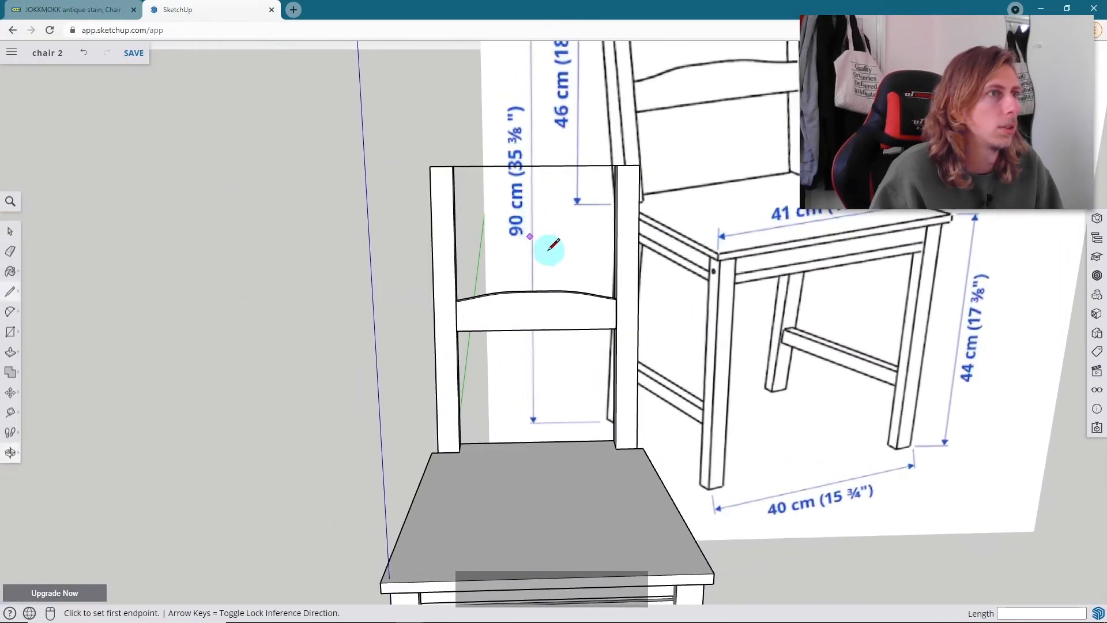
{"action": "scroll", "coordinate": [613, 294], "scroll_direction": "down", "scroll_amount": 5}
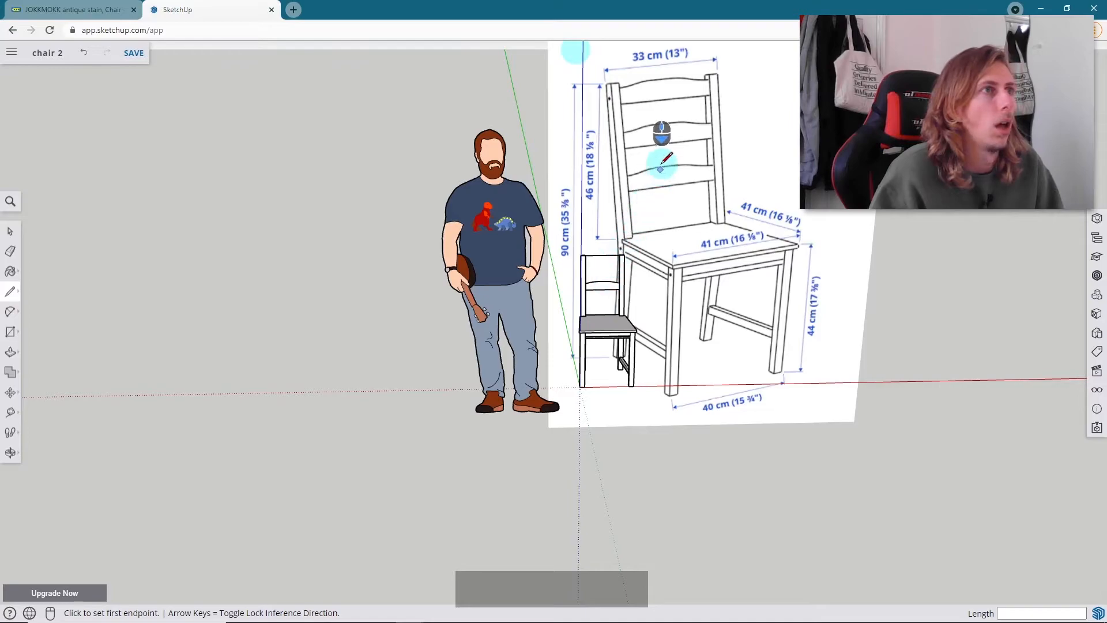
{"action": "scroll", "coordinate": [629, 260], "scroll_direction": "up", "scroll_amount": 6}
{"action": "key", "text": "space"}
- Try to copy the rear strut downward along the back leg's edge
{"action": "middle_click_drag", "start_coordinate": [510, 324], "coordinate": [481, 329]}
{"action": "left_click", "coordinate": [481, 330]}
{"action": "scroll", "coordinate": [483, 330], "scroll_direction": "up", "scroll_amount": 4}
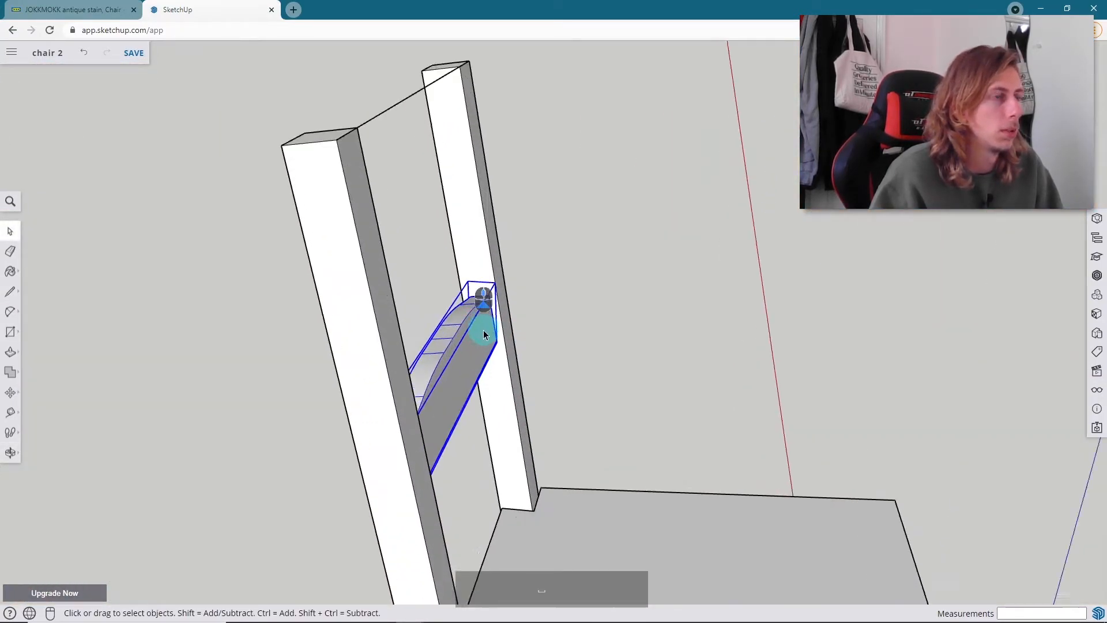
{"action": "left_click", "coordinate": [498, 349]}
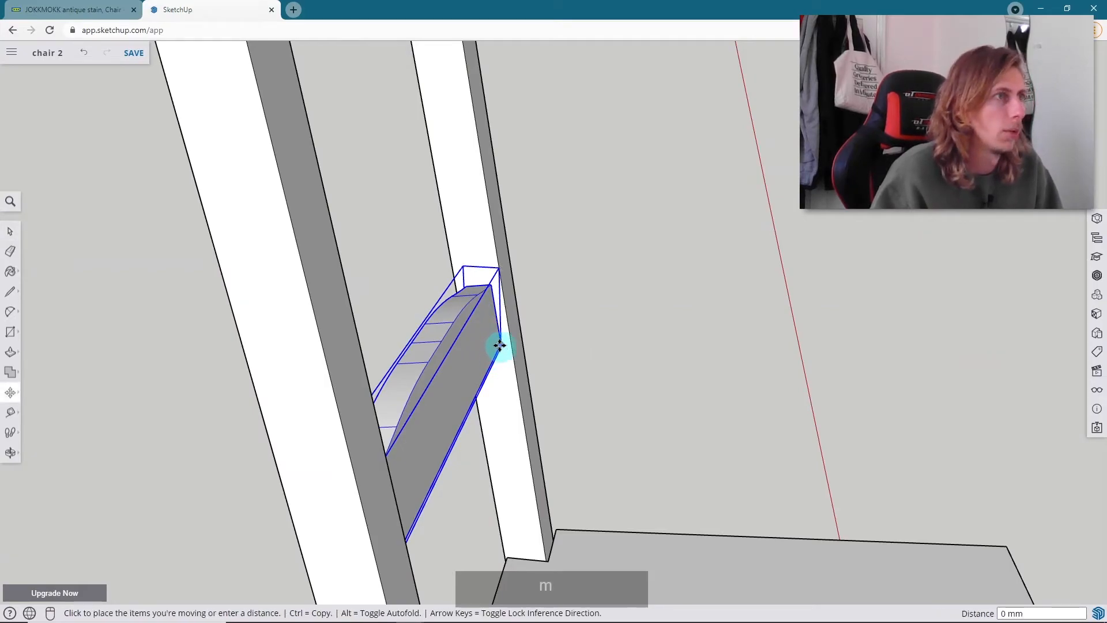
{"action": "key", "text": "ctrl"}
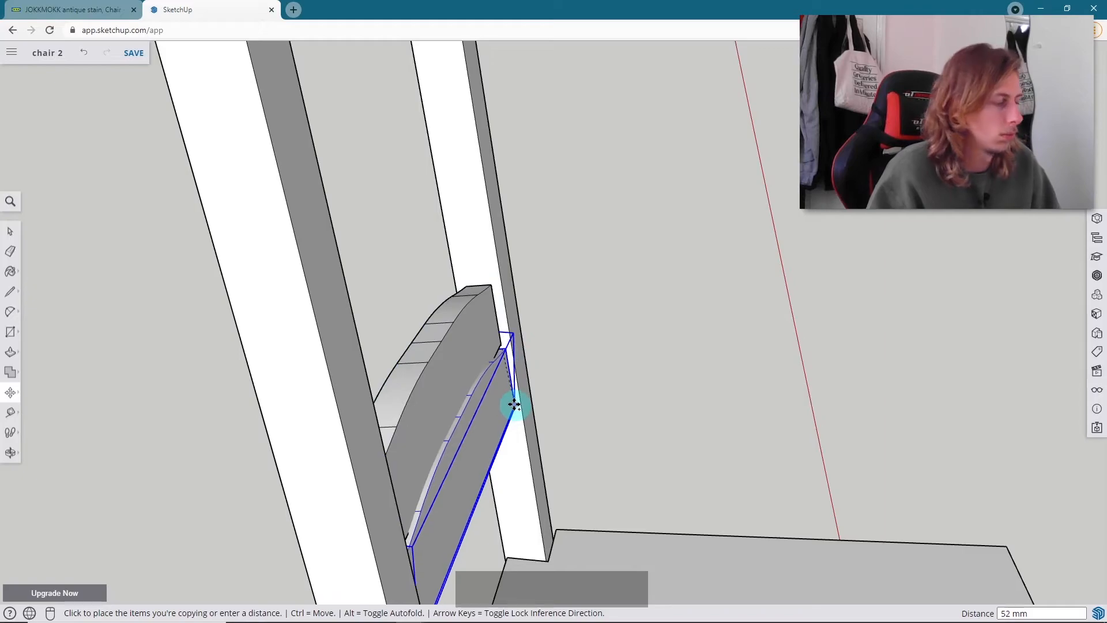
{"action": "key", "text": "Escape"}
{"action": "left_click", "coordinate": [499, 344]}
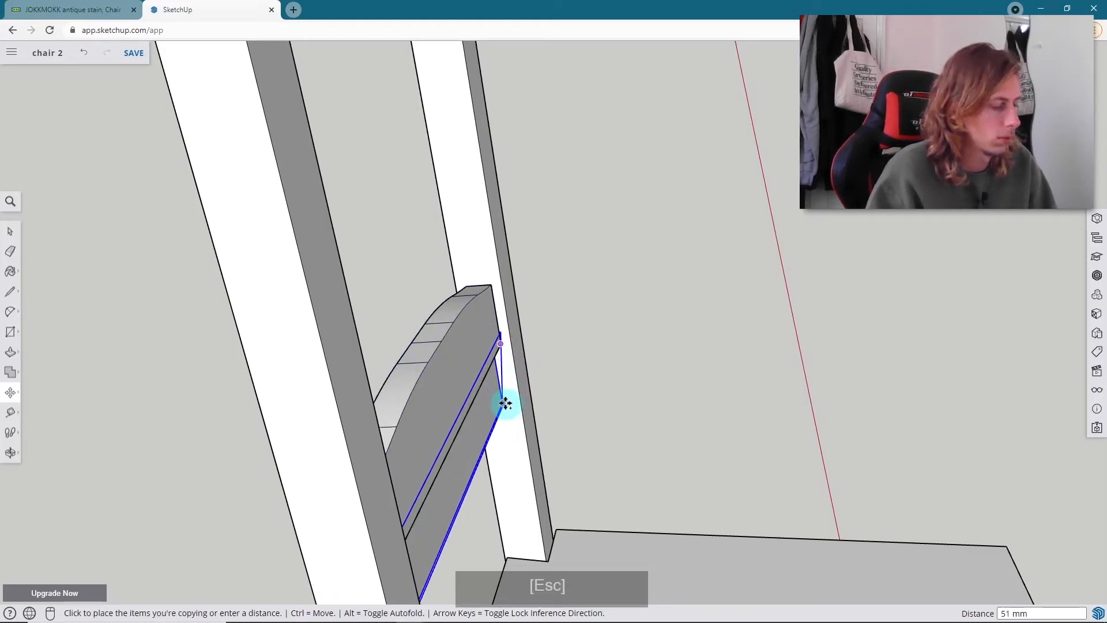
{"action": "key", "text": "Escape"}
{"action": "key", "text": "Delete"}
- Move the rear strut down along the slanted back leg edge, closer to the seat
{"action": "left_click", "coordinate": [499, 334]}
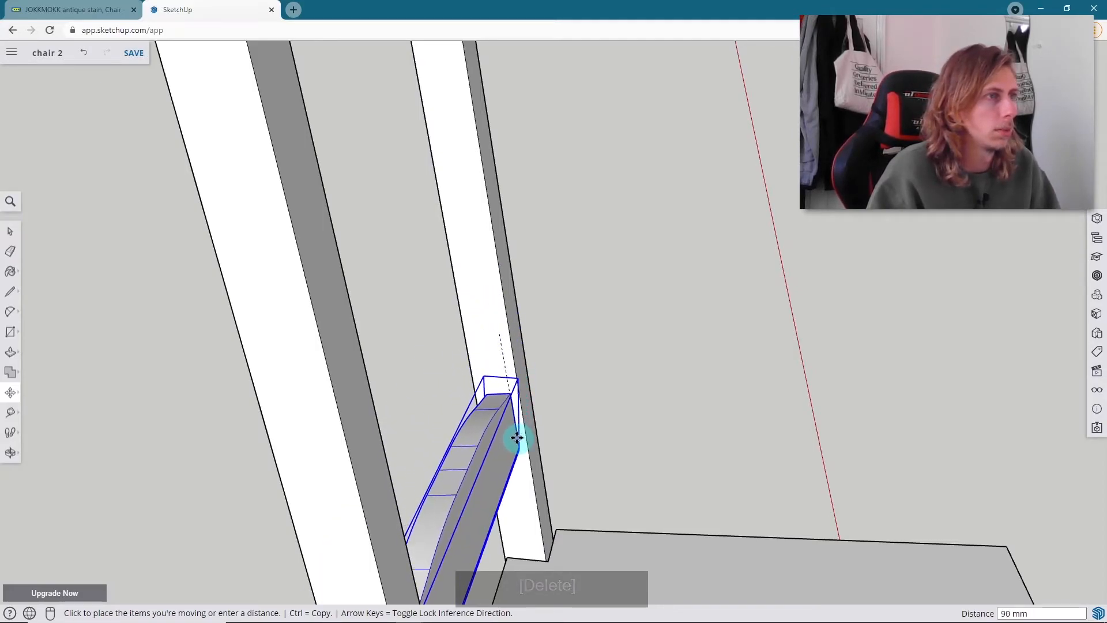
{"action": "left_click", "coordinate": [510, 390]}
{"action": "scroll", "coordinate": [510, 390], "scroll_direction": "down", "scroll_amount": 3}
{"action": "middle_click_drag", "start_coordinate": [526, 394], "coordinate": [428, 348]}
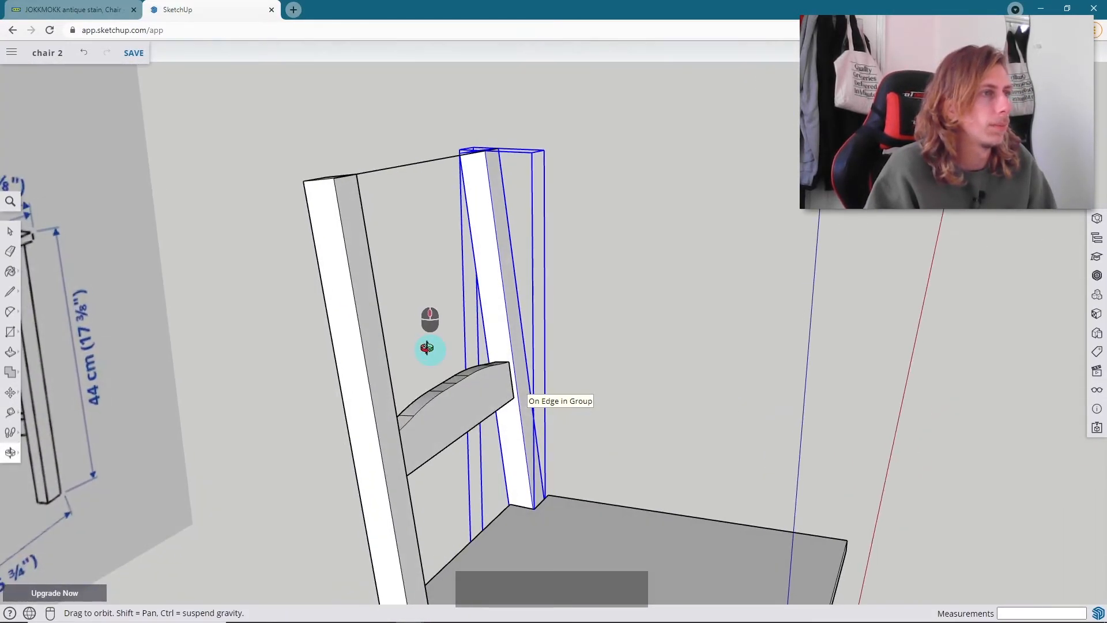
- Copy the rear strut about 130 mm up parallel to the slanted back leg edge and array the copy with *2
{"action": "scroll", "coordinate": [502, 399], "scroll_direction": "up", "scroll_amount": 5}
{"action": "key", "text": "ctrl"}
{"action": "left_click", "coordinate": [506, 375]}
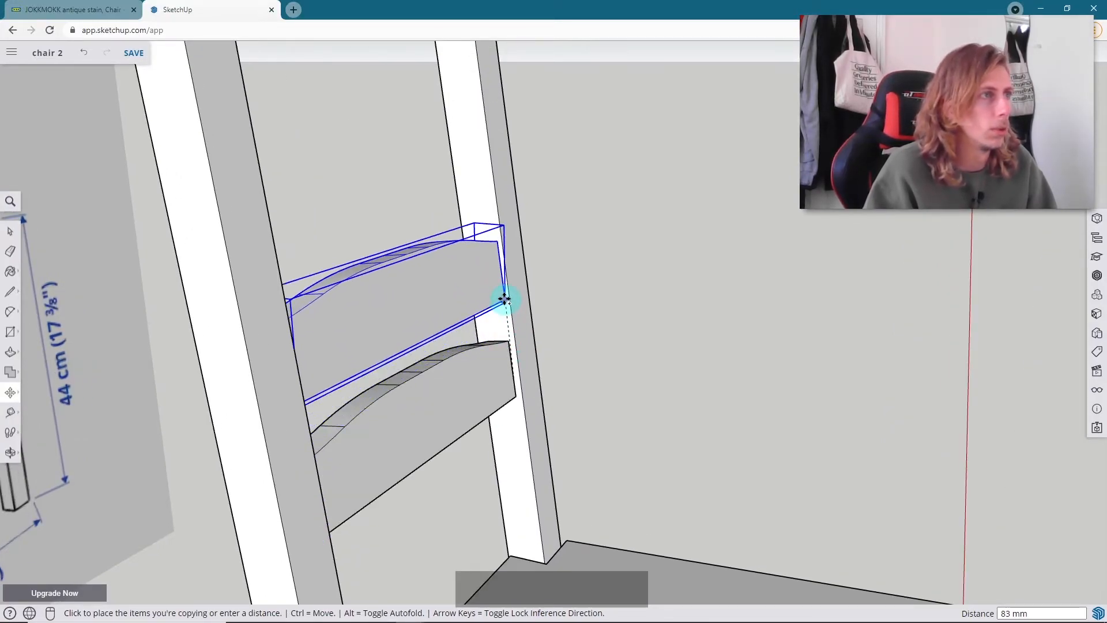
{"action": "scroll", "coordinate": [511, 348], "scroll_direction": "up", "scroll_amount": 3}
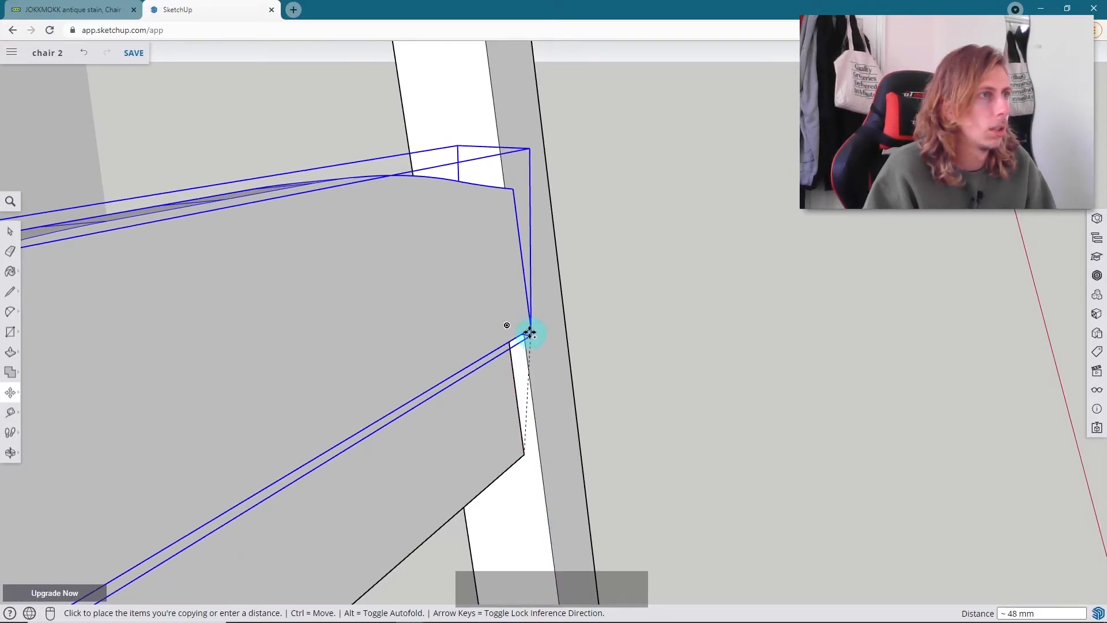
{"action": "middle_click_drag", "start_coordinate": [513, 334], "coordinate": [495, 269]}
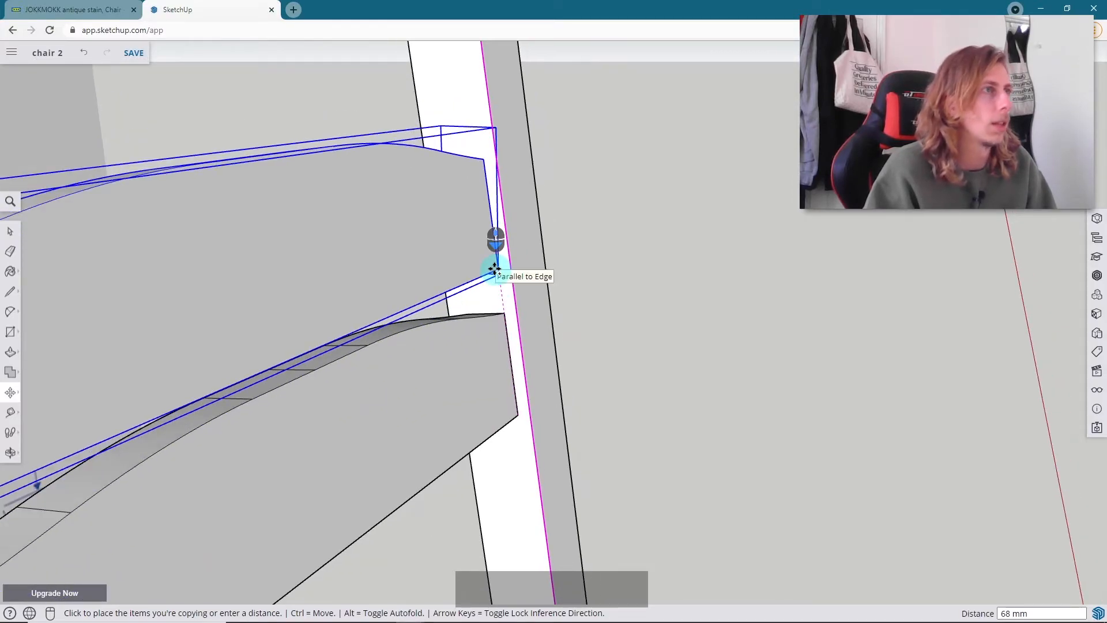
{"action": "scroll", "coordinate": [495, 269], "scroll_direction": "down", "scroll_amount": 5}
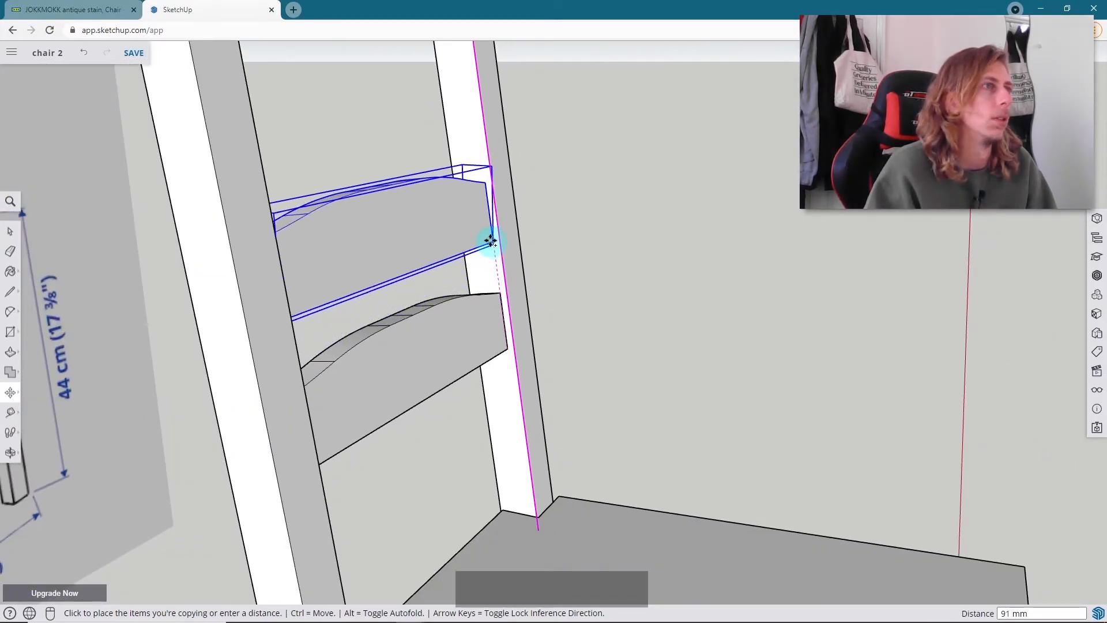
{"action": "key", "text": "ctrl"}
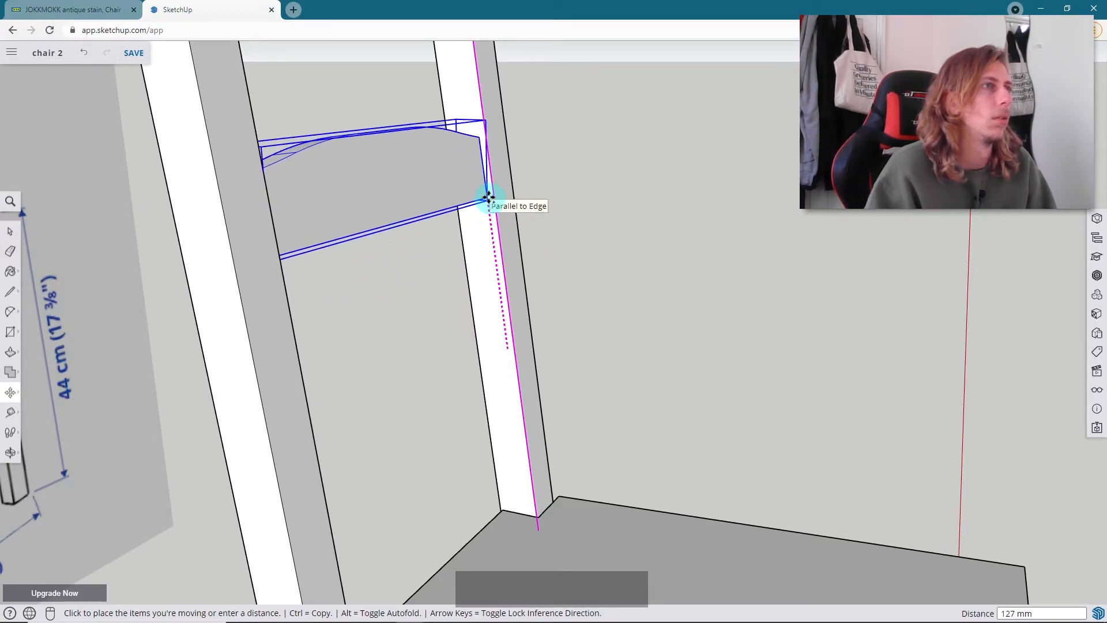
{"action": "key", "text": "ctrl"}
{"action": "scroll", "coordinate": [489, 195], "scroll_direction": "down", "scroll_amount": 1}
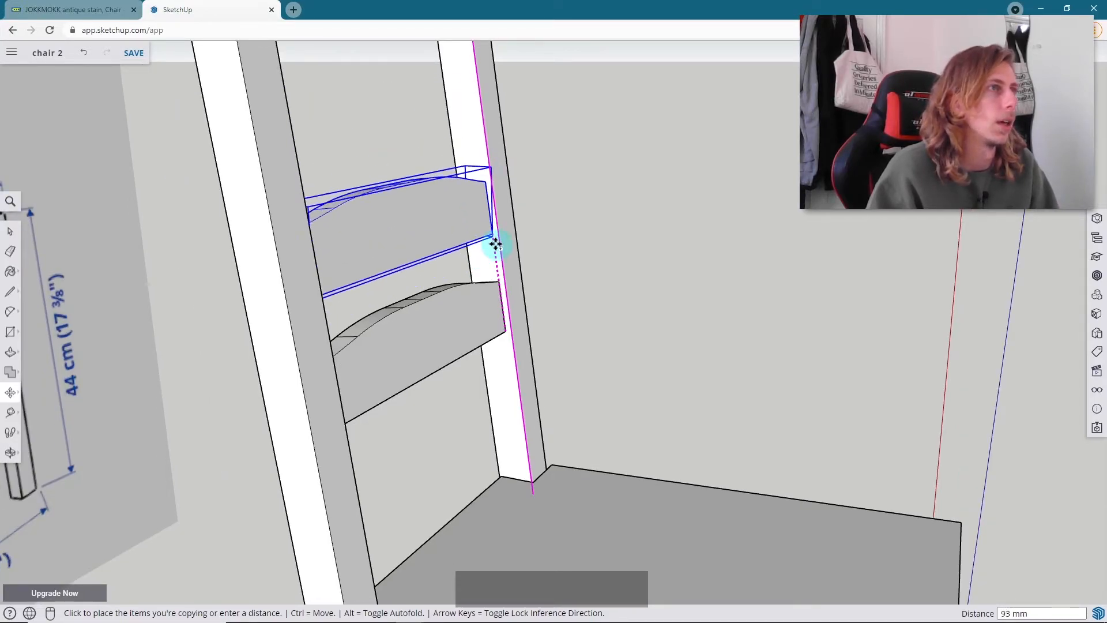
{"action": "scroll", "coordinate": [486, 222], "scroll_direction": "down", "scroll_amount": 3}
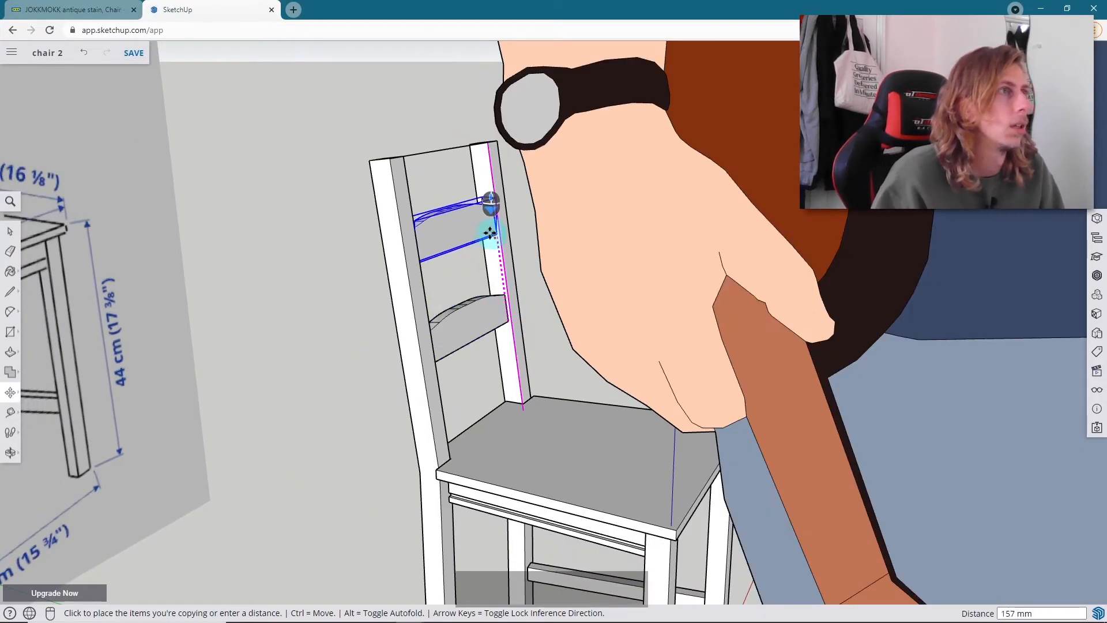
{"action": "scroll", "coordinate": [508, 261], "scroll_direction": "up", "scroll_amount": 2}
{"action": "scroll", "coordinate": [507, 261], "scroll_direction": "up", "scroll_amount": 1}
{"action": "scroll", "coordinate": [506, 260], "scroll_direction": "down", "scroll_amount": 2}
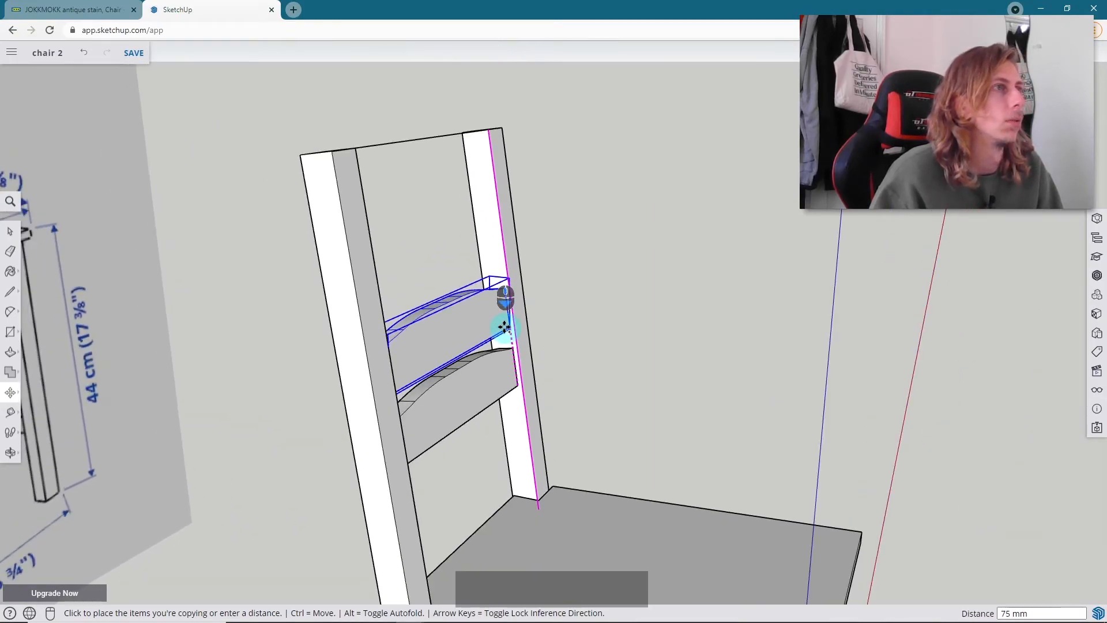
{"action": "scroll", "coordinate": [503, 259], "scroll_direction": "up", "scroll_amount": 1}
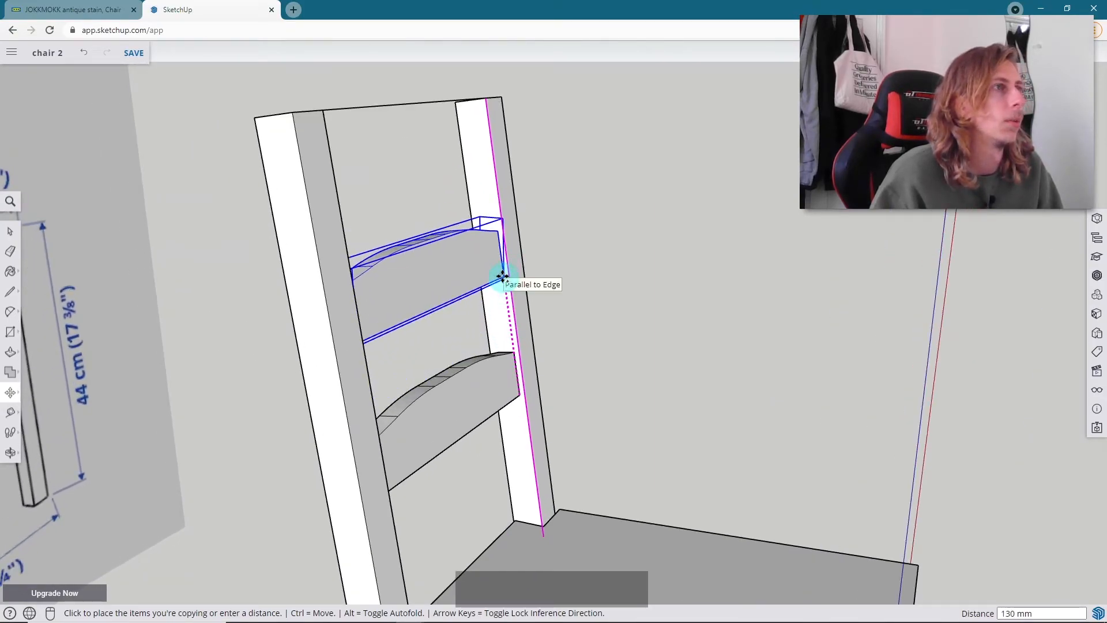
{"action": "left_click", "coordinate": [503, 276]}
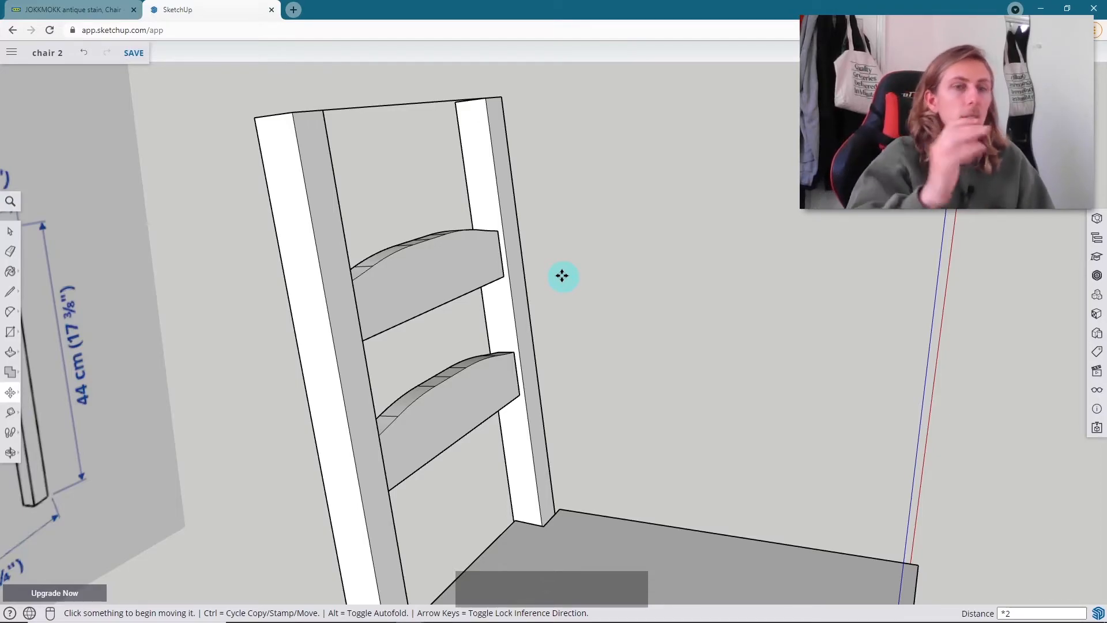
{"action": "key", "text": "Return"}
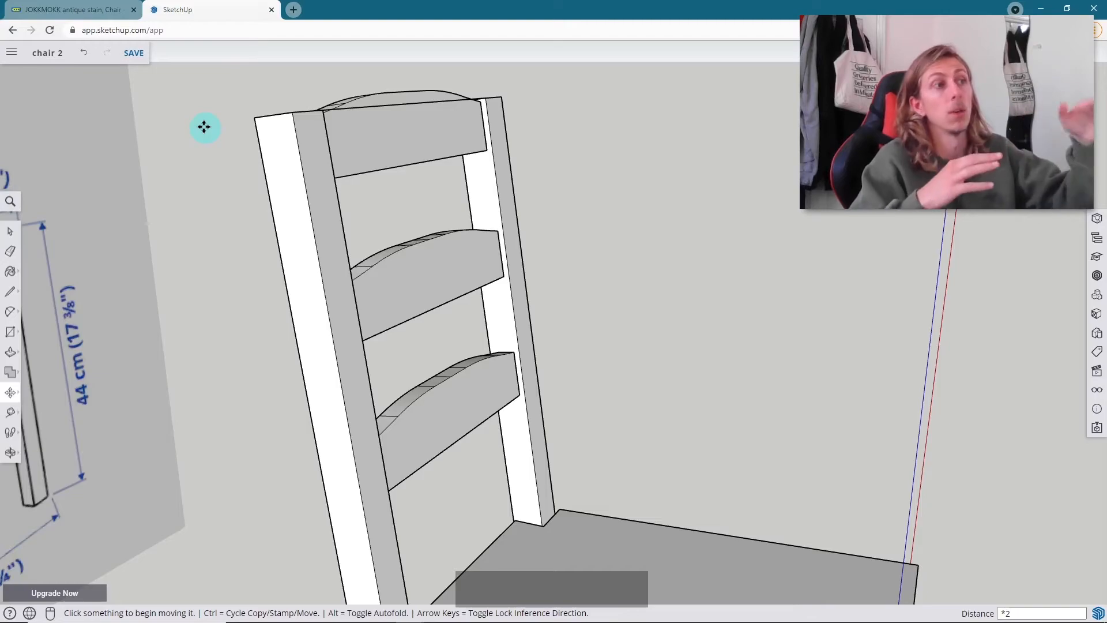
- Delete the scale figure of the man standing in front of the chair
{"action": "middle_click_drag", "start_coordinate": [500, 220], "coordinate": [140, 291]}
{"action": "scroll", "coordinate": [386, 243], "scroll_direction": "down", "scroll_amount": 3}
{"action": "mouse_move", "coordinate": [388, 243]}
{"action": "middle_mouse_down"}
{"action": "mouse_move", "coordinate": [568, 116]}
{"action": "mouse_move", "coordinate": [507, 96]}
{"action": "mouse_move", "coordinate": [497, 99]}
{"action": "mouse_move", "coordinate": [683, 212]}
{"action": "mouse_move", "coordinate": [214, 205]}
{"action": "mouse_move", "coordinate": [843, 244]}
{"action": "mouse_move", "coordinate": [616, 228]}
{"action": "middle_mouse_up"}
{"action": "scroll", "coordinate": [216, 204], "scroll_direction": "down", "scroll_amount": 5}
{"action": "scroll", "coordinate": [441, 200], "scroll_direction": "down", "scroll_amount": 6}
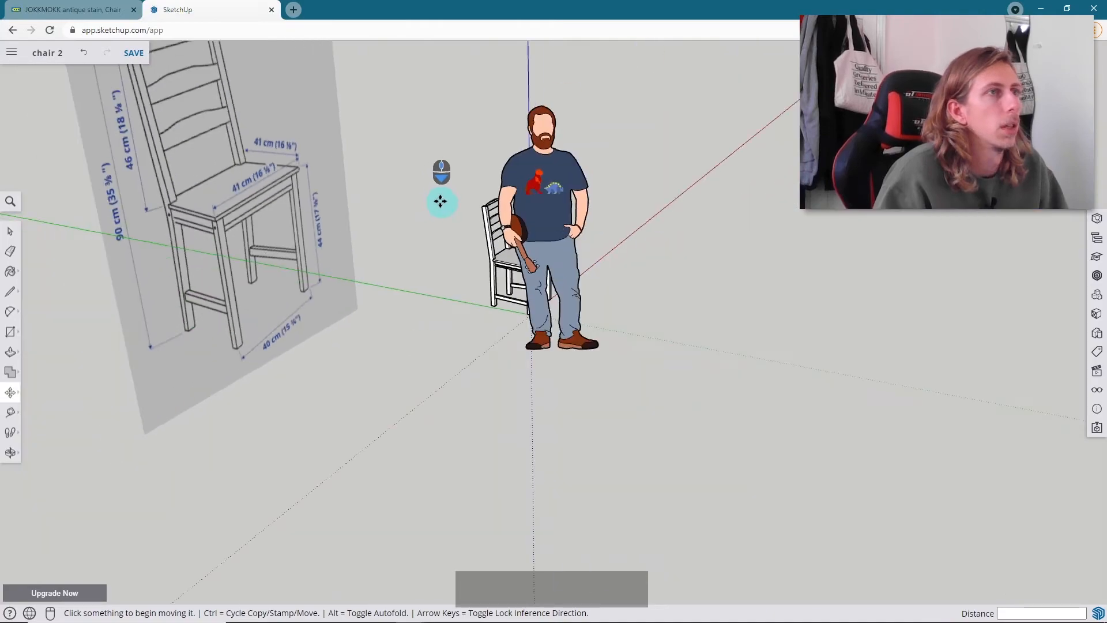
{"action": "key", "text": "space"}
{"action": "left_click", "coordinate": [520, 199]}
{"action": "scroll", "coordinate": [520, 199], "scroll_direction": "up", "scroll_amount": 3}
{"action": "key", "text": "Delete"}
- Move all three backrest struts together about 7 mm straight down between the back legs
{"action": "scroll", "coordinate": [510, 207], "scroll_direction": "up", "scroll_amount": 3}
{"action": "scroll", "coordinate": [391, 196], "scroll_direction": "up", "scroll_amount": 5}
{"action": "scroll", "coordinate": [413, 197], "scroll_direction": "down", "scroll_amount": 2}
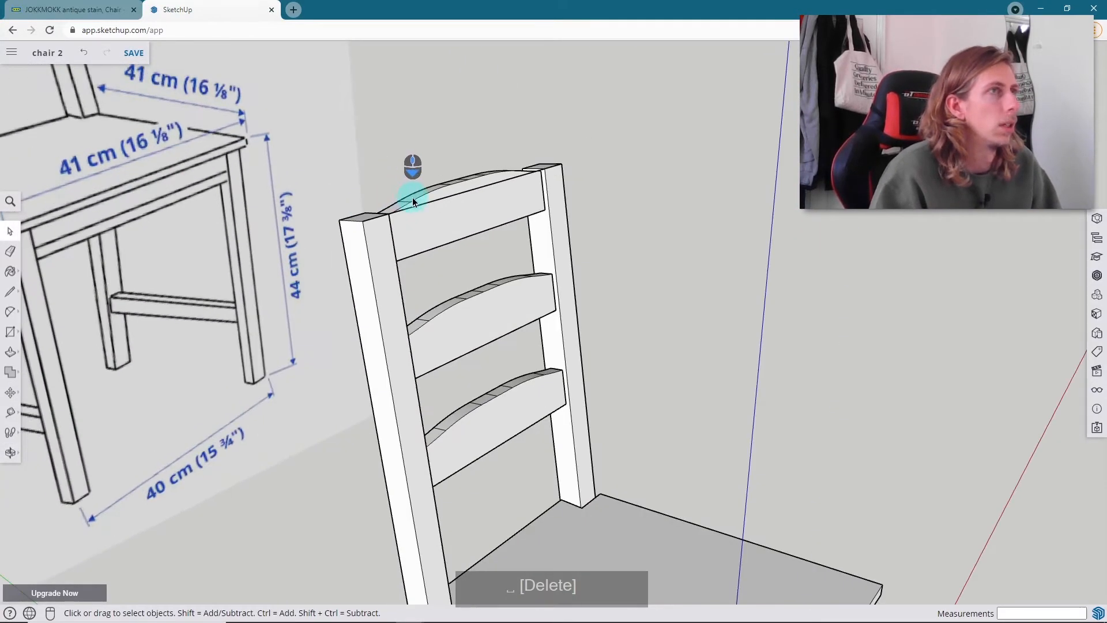
{"action": "middle_click_drag", "start_coordinate": [444, 189], "coordinate": [491, 214]}
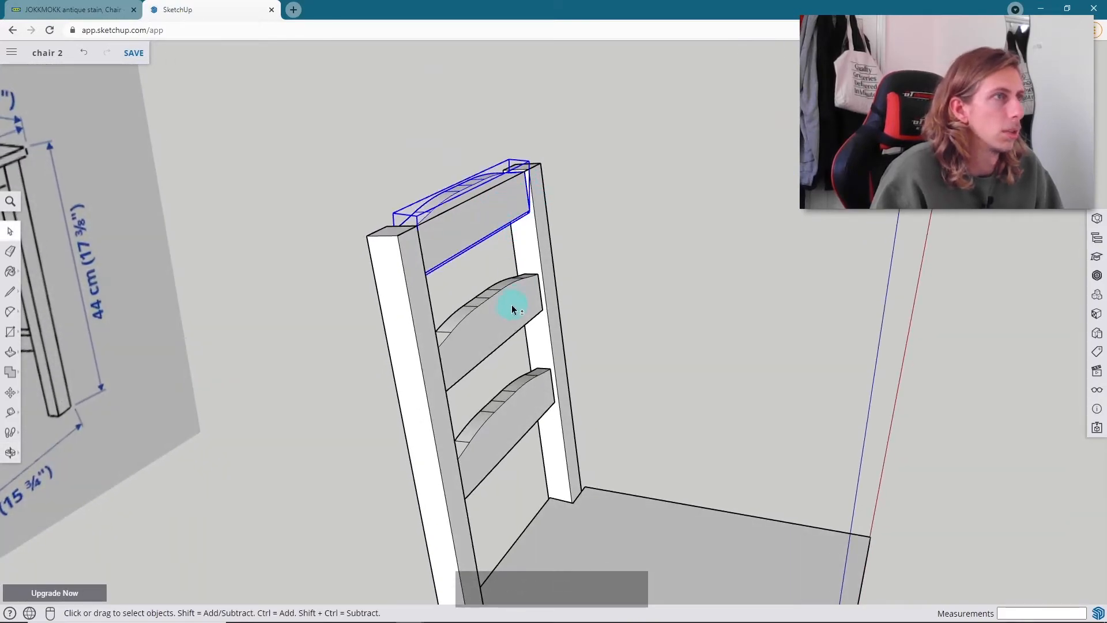
{"action": "scroll", "coordinate": [554, 396], "scroll_direction": "up", "scroll_amount": 5}
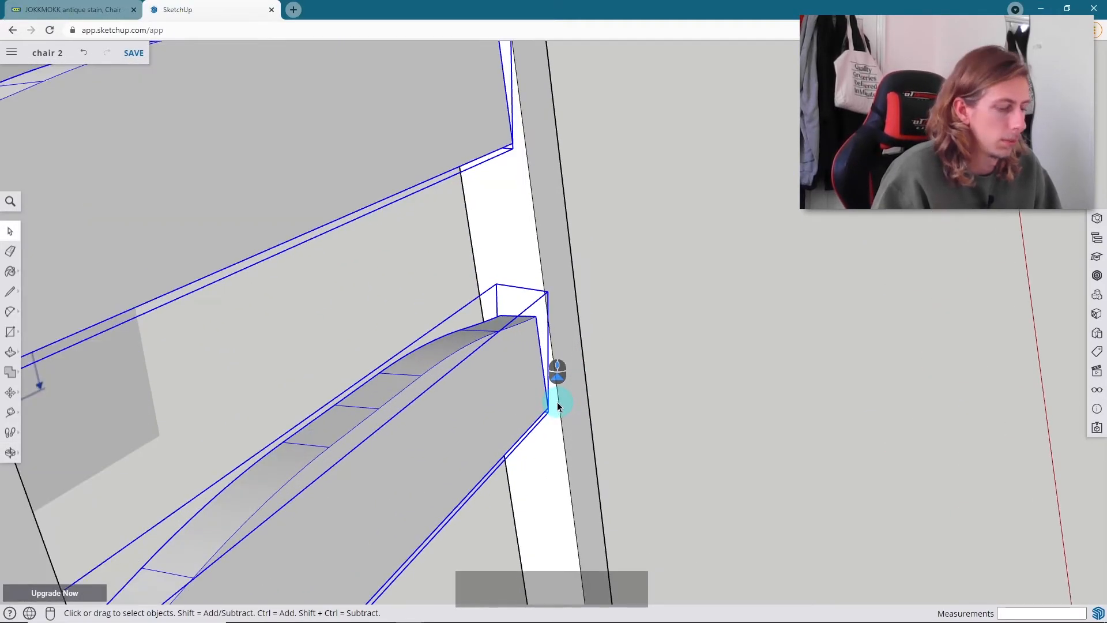
{"action": "key", "text": "m"}
{"action": "left_click", "coordinate": [548, 411]}
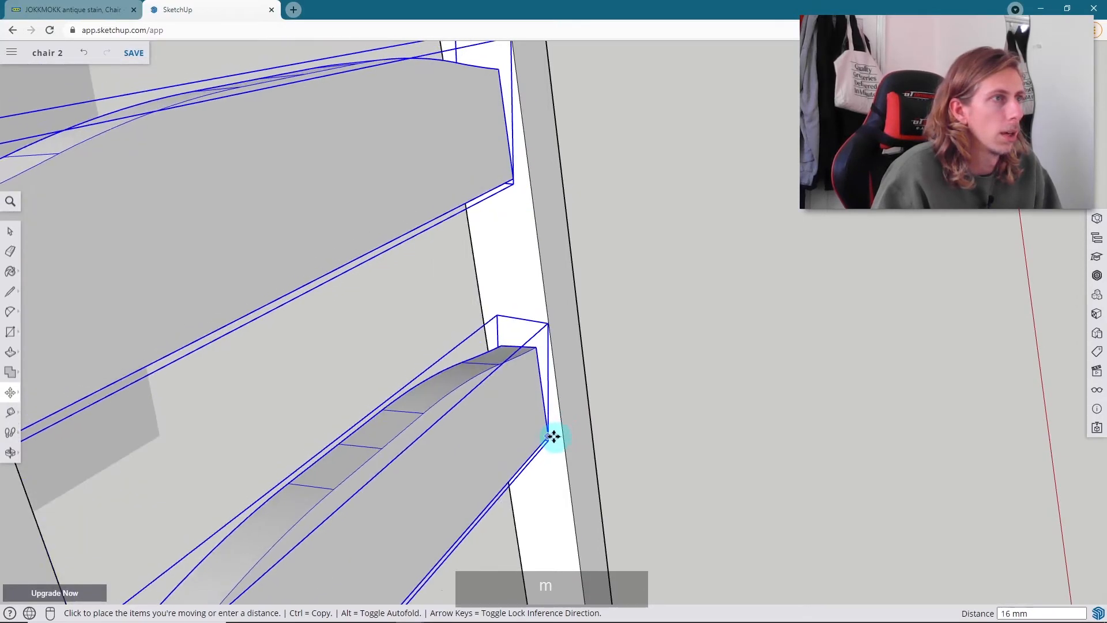
{"action": "scroll", "coordinate": [562, 454], "scroll_direction": "down", "scroll_amount": 5}
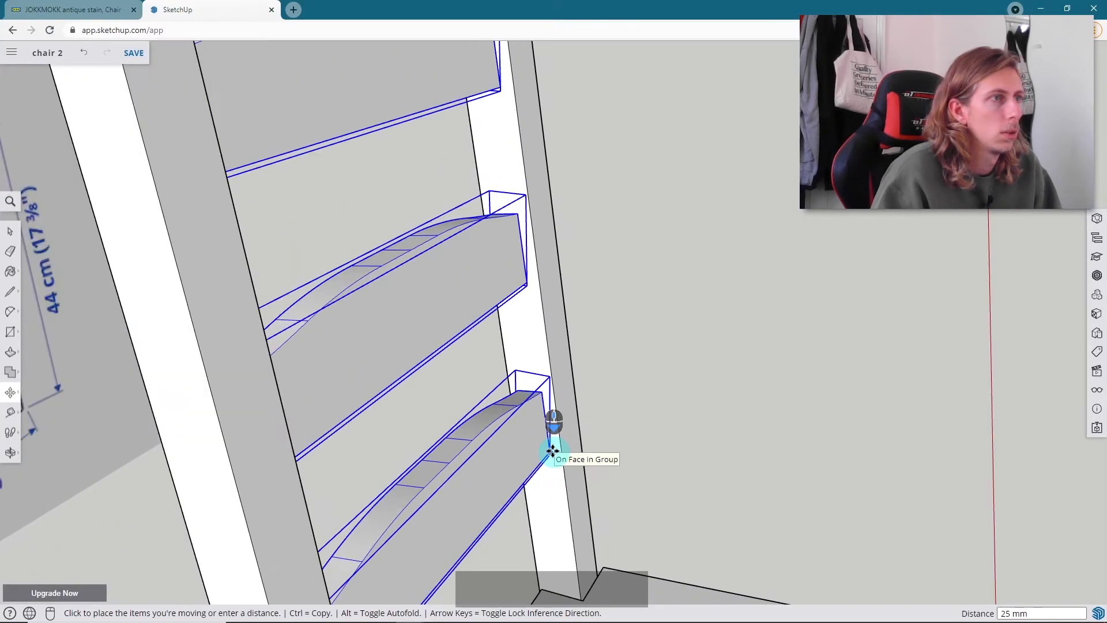
{"action": "scroll", "coordinate": [554, 450], "scroll_direction": "down", "scroll_amount": 3}
{"action": "scroll", "coordinate": [554, 444], "scroll_direction": "up", "scroll_amount": 4}
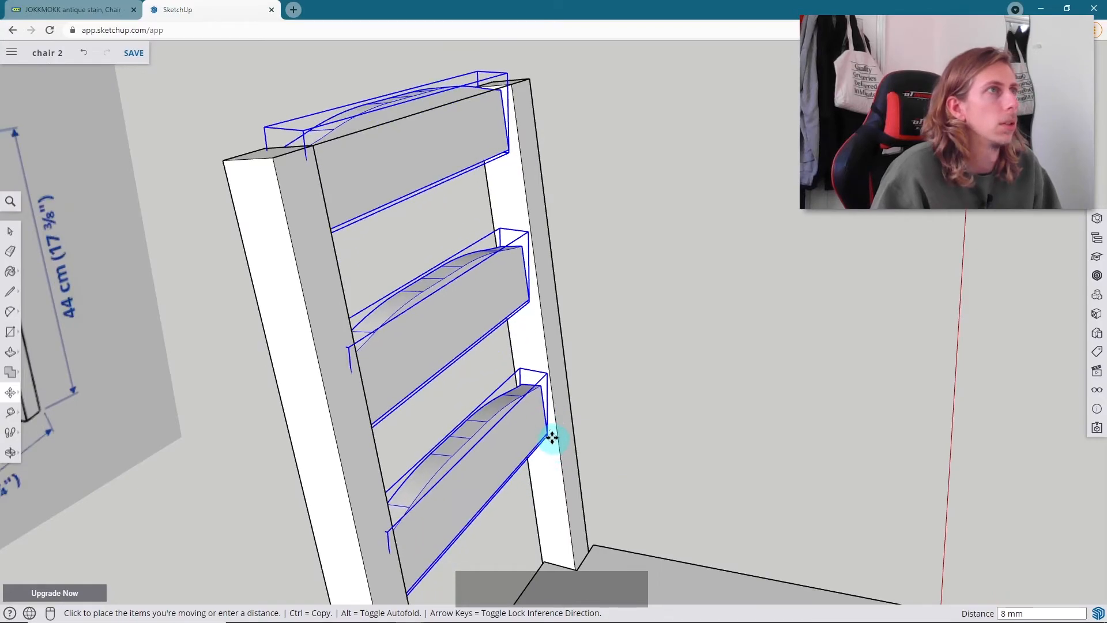
{"action": "scroll", "coordinate": [554, 435], "scroll_direction": "up", "scroll_amount": 3}
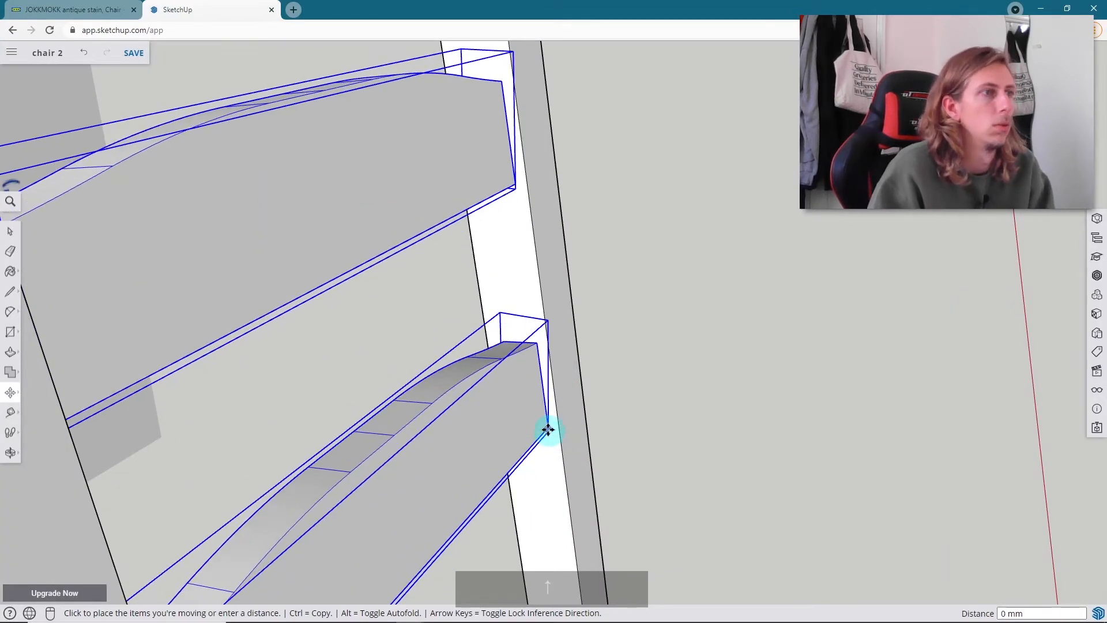
{"action": "key", "text": "Up"}
{"action": "scroll", "coordinate": [548, 436], "scroll_direction": "down", "scroll_amount": 4}
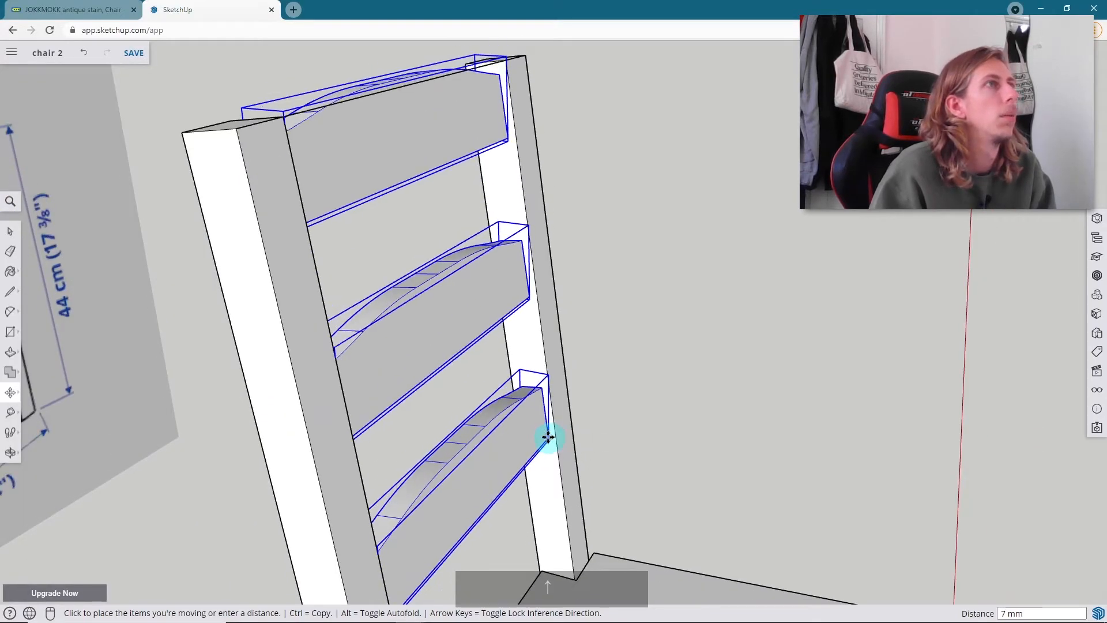
{"action": "left_click", "coordinate": [549, 437]}
{"action": "middle_click_drag", "start_coordinate": [549, 437], "coordinate": [493, 326]}
{"action": "key", "text": "space"}
{"action": "scroll", "coordinate": [493, 325], "scroll_direction": "down", "scroll_amount": 4}
{"action": "left_click", "coordinate": [596, 346]}
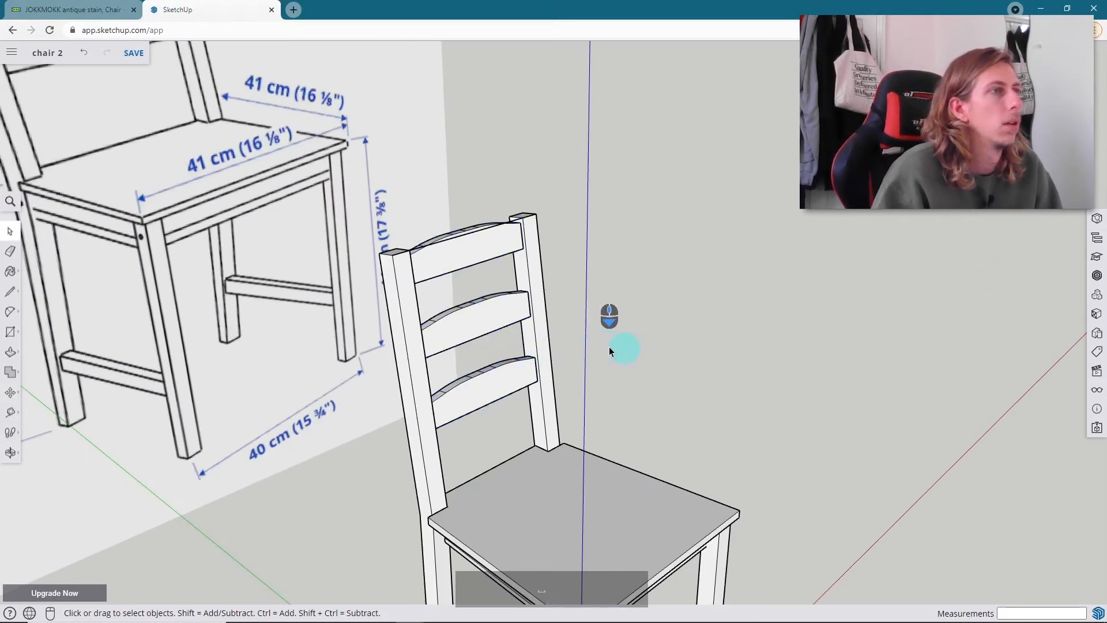
- Delete the stray line joining the tops of the two back legs across the top strut
{"action": "middle_click_drag", "start_coordinate": [597, 346], "coordinate": [555, 338]}
{"action": "scroll", "coordinate": [485, 314], "scroll_direction": "down", "scroll_amount": 5}
{"action": "middle_click_drag", "start_coordinate": [486, 313], "coordinate": [612, 235]}
{"action": "scroll", "coordinate": [488, 324], "scroll_direction": "up", "scroll_amount": 3}
{"action": "scroll", "coordinate": [473, 293], "scroll_direction": "up", "scroll_amount": 3}
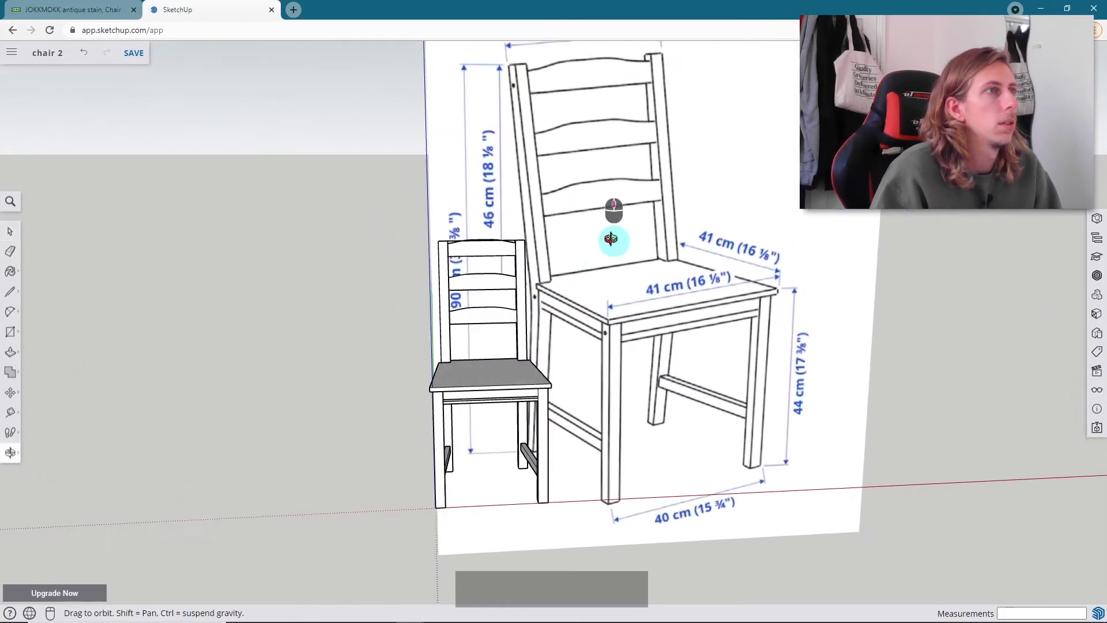
{"action": "scroll", "coordinate": [486, 219], "scroll_direction": "up", "scroll_amount": 4}
{"action": "scroll", "coordinate": [572, 294], "scroll_direction": "up", "scroll_amount": 3}
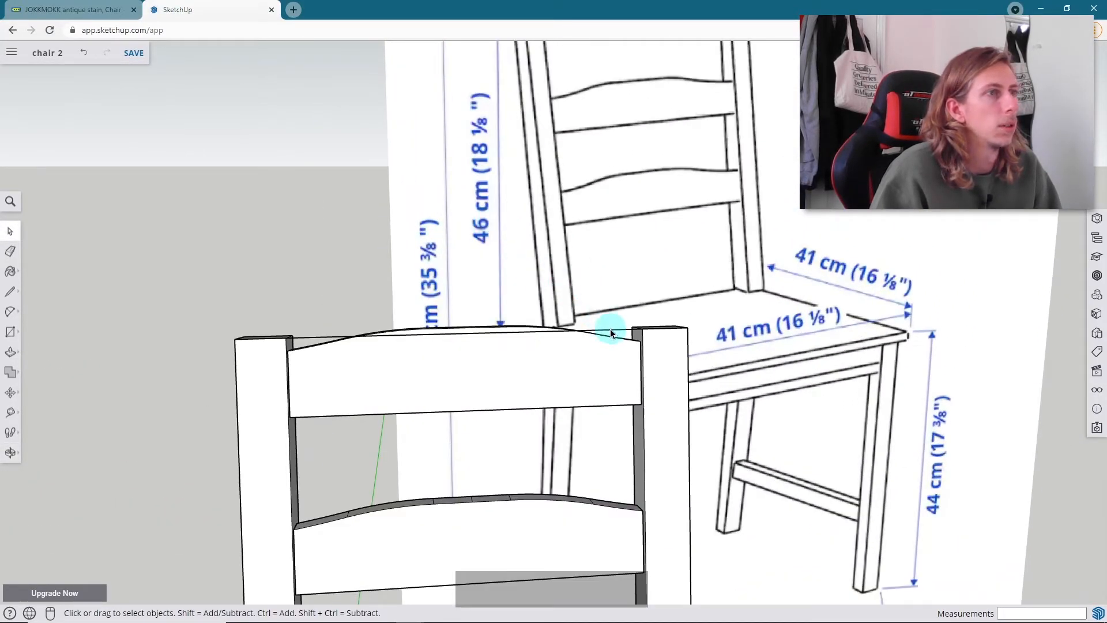
{"action": "scroll", "coordinate": [600, 311], "scroll_direction": "down", "scroll_amount": 6}
{"action": "key", "text": "Delete"}
- Examine the chair from several sides, comparing the backrest and seat with the dimensioned reference image
{"action": "mouse_move", "coordinate": [527, 445]}
{"action": "middle_mouse_down"}
{"action": "mouse_move", "coordinate": [378, 321]}
{"action": "mouse_move", "coordinate": [378, 285]}
{"action": "middle_mouse_up"}
{"action": "mouse_move", "coordinate": [526, 403]}
{"action": "middle_mouse_down"}
{"action": "mouse_move", "coordinate": [398, 289]}
{"action": "mouse_move", "coordinate": [440, 269]}
{"action": "mouse_move", "coordinate": [877, 321]}
{"action": "mouse_move", "coordinate": [823, 363]}
{"action": "mouse_move", "coordinate": [682, 307]}
{"action": "mouse_move", "coordinate": [820, 319]}
{"action": "mouse_move", "coordinate": [660, 317]}
{"action": "mouse_move", "coordinate": [725, 361]}
{"action": "mouse_move", "coordinate": [732, 396]}
{"action": "mouse_move", "coordinate": [1002, 353]}
{"action": "mouse_move", "coordinate": [685, 378]}
{"action": "mouse_move", "coordinate": [240, 358]}
{"action": "mouse_move", "coordinate": [173, 339]}
{"action": "mouse_move", "coordinate": [250, 379]}
{"action": "mouse_move", "coordinate": [277, 285]}
{"action": "mouse_move", "coordinate": [225, 381]}
{"action": "mouse_move", "coordinate": [522, 512]}
{"action": "middle_mouse_up"}
{"action": "scroll", "coordinate": [563, 433], "scroll_direction": "up", "scroll_amount": 10}
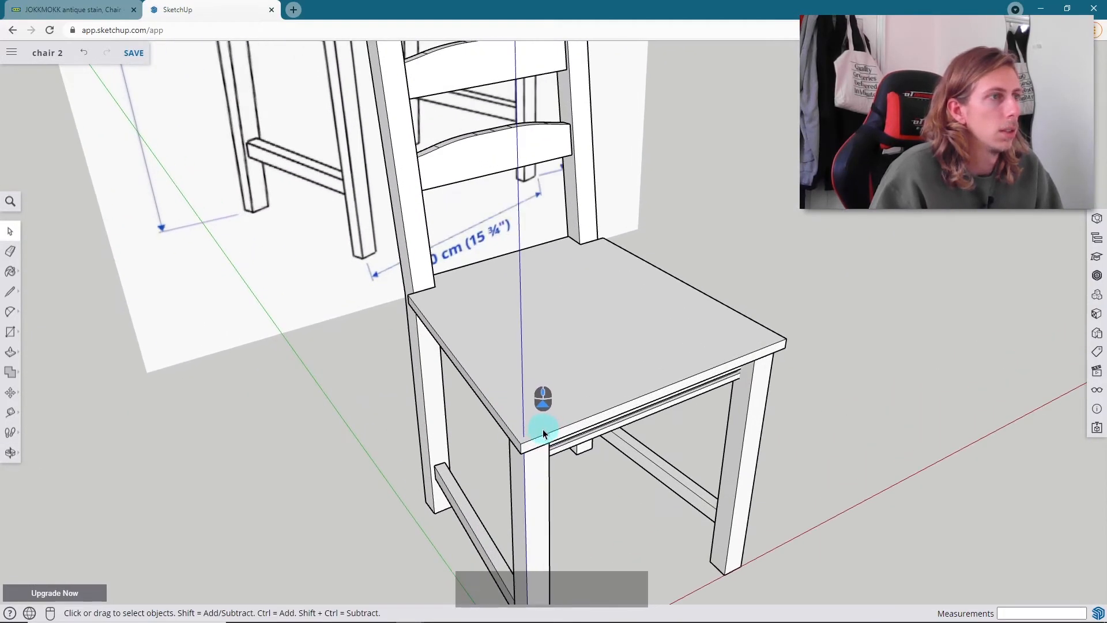
{"action": "scroll", "coordinate": [458, 522], "scroll_direction": "up", "scroll_amount": 3}
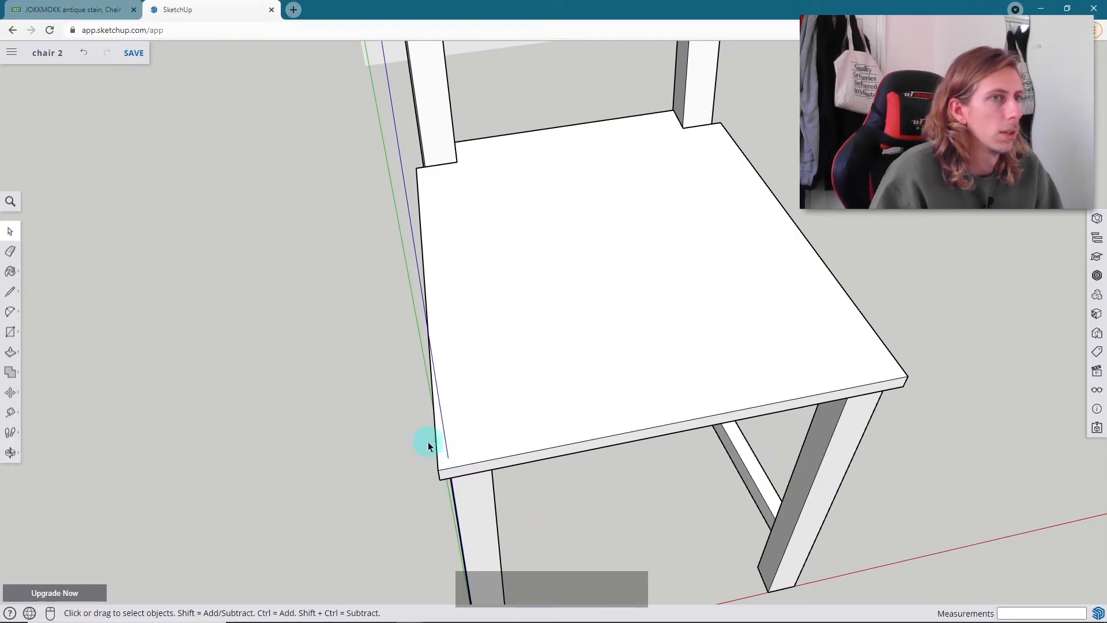
{"action": "scroll", "coordinate": [430, 441], "scroll_direction": "down", "scroll_amount": 5}
{"action": "middle_click_drag", "start_coordinate": [560, 295], "coordinate": [527, 304]}
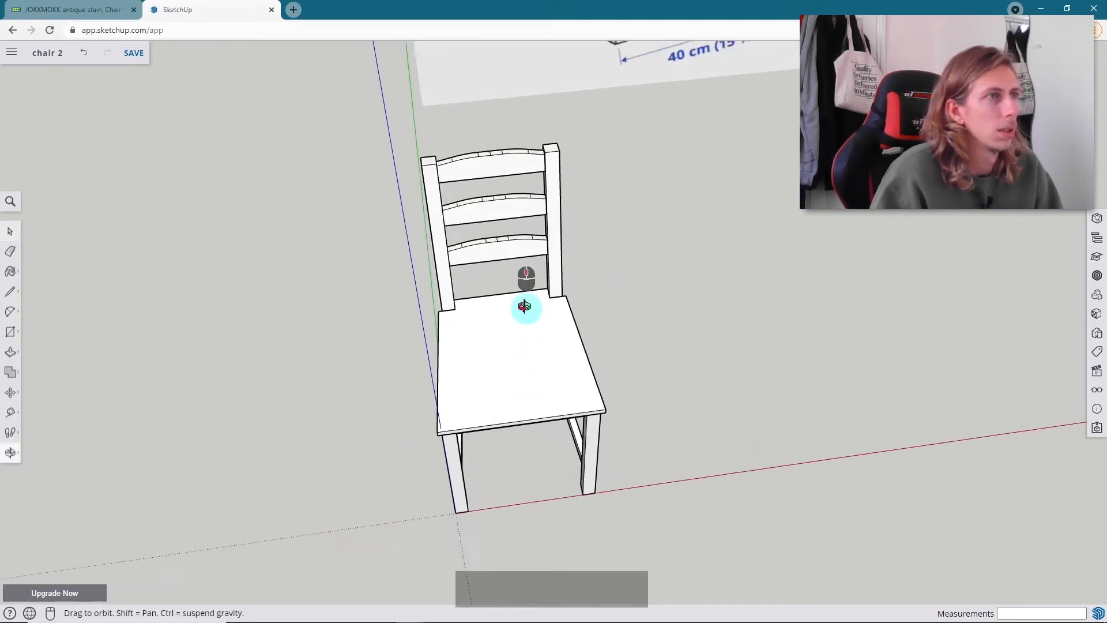
{"action": "scroll", "coordinate": [561, 304], "scroll_direction": "up", "scroll_amount": 5}
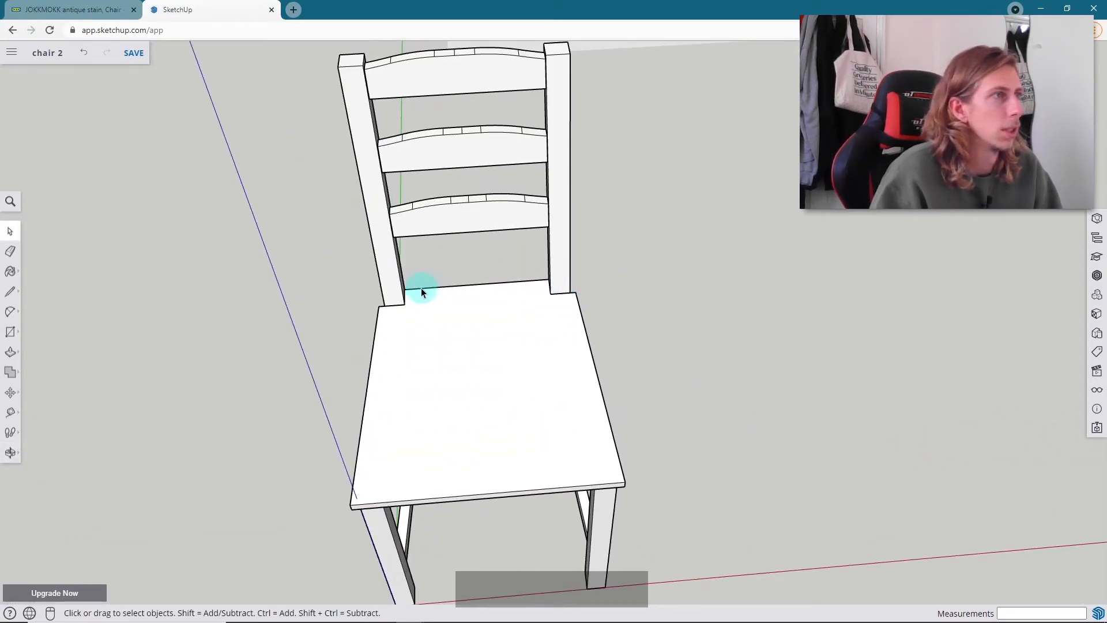
{"action": "scroll", "coordinate": [424, 286], "scroll_direction": "down", "scroll_amount": 5}
{"action": "mouse_move", "coordinate": [469, 305]}
{"action": "middle_mouse_down"}
{"action": "mouse_move", "coordinate": [421, 242]}
{"action": "mouse_move", "coordinate": [396, 257]}
{"action": "middle_mouse_up"}
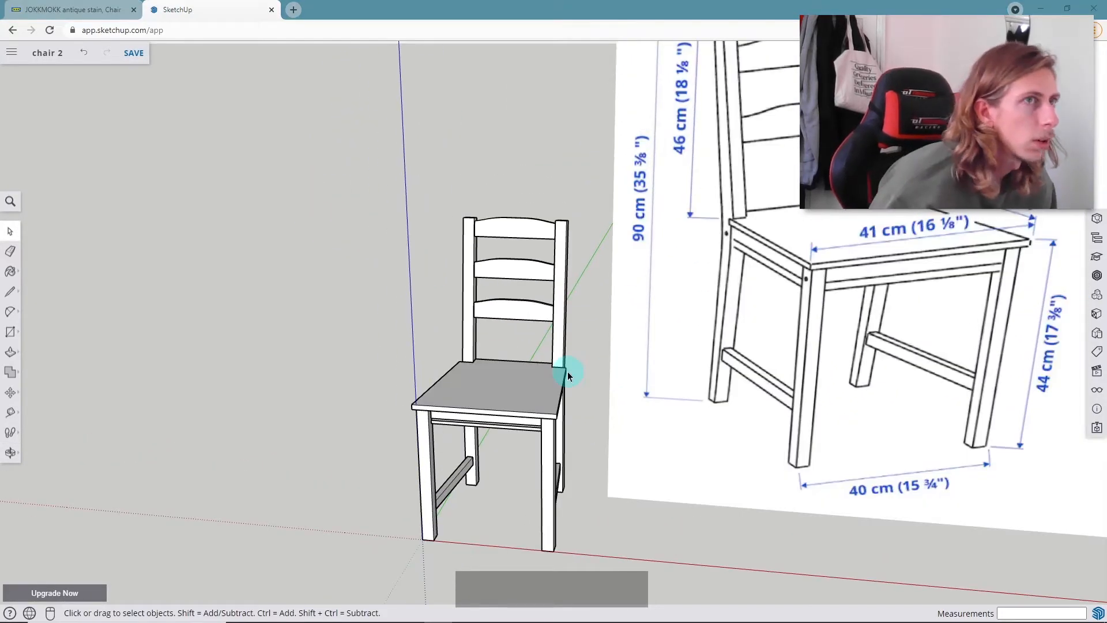
{"action": "middle_click_drag", "start_coordinate": [568, 371], "coordinate": [562, 386]}
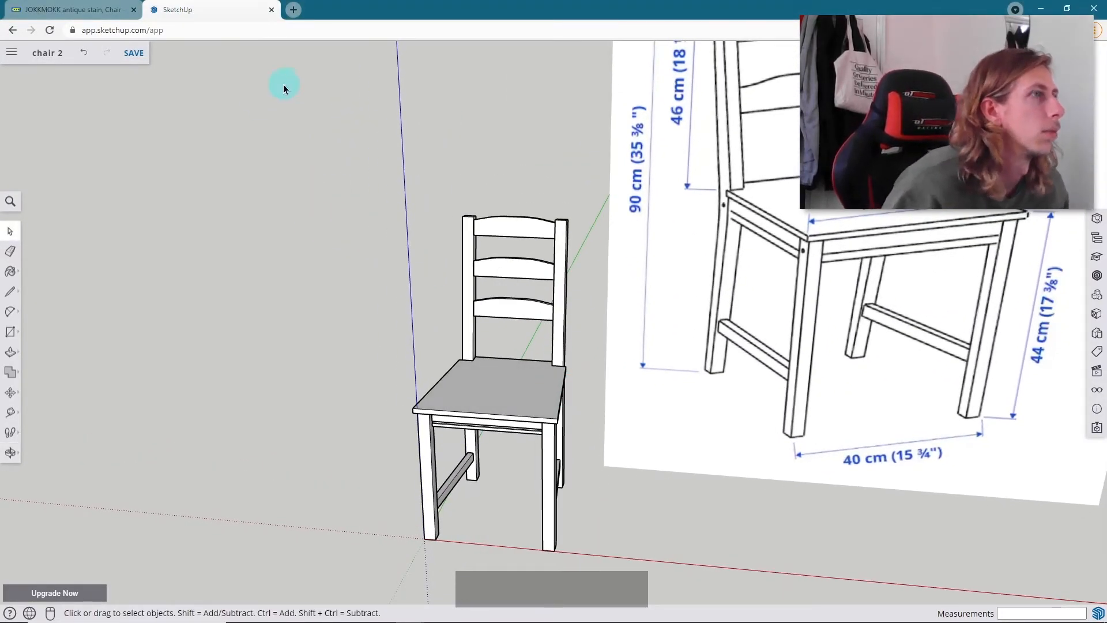
{"action": "scroll", "coordinate": [556, 447], "scroll_direction": "up", "scroll_amount": 8}
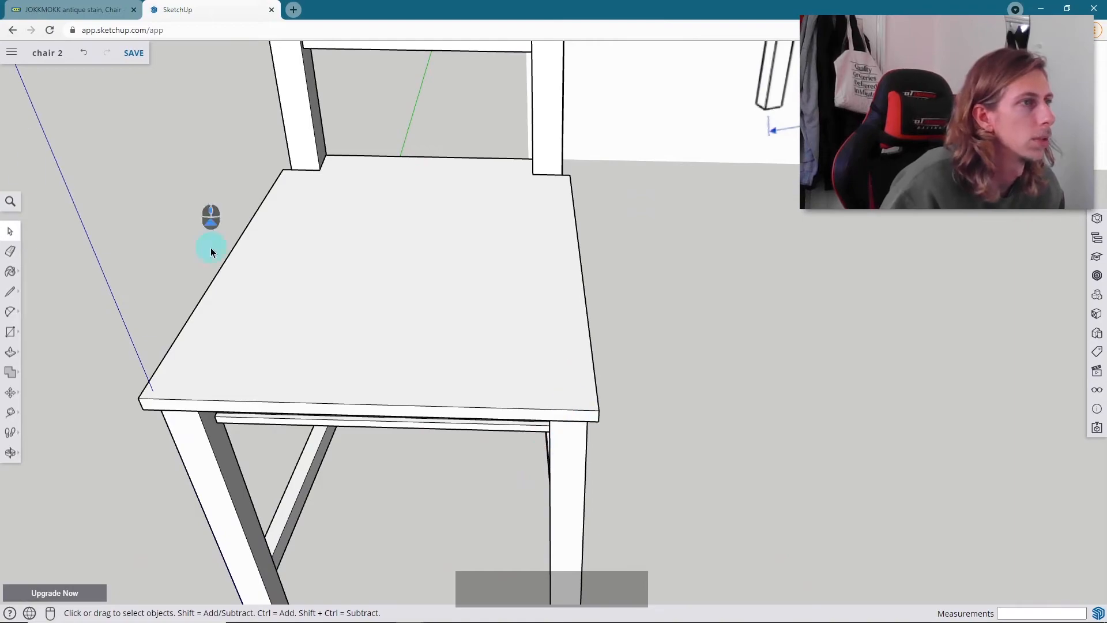
- Check the close-up photo of the seat's corner on the IKEA JOKKMOKK product page, returning to the SketchUp model
{"action": "left_click", "coordinate": [81, 10]}
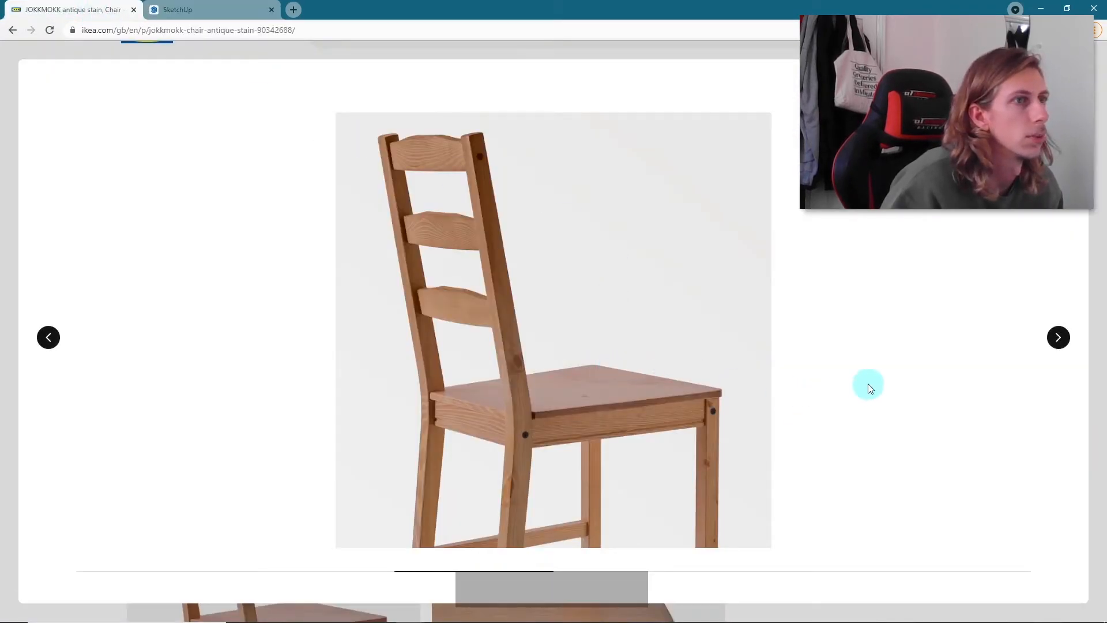
{"action": "left_click", "coordinate": [1050, 341]}
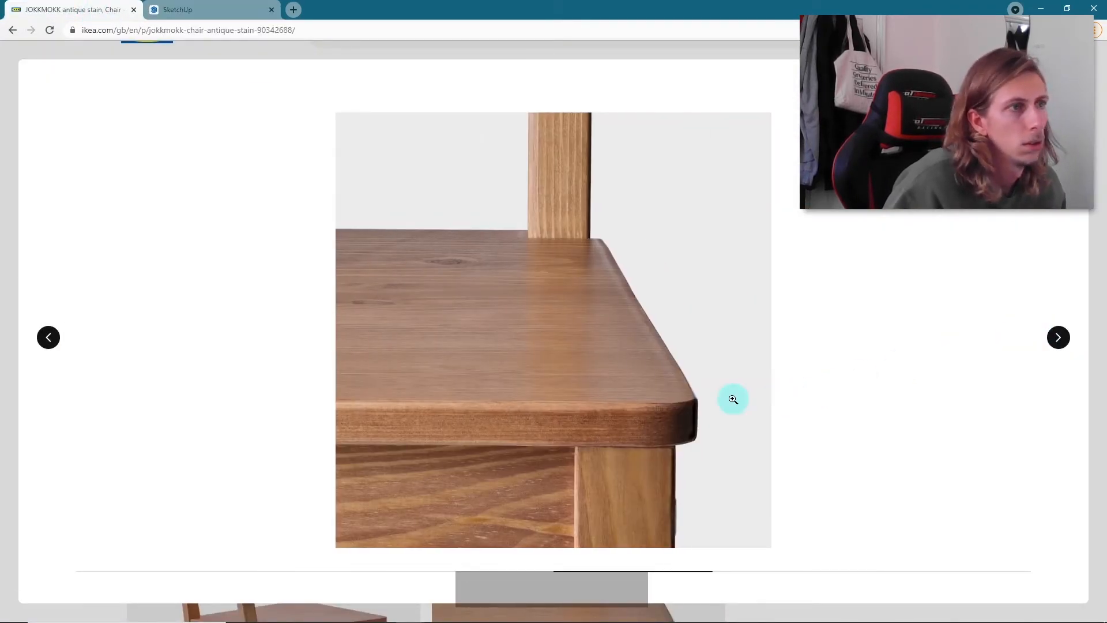
{"action": "left_click", "coordinate": [227, 10]}
- Open the seat for editing and draw a 25 × 25 mm rectangle at the front-left corner of its top face
{"action": "scroll", "coordinate": [556, 407], "scroll_direction": "down", "scroll_amount": 5}
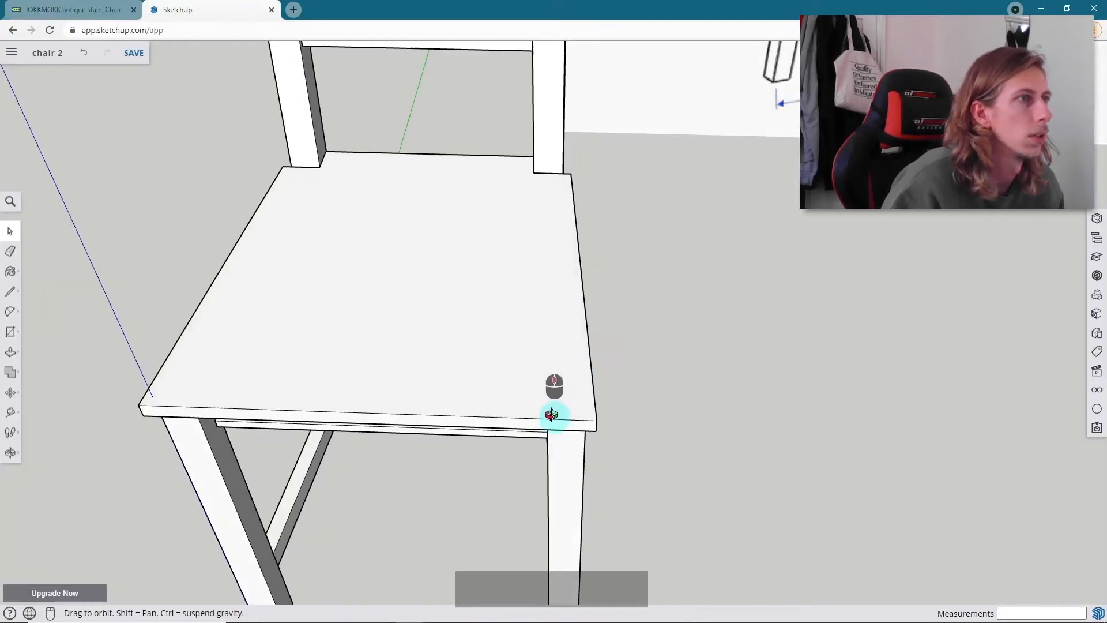
{"action": "left_click", "coordinate": [493, 383]}
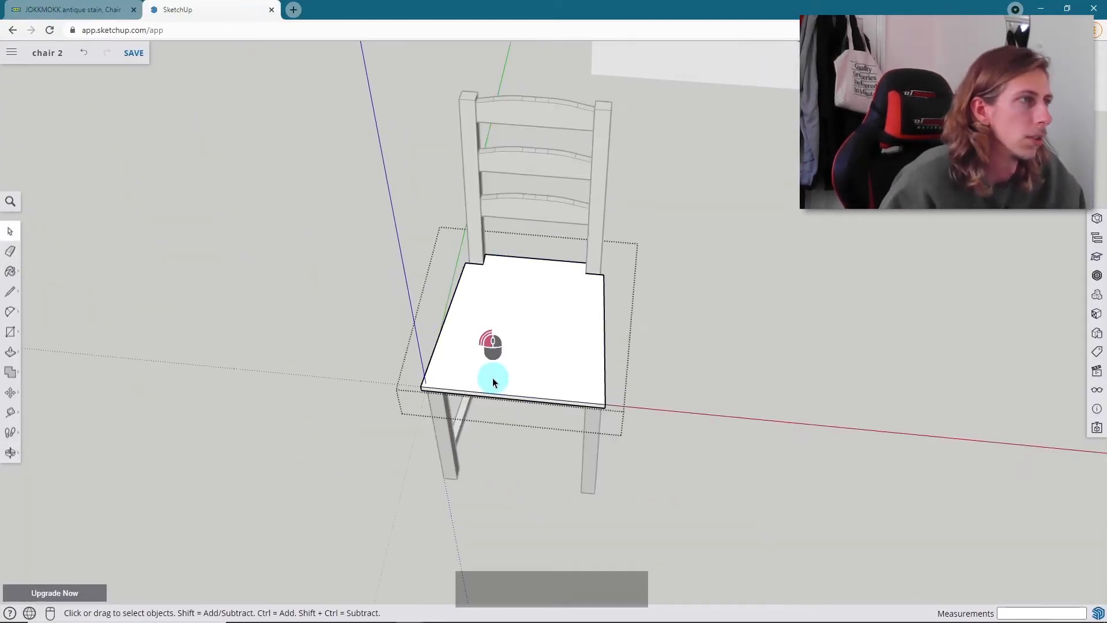
{"action": "scroll", "coordinate": [479, 374], "scroll_direction": "up", "scroll_amount": 5}
{"action": "left_click", "coordinate": [526, 364]}
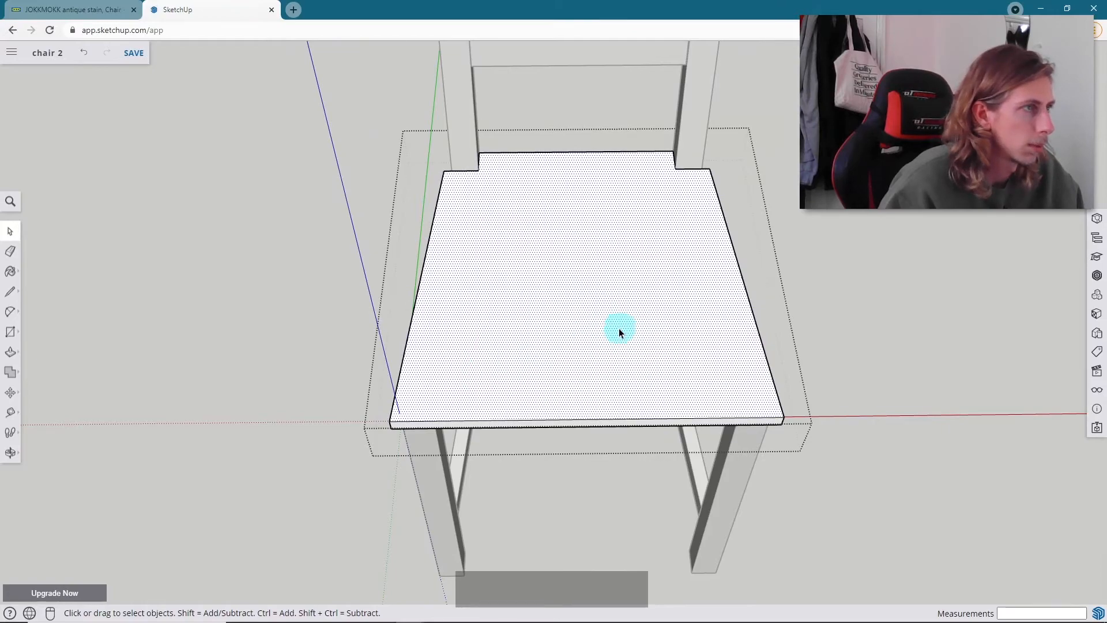
{"action": "left_click", "coordinate": [4, 293]}
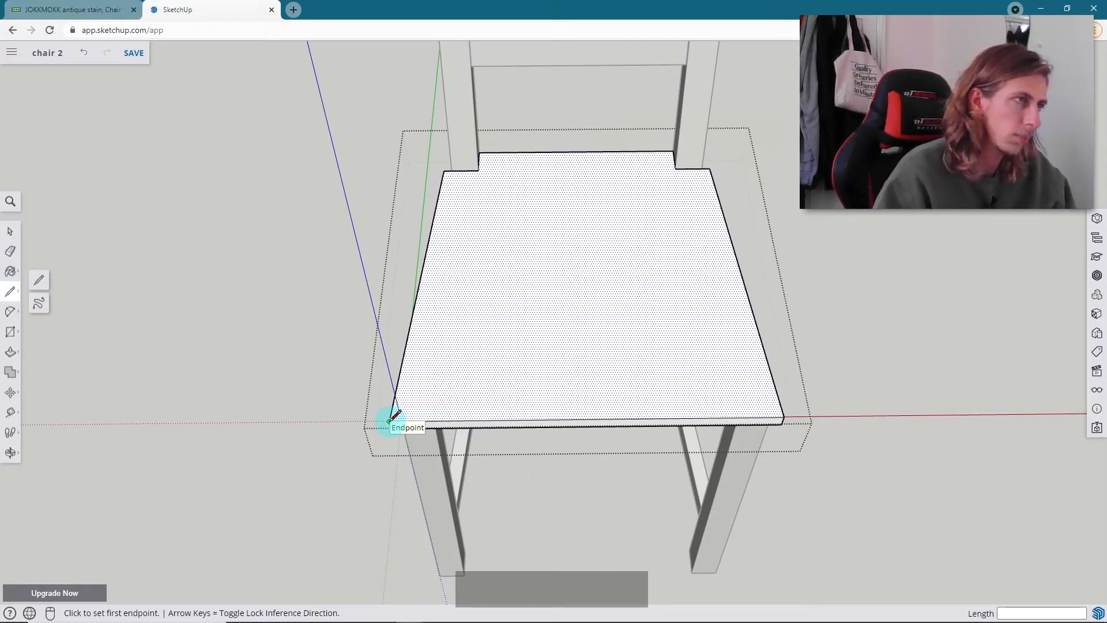
{"action": "scroll", "coordinate": [391, 420], "scroll_direction": "up", "scroll_amount": 2}
{"action": "key", "text": "r"}
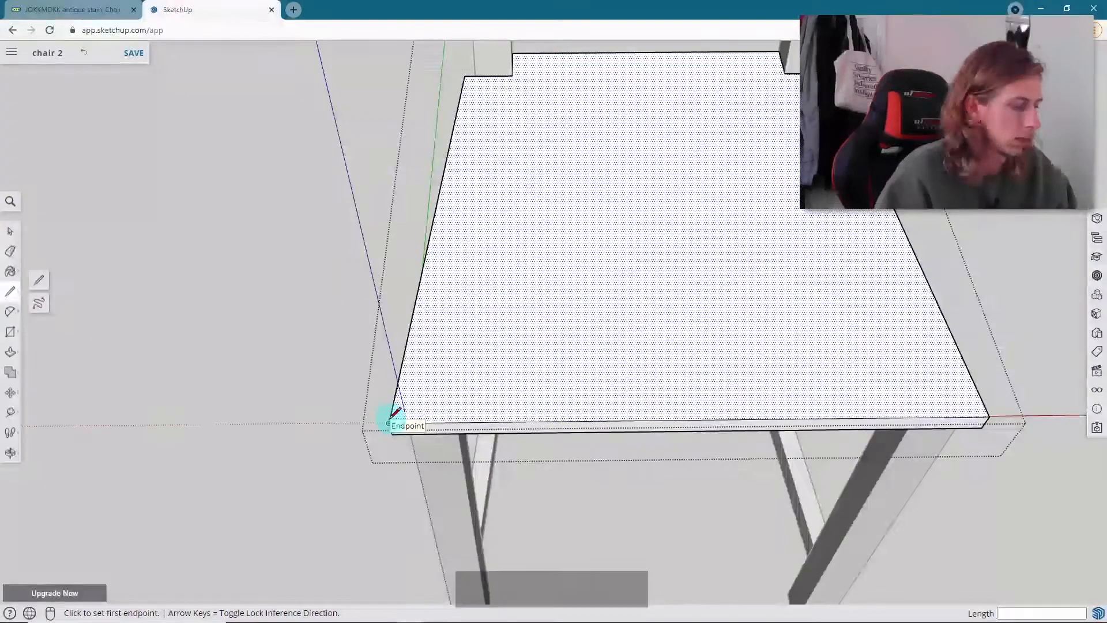
{"action": "left_click", "coordinate": [389, 424]}
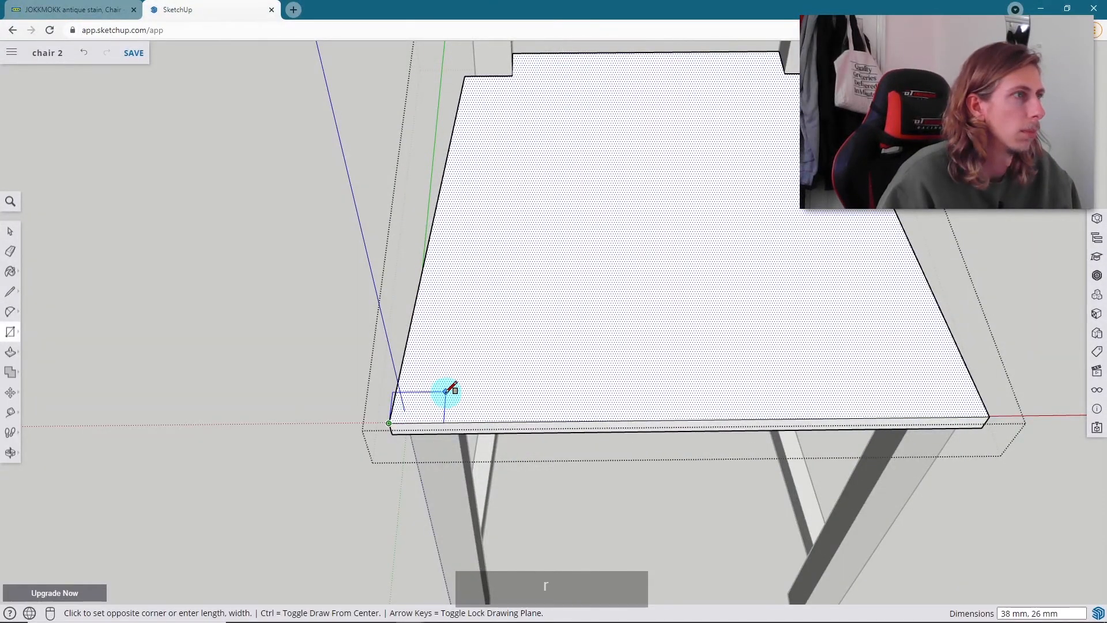
{"action": "middle_click_drag", "start_coordinate": [446, 387], "coordinate": [455, 419]}
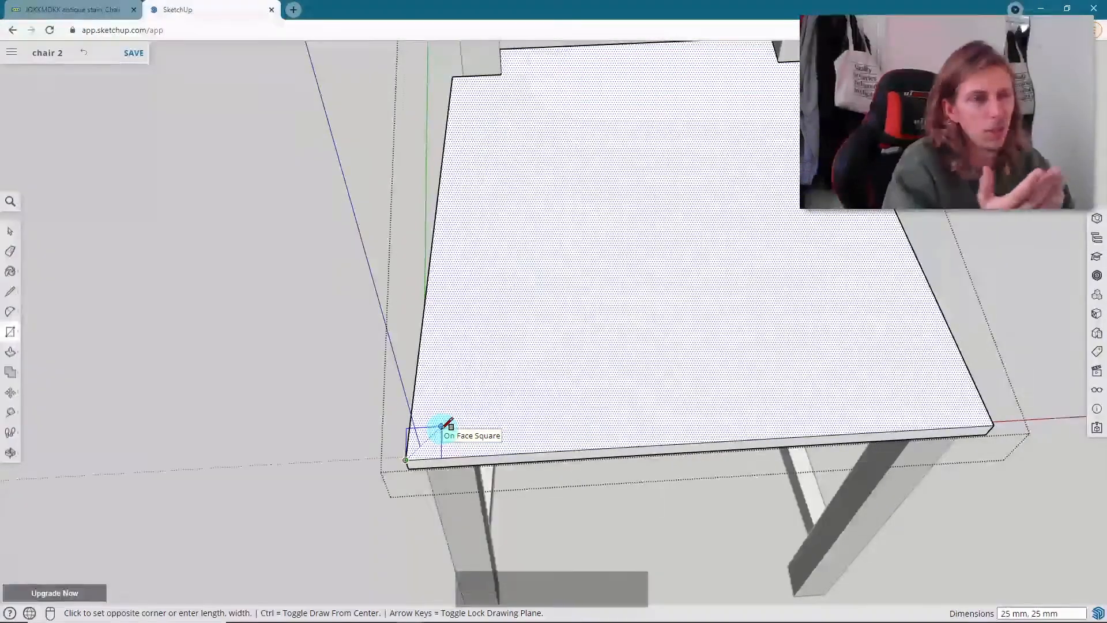
{"action": "type", "text": "25,"}
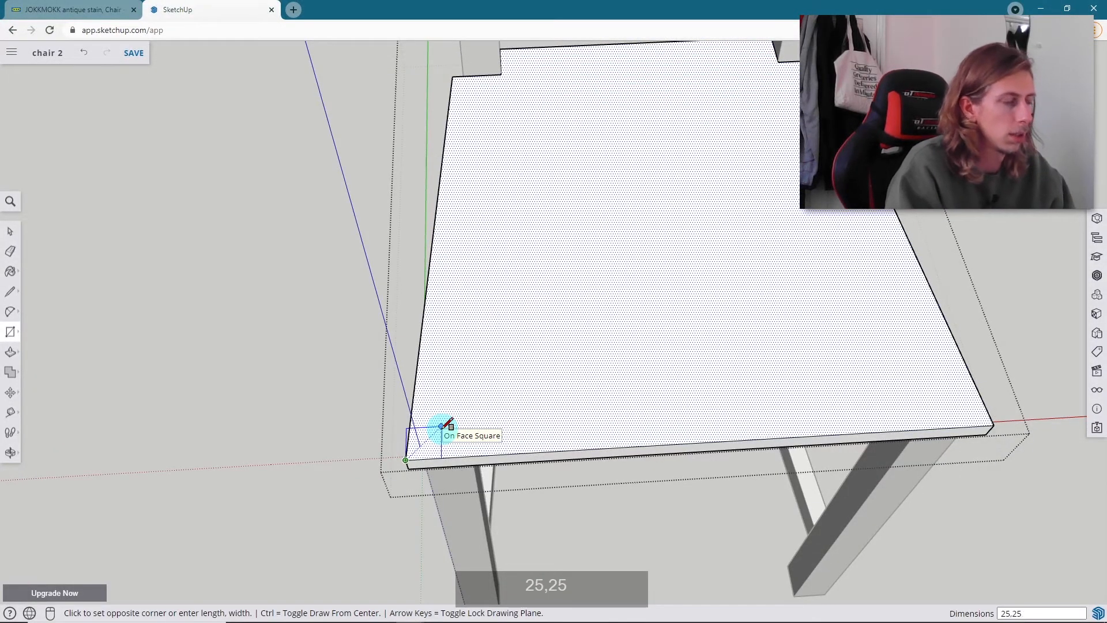
{"action": "type", "text": "25"}
{"action": "key", "text": "Return"}
{"action": "key", "text": "space"}
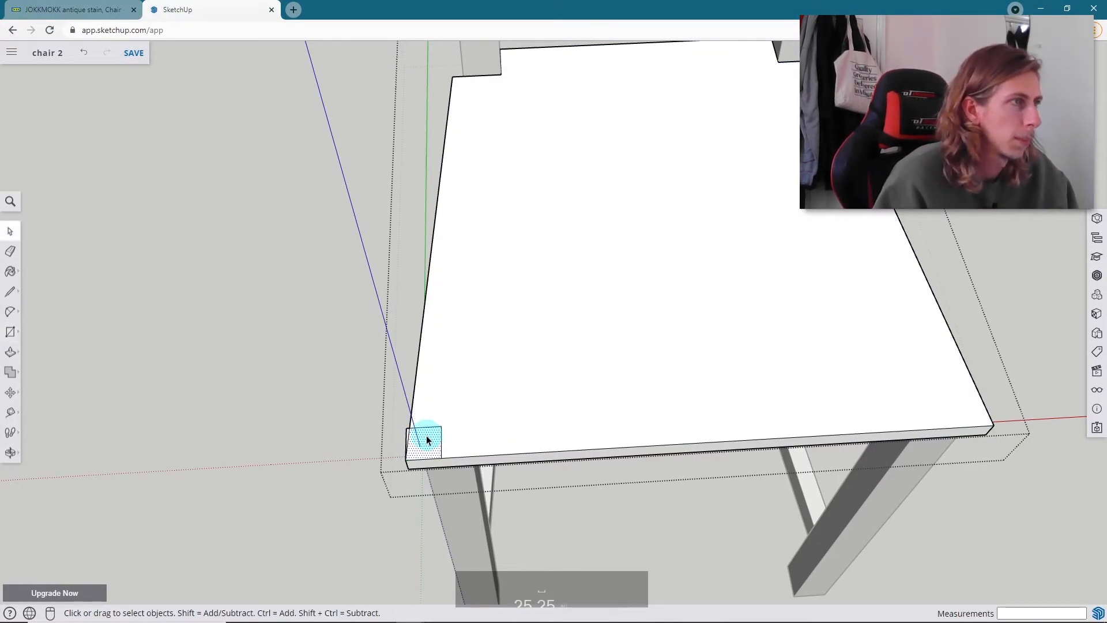
- Draw a matching 25 × 25 mm rectangle at the front-right corner of the seat's top face
{"action": "key", "text": "r"}
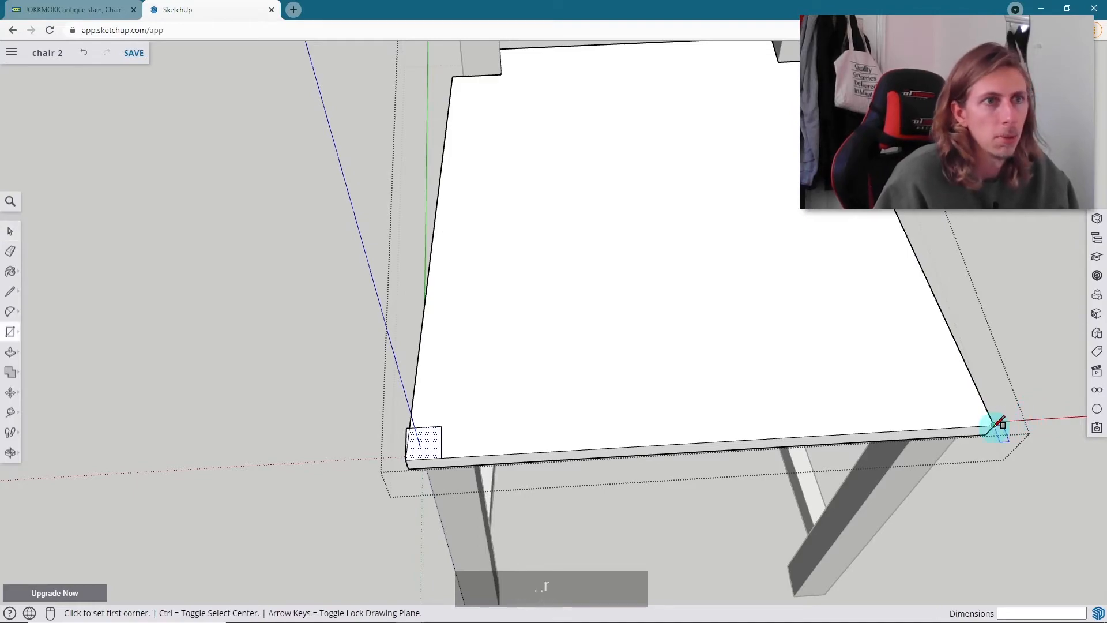
{"action": "left_click", "coordinate": [994, 425]}
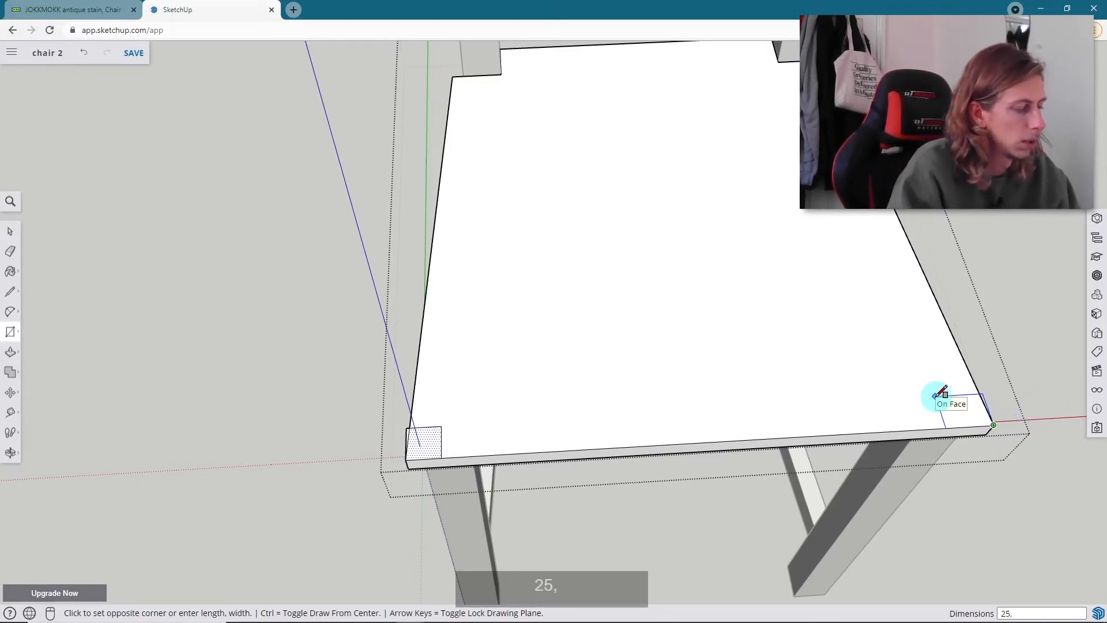
{"action": "key", "text": "Return"}
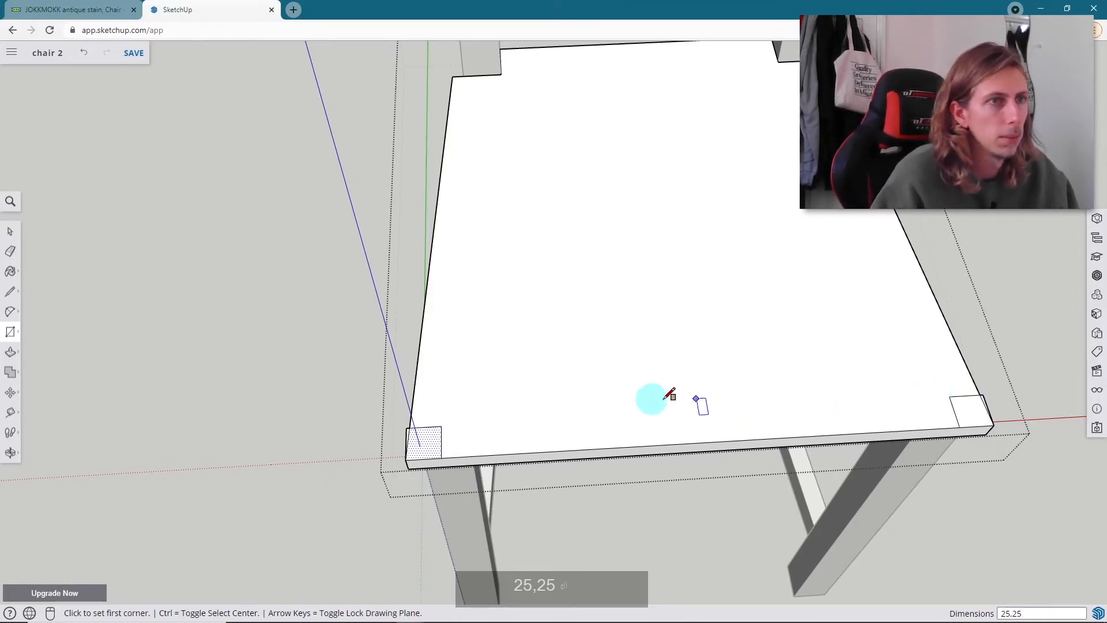
- Erase the edges of the front-left corner square that stick out beyond the seat's side edge
{"action": "scroll", "coordinate": [390, 394], "scroll_direction": "up", "scroll_amount": 5}
{"action": "key", "text": "space"}
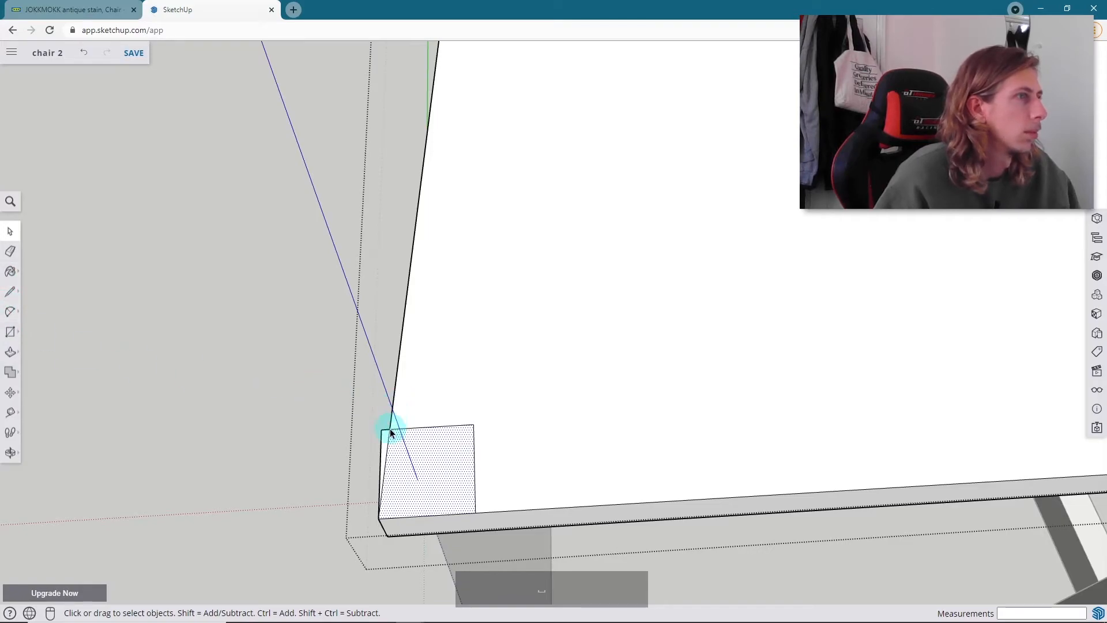
{"action": "key", "text": "e"}
{"action": "mouse_move", "coordinate": [400, 473]}
{"action": "middle_mouse_down"}
{"action": "mouse_move", "coordinate": [375, 432]}
{"action": "mouse_move", "coordinate": [571, 334]}
{"action": "mouse_move", "coordinate": [408, 314]}
{"action": "mouse_move", "coordinate": [658, 335]}
{"action": "middle_mouse_up"}
{"action": "scroll", "coordinate": [657, 336], "scroll_direction": "down", "scroll_amount": 5}
{"action": "scroll", "coordinate": [618, 363], "scroll_direction": "up", "scroll_amount": 10}
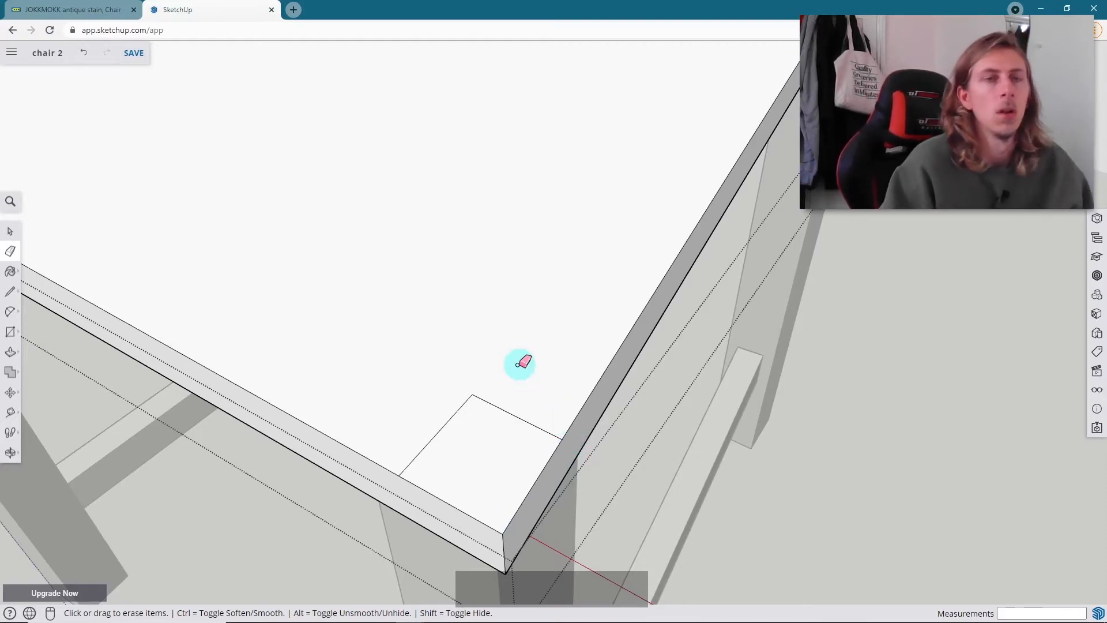
{"action": "scroll", "coordinate": [420, 366], "scroll_direction": "down", "scroll_amount": 8}
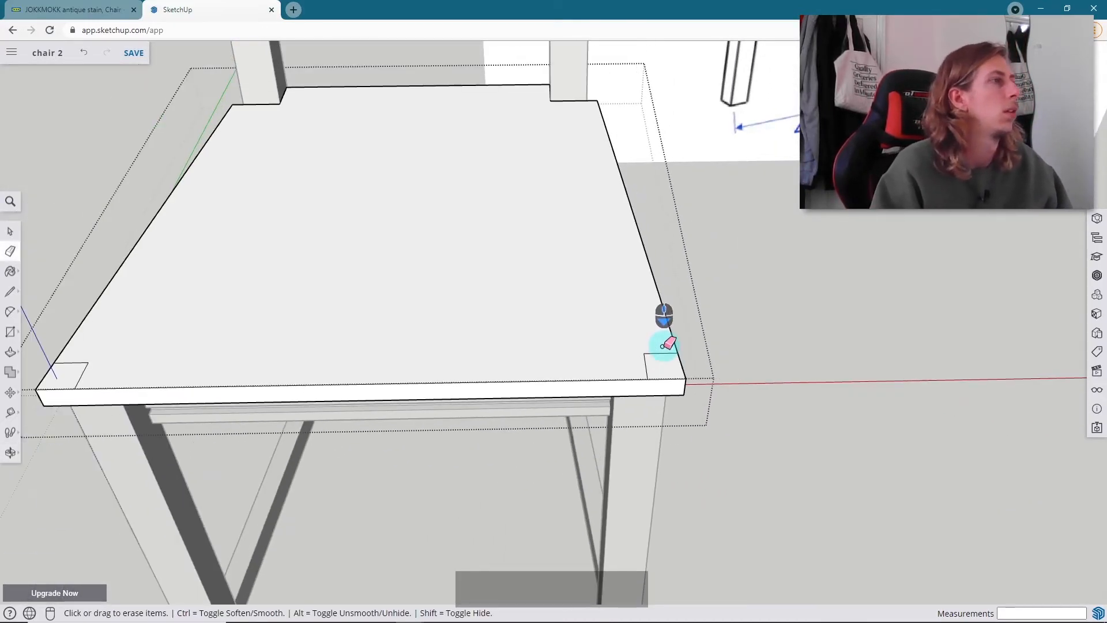
{"action": "left_click", "coordinate": [13, 318]}
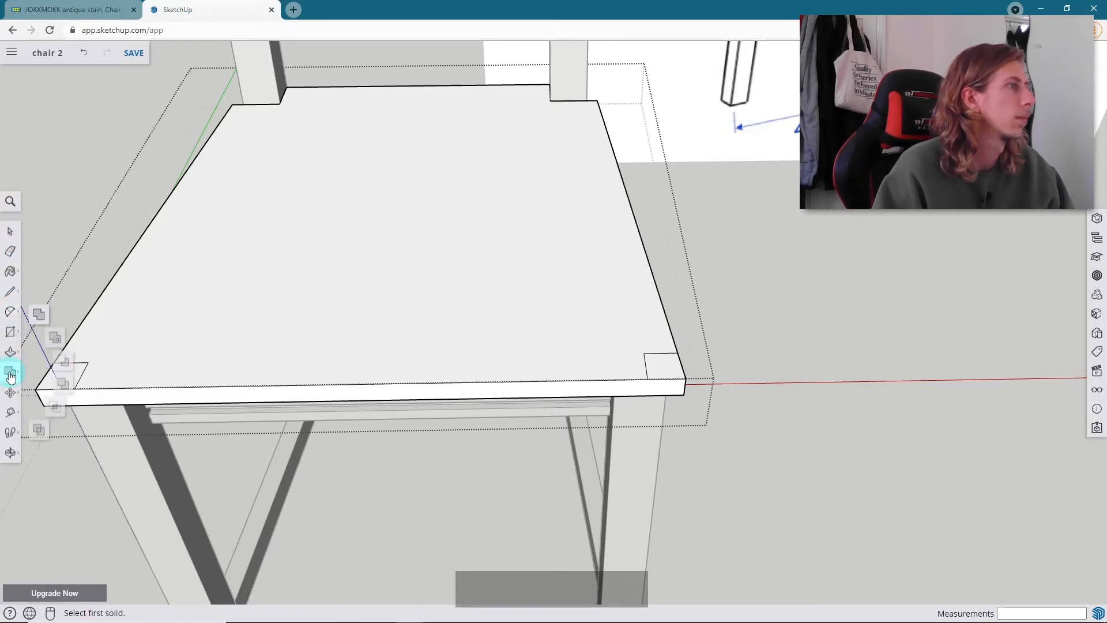
{"action": "left_click", "coordinate": [12, 333]}
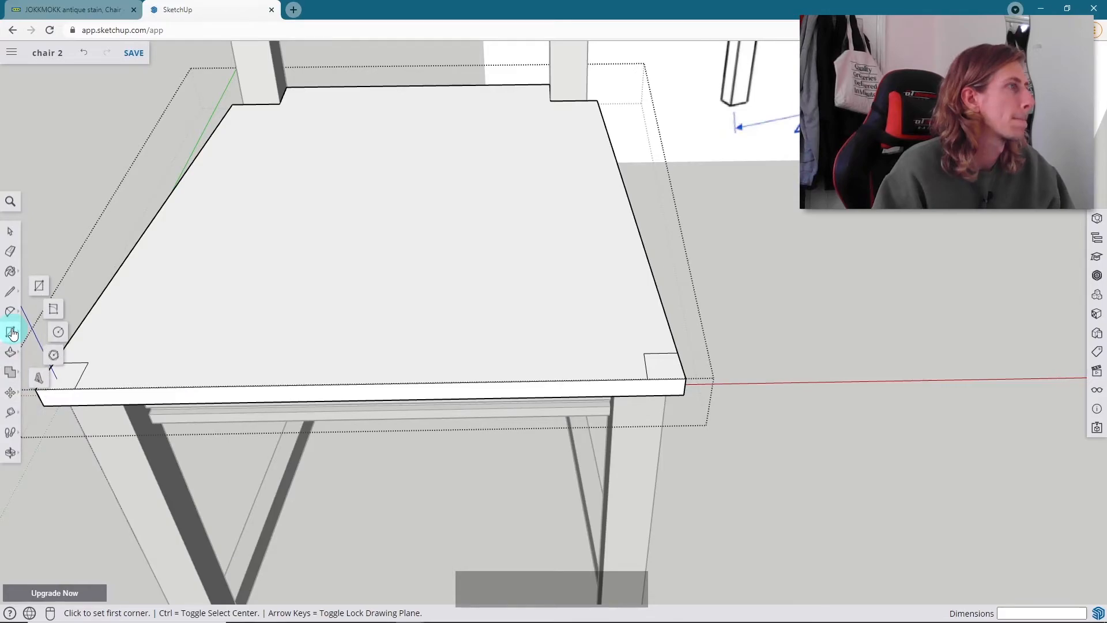
{"action": "left_click", "coordinate": [60, 336]}
{"action": "scroll", "coordinate": [549, 353], "scroll_direction": "down", "scroll_amount": 3}
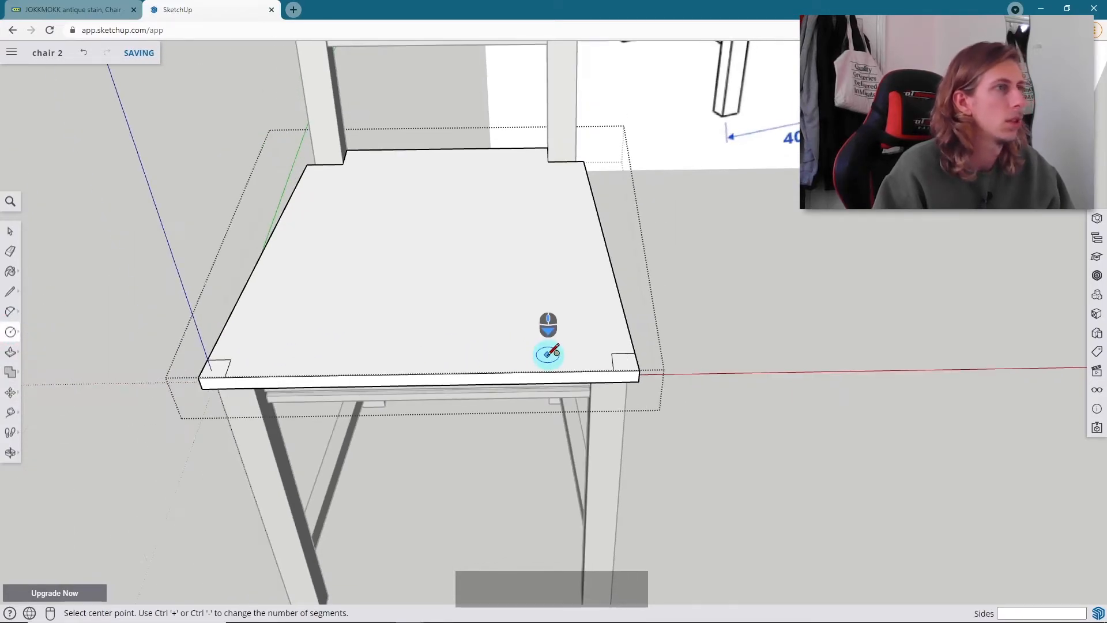
{"action": "key", "text": "c"}
{"action": "scroll", "coordinate": [173, 340], "scroll_direction": "up", "scroll_amount": 2}
{"action": "scroll", "coordinate": [415, 316], "scroll_direction": "down", "scroll_amount": 1}
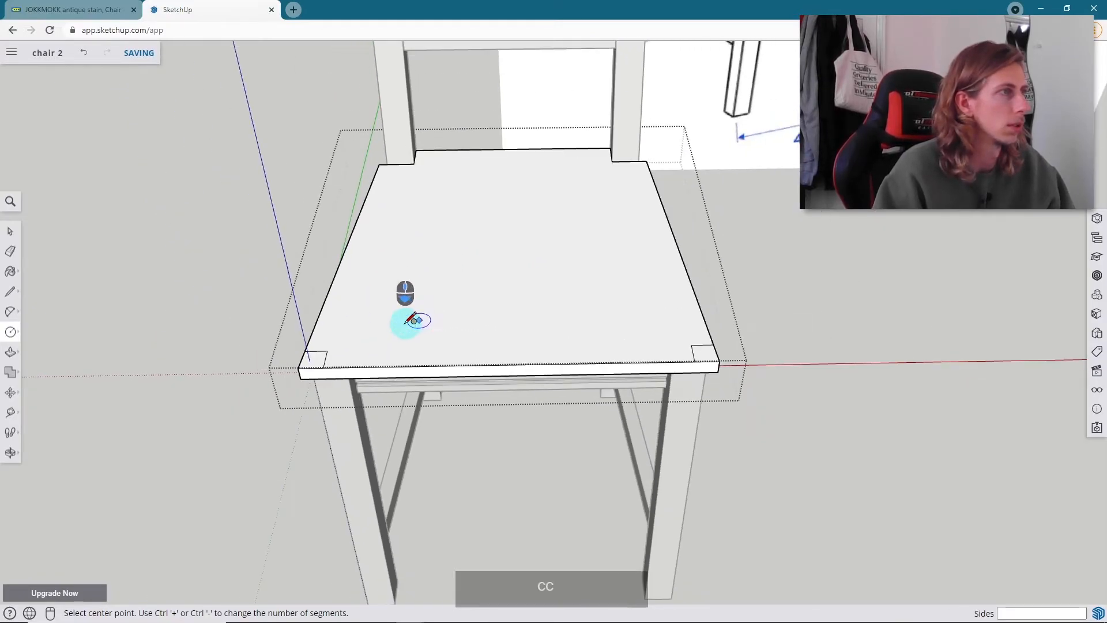
{"action": "scroll", "coordinate": [338, 321], "scroll_direction": "up", "scroll_amount": 5}
{"action": "scroll", "coordinate": [398, 431], "scroll_direction": "up", "scroll_amount": 1}
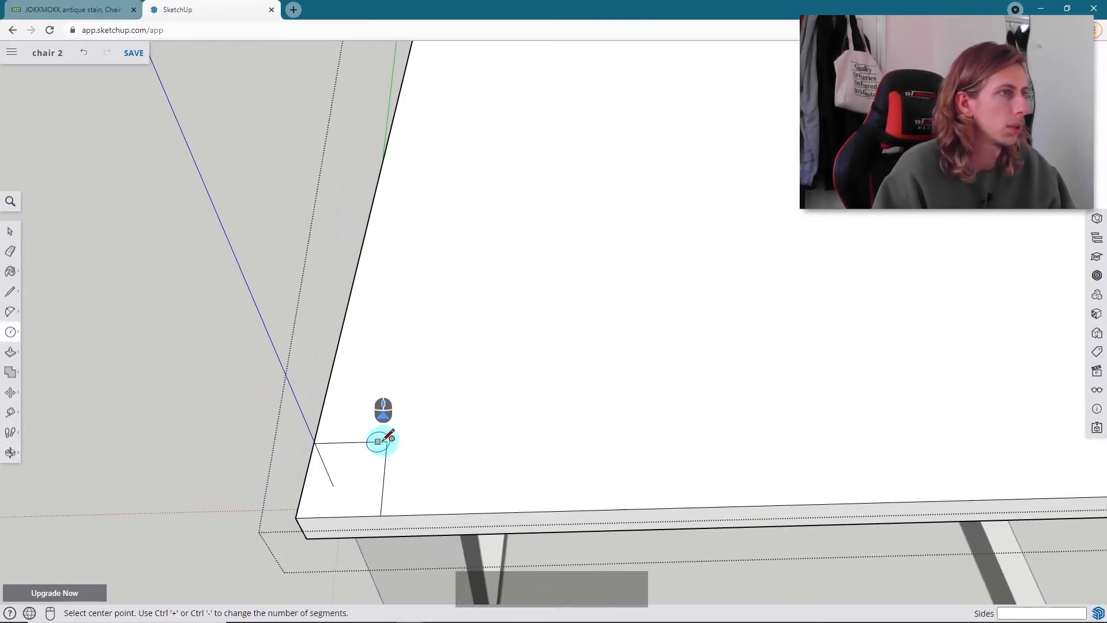
{"action": "left_click", "coordinate": [386, 441]}
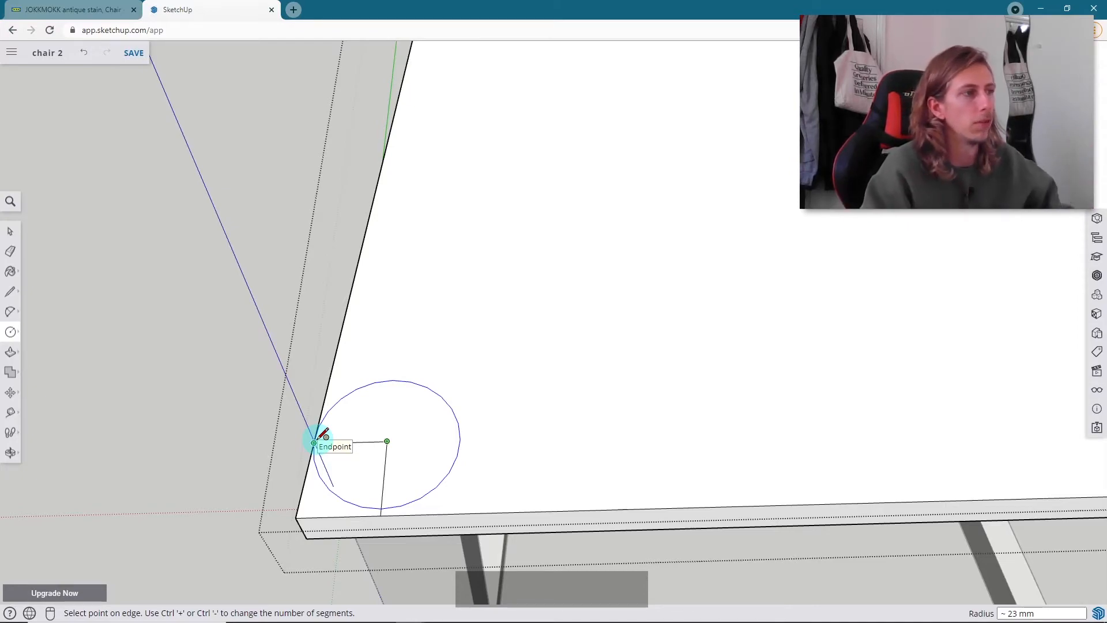
{"action": "key", "text": "Escape"}
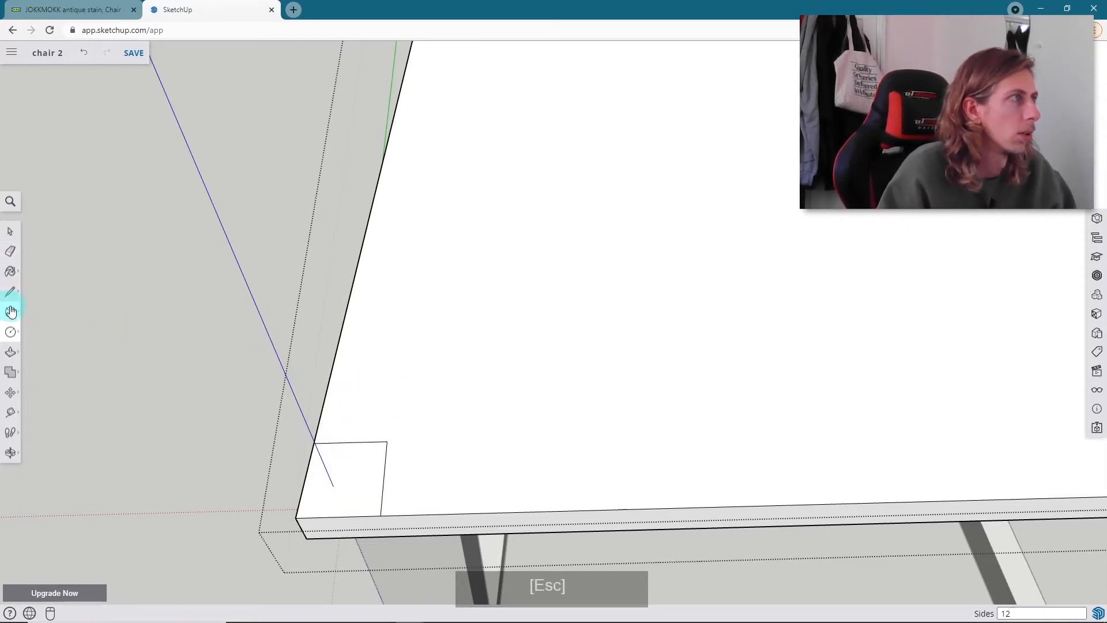
- Draw a two-point arc across the front-left corner between the square's ends on the seat edges, bulging outward about 8 mm
{"action": "left_click", "coordinate": [10, 312]}
{"action": "left_click", "coordinate": [314, 443]}
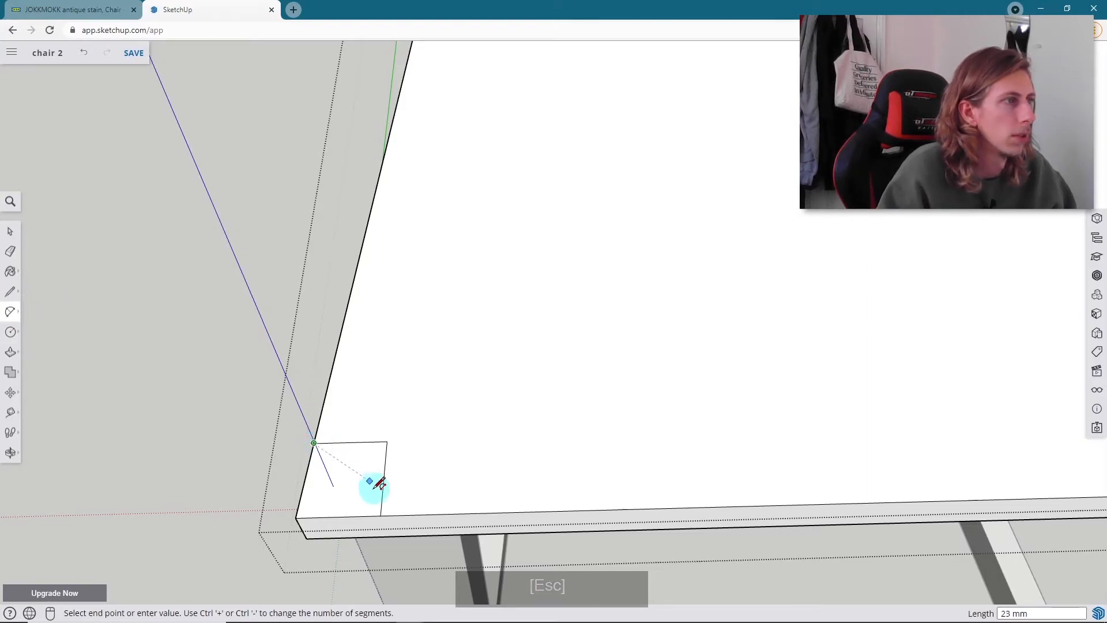
{"action": "left_click", "coordinate": [381, 515]}
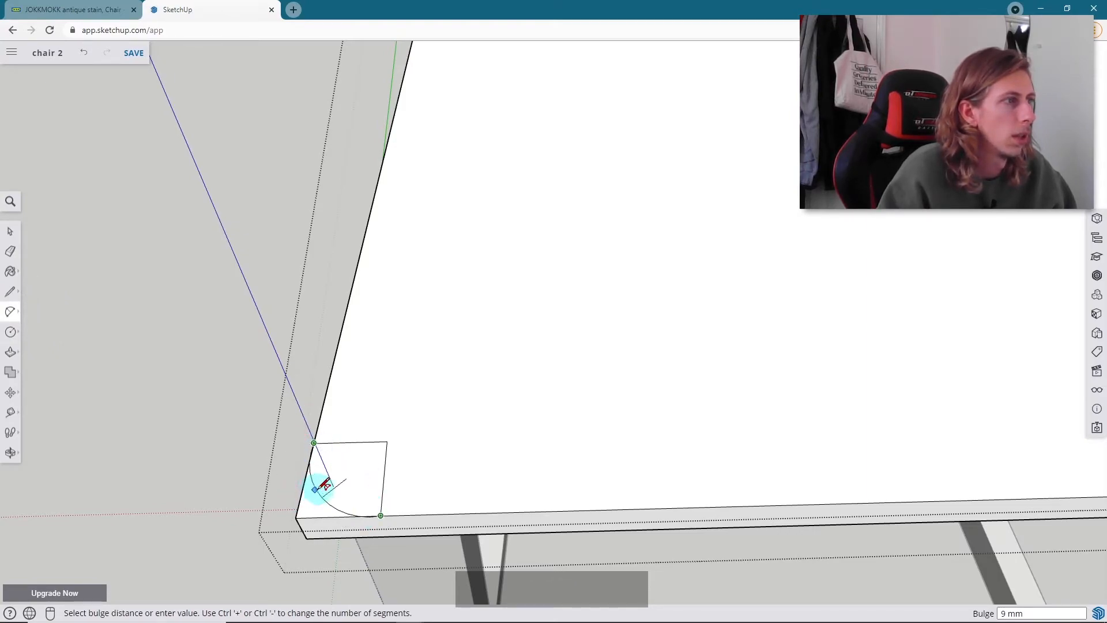
{"action": "scroll", "coordinate": [463, 443], "scroll_direction": "up", "scroll_amount": 4}
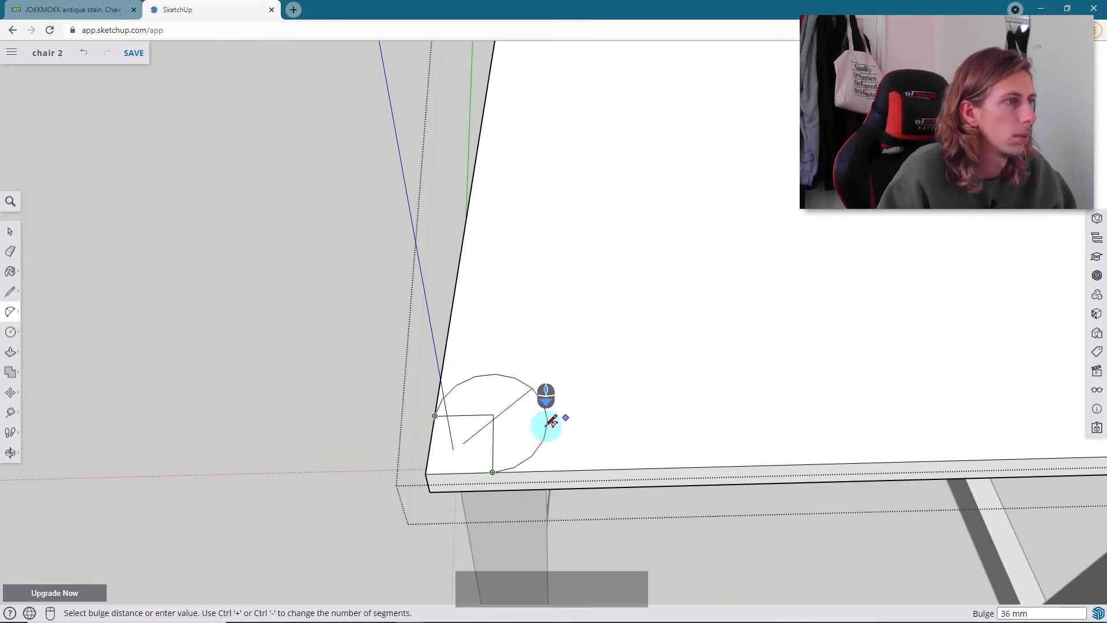
{"action": "mouse_move", "coordinate": [371, 461]}
{"action": "middle_mouse_down"}
{"action": "mouse_move", "coordinate": [396, 426]}
{"action": "mouse_move", "coordinate": [413, 427]}
{"action": "middle_mouse_up"}
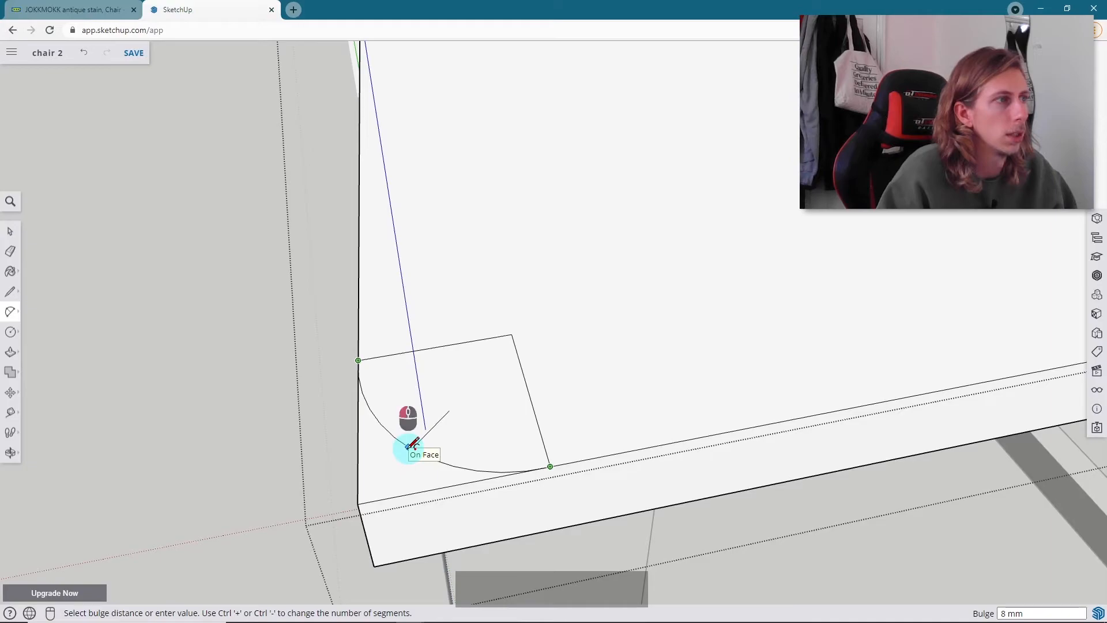
{"action": "left_click", "coordinate": [412, 446]}
{"action": "key", "text": "space"}
- Draw a matching arc across the seat's front-right corner between the square's ends on the seat edges, with a bulge of about 7 mm
{"action": "scroll", "coordinate": [398, 464], "scroll_direction": "down", "scroll_amount": 5}
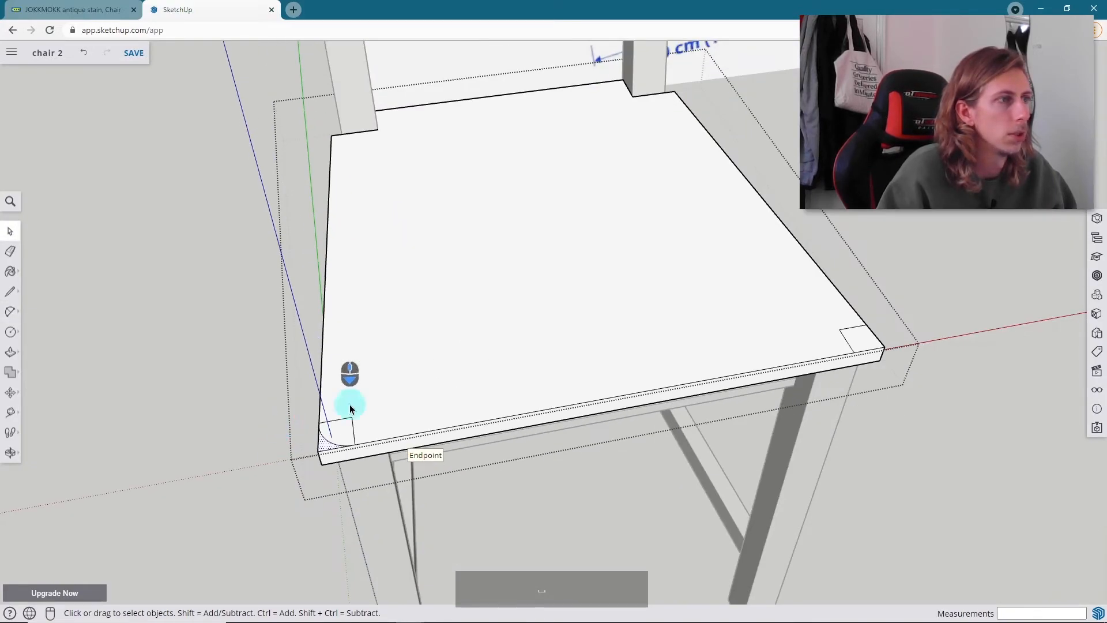
{"action": "scroll", "coordinate": [487, 329], "scroll_direction": "down", "scroll_amount": 3}
{"action": "scroll", "coordinate": [833, 378], "scroll_direction": "up", "scroll_amount": 6}
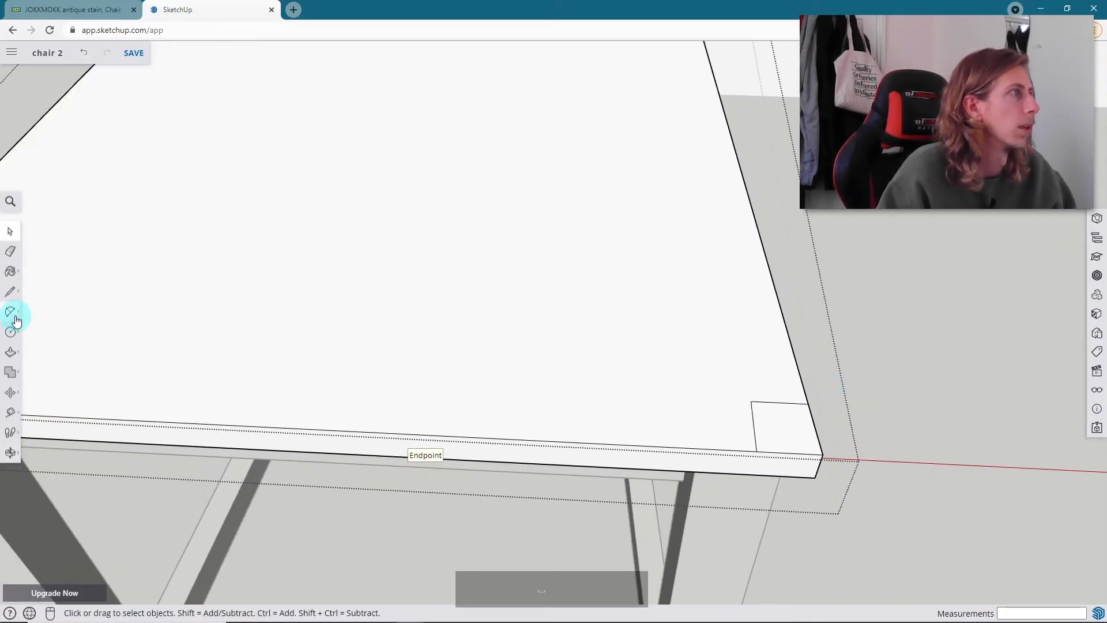
{"action": "left_click", "coordinate": [12, 313]}
{"action": "scroll", "coordinate": [760, 399], "scroll_direction": "up", "scroll_amount": 3}
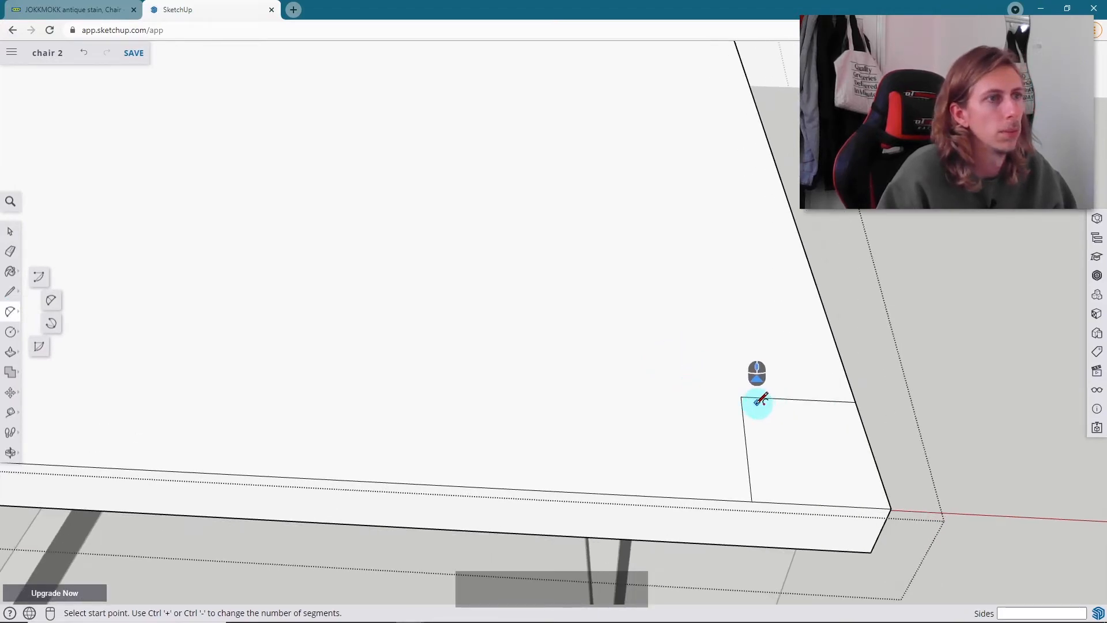
{"action": "left_click", "coordinate": [742, 397]}
{"action": "key", "text": "Escape"}
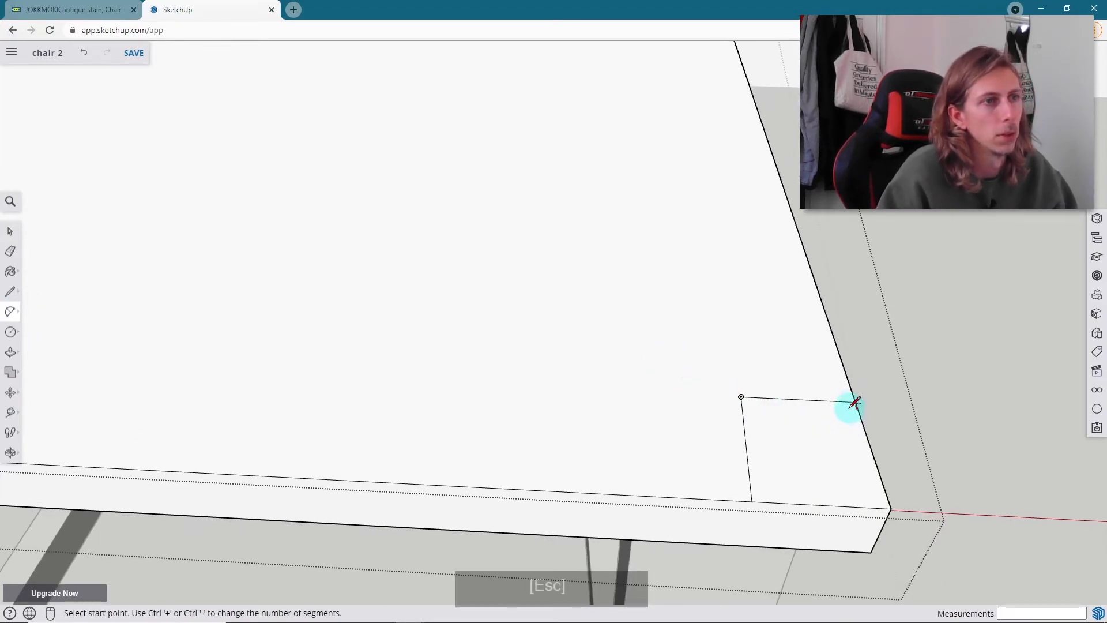
{"action": "left_click", "coordinate": [856, 401]}
{"action": "left_click", "coordinate": [752, 500]}
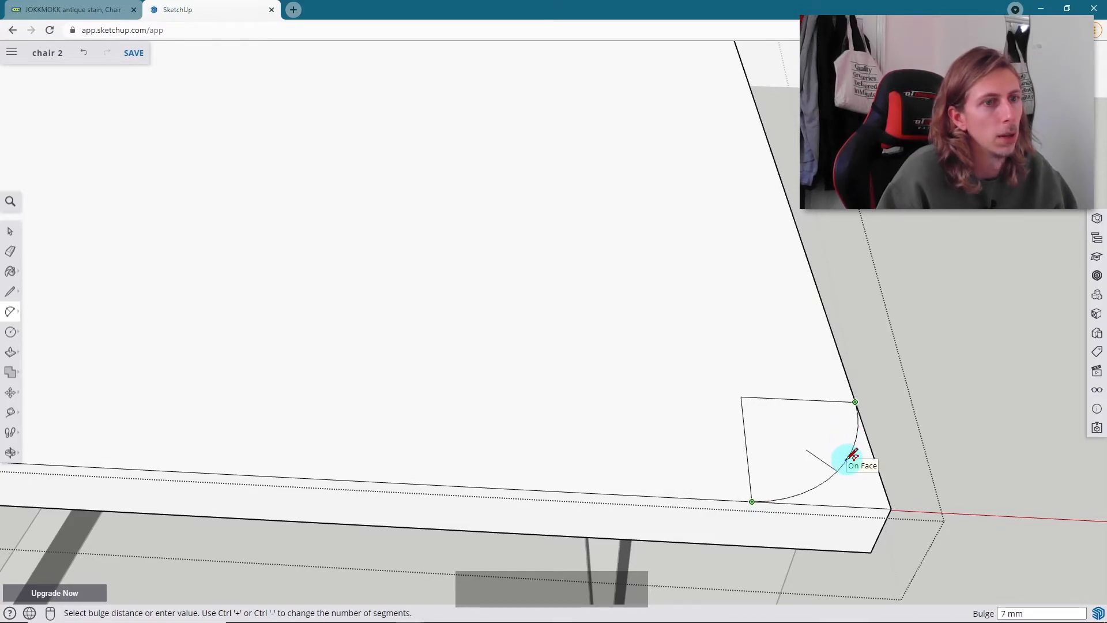
{"action": "left_click", "coordinate": [851, 458]}
{"action": "key", "text": "space"}
- Push the waste outside both front corner arcs down through the 15 mm seat thickness to round the corners
{"action": "middle_click_drag", "start_coordinate": [850, 461], "coordinate": [818, 452]}
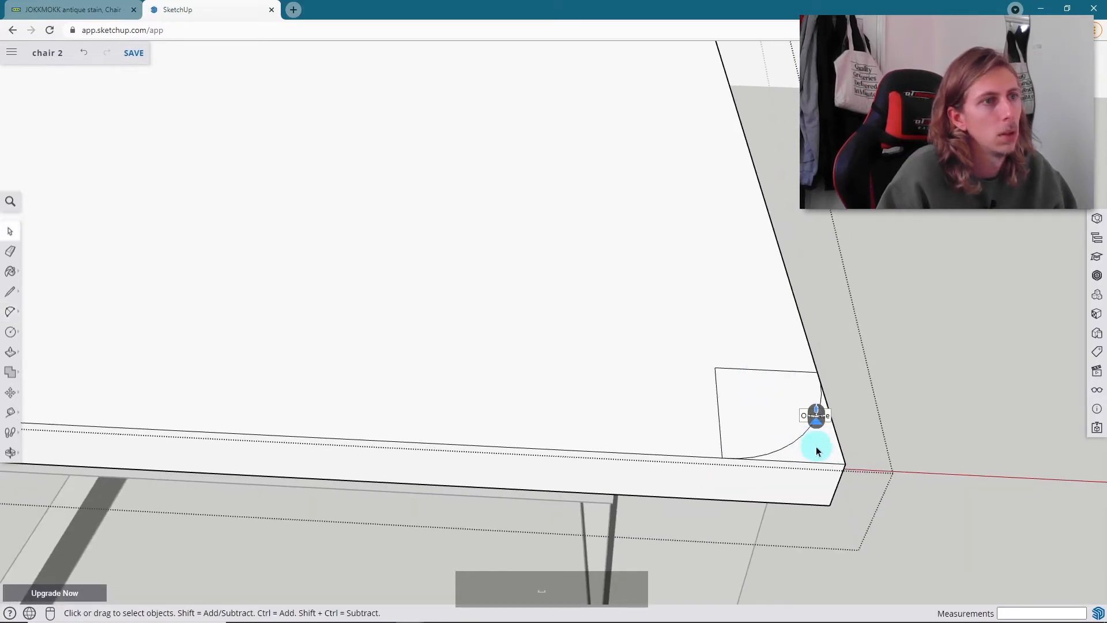
{"action": "key", "text": "p"}
{"action": "left_click", "coordinate": [816, 452]}
{"action": "left_click", "coordinate": [811, 519]}
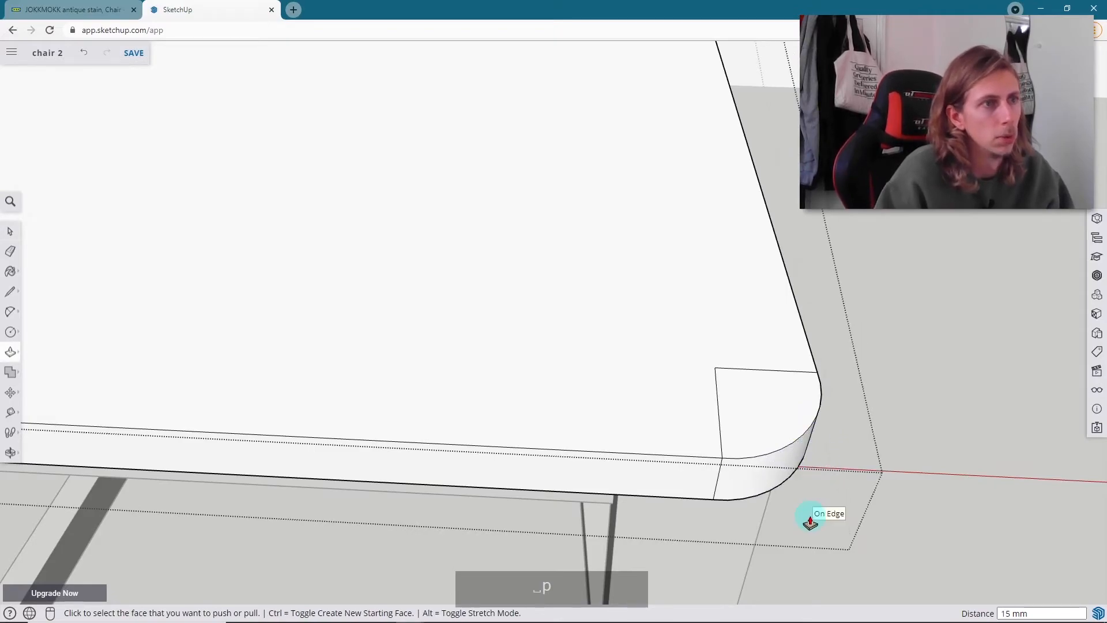
{"action": "scroll", "coordinate": [899, 326], "scroll_direction": "down", "scroll_amount": 5}
{"action": "scroll", "coordinate": [440, 309], "scroll_direction": "down", "scroll_amount": 3}
{"action": "scroll", "coordinate": [366, 321], "scroll_direction": "up", "scroll_amount": 6}
{"action": "left_click", "coordinate": [365, 346]}
{"action": "left_click", "coordinate": [365, 346]}
- Erase the leftover construction square lines on the seat's top face at the front-left rounded corner
{"action": "middle_click_drag", "start_coordinate": [364, 323], "coordinate": [514, 334]}
{"action": "key", "text": "space"}
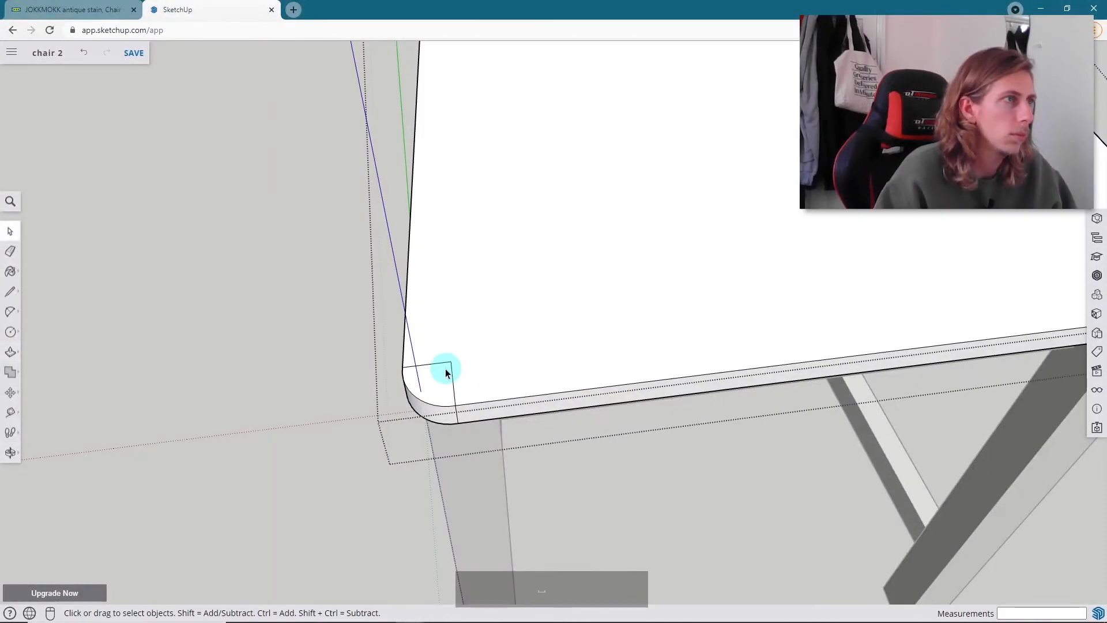
{"action": "key", "text": "e"}
{"action": "left_click", "coordinate": [453, 363]}
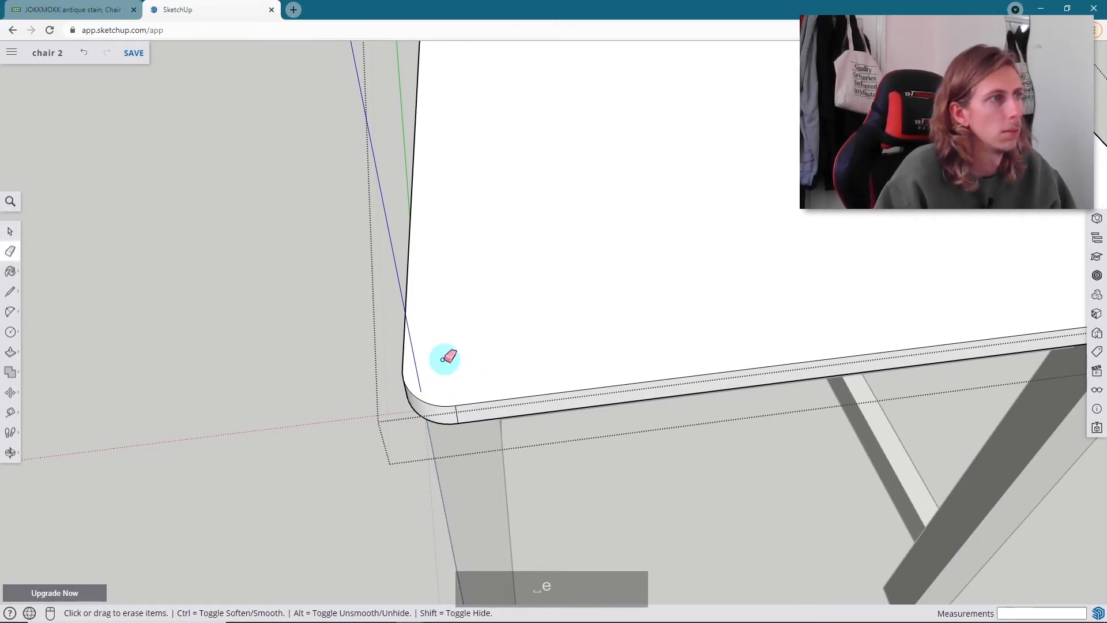
- Erase the leftover construction line on the seat's top face at the front-right rounded corner
{"action": "scroll", "coordinate": [463, 339], "scroll_direction": "down", "scroll_amount": 3}
{"action": "left_click_drag", "start_coordinate": [860, 308], "coordinate": [862, 304]}
{"action": "scroll", "coordinate": [863, 305], "scroll_direction": "up", "scroll_amount": 4}
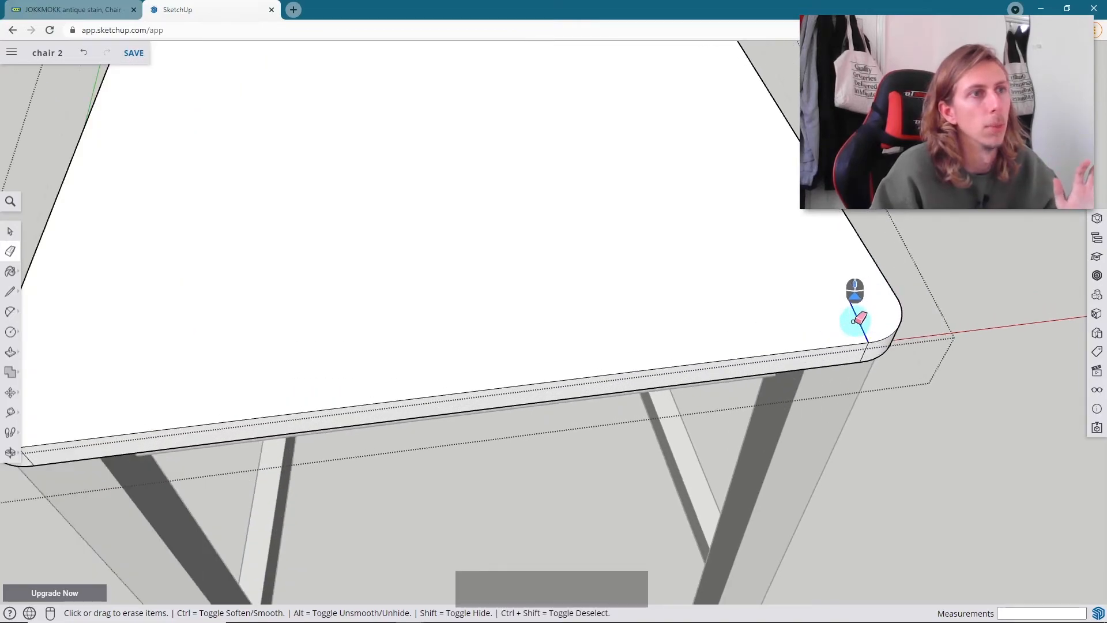
- Try erasing the vertical seam edge where the seat's front face meets the front-right rounded corner
{"action": "scroll", "coordinate": [569, 179], "scroll_direction": "down", "scroll_amount": 4}
{"action": "left_click", "coordinate": [714, 352]}
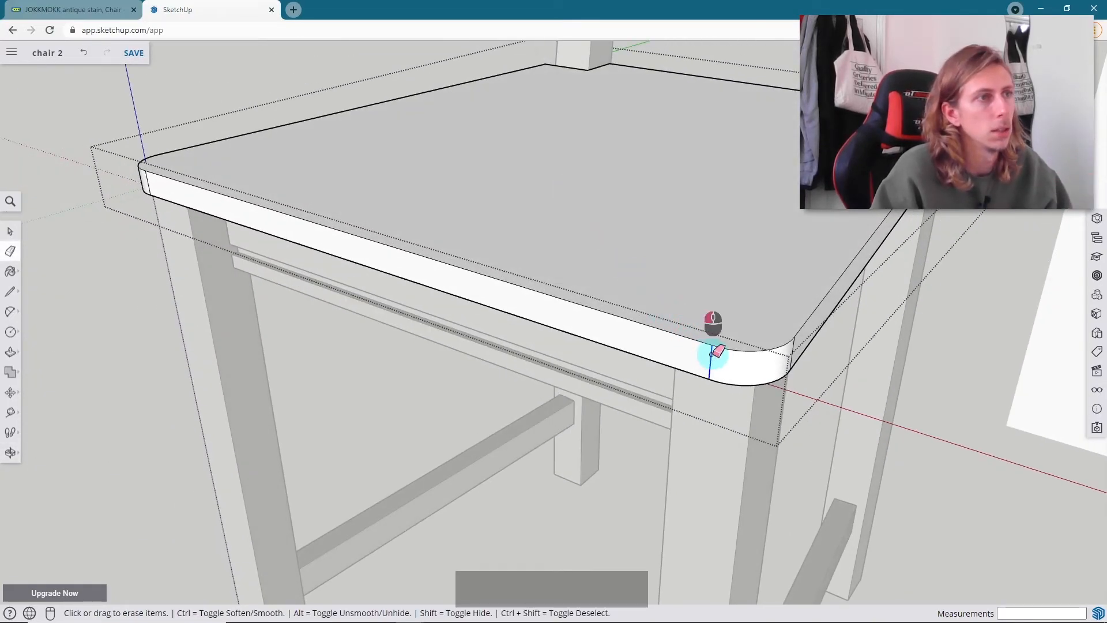
{"action": "key", "text": "ctrl+z"}
{"action": "scroll", "coordinate": [502, 247], "scroll_direction": "down", "scroll_amount": 4}
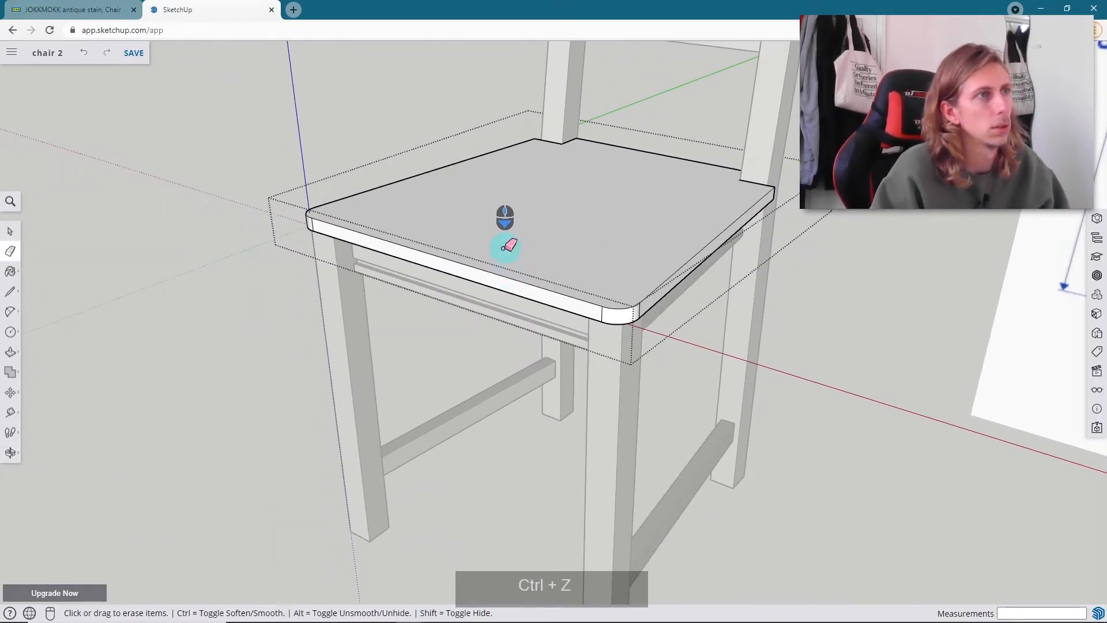
{"action": "key", "text": "space"}
- Move the vertical edge at the seat's rear-right corner 5 mm inward along the red axis to taper that side
{"action": "middle_click_drag", "start_coordinate": [652, 175], "coordinate": [772, 272]}
{"action": "scroll", "coordinate": [746, 123], "scroll_direction": "up", "scroll_amount": 5}
{"action": "middle_click_drag", "start_coordinate": [746, 124], "coordinate": [445, 262]}
{"action": "scroll", "coordinate": [750, 162], "scroll_direction": "down", "scroll_amount": 3}
{"action": "scroll", "coordinate": [372, 248], "scroll_direction": "up", "scroll_amount": 3}
{"action": "scroll", "coordinate": [371, 248], "scroll_direction": "up", "scroll_amount": 3}
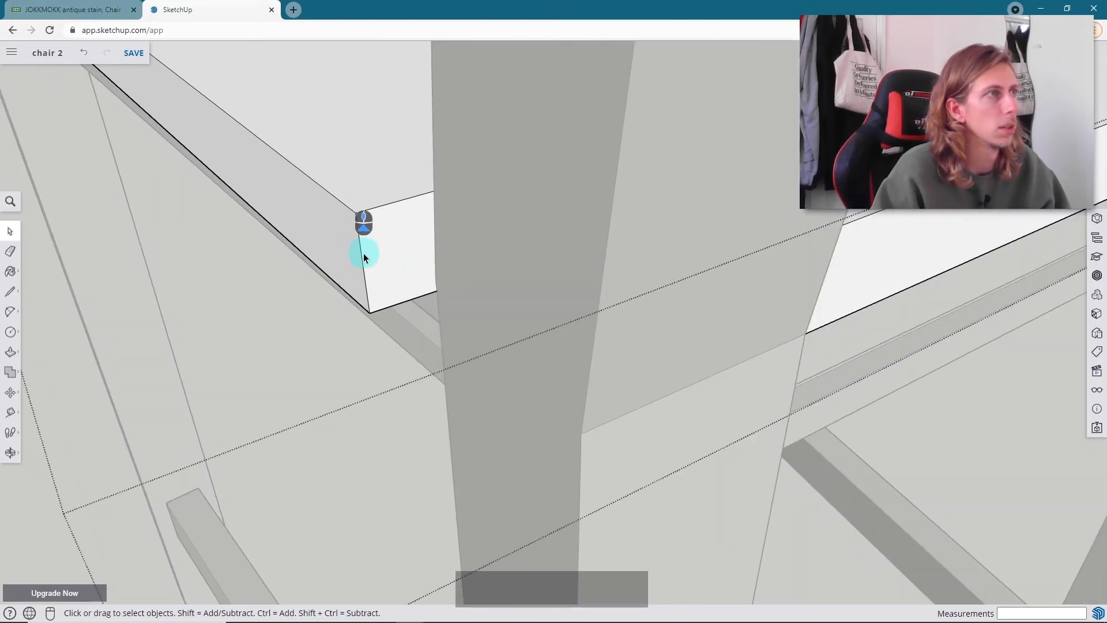
{"action": "scroll", "coordinate": [360, 257], "scroll_direction": "down", "scroll_amount": 3}
{"action": "middle_click_drag", "start_coordinate": [360, 257], "coordinate": [393, 323]}
{"action": "scroll", "coordinate": [449, 365], "scroll_direction": "up", "scroll_amount": 2}
{"action": "key", "text": "m"}
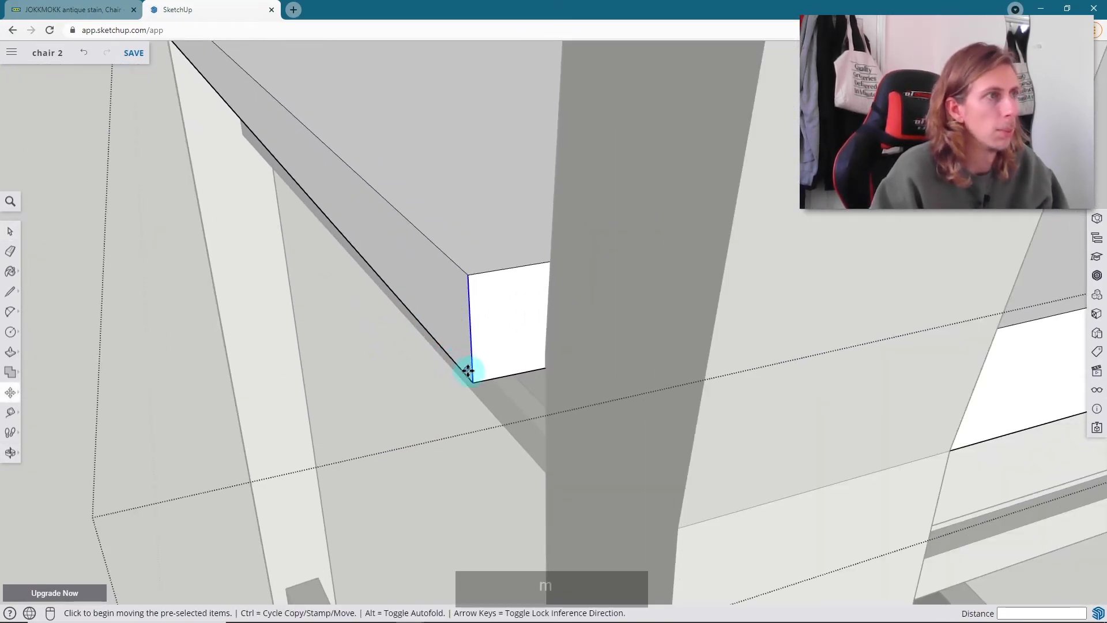
{"action": "left_click", "coordinate": [468, 379]}
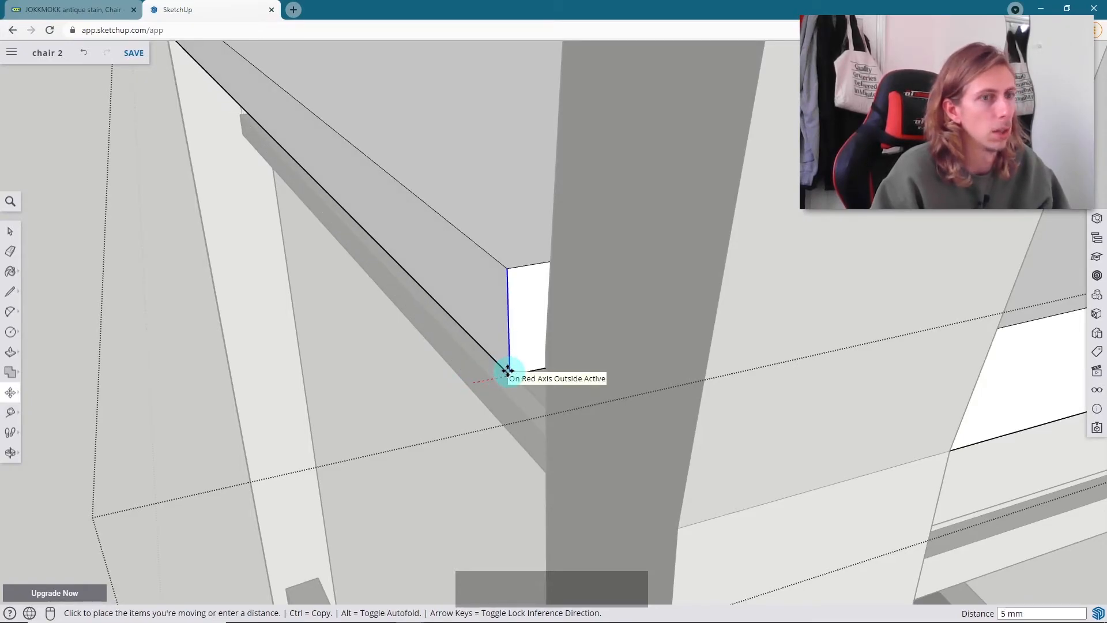
{"action": "left_click", "coordinate": [508, 370]}
- Move the vertical edge at the seat's rear-left corner 5 mm inward along the red axis, and finish editing the seat
{"action": "scroll", "coordinate": [371, 281], "scroll_direction": "down", "scroll_amount": 6}
{"action": "middle_click_drag", "start_coordinate": [371, 282], "coordinate": [459, 226]}
{"action": "key", "text": "space"}
{"action": "scroll", "coordinate": [701, 214], "scroll_direction": "up", "scroll_amount": 2}
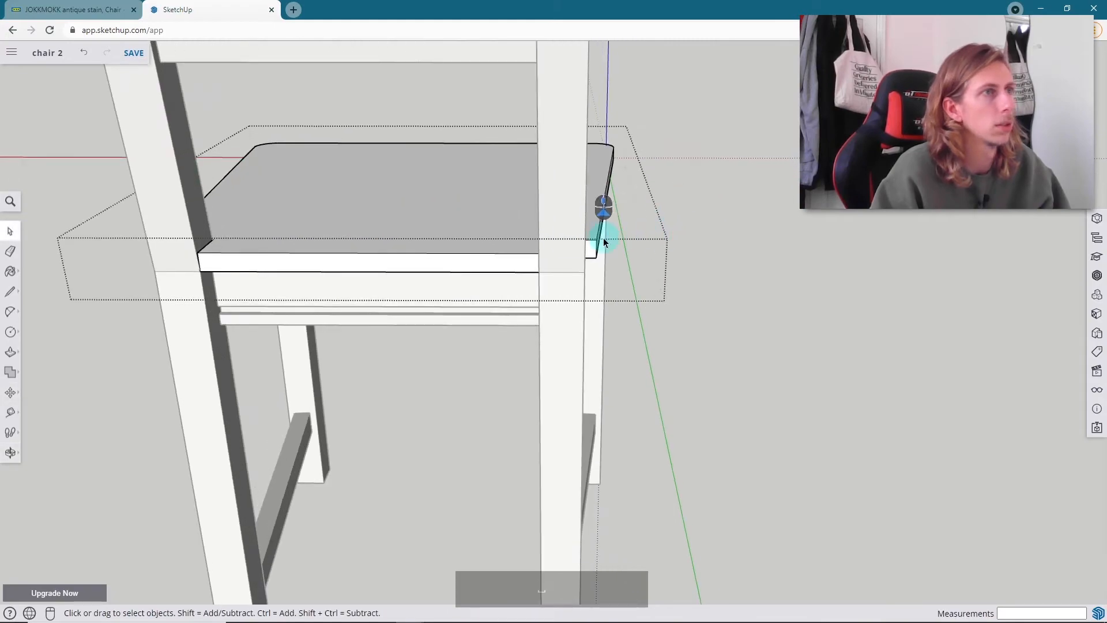
{"action": "scroll", "coordinate": [621, 242], "scroll_direction": "up", "scroll_amount": 8}
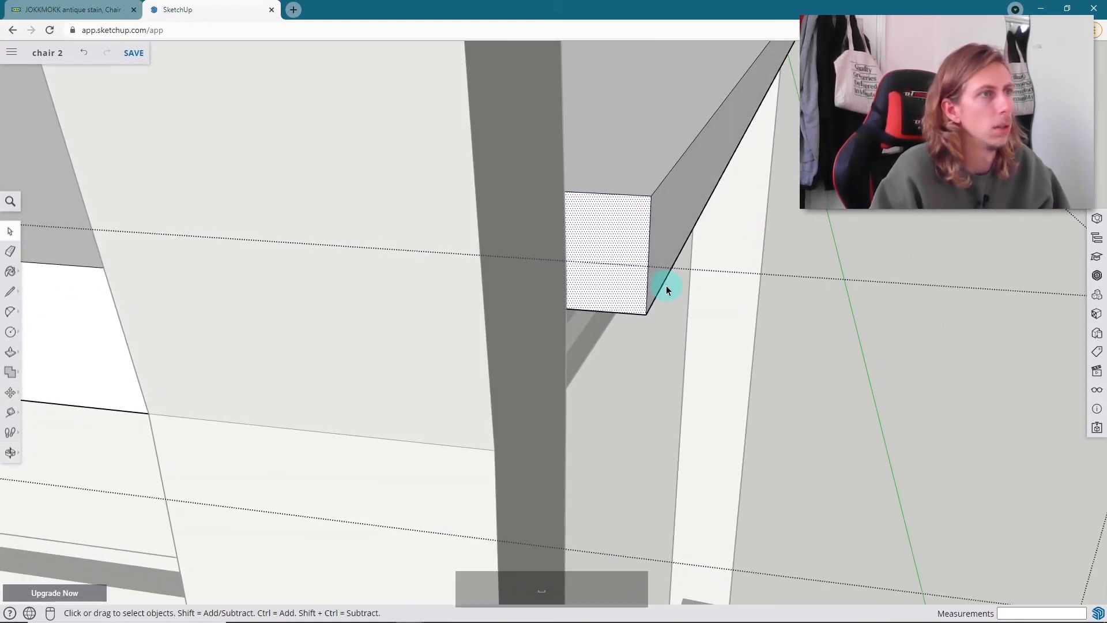
{"action": "left_click", "coordinate": [649, 306]}
{"action": "key", "text": "m"}
{"action": "left_click", "coordinate": [647, 313]}
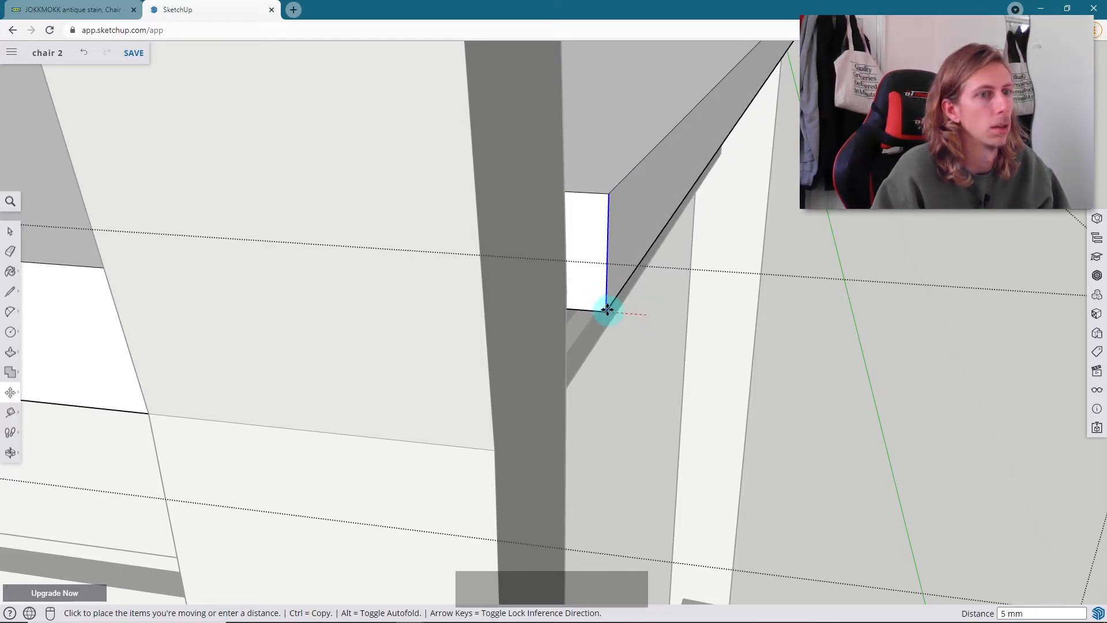
{"action": "left_click", "coordinate": [604, 308]}
{"action": "scroll", "coordinate": [604, 310], "scroll_direction": "down", "scroll_amount": 4}
{"action": "middle_click_drag", "start_coordinate": [605, 310], "coordinate": [696, 344]}
{"action": "key", "text": "space"}
{"action": "scroll", "coordinate": [741, 327], "scroll_direction": "down", "scroll_amount": 1}
{"action": "left_click", "coordinate": [782, 326]}
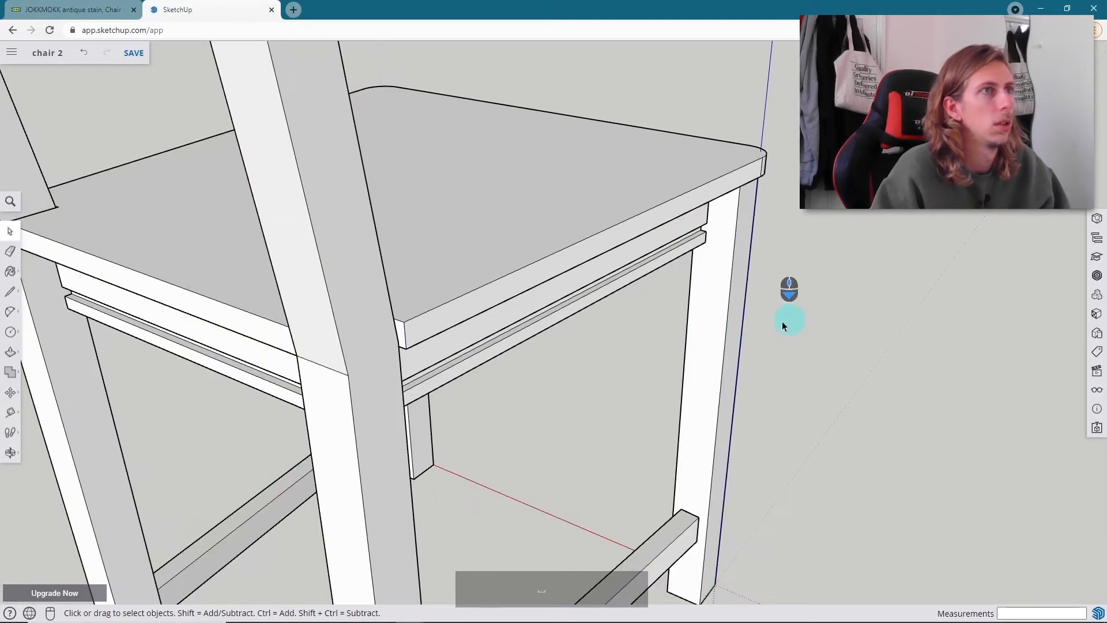
- Examine the whole chair from several sides and compare its shape with the dimensioned reference drawing
{"action": "scroll", "coordinate": [782, 327], "scroll_direction": "down", "scroll_amount": 3}
{"action": "middle_click_drag", "start_coordinate": [277, 314], "coordinate": [634, 300]}
{"action": "scroll", "coordinate": [578, 257], "scroll_direction": "down", "scroll_amount": 7}
{"action": "scroll", "coordinate": [633, 299], "scroll_direction": "up", "scroll_amount": 2}
{"action": "scroll", "coordinate": [633, 300], "scroll_direction": "up", "scroll_amount": 3}
{"action": "middle_click_drag", "start_coordinate": [506, 314], "coordinate": [835, 303]}
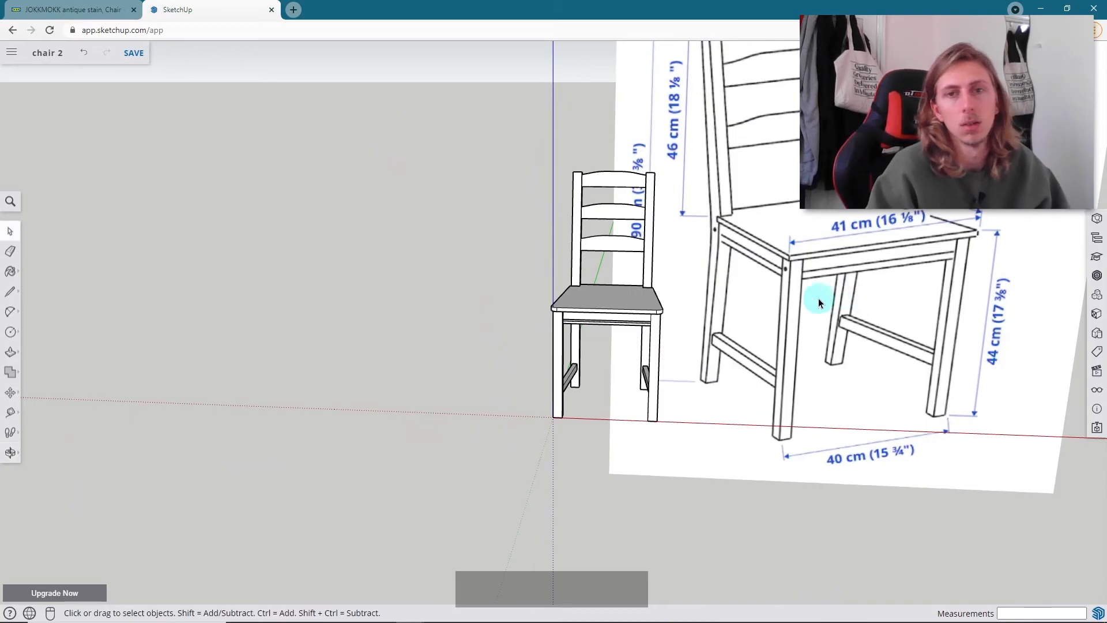
{"action": "scroll", "coordinate": [717, 296], "scroll_direction": "up", "scroll_amount": 4}
{"action": "scroll", "coordinate": [594, 302], "scroll_direction": "down", "scroll_amount": 4}
{"action": "middle_click_drag", "start_coordinate": [403, 306], "coordinate": [526, 292]}
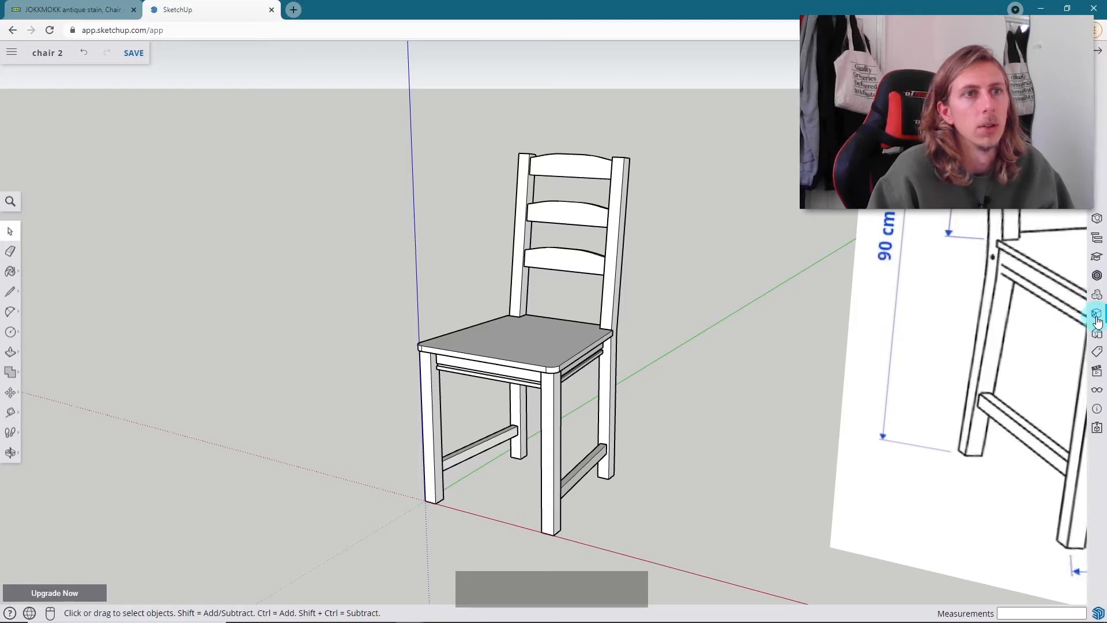
- Paint the seat, the three back slats and both rear legs with the medium blue material
{"action": "left_click", "coordinate": [1096, 317]}
{"action": "left_click", "coordinate": [976, 282]}
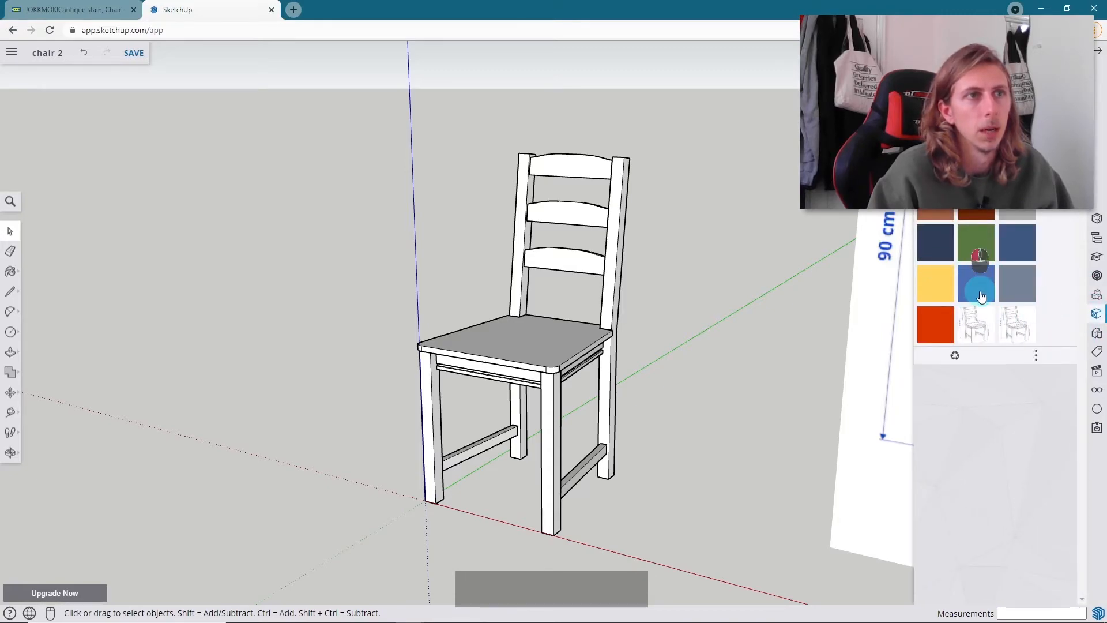
{"action": "left_click", "coordinate": [519, 325]}
{"action": "left_click", "coordinate": [597, 266]}
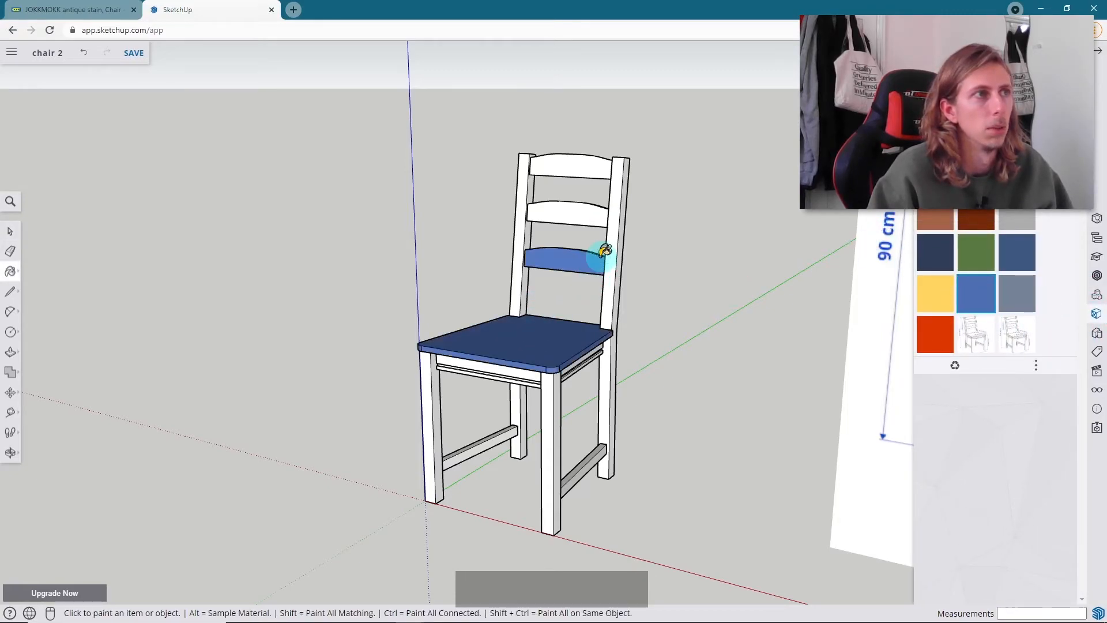
{"action": "left_click", "coordinate": [613, 218]}
{"action": "left_click", "coordinate": [594, 205]}
{"action": "left_click", "coordinate": [586, 161]}
{"action": "left_click", "coordinate": [519, 169]}
- Paint the aprons, stretchers and front legs with the same medium blue material
{"action": "mouse_move", "coordinate": [629, 257]}
{"action": "middle_mouse_down"}
{"action": "mouse_move", "coordinate": [573, 370]}
{"action": "mouse_move", "coordinate": [662, 383]}
{"action": "mouse_move", "coordinate": [563, 378]}
{"action": "middle_mouse_up"}
{"action": "left_click", "coordinate": [530, 381]}
{"action": "left_click", "coordinate": [564, 365]}
{"action": "left_click", "coordinate": [563, 482]}
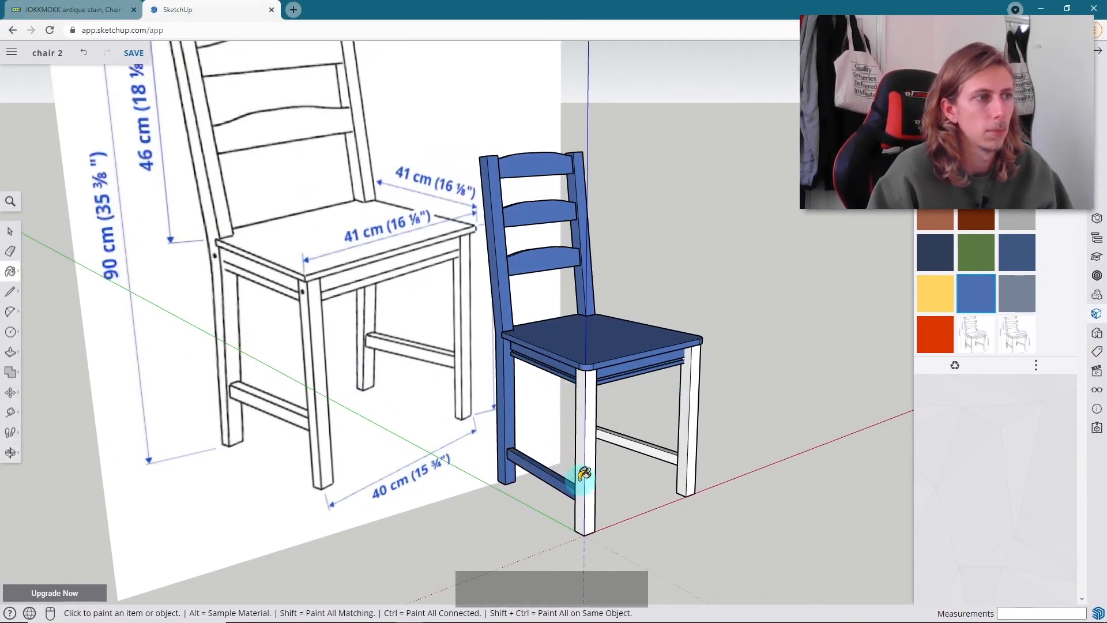
{"action": "left_click", "coordinate": [583, 469]}
{"action": "left_click", "coordinate": [639, 439]}
{"action": "left_click", "coordinate": [695, 415]}
{"action": "middle_click_drag", "start_coordinate": [720, 383], "coordinate": [152, 364]}
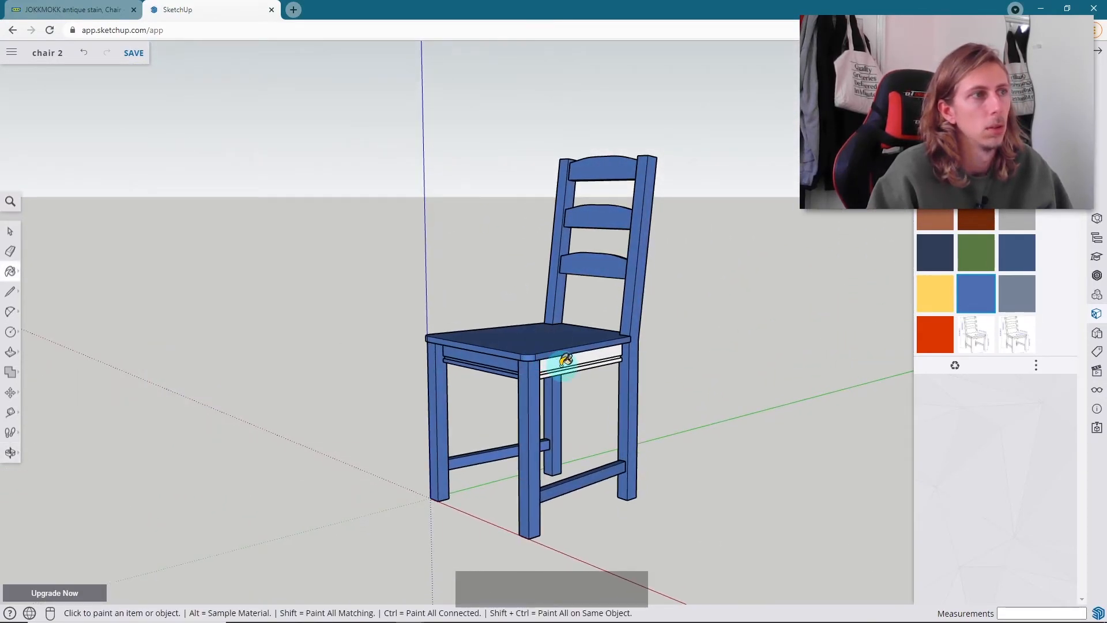
{"action": "left_click", "coordinate": [564, 363]}
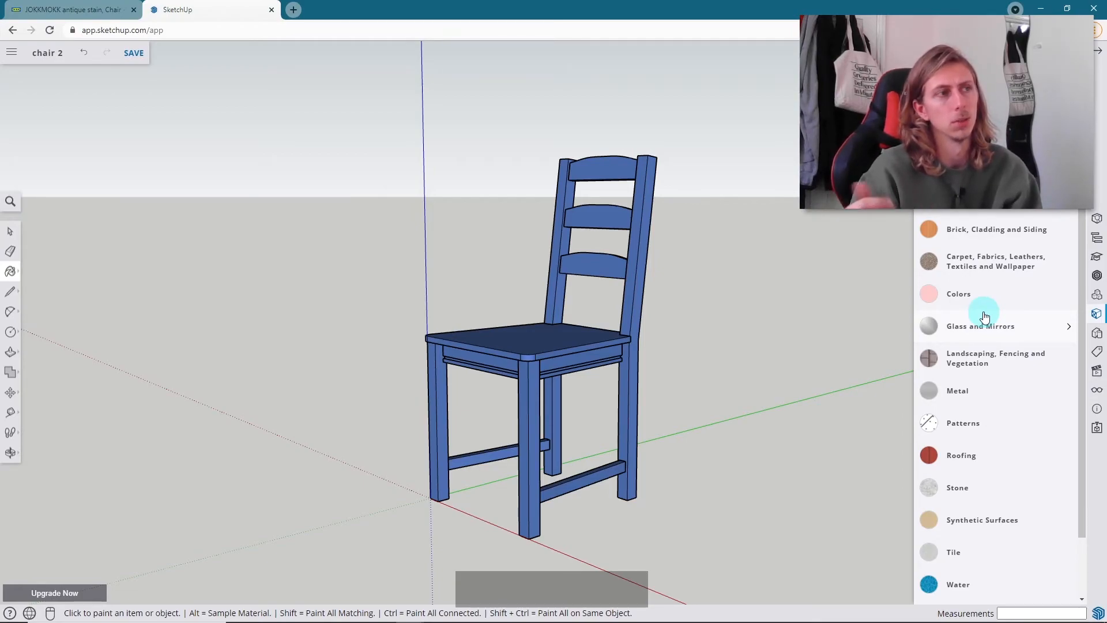
- Choose a reddish-brown material from the Wood collection and paint the seat with it
{"action": "middle_click_drag", "start_coordinate": [374, 287], "coordinate": [709, 289]}
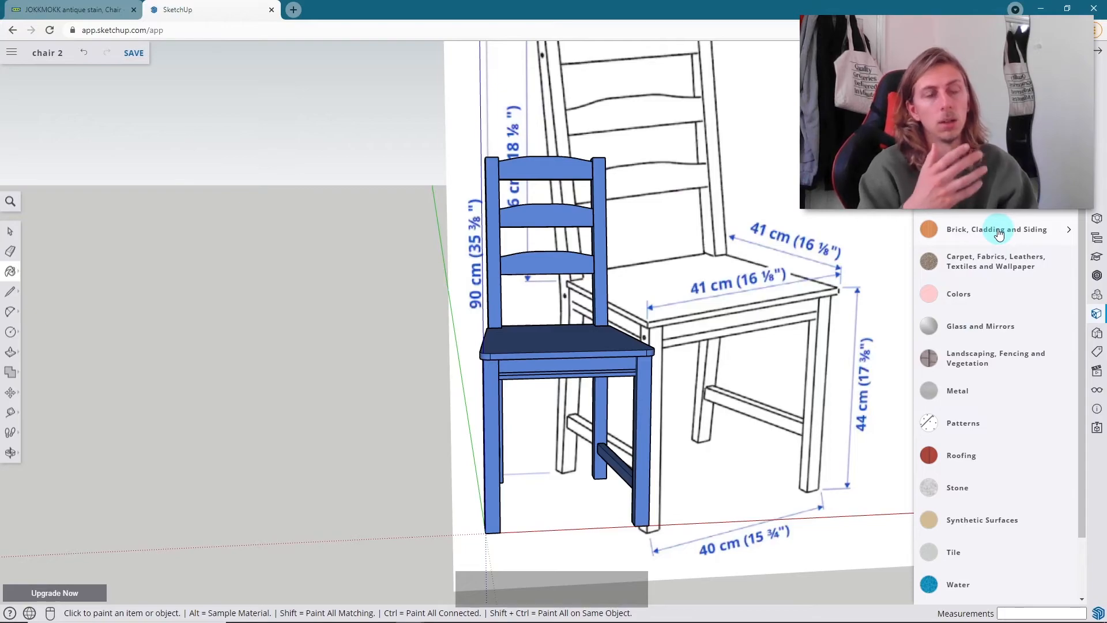
{"action": "scroll", "coordinate": [993, 271], "scroll_direction": "down", "scroll_amount": 2}
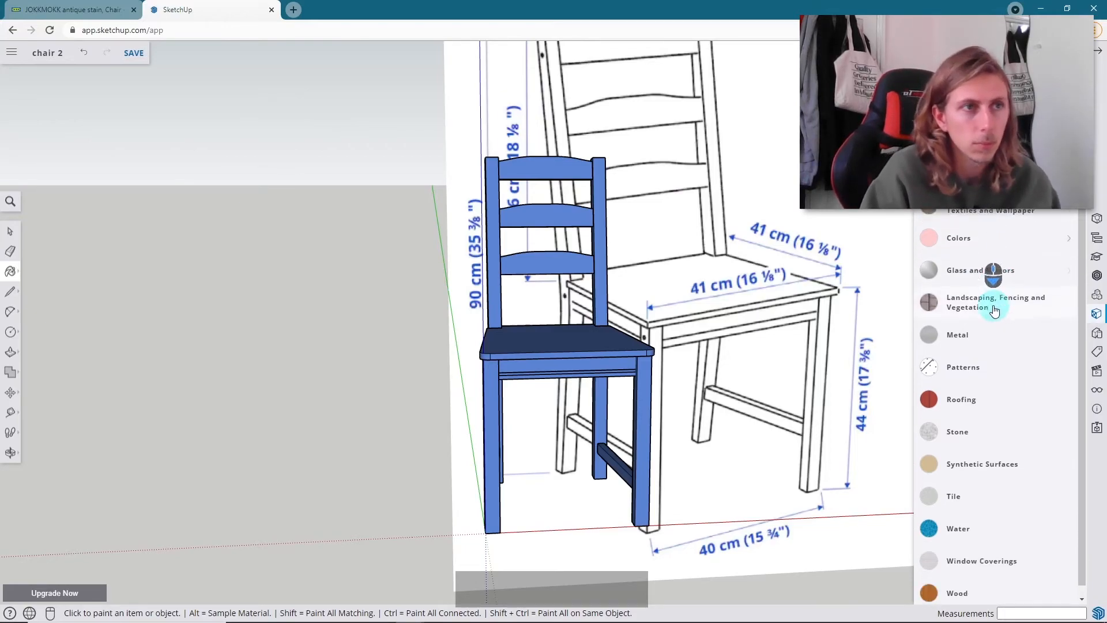
{"action": "left_click", "coordinate": [968, 583]}
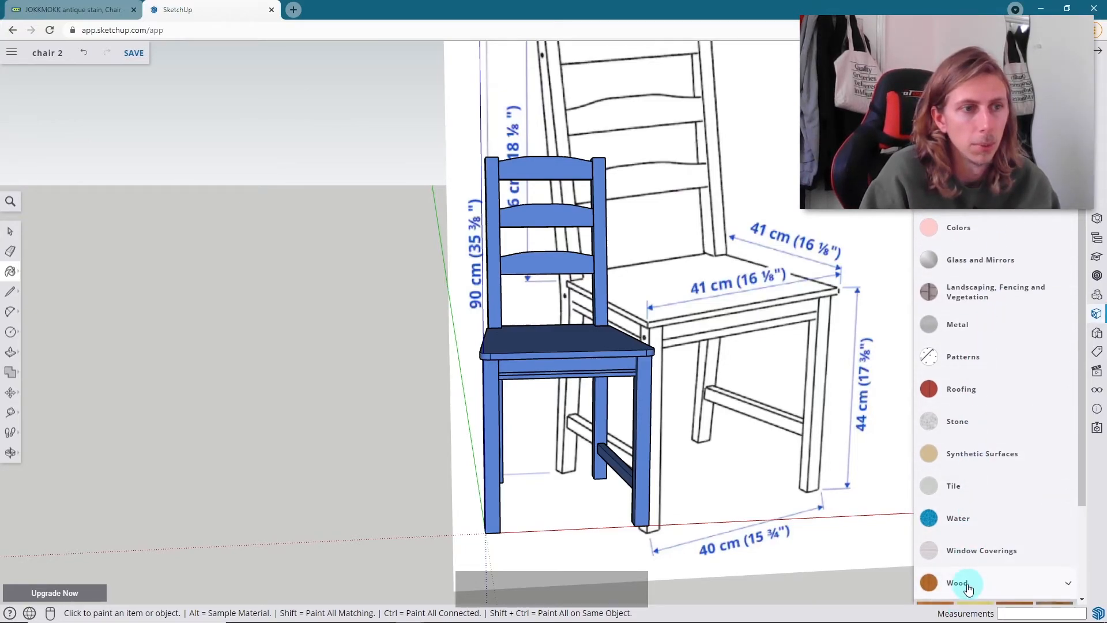
{"action": "scroll", "coordinate": [975, 525], "scroll_direction": "down", "scroll_amount": 3}
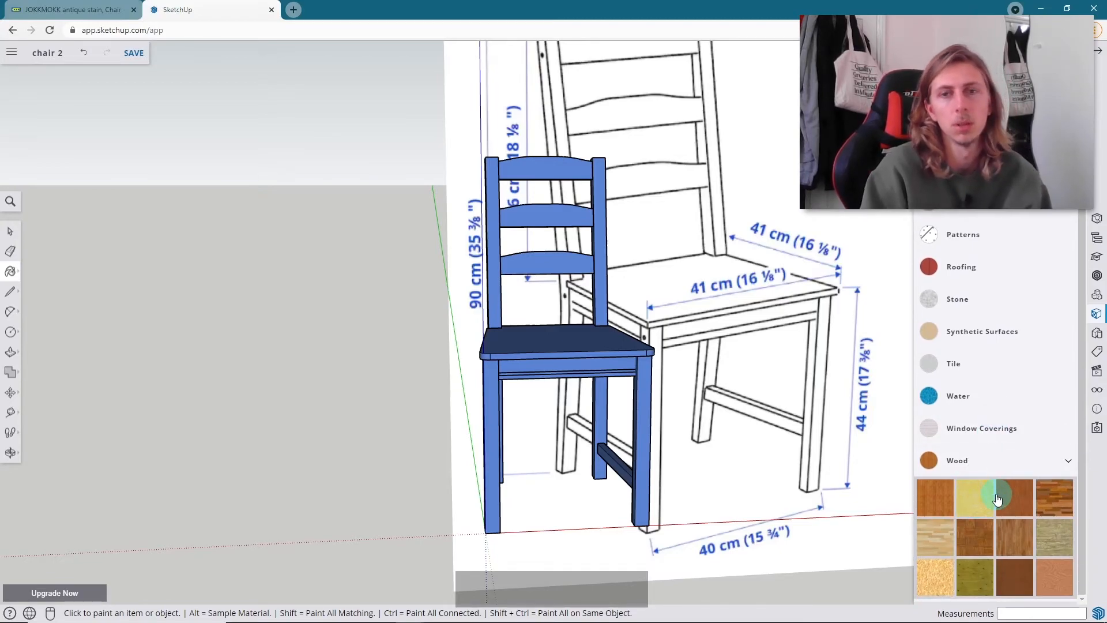
{"action": "middle_click_drag", "start_coordinate": [890, 450], "coordinate": [905, 413]}
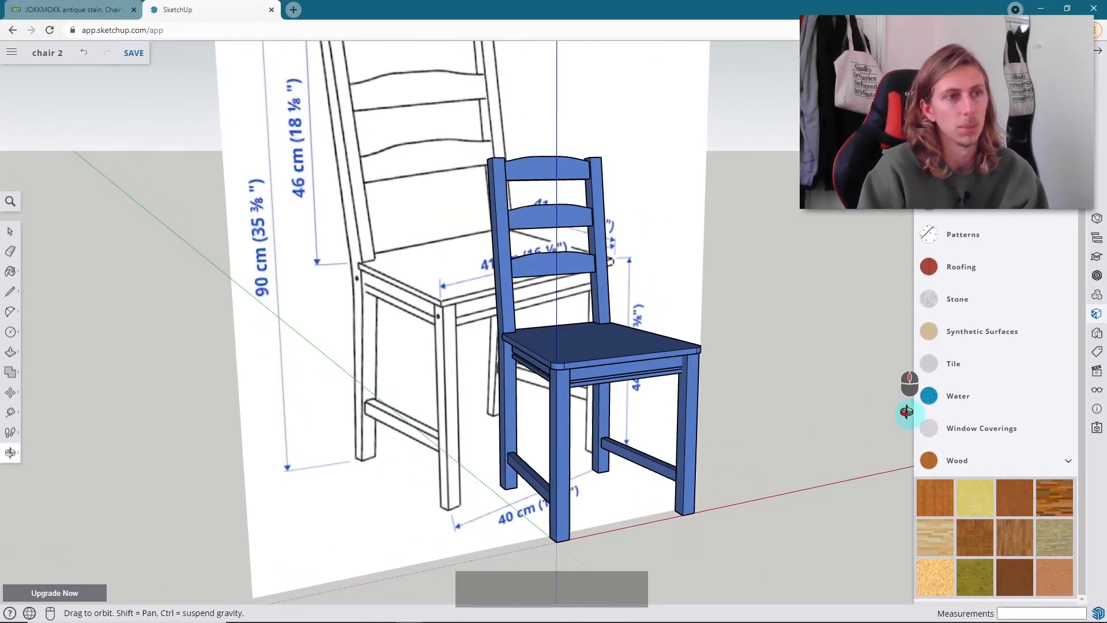
{"action": "left_click", "coordinate": [606, 360]}
{"action": "middle_click_drag", "start_coordinate": [605, 360], "coordinate": [662, 410]}
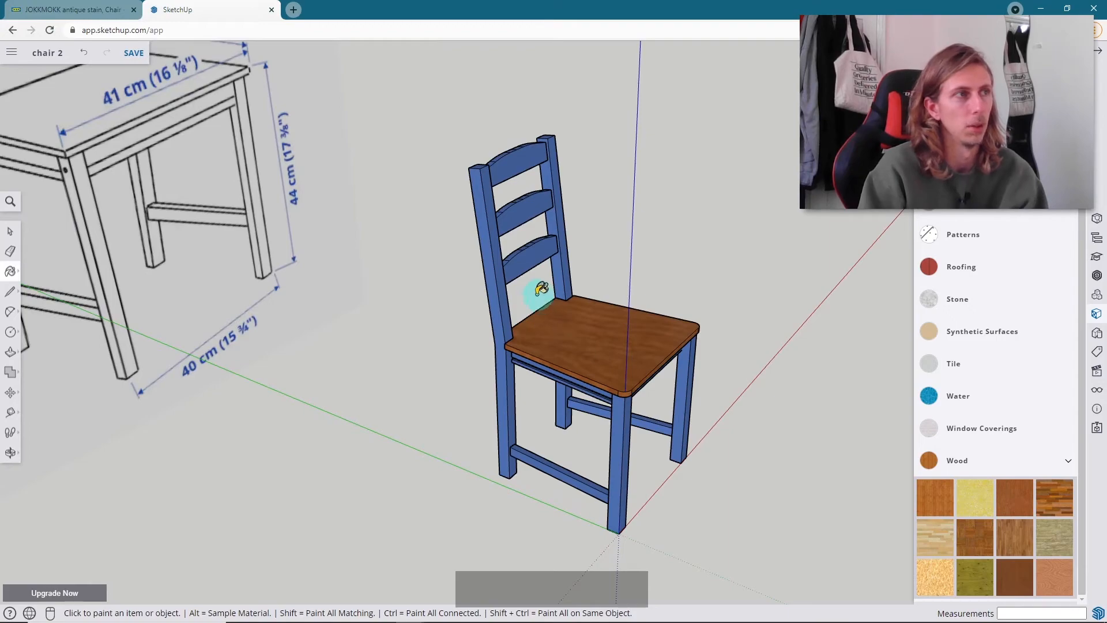
- Paint the back slats, rear legs and front-left leg with the reddish-brown wood material
{"action": "left_click", "coordinate": [519, 210]}
{"action": "left_click", "coordinate": [516, 159]}
{"action": "left_click", "coordinate": [479, 187]}
{"action": "left_click", "coordinate": [612, 398]}
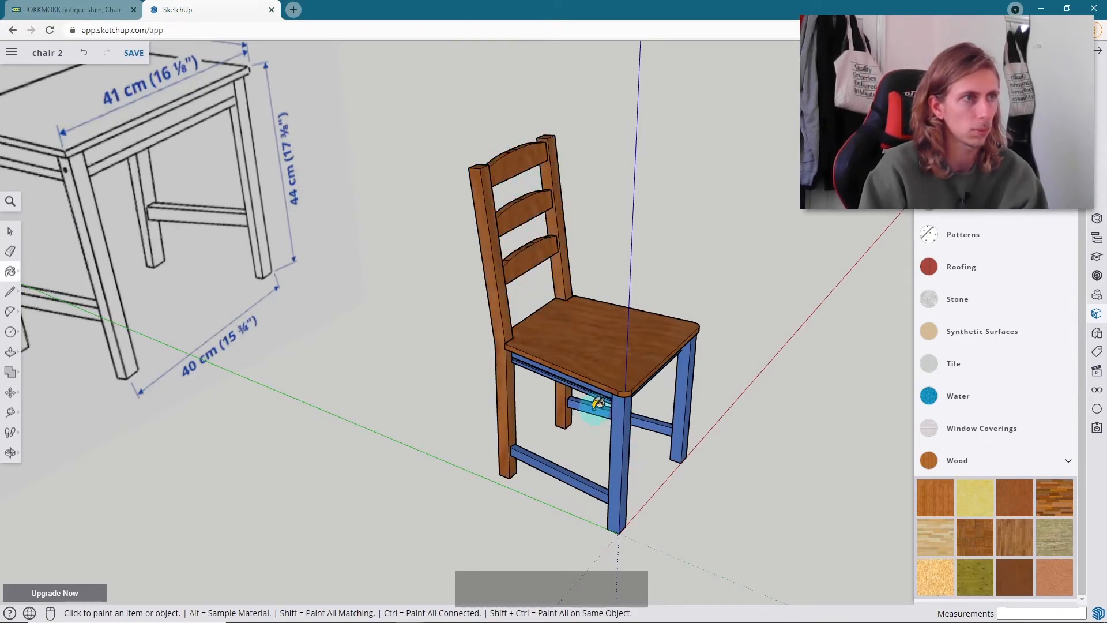
{"action": "middle_click_drag", "start_coordinate": [609, 392], "coordinate": [121, 168]}
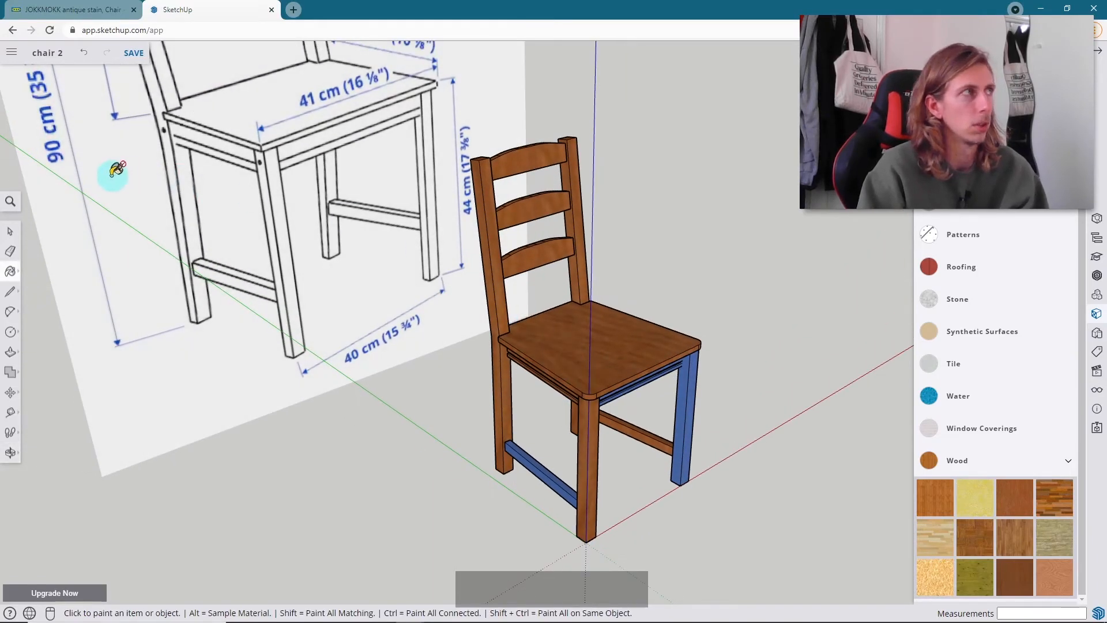
- Select all parts of the chair together and paint them with a medium-brown wood material
{"action": "left_click", "coordinate": [10, 233]}
{"action": "left_click_drag", "start_coordinate": [407, 128], "coordinate": [783, 559]}
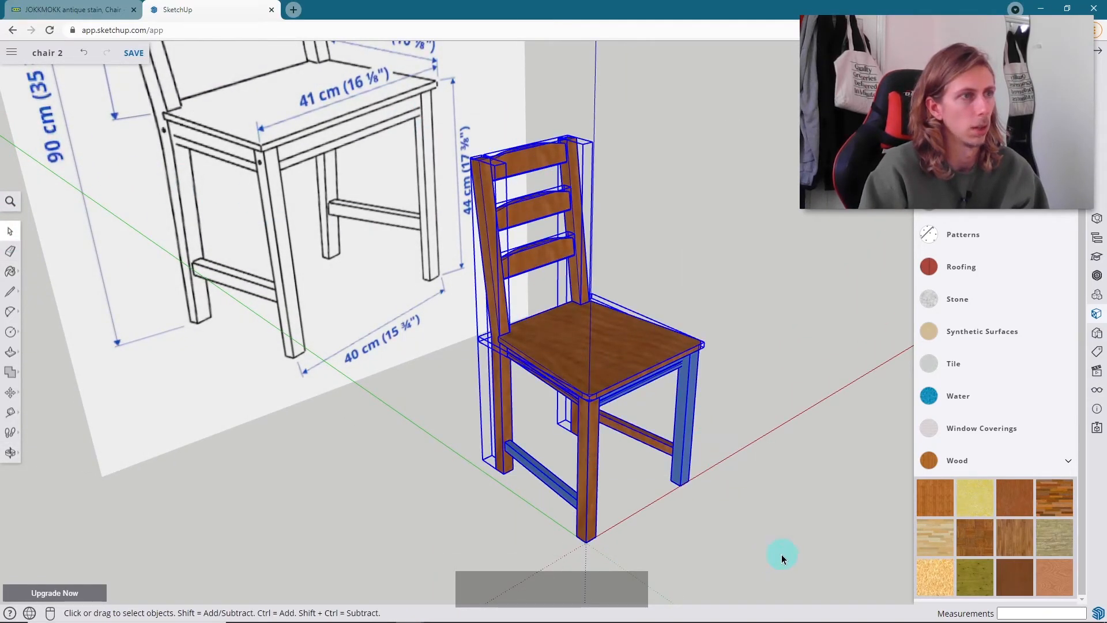
{"action": "left_click", "coordinate": [1012, 536]}
{"action": "left_click", "coordinate": [554, 361]}
- Try the yellow wood and then the light striped wood material on the whole selected chair
{"action": "left_click", "coordinate": [971, 502]}
{"action": "left_click", "coordinate": [590, 329]}
{"action": "middle_click_drag", "start_coordinate": [591, 328], "coordinate": [736, 300]}
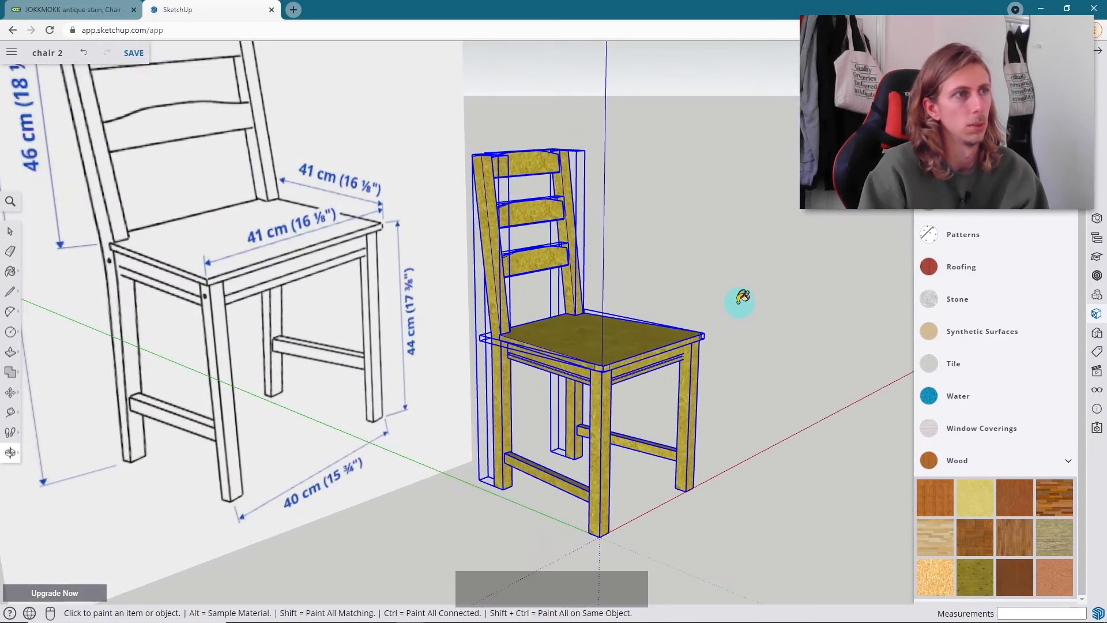
{"action": "left_click", "coordinate": [935, 536]}
{"action": "left_click", "coordinate": [573, 321]}
{"action": "mouse_move", "coordinate": [573, 321]}
{"action": "middle_mouse_down"}
{"action": "mouse_move", "coordinate": [452, 330]}
{"action": "mouse_move", "coordinate": [248, 458]}
{"action": "mouse_move", "coordinate": [613, 321]}
{"action": "mouse_move", "coordinate": [778, 295]}
{"action": "middle_mouse_up"}
- Paint the whole selected chair with a dark teal from the Colors collection
{"action": "scroll", "coordinate": [992, 248], "scroll_direction": "up", "scroll_amount": 3}
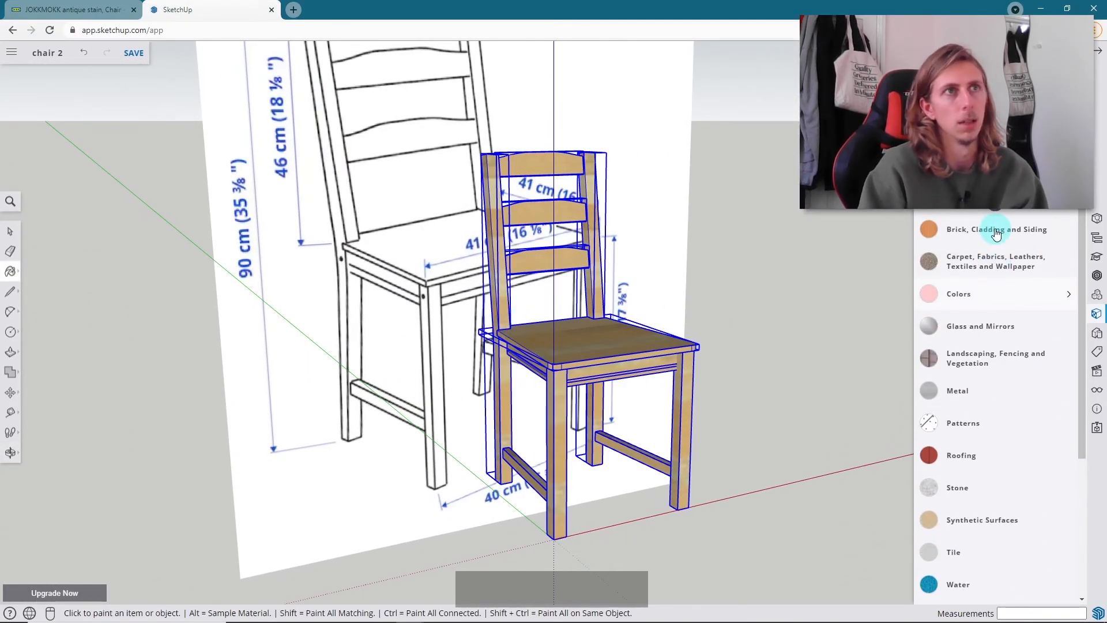
{"action": "scroll", "coordinate": [989, 242], "scroll_direction": "down", "scroll_amount": 3}
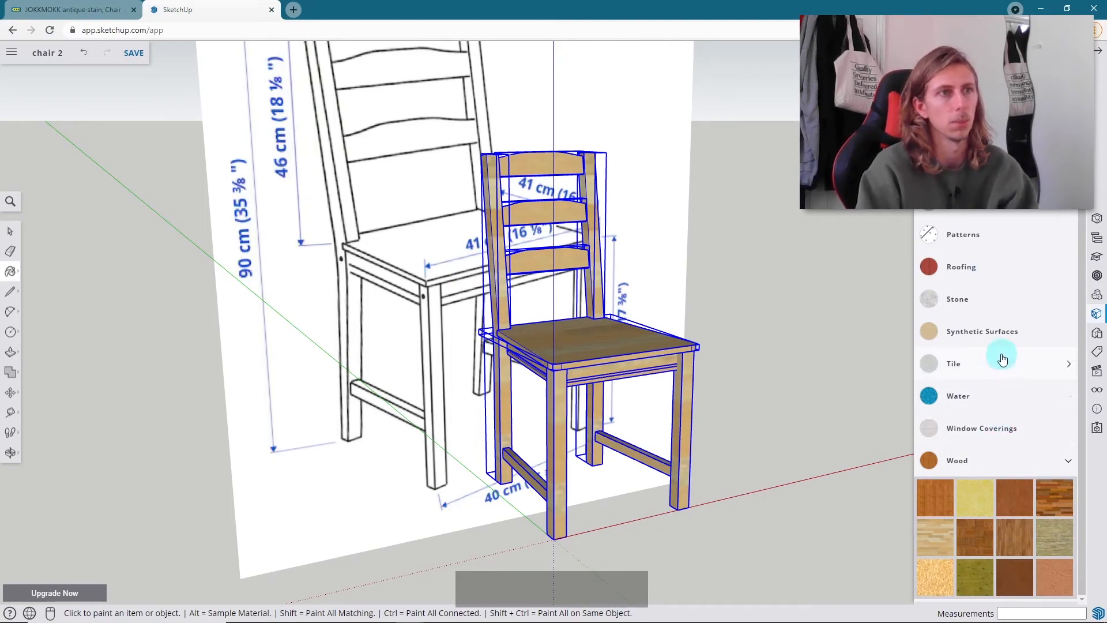
{"action": "scroll", "coordinate": [998, 346], "scroll_direction": "up", "scroll_amount": 3}
{"action": "left_click", "coordinate": [981, 295]}
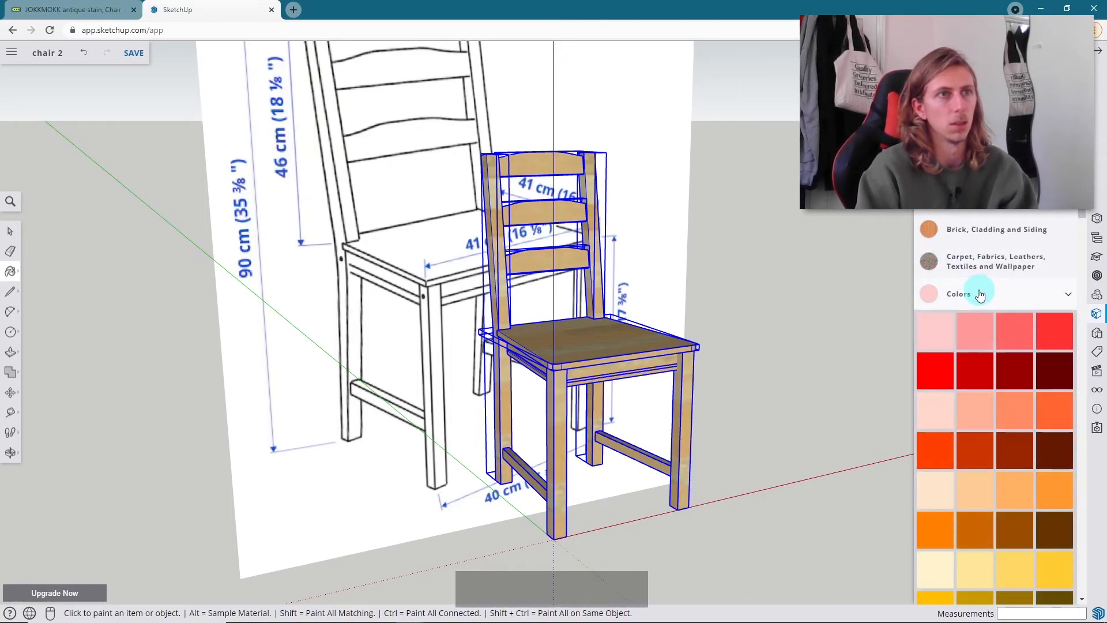
{"action": "scroll", "coordinate": [985, 330], "scroll_direction": "down", "scroll_amount": 1}
{"action": "scroll", "coordinate": [985, 357], "scroll_direction": "down", "scroll_amount": 15}
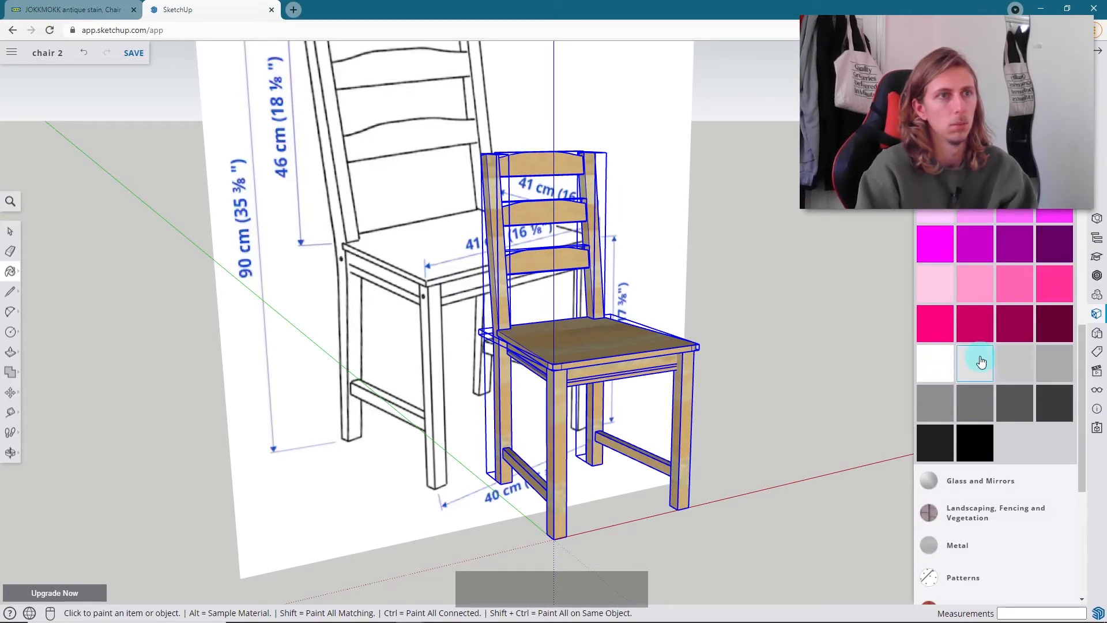
{"action": "scroll", "coordinate": [990, 231], "scroll_direction": "up", "scroll_amount": 4}
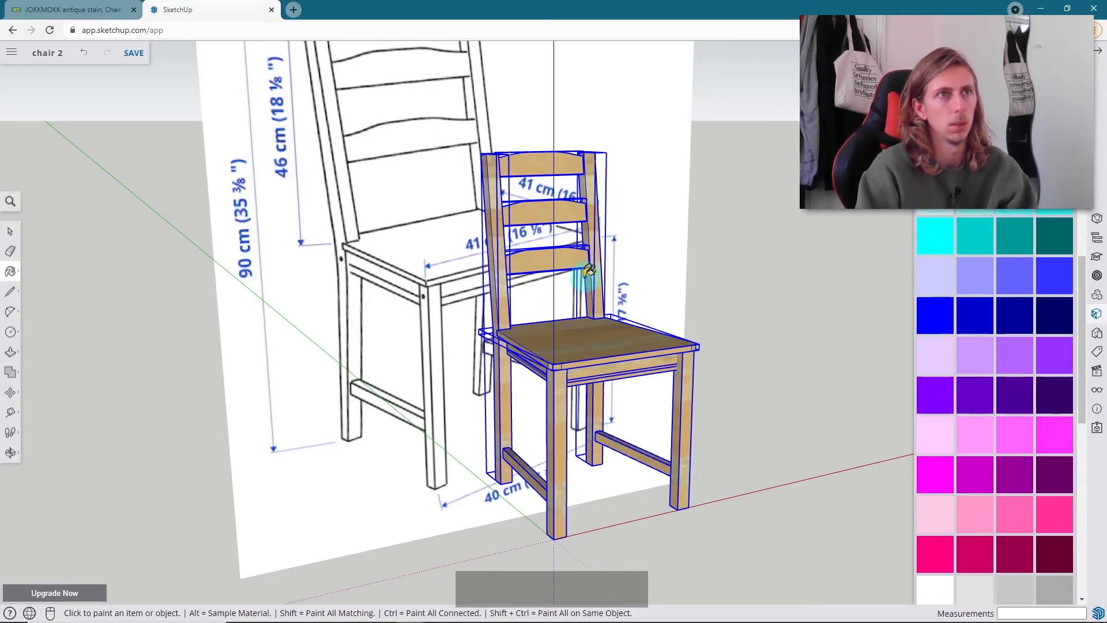
{"action": "left_click", "coordinate": [579, 322]}
{"action": "mouse_move", "coordinate": [656, 299]}
{"action": "middle_mouse_down"}
{"action": "mouse_move", "coordinate": [227, 371]}
{"action": "mouse_move", "coordinate": [235, 307]}
{"action": "middle_mouse_up"}
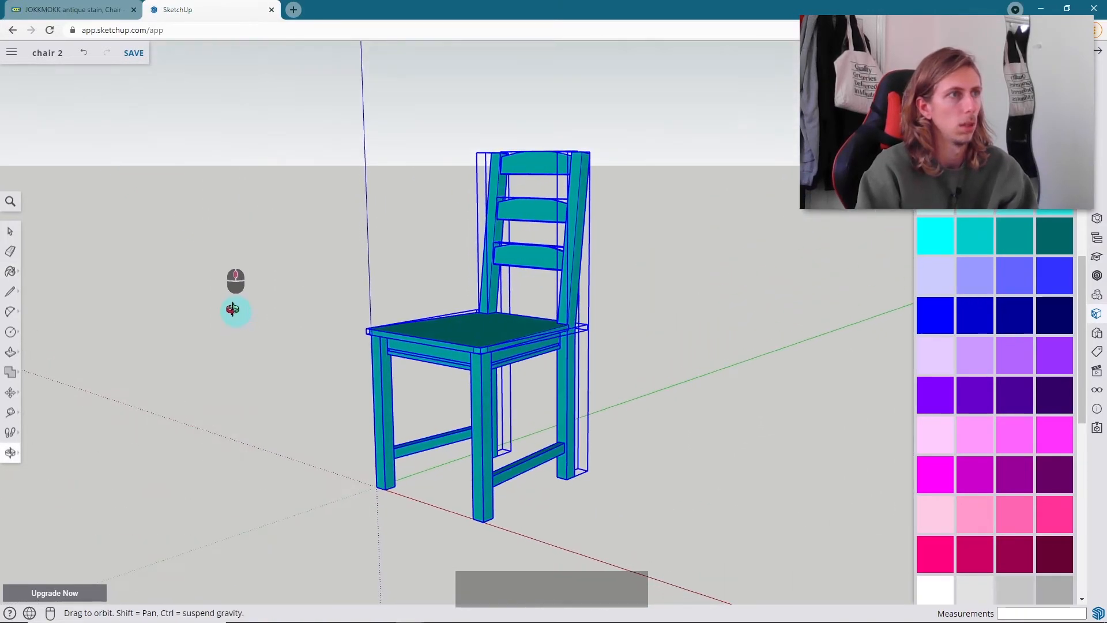
- Paint the whole selected chair with a dark yellowish green from the Colors collection
{"action": "scroll", "coordinate": [1055, 218], "scroll_direction": "up", "scroll_amount": 3}
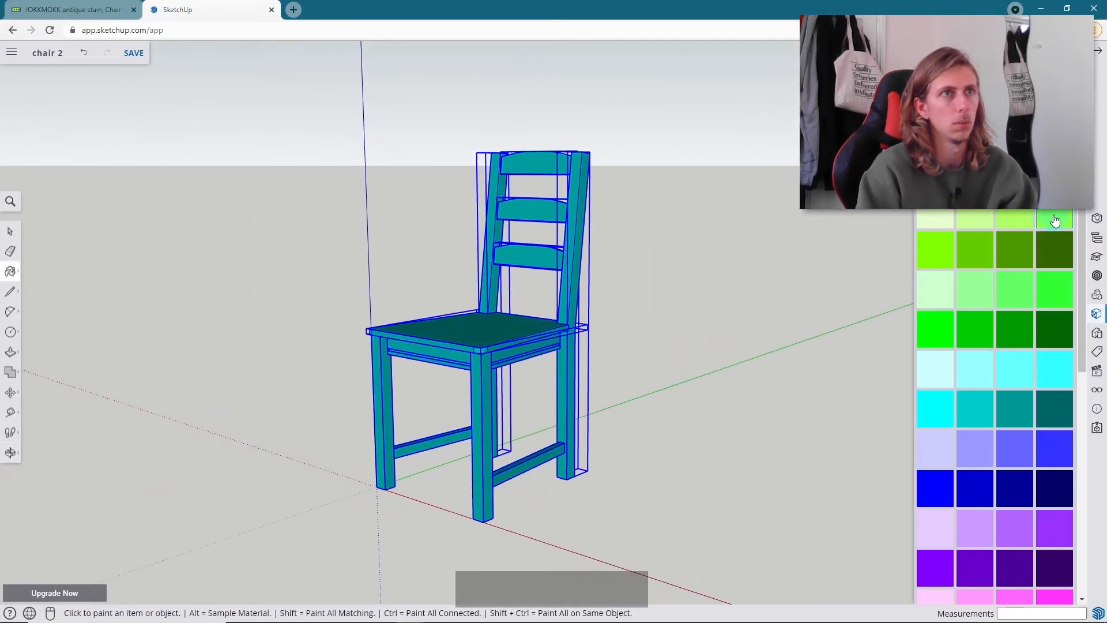
{"action": "left_click", "coordinate": [1009, 258]}
{"action": "left_click", "coordinate": [454, 352]}
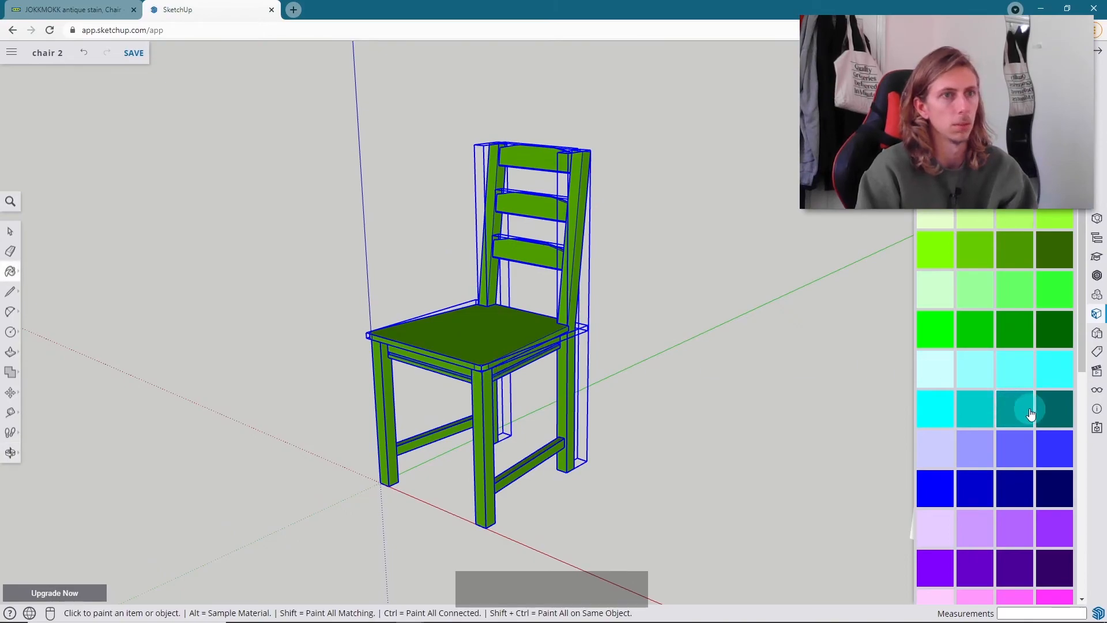
- Undo the green repaint of the whole chair and clear the selection
{"action": "key", "text": "ctrl+z"}
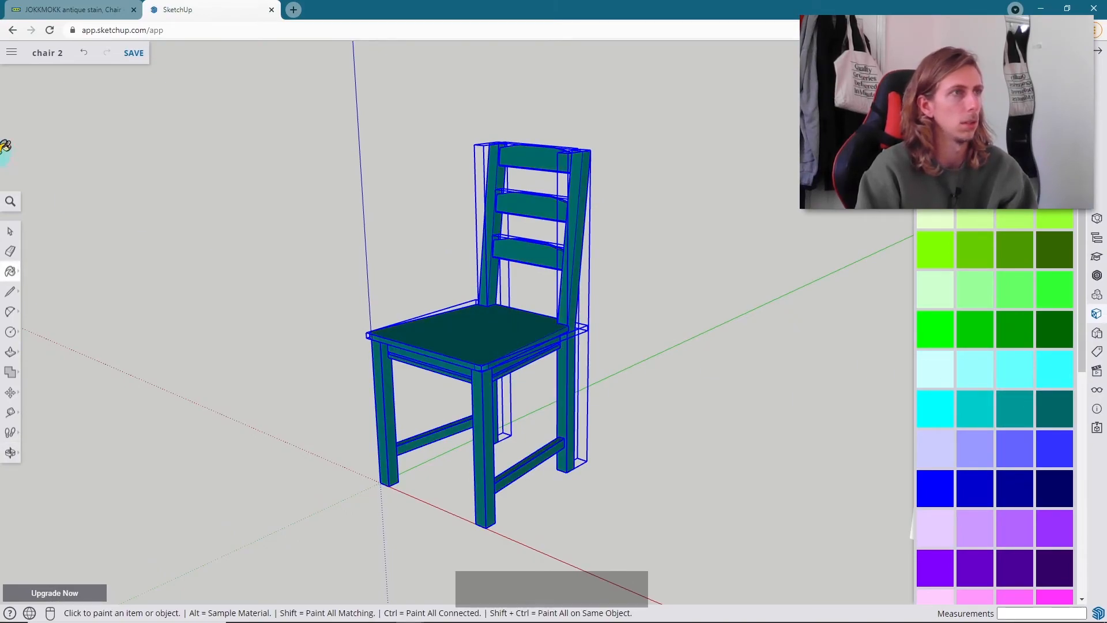
{"action": "left_click", "coordinate": [12, 232]}
{"action": "left_click", "coordinate": [383, 229]}
{"action": "middle_click_drag", "start_coordinate": [616, 306], "coordinate": [583, 296]}
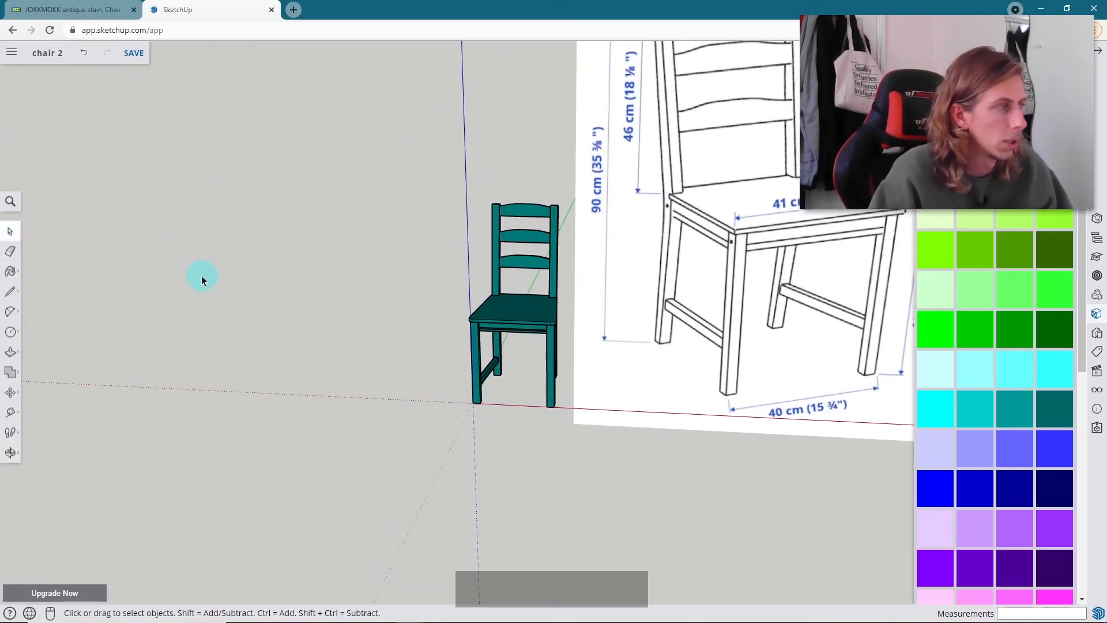
- Draw a large rectangular floor on the ground plane beneath the chair and make it a group
{"action": "key", "text": "r"}
{"action": "left_click", "coordinate": [340, 301]}
{"action": "middle_click_drag", "start_coordinate": [663, 396], "coordinate": [711, 426]}
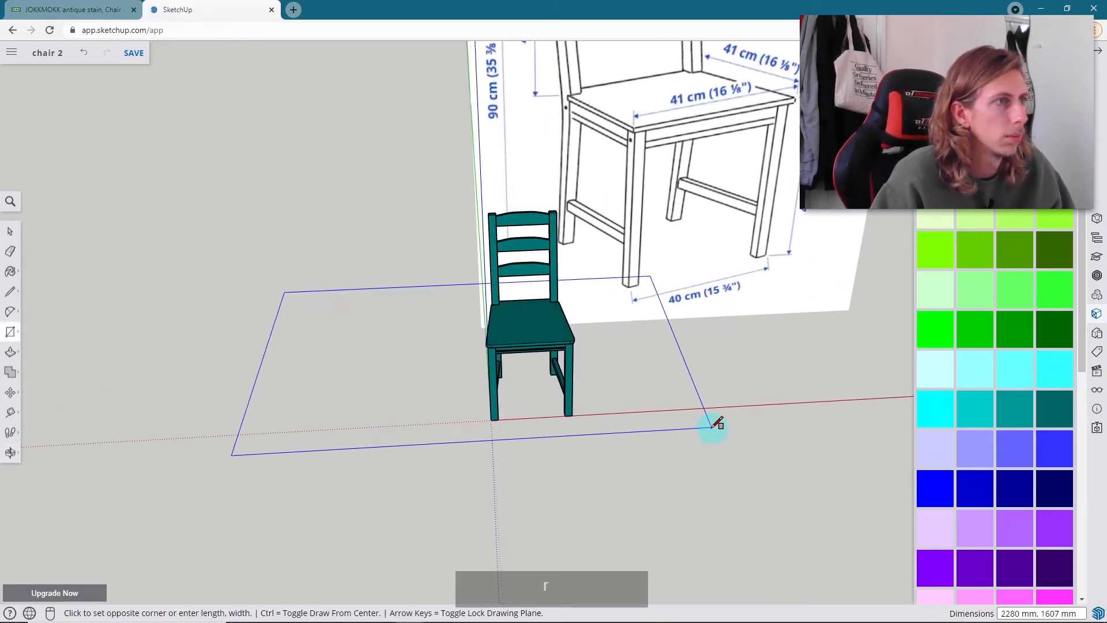
{"action": "left_click", "coordinate": [843, 500]}
{"action": "middle_click_drag", "start_coordinate": [769, 457], "coordinate": [753, 390]}
{"action": "key", "text": "space"}
{"action": "double_click", "coordinate": [701, 372]}
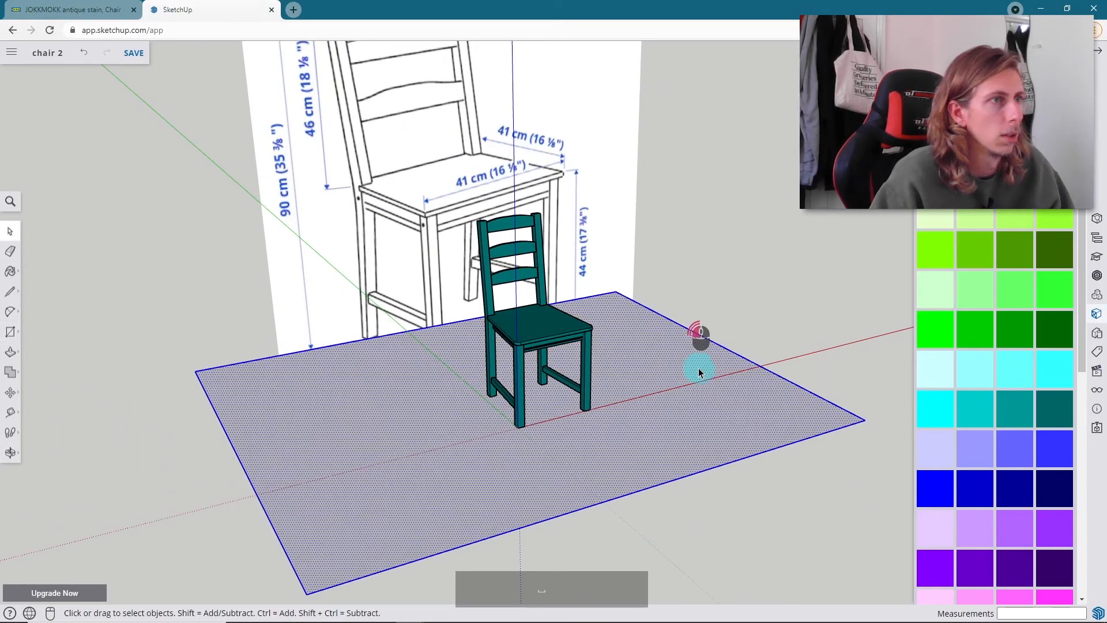
{"action": "right_click", "coordinate": [670, 319]}
{"action": "left_click", "coordinate": [754, 506]}
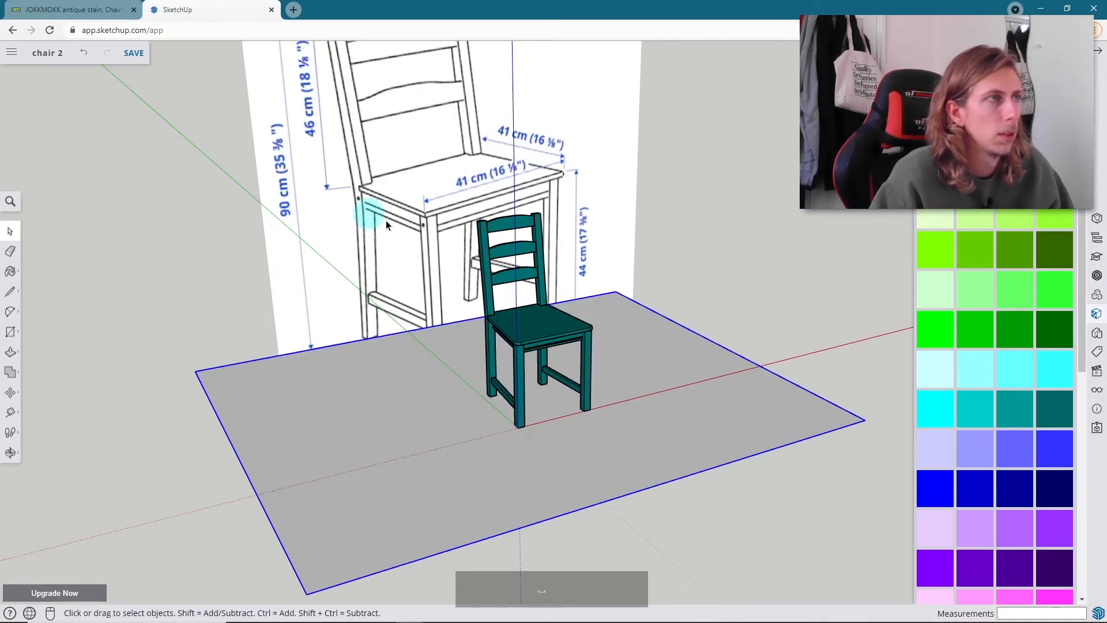
- Move the dimensioned reference image onto the floor, near its back corner behind the chair
{"action": "left_click", "coordinate": [353, 143]}
{"action": "middle_click_drag", "start_coordinate": [353, 144], "coordinate": [548, 254]}
{"action": "middle_click_drag", "start_coordinate": [467, 289], "coordinate": [564, 289]}
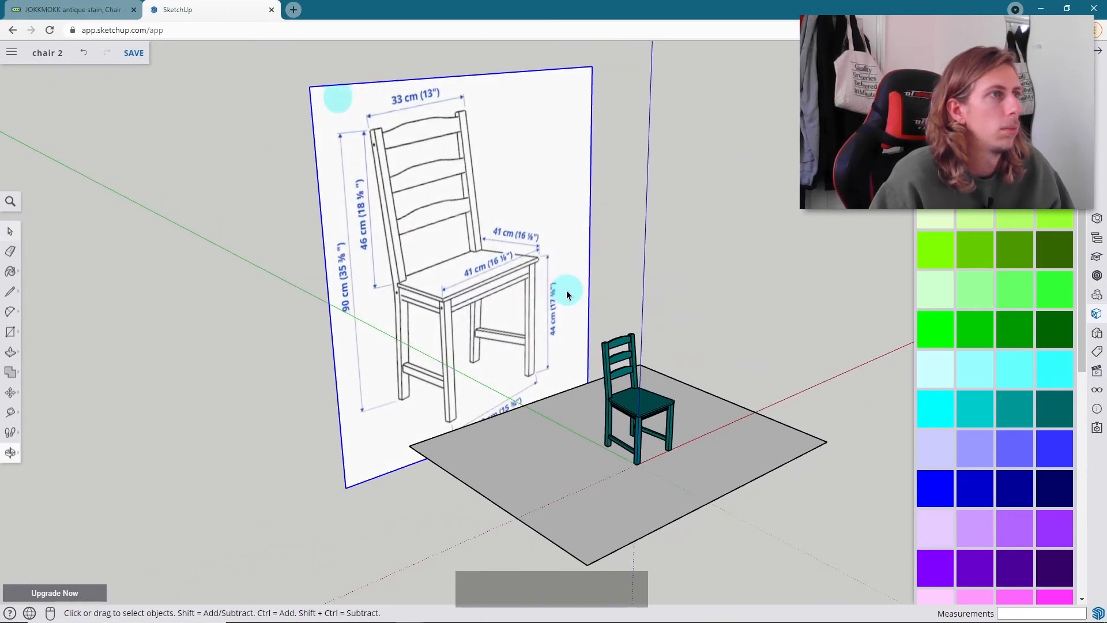
{"action": "scroll", "coordinate": [468, 357], "scroll_direction": "up", "scroll_amount": 3}
{"action": "key", "text": "m"}
{"action": "left_click", "coordinate": [323, 513]}
{"action": "scroll", "coordinate": [456, 472], "scroll_direction": "down", "scroll_amount": 3}
{"action": "scroll", "coordinate": [462, 482], "scroll_direction": "up", "scroll_amount": 3}
{"action": "left_click", "coordinate": [444, 470]}
- Scale the reference image down uniformly from its upper corner until it is slightly shorter than the chair
{"action": "scroll", "coordinate": [682, 386], "scroll_direction": "down", "scroll_amount": 3}
{"action": "key", "text": "s"}
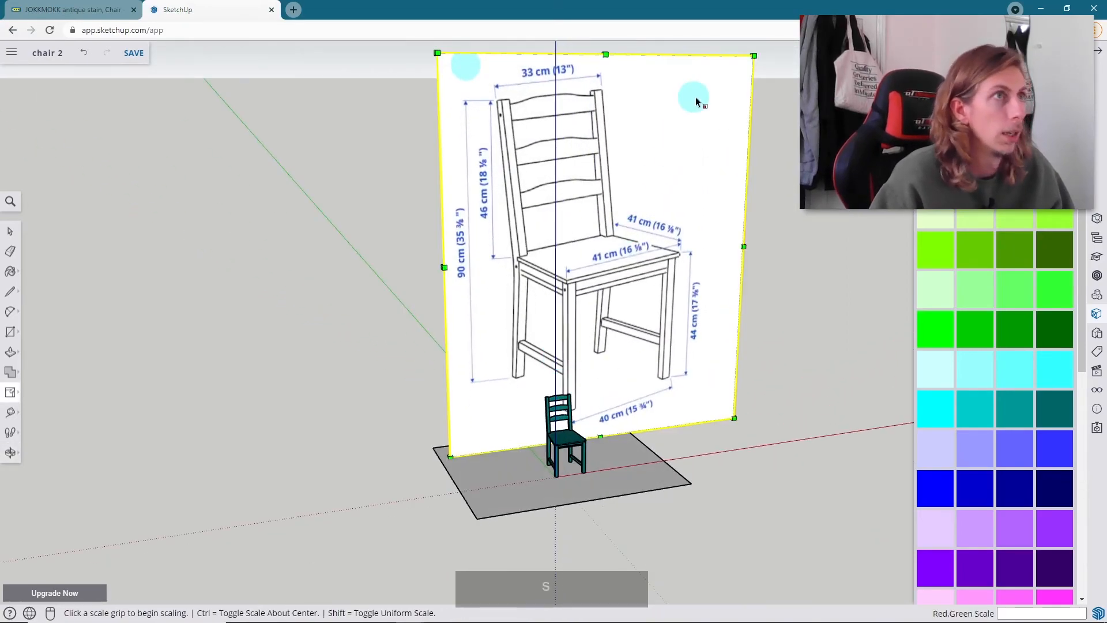
{"action": "left_click_drag", "start_coordinate": [749, 48], "coordinate": [511, 375]}
{"action": "scroll", "coordinate": [518, 401], "scroll_direction": "up", "scroll_amount": 2}
{"action": "key", "text": "space"}
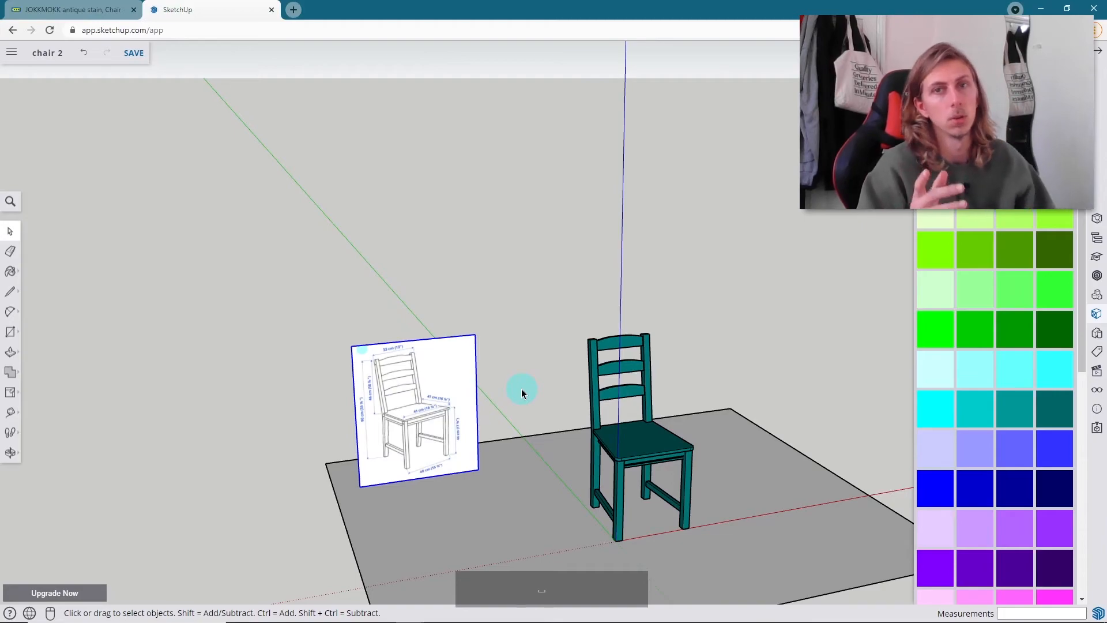
- Try to scale up the lowest backrest slat uniformly from its upper corner
{"action": "scroll", "coordinate": [662, 378], "scroll_direction": "up", "scroll_amount": 5}
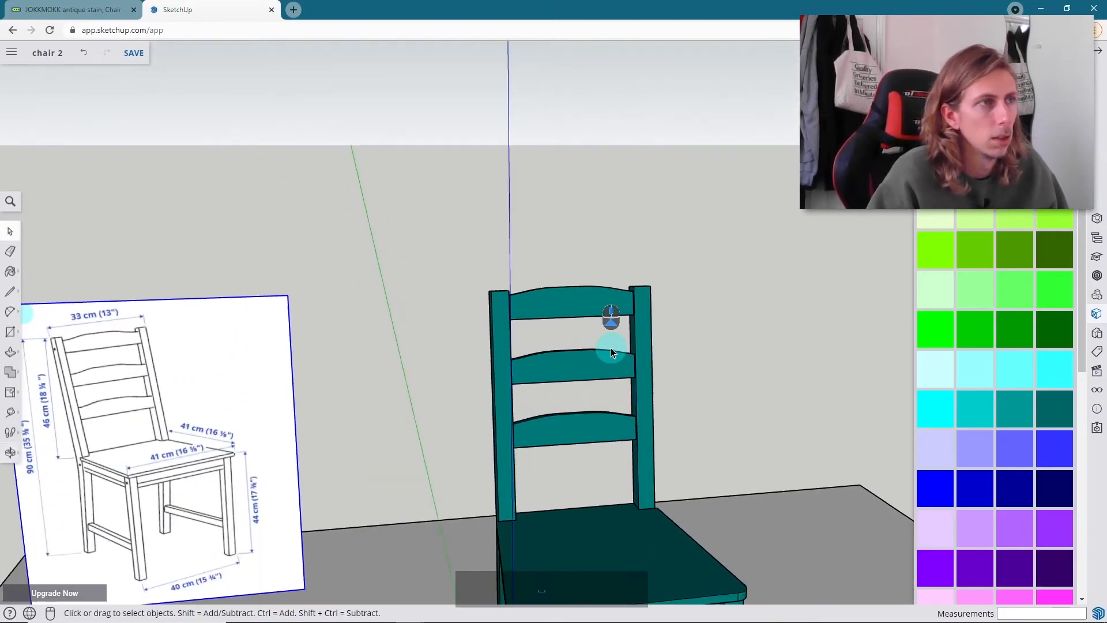
{"action": "scroll", "coordinate": [546, 346], "scroll_direction": "up", "scroll_amount": 3}
{"action": "left_click", "coordinate": [555, 383]}
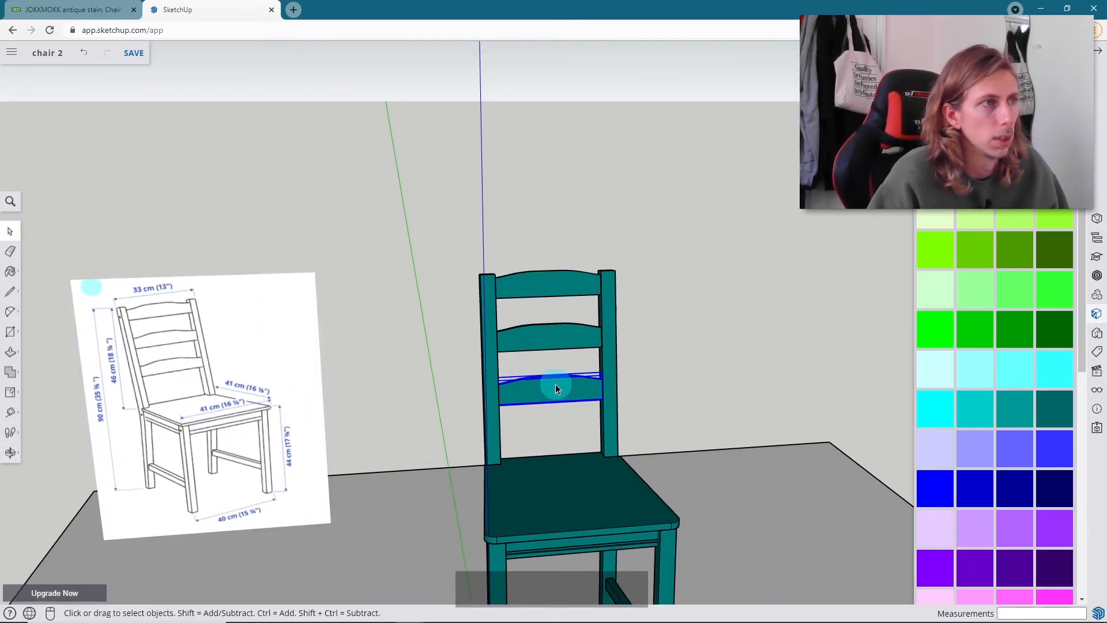
{"action": "key", "text": "s"}
{"action": "left_click", "coordinate": [600, 376]}
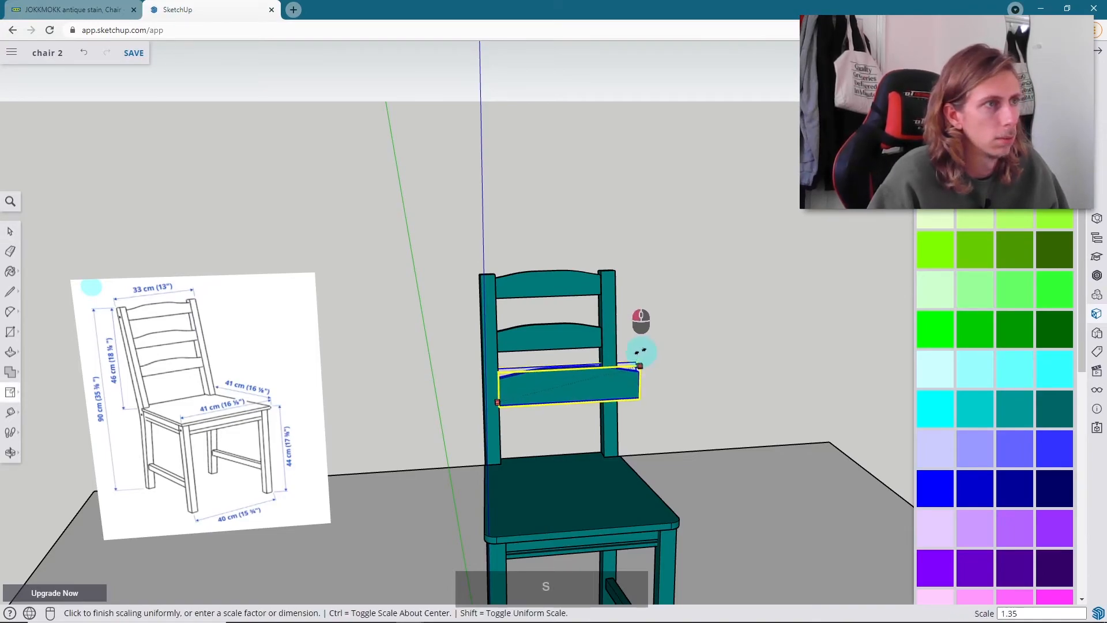
{"action": "left_click", "coordinate": [747, 324]}
{"action": "key", "text": "ctrl+z"}
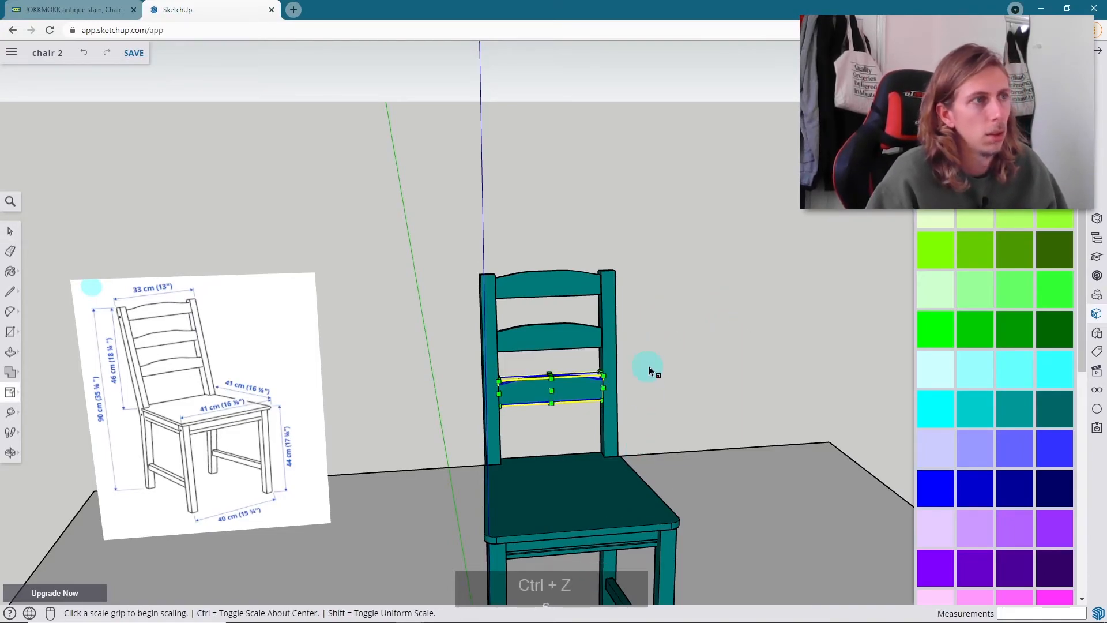
{"action": "scroll", "coordinate": [654, 374], "scroll_direction": "down", "scroll_amount": 3}
{"action": "key", "text": "space"}
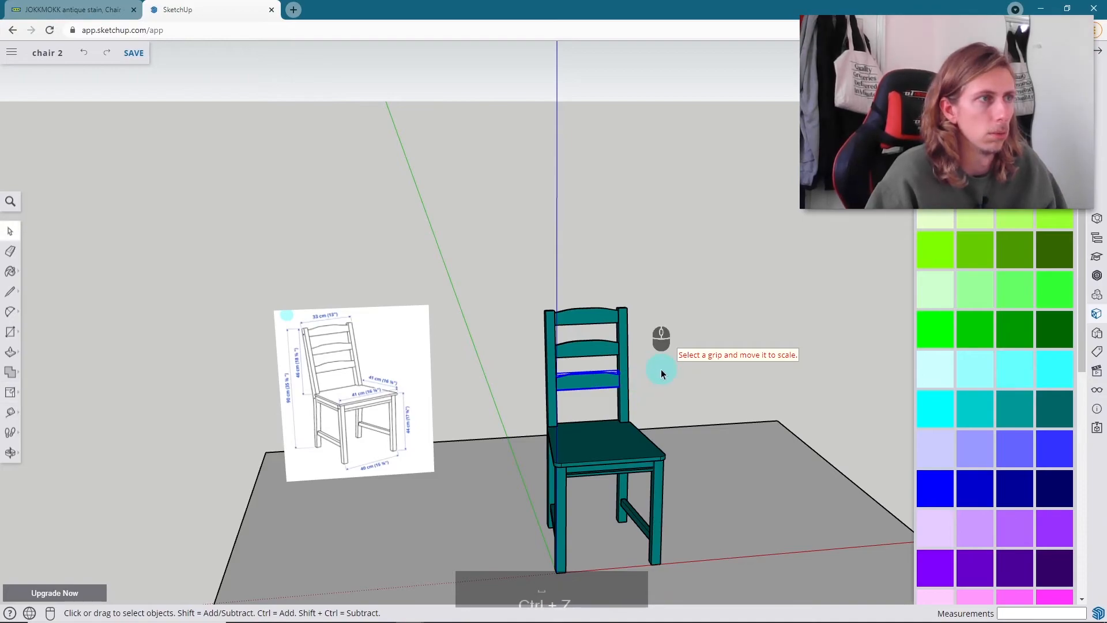
- Paint the floor with the light striped parquet material from the Wood collection
{"action": "scroll", "coordinate": [585, 378], "scroll_direction": "up", "scroll_amount": 3}
{"action": "middle_click_drag", "start_coordinate": [585, 378], "coordinate": [711, 336]}
{"action": "scroll", "coordinate": [711, 336], "scroll_direction": "down", "scroll_amount": 3}
{"action": "middle_click_drag", "start_coordinate": [587, 406], "coordinate": [519, 368], "text": "shift"}
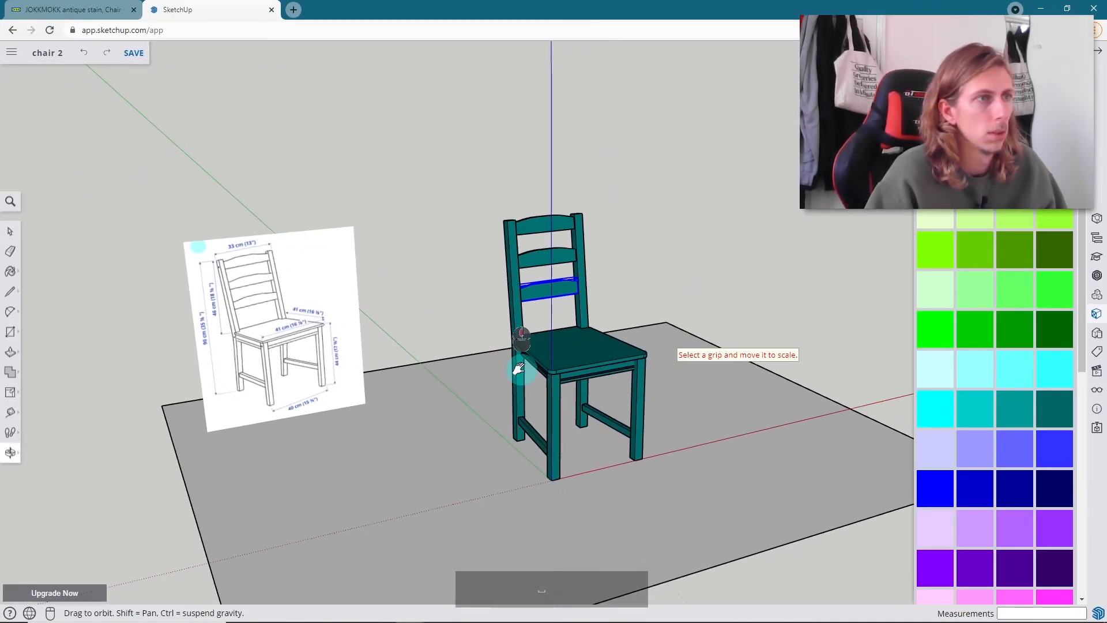
{"action": "scroll", "coordinate": [977, 254], "scroll_direction": "up", "scroll_amount": 3}
{"action": "left_click", "coordinate": [977, 263]}
{"action": "scroll", "coordinate": [971, 470], "scroll_direction": "down", "scroll_amount": 3}
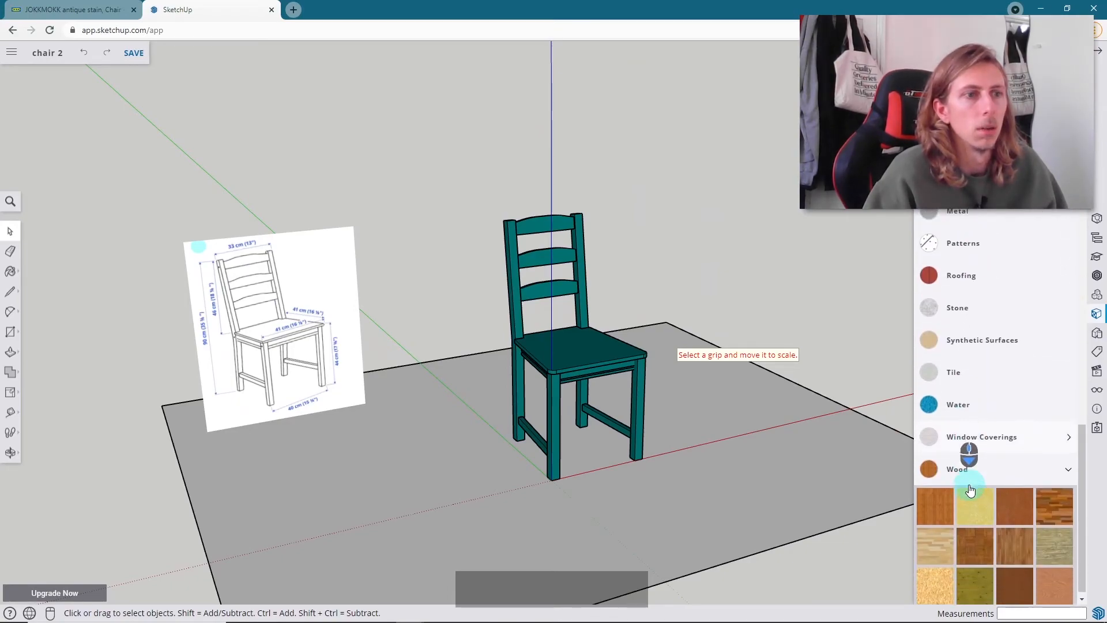
{"action": "left_click", "coordinate": [949, 552]}
{"action": "left_click", "coordinate": [662, 502]}
{"action": "mouse_move", "coordinate": [781, 378]}
{"action": "middle_mouse_down"}
{"action": "mouse_move", "coordinate": [507, 446]}
{"action": "mouse_move", "coordinate": [676, 406]}
{"action": "middle_mouse_up"}
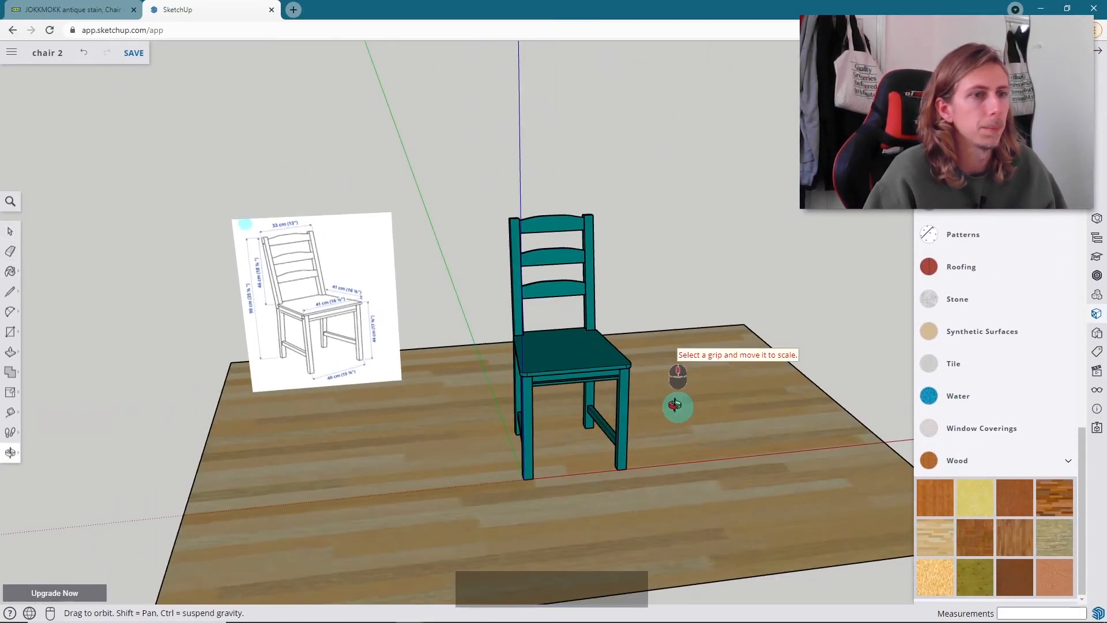
- Try the dark multi-strip parquet and the brown grained wood material on the floor
{"action": "left_click", "coordinate": [1048, 512]}
{"action": "left_click", "coordinate": [658, 480]}
{"action": "left_click", "coordinate": [1012, 540]}
{"action": "left_click", "coordinate": [715, 501]}
{"action": "middle_click_drag", "start_coordinate": [719, 458], "coordinate": [663, 404]}
{"action": "left_click", "coordinate": [734, 512]}
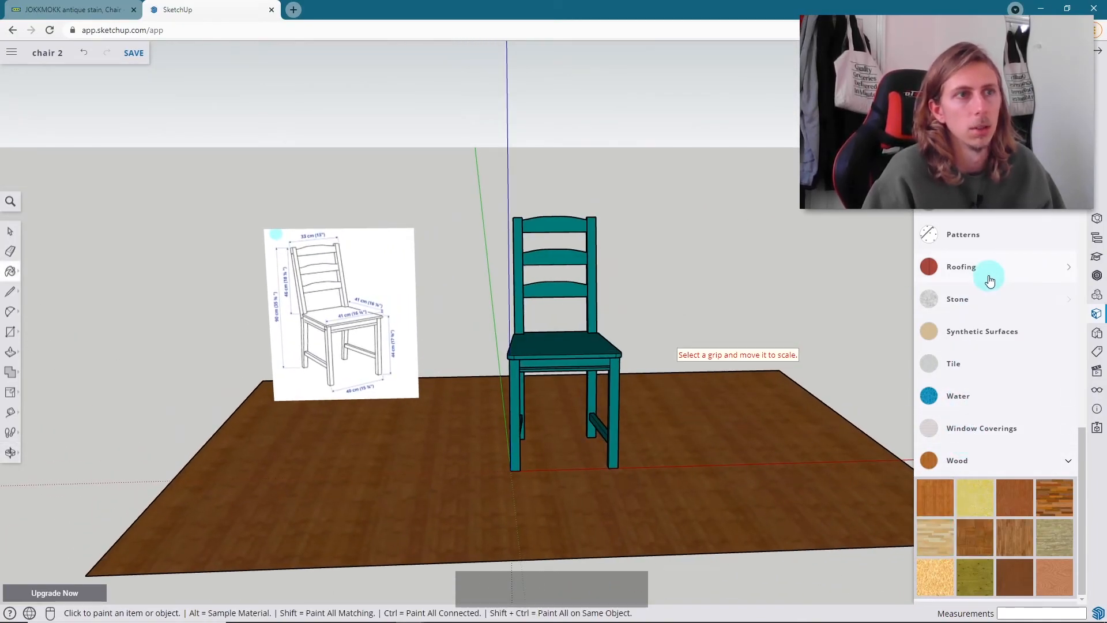
- Try a grey marble material from the Stone collection on the floor and one front chair leg
{"action": "left_click", "coordinate": [983, 305]}
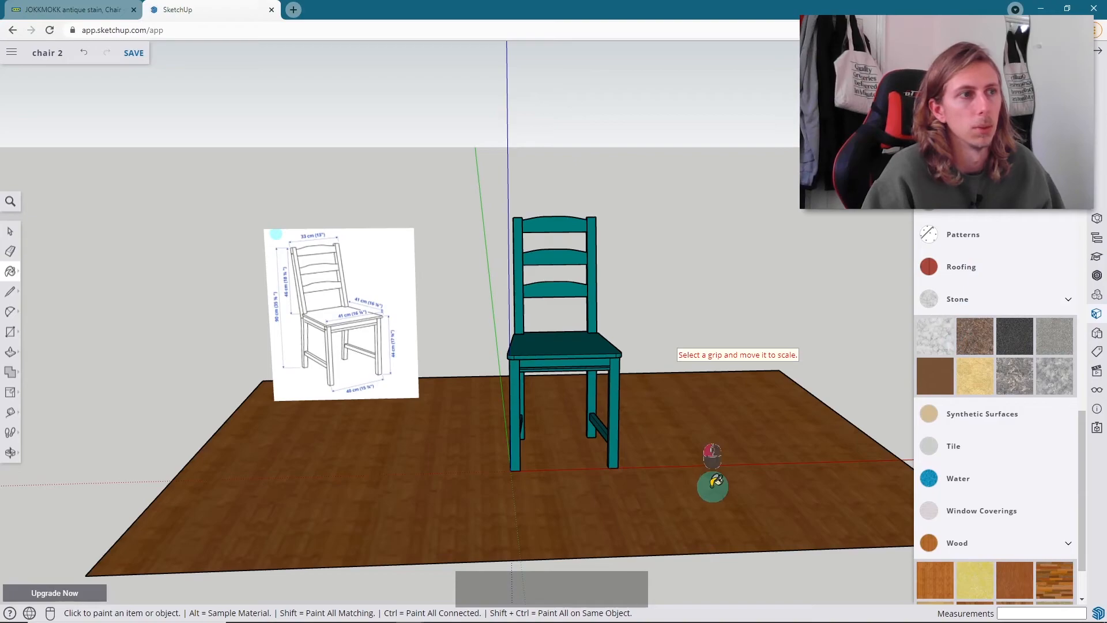
{"action": "left_click", "coordinate": [620, 519]}
{"action": "mouse_move", "coordinate": [680, 455]}
{"action": "middle_mouse_down"}
{"action": "mouse_move", "coordinate": [559, 492]}
{"action": "mouse_move", "coordinate": [889, 493]}
{"action": "mouse_move", "coordinate": [660, 425]}
{"action": "middle_mouse_up"}
{"action": "left_click", "coordinate": [584, 429]}
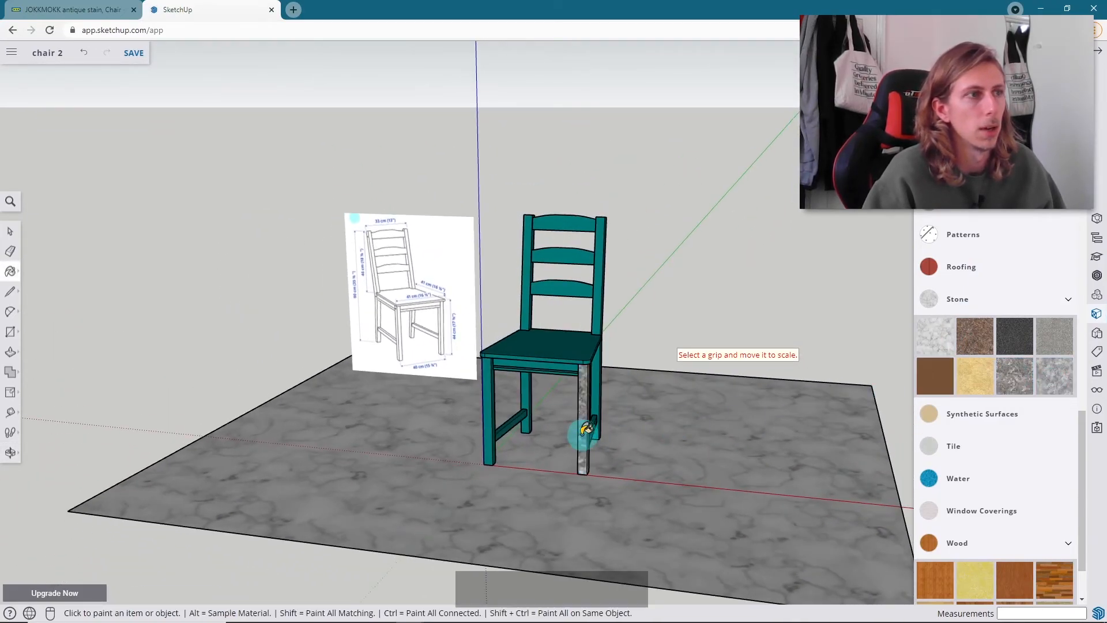
{"action": "key", "text": "ctrl+z"}
{"action": "key", "text": "ctrl+z"}
- Try the plain orange-brown wood material on the floor
{"action": "mouse_move", "coordinate": [672, 445]}
{"action": "middle_mouse_down"}
{"action": "mouse_move", "coordinate": [630, 425]}
{"action": "mouse_move", "coordinate": [715, 464]}
{"action": "middle_mouse_up"}
{"action": "left_click", "coordinate": [935, 579]}
{"action": "left_click", "coordinate": [617, 398]}
{"action": "scroll", "coordinate": [617, 398], "scroll_direction": "down", "scroll_amount": 3}
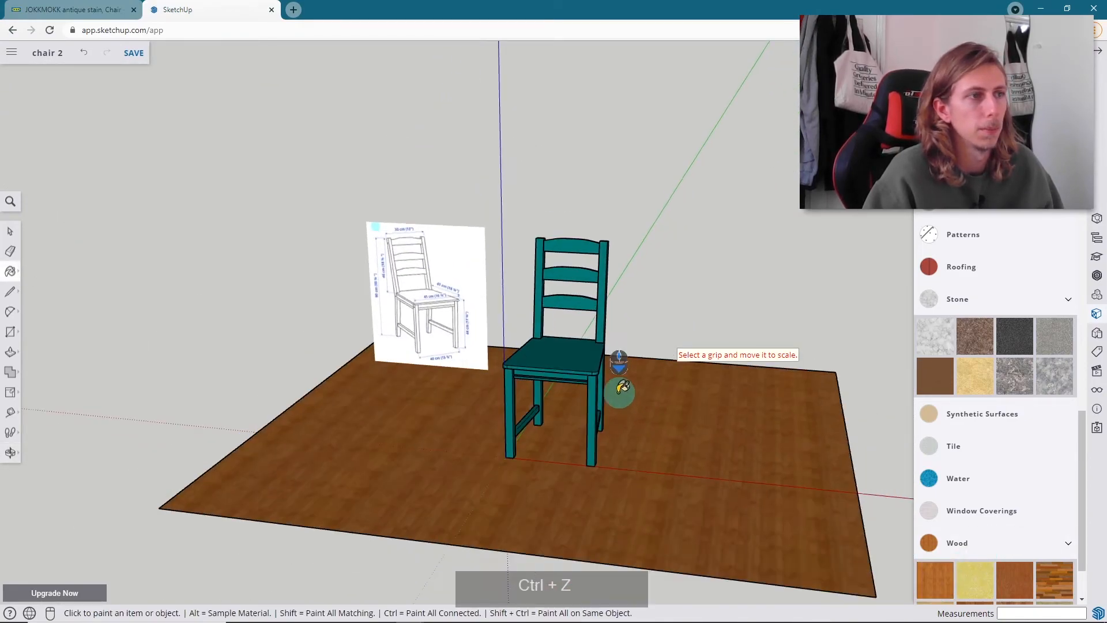
{"action": "scroll", "coordinate": [958, 562], "scroll_direction": "up", "scroll_amount": 3}
{"action": "scroll", "coordinate": [958, 562], "scroll_direction": "down", "scroll_amount": 4}
- Repaint the floor with the light striped parquet wood material
{"action": "left_click", "coordinate": [937, 541]}
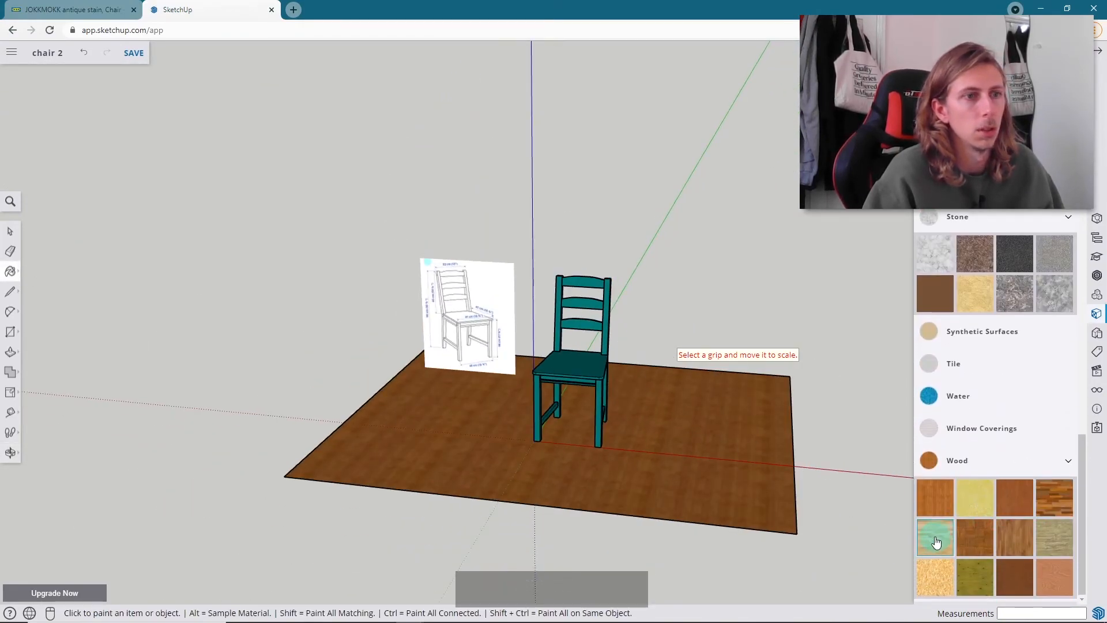
{"action": "left_click", "coordinate": [664, 462]}
{"action": "scroll", "coordinate": [603, 346], "scroll_direction": "up", "scroll_amount": 3}
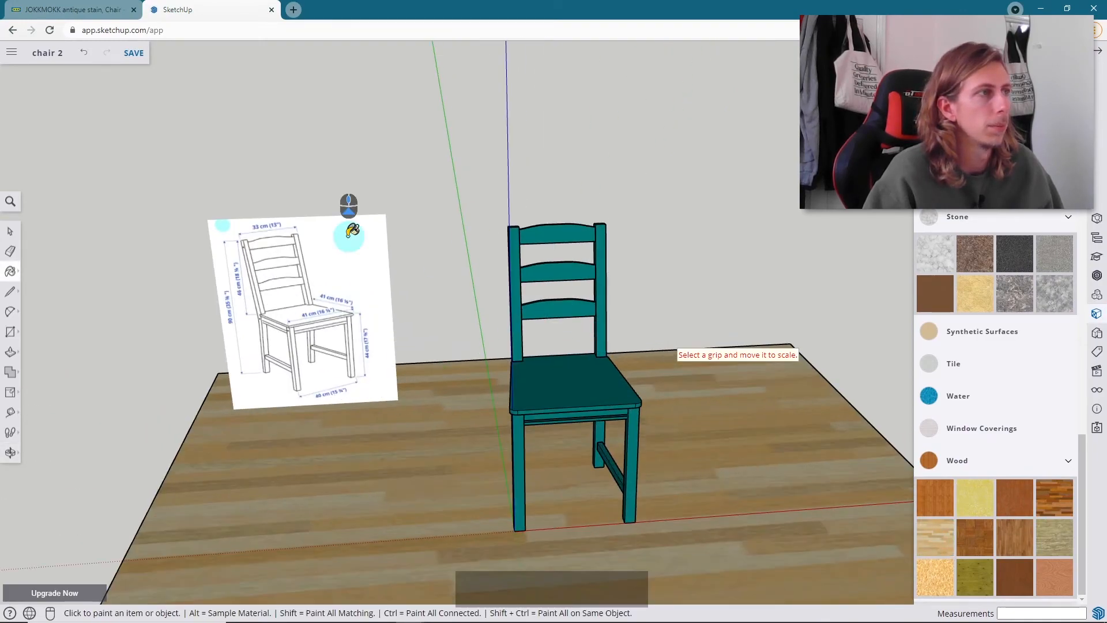
- Search for the "shadows" command and turn on View Shadows for the model
{"action": "left_click", "coordinate": [8, 231]}
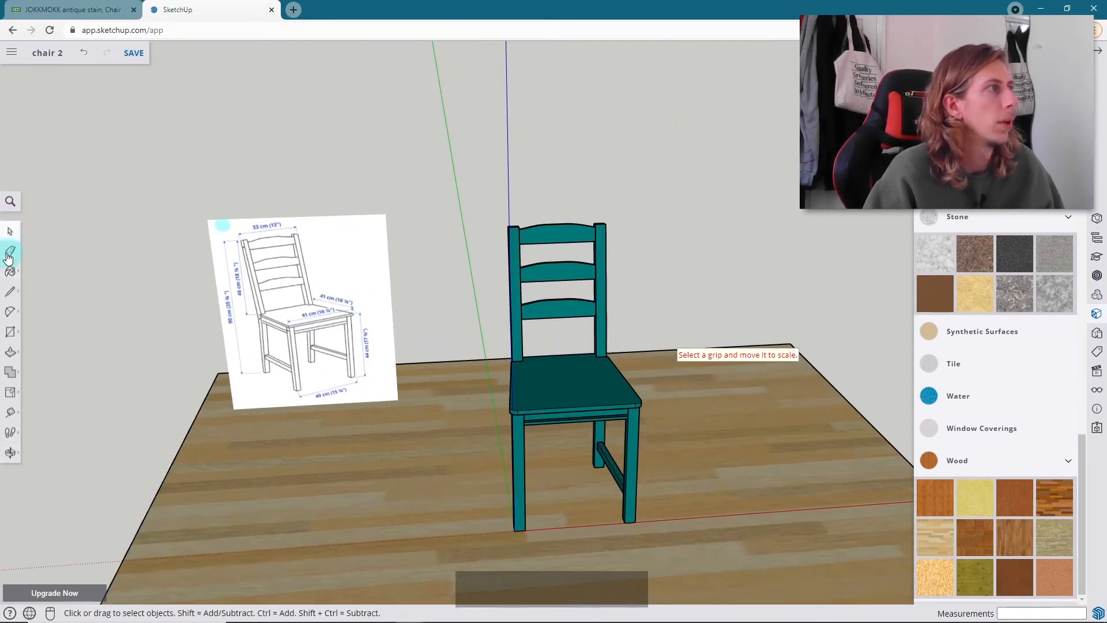
{"action": "left_click", "coordinate": [8, 292]}
{"action": "middle_click_drag", "start_coordinate": [645, 298], "coordinate": [621, 293]}
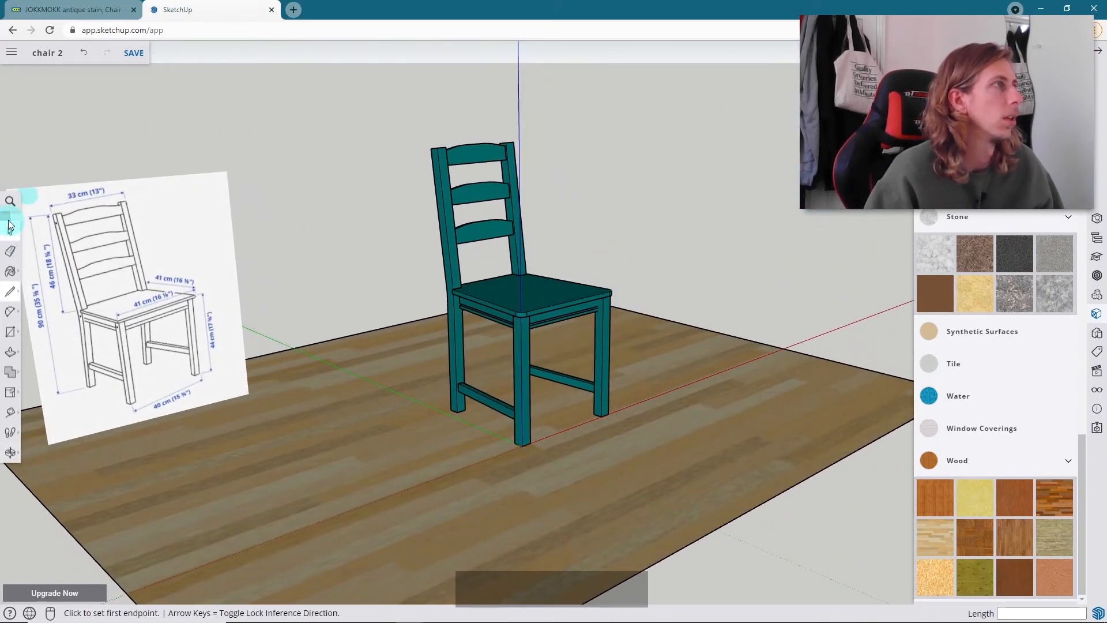
{"action": "left_click", "coordinate": [10, 203]}
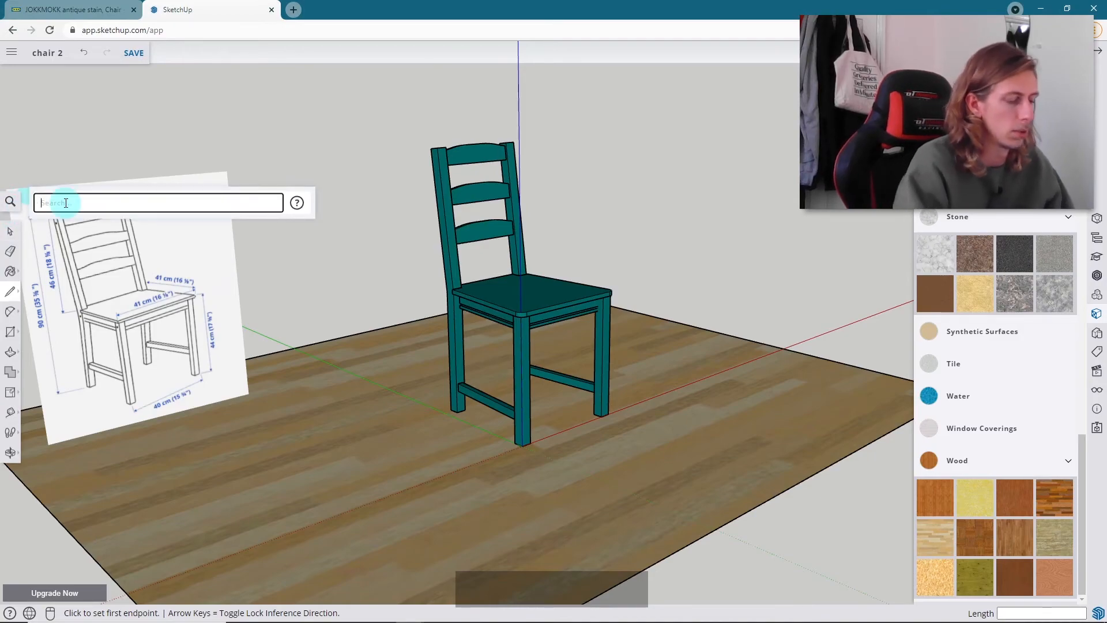
{"action": "type", "text": "shadows"}
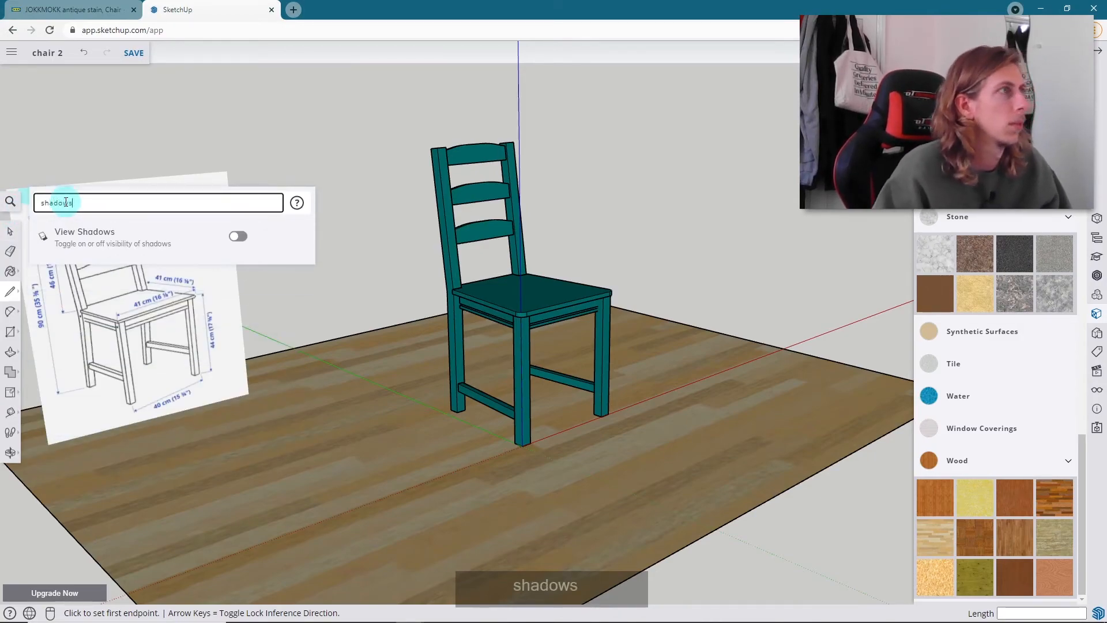
{"action": "left_click", "coordinate": [235, 241]}
{"action": "middle_click_drag", "start_coordinate": [396, 272], "coordinate": [505, 341]}
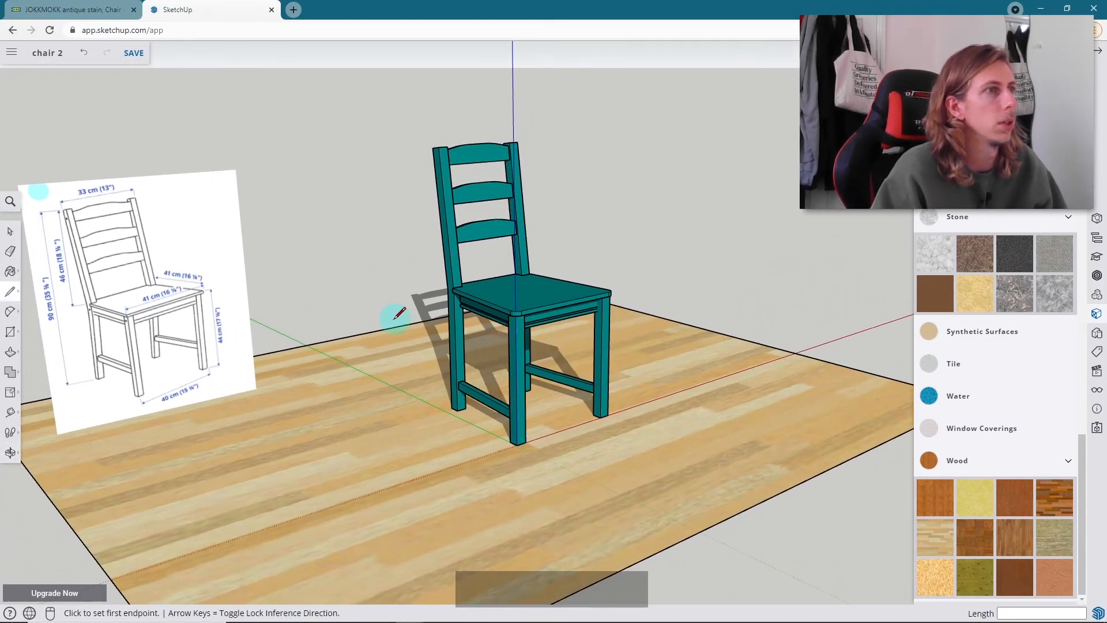
{"action": "middle_click_drag", "start_coordinate": [655, 277], "coordinate": [452, 299]}
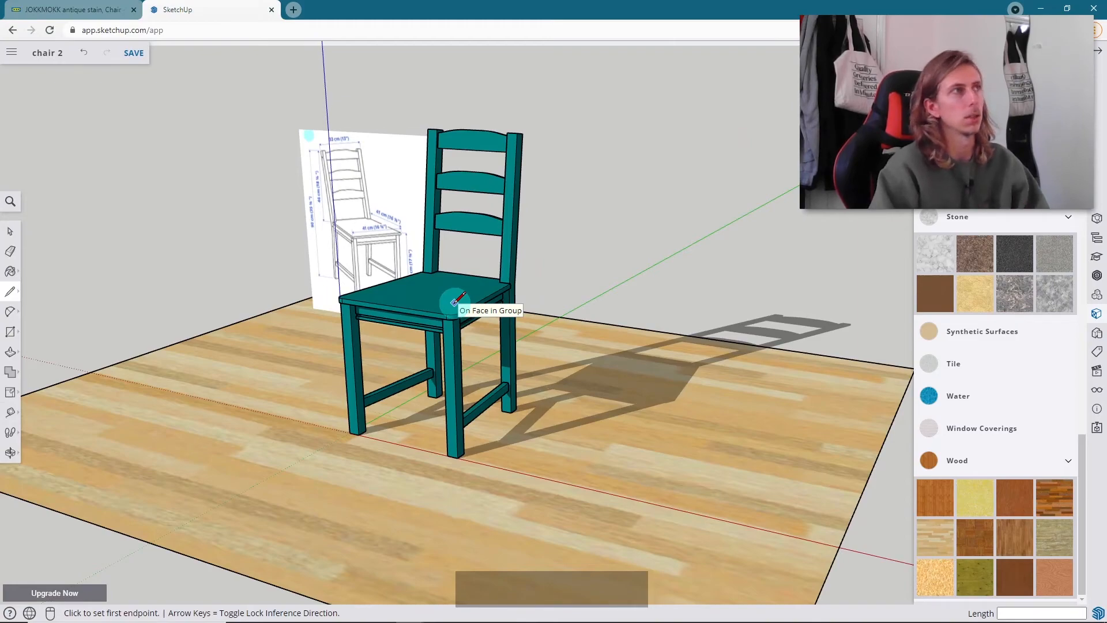
- Switch to the IKEA product page and look through the chair's photos and dimension drawing
{"action": "left_click", "coordinate": [46, 10]}
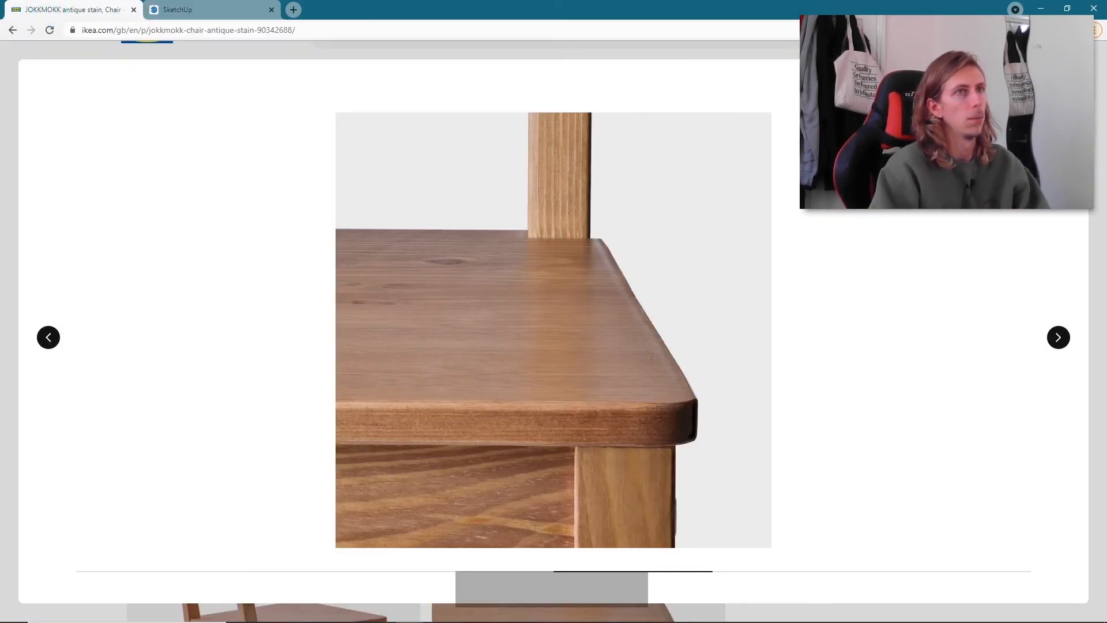
{"action": "key", "text": "Escape"}
{"action": "scroll", "coordinate": [404, 271], "scroll_direction": "up", "scroll_amount": 2}
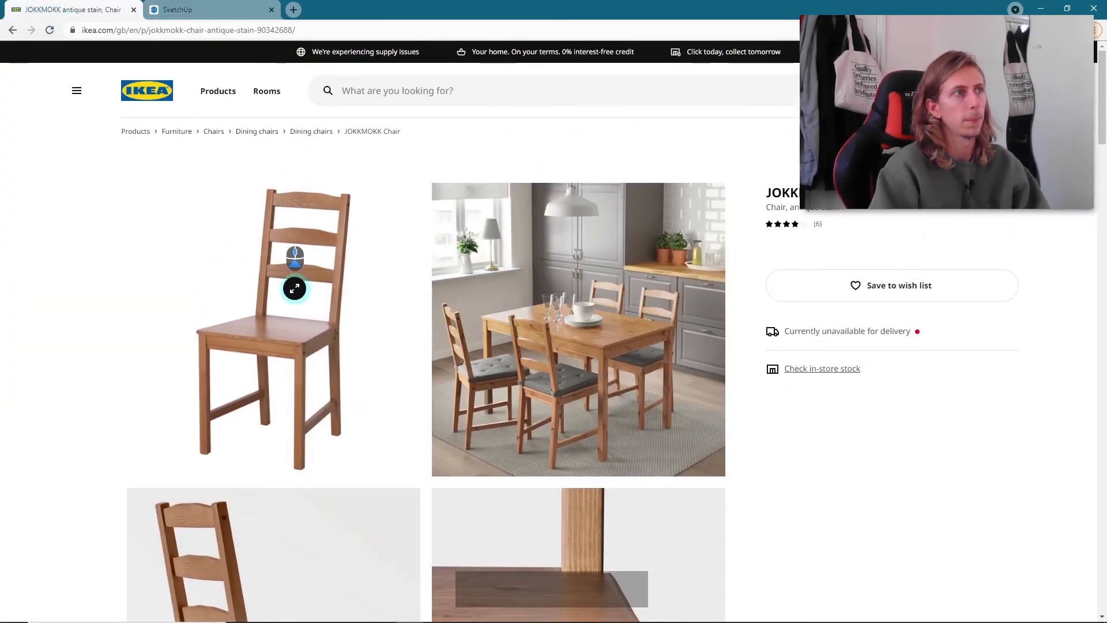
{"action": "scroll", "coordinate": [375, 290], "scroll_direction": "down", "scroll_amount": 10}
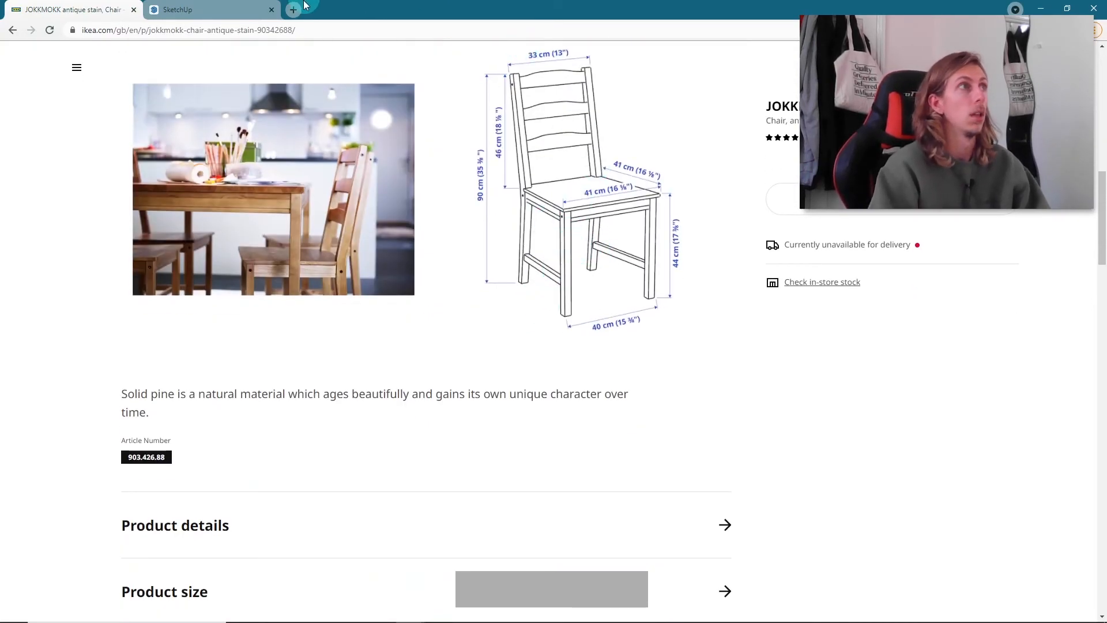
- Return to SketchUp and measure the overall width across the top of the backrest with the Line tool
{"action": "left_click", "coordinate": [223, 9]}
{"action": "mouse_move", "coordinate": [581, 292]}
{"action": "middle_mouse_down"}
{"action": "mouse_move", "coordinate": [309, 277]}
{"action": "mouse_move", "coordinate": [625, 277]}
{"action": "mouse_move", "coordinate": [541, 176]}
{"action": "middle_mouse_up"}
{"action": "scroll", "coordinate": [433, 99], "scroll_direction": "up", "scroll_amount": 5}
{"action": "left_click", "coordinate": [391, 149]}
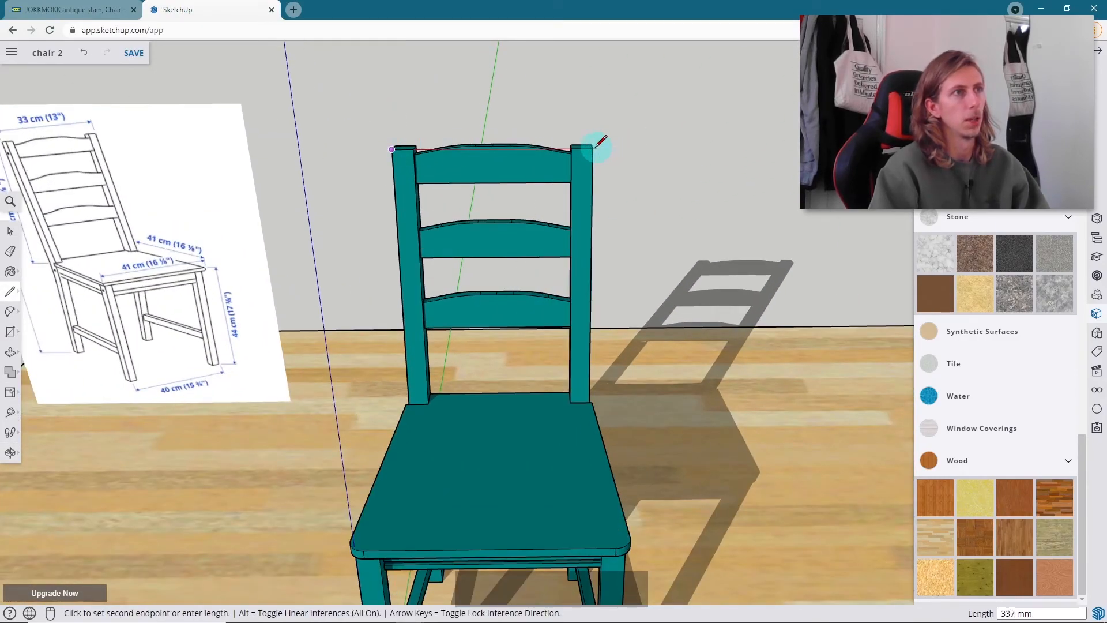
{"action": "scroll", "coordinate": [595, 146], "scroll_direction": "down", "scroll_amount": 5}
{"action": "key", "text": "space"}
{"action": "middle_click_drag", "start_coordinate": [380, 220], "coordinate": [542, 218]}
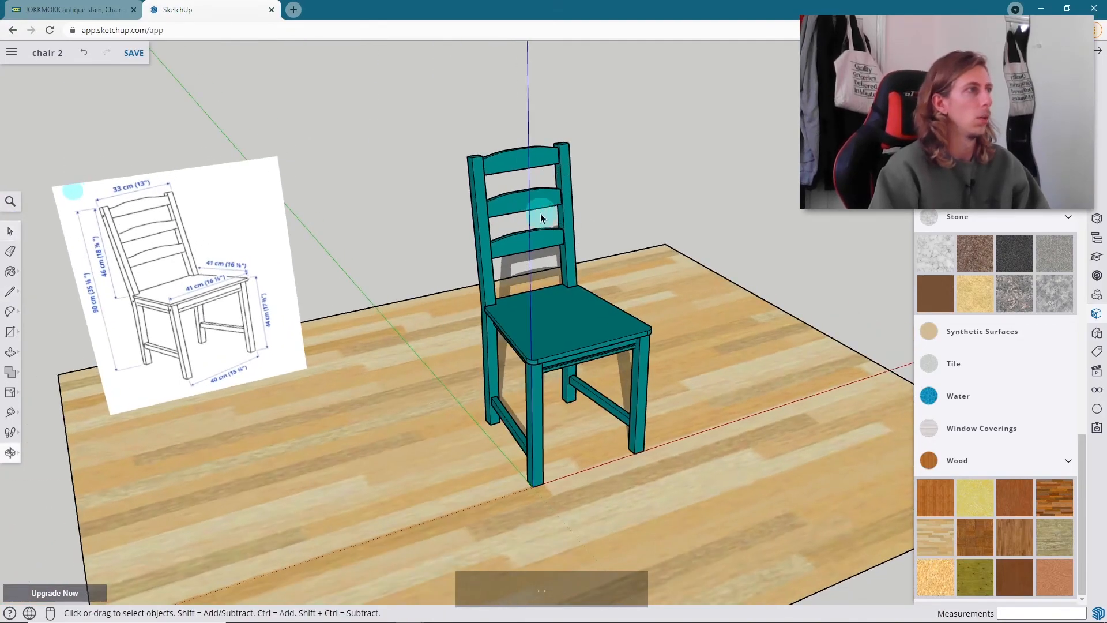
- Dimension the width across the top of the backrest between the outer post corners, placing the dimension above the chair
{"action": "left_click", "coordinate": [11, 413]}
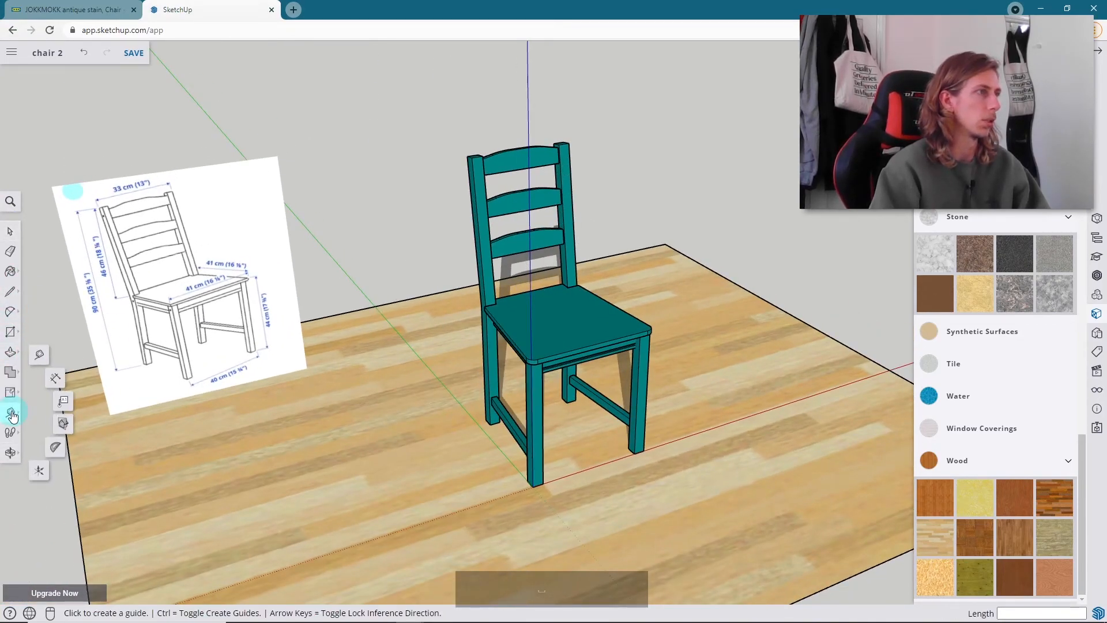
{"action": "left_click", "coordinate": [58, 384]}
{"action": "middle_click_drag", "start_coordinate": [372, 271], "coordinate": [458, 271]}
{"action": "scroll", "coordinate": [473, 164], "scroll_direction": "up", "scroll_amount": 3}
{"action": "scroll", "coordinate": [473, 163], "scroll_direction": "down", "scroll_amount": 3}
{"action": "middle_click_drag", "start_coordinate": [472, 164], "coordinate": [473, 136]}
{"action": "left_click", "coordinate": [469, 133]}
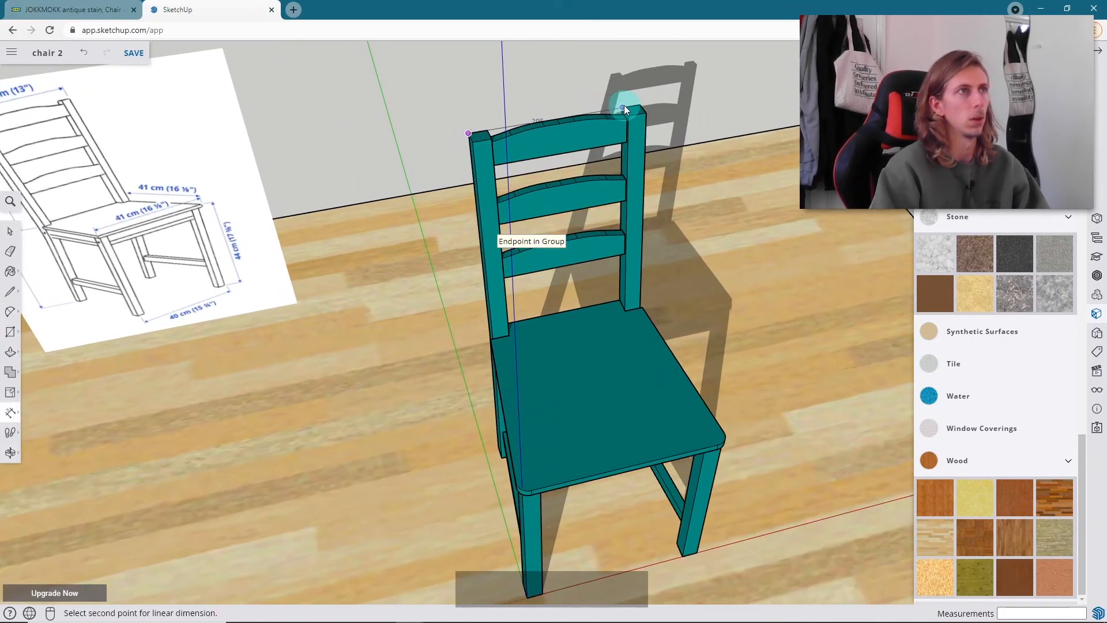
{"action": "left_click", "coordinate": [639, 101]}
{"action": "middle_click_drag", "start_coordinate": [639, 101], "coordinate": [492, 57]}
{"action": "scroll", "coordinate": [528, 404], "scroll_direction": "down", "scroll_amount": 3}
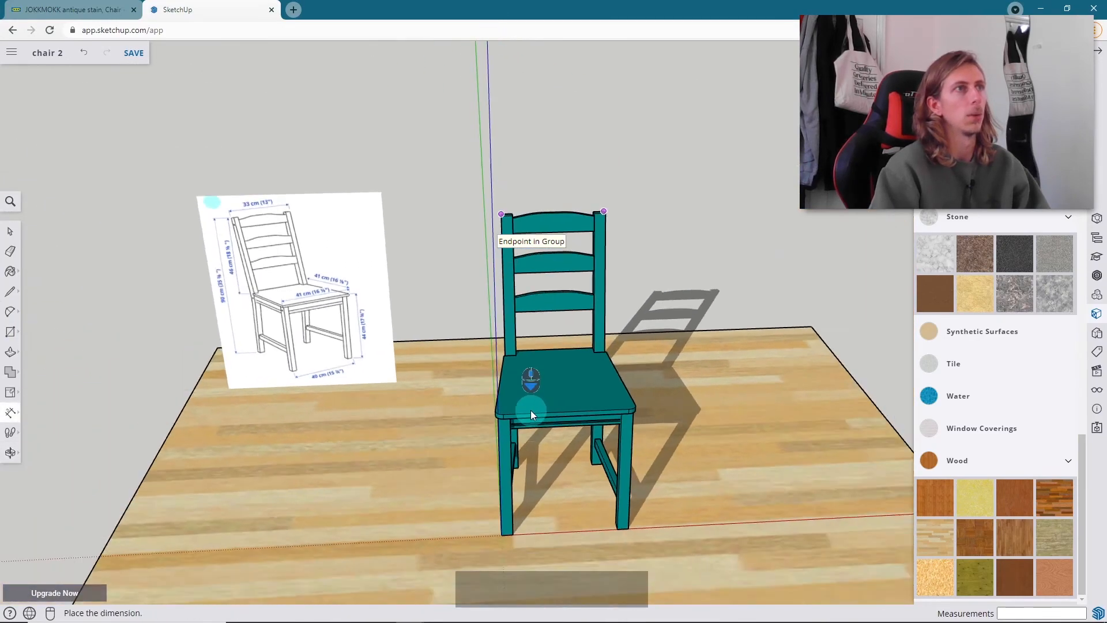
{"action": "middle_click_drag", "start_coordinate": [561, 201], "coordinate": [615, 260]}
{"action": "left_click", "coordinate": [574, 220]}
{"action": "left_click", "coordinate": [368, 285]}
- Dimension the chair's overall height from the top of the back post down to the rear leg's foot, placed beside the chair
{"action": "scroll", "coordinate": [490, 231], "scroll_direction": "up", "scroll_amount": 3}
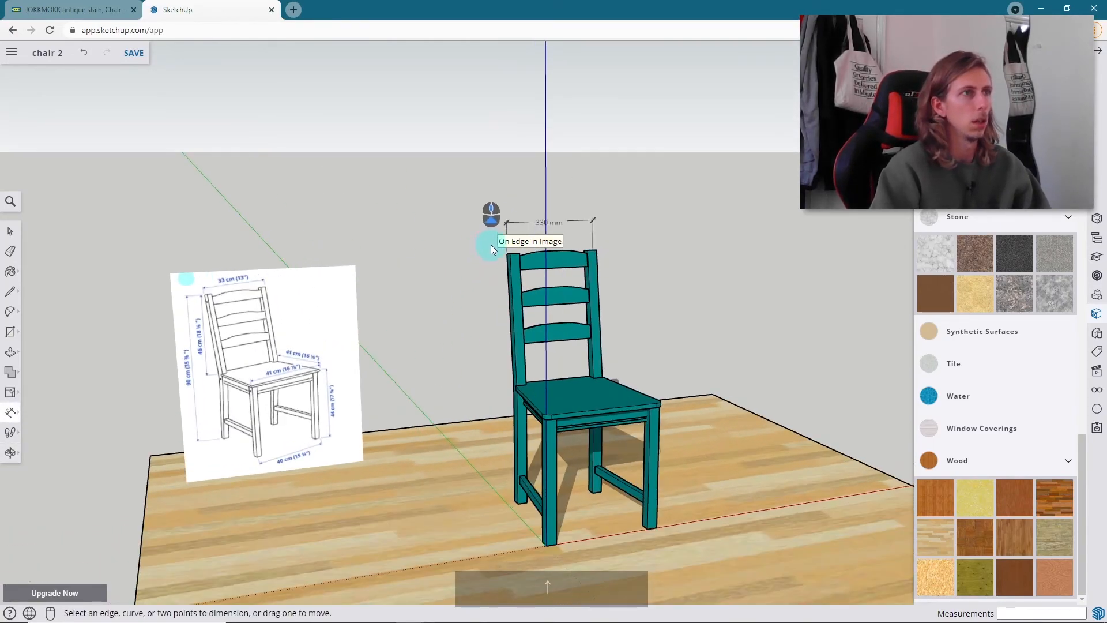
{"action": "left_click", "coordinate": [517, 256]}
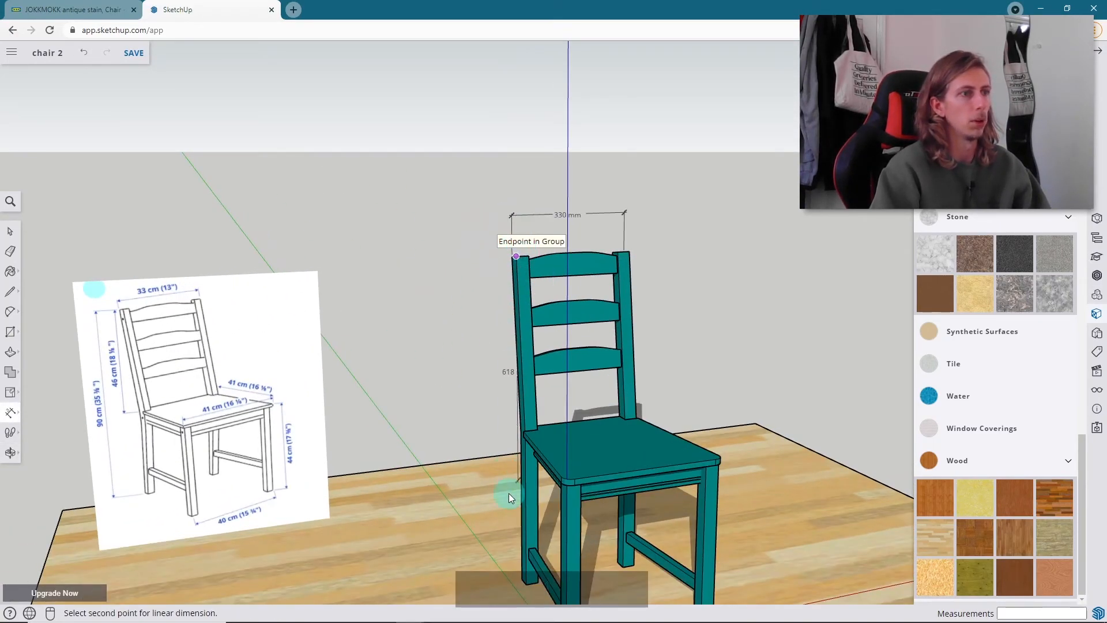
{"action": "left_click", "coordinate": [526, 584]}
{"action": "left_click", "coordinate": [480, 542]}
{"action": "scroll", "coordinate": [448, 386], "scroll_direction": "down", "scroll_amount": 3}
{"action": "scroll", "coordinate": [536, 479], "scroll_direction": "up", "scroll_amount": 3}
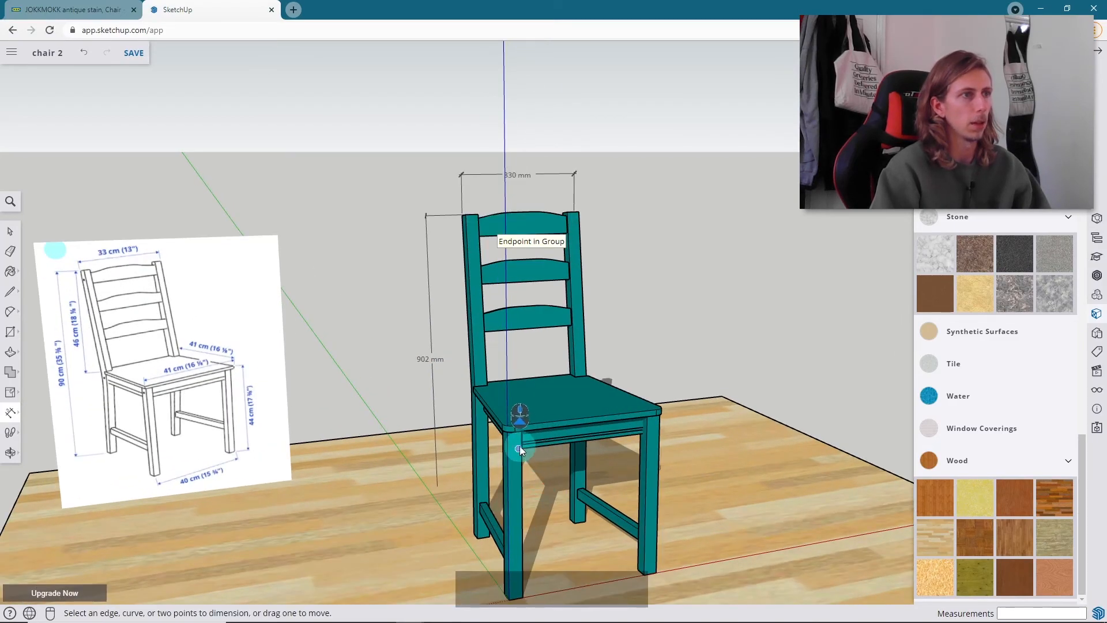
- Dimension the width across the outer edges of the front legs at floor level, placing it in front of the chair
{"action": "middle_click_drag", "start_coordinate": [516, 428], "coordinate": [450, 545]}
{"action": "scroll", "coordinate": [497, 463], "scroll_direction": "up", "scroll_amount": 4}
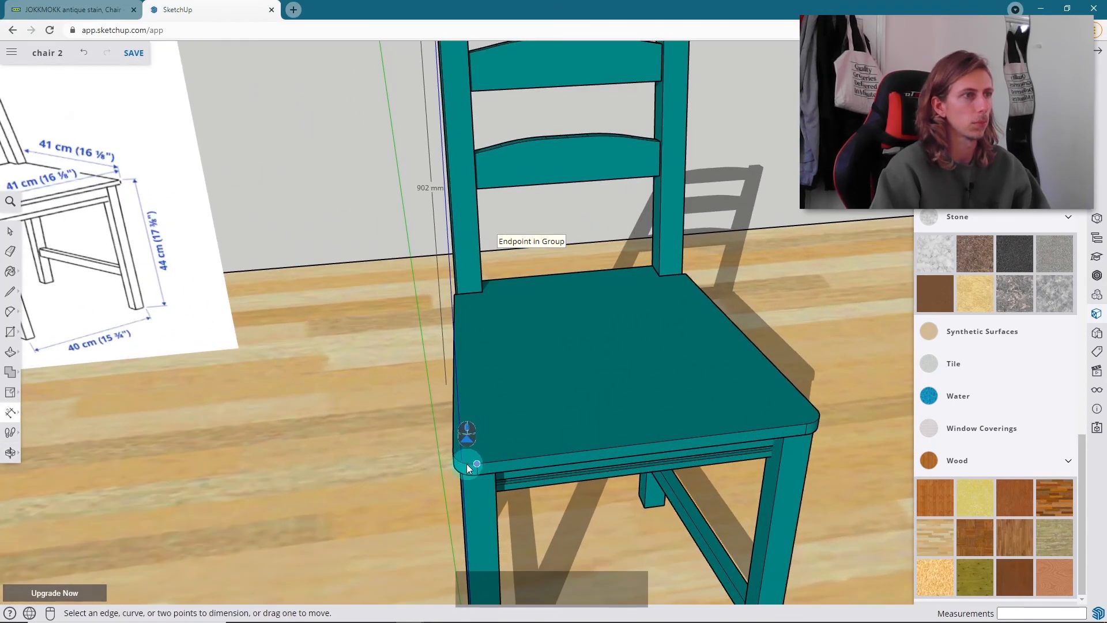
{"action": "middle_click_drag", "start_coordinate": [459, 460], "coordinate": [451, 459]}
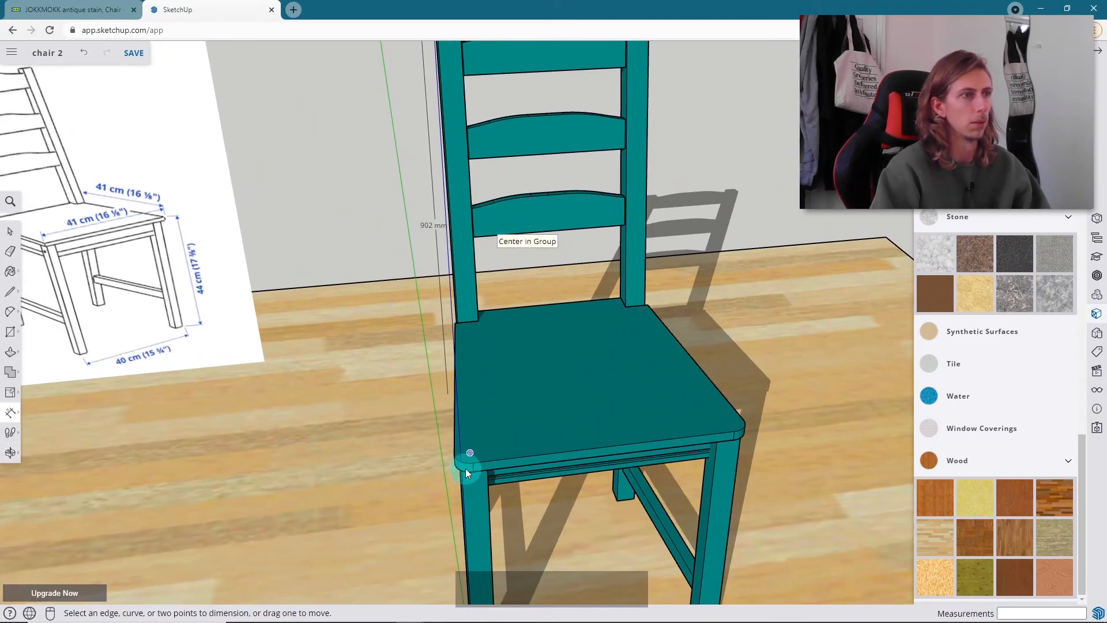
{"action": "scroll", "coordinate": [466, 469], "scroll_direction": "down", "scroll_amount": 6}
{"action": "scroll", "coordinate": [510, 511], "scroll_direction": "up", "scroll_amount": 4}
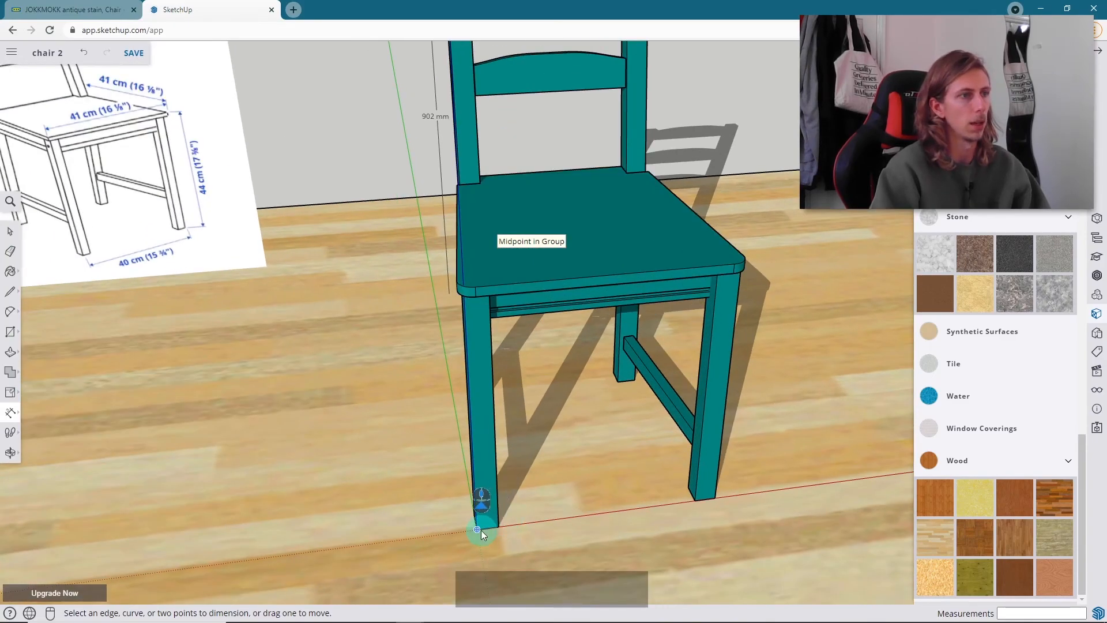
{"action": "left_click", "coordinate": [478, 530]}
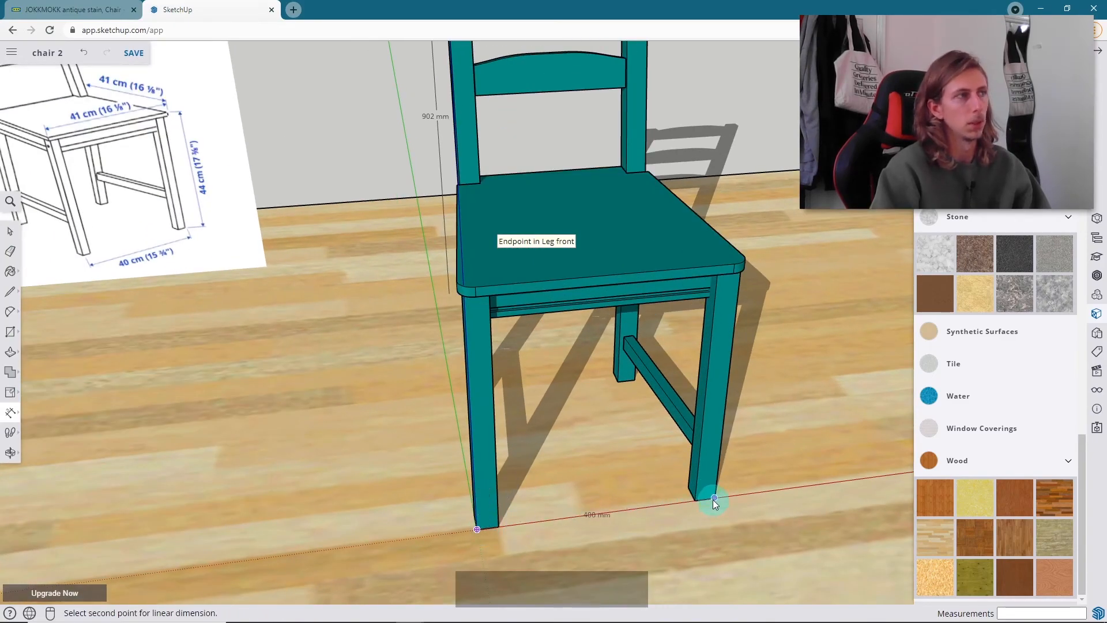
{"action": "left_click", "coordinate": [713, 499]}
{"action": "scroll", "coordinate": [713, 500], "scroll_direction": "down", "scroll_amount": 4}
{"action": "left_click", "coordinate": [732, 544]}
- Dimension the height from the seat's front corner to the front leg's foot, placed beside the chair
{"action": "middle_click_drag", "start_coordinate": [735, 538], "coordinate": [749, 376]}
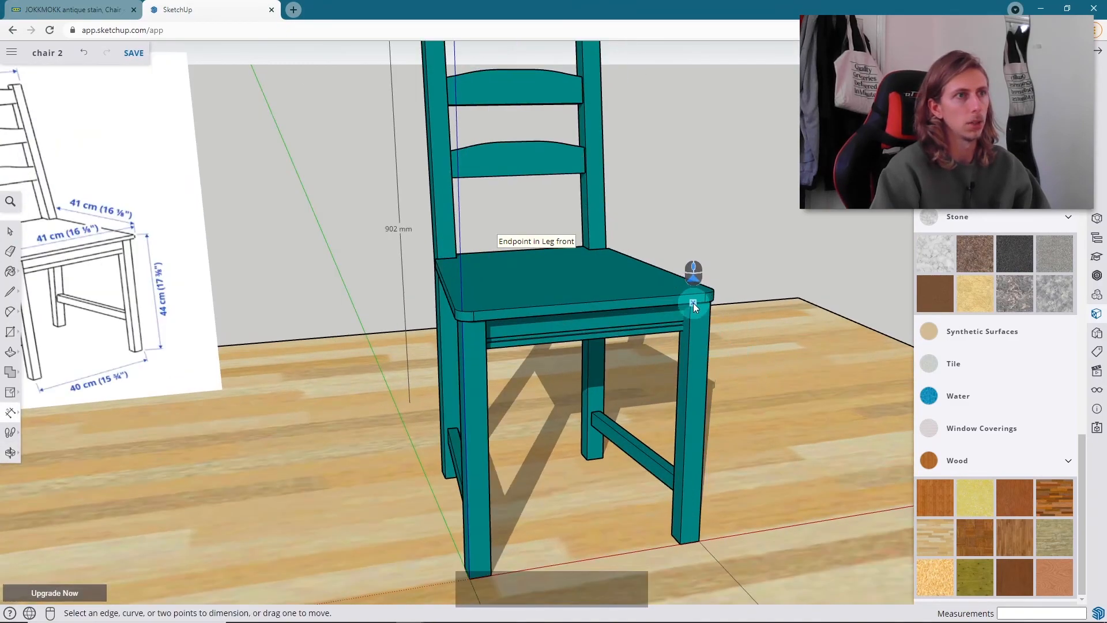
{"action": "scroll", "coordinate": [695, 289], "scroll_direction": "up", "scroll_amount": 2}
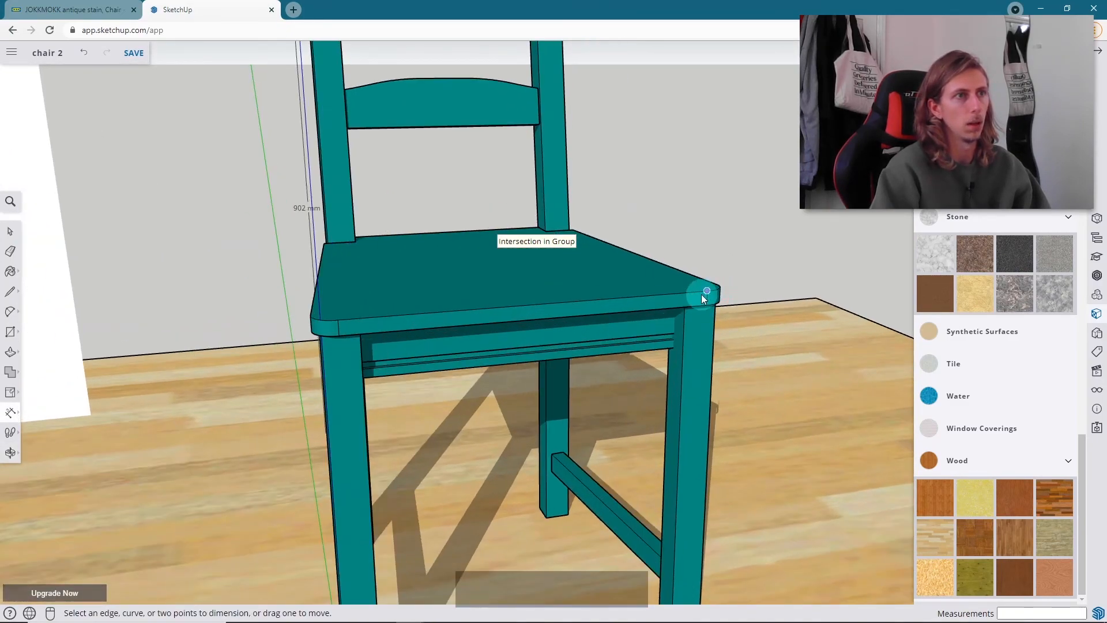
{"action": "left_click", "coordinate": [702, 295]}
{"action": "scroll", "coordinate": [701, 294], "scroll_direction": "down", "scroll_amount": 3}
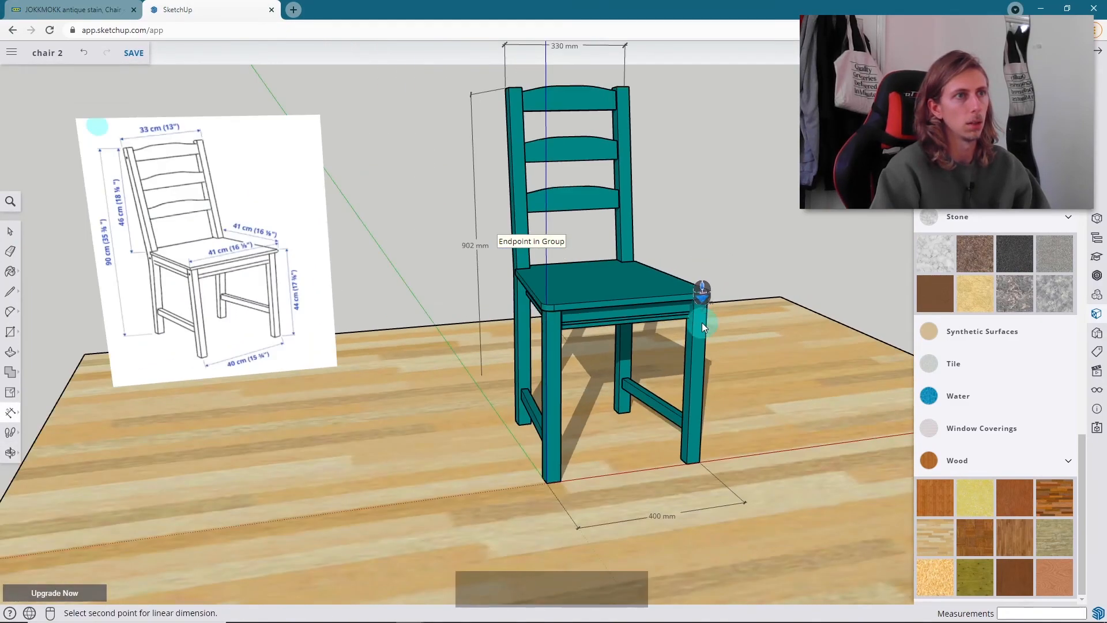
{"action": "left_click", "coordinate": [698, 462]}
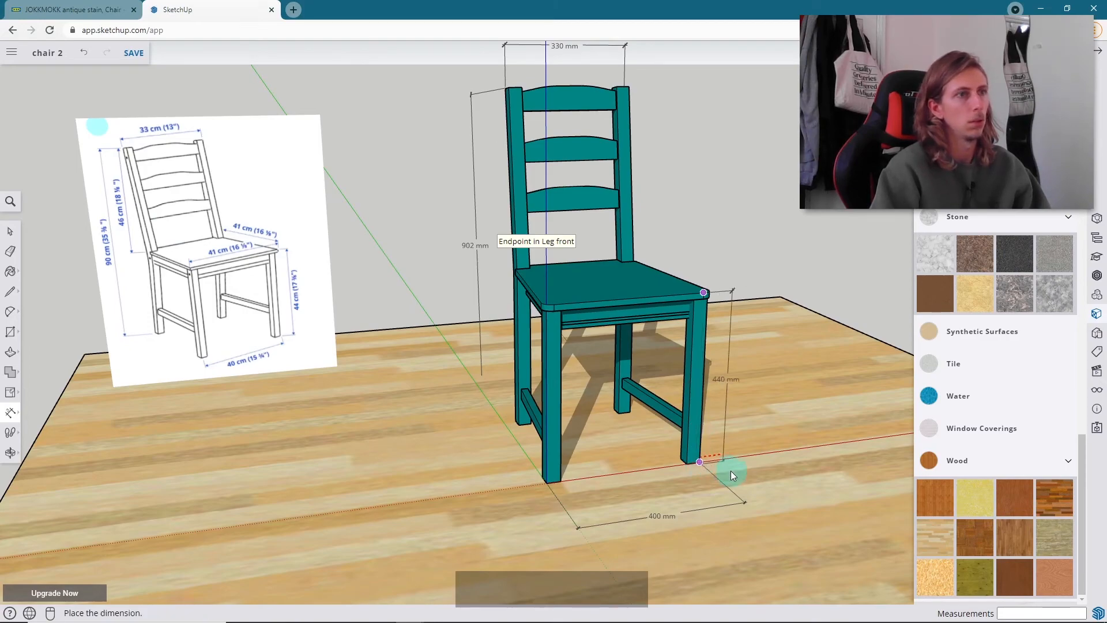
{"action": "left_click", "coordinate": [785, 464]}
- Delete the overall height dimension beside the chair's back post
{"action": "middle_click_drag", "start_coordinate": [786, 464], "coordinate": [628, 375]}
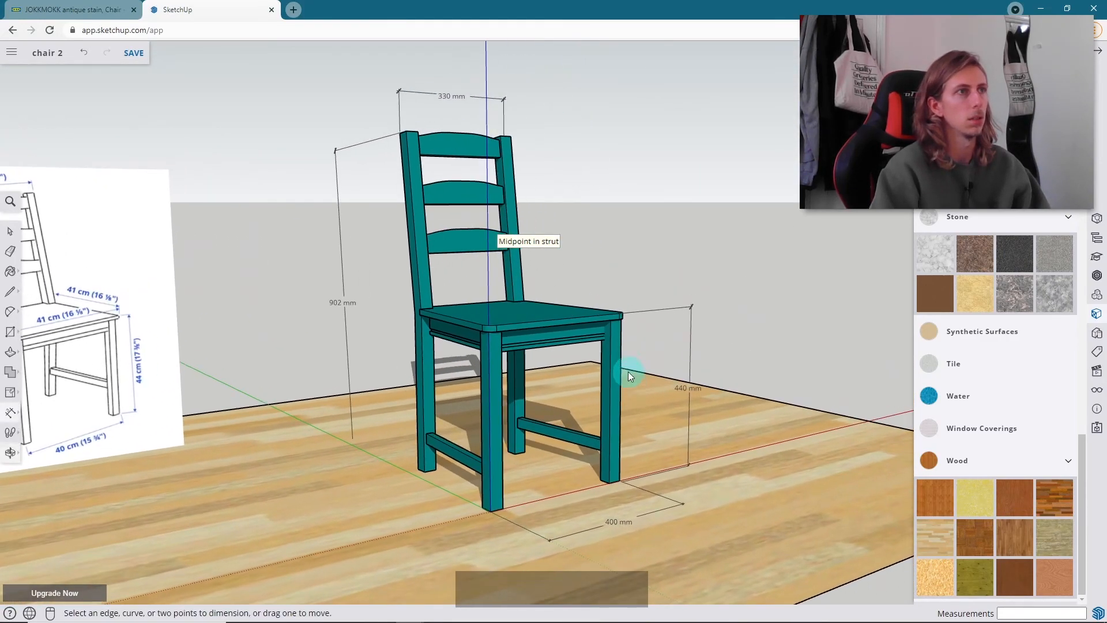
{"action": "left_click", "coordinate": [19, 296]}
{"action": "left_click", "coordinate": [39, 285]}
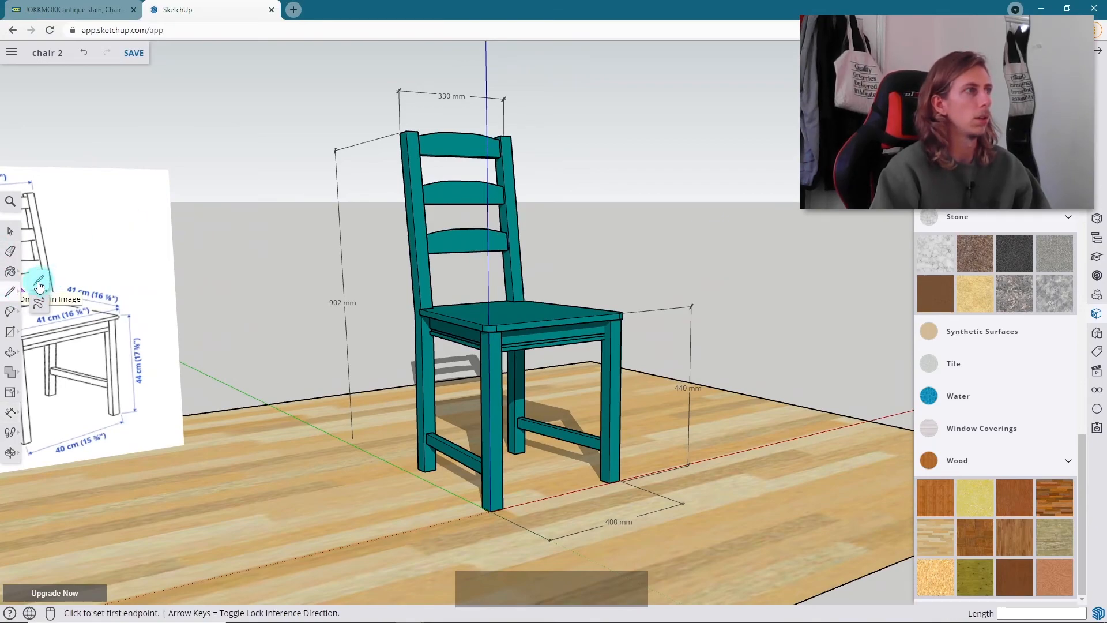
{"action": "mouse_move", "coordinate": [569, 264]}
{"action": "middle_mouse_down"}
{"action": "mouse_move", "coordinate": [365, 234]}
{"action": "mouse_move", "coordinate": [392, 233]}
{"action": "middle_mouse_up"}
{"action": "key", "text": "space"}
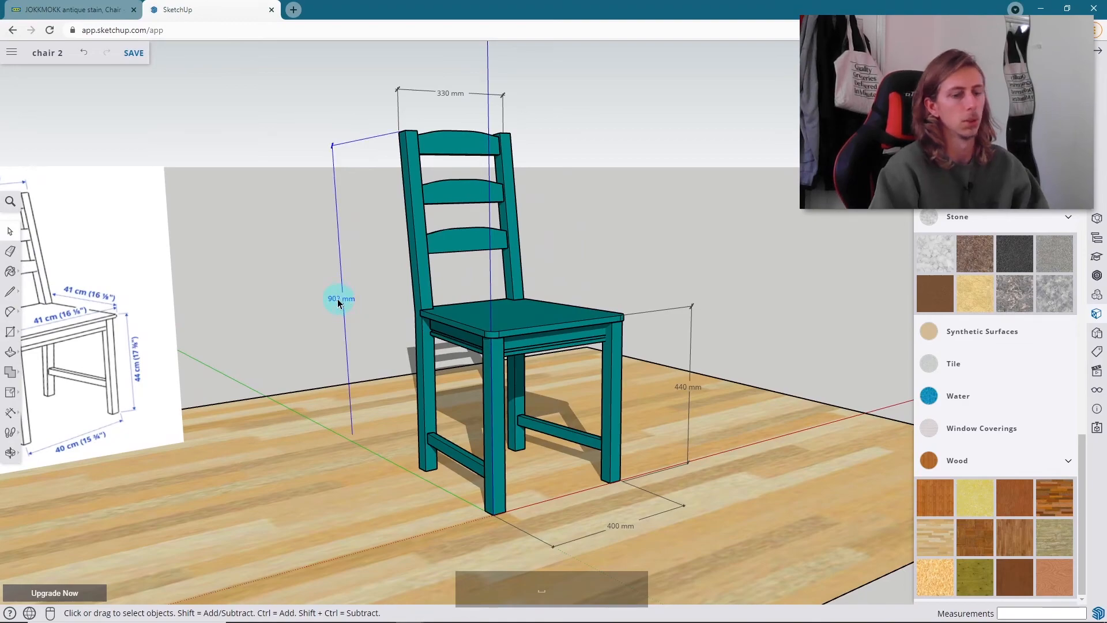
{"action": "key", "text": "Delete"}
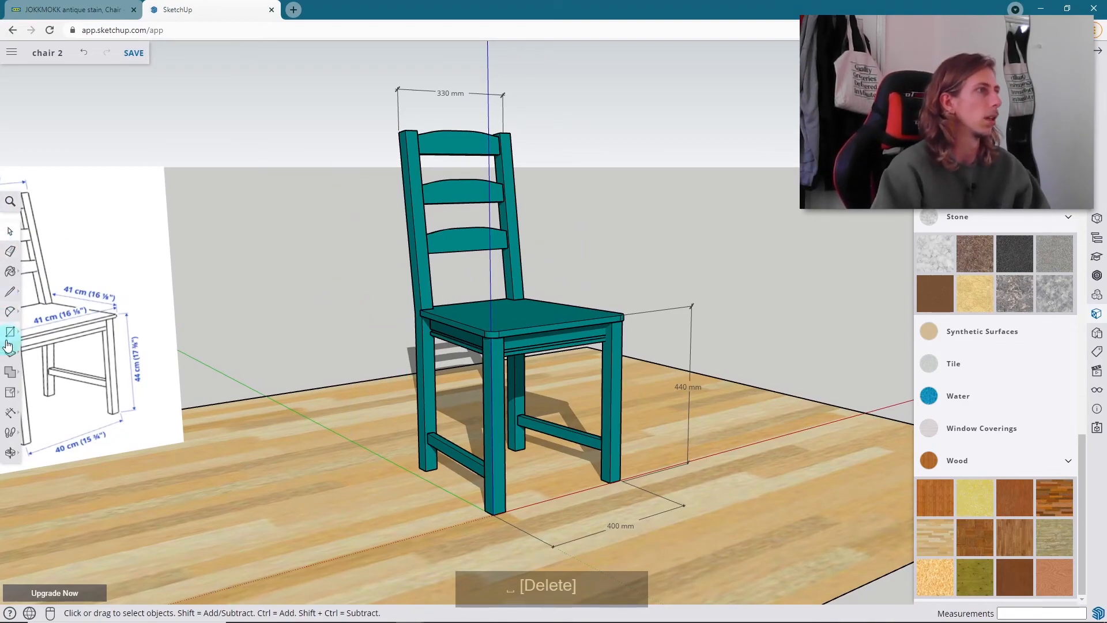
- Dimension the overall height from the rear leg's foot up to the outer top corner of the back post, placed beside the chair
{"action": "left_click", "coordinate": [12, 408]}
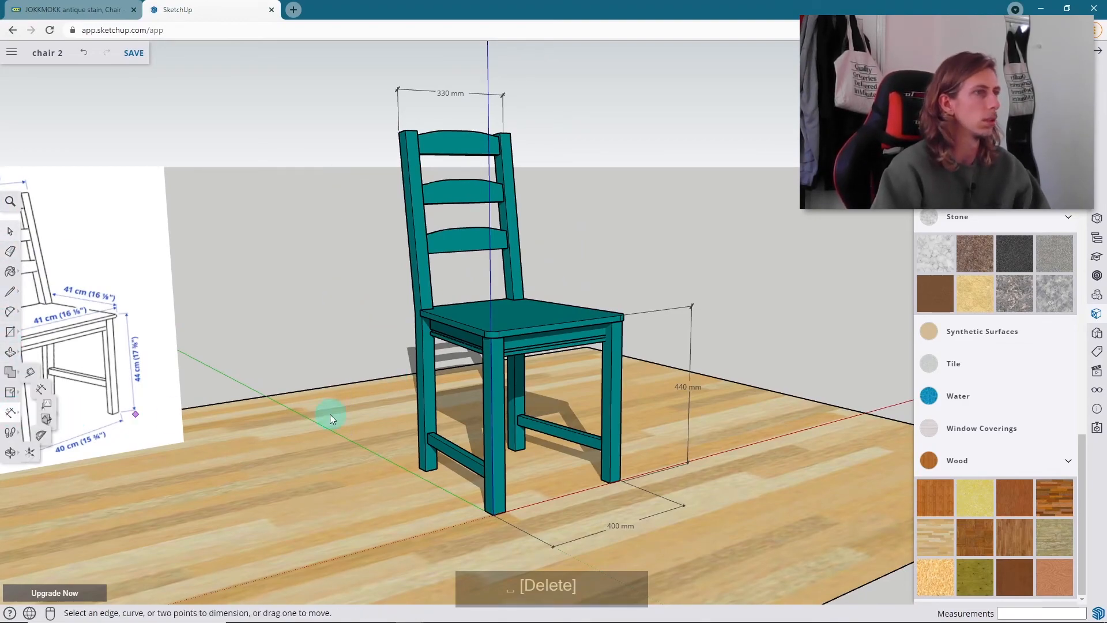
{"action": "left_click", "coordinate": [419, 467]}
{"action": "left_click", "coordinate": [405, 131]}
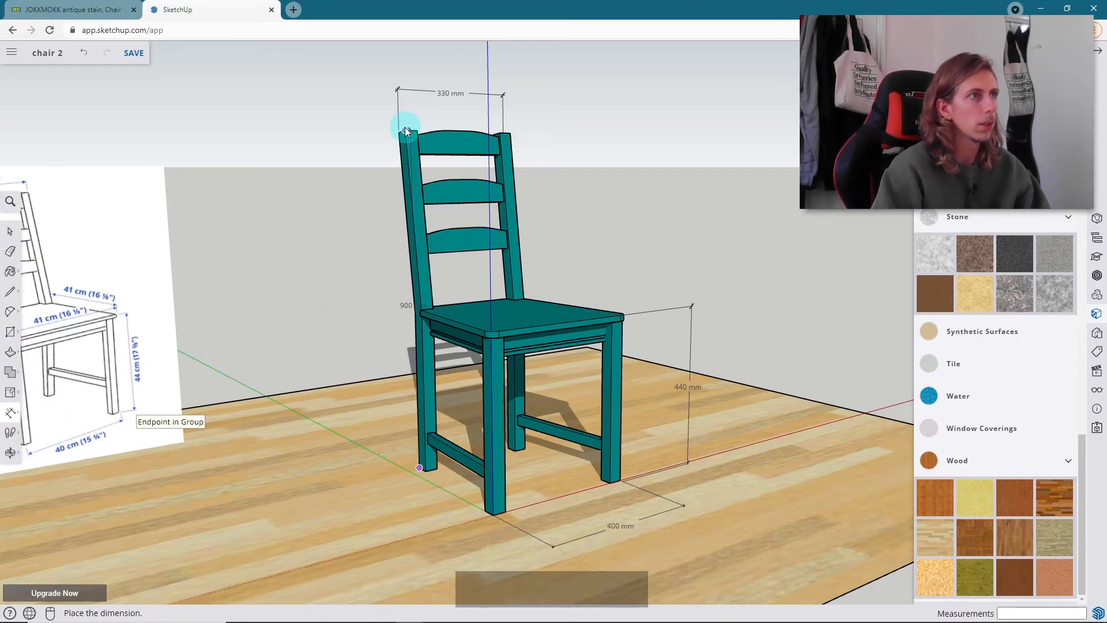
{"action": "left_click", "coordinate": [353, 128]}
- Examine the dimensioned chair from several angles beside the reference drawing
{"action": "middle_click_drag", "start_coordinate": [553, 304], "coordinate": [720, 281]}
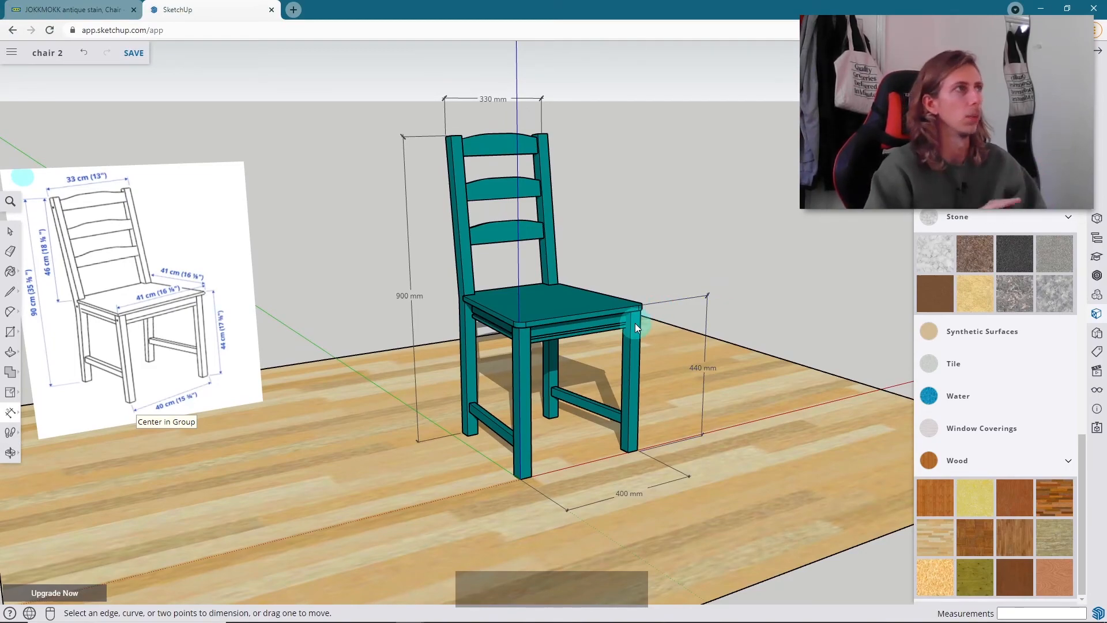
{"action": "middle_click_drag", "start_coordinate": [639, 304], "coordinate": [683, 303]}
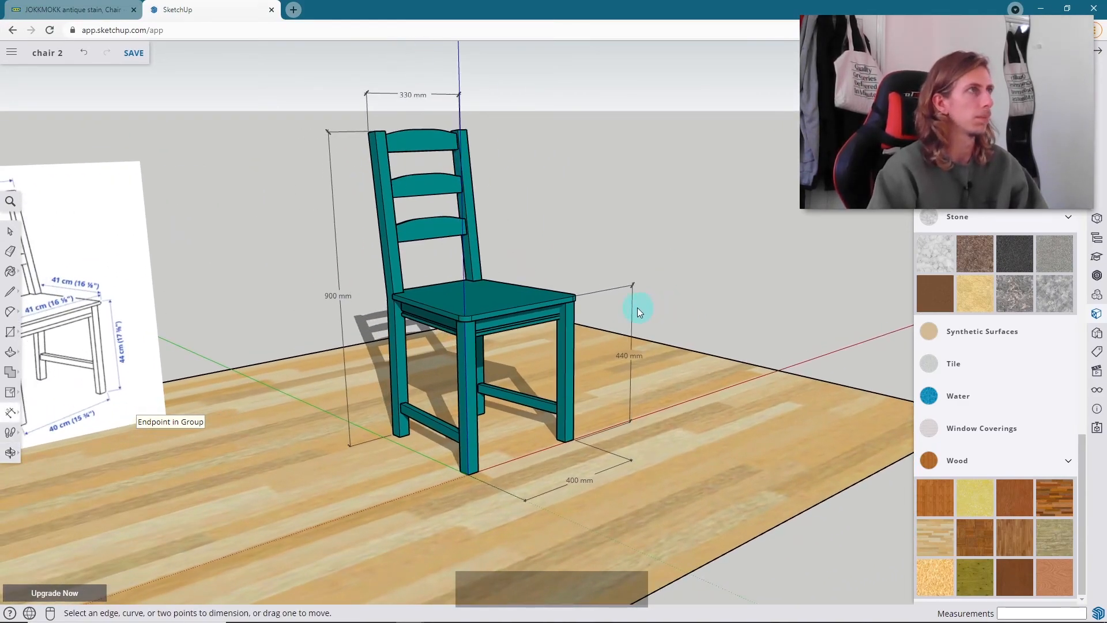
{"action": "middle_click_drag", "start_coordinate": [608, 306], "coordinate": [668, 352]}
{"action": "scroll", "coordinate": [585, 369], "scroll_direction": "down", "scroll_amount": 6}
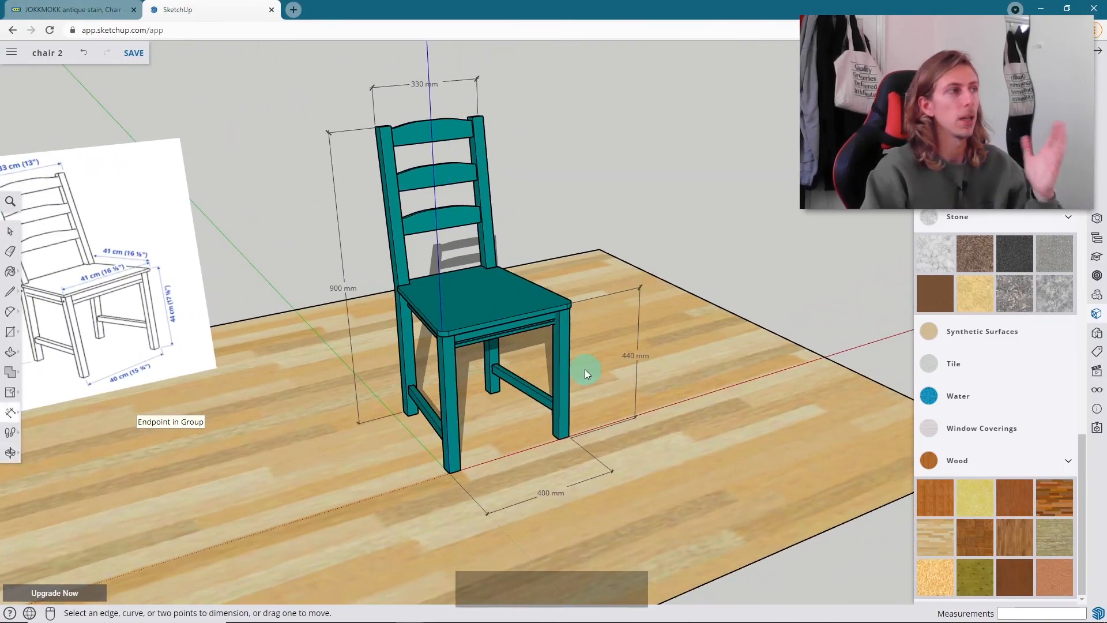
{"action": "scroll", "coordinate": [533, 303], "scroll_direction": "up", "scroll_amount": 3}
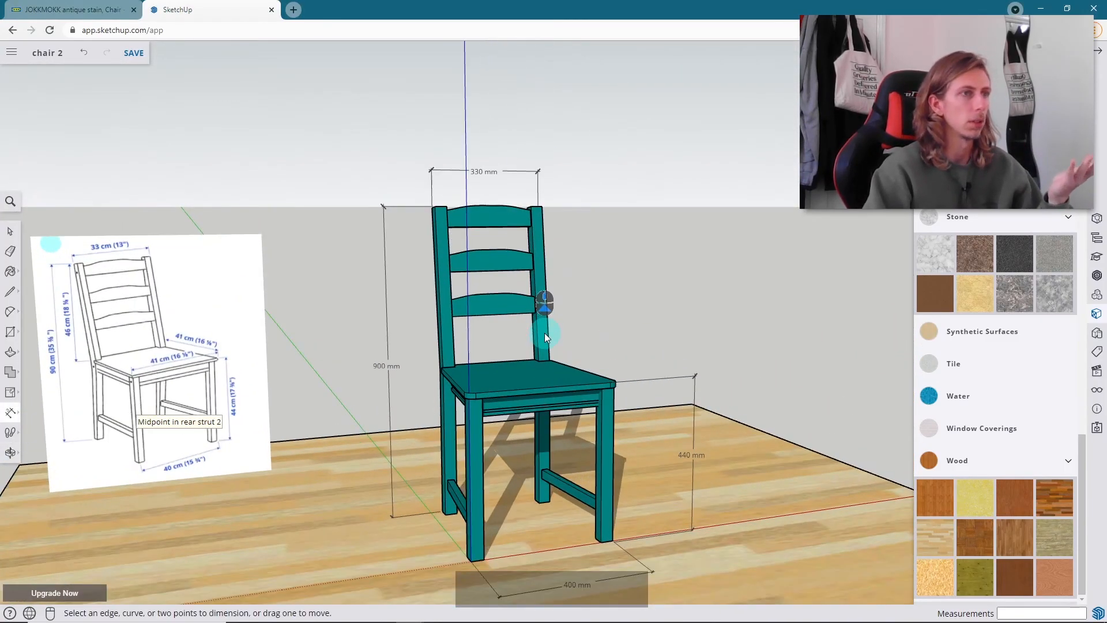
{"action": "mouse_move", "coordinate": [584, 390]}
{"action": "middle_mouse_down"}
{"action": "mouse_move", "coordinate": [162, 437]}
{"action": "mouse_move", "coordinate": [709, 376]}
{"action": "mouse_move", "coordinate": [832, 408]}
{"action": "mouse_move", "coordinate": [538, 393]}
{"action": "middle_mouse_up"}
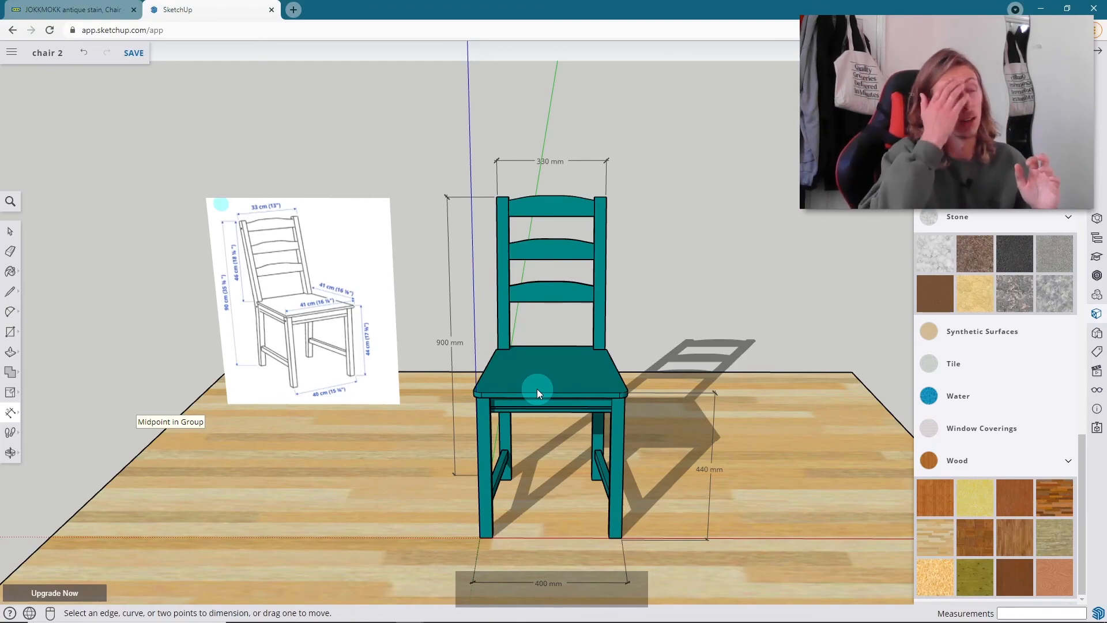
{"action": "scroll", "coordinate": [537, 388], "scroll_direction": "down", "scroll_amount": 5}
{"action": "middle_click_drag", "start_coordinate": [482, 334], "coordinate": [731, 345]}
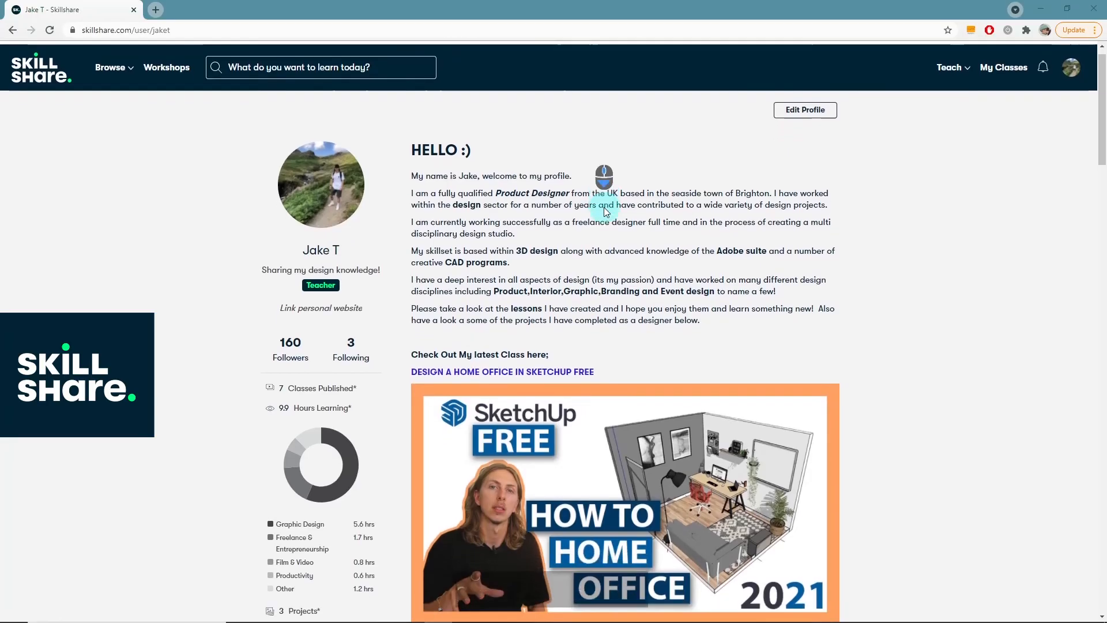
- Switch to the Skillshare teacher profile and look through its featured classes, past projects and expanded class list
{"action": "scroll", "coordinate": [605, 212], "scroll_direction": "down", "scroll_amount": 9}
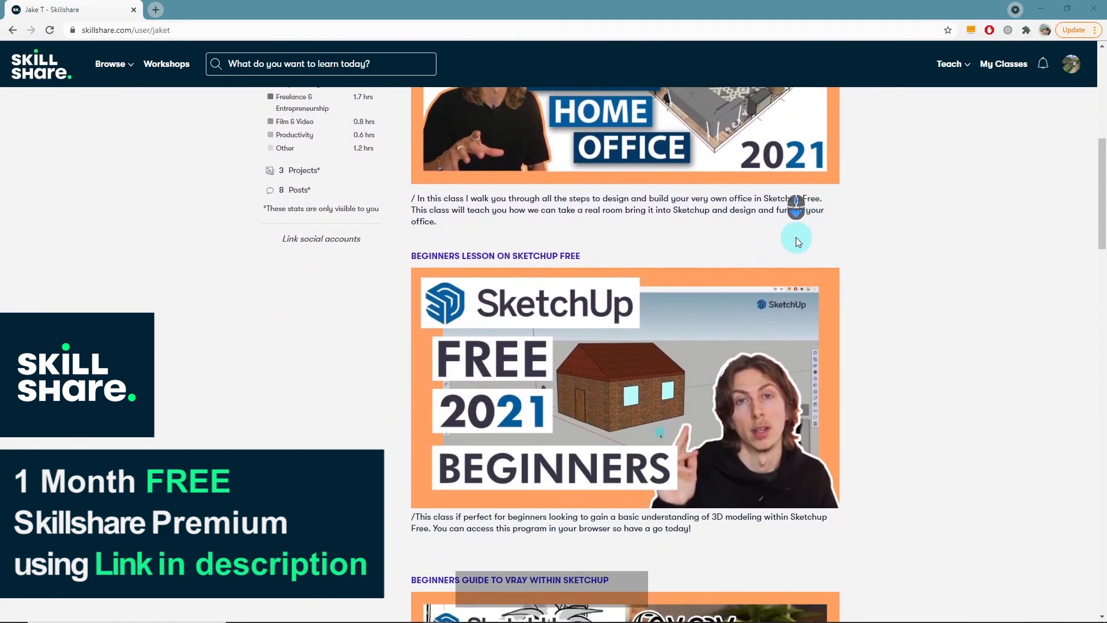
{"action": "scroll", "coordinate": [854, 286], "scroll_direction": "down", "scroll_amount": 16}
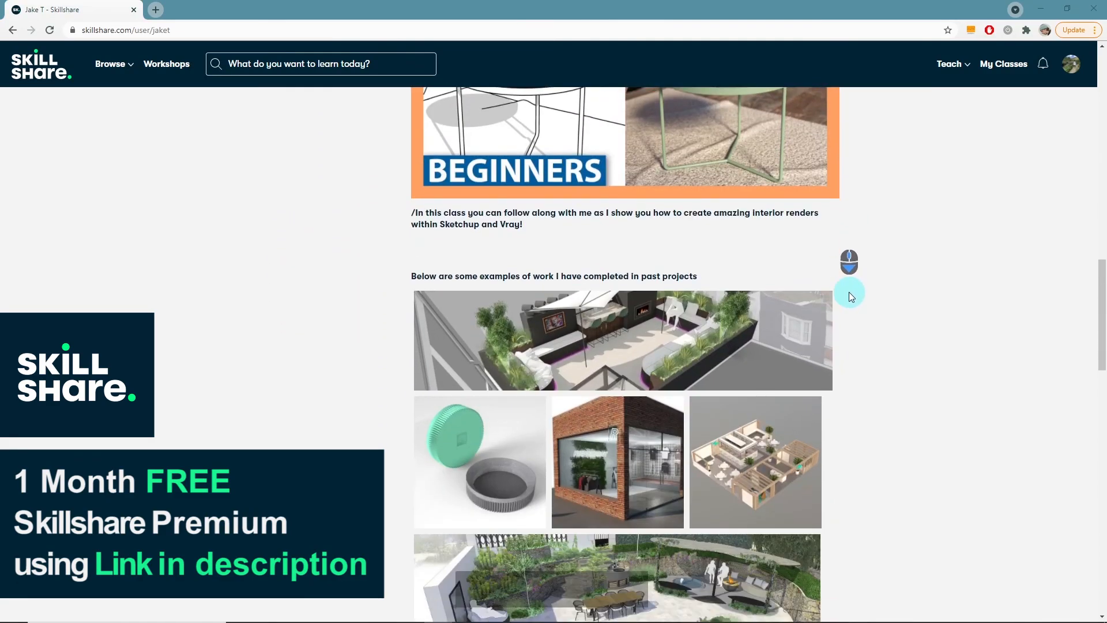
{"action": "scroll", "coordinate": [849, 290], "scroll_direction": "down", "scroll_amount": 3}
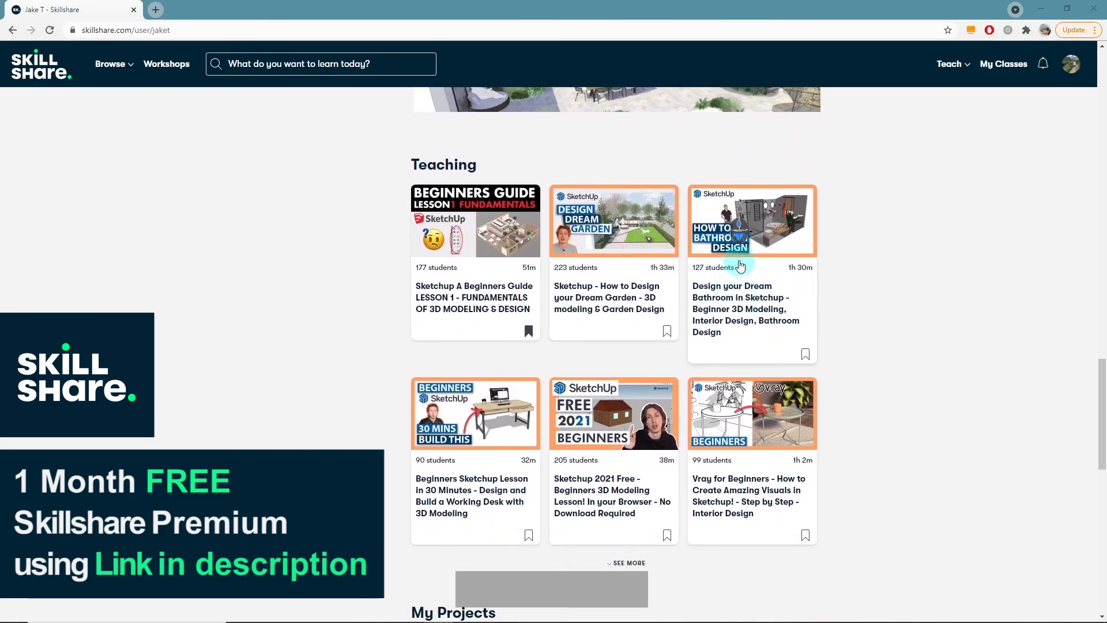
{"action": "scroll", "coordinate": [613, 432], "scroll_direction": "down", "scroll_amount": 2}
{"action": "left_click", "coordinate": [636, 446]}
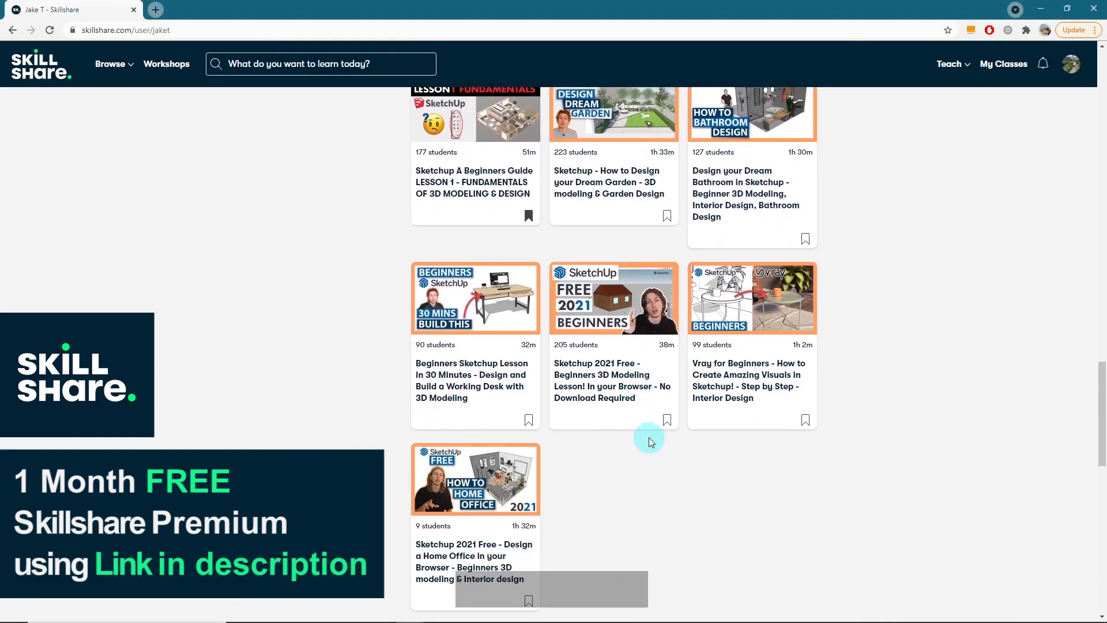
{"action": "scroll", "coordinate": [451, 449], "scroll_direction": "down", "scroll_amount": 1}
{"action": "scroll", "coordinate": [822, 231], "scroll_direction": "up", "scroll_amount": 5}
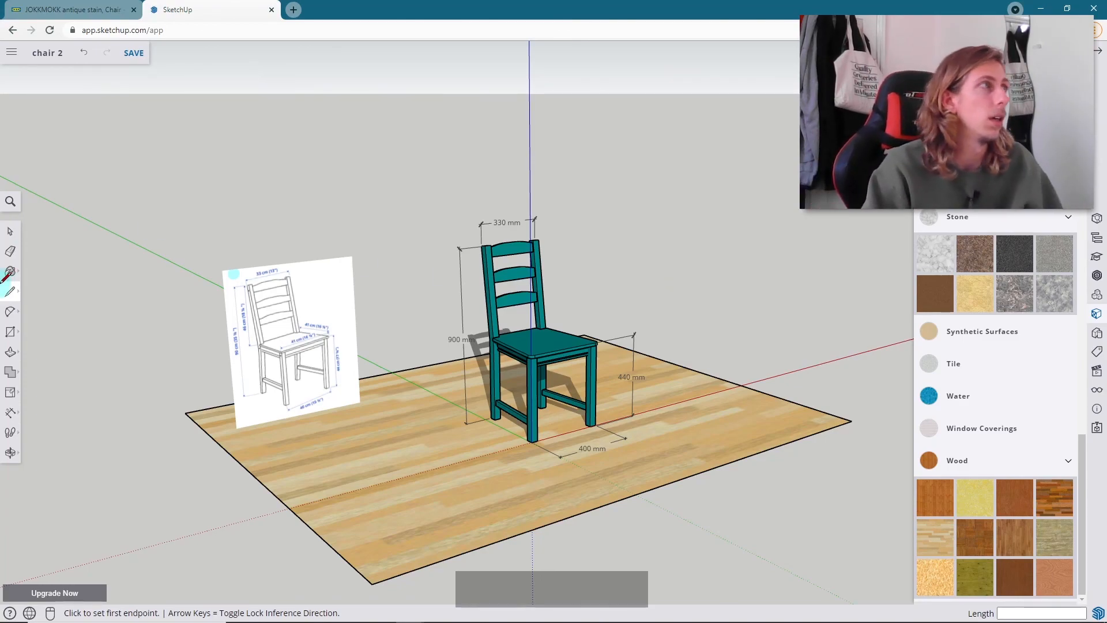
- Return to SketchUp and copy the chair with its dimensions about 920 mm along the red axis, leaving nothing selected
{"action": "left_click", "coordinate": [10, 233]}
{"action": "mouse_move", "coordinate": [496, 271]}
{"action": "middle_mouse_down"}
{"action": "mouse_move", "coordinate": [447, 279]}
{"action": "mouse_move", "coordinate": [516, 264]}
{"action": "middle_mouse_up"}
{"action": "left_click_drag", "start_coordinate": [516, 264], "coordinate": [691, 479]}
{"action": "middle_click_drag", "start_coordinate": [691, 479], "coordinate": [507, 421]}
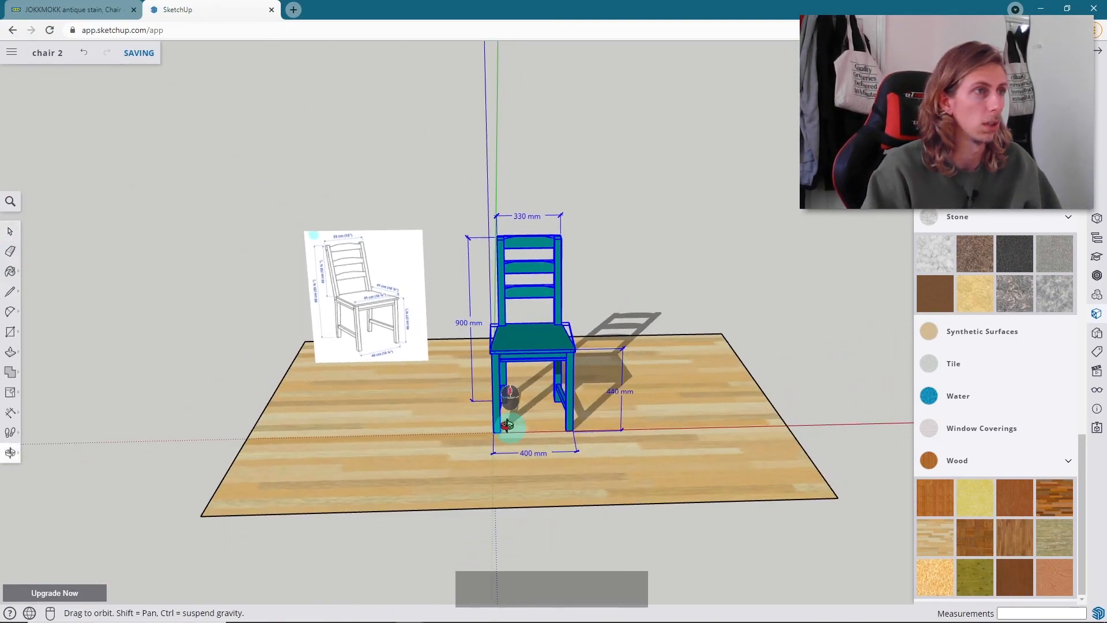
{"action": "key", "text": "m"}
{"action": "key", "text": "ctrl"}
{"action": "left_click", "coordinate": [519, 369]}
{"action": "scroll", "coordinate": [533, 349], "scroll_direction": "down", "scroll_amount": 3}
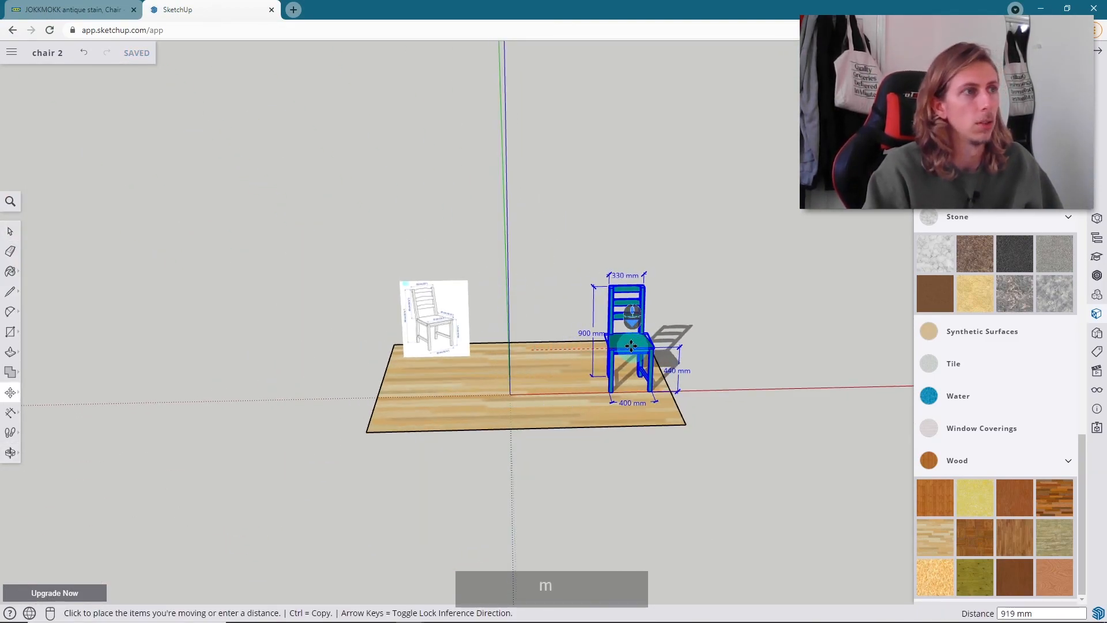
{"action": "left_click", "coordinate": [634, 345]}
{"action": "scroll", "coordinate": [634, 345], "scroll_direction": "up", "scroll_amount": 3}
{"action": "key", "text": "space"}
{"action": "middle_click_drag", "start_coordinate": [660, 312], "coordinate": [725, 346]}
{"action": "left_click", "coordinate": [726, 289]}
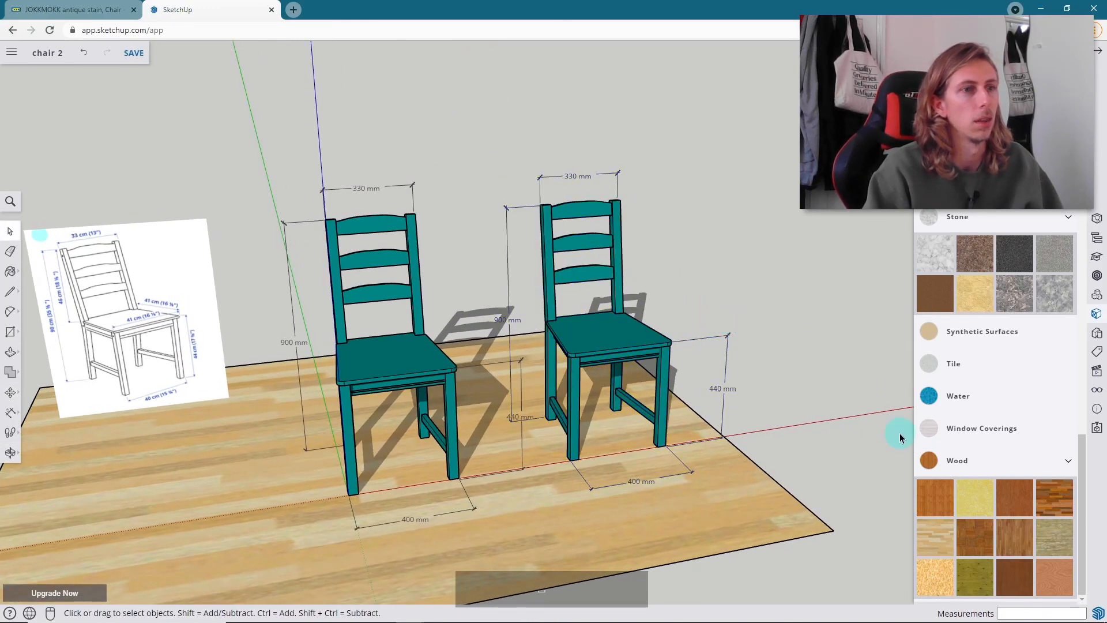
- Paint the copied chair's seat, both back posts and all three backrest slats with the orange-brown wood material
{"action": "left_click", "coordinate": [926, 505]}
{"action": "left_click", "coordinate": [635, 334]}
{"action": "left_click", "coordinate": [616, 289]}
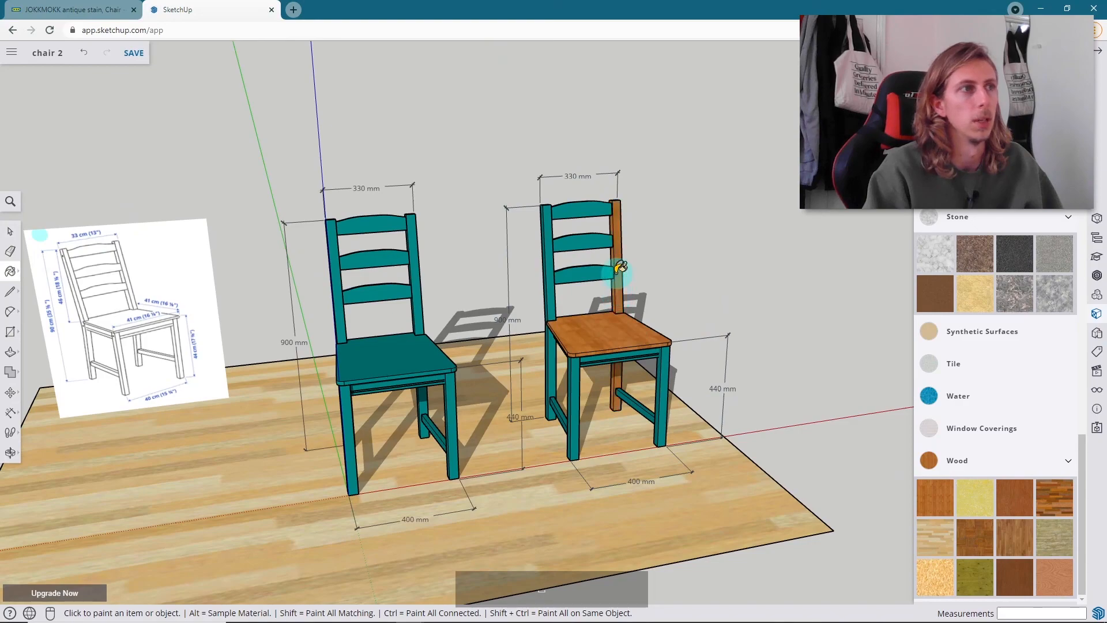
{"action": "left_click", "coordinate": [593, 269]}
{"action": "left_click", "coordinate": [580, 241]}
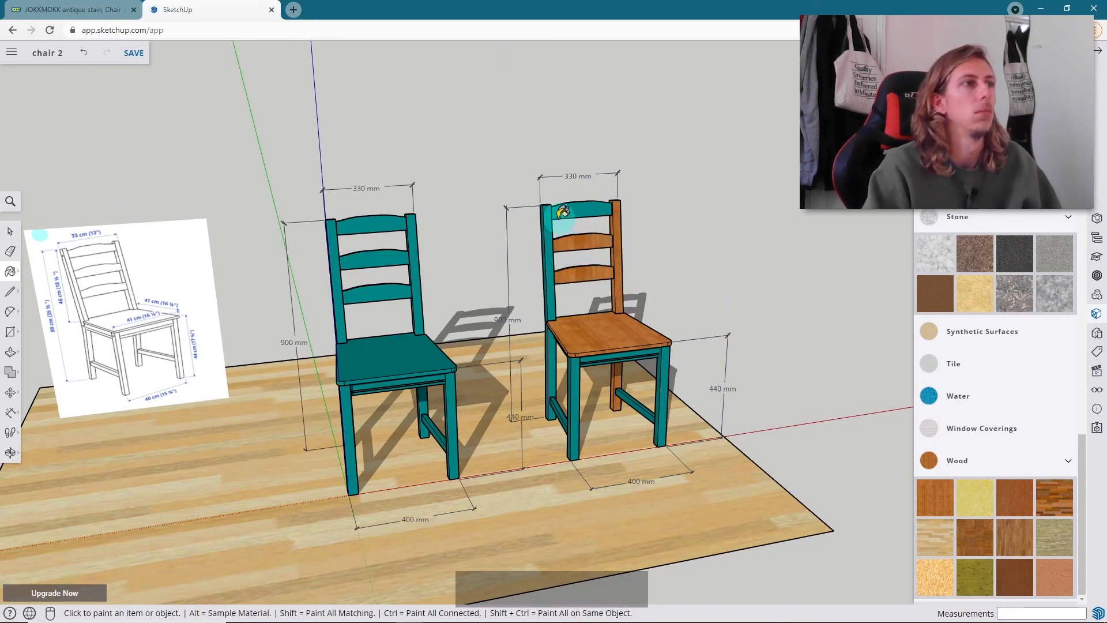
{"action": "left_click", "coordinate": [563, 211]}
{"action": "left_click", "coordinate": [546, 248]}
- Paint the copy's front legs, front apron and side stretchers with the same orange-brown wood, then leave the Paint tool with nothing selected
{"action": "left_click", "coordinate": [574, 378]}
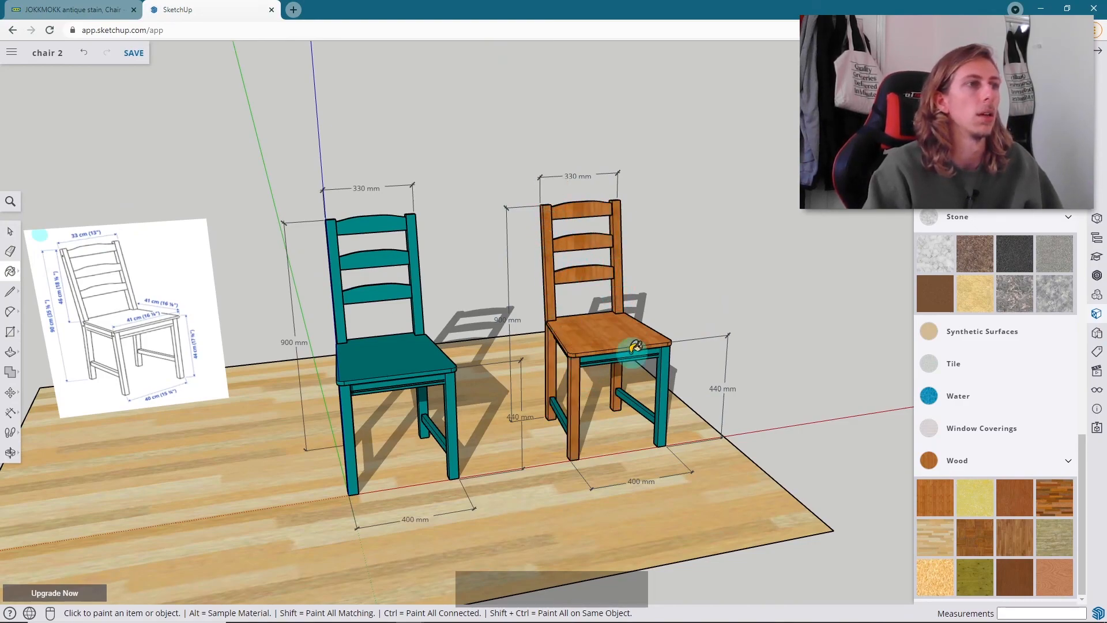
{"action": "middle_click_drag", "start_coordinate": [630, 341], "coordinate": [477, 298]}
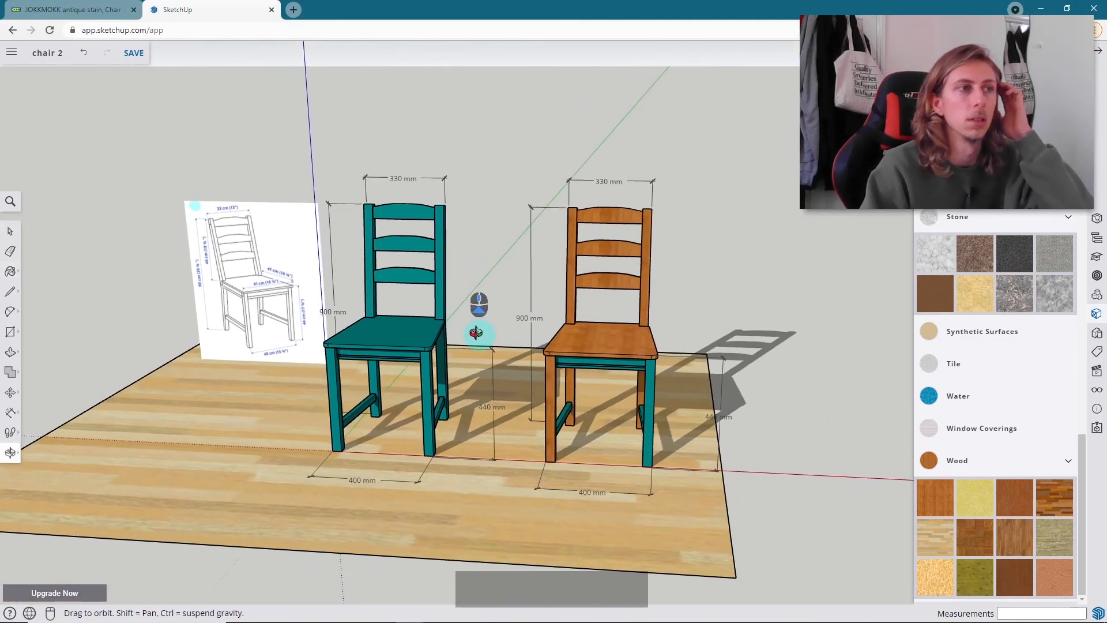
{"action": "left_click", "coordinate": [649, 367]}
{"action": "middle_click_drag", "start_coordinate": [647, 371], "coordinate": [506, 327]}
{"action": "scroll", "coordinate": [596, 331], "scroll_direction": "up", "scroll_amount": 3}
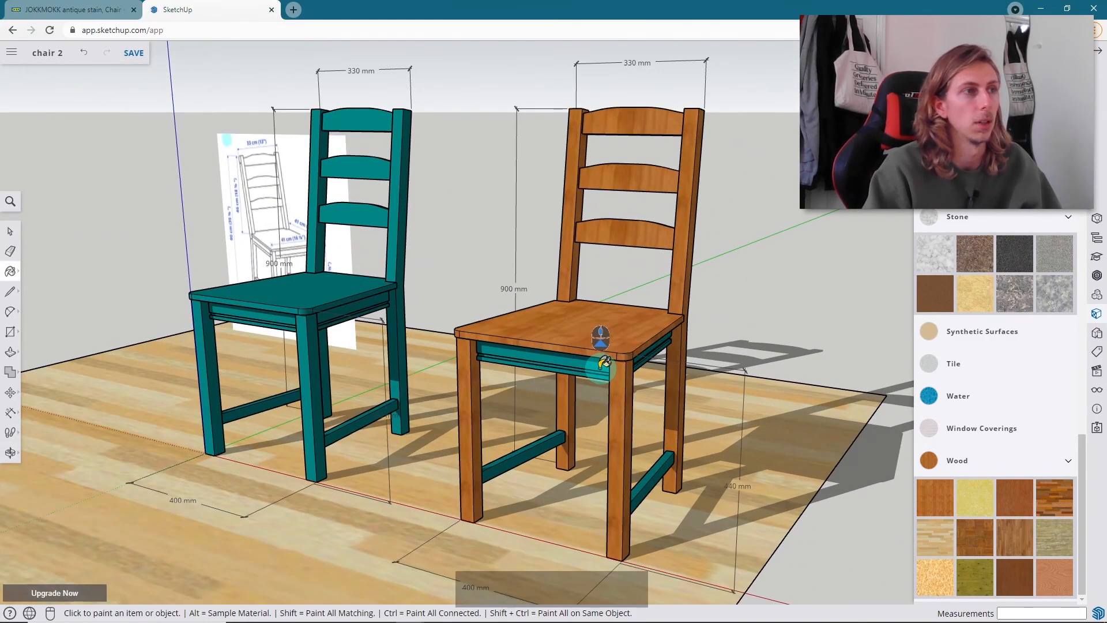
{"action": "middle_click_drag", "start_coordinate": [641, 364], "coordinate": [569, 329]}
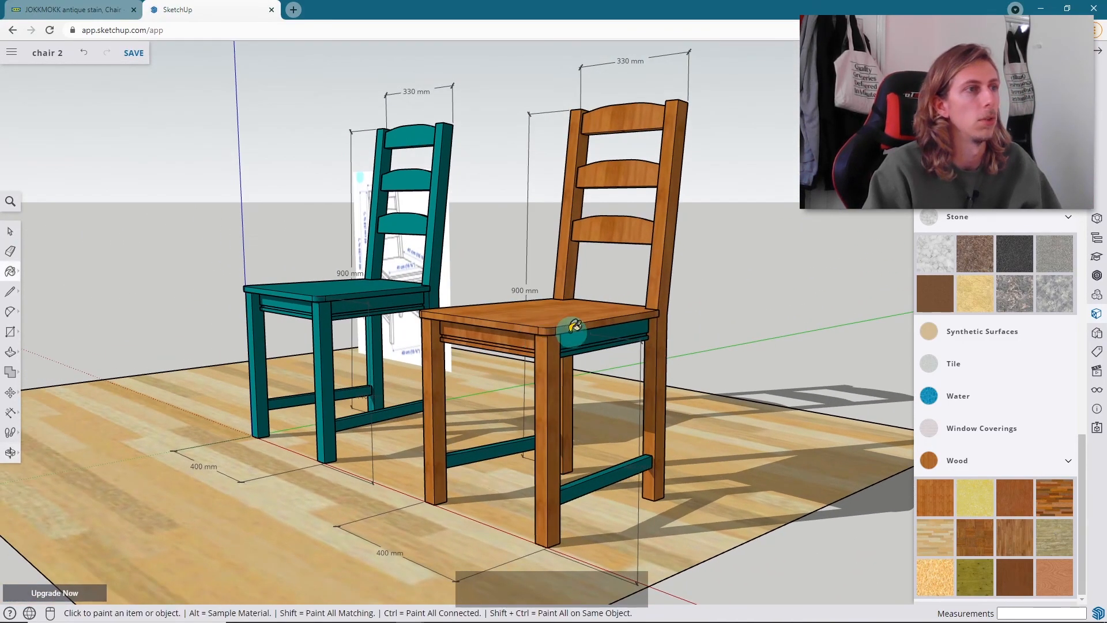
{"action": "left_click", "coordinate": [585, 473]}
{"action": "left_click", "coordinate": [465, 450]}
{"action": "mouse_move", "coordinate": [465, 450]}
{"action": "middle_mouse_down"}
{"action": "mouse_move", "coordinate": [712, 502]}
{"action": "mouse_move", "coordinate": [725, 408]}
{"action": "middle_mouse_up"}
{"action": "scroll", "coordinate": [711, 502], "scroll_direction": "down", "scroll_amount": 6}
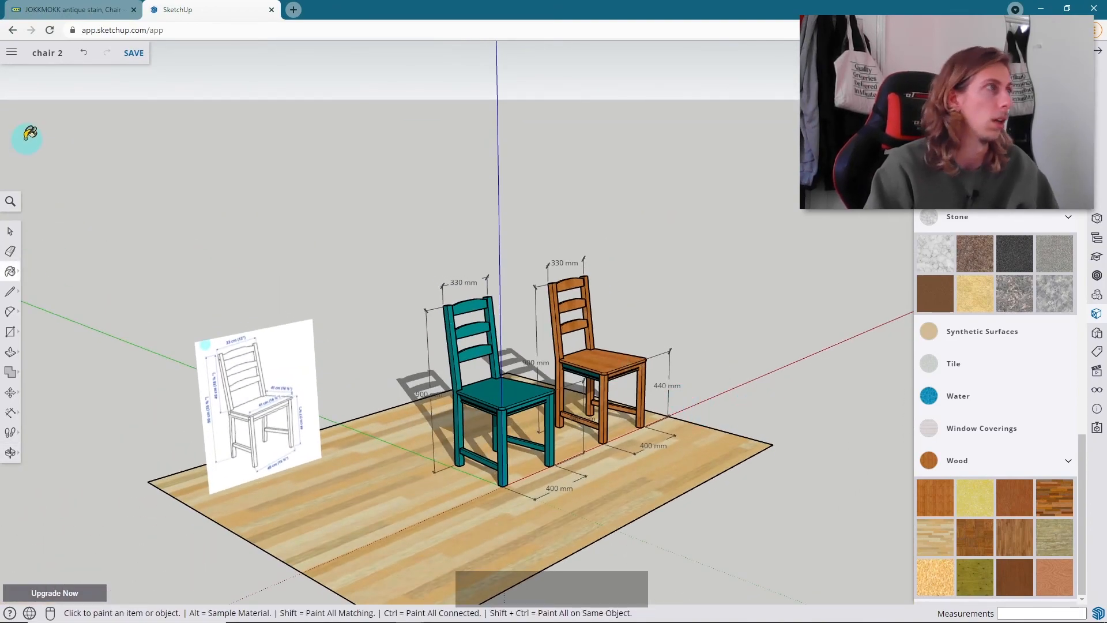
{"action": "left_click", "coordinate": [12, 233]}
{"action": "left_click", "coordinate": [540, 282]}
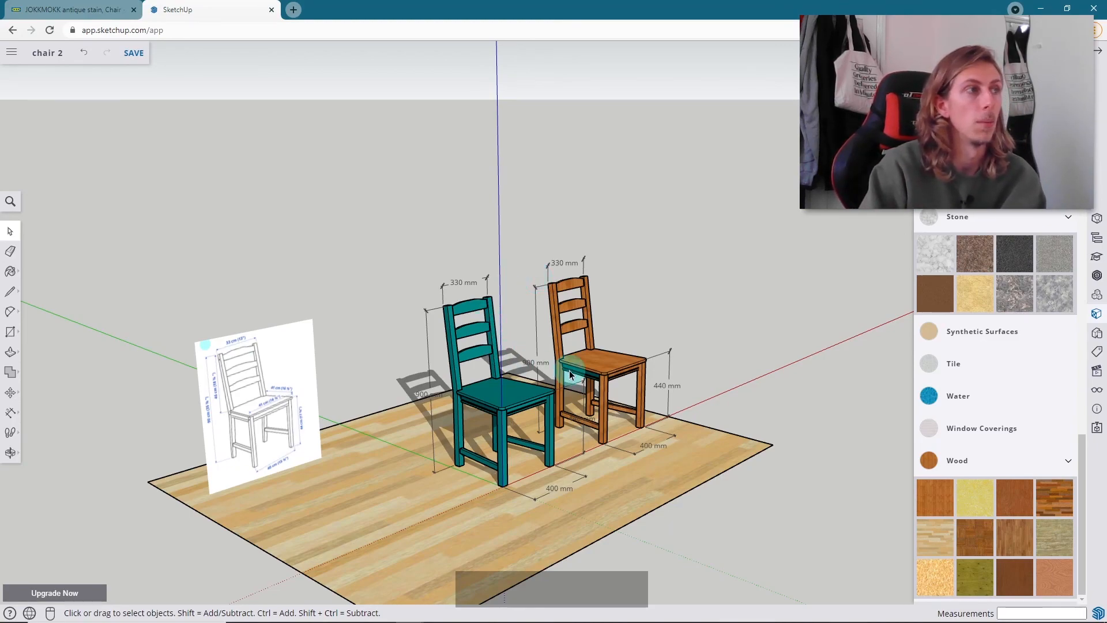
{"action": "scroll", "coordinate": [621, 376], "scroll_direction": "up", "scroll_amount": 4}
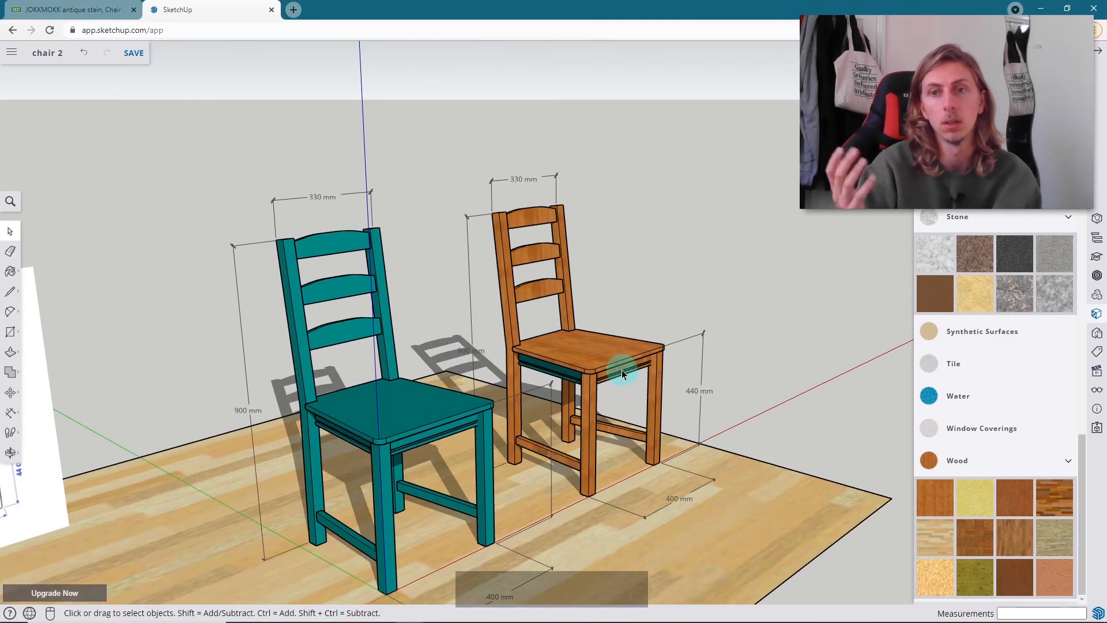